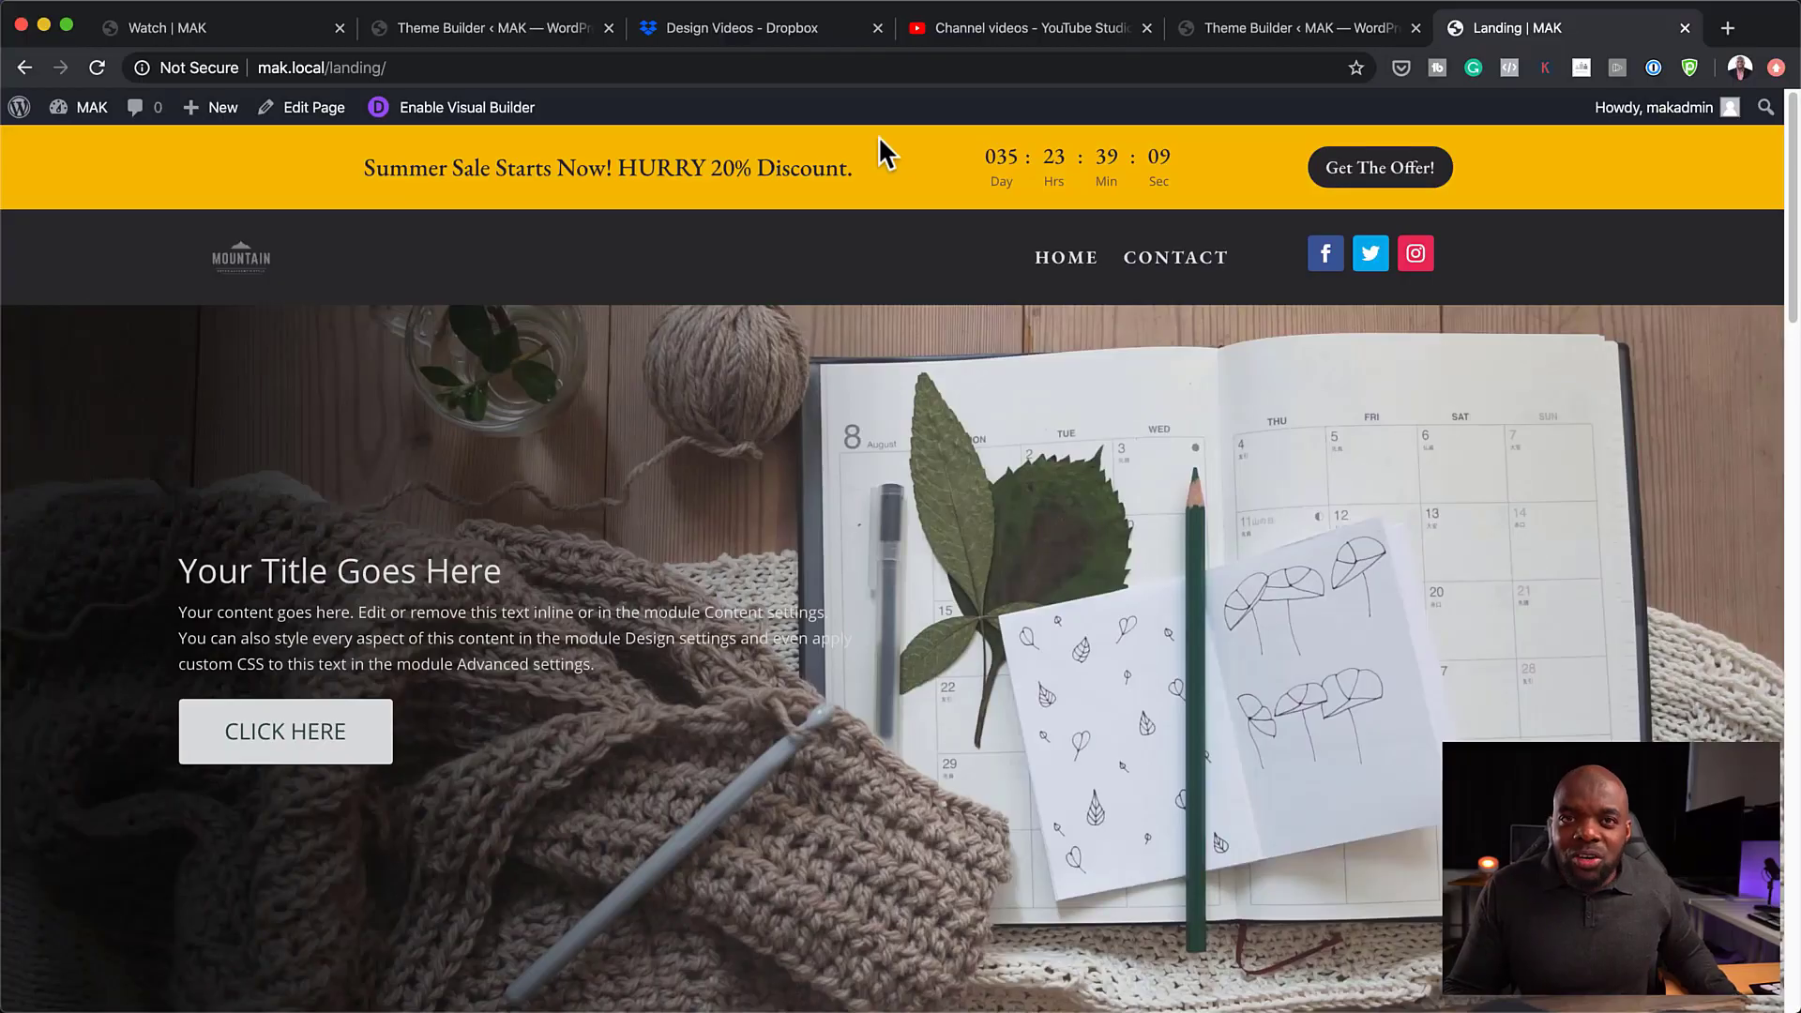
{"action": "scroll", "coordinate": [997, 281], "scroll_direction": "down", "scroll_amount": 2}
{"action": "scroll", "coordinate": [997, 317], "scroll_direction": "up", "scroll_amount": 2}
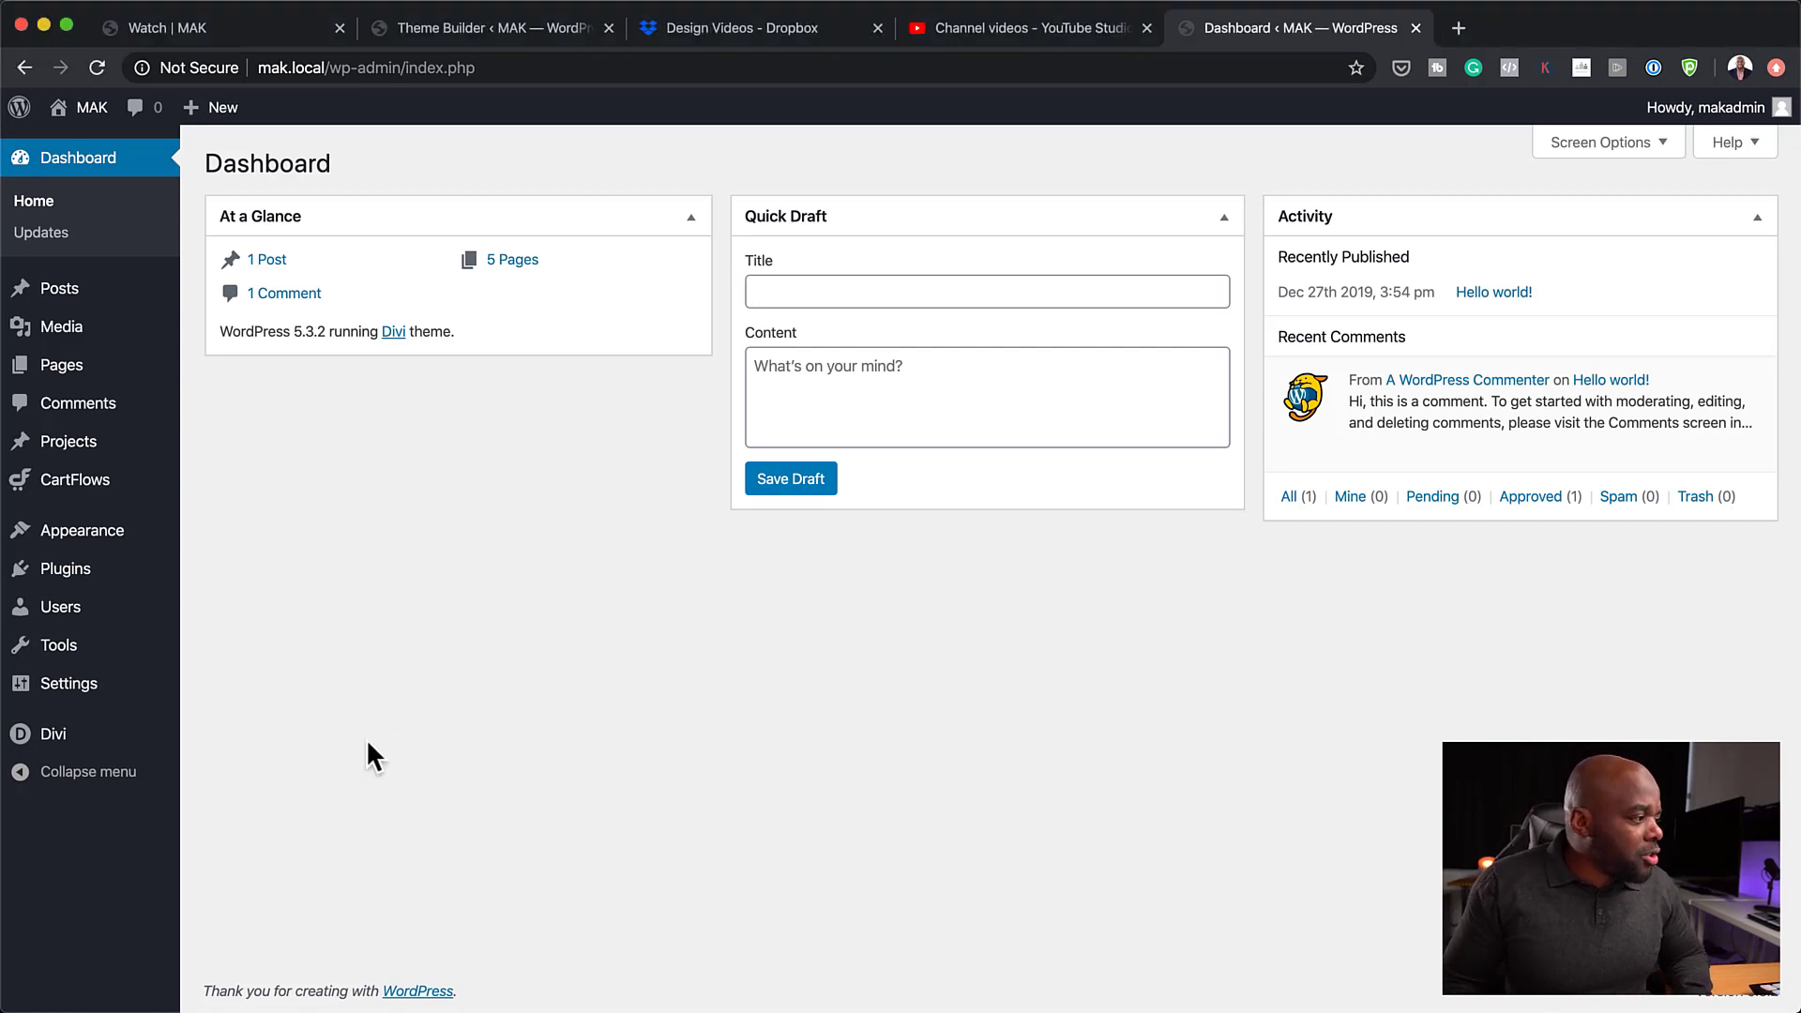
- Start a global header from scratch in the Divi Theme Builder and insert a three-column row with quarter, half and quarter widths
{"action": "mouse_move", "coordinate": [89, 744]}
{"action": "left_click", "coordinate": [232, 771]}
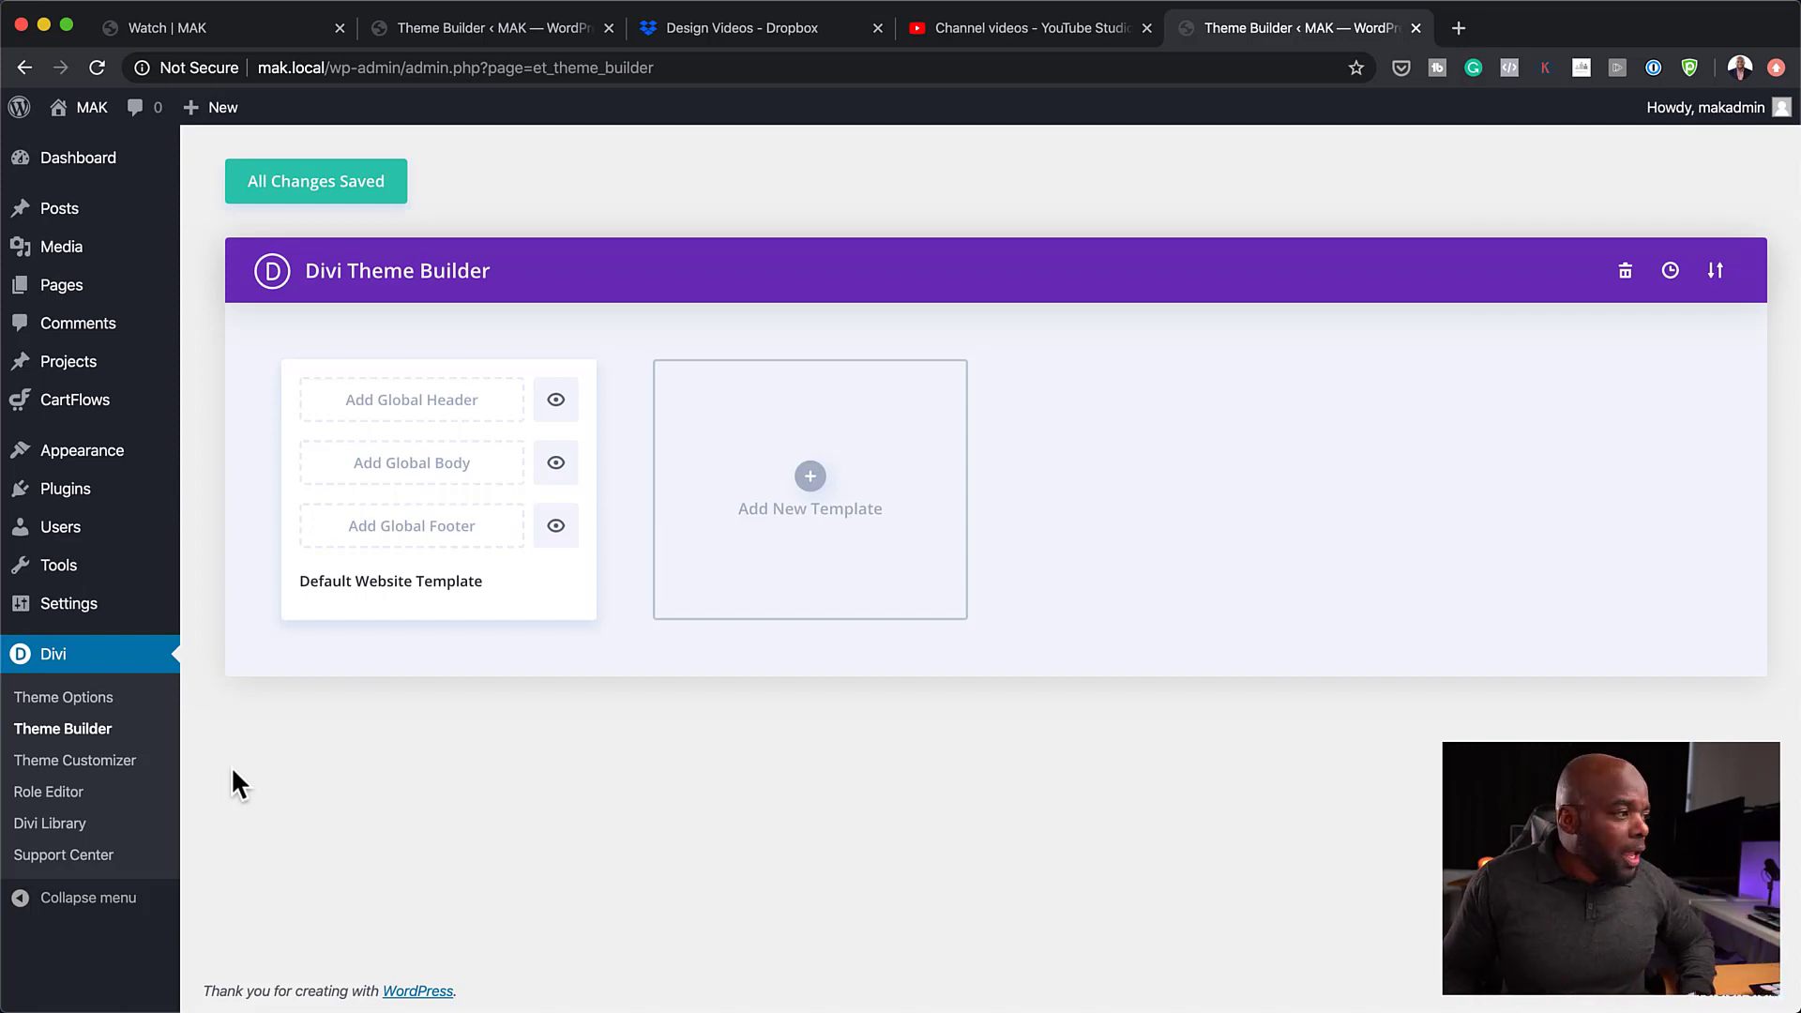
{"action": "left_click", "coordinate": [451, 419]}
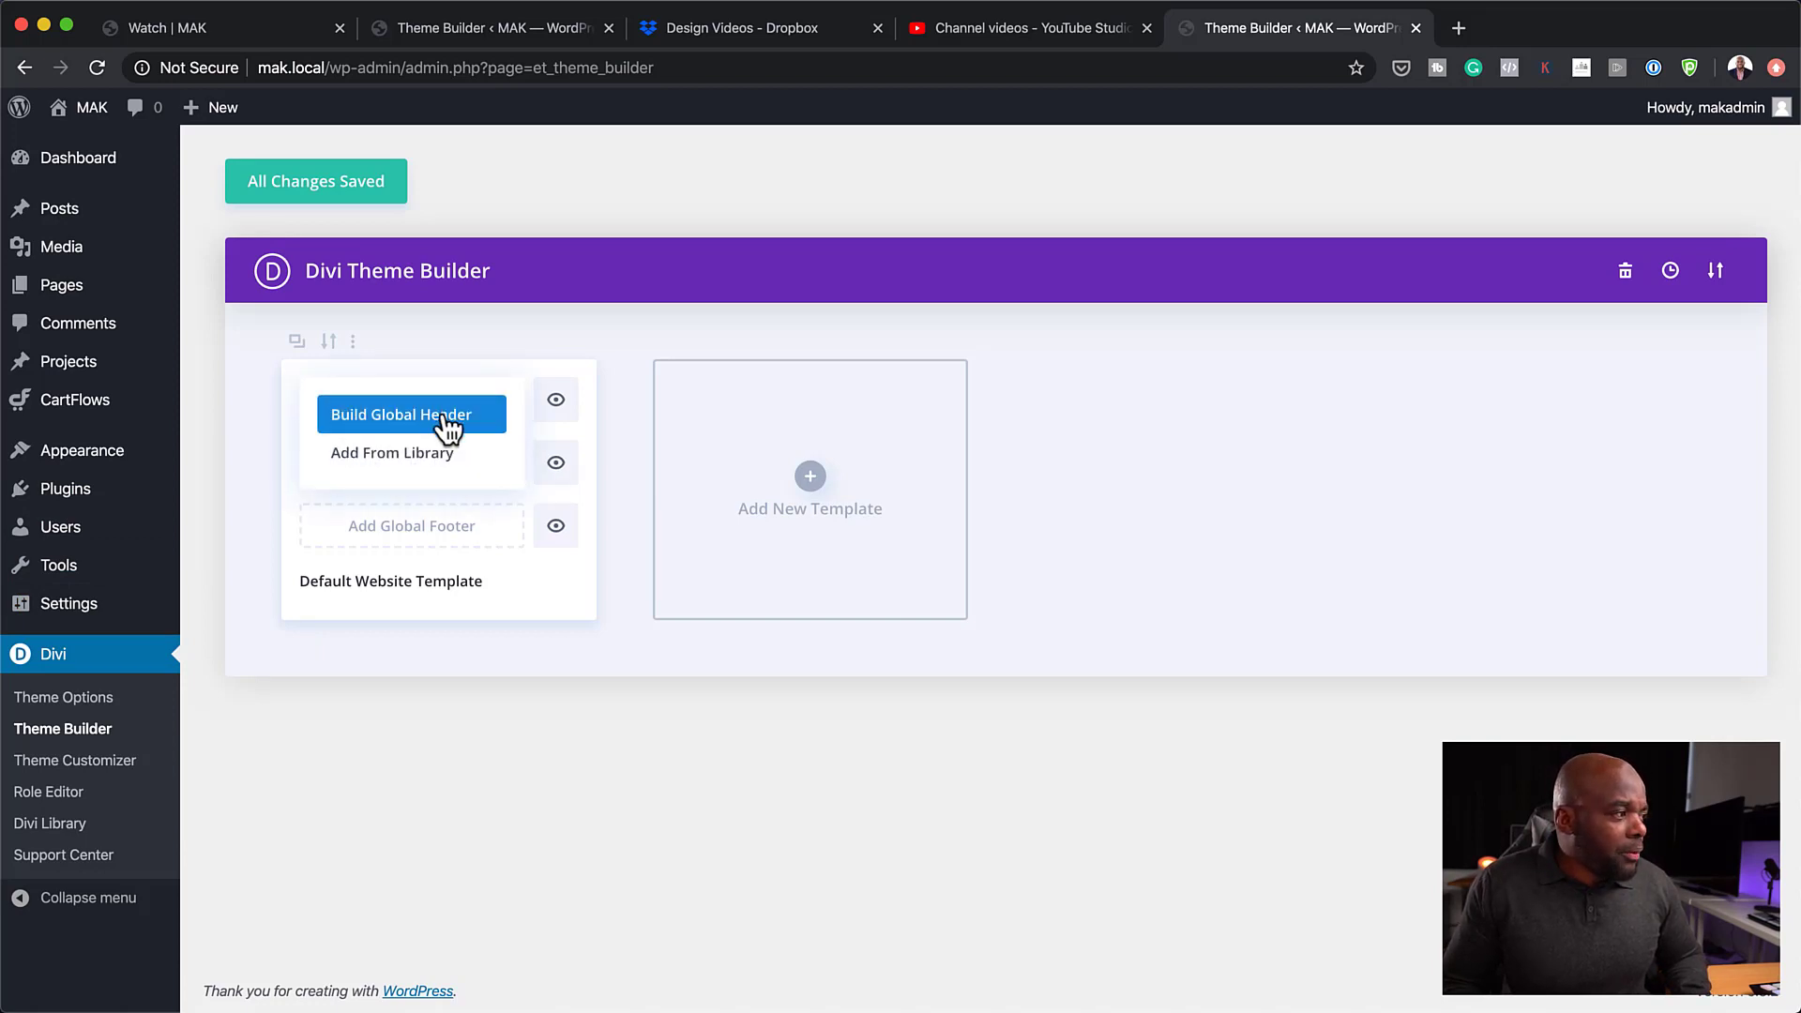
{"action": "left_click", "coordinate": [448, 427]}
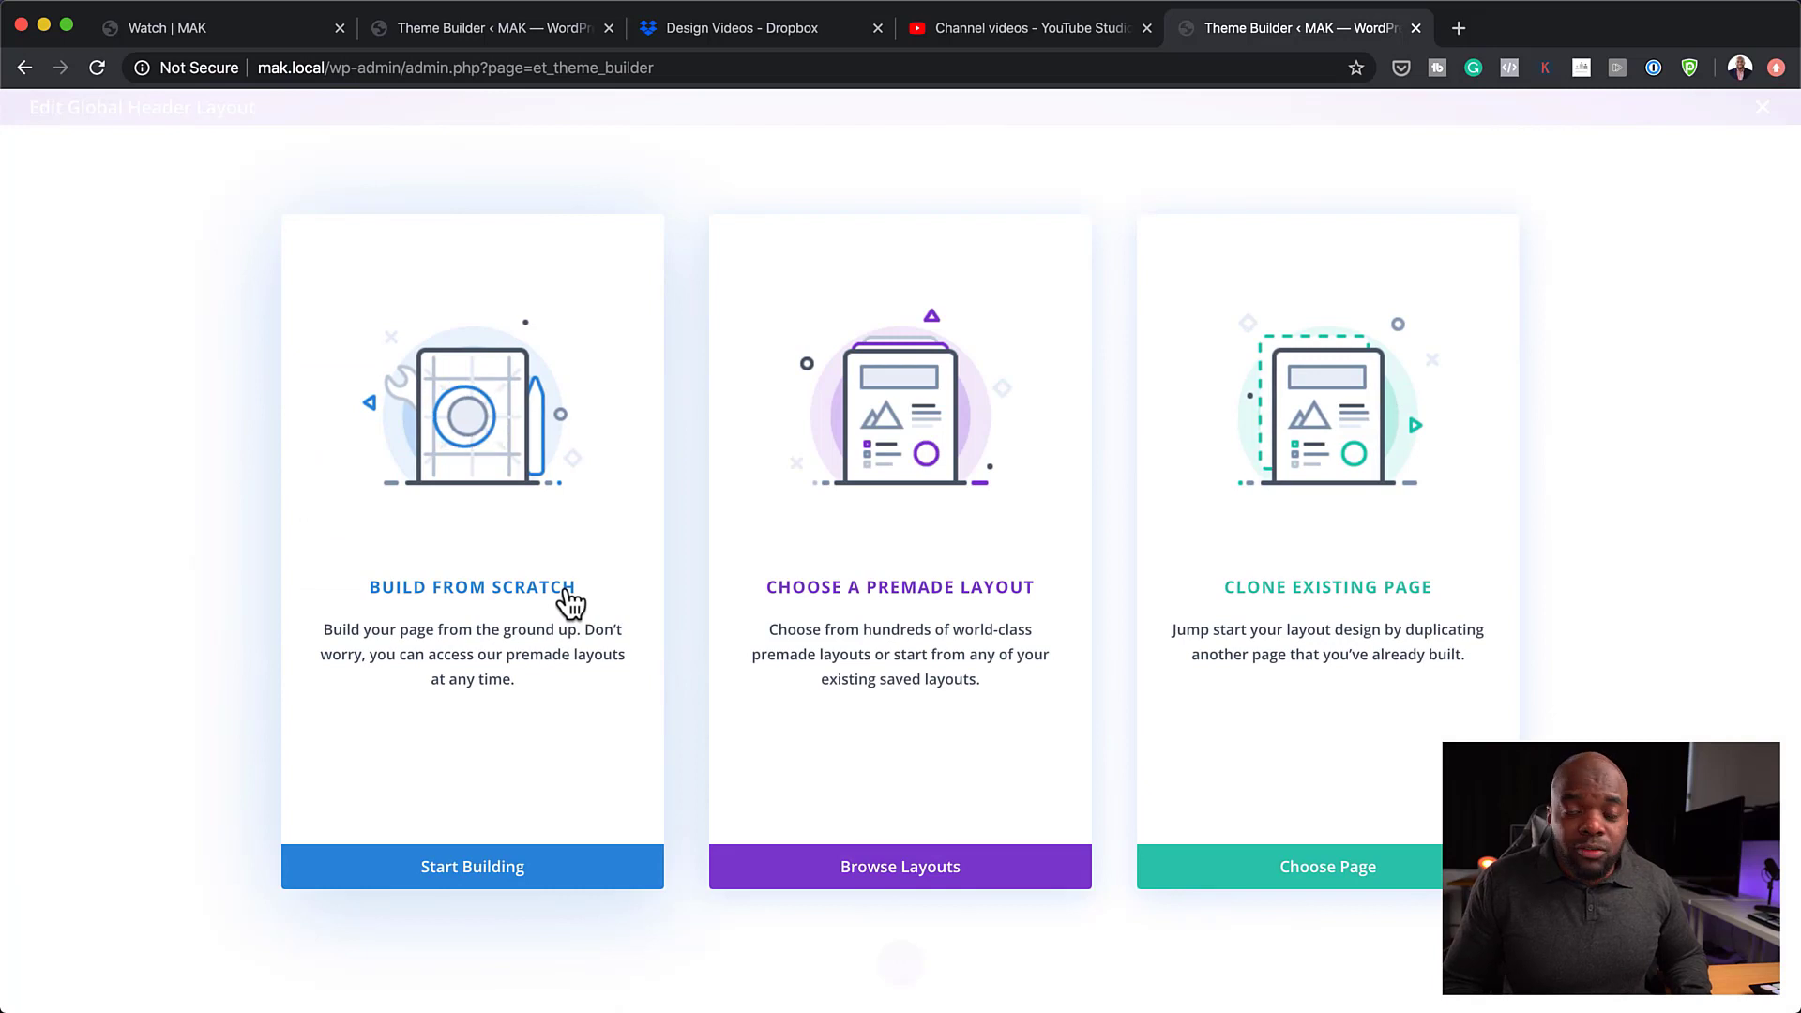
{"action": "left_click", "coordinate": [569, 600]}
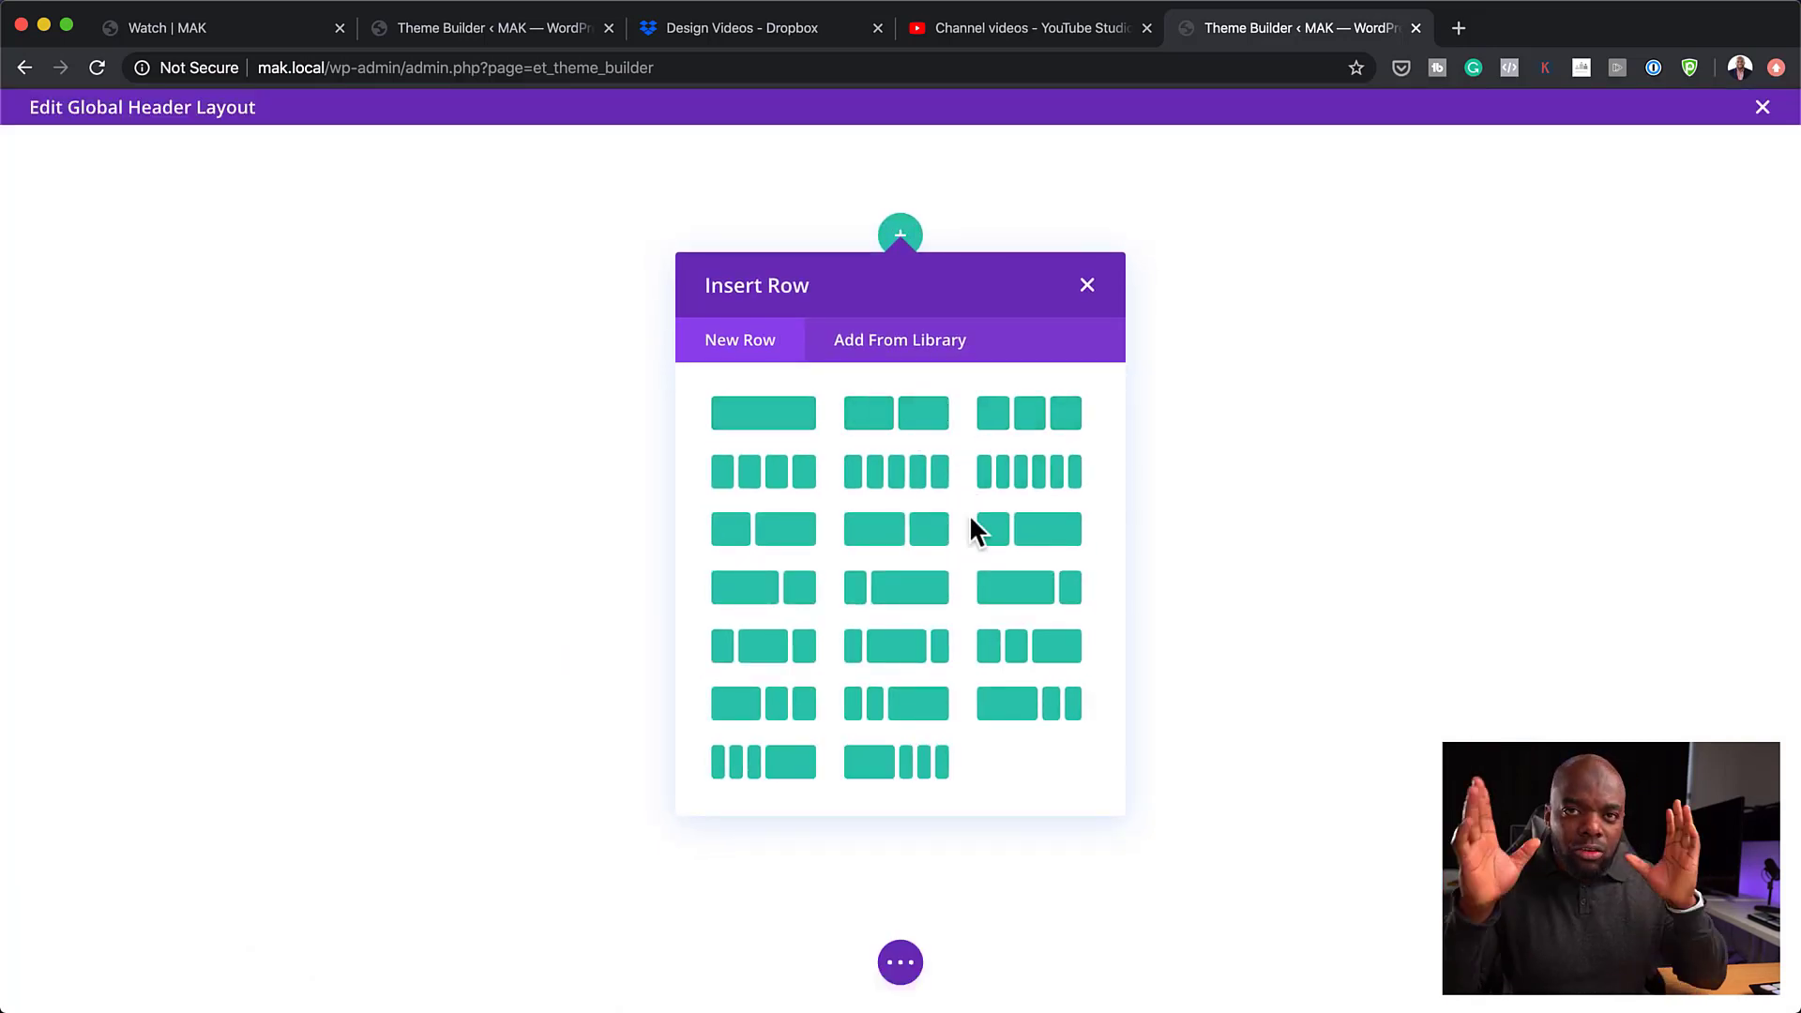
{"action": "left_click", "coordinate": [770, 657]}
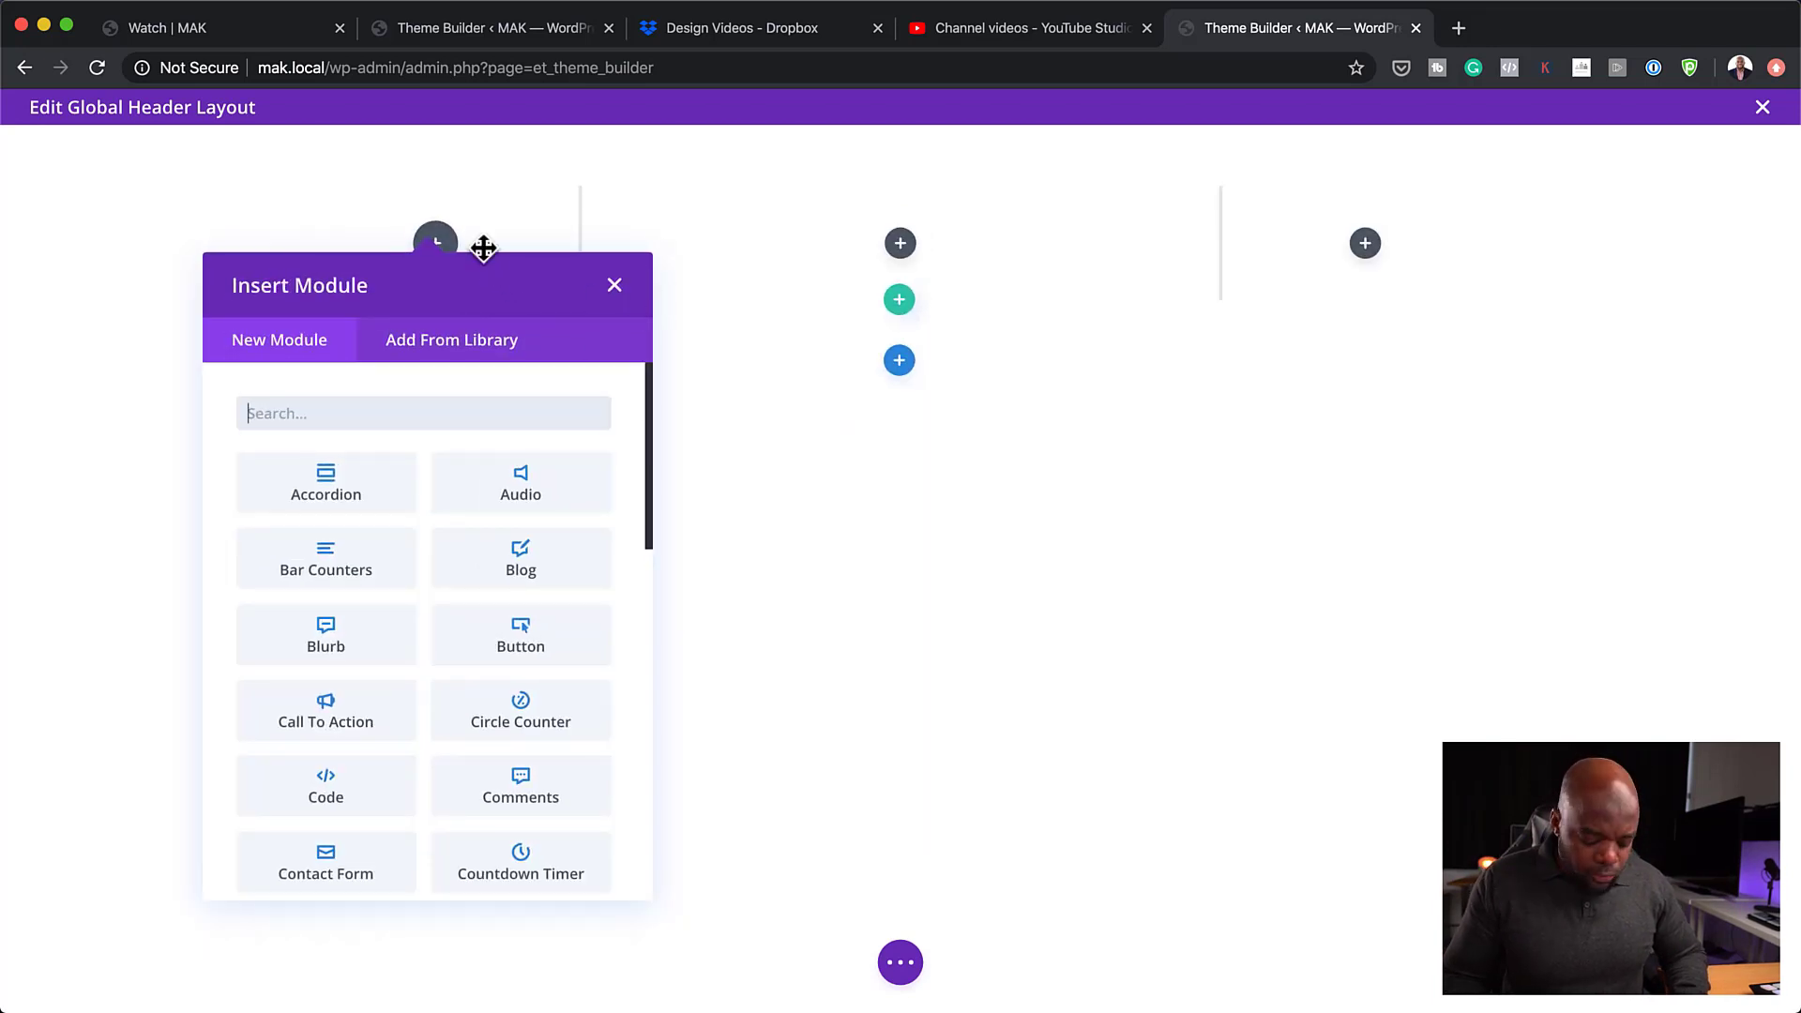
- Add an Image module to the first column and replace its placeholder with the dynamic Site Logo
{"action": "type", "text": "image"}
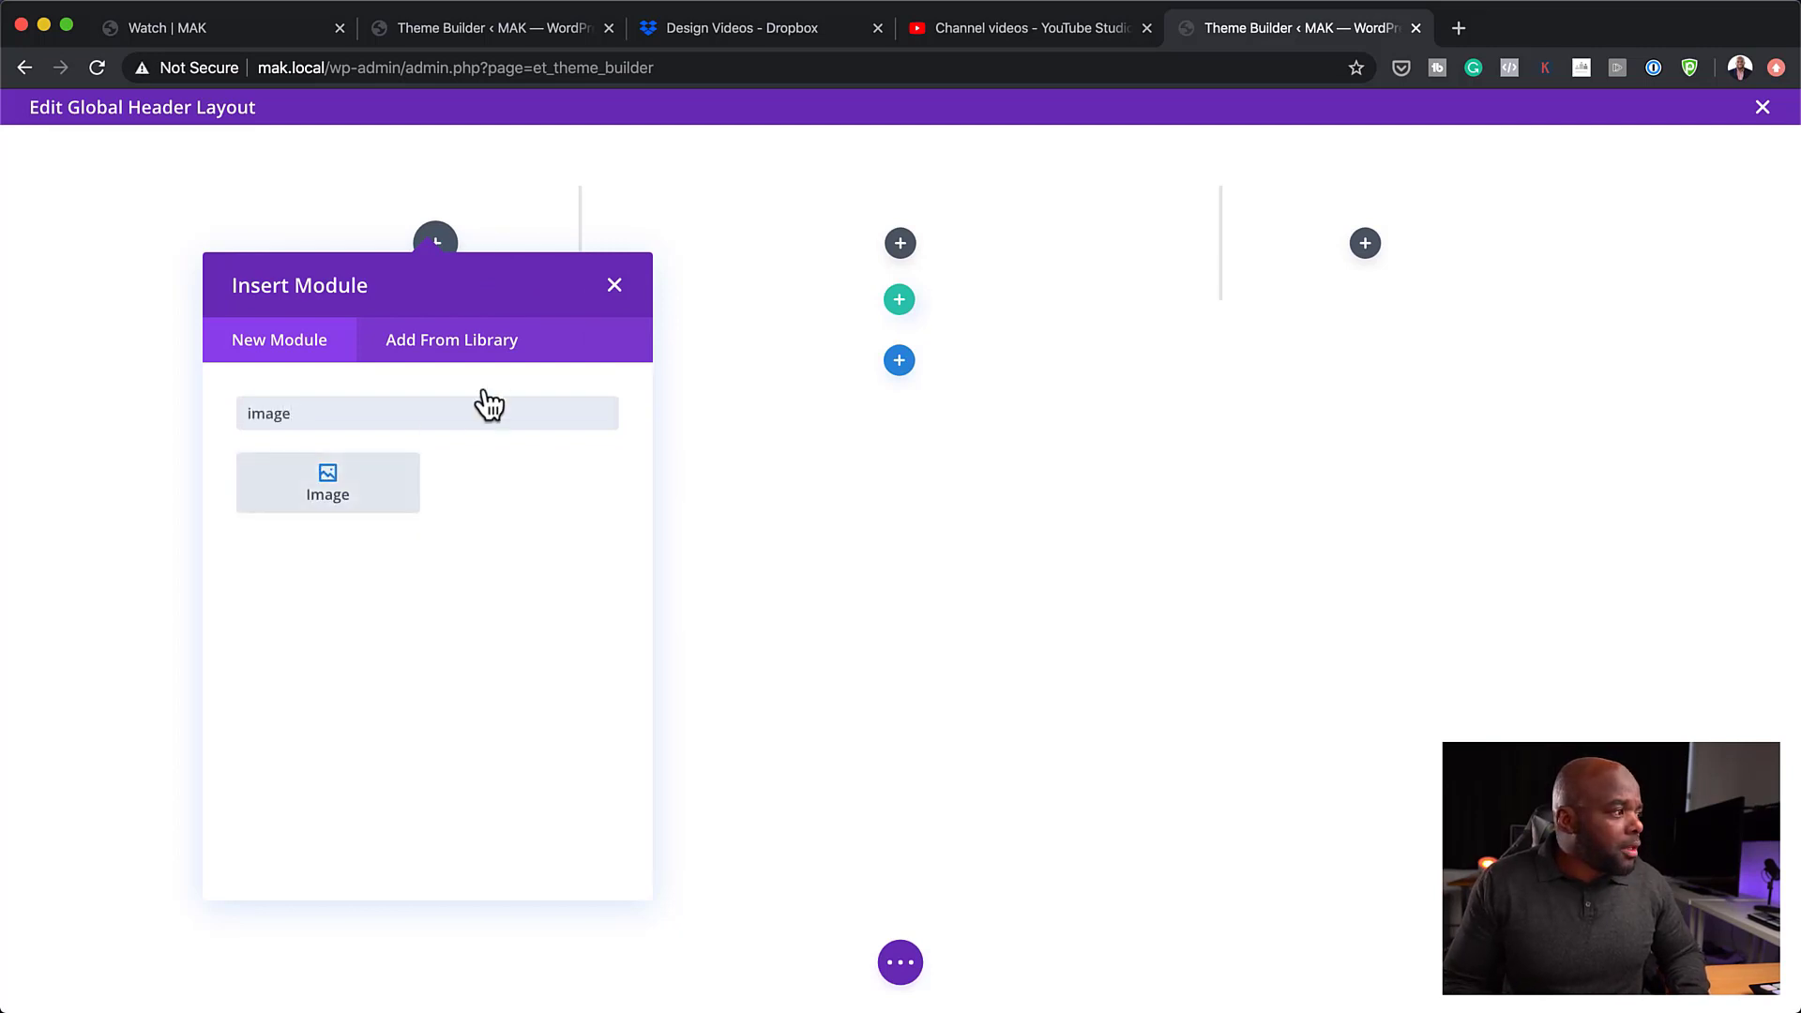
{"action": "left_click", "coordinate": [361, 497]}
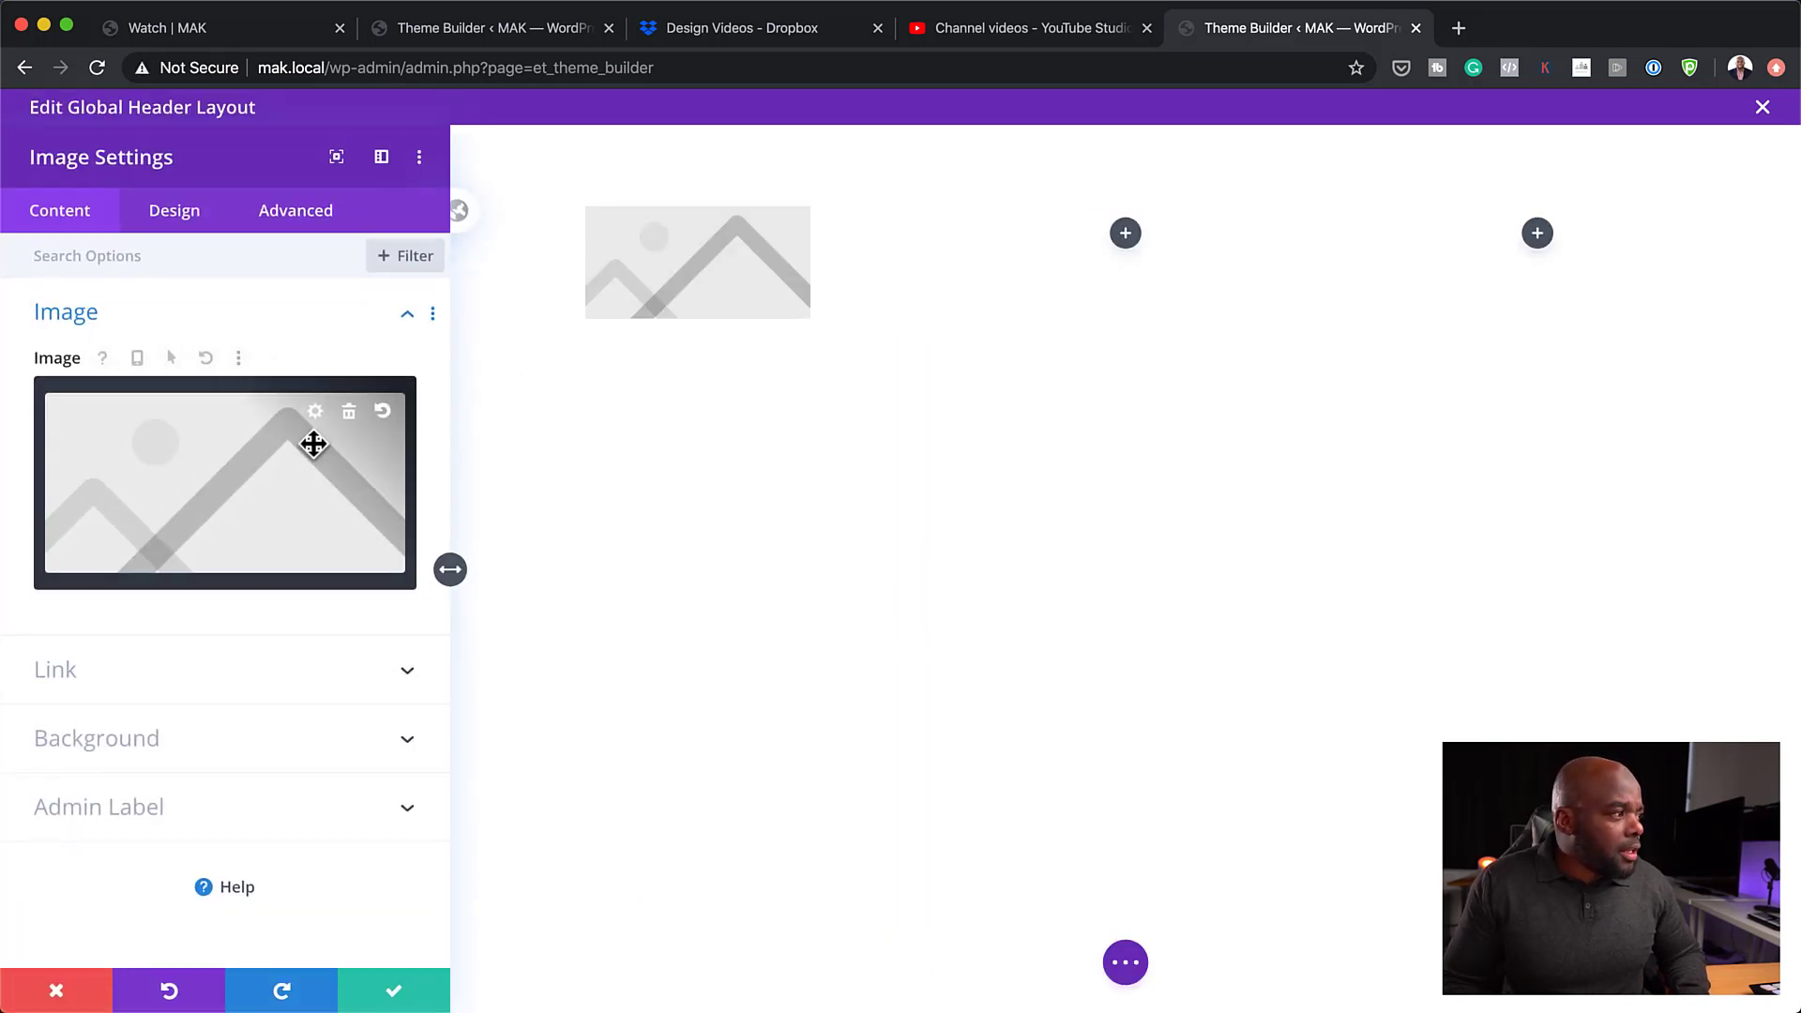
{"action": "left_click", "coordinate": [348, 412]}
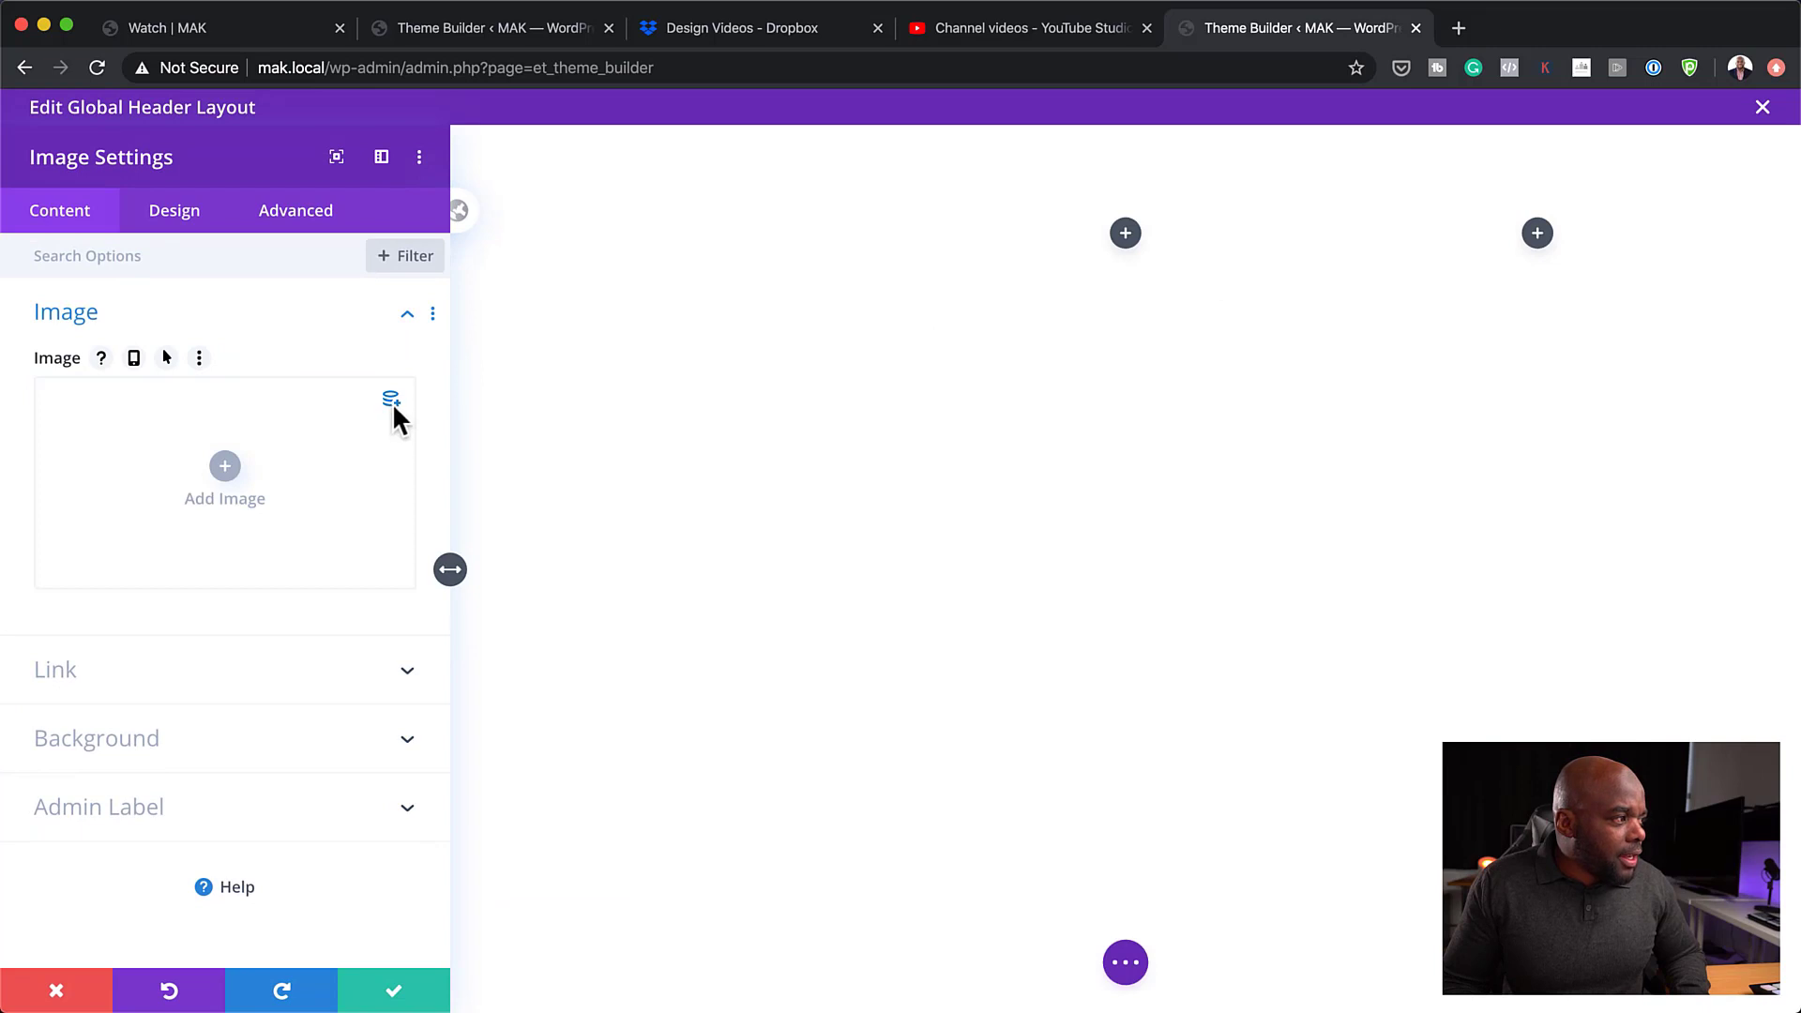
{"action": "left_click", "coordinate": [392, 403]}
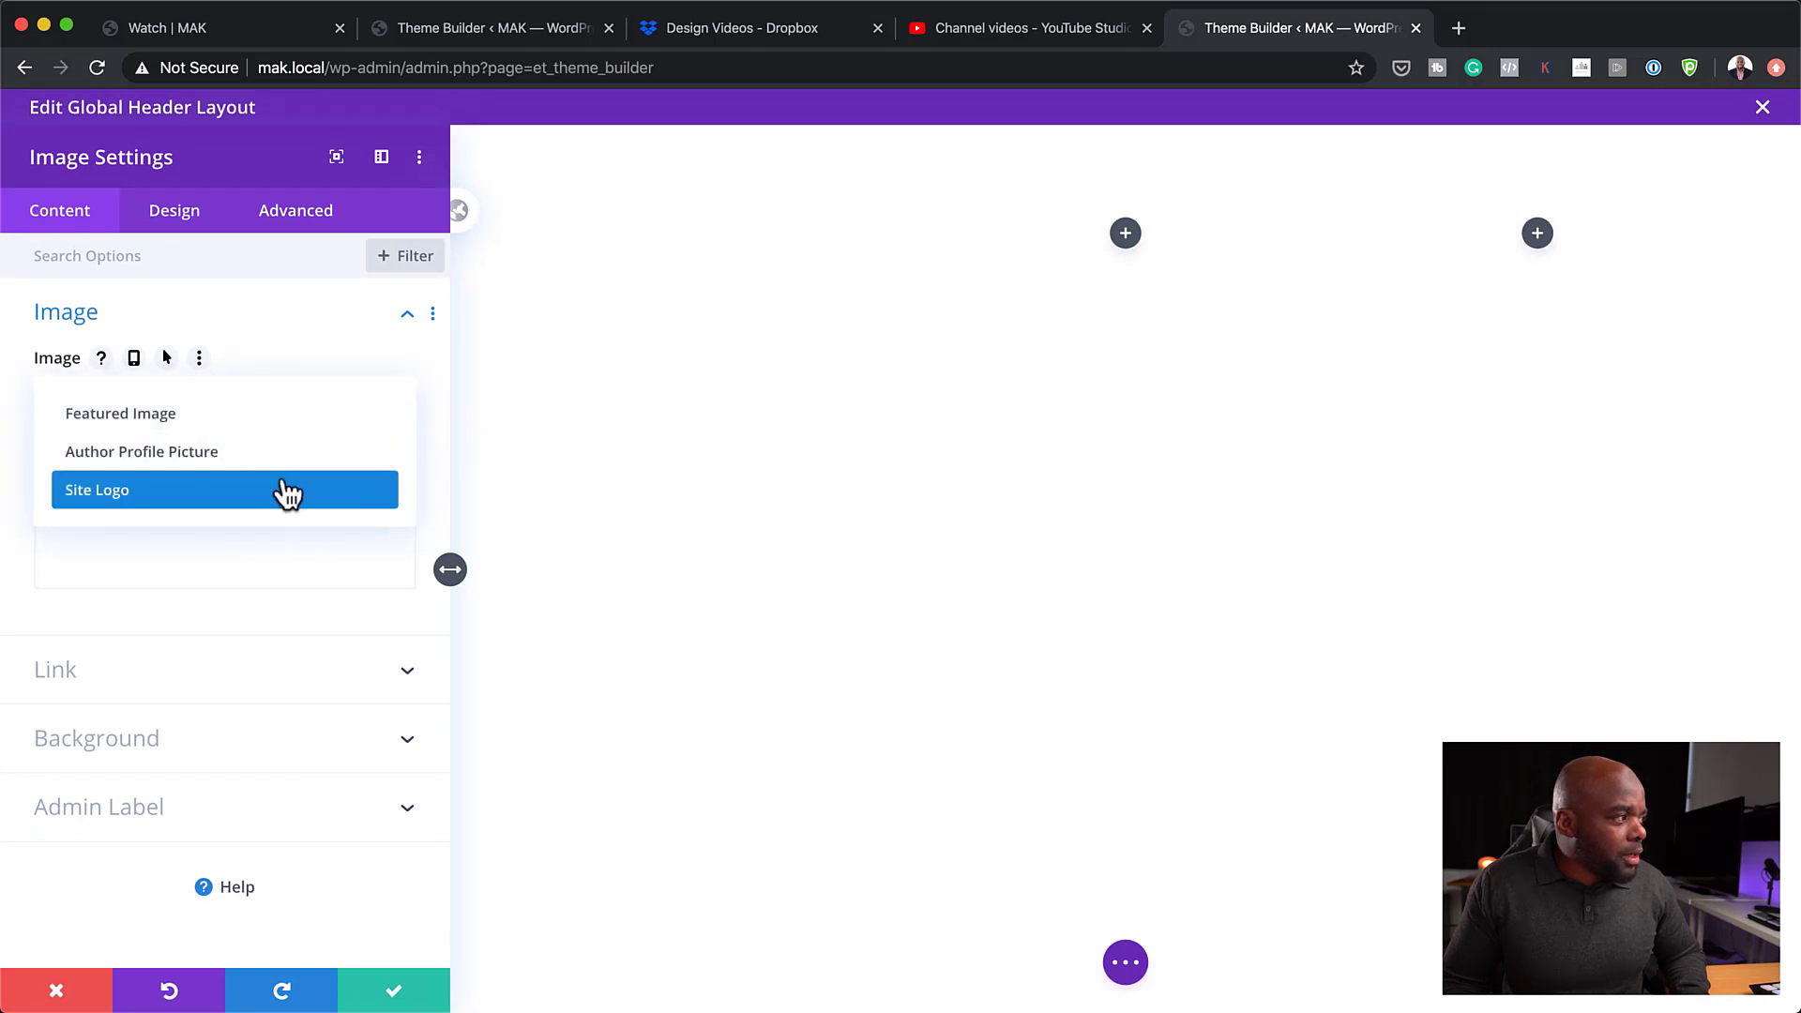
{"action": "left_click", "coordinate": [287, 492]}
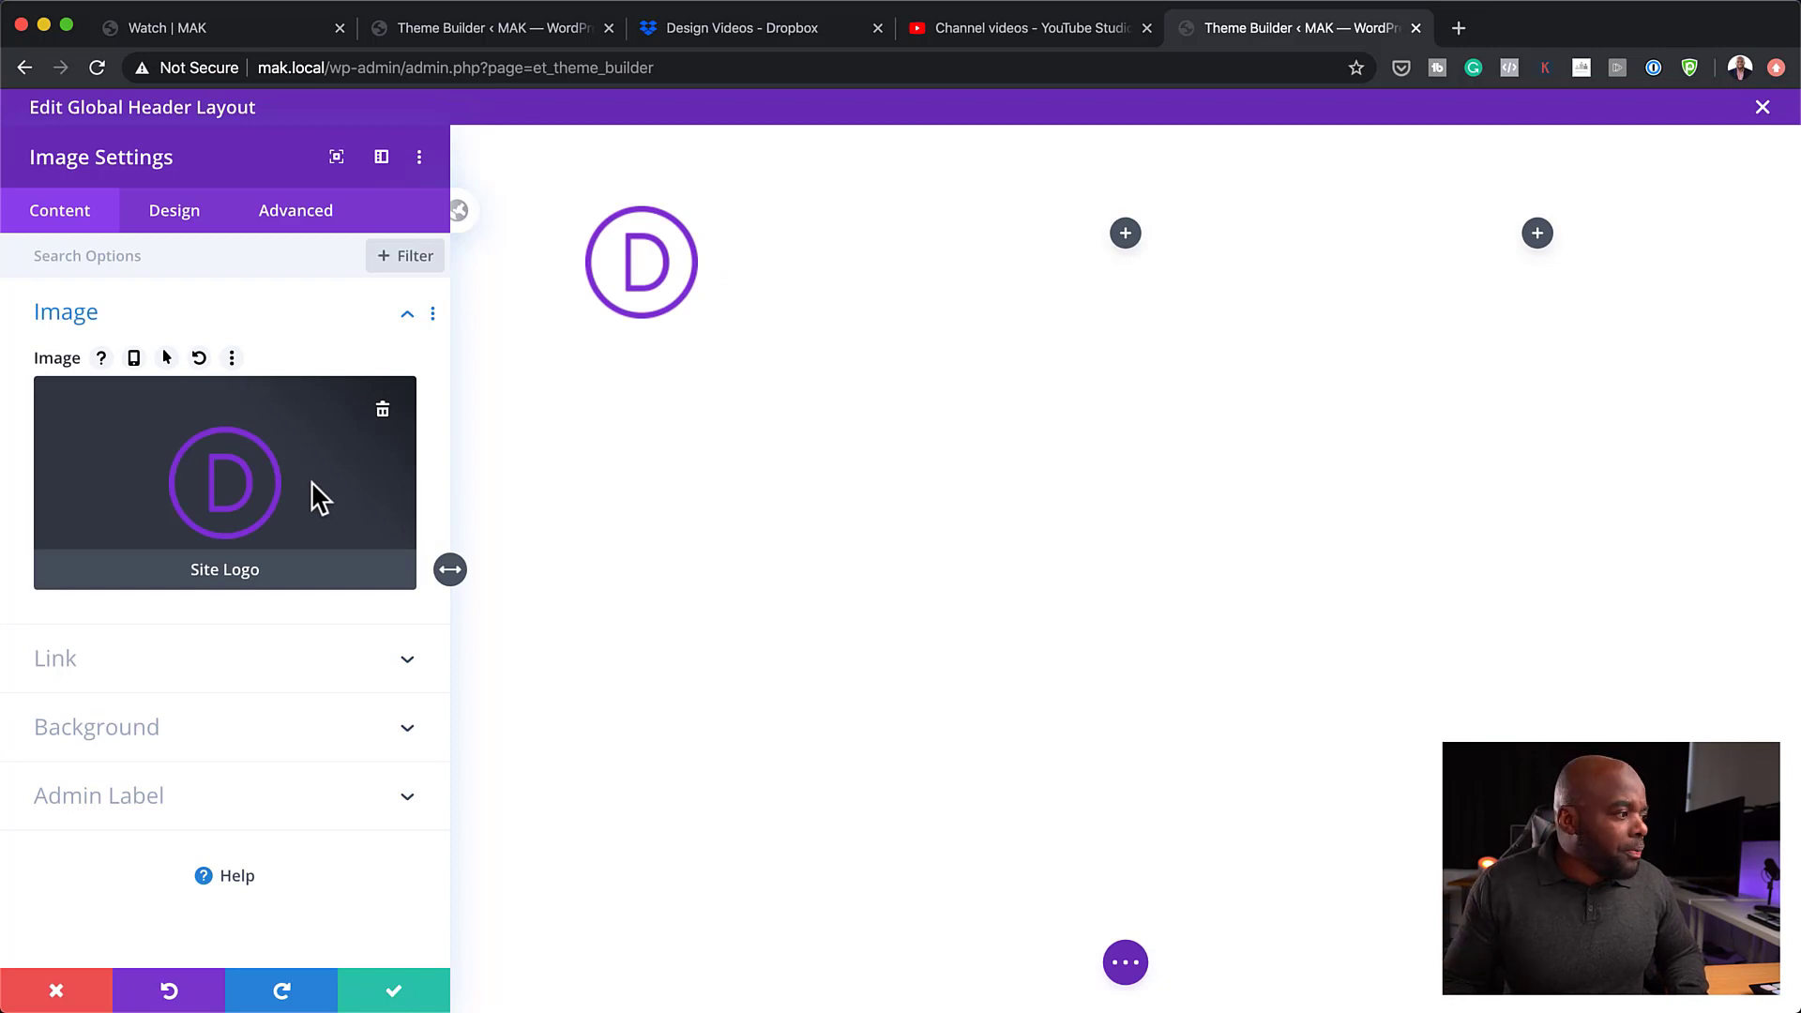
{"action": "left_click", "coordinate": [394, 991]}
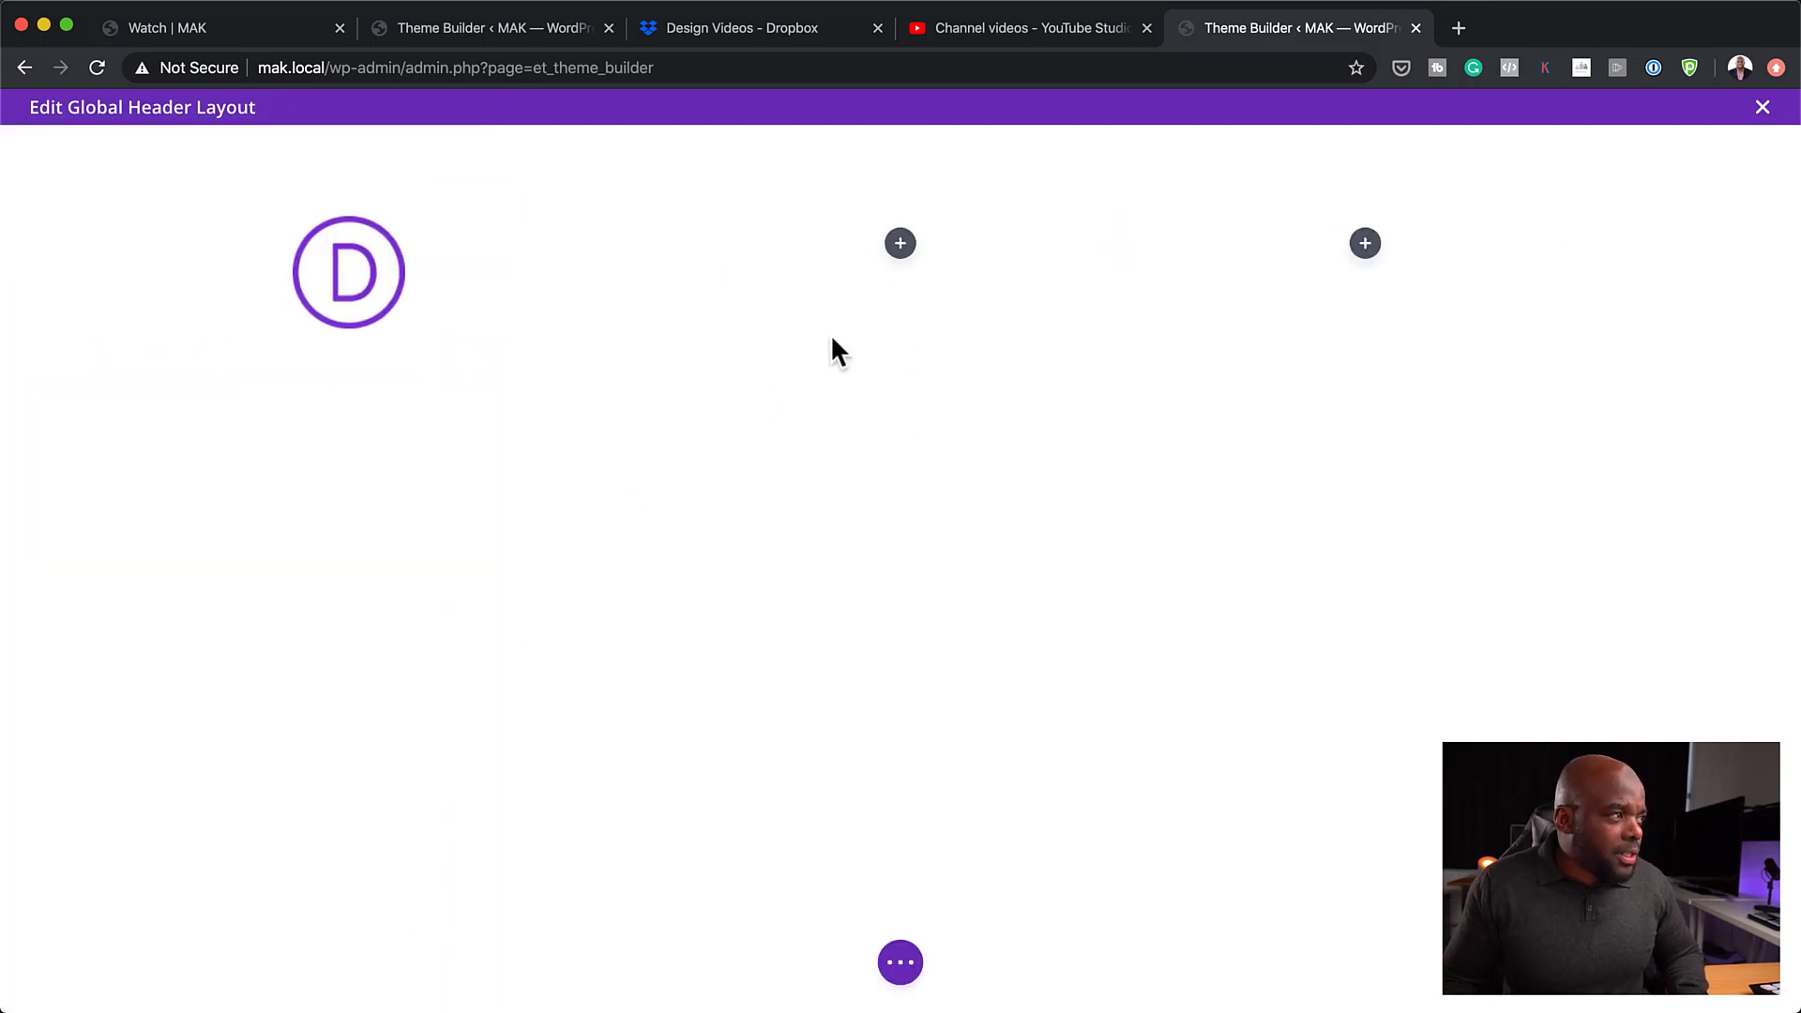
- Add a Menu module showing the main menu to the middle column of the header row
{"action": "left_click", "coordinate": [901, 244]}
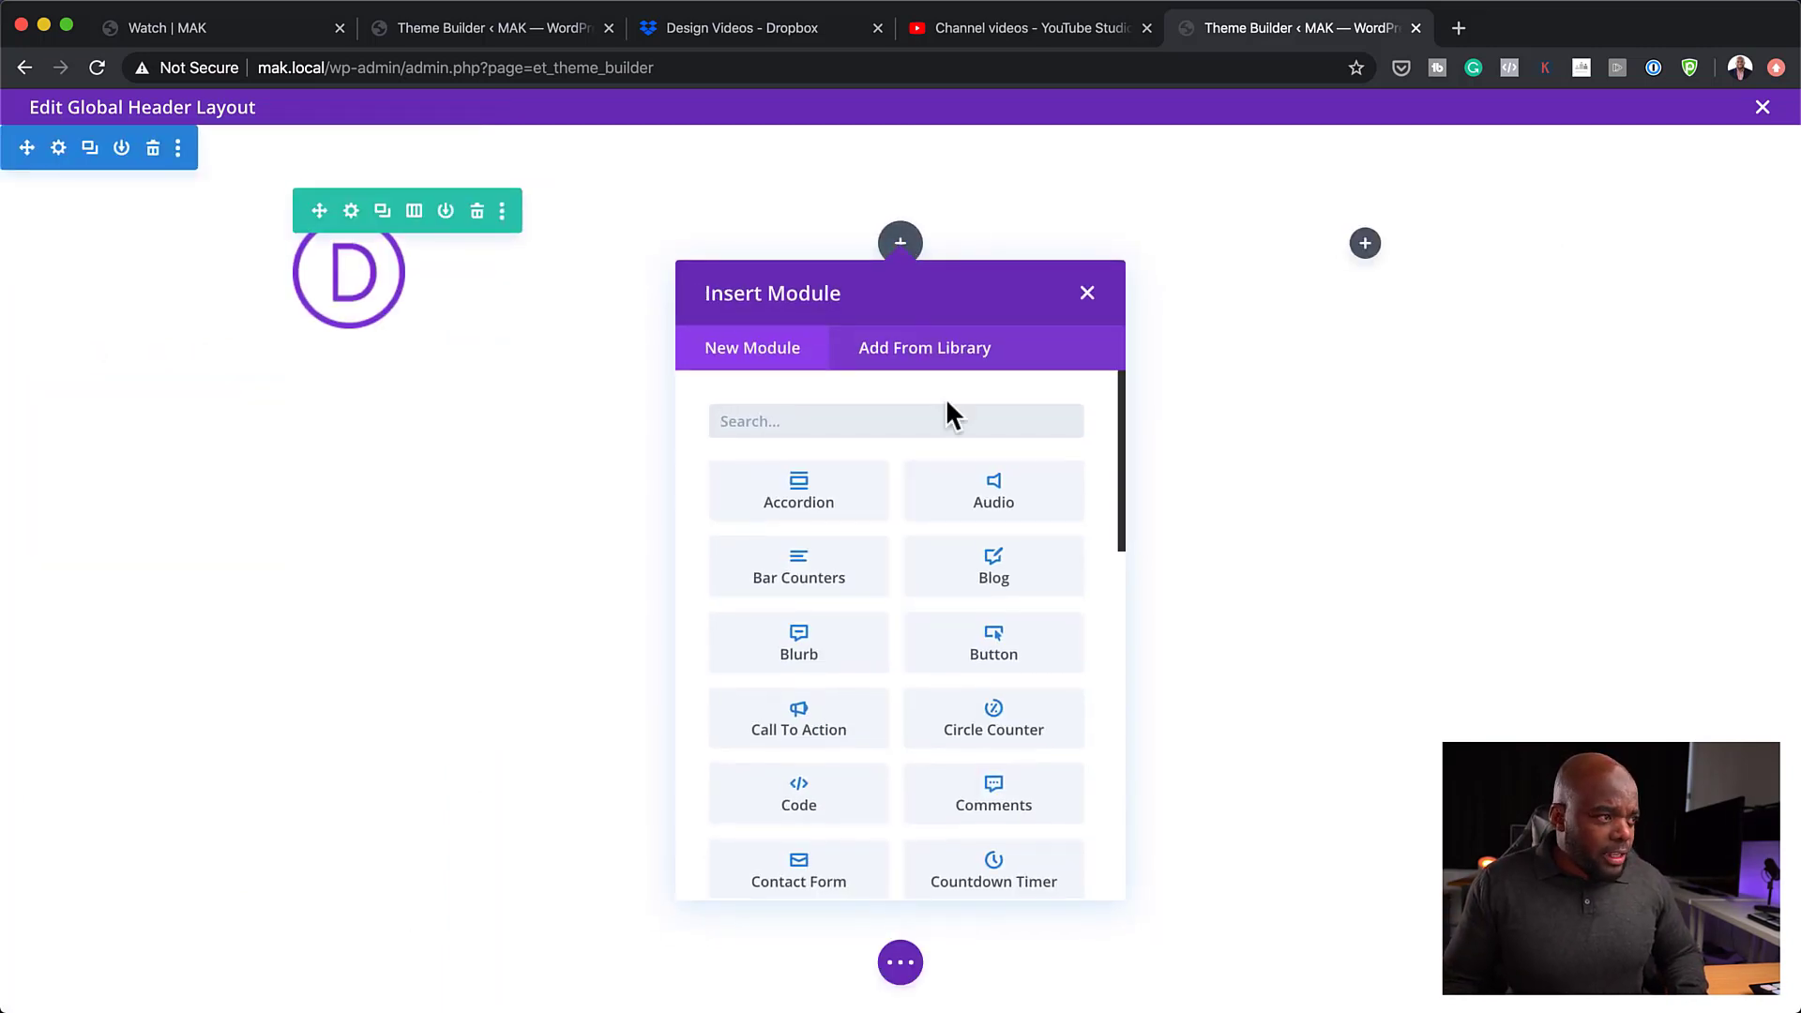
{"action": "type", "text": "men"}
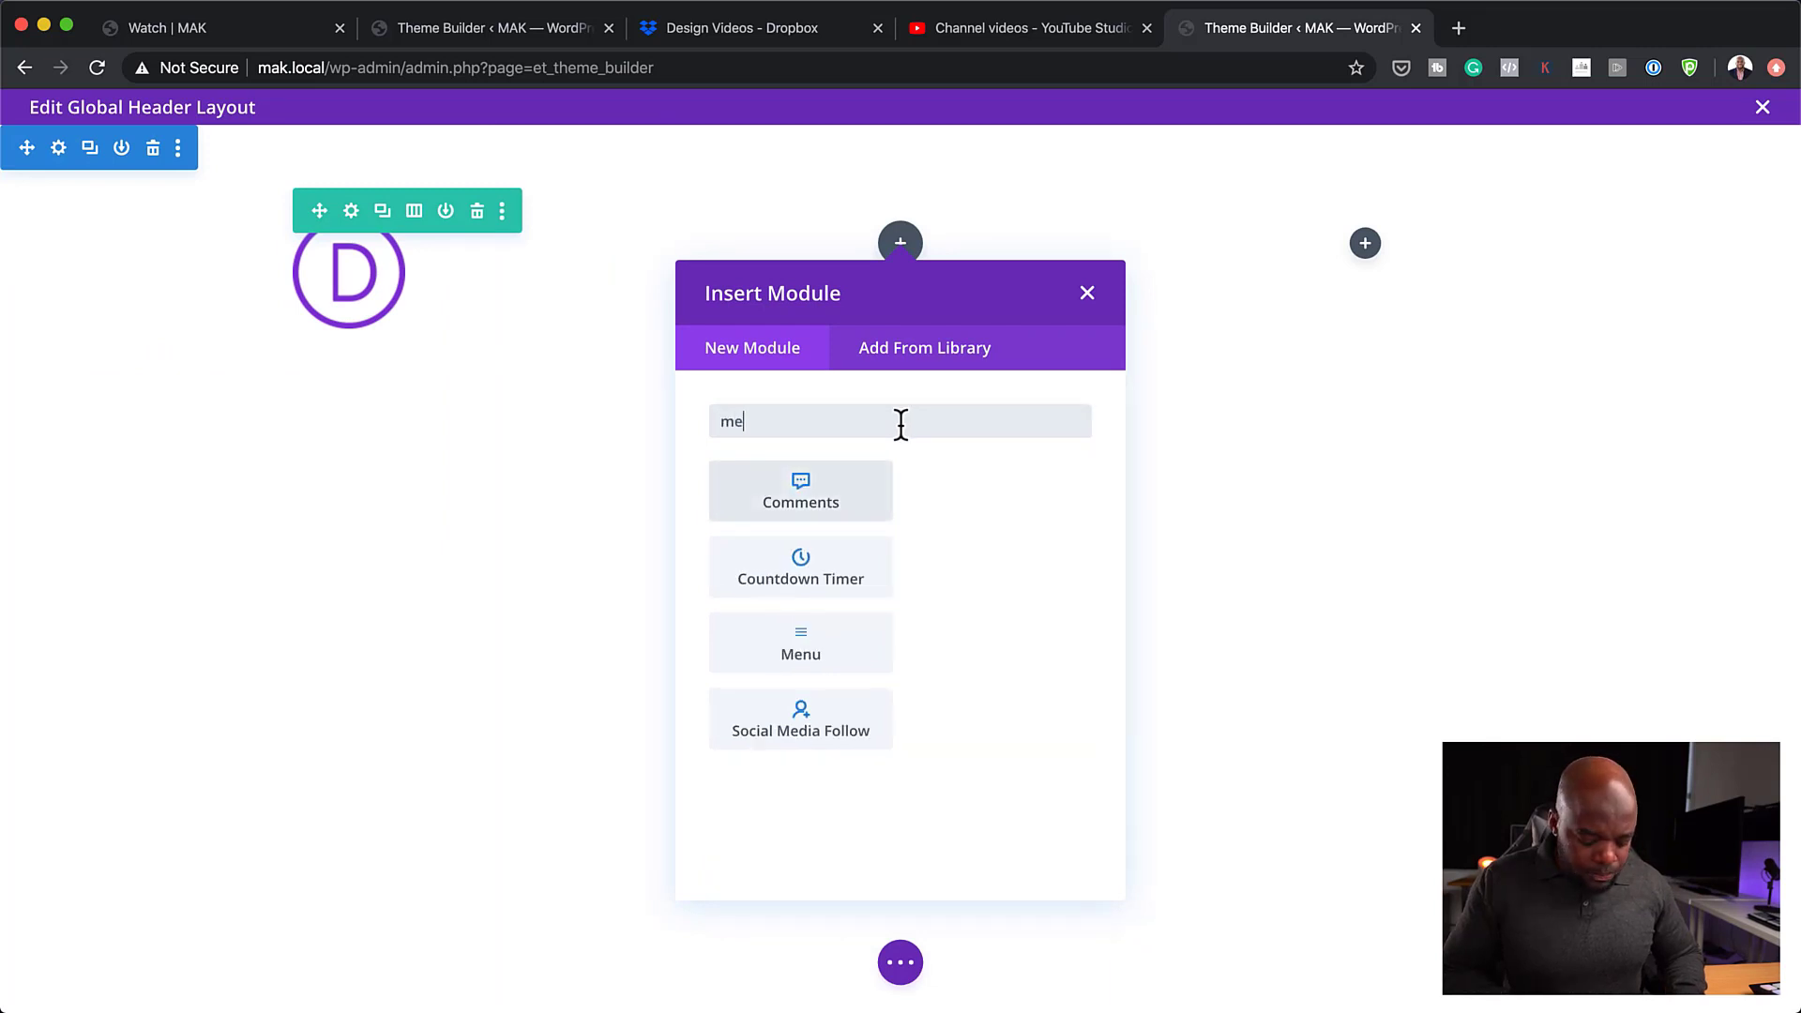
{"action": "left_click", "coordinate": [1020, 505]}
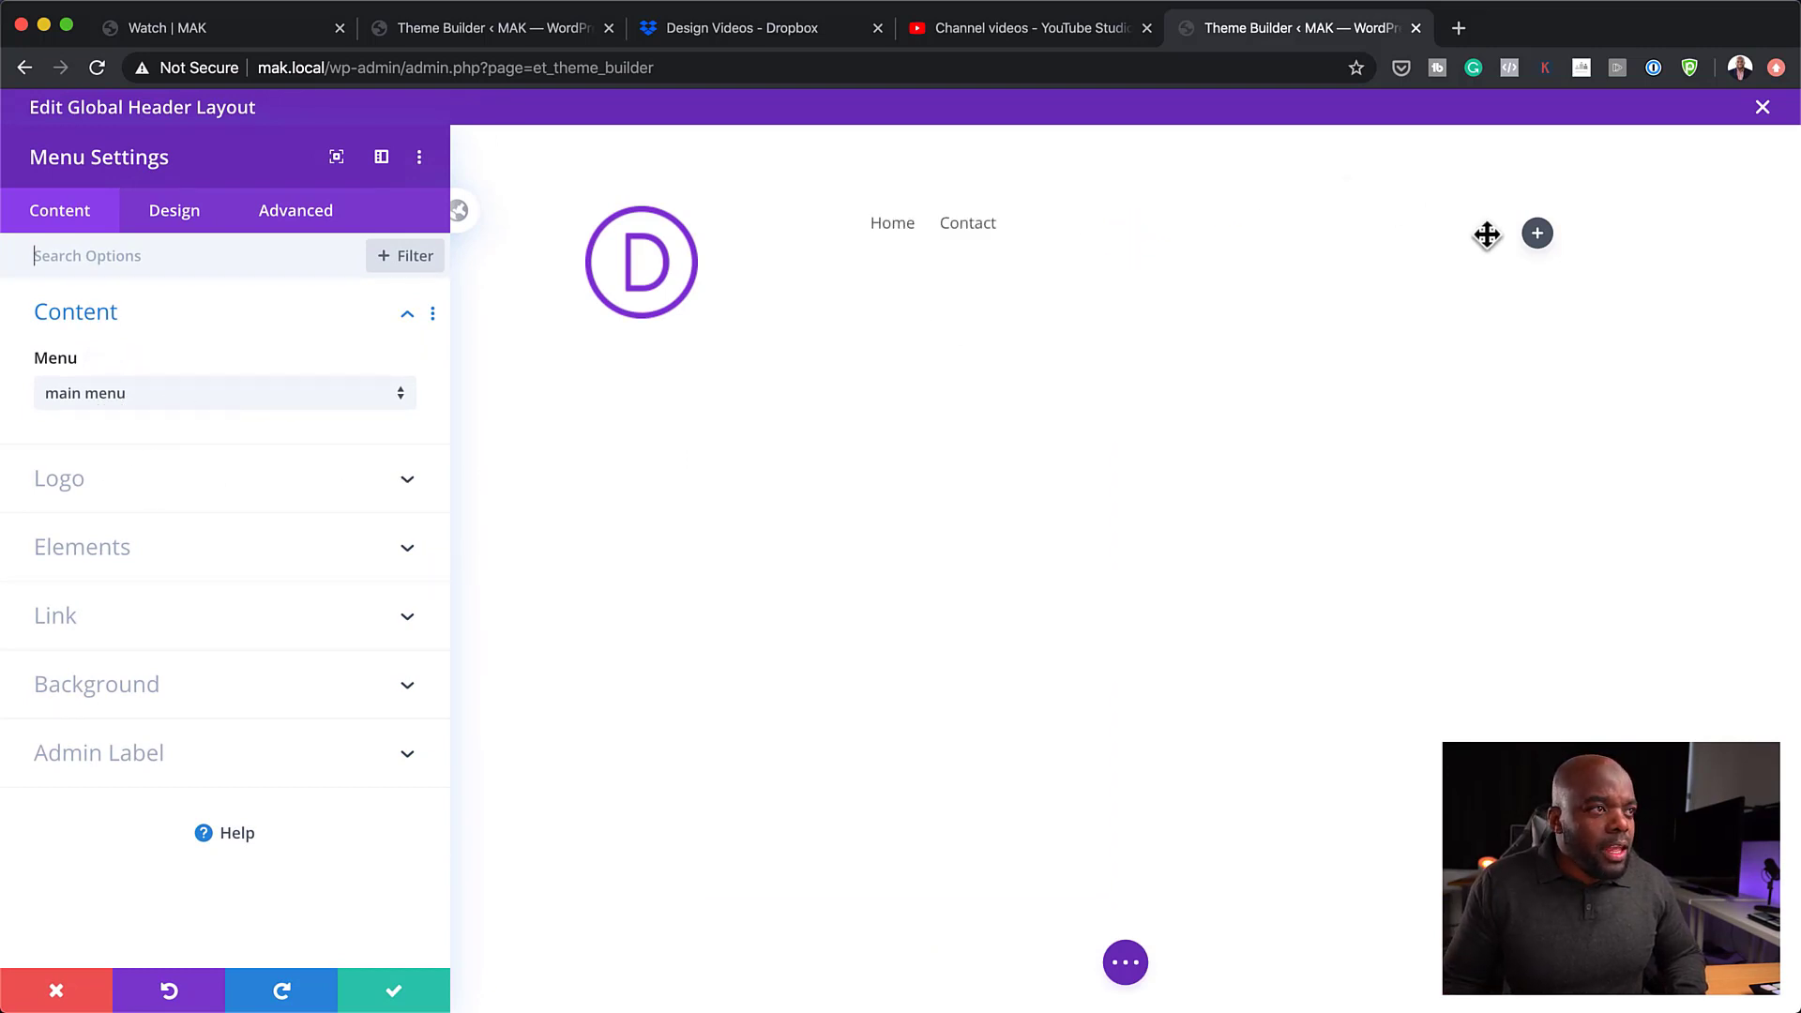
{"action": "left_click", "coordinate": [402, 987]}
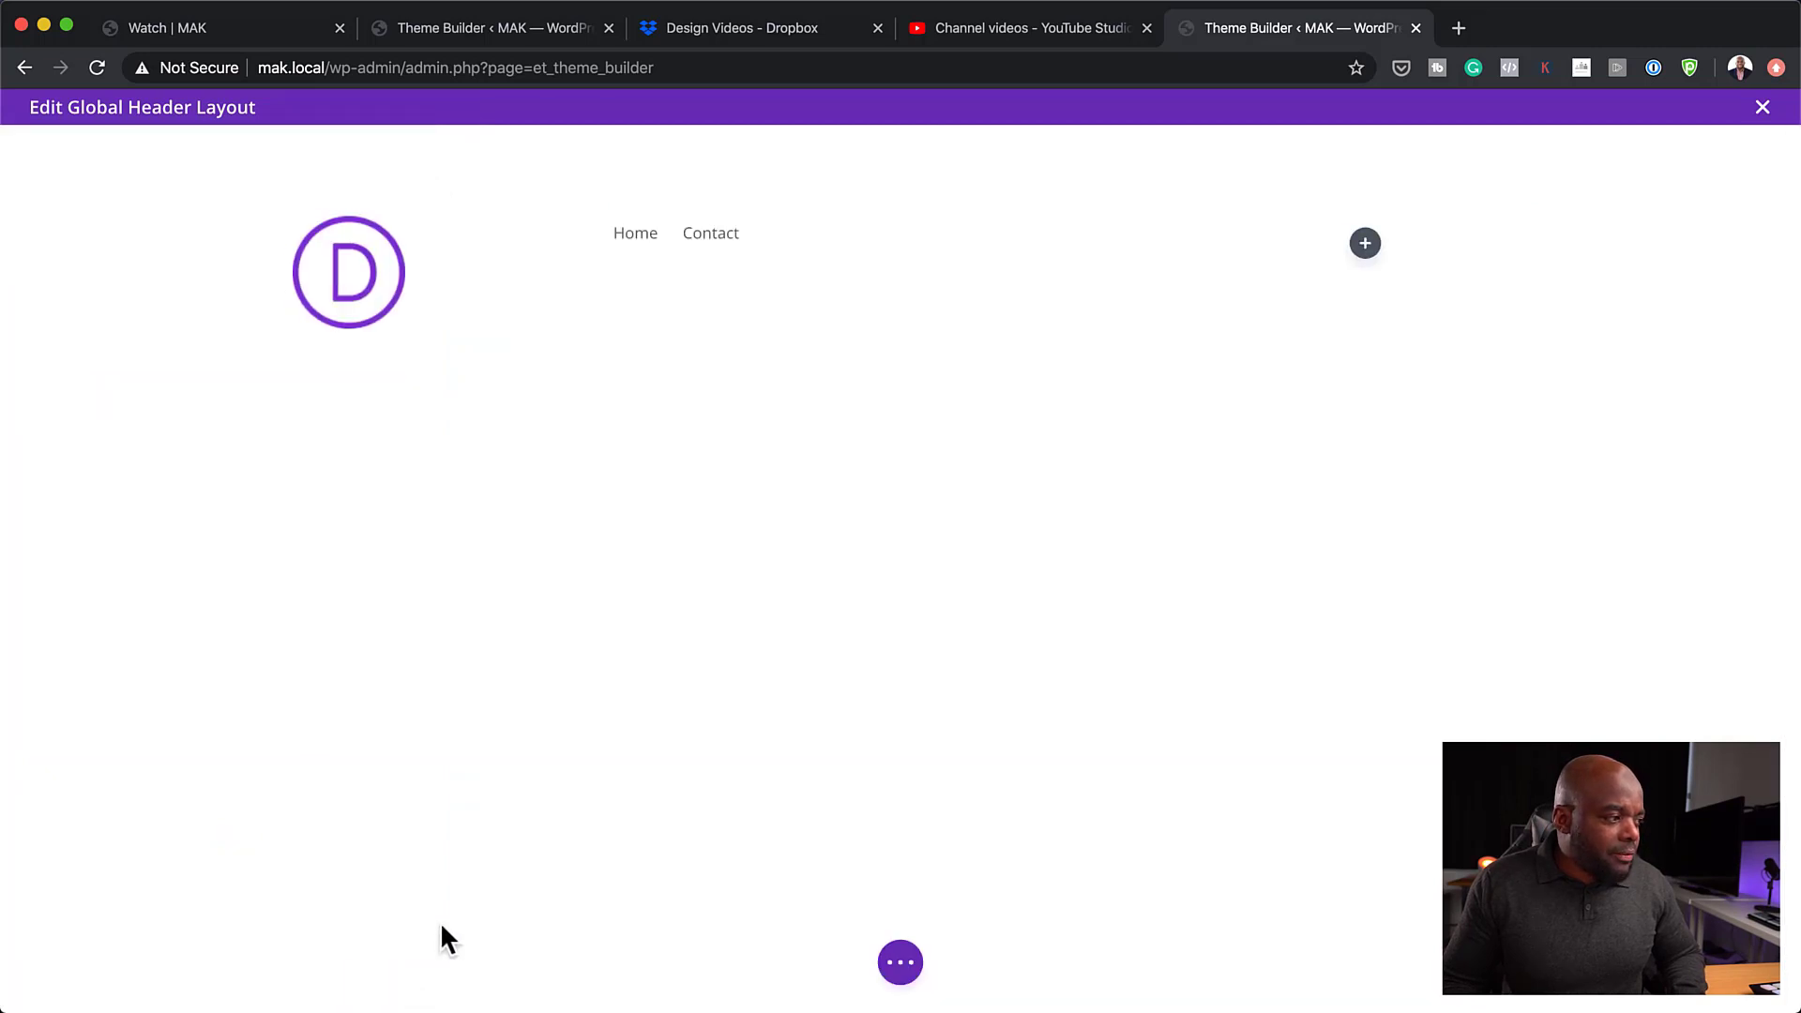
- Add a Button module with its default text to the third column of the header row
{"action": "left_click", "coordinate": [1365, 244]}
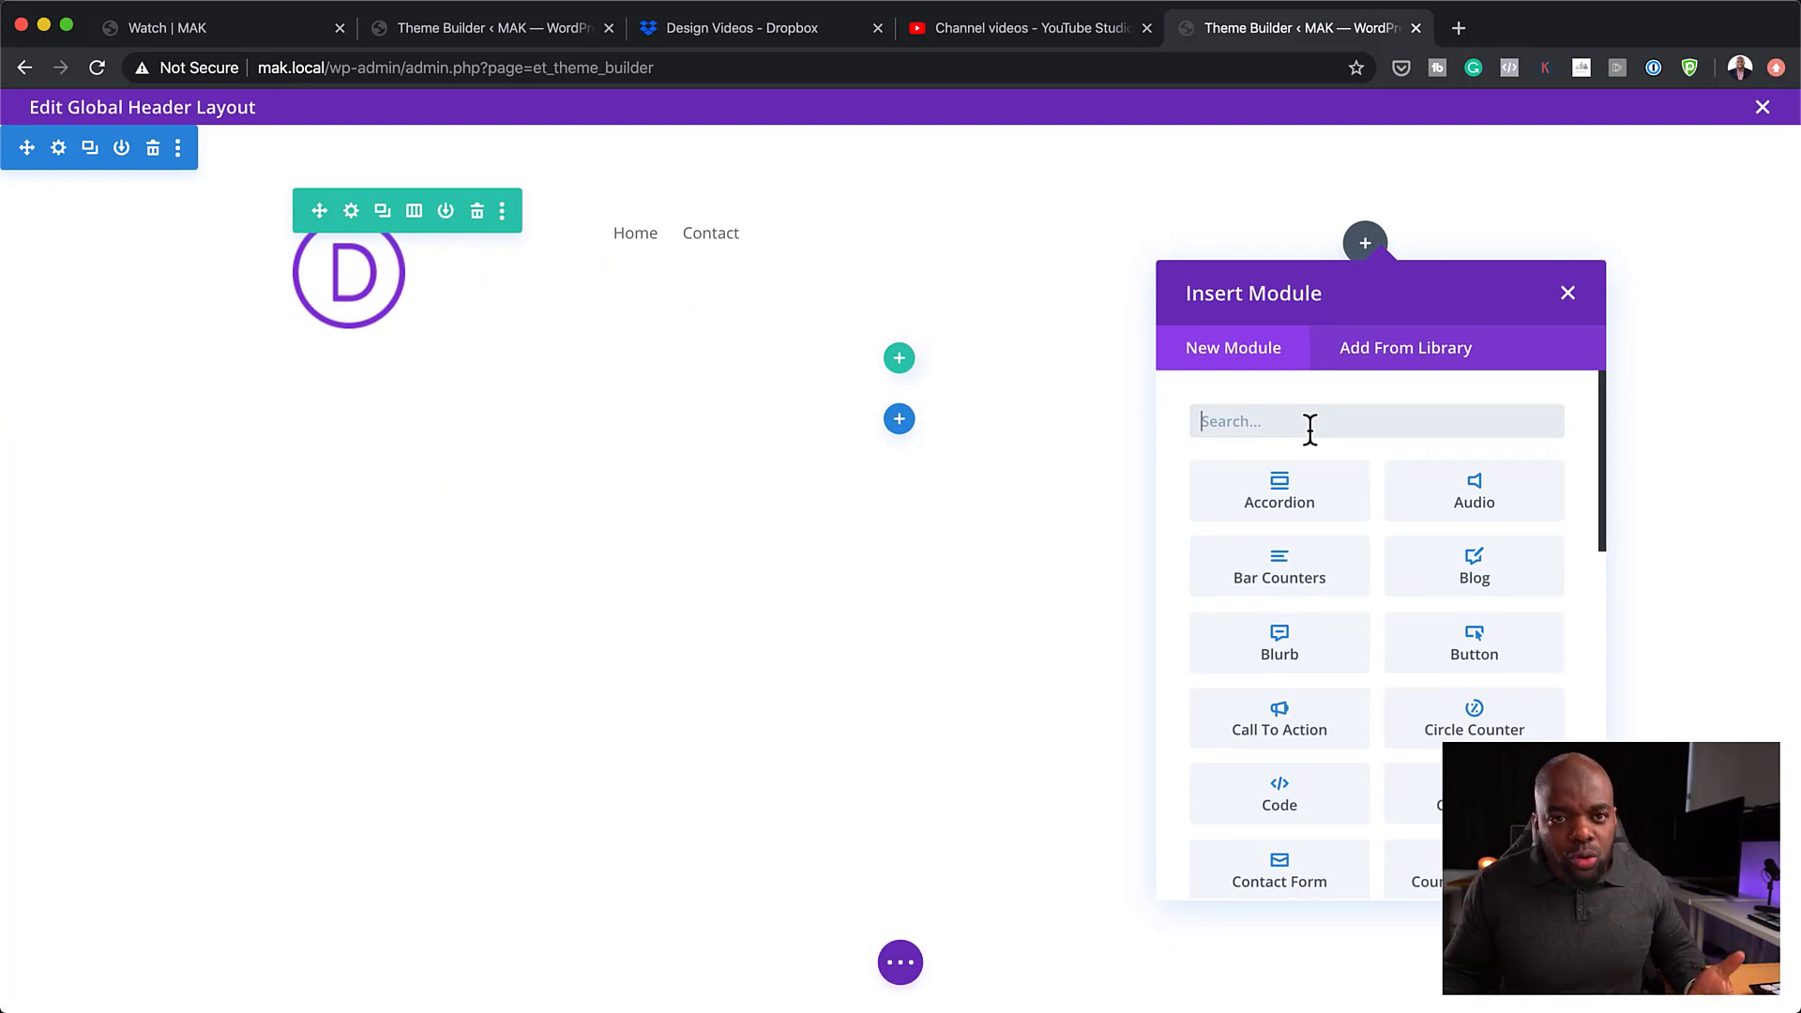
{"action": "left_click", "coordinate": [1511, 640]}
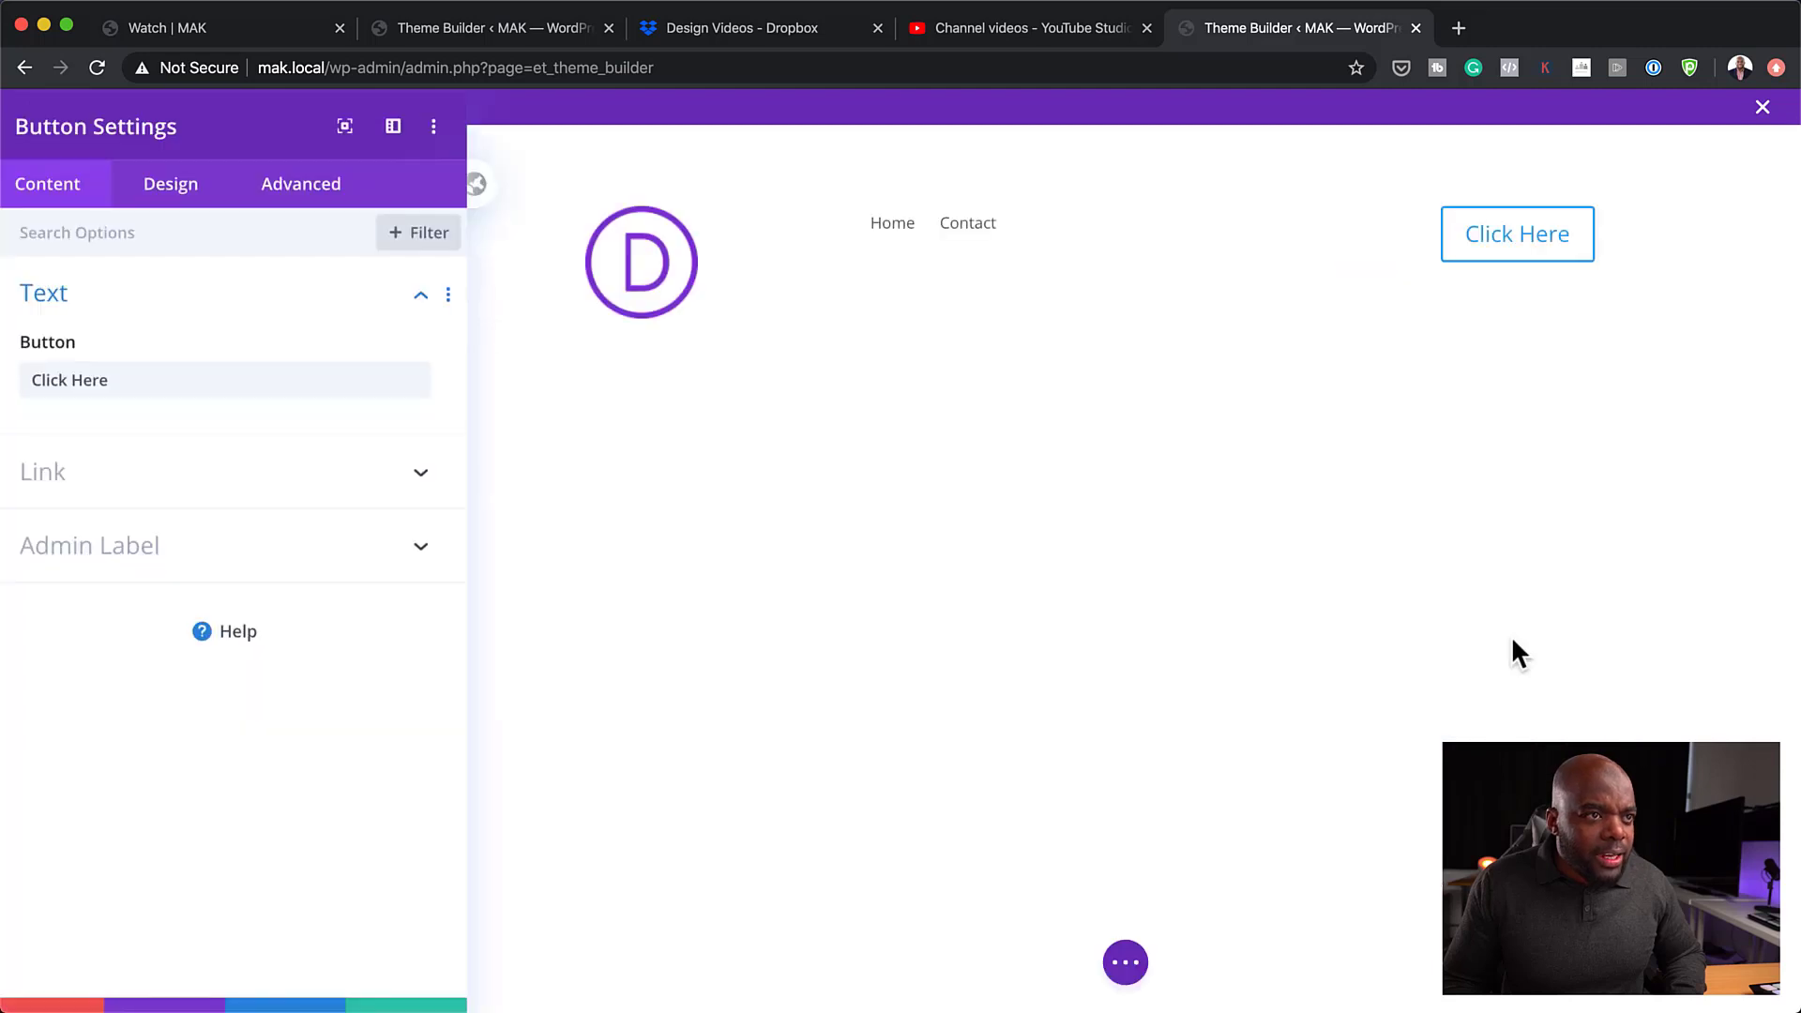
{"action": "left_click", "coordinate": [399, 993]}
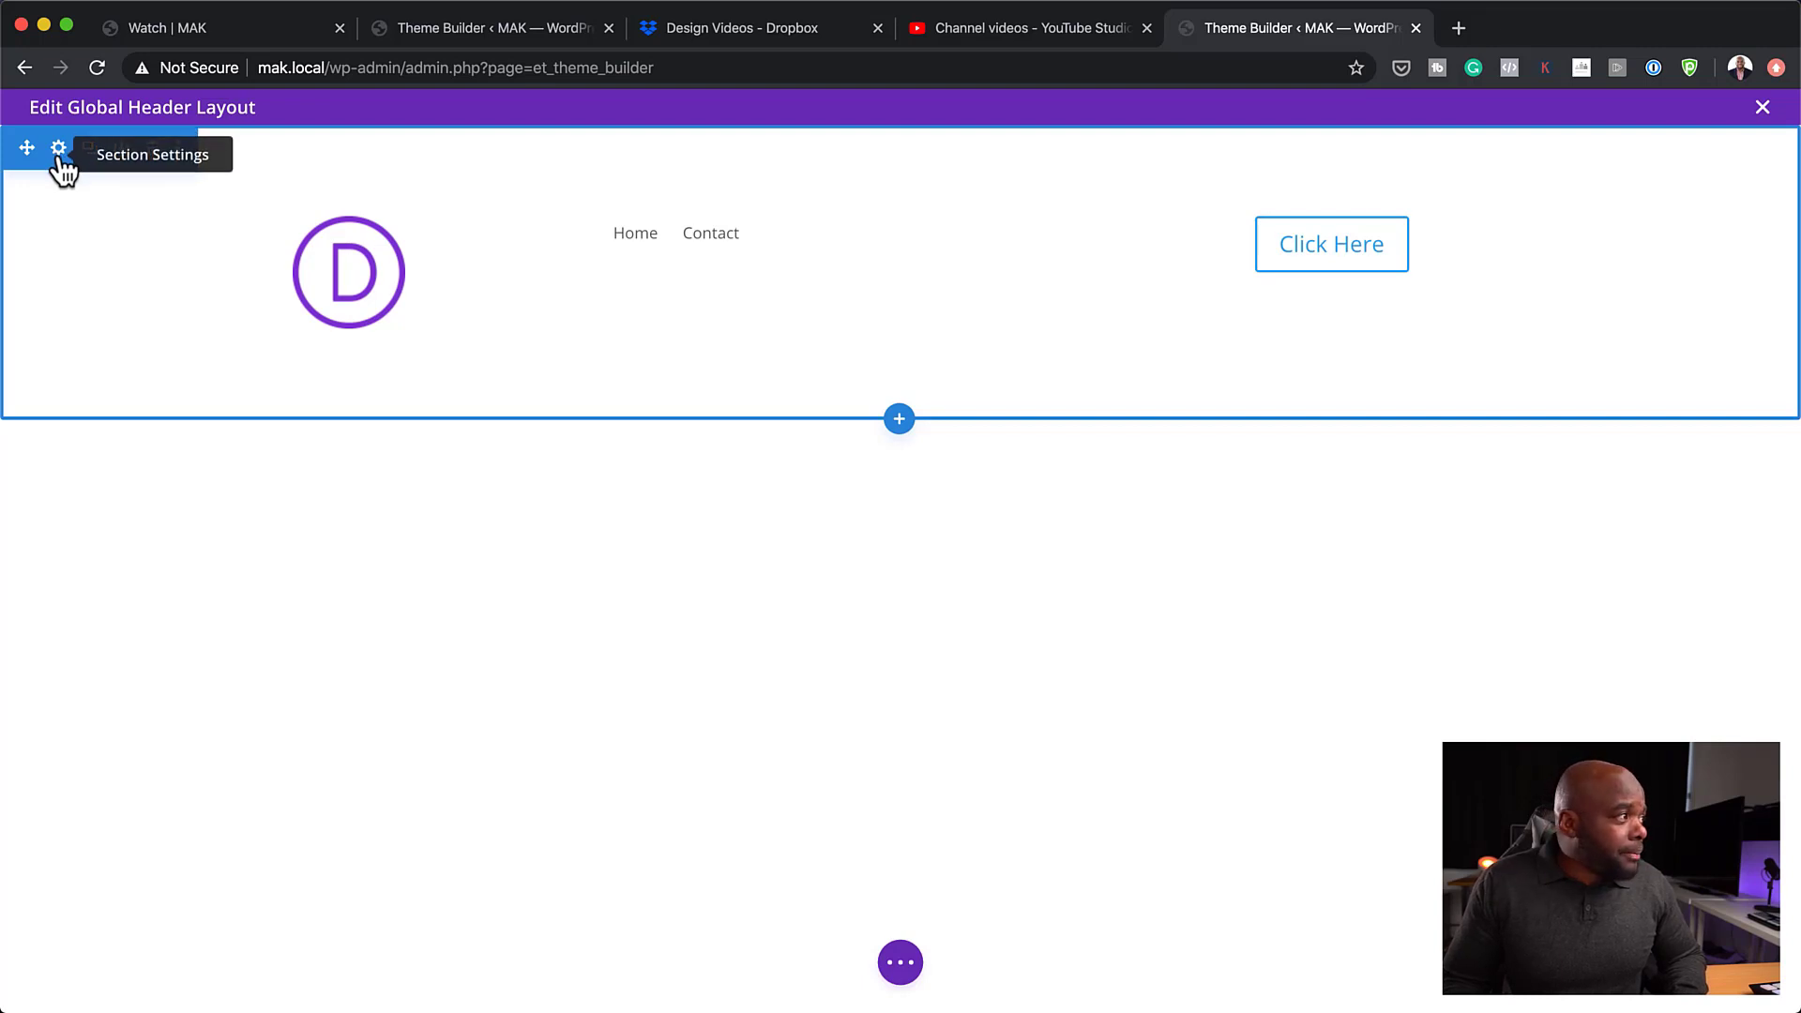
- Set the header row's max width to 80% in its sizing options
{"action": "mouse_move", "coordinate": [519, 249]}
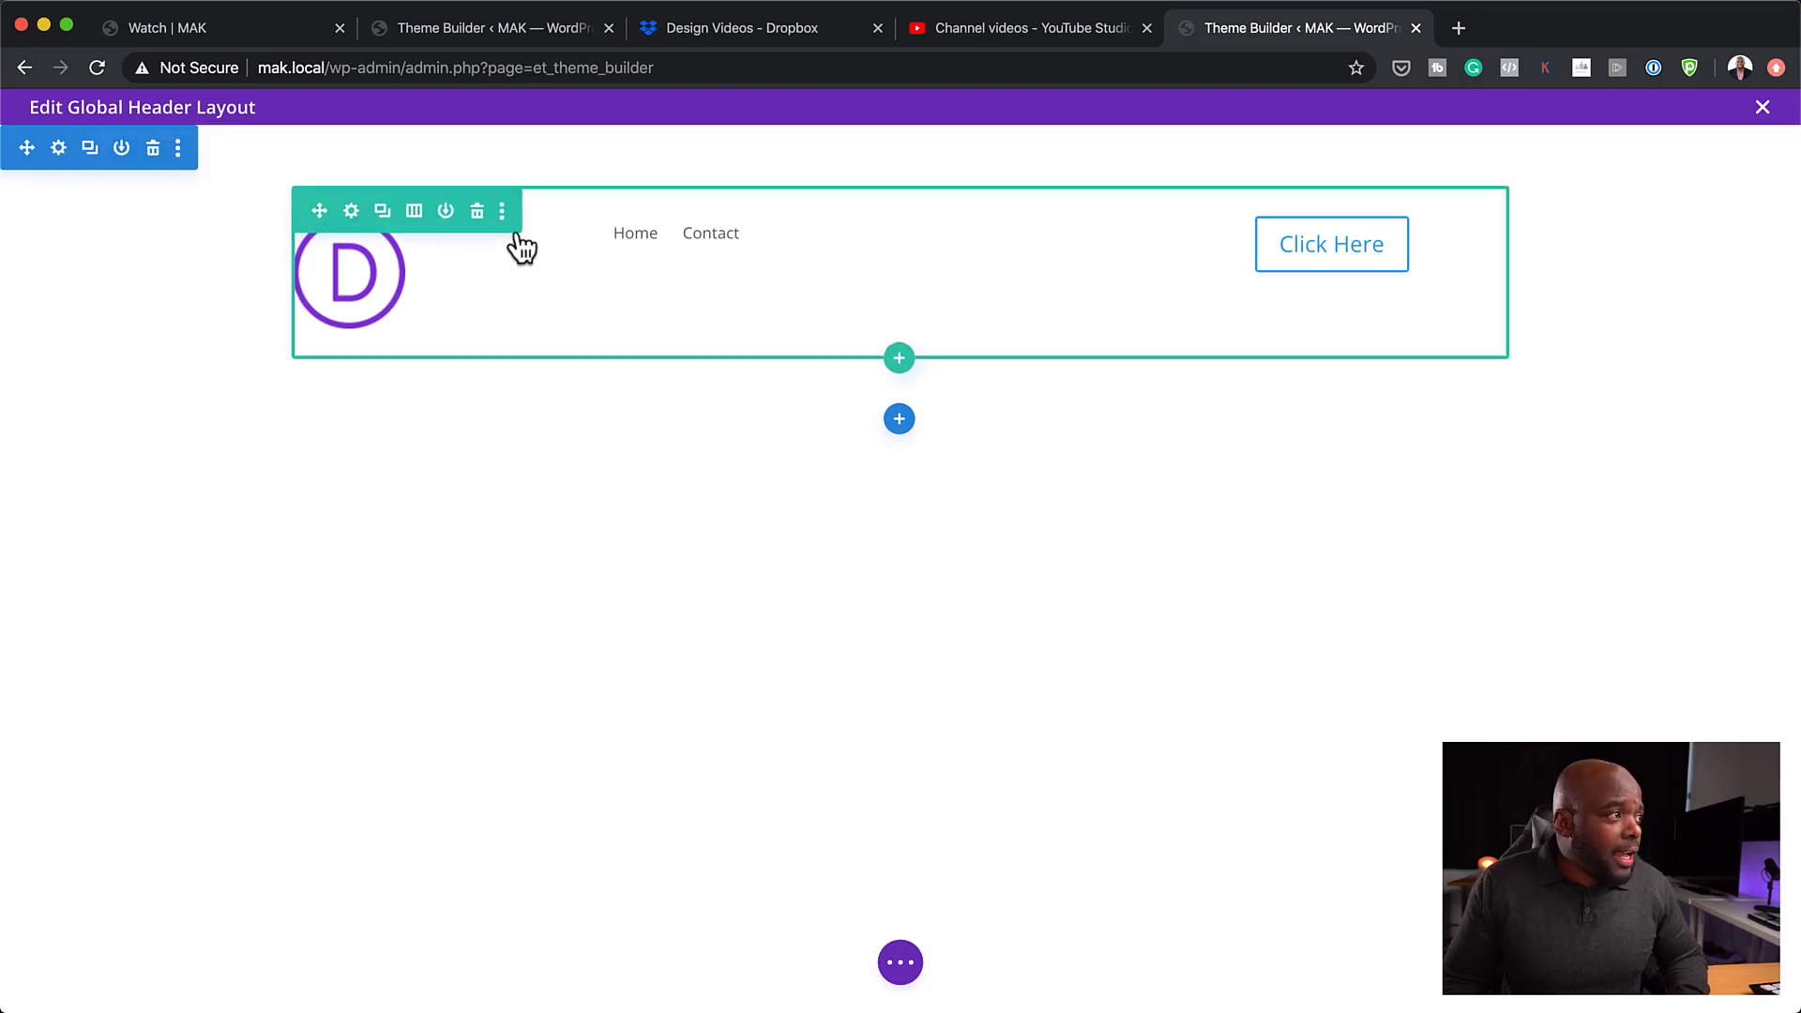
{"action": "left_click", "coordinate": [351, 211]}
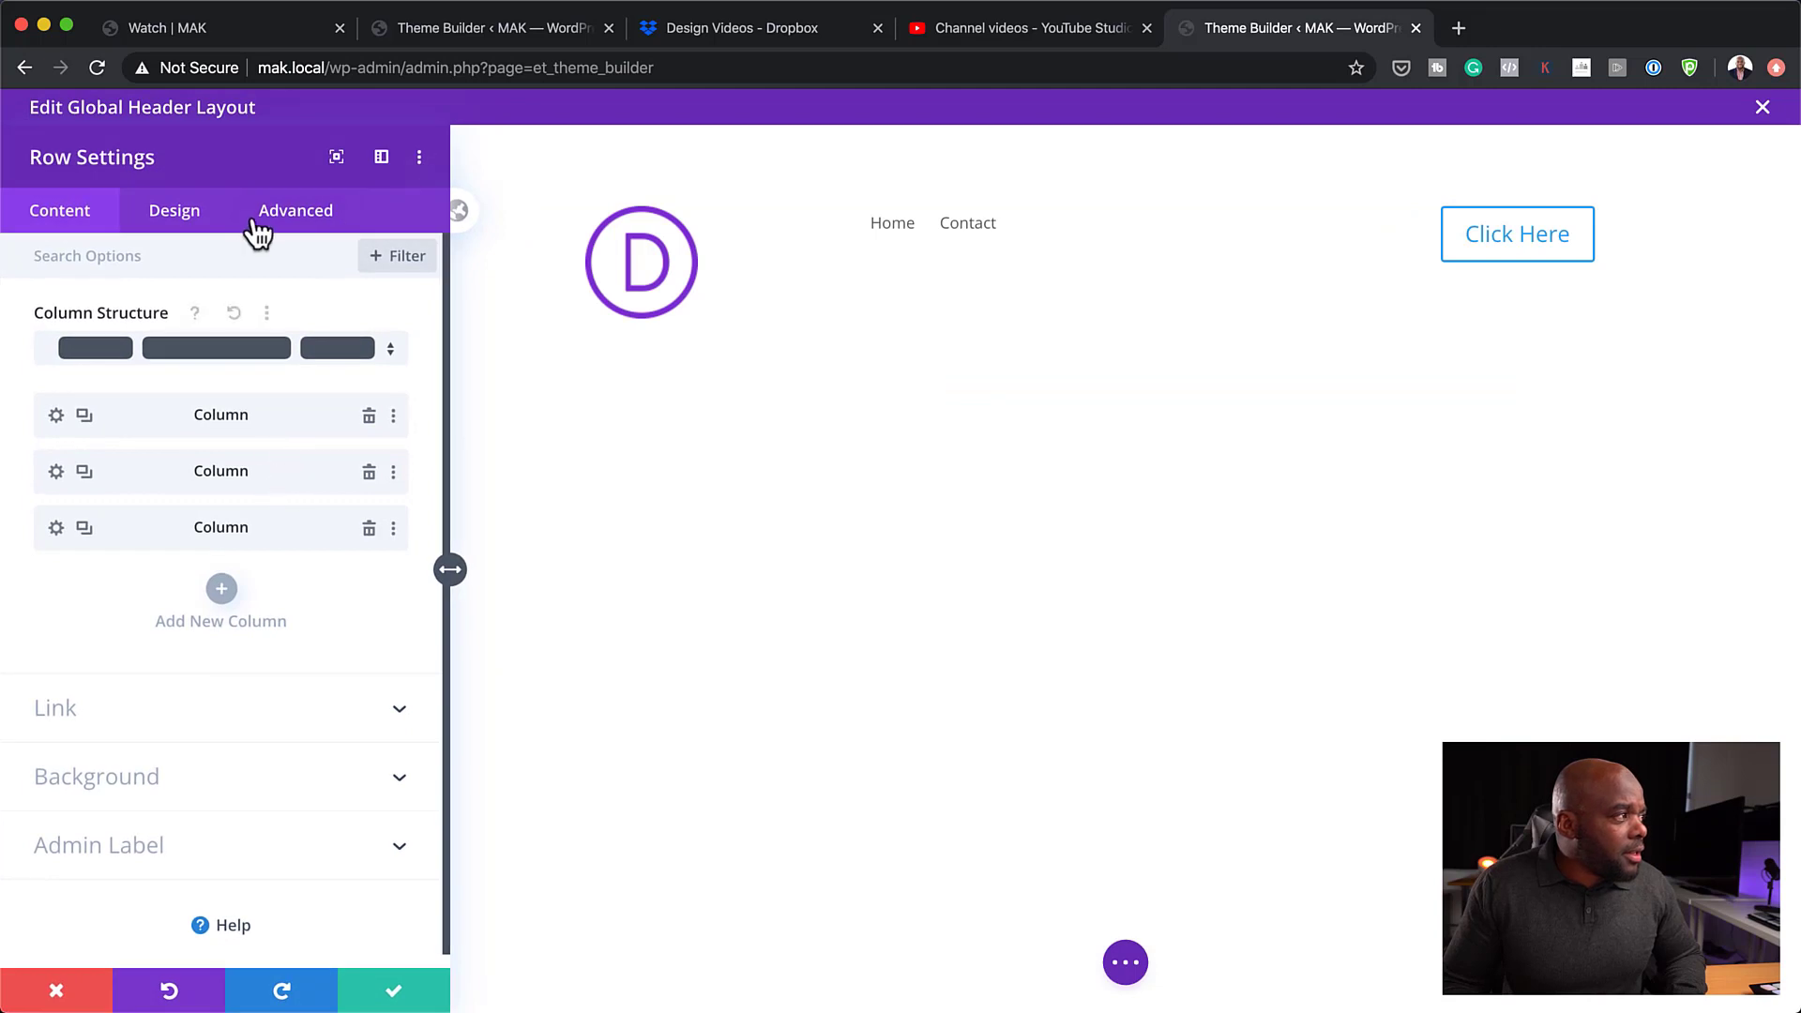
{"action": "left_click", "coordinate": [172, 217]}
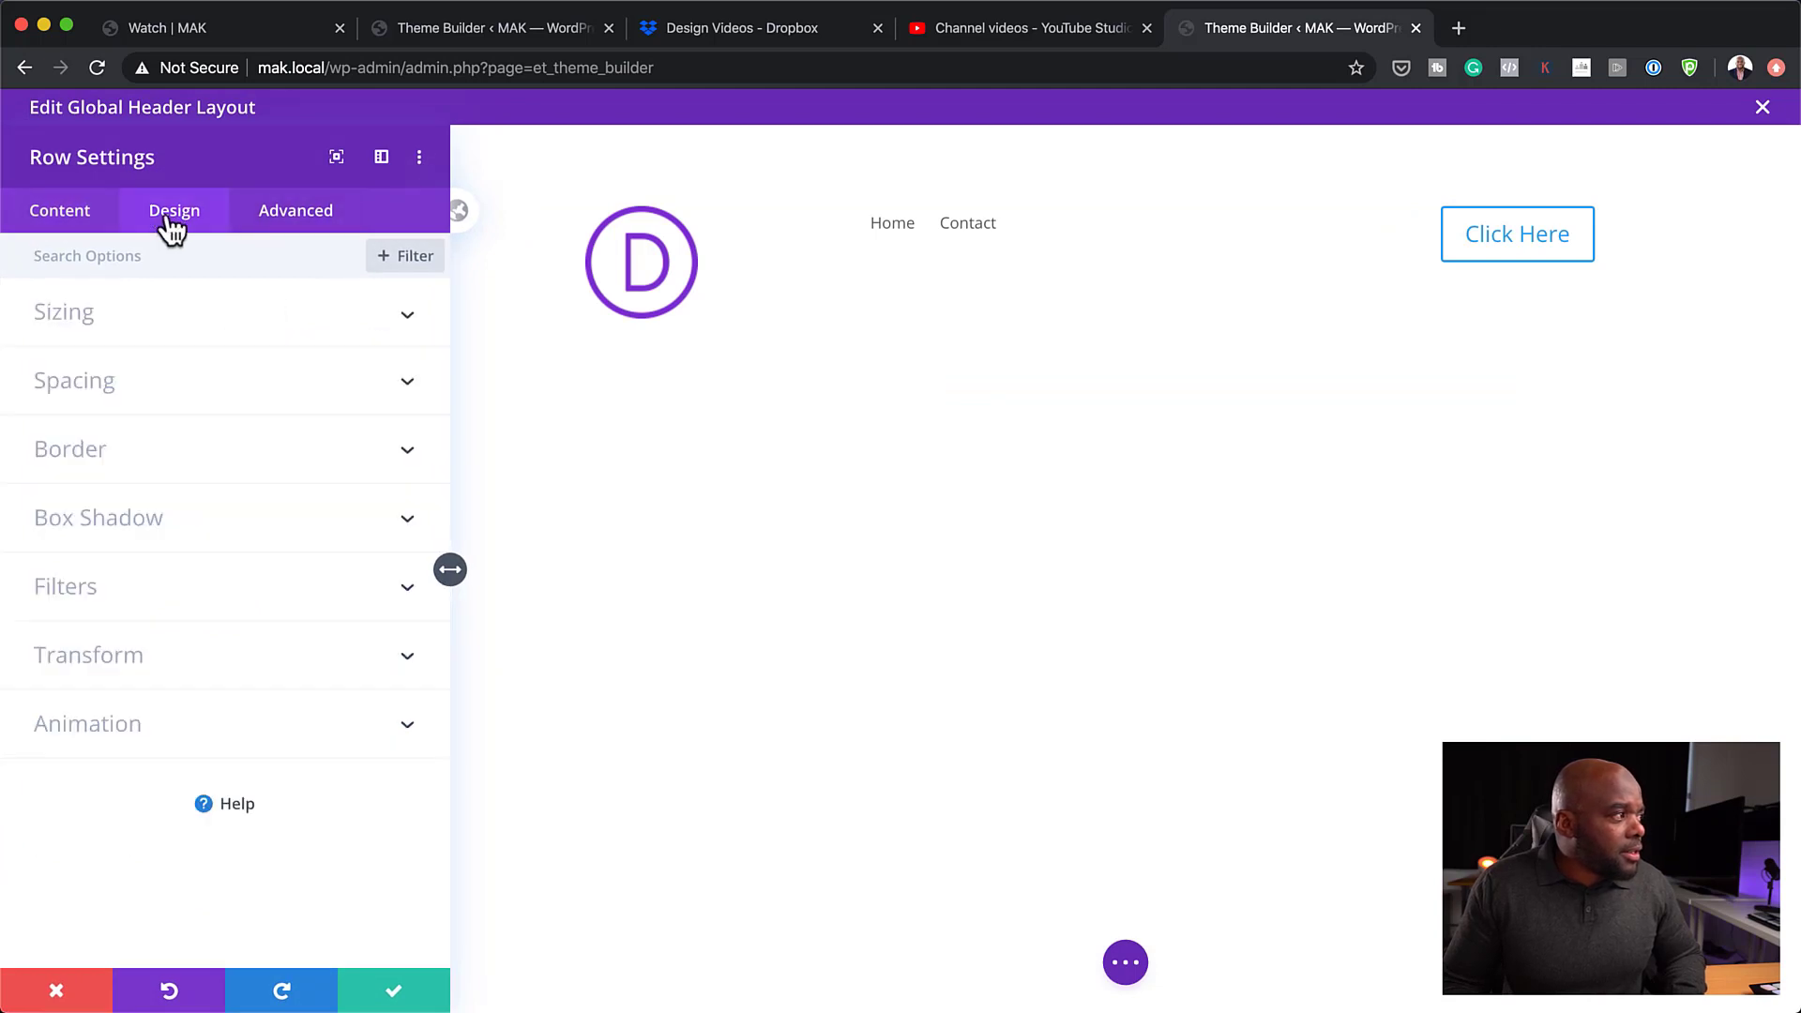
{"action": "left_click", "coordinate": [157, 326]}
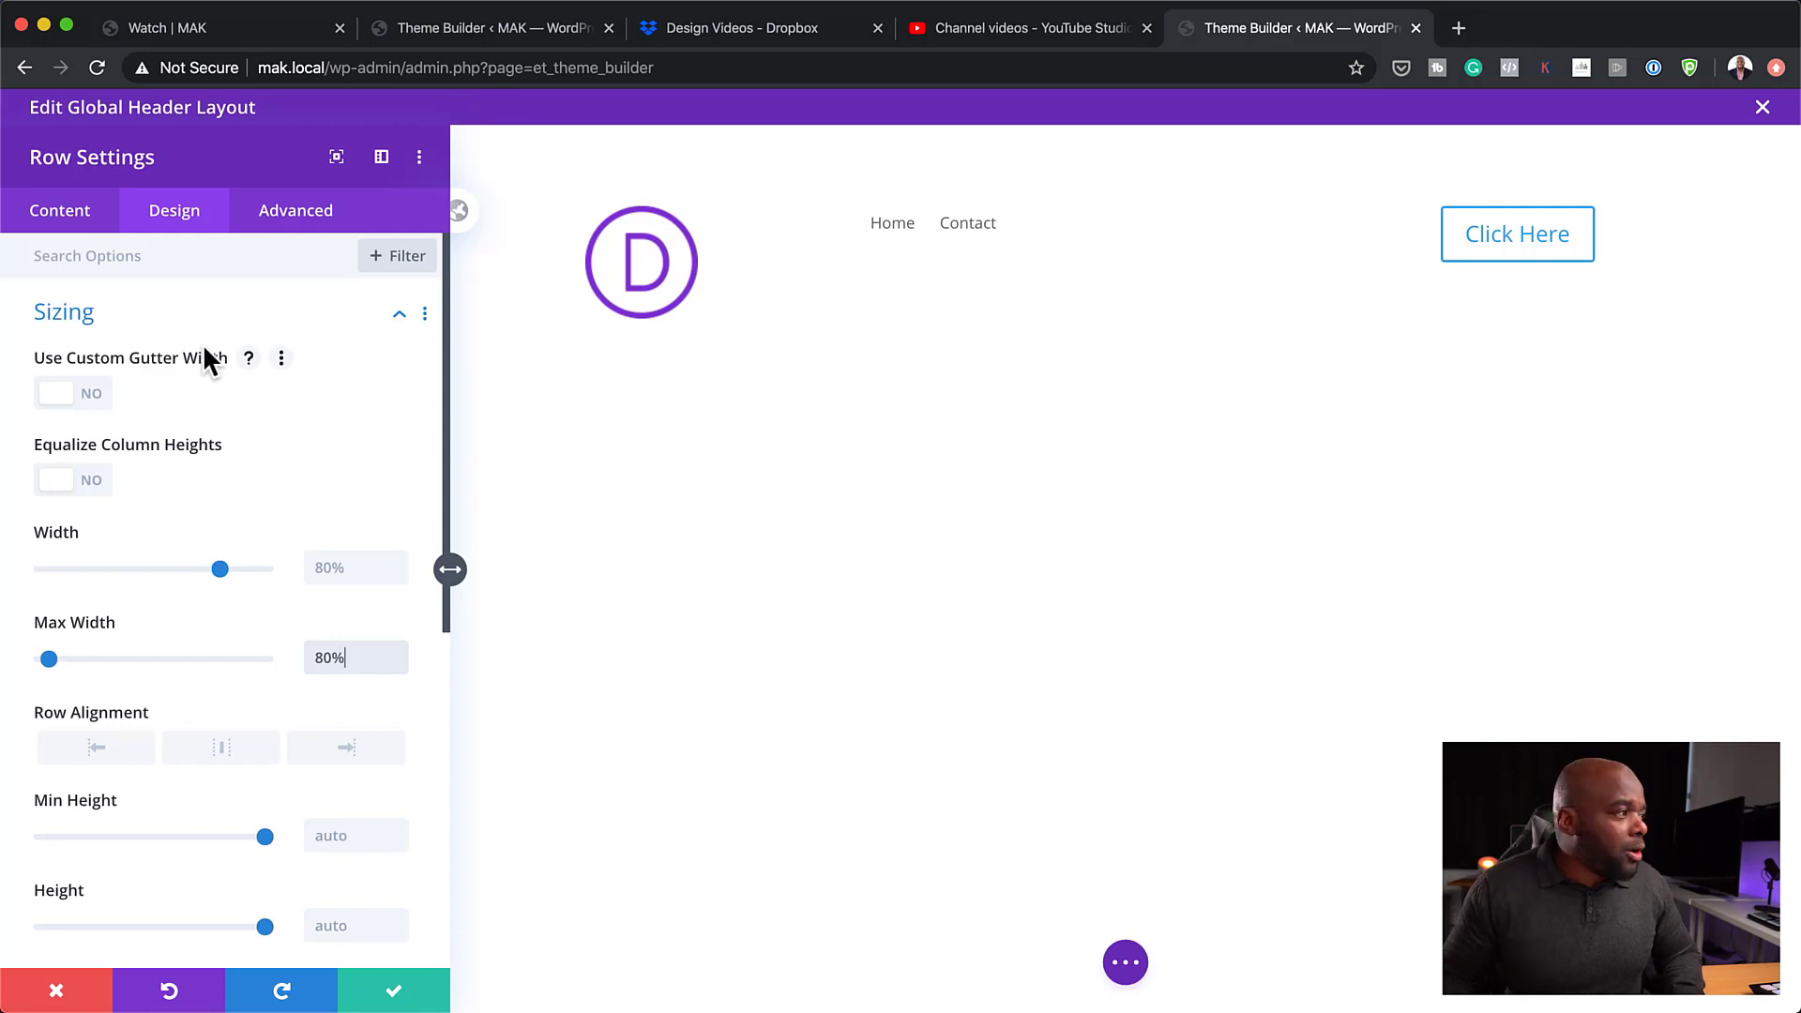
- Set the header row's top and bottom padding to 0px and save the row settings
{"action": "scroll", "coordinate": [315, 478], "scroll_direction": "down", "scroll_amount": 5}
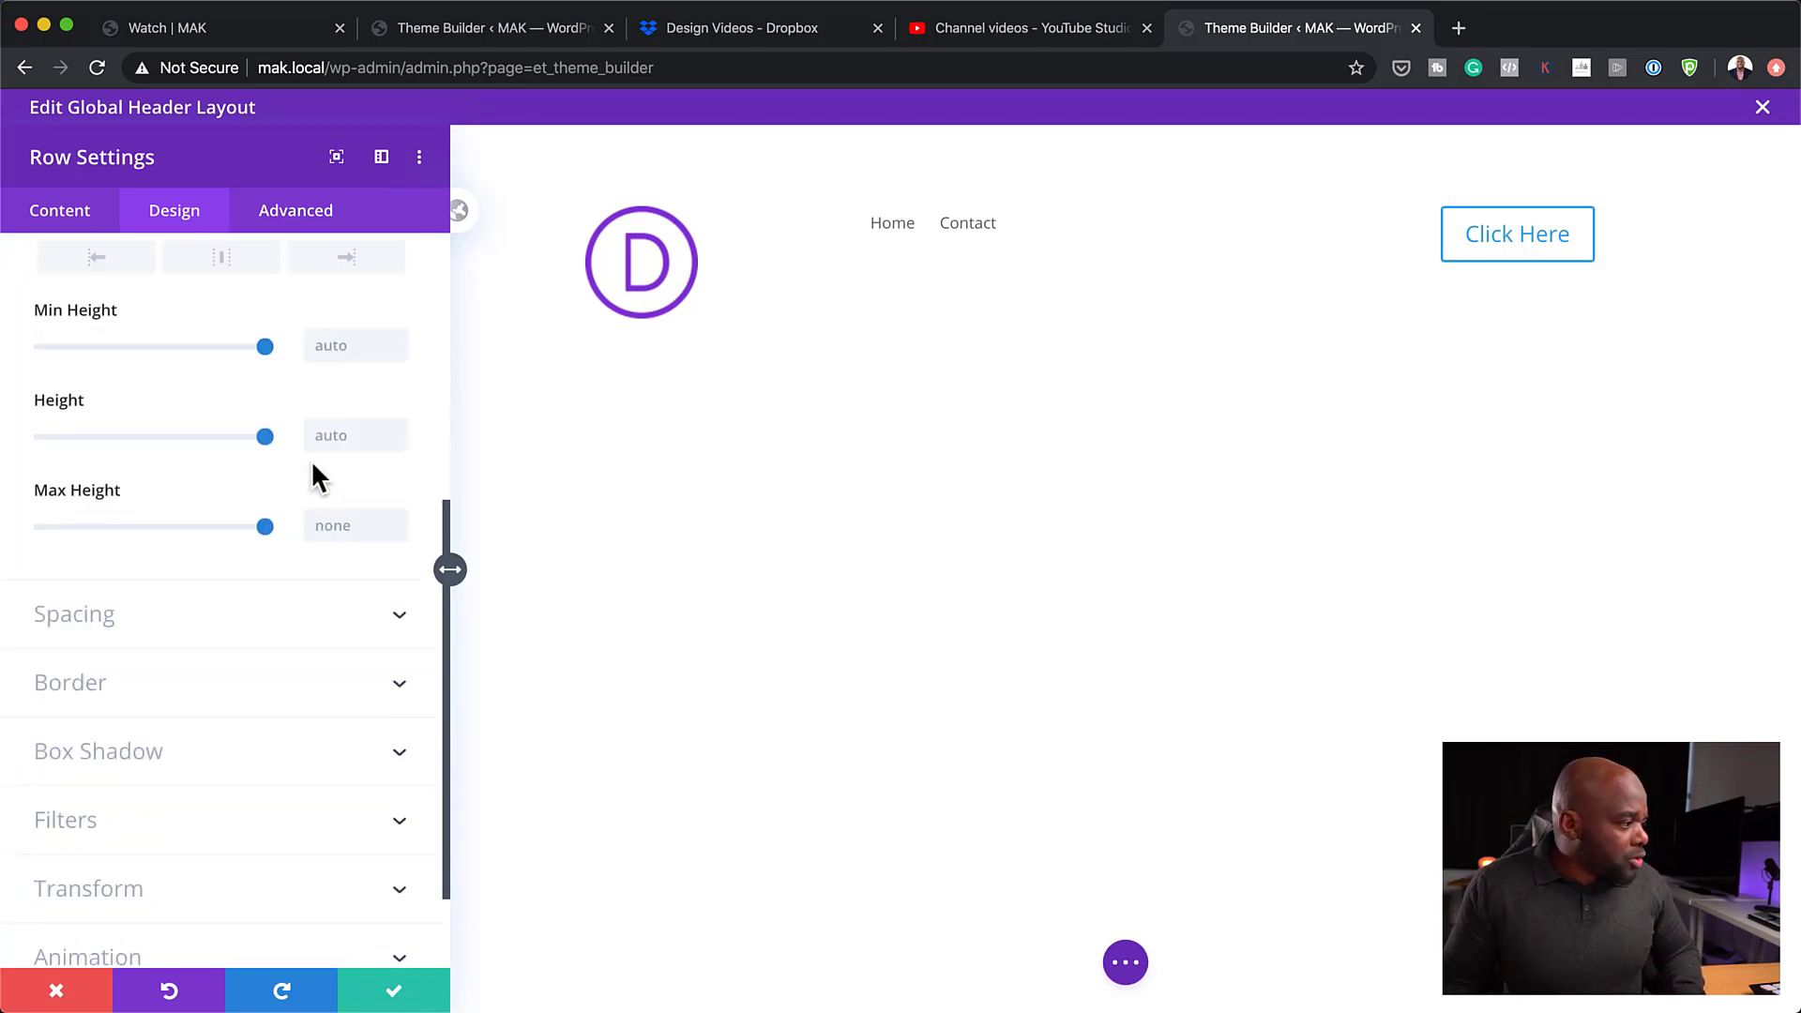
{"action": "left_click", "coordinate": [121, 627]}
{"action": "left_click", "coordinate": [57, 460]}
{"action": "type", "text": "0"}
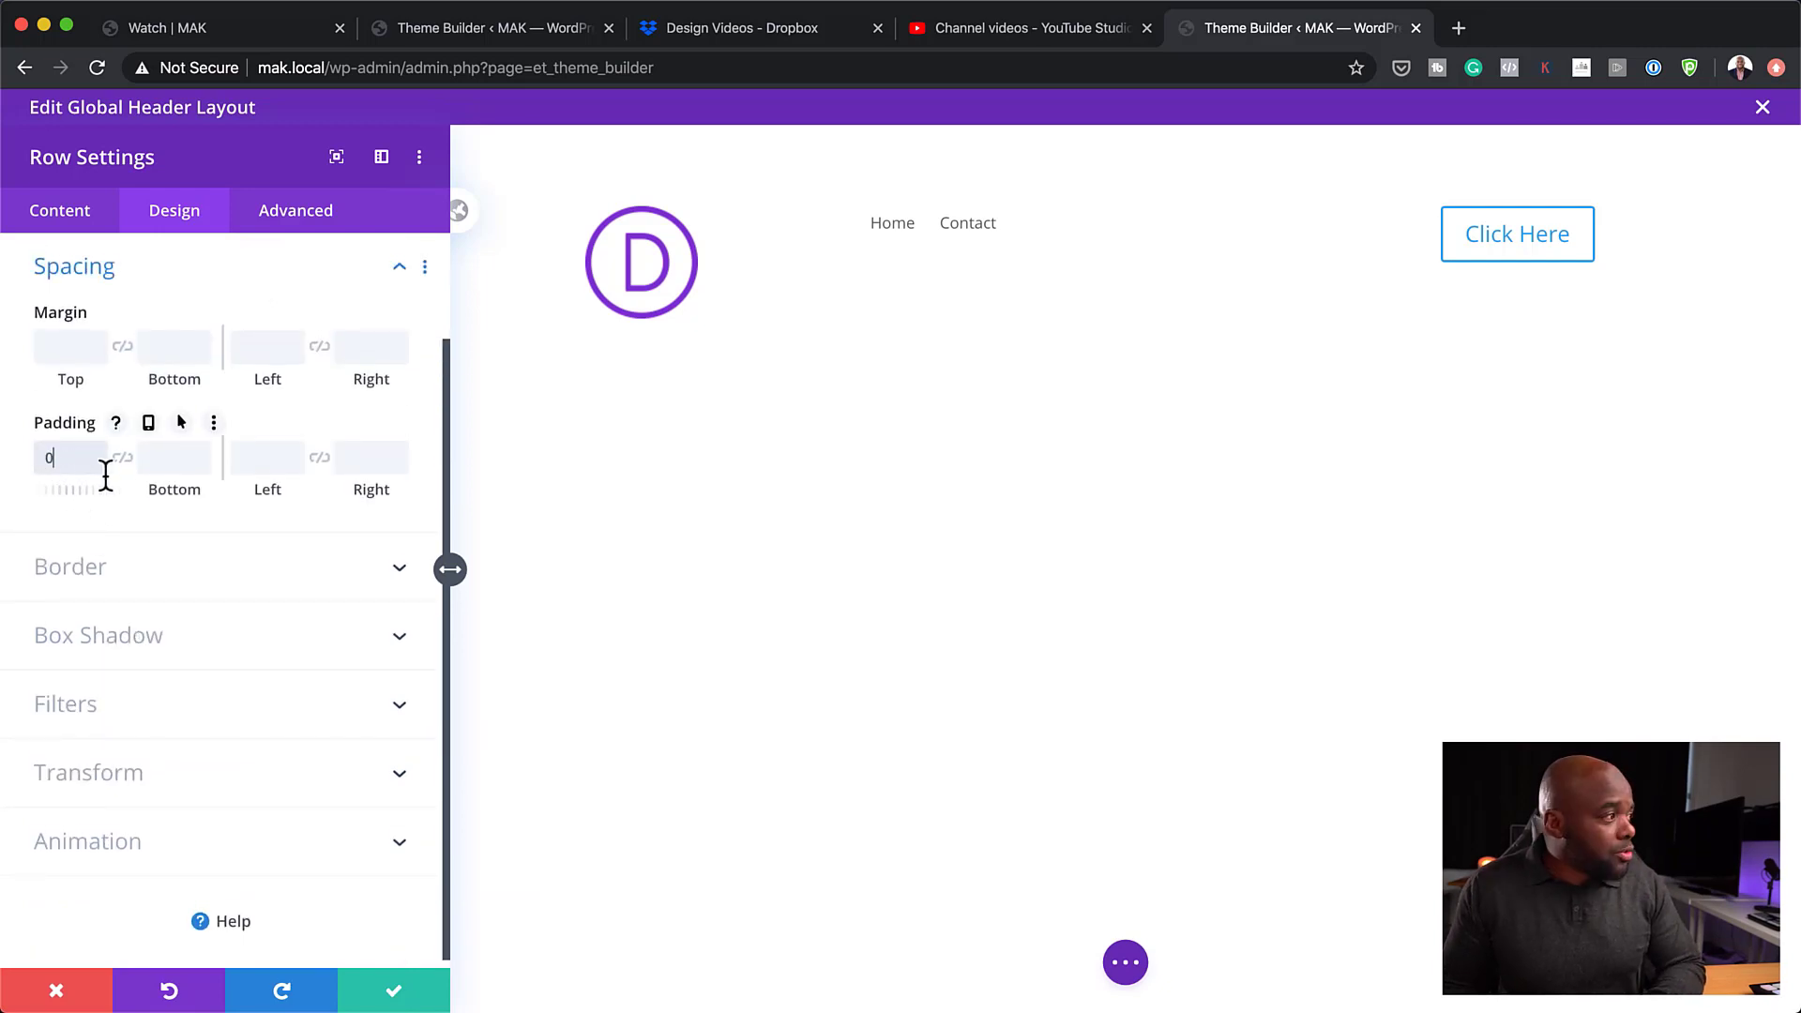
{"action": "left_click", "coordinate": [161, 460]}
{"action": "type", "text": "0"}
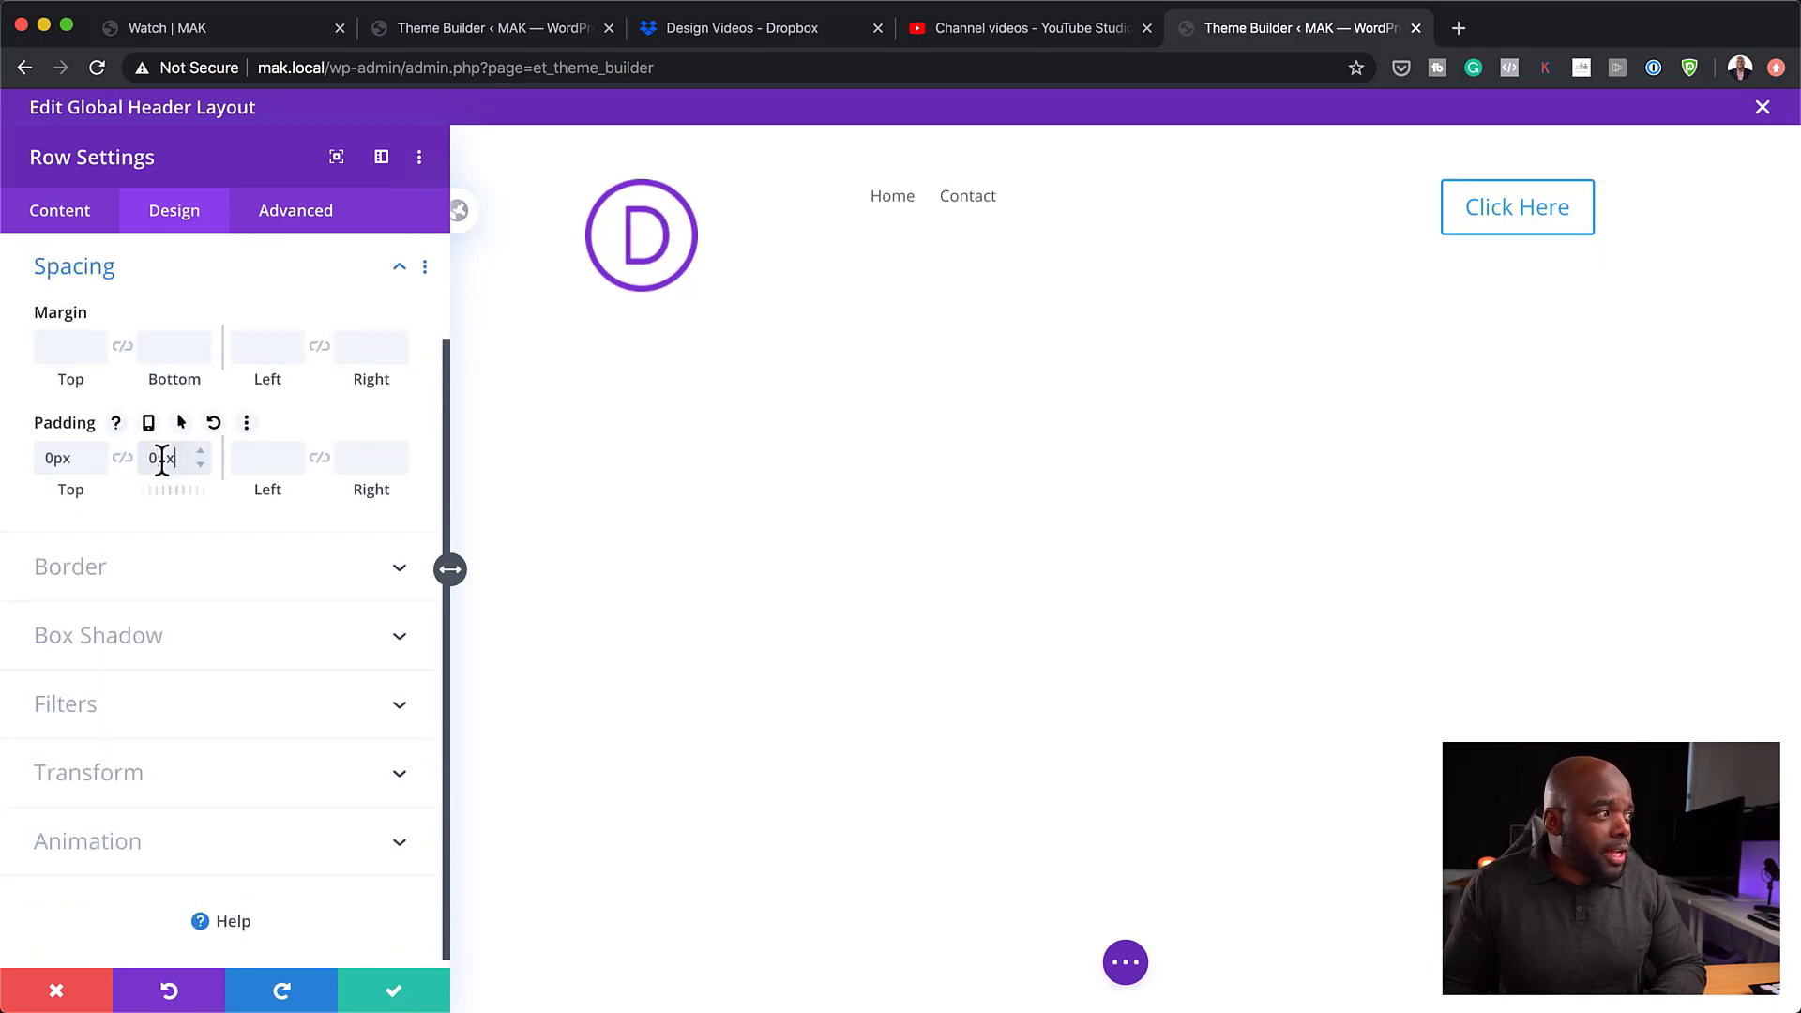
{"action": "left_click", "coordinate": [388, 993]}
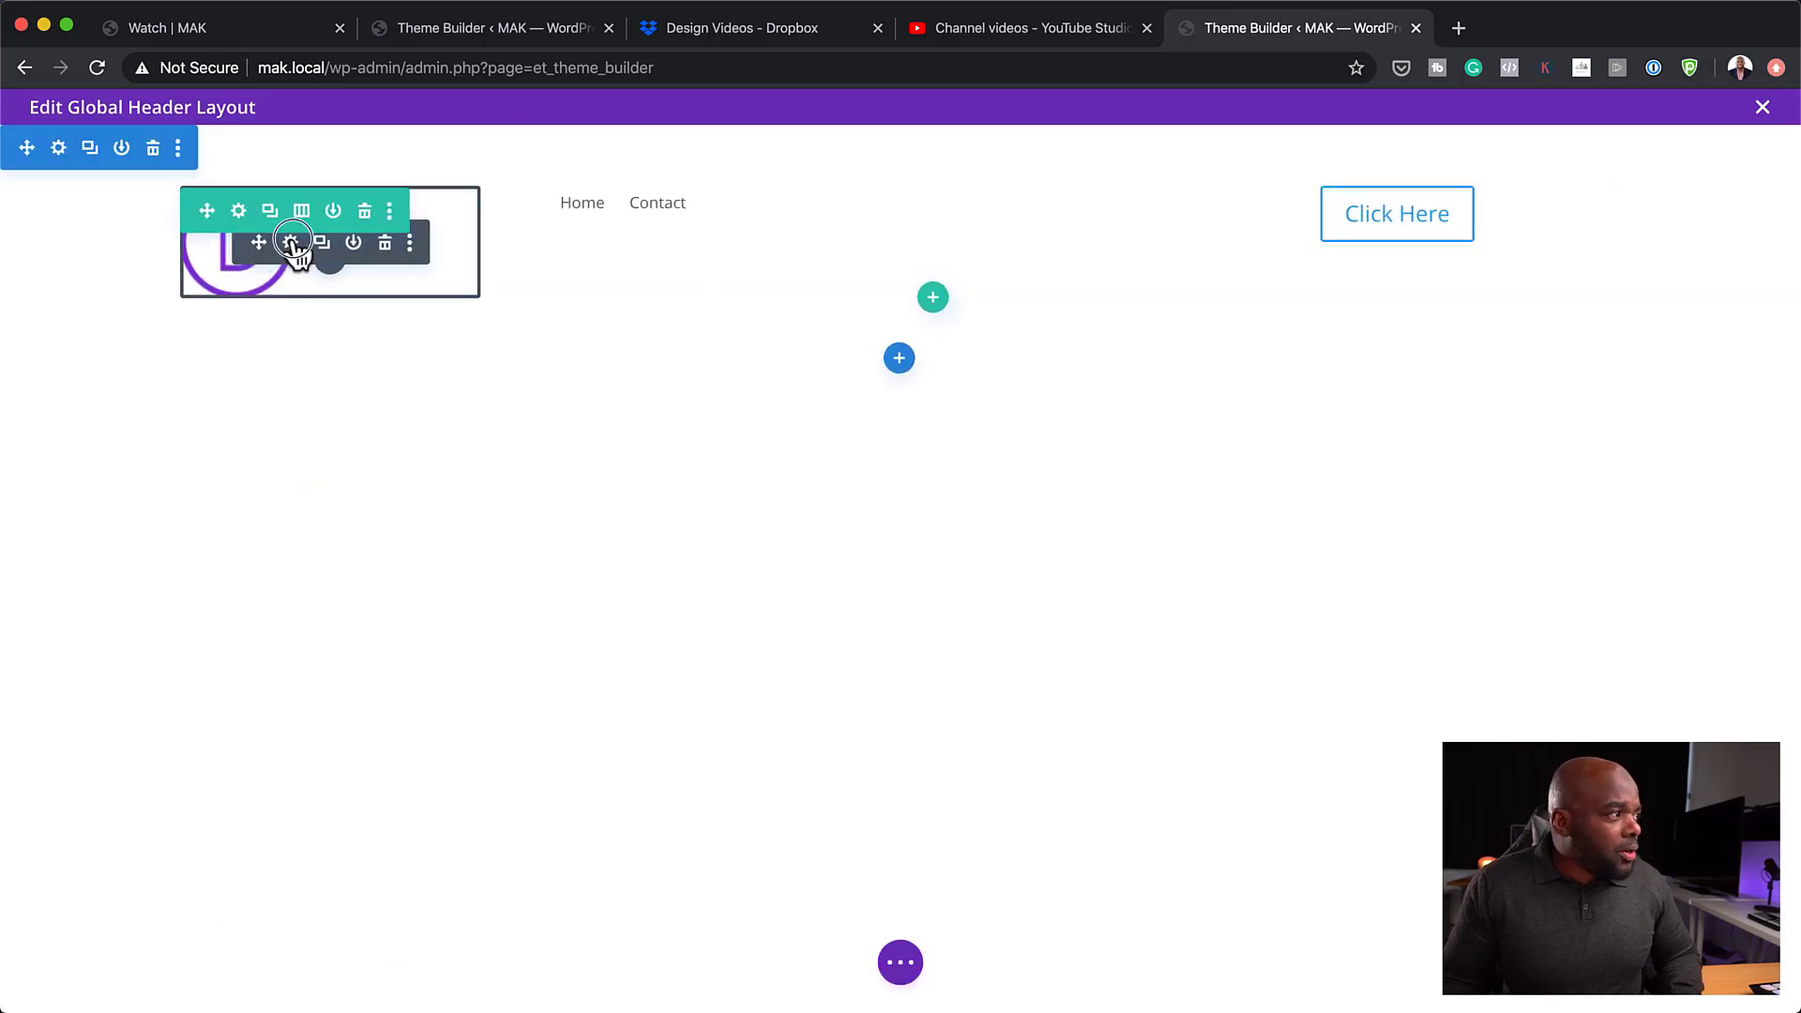
- Reduce the logo image's width to 20% and save the image settings
{"action": "left_click", "coordinate": [290, 242]}
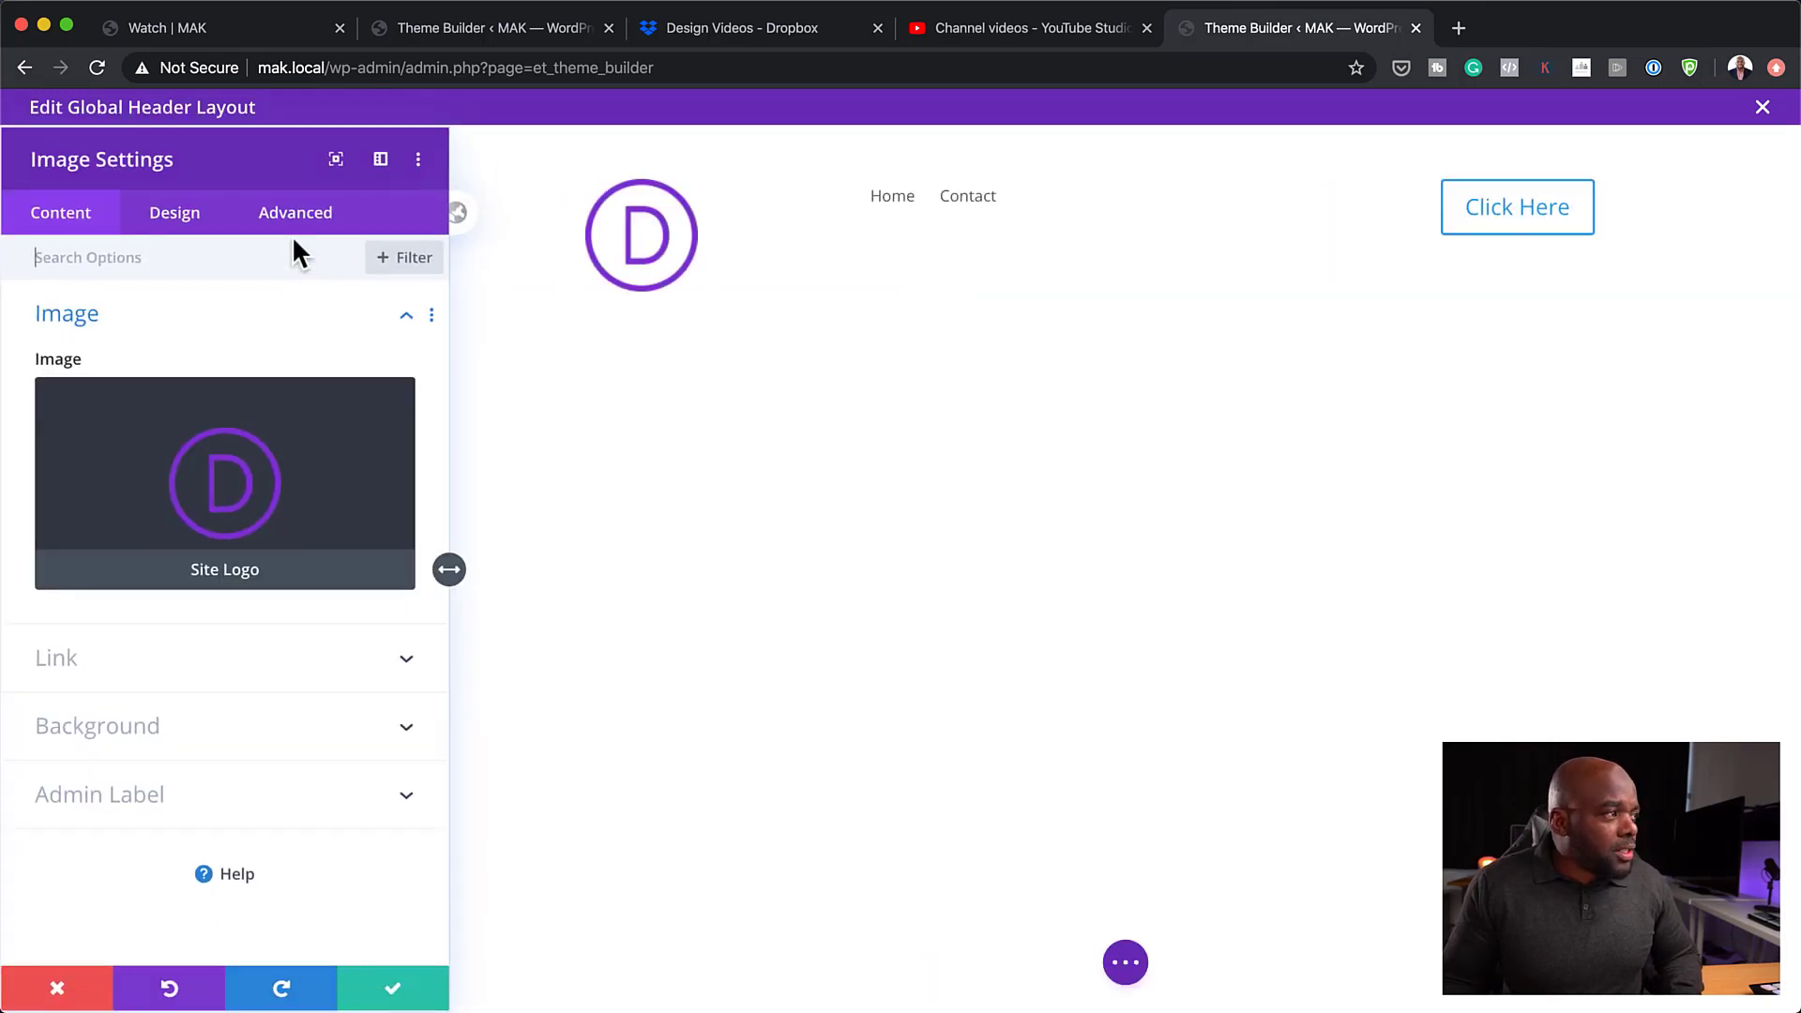
{"action": "left_click", "coordinate": [199, 223]}
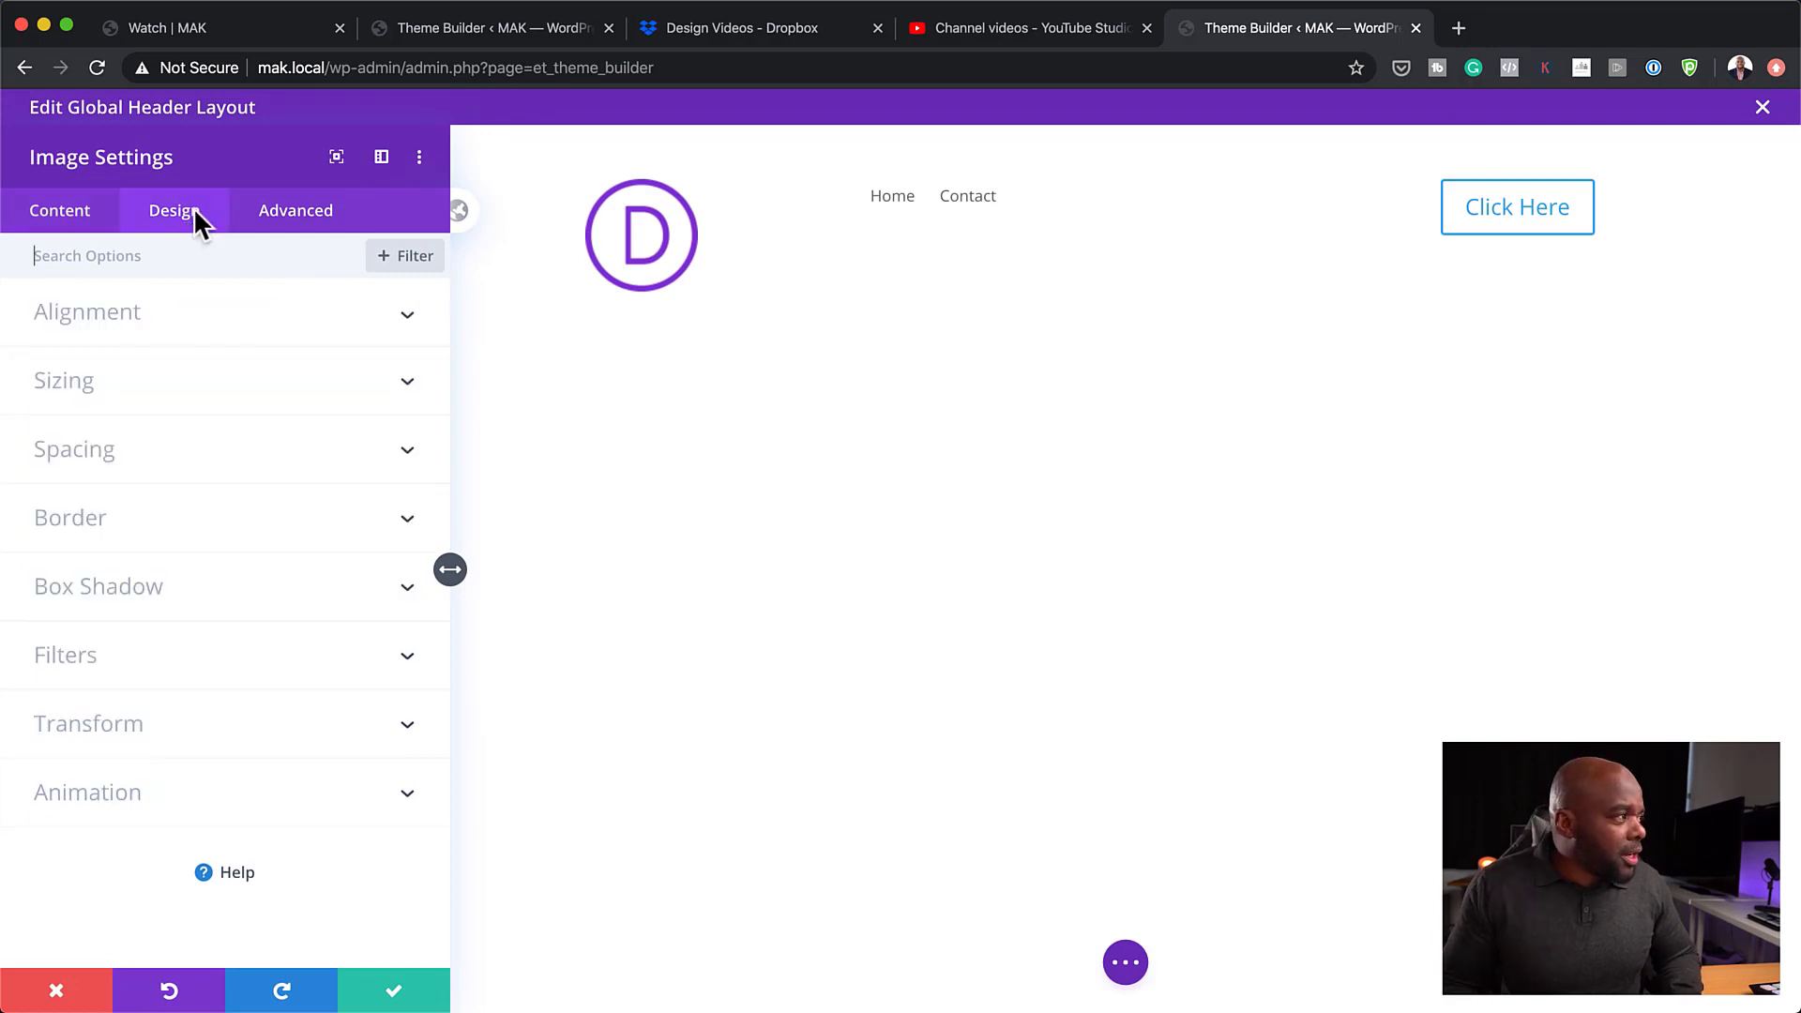
{"action": "left_click", "coordinate": [175, 378]}
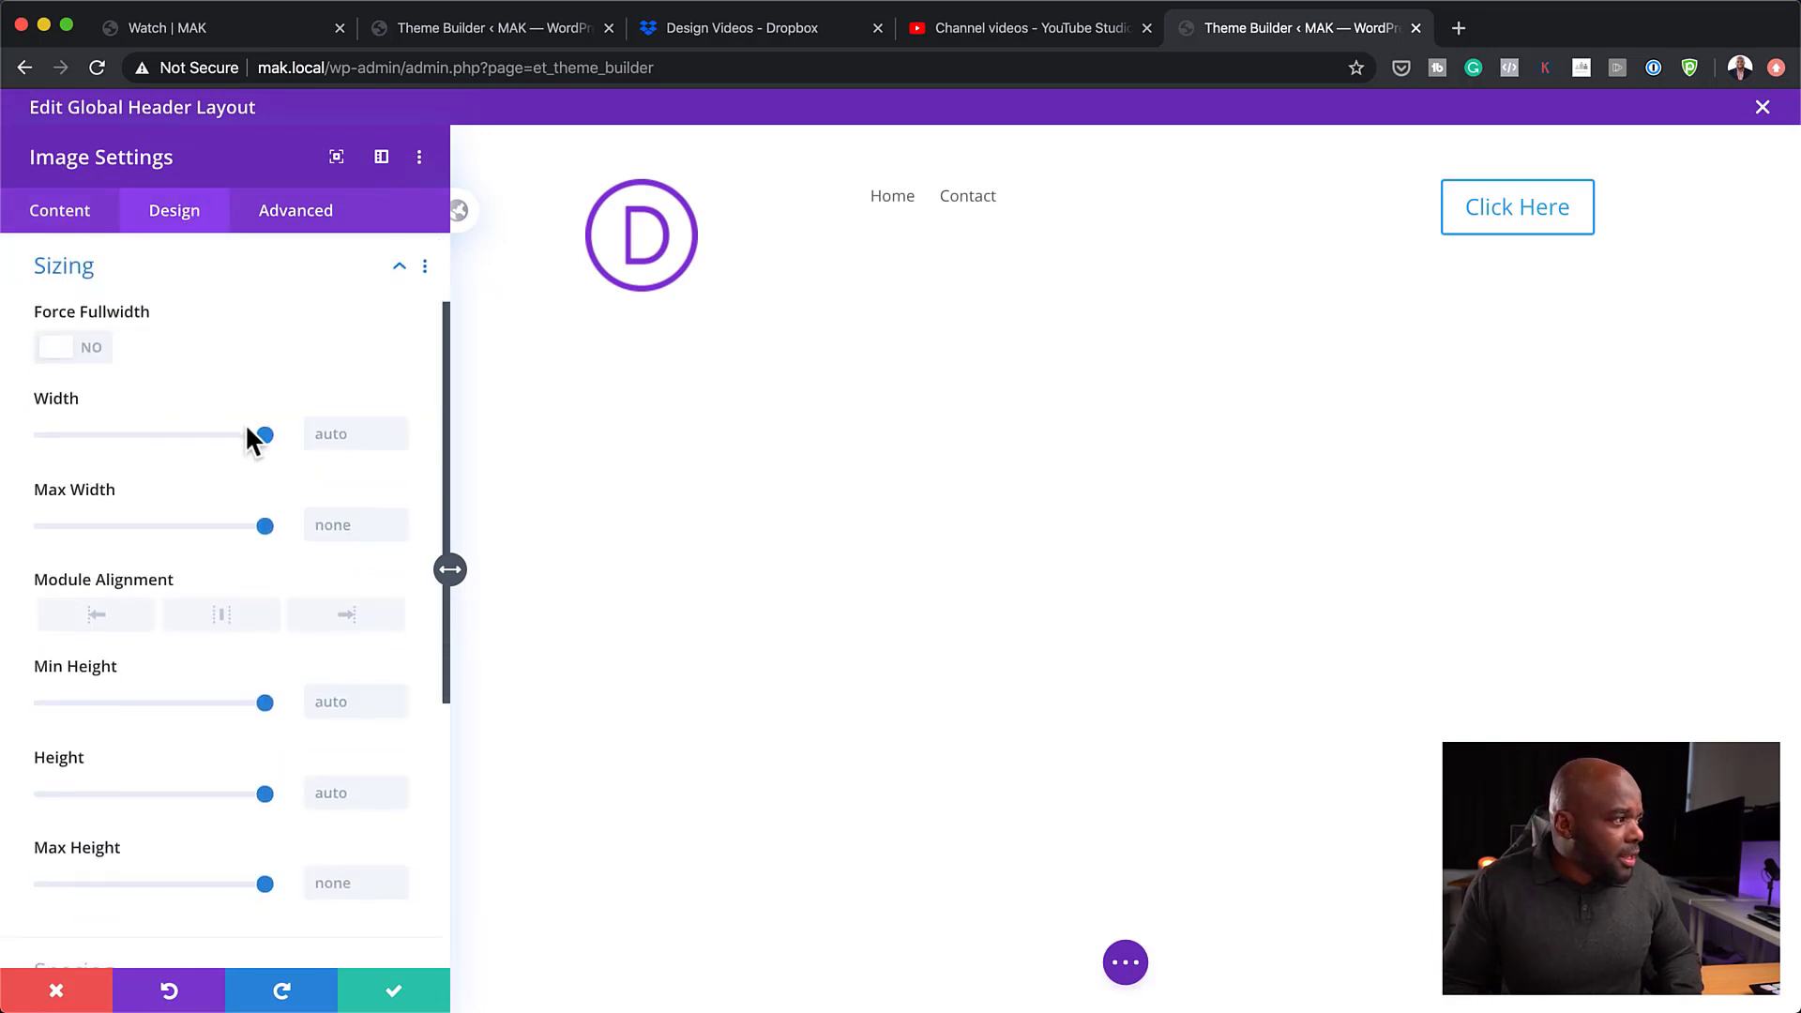
{"action": "left_click_drag", "start_coordinate": [256, 438], "coordinate": [87, 460]}
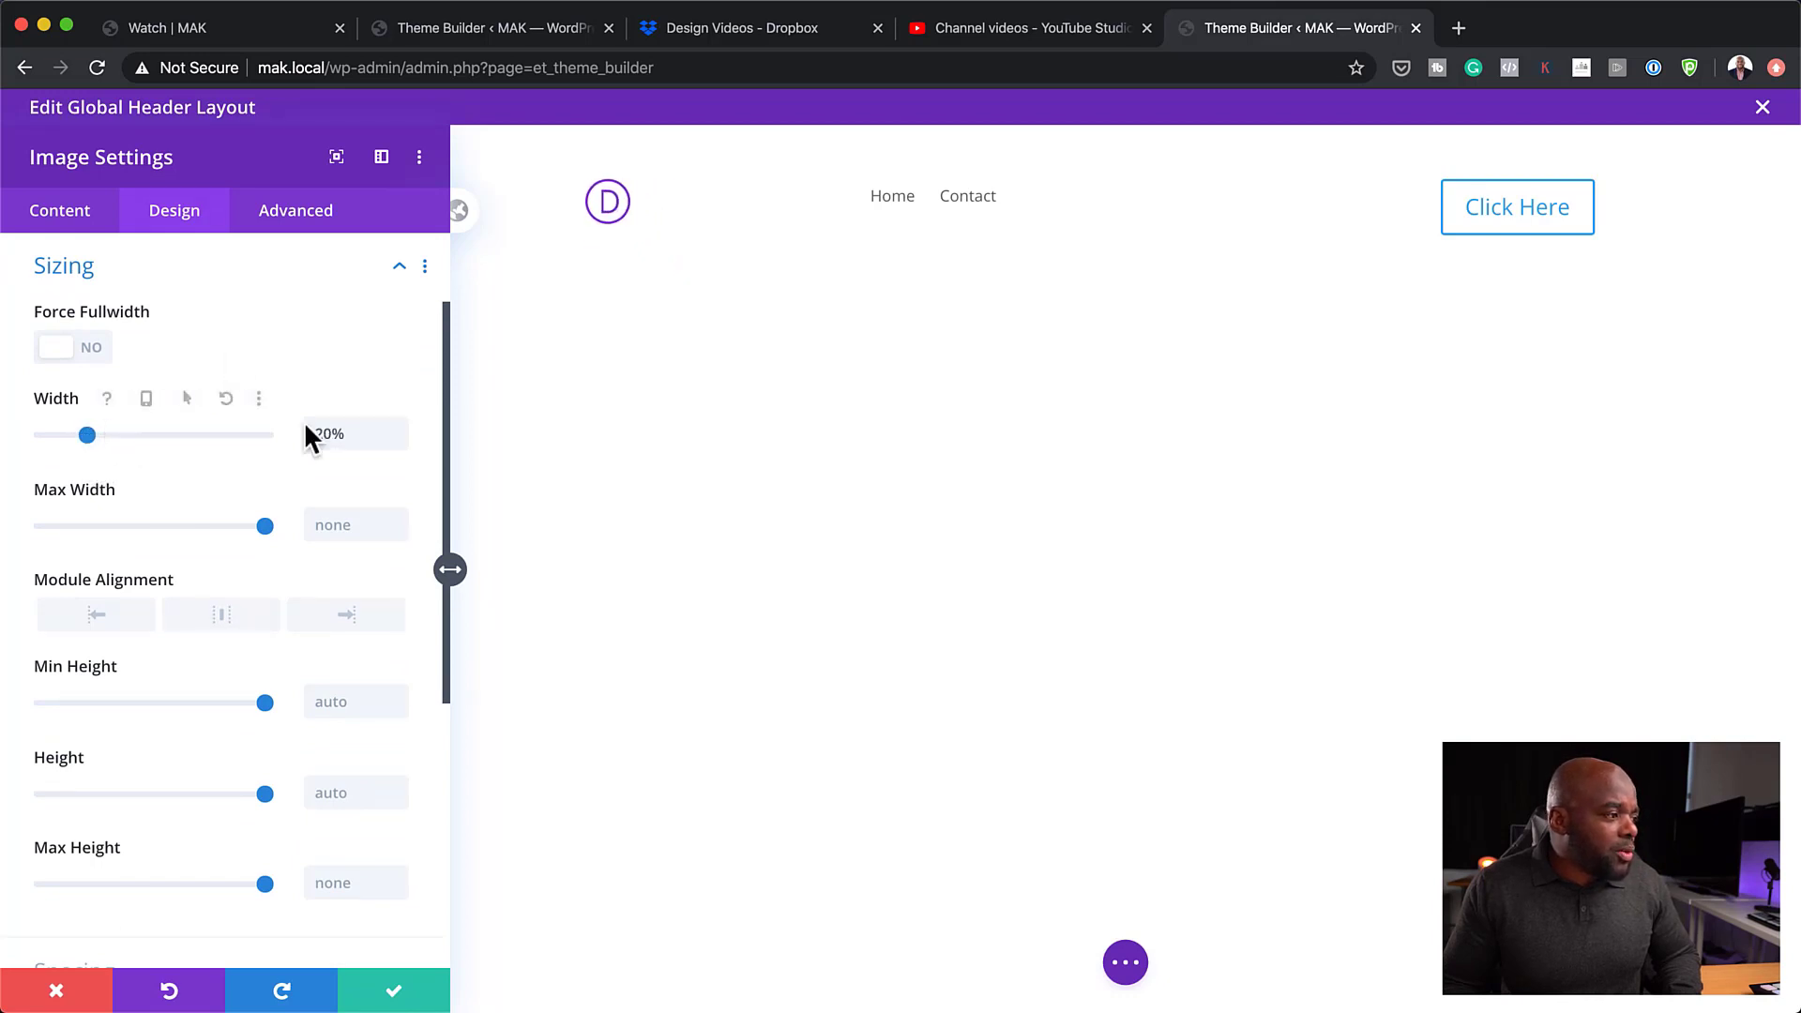
{"action": "left_click", "coordinate": [394, 993]}
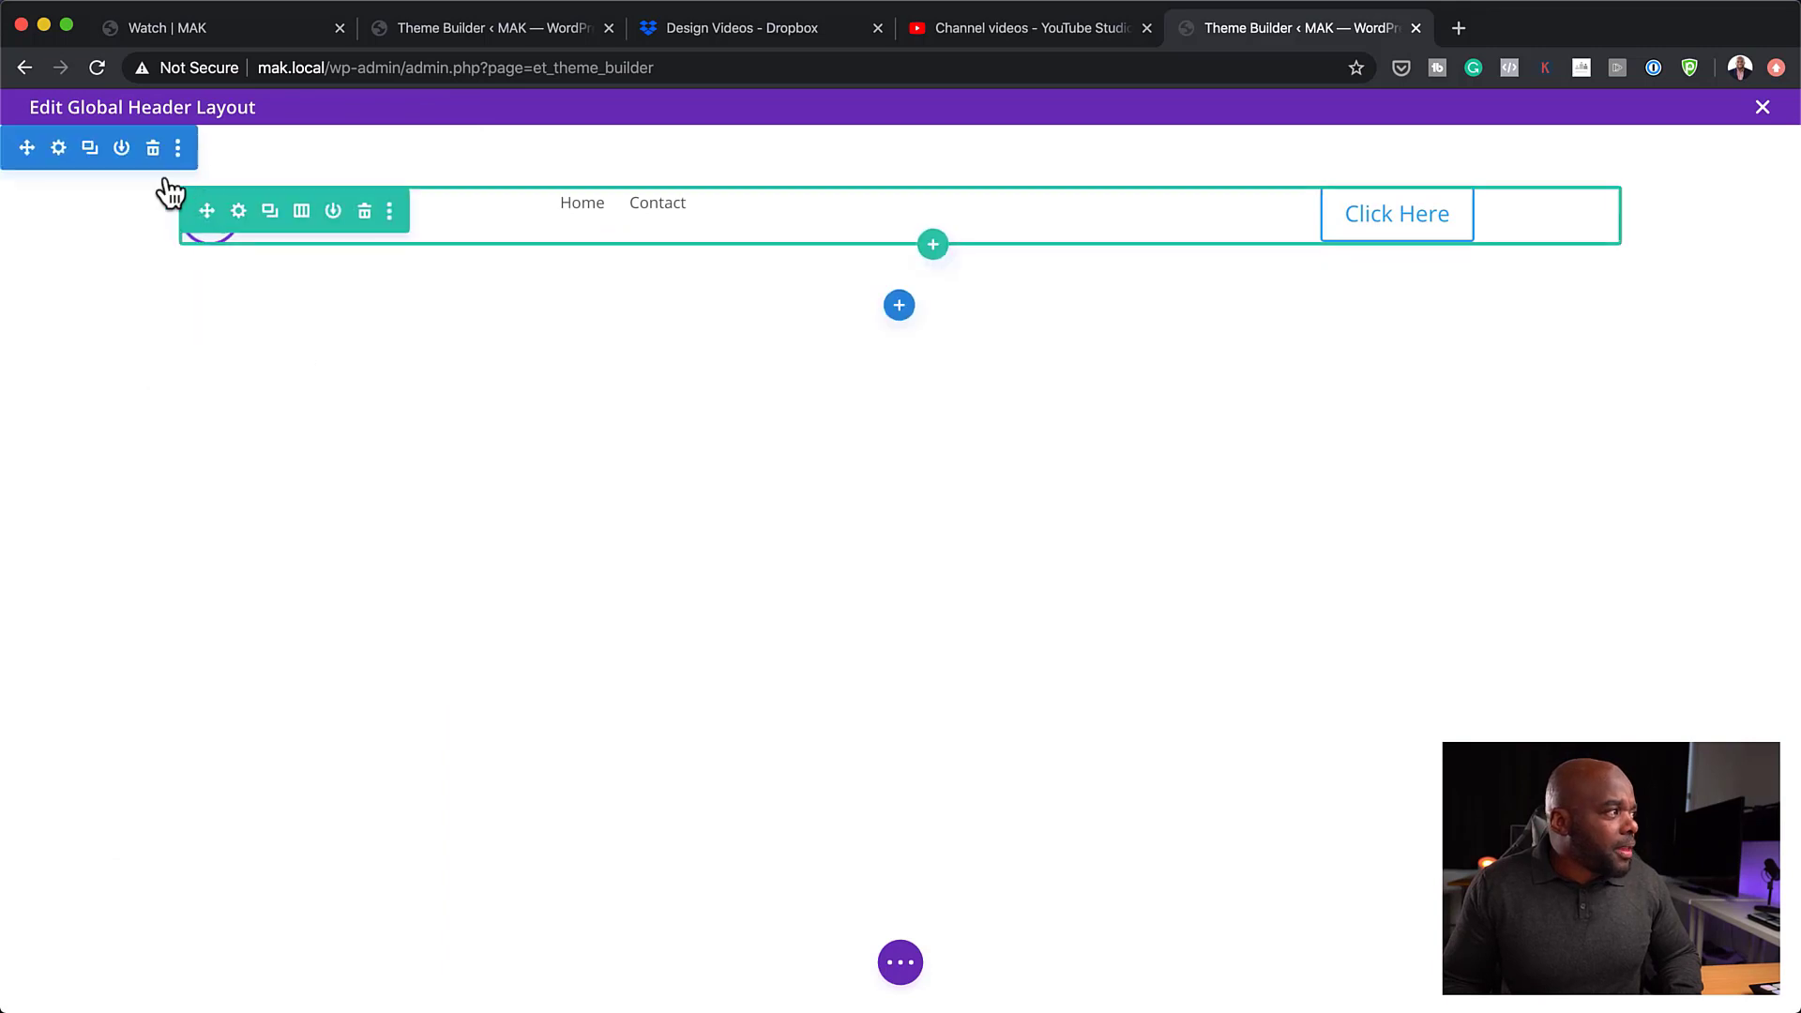
- Set the header section's top and bottom padding to 0px and save the section settings
{"action": "left_click", "coordinate": [58, 146]}
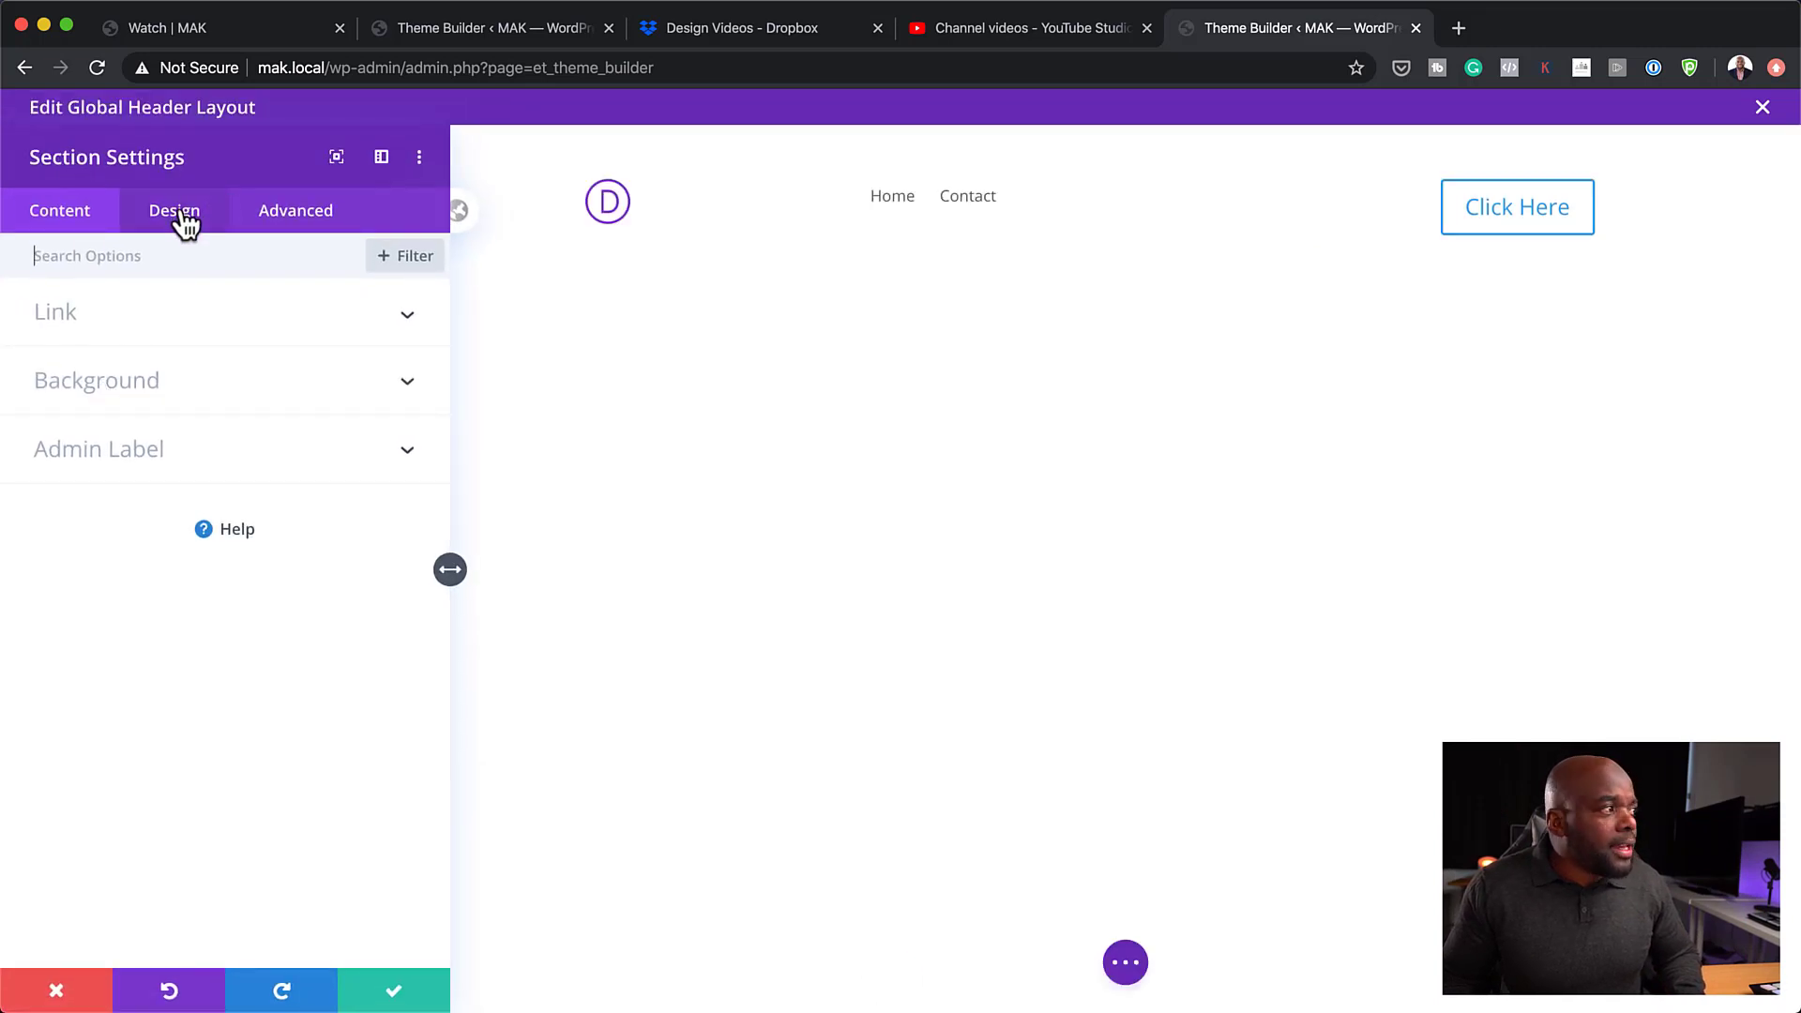
{"action": "left_click", "coordinate": [178, 212]}
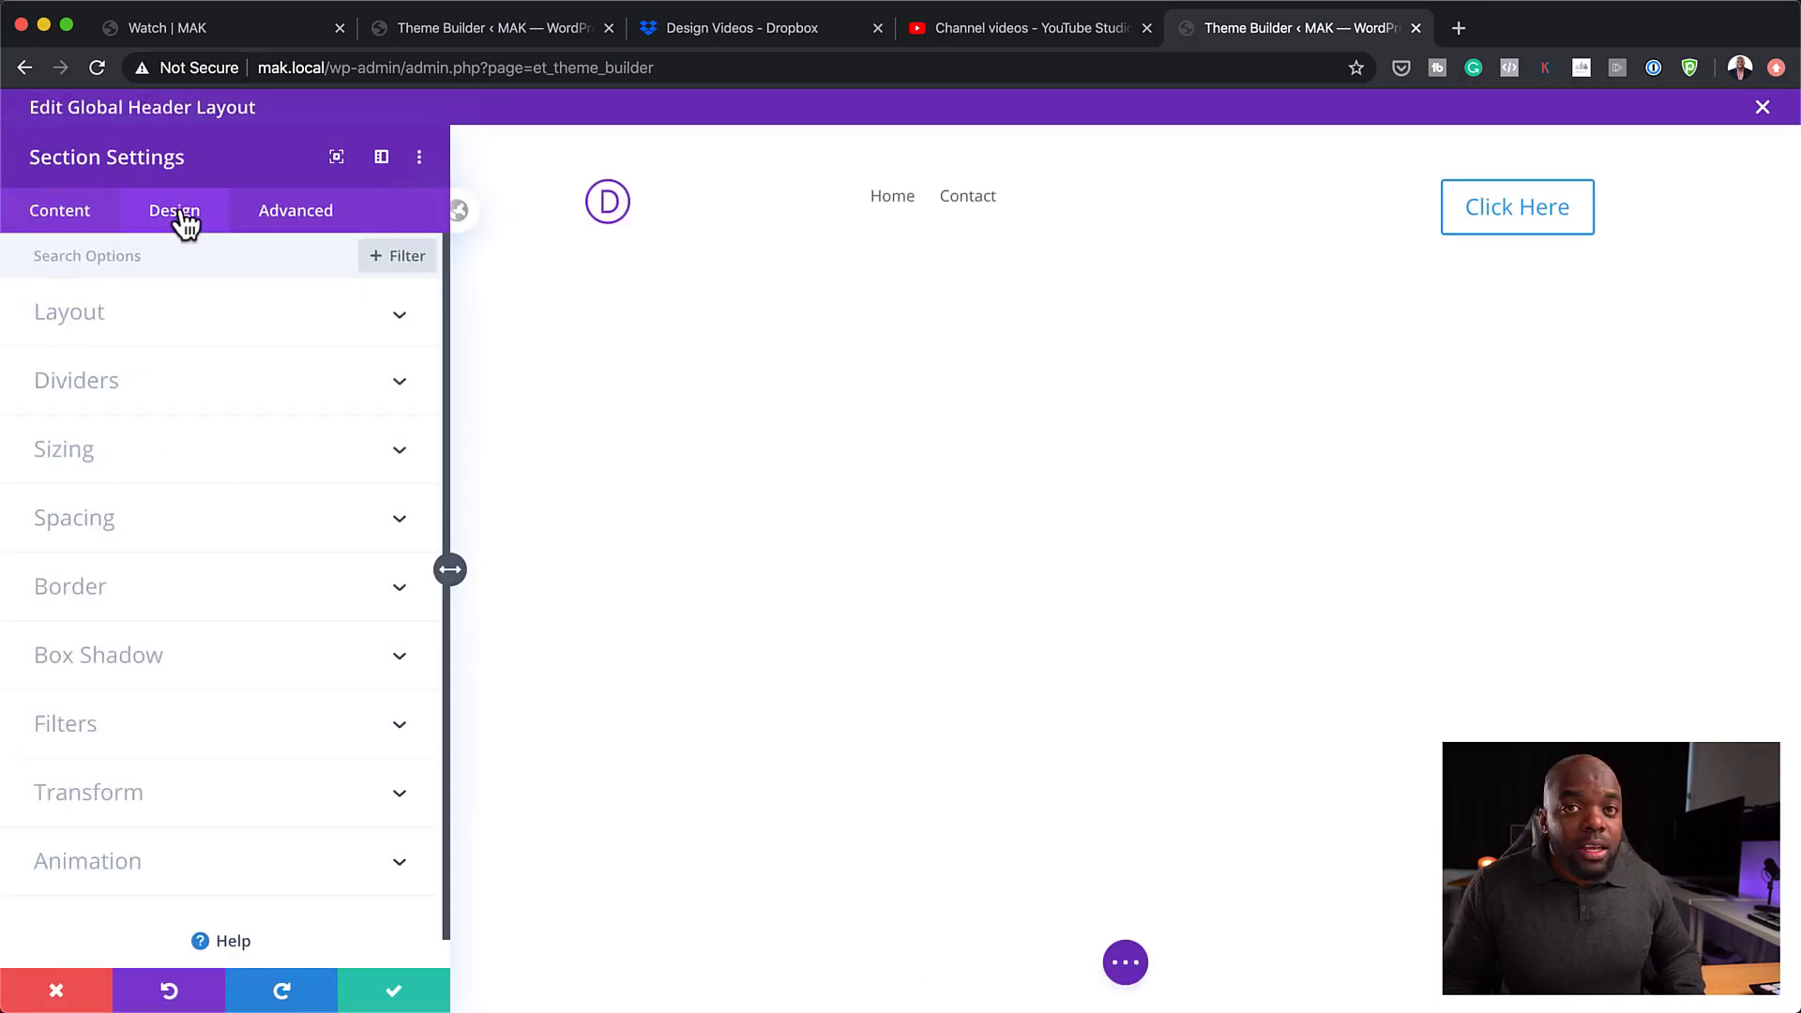
{"action": "left_click", "coordinate": [127, 531]}
{"action": "left_click", "coordinate": [56, 455]}
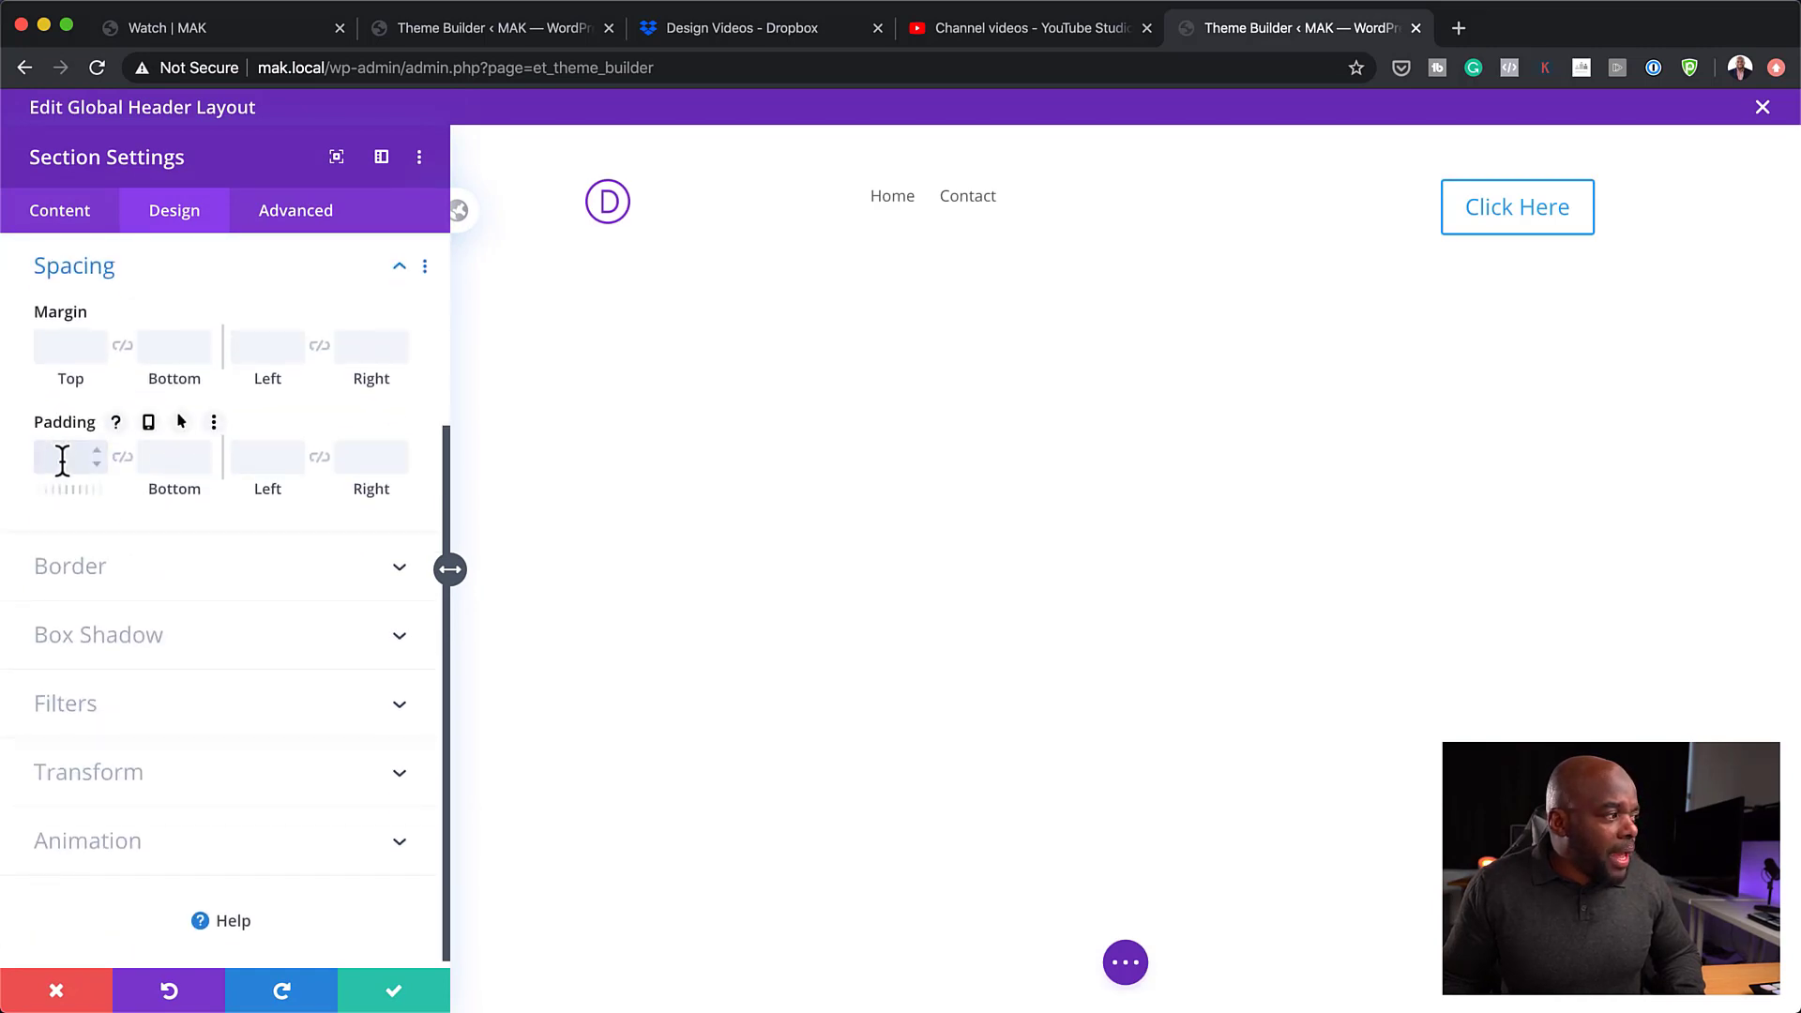
{"action": "type", "text": "0"}
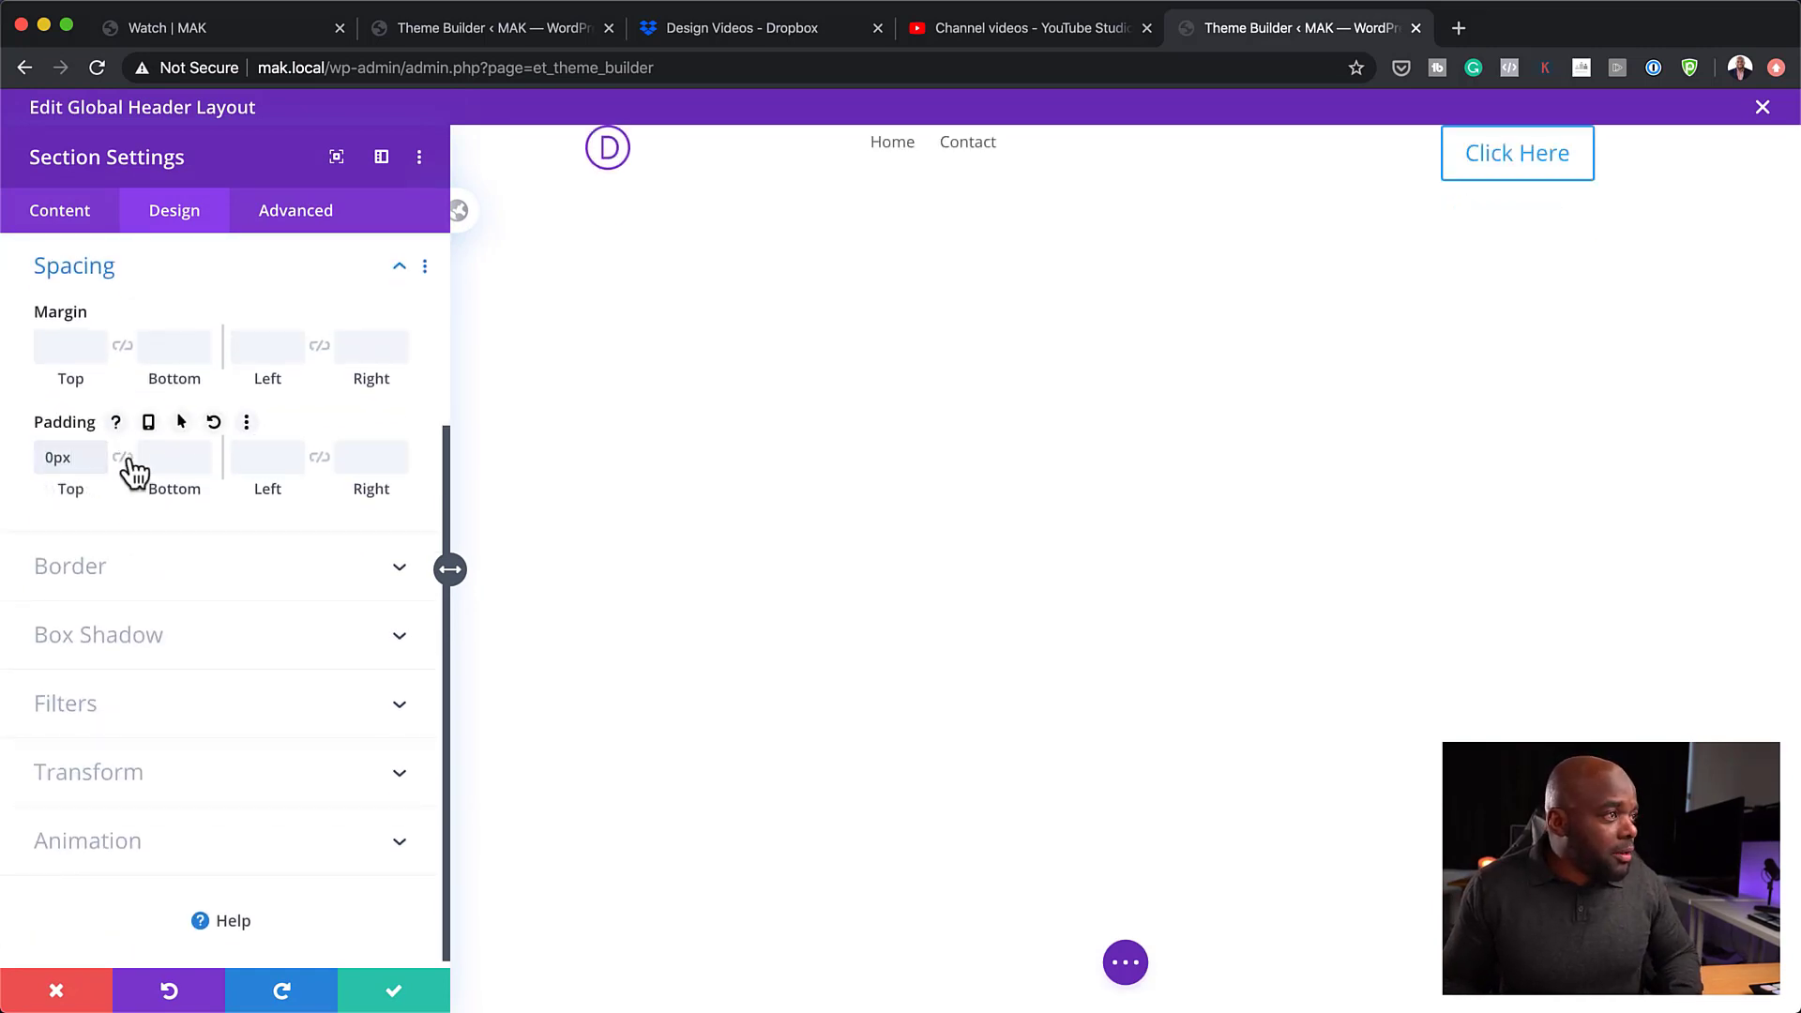
{"action": "left_click", "coordinate": [394, 990]}
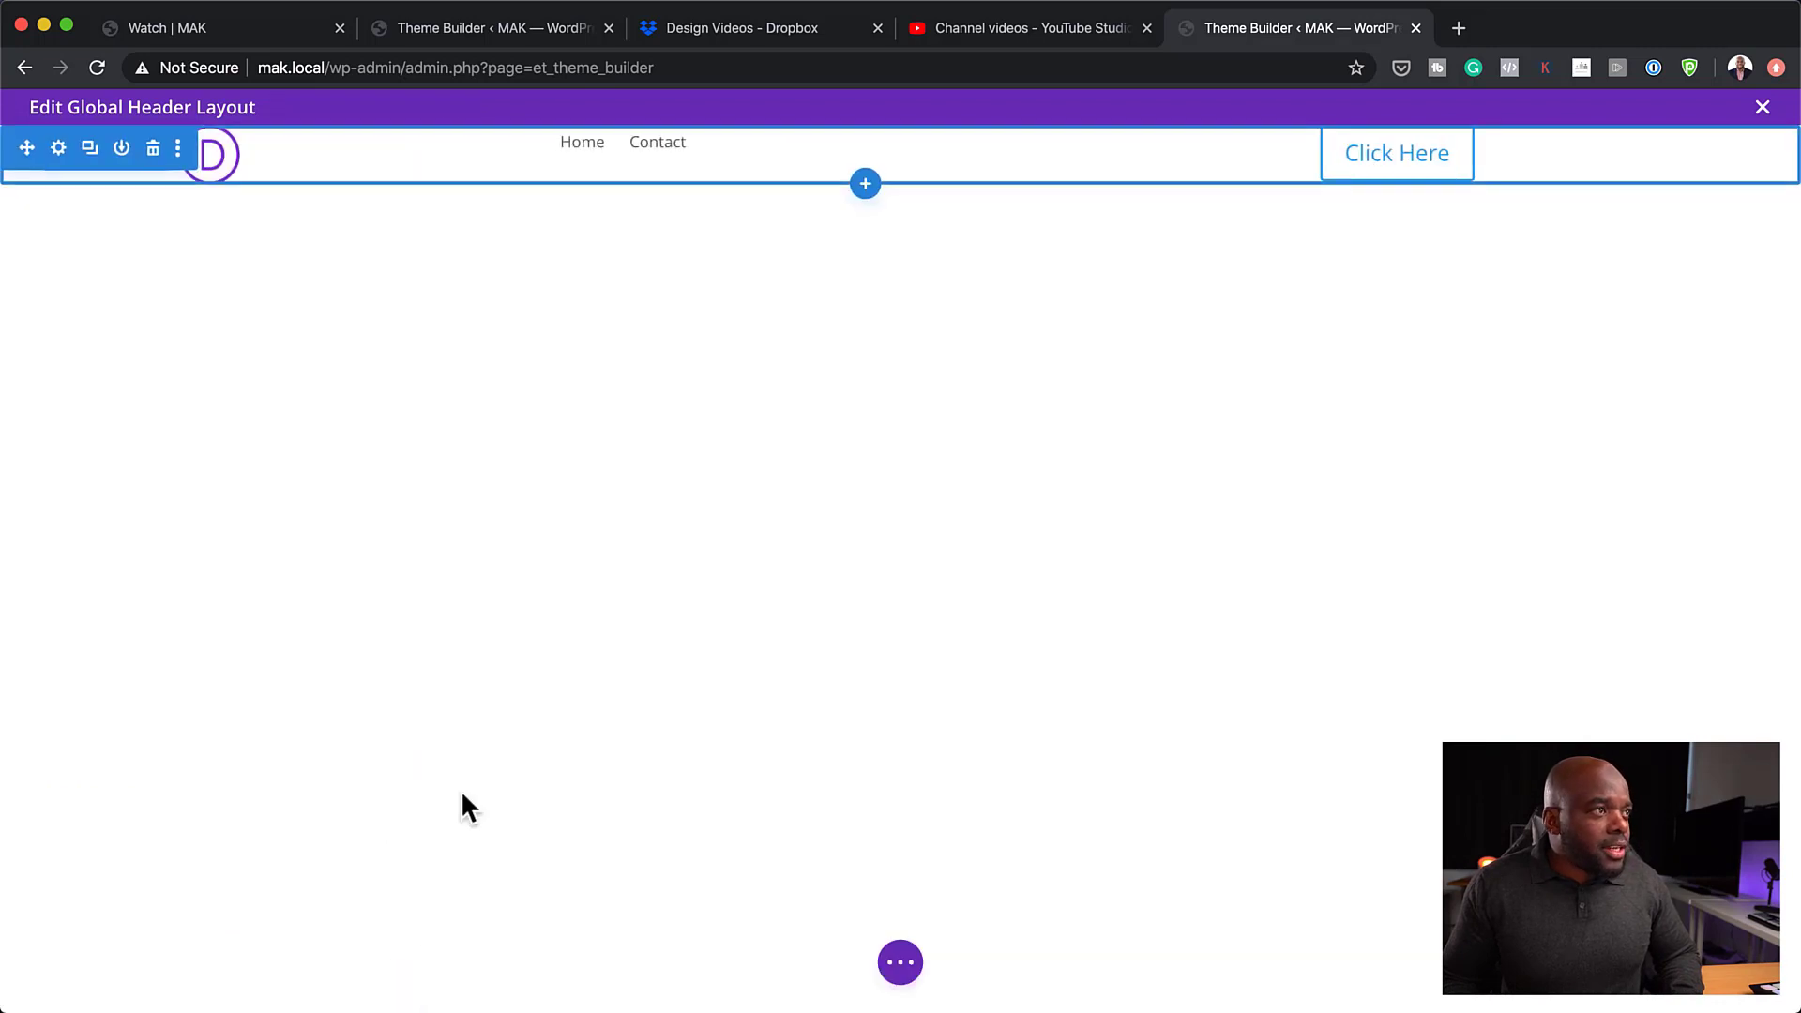
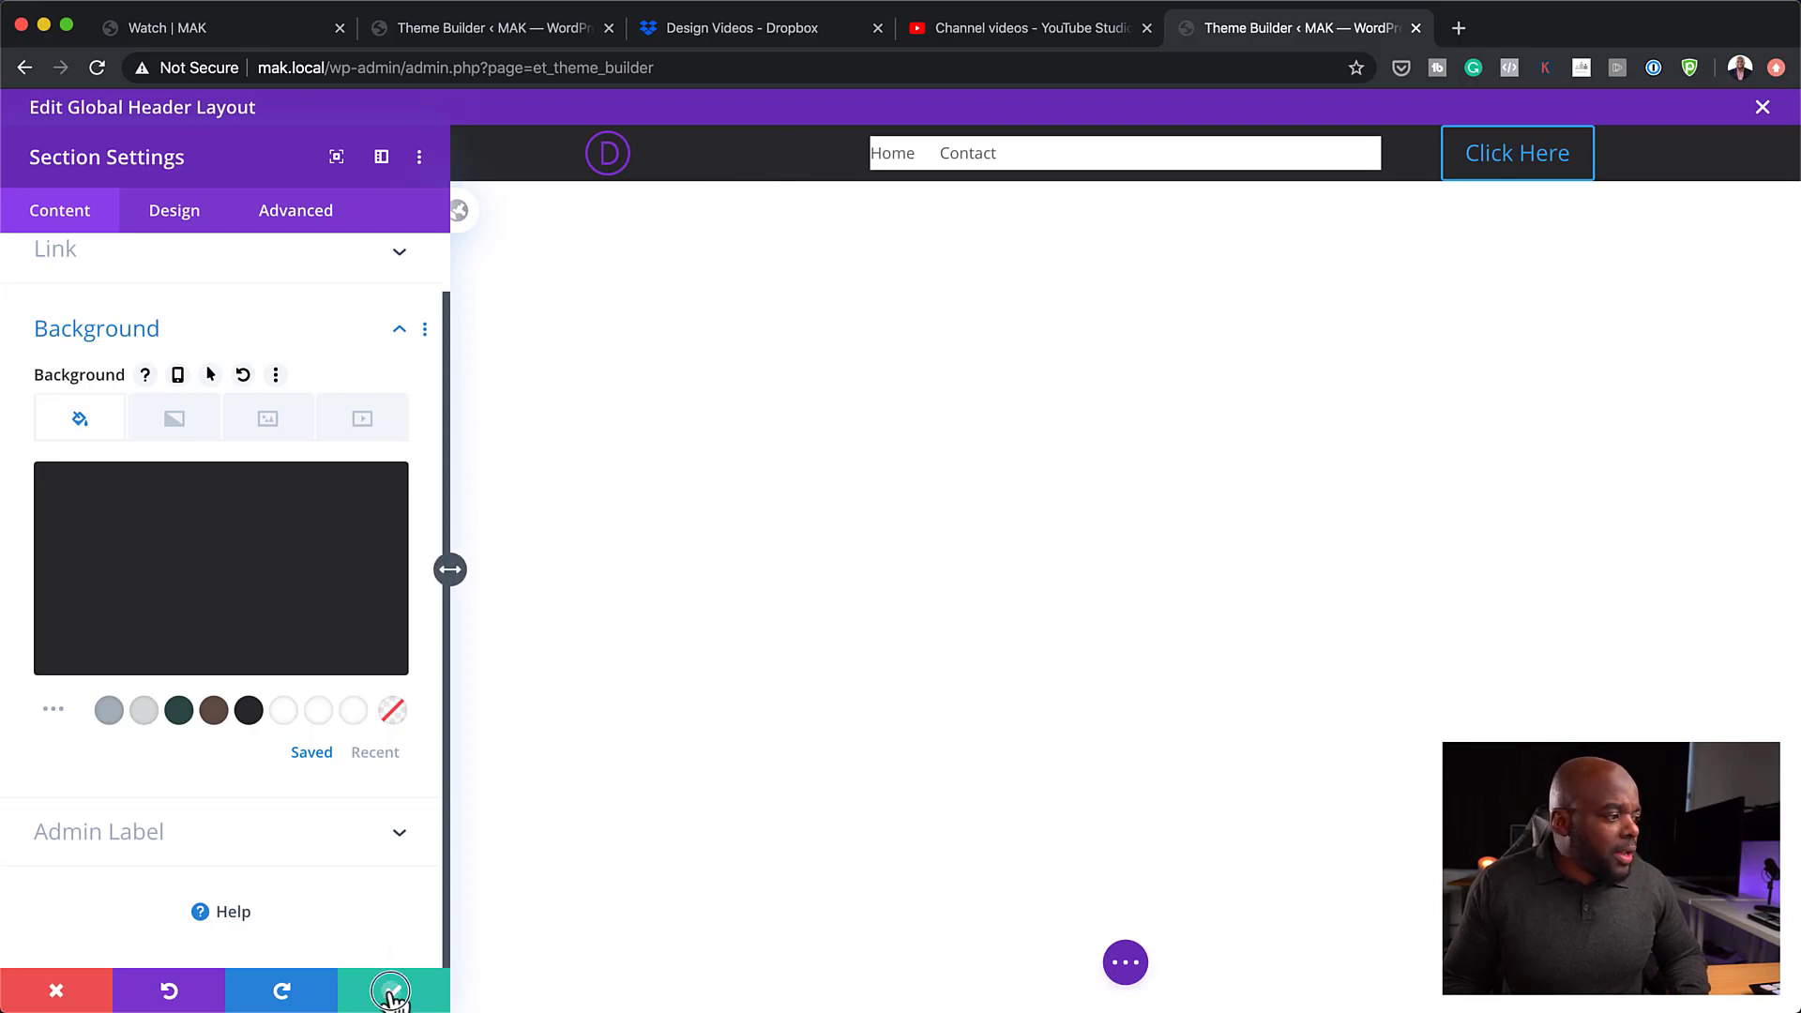
- Save the header section's dark background color, and set the Menu module's background to transparent
{"action": "left_click", "coordinate": [390, 991]}
{"action": "mouse_move", "coordinate": [704, 154]}
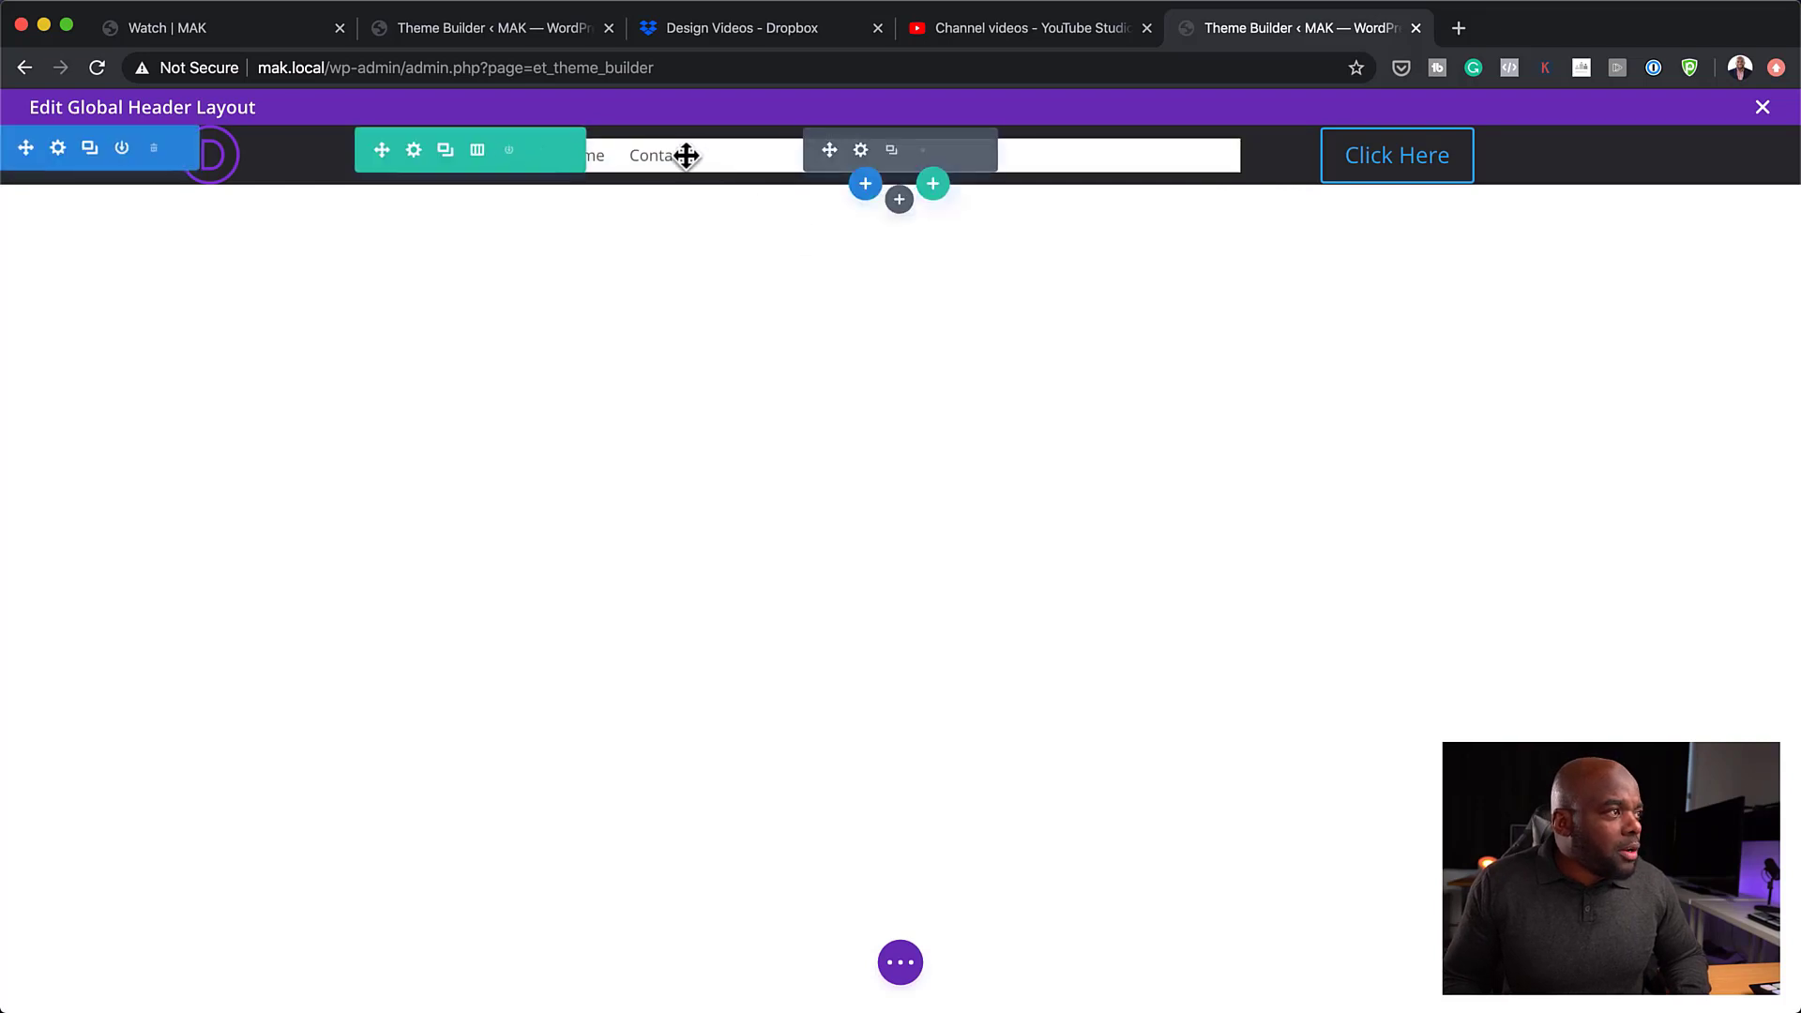
{"action": "left_click", "coordinate": [860, 151]}
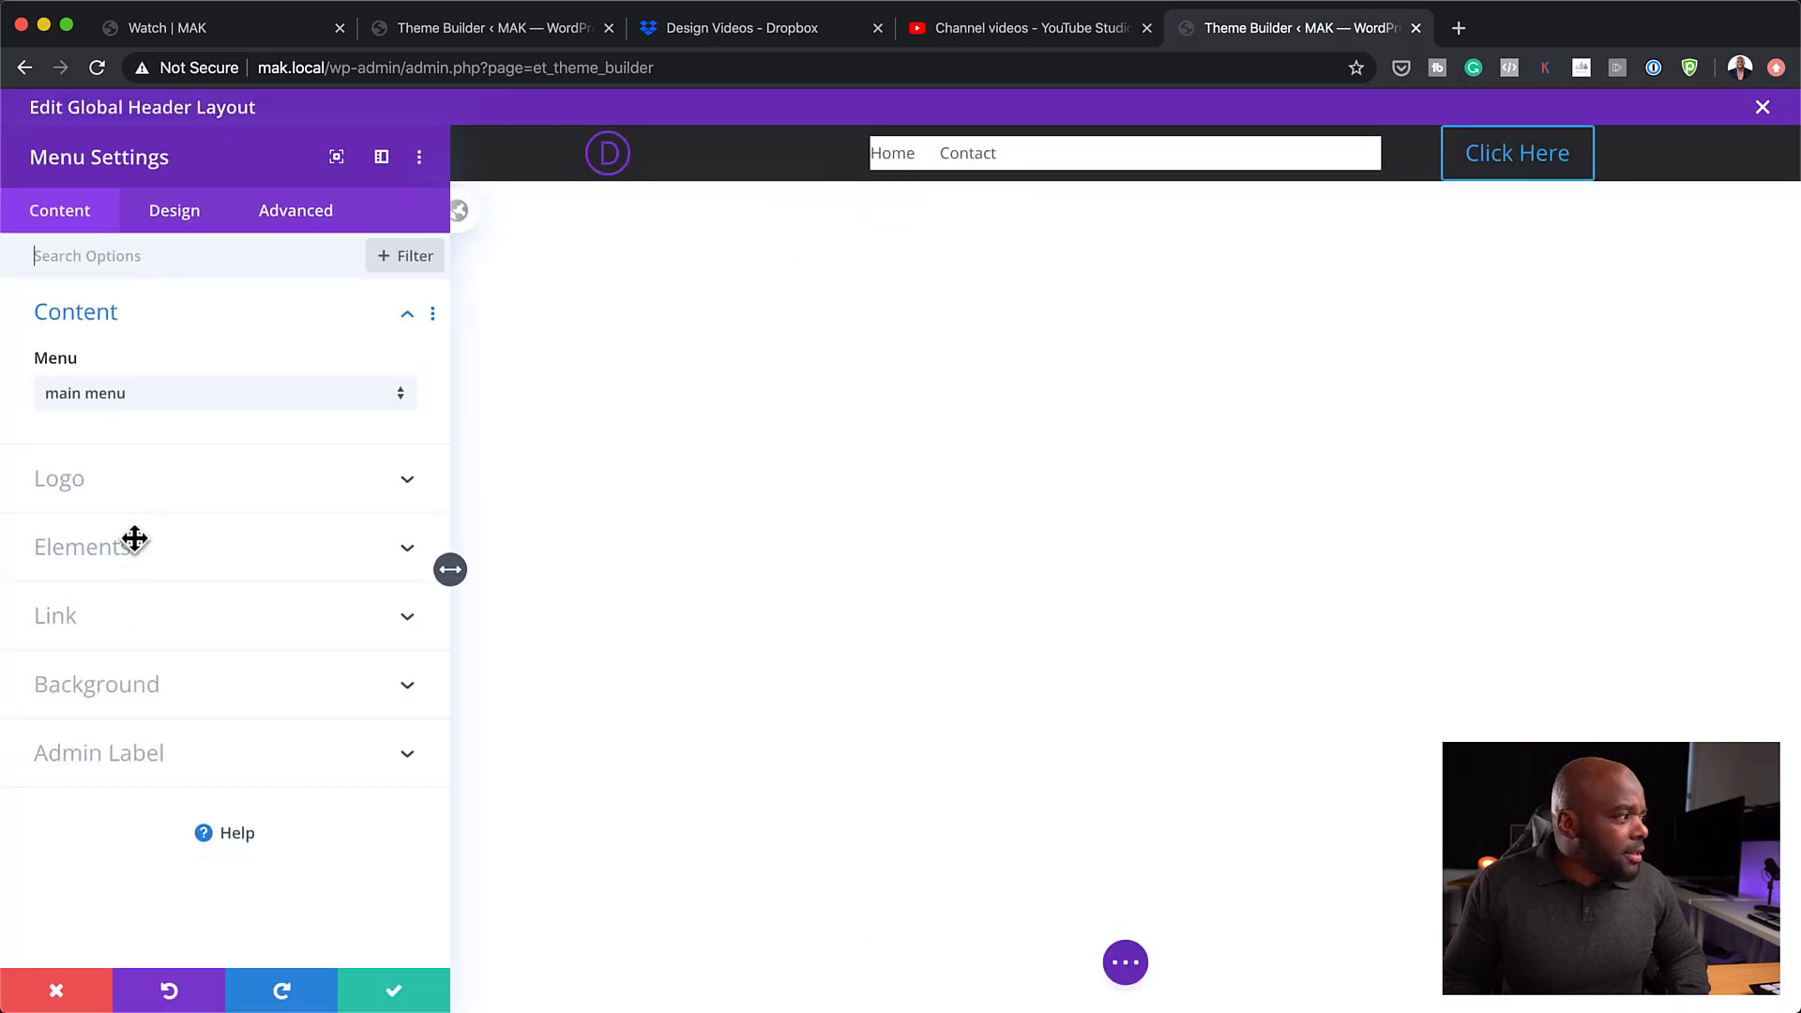
{"action": "left_click", "coordinate": [138, 704]}
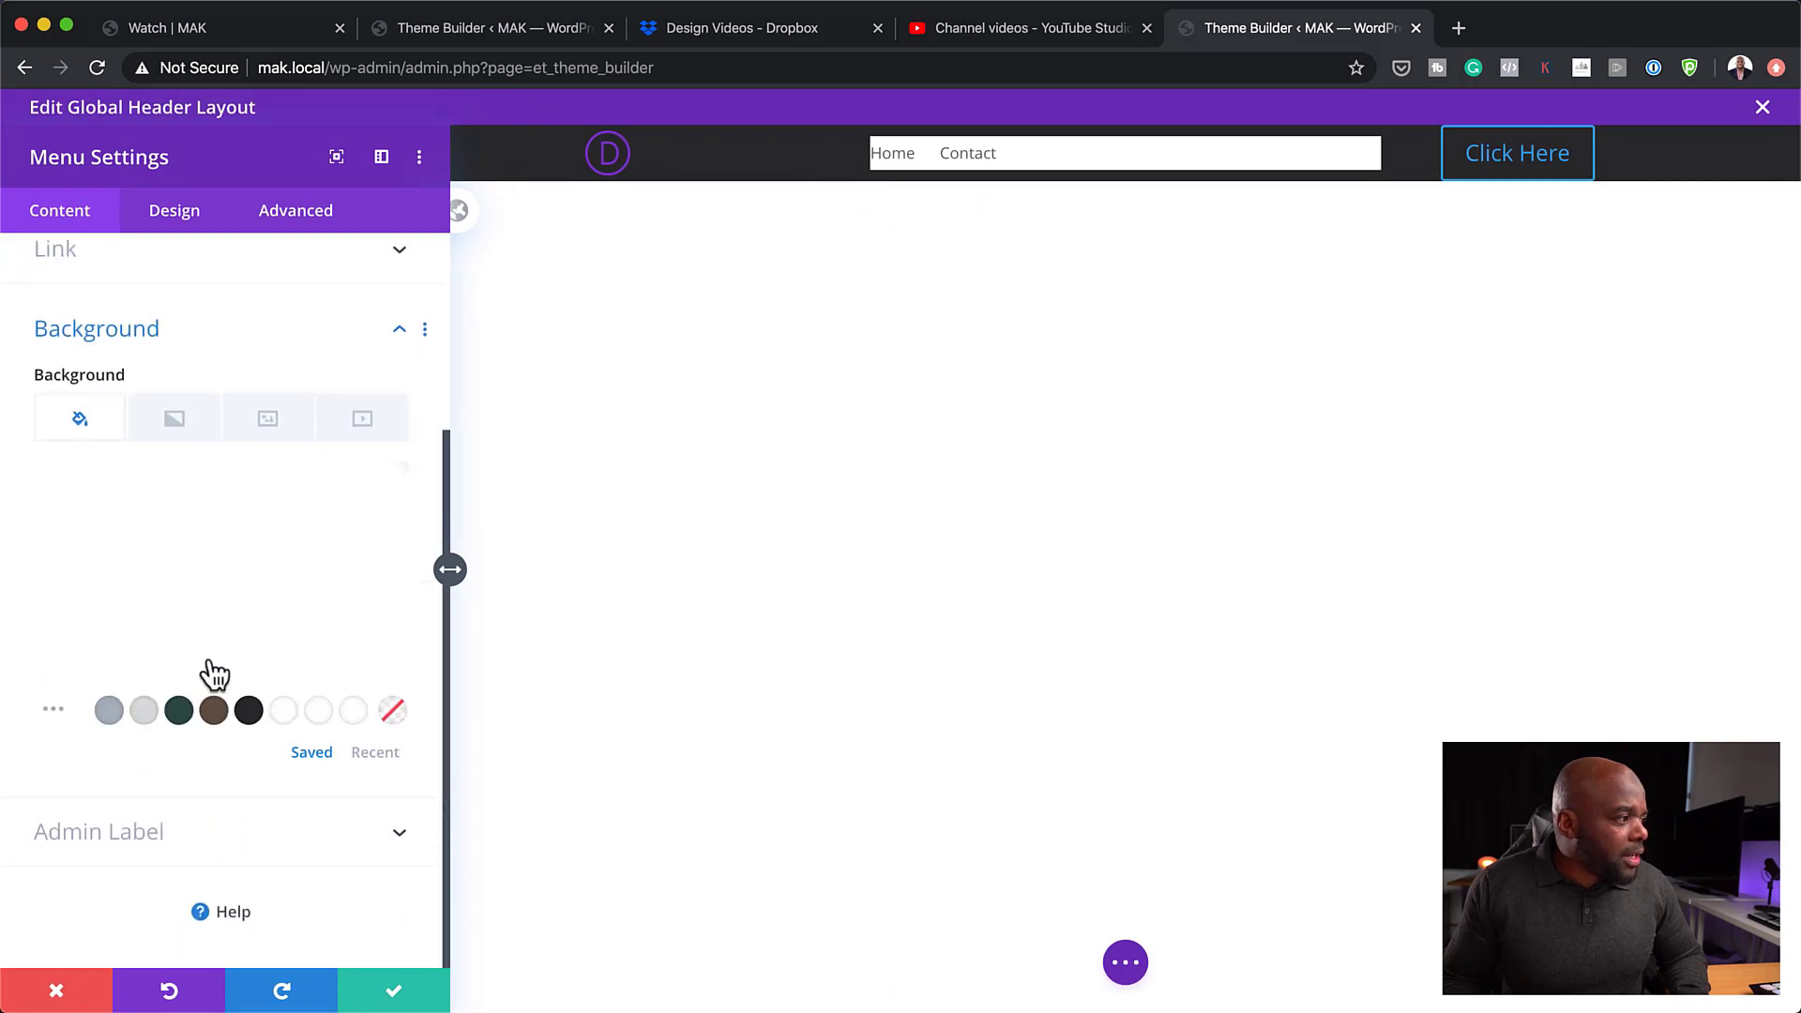
{"action": "left_click", "coordinate": [394, 715]}
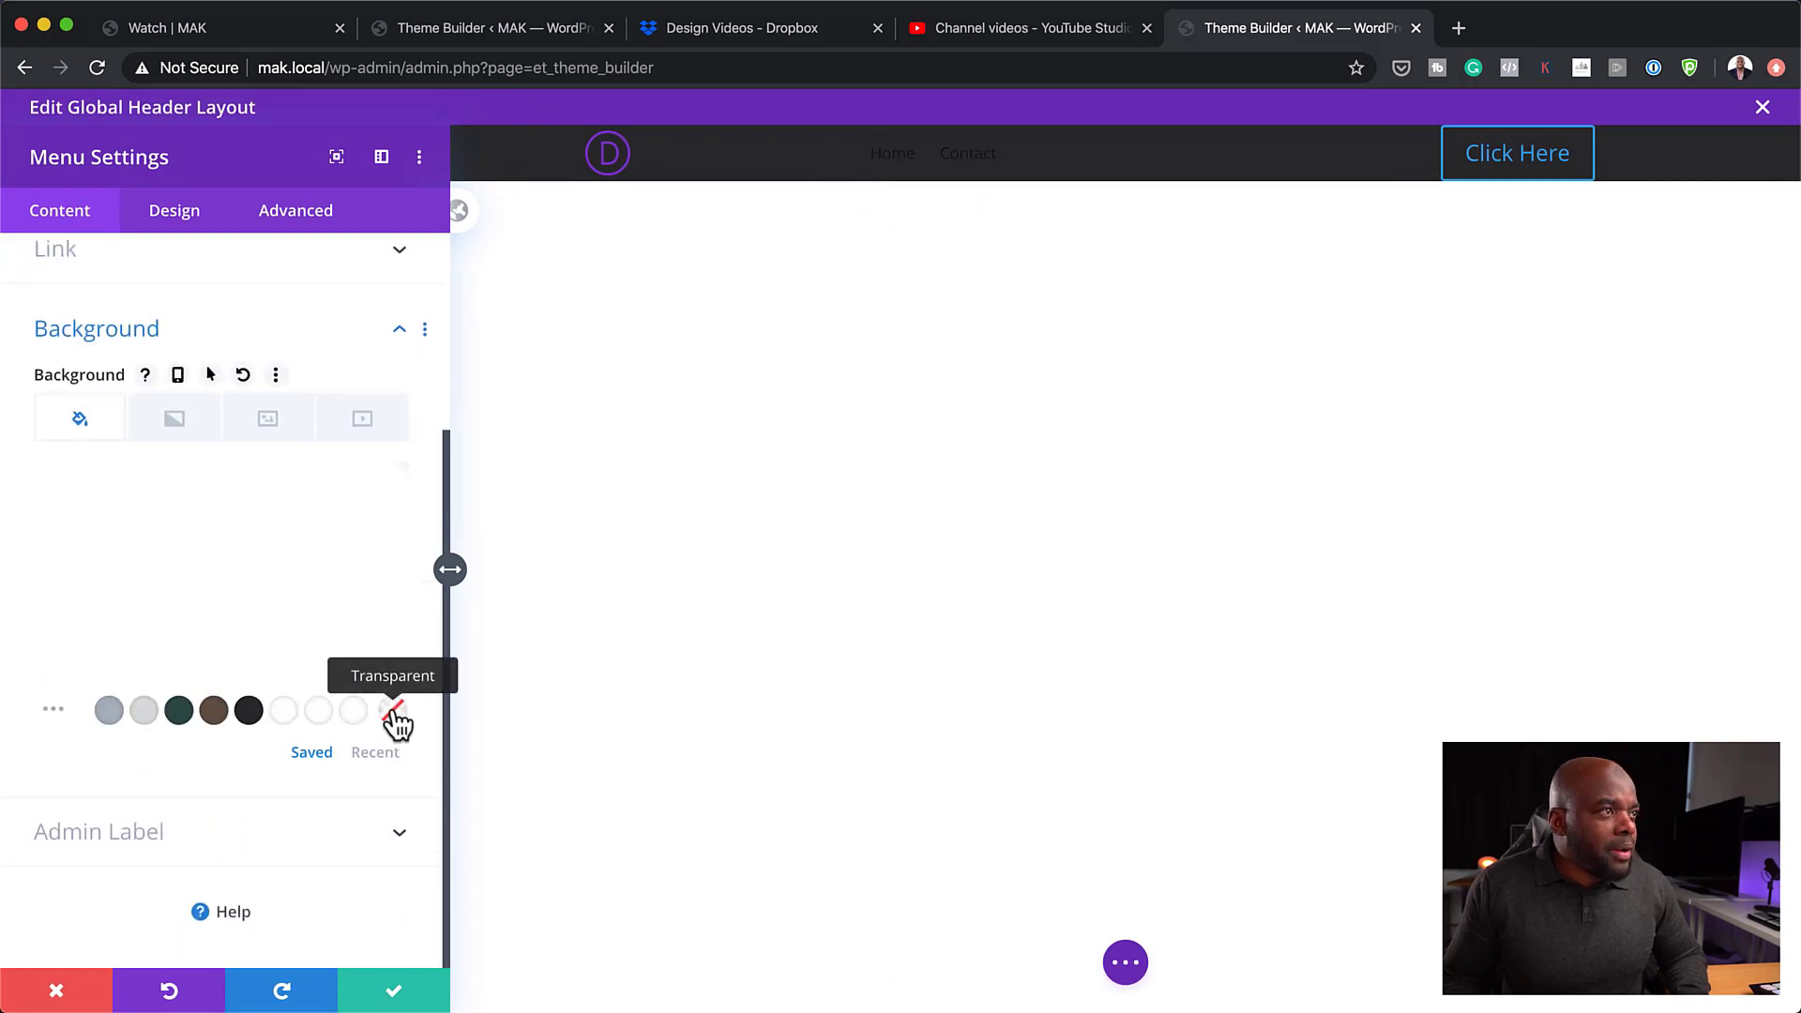
- Set the menu's active link color to the saved blue-grey swatch
{"action": "left_click", "coordinate": [182, 208]}
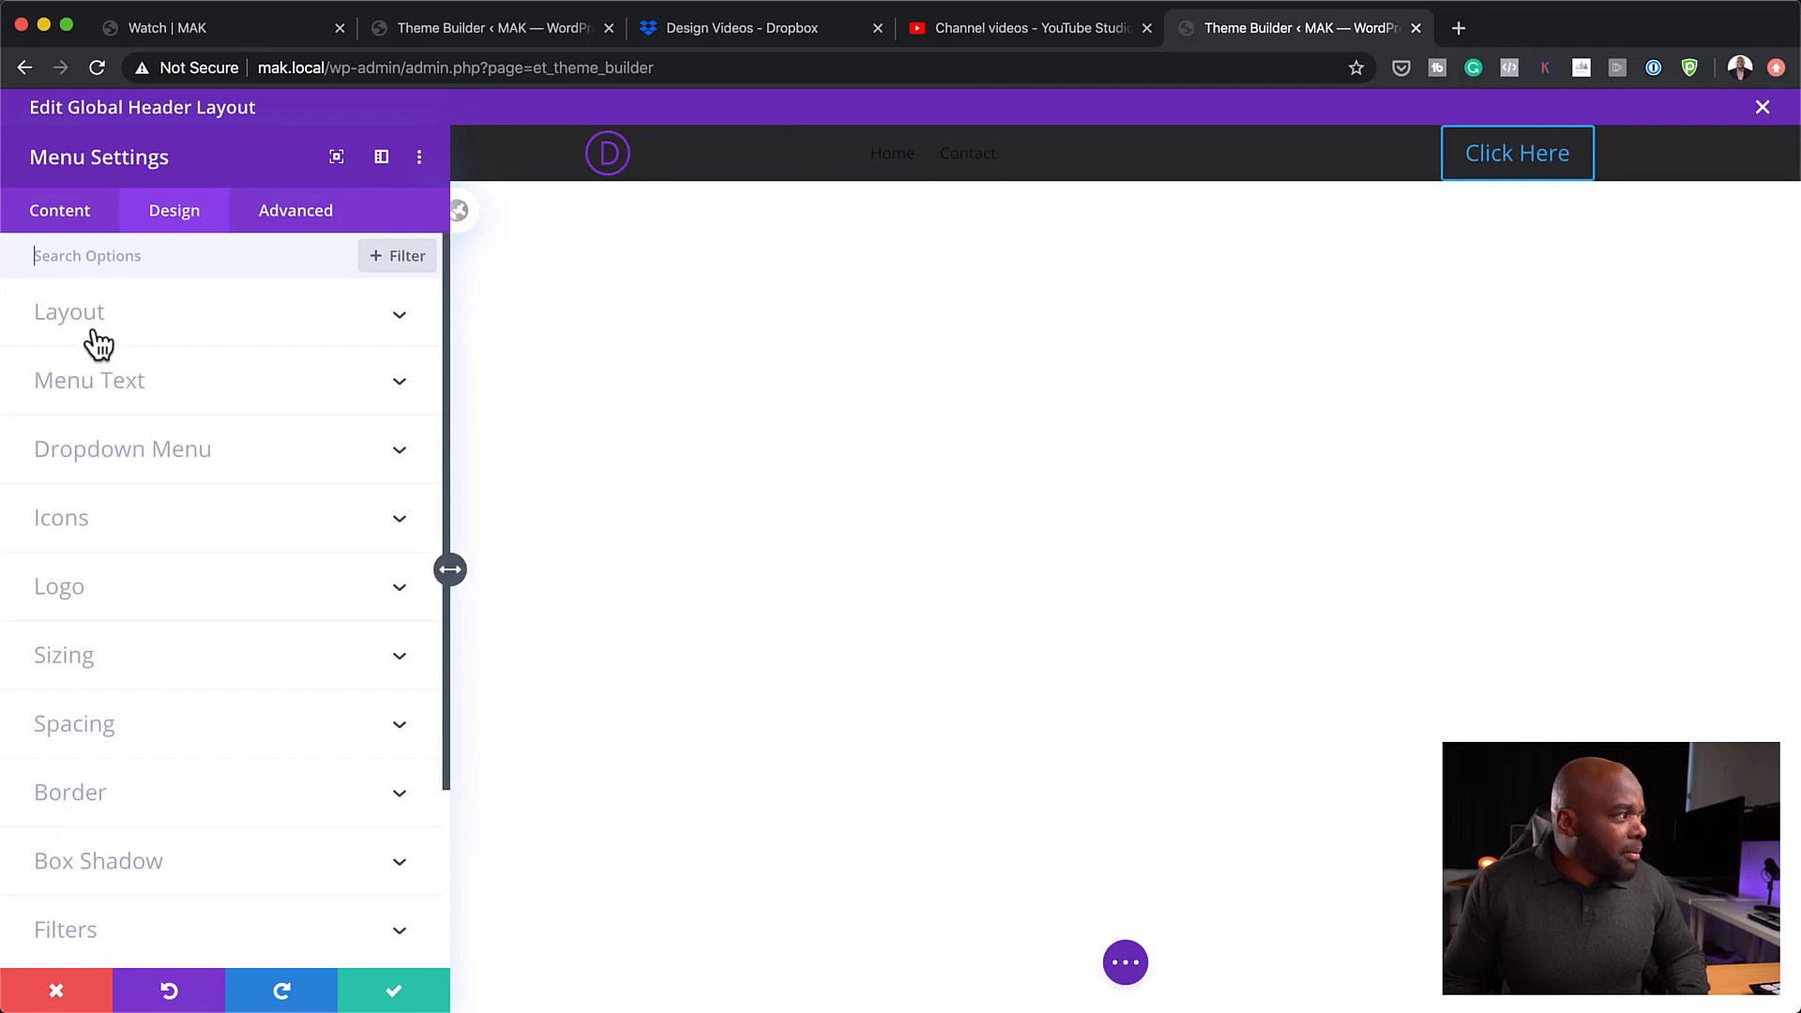
{"action": "left_click", "coordinate": [122, 392]}
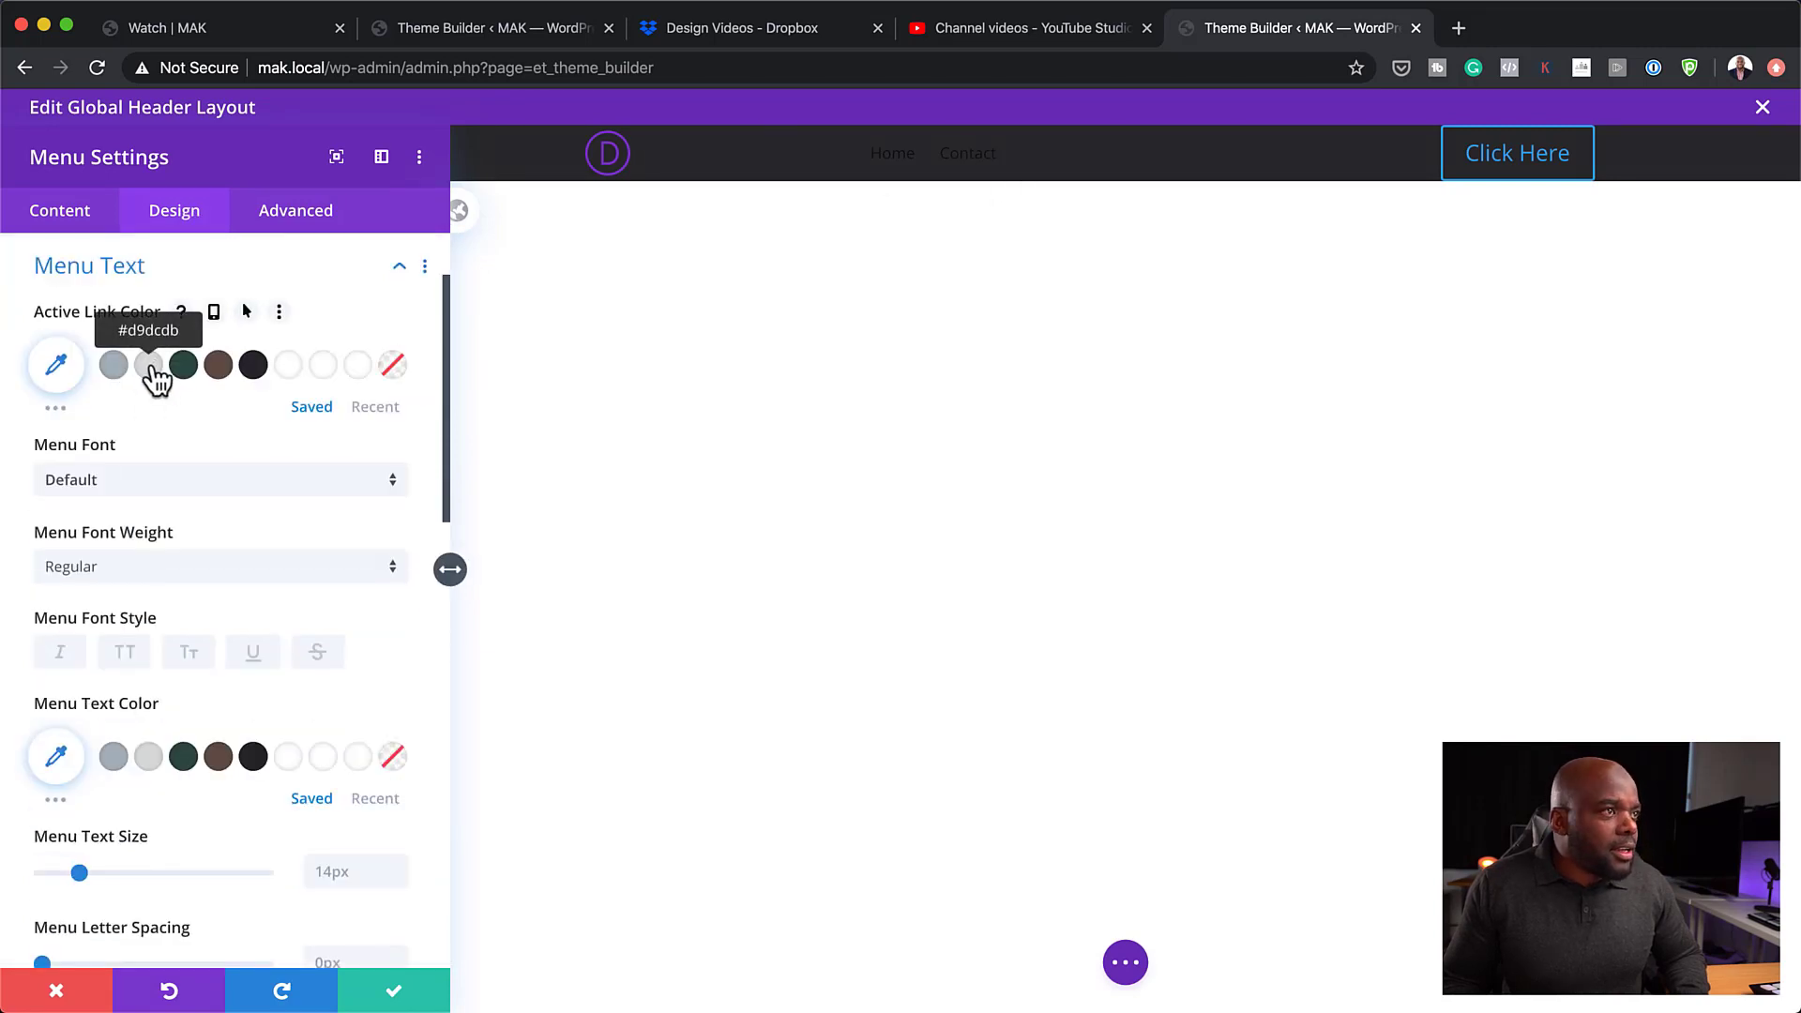
{"action": "left_click", "coordinate": [150, 369]}
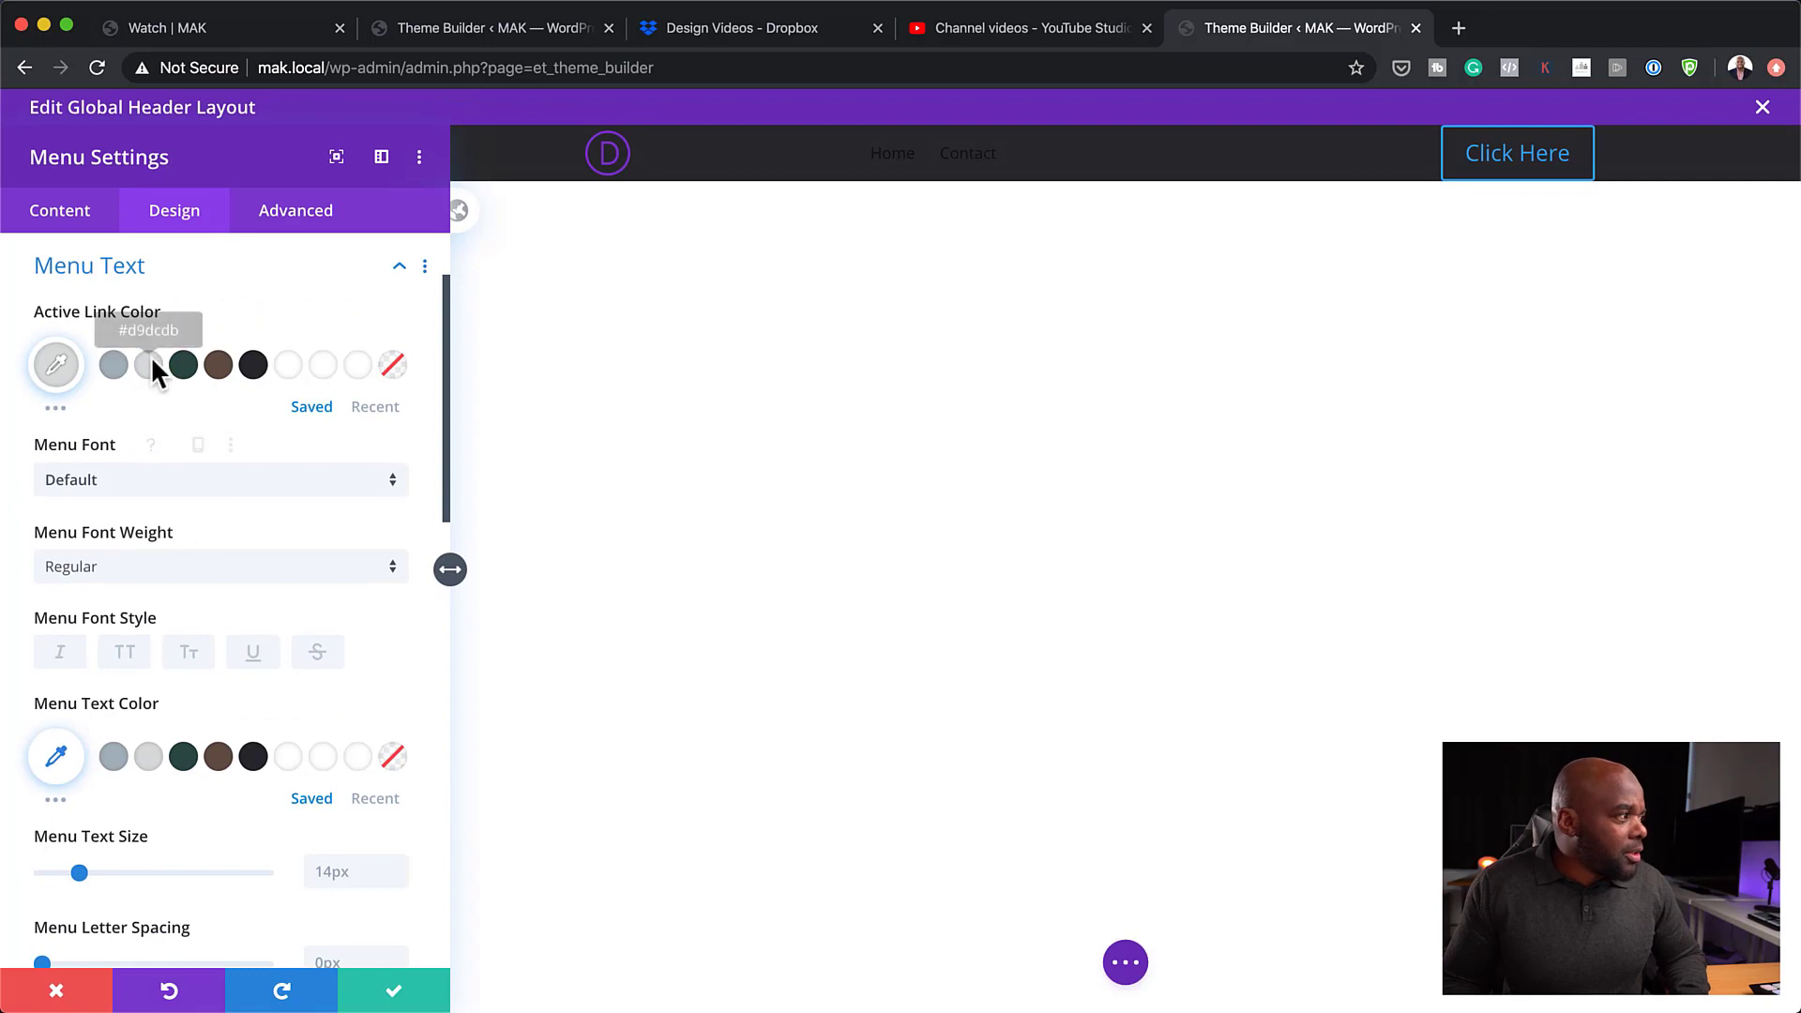
{"action": "left_click", "coordinate": [114, 368]}
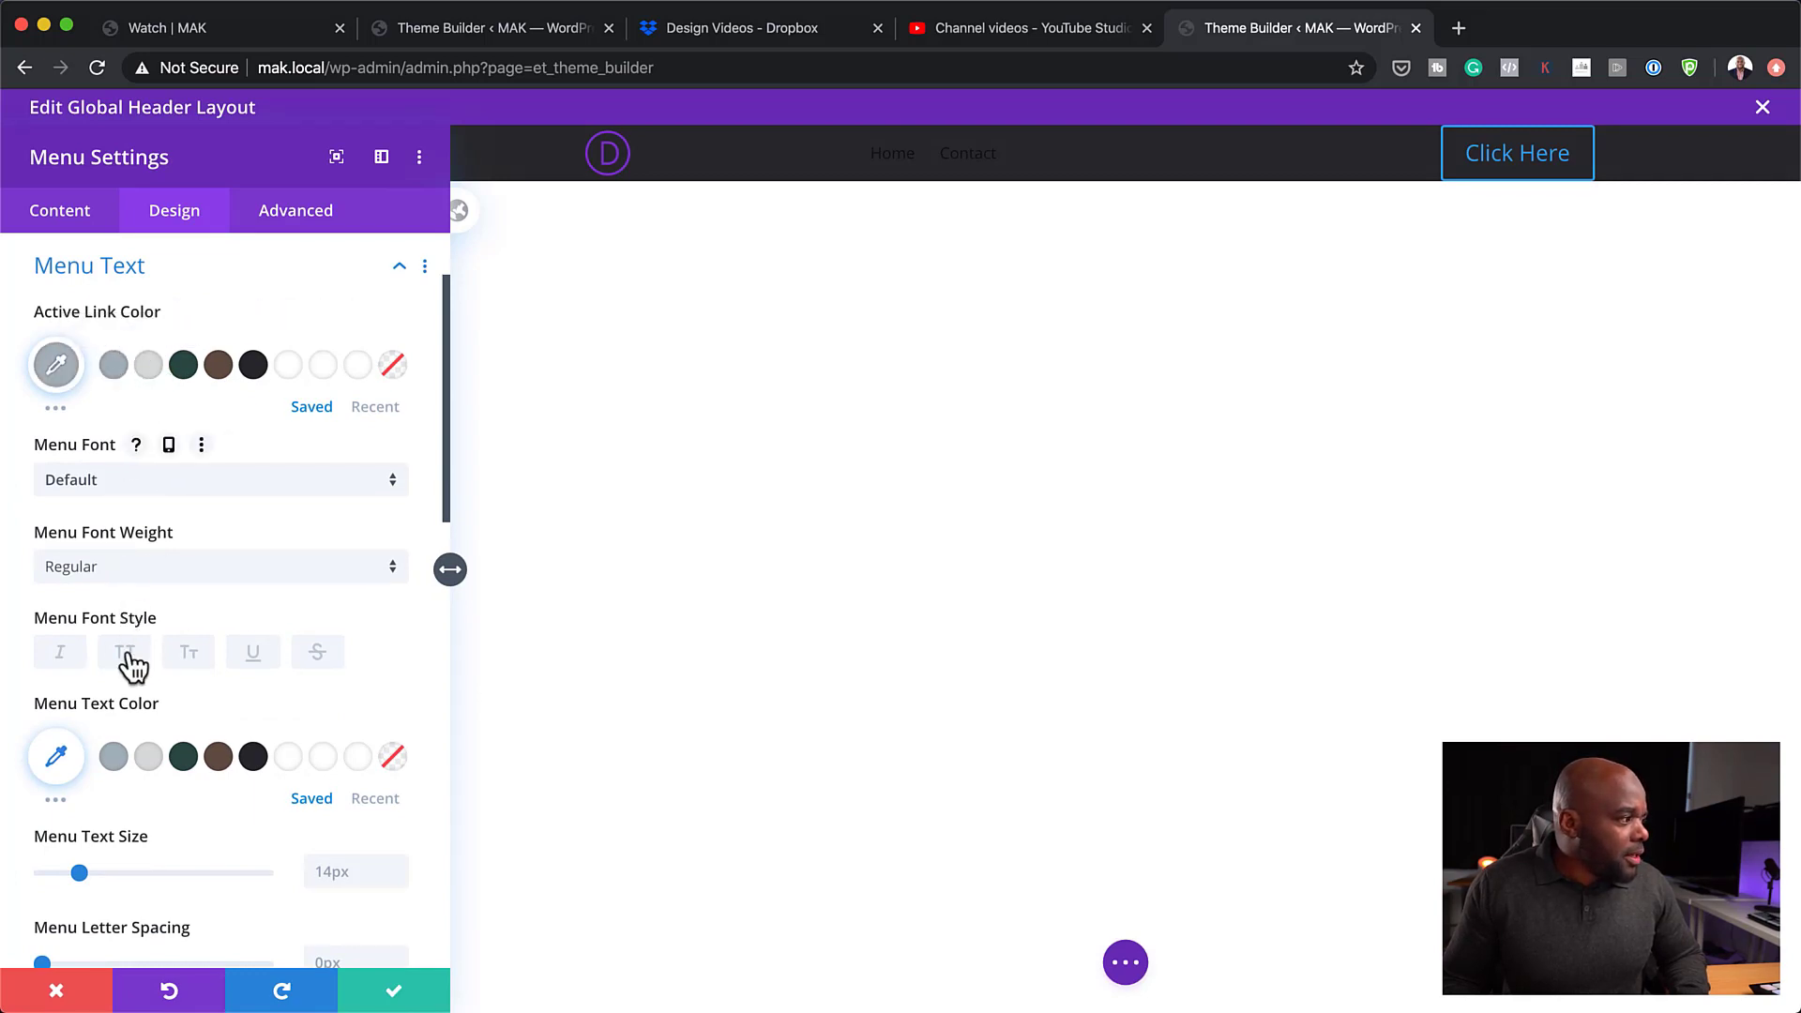
- Set the menu font to EB Garamond and its font style to uppercase
{"action": "left_click", "coordinate": [118, 483]}
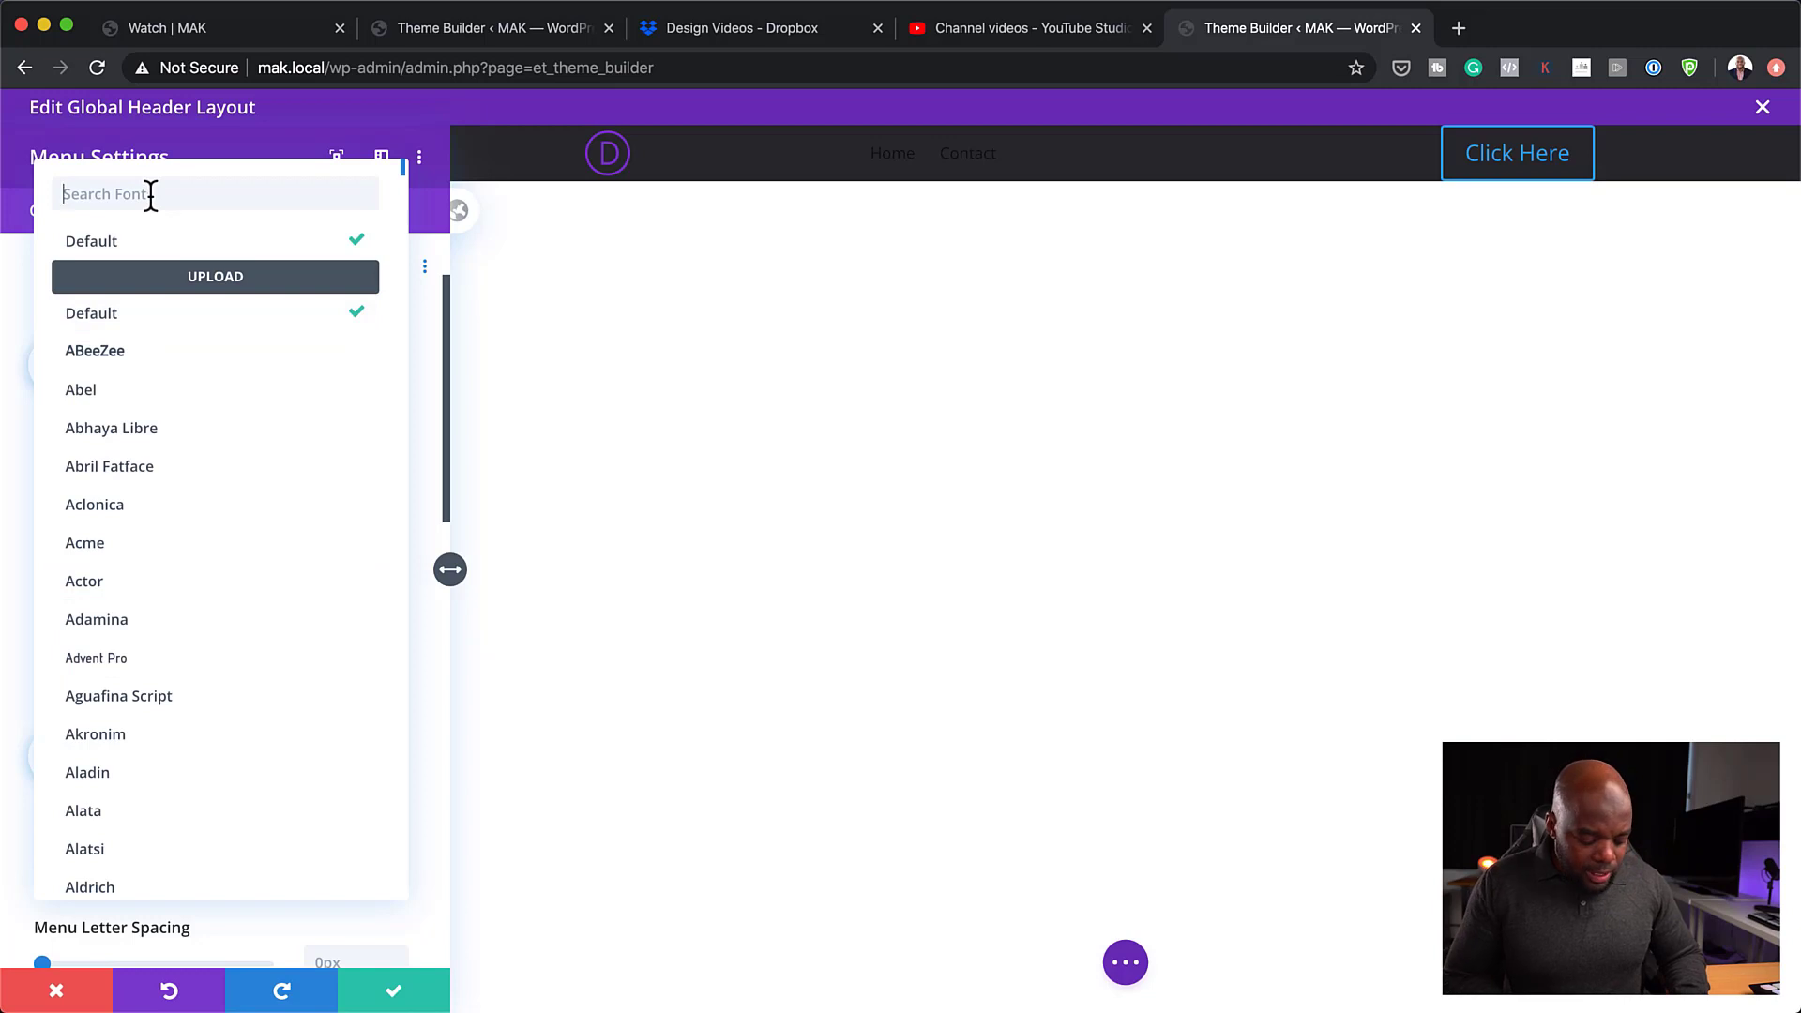
{"action": "type", "text": "eb"}
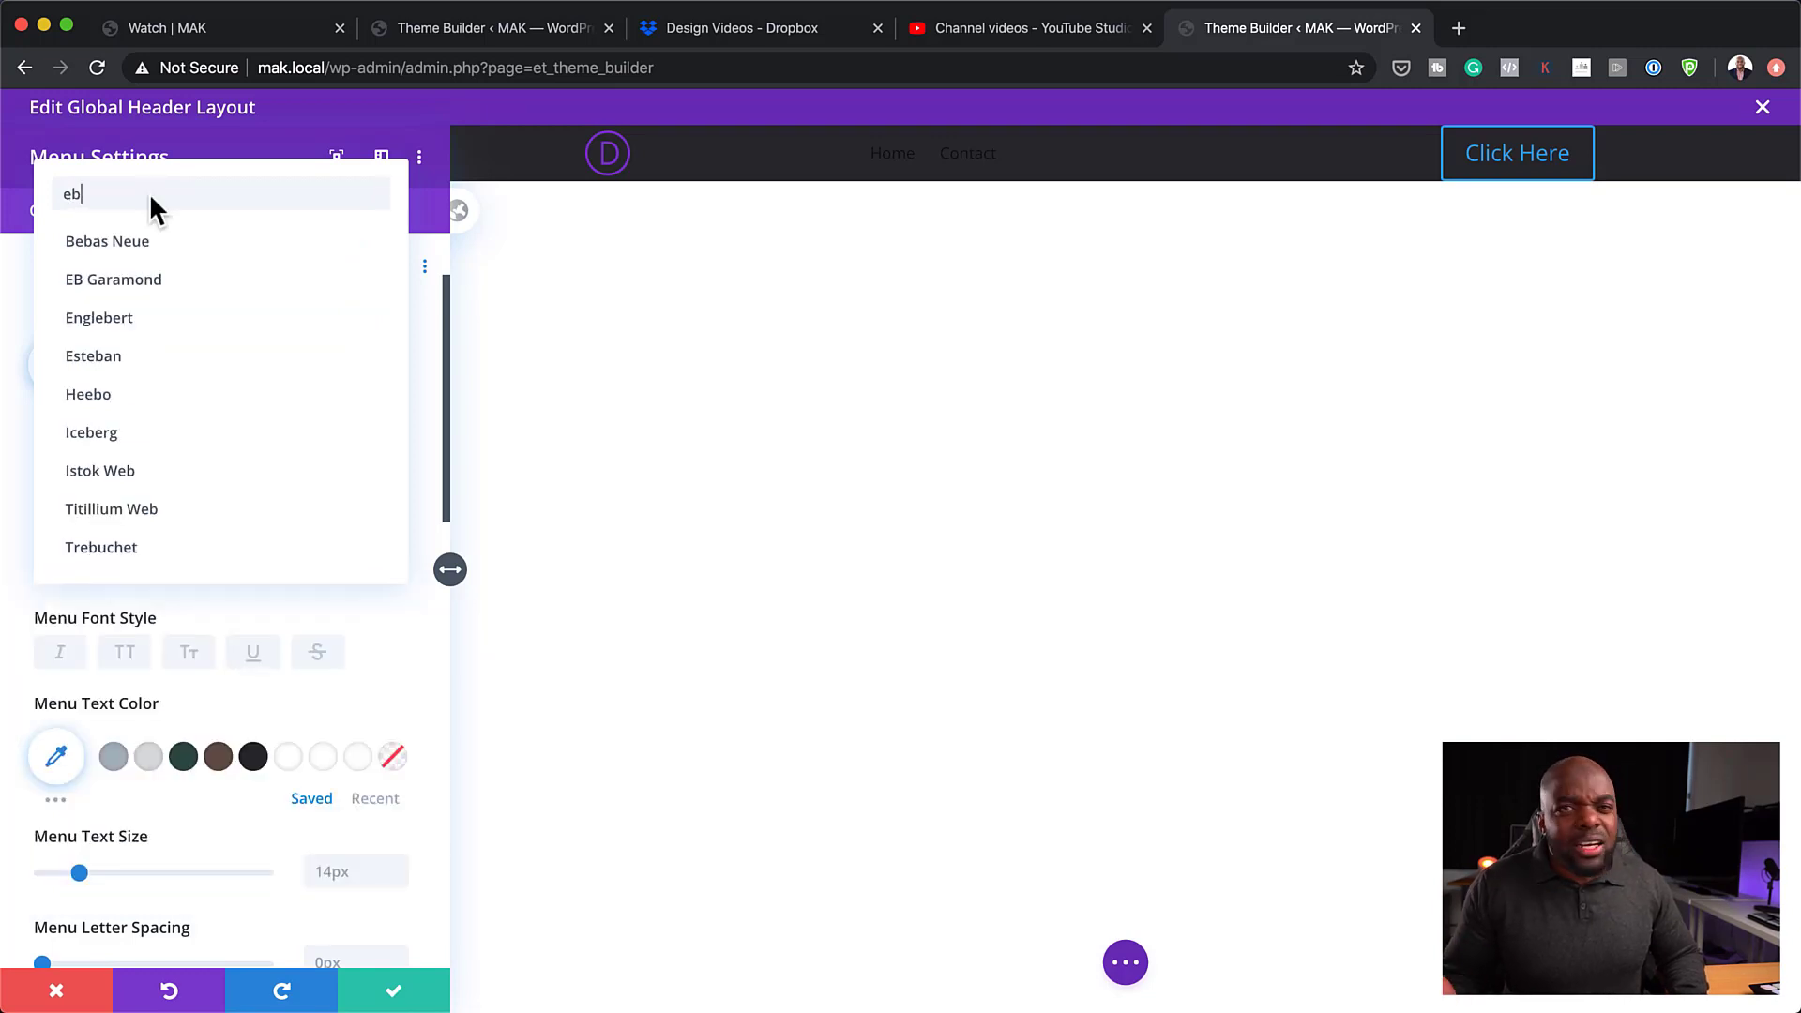
{"action": "left_click", "coordinate": [169, 287]}
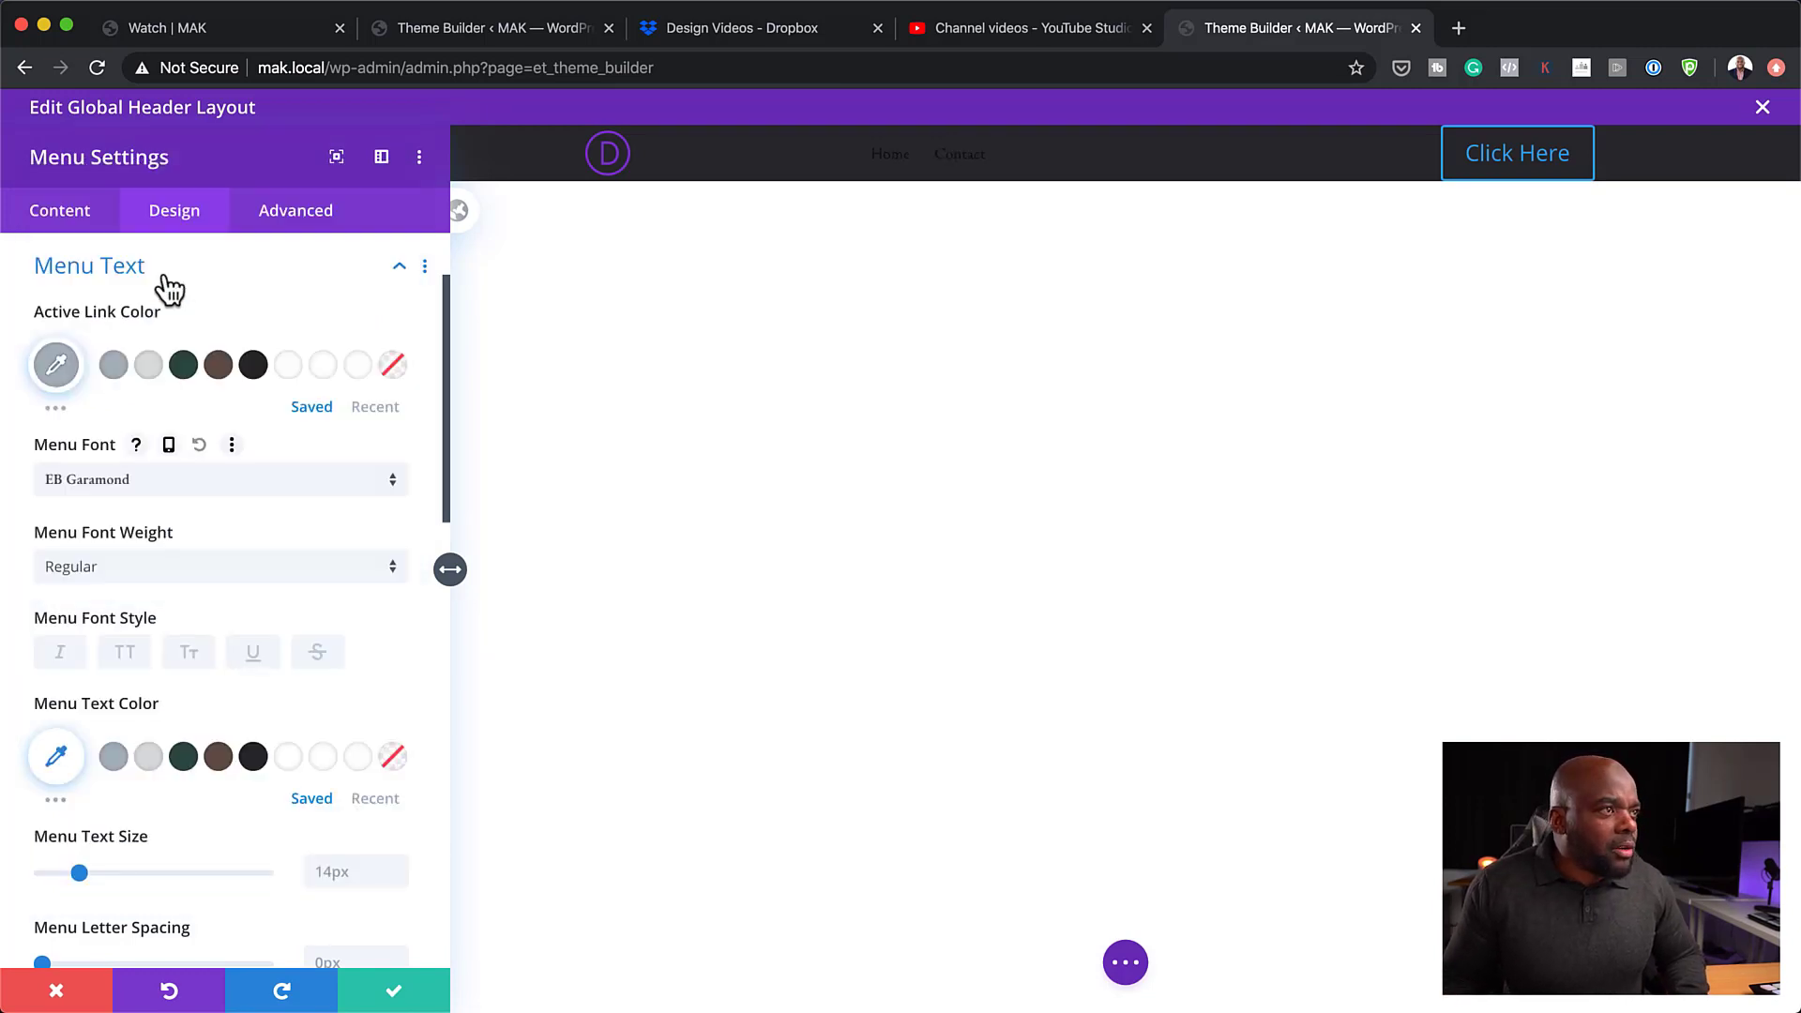
{"action": "left_click", "coordinate": [126, 654]}
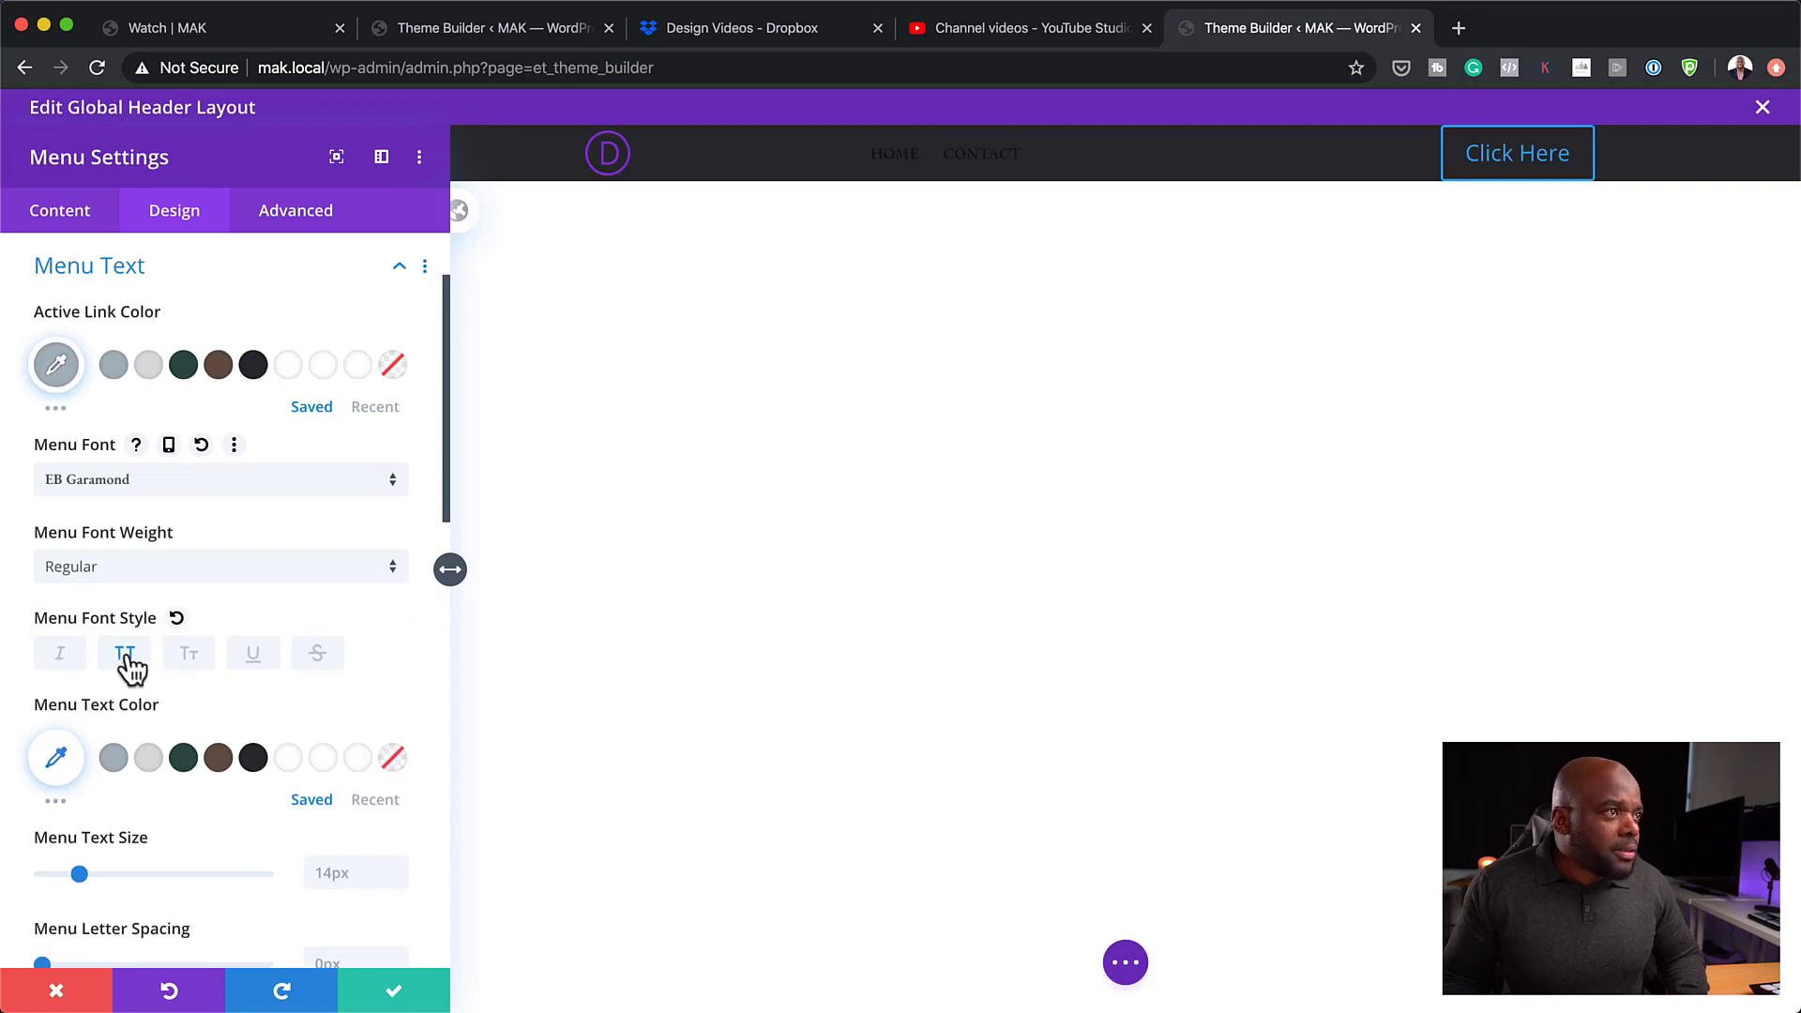
- Set the menu text color to the saved light grey #d9dcdb and the text size to 16px
{"action": "left_click", "coordinate": [152, 767]}
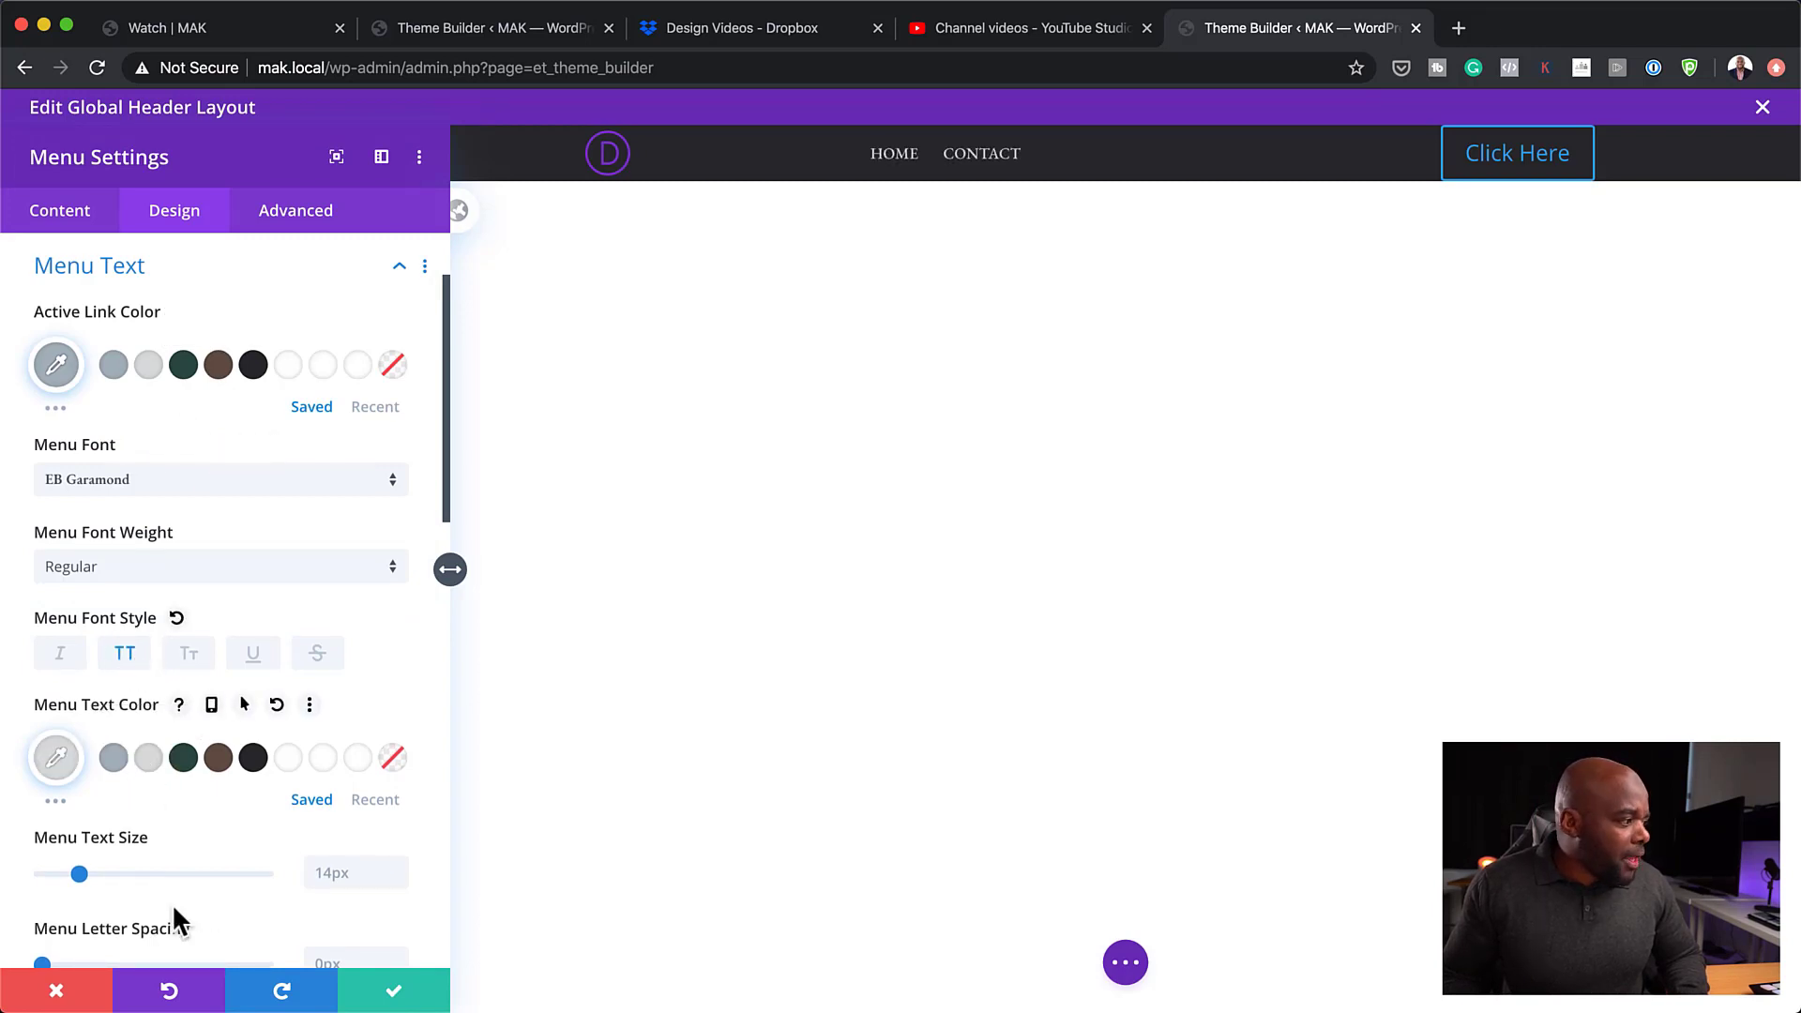
{"action": "left_click_drag", "start_coordinate": [80, 874], "coordinate": [118, 879]}
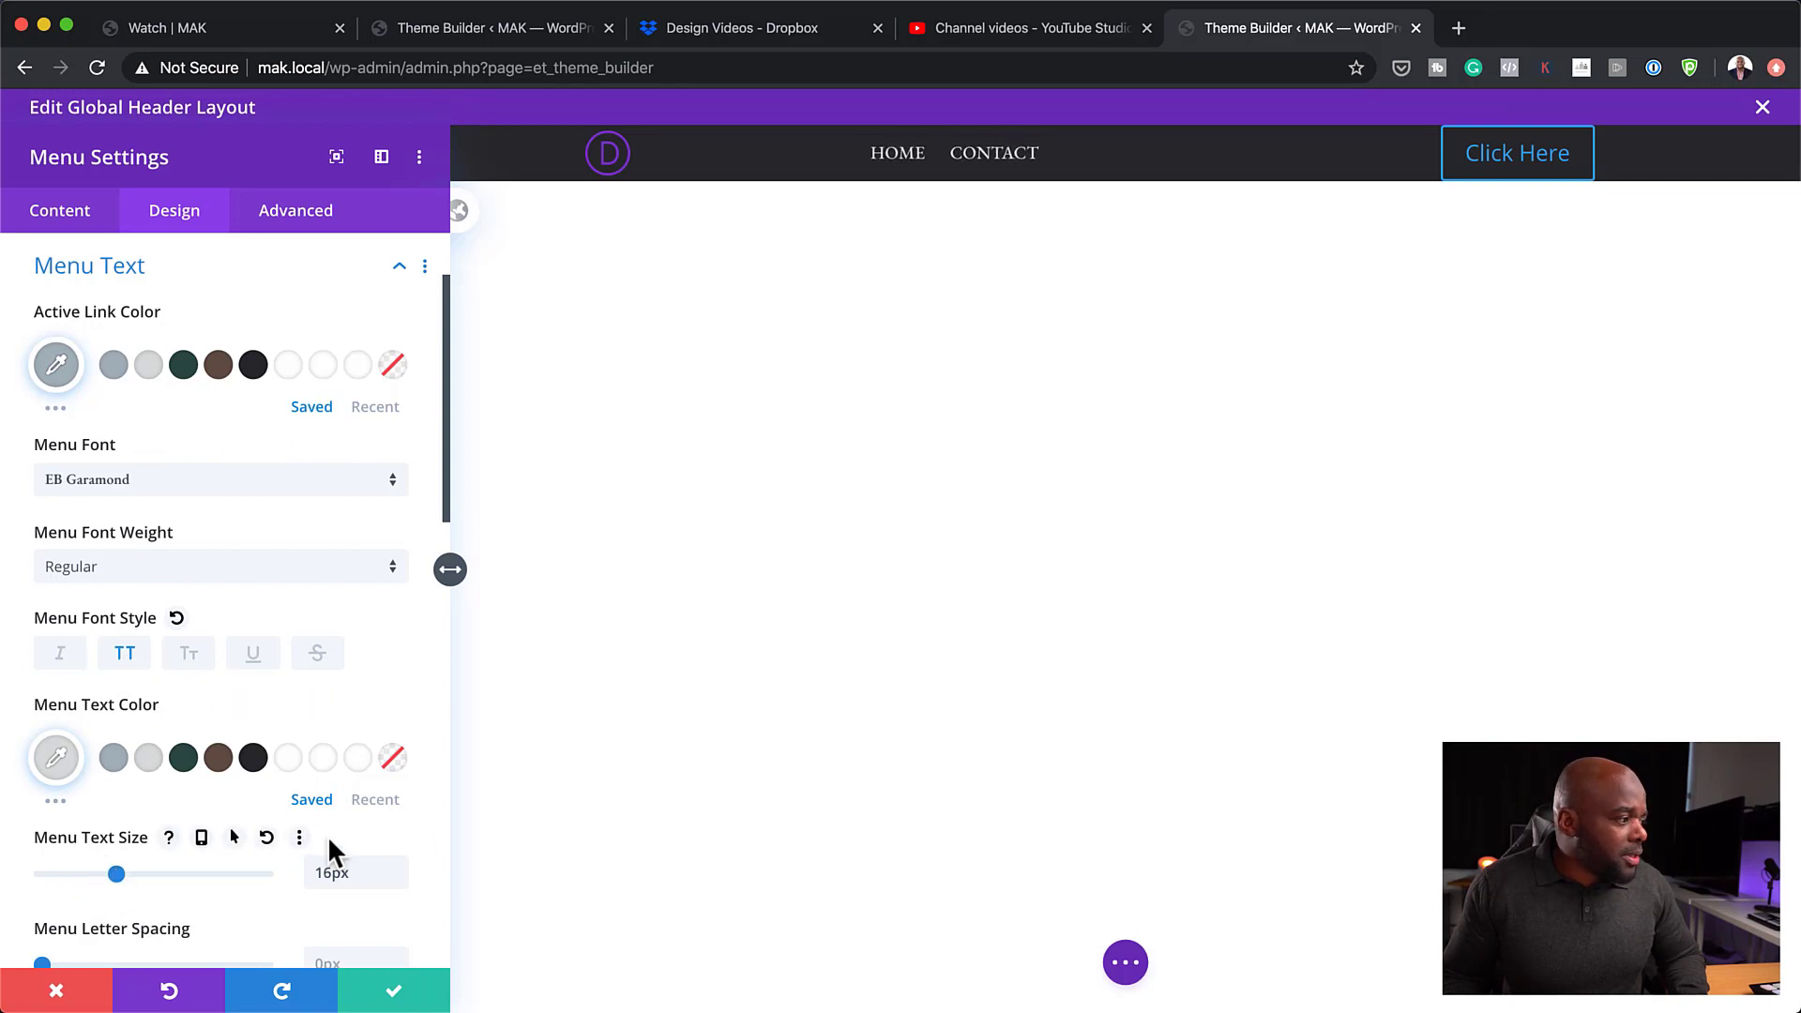
- Set the menu letter spacing to 2px and the font weight to Bold, and save the menu settings
{"action": "scroll", "coordinate": [328, 840], "scroll_direction": "down", "scroll_amount": 5}
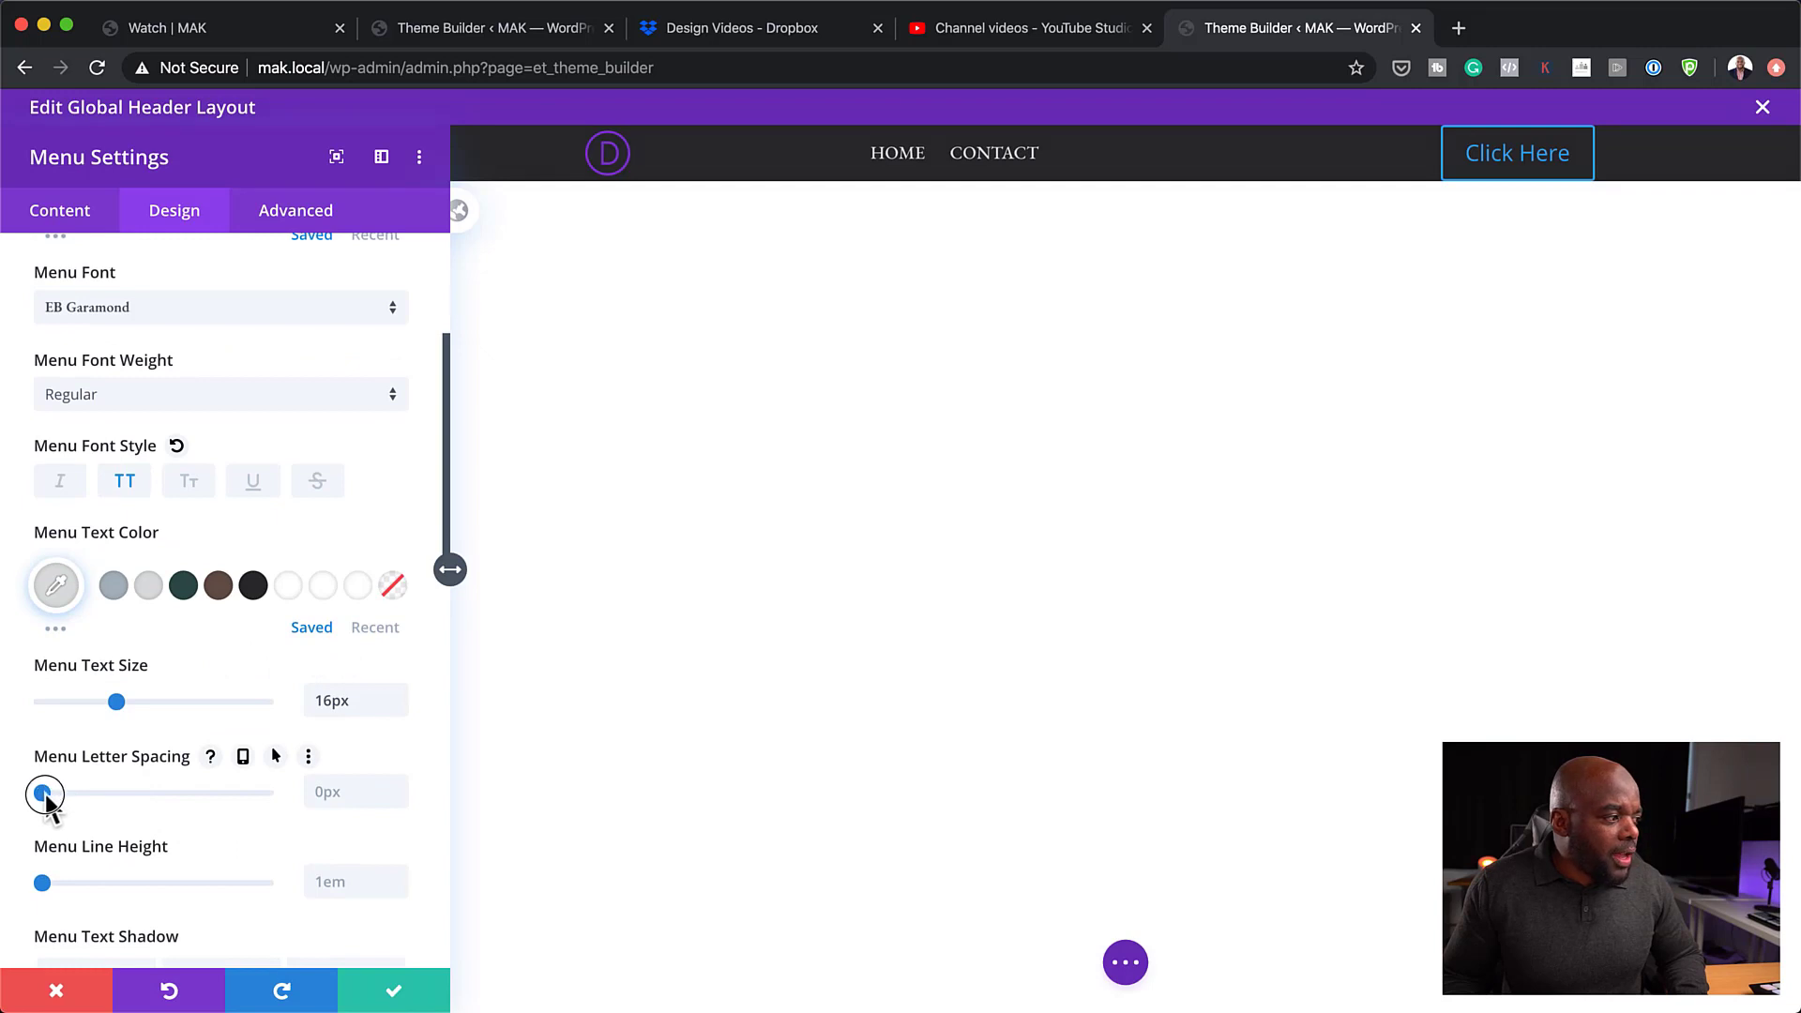
{"action": "left_click_drag", "start_coordinate": [44, 797], "coordinate": [93, 800]}
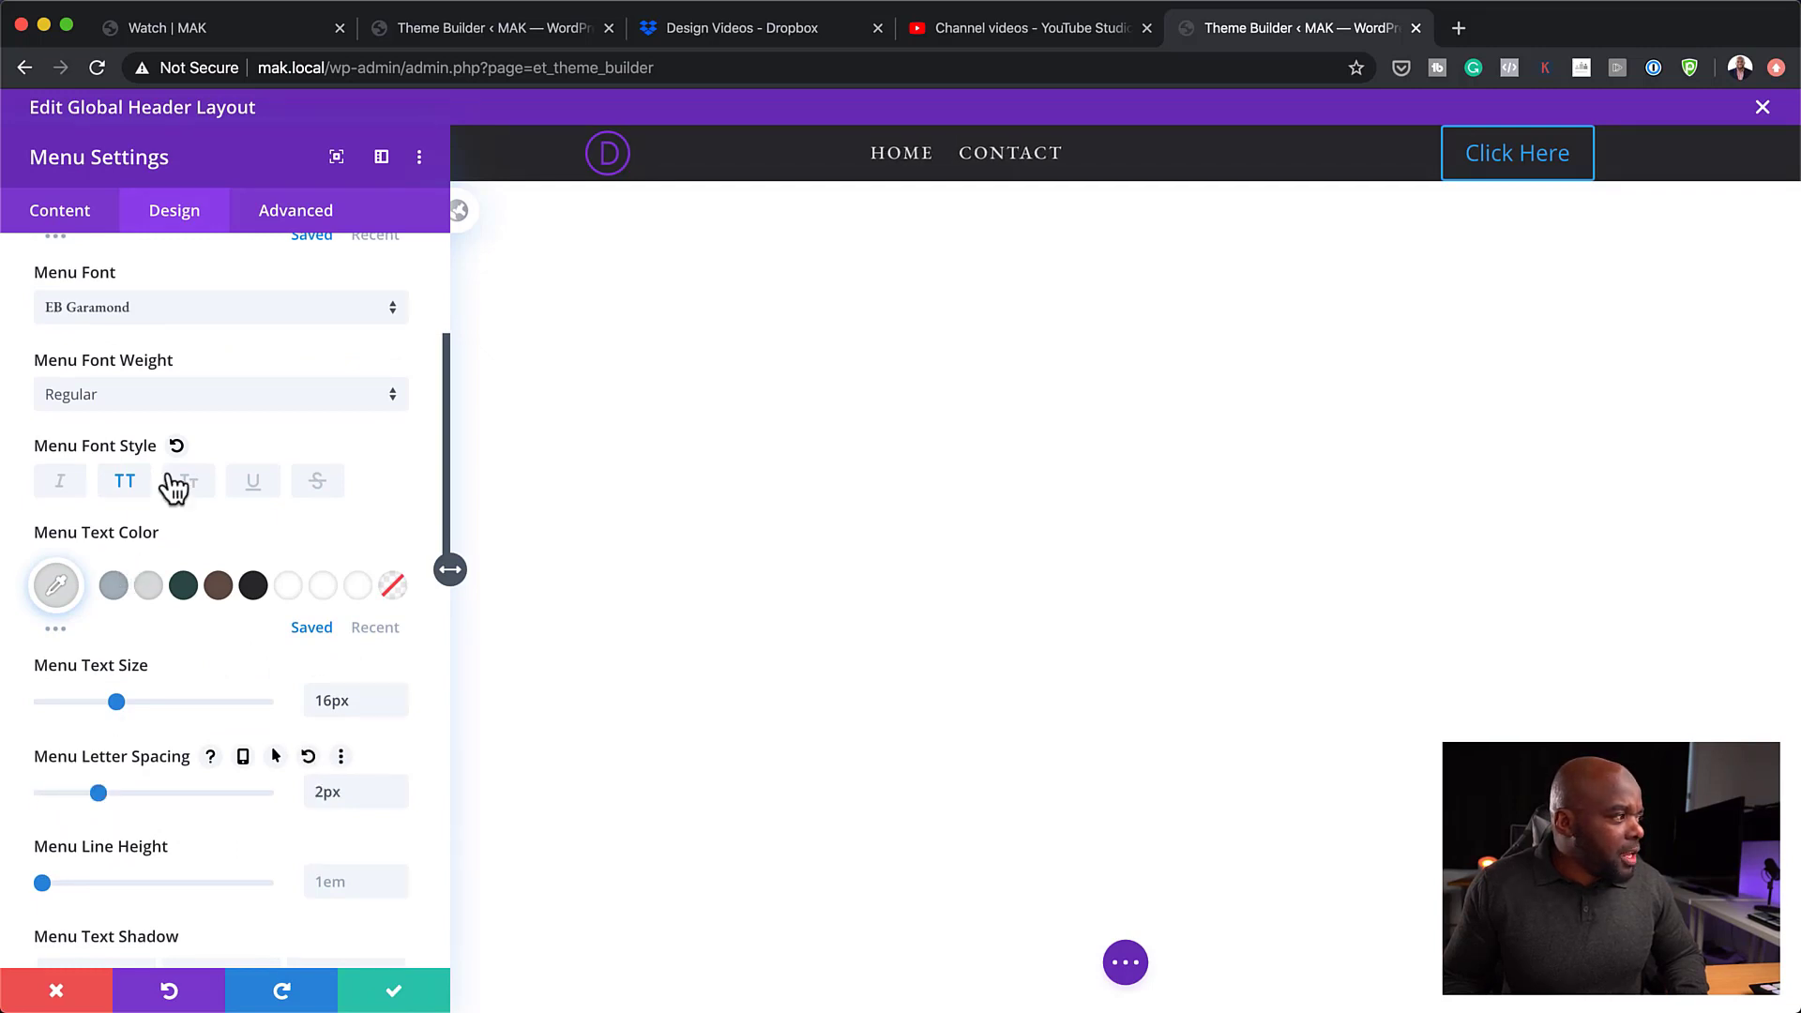
{"action": "left_click", "coordinate": [184, 402]}
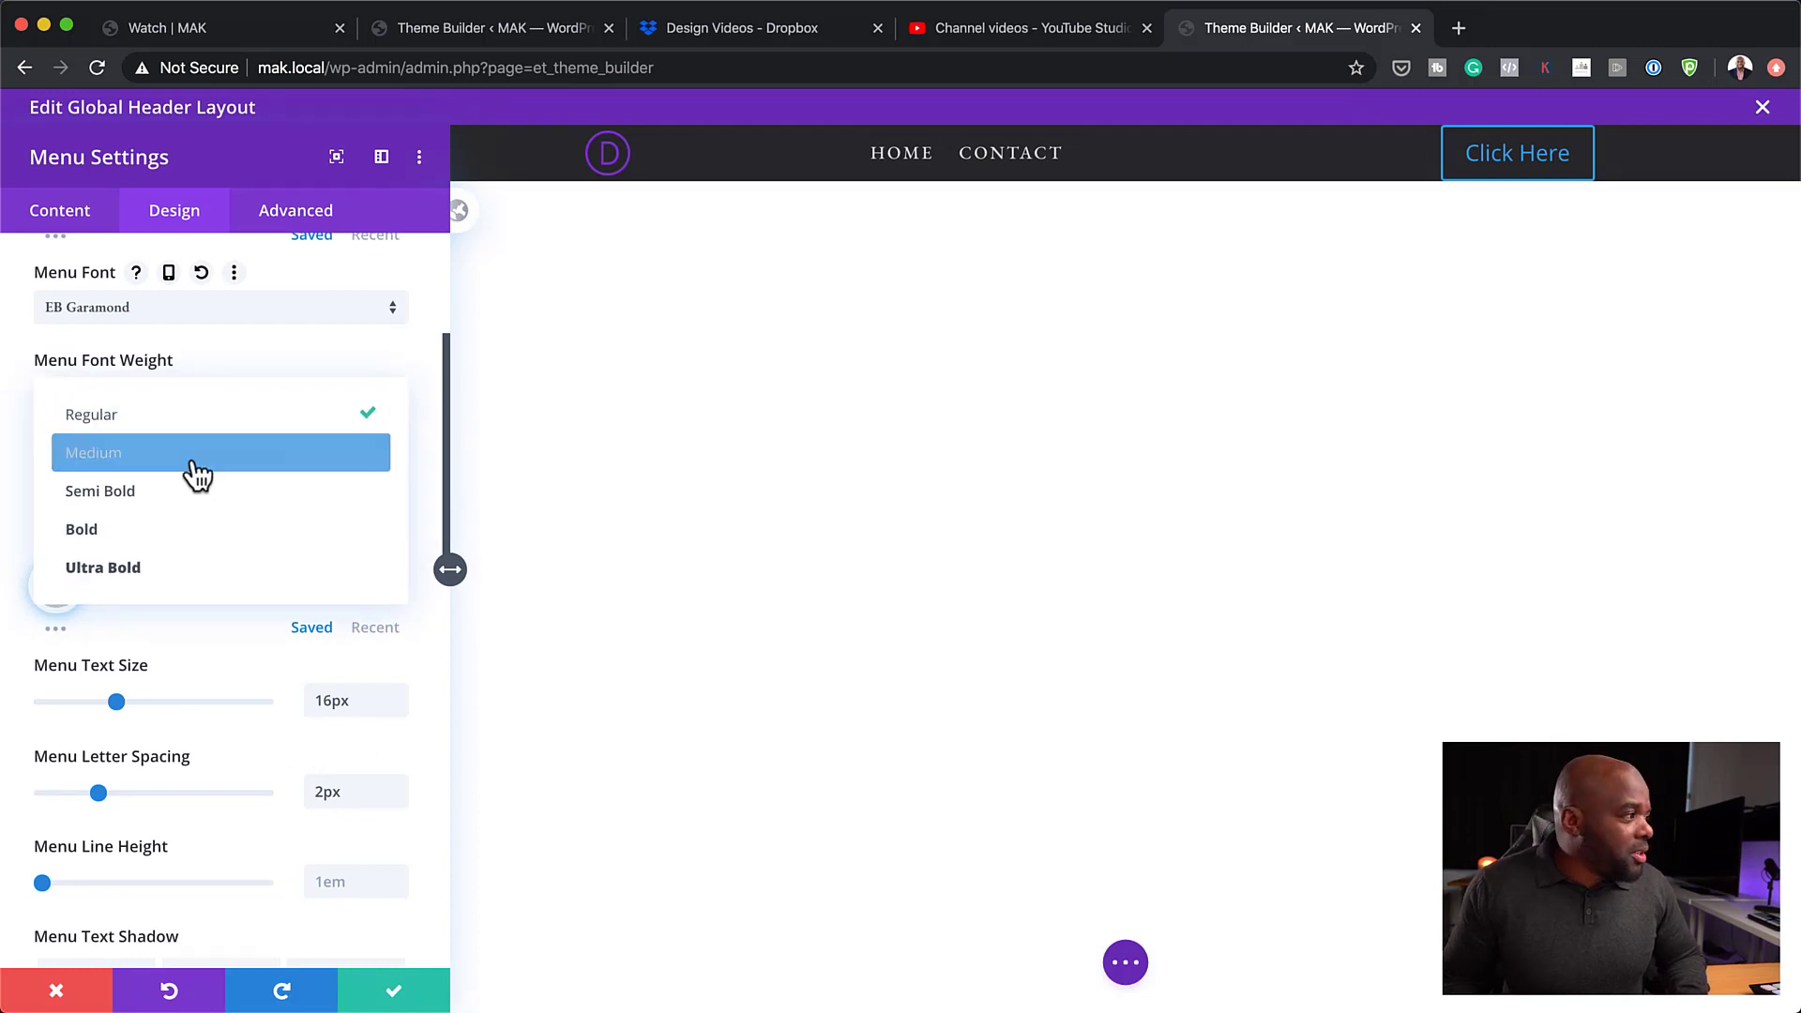
{"action": "left_click", "coordinate": [167, 529]}
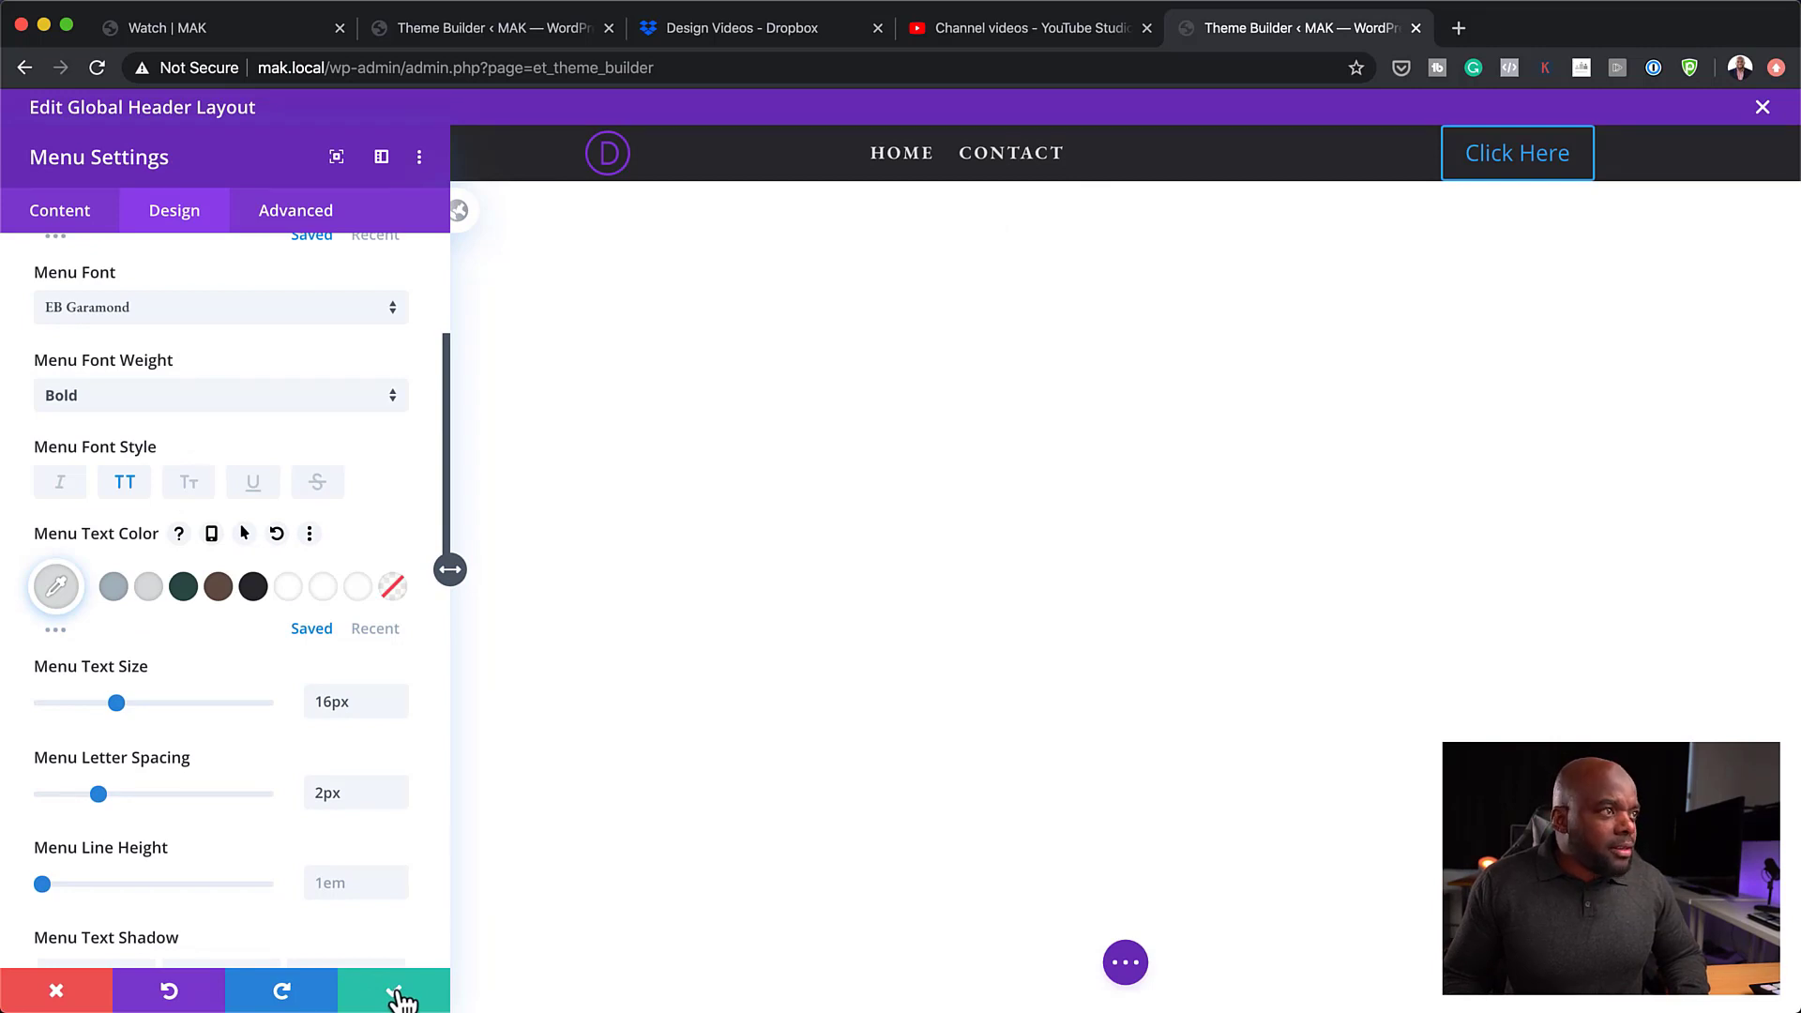
{"action": "left_click", "coordinate": [398, 996]}
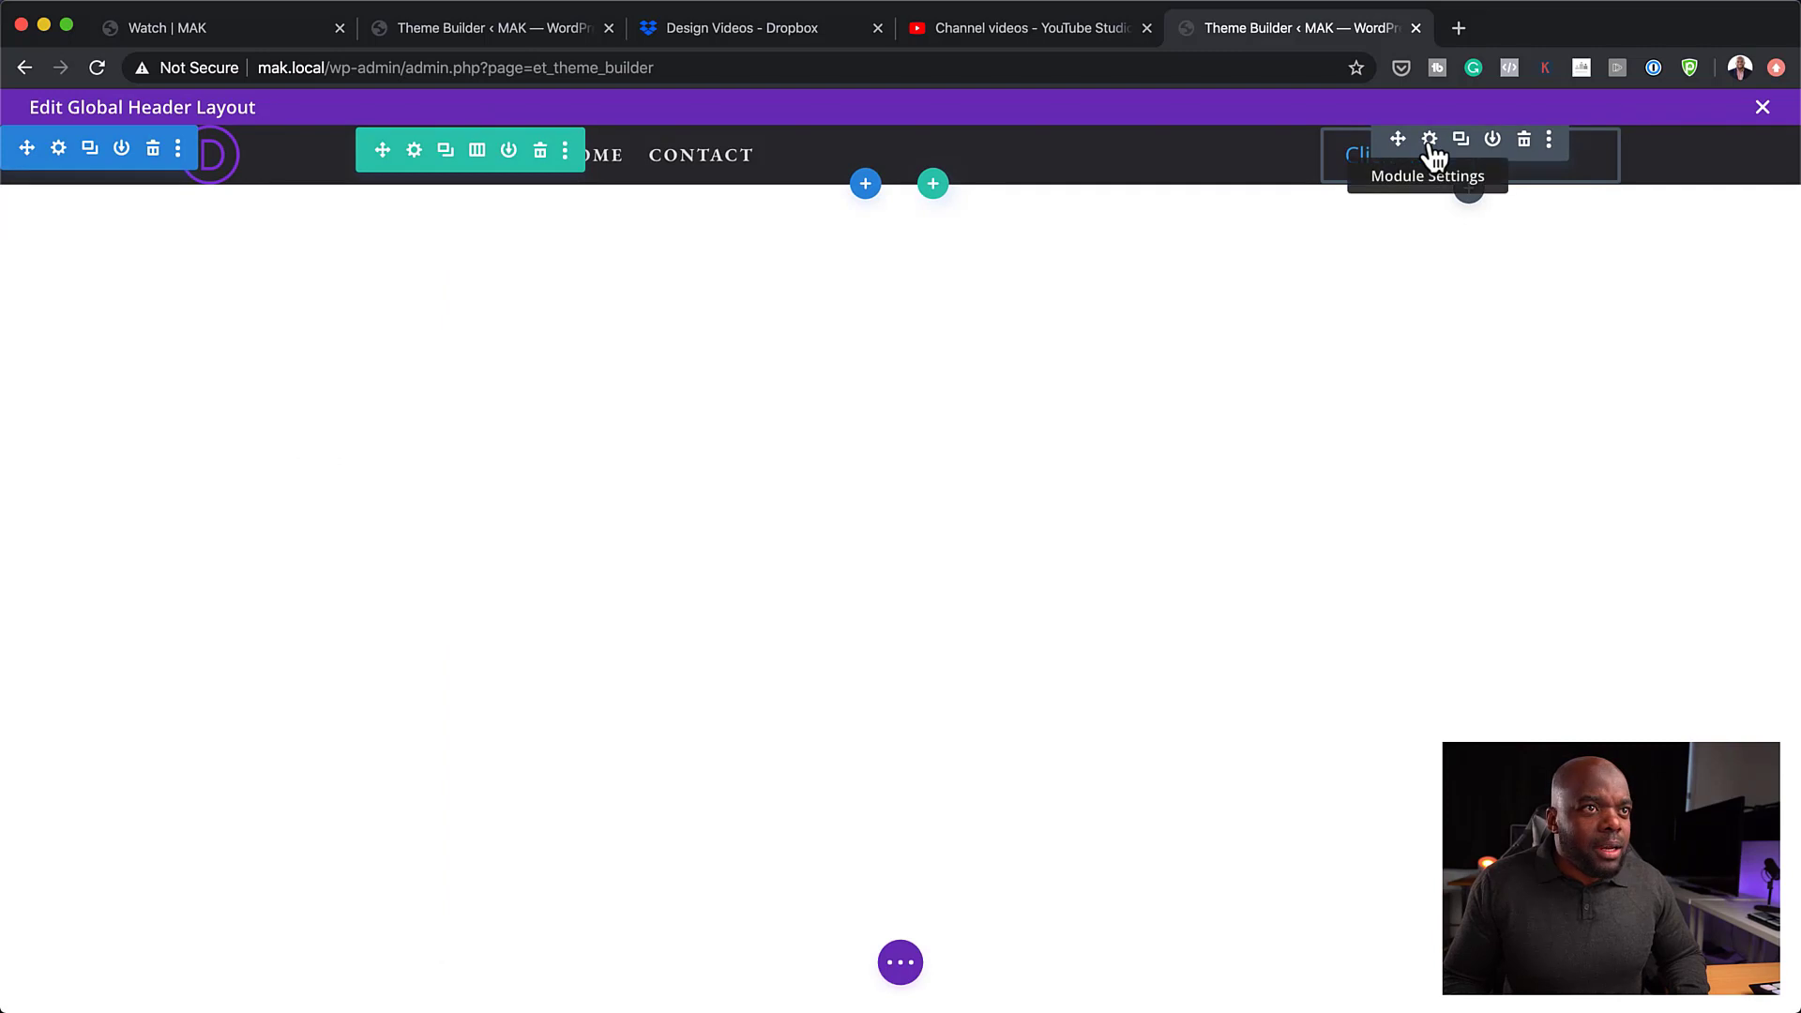
- Enable custom styles for the header button and set its text color to the light grey #d9dcdb
{"action": "left_click", "coordinate": [1430, 140]}
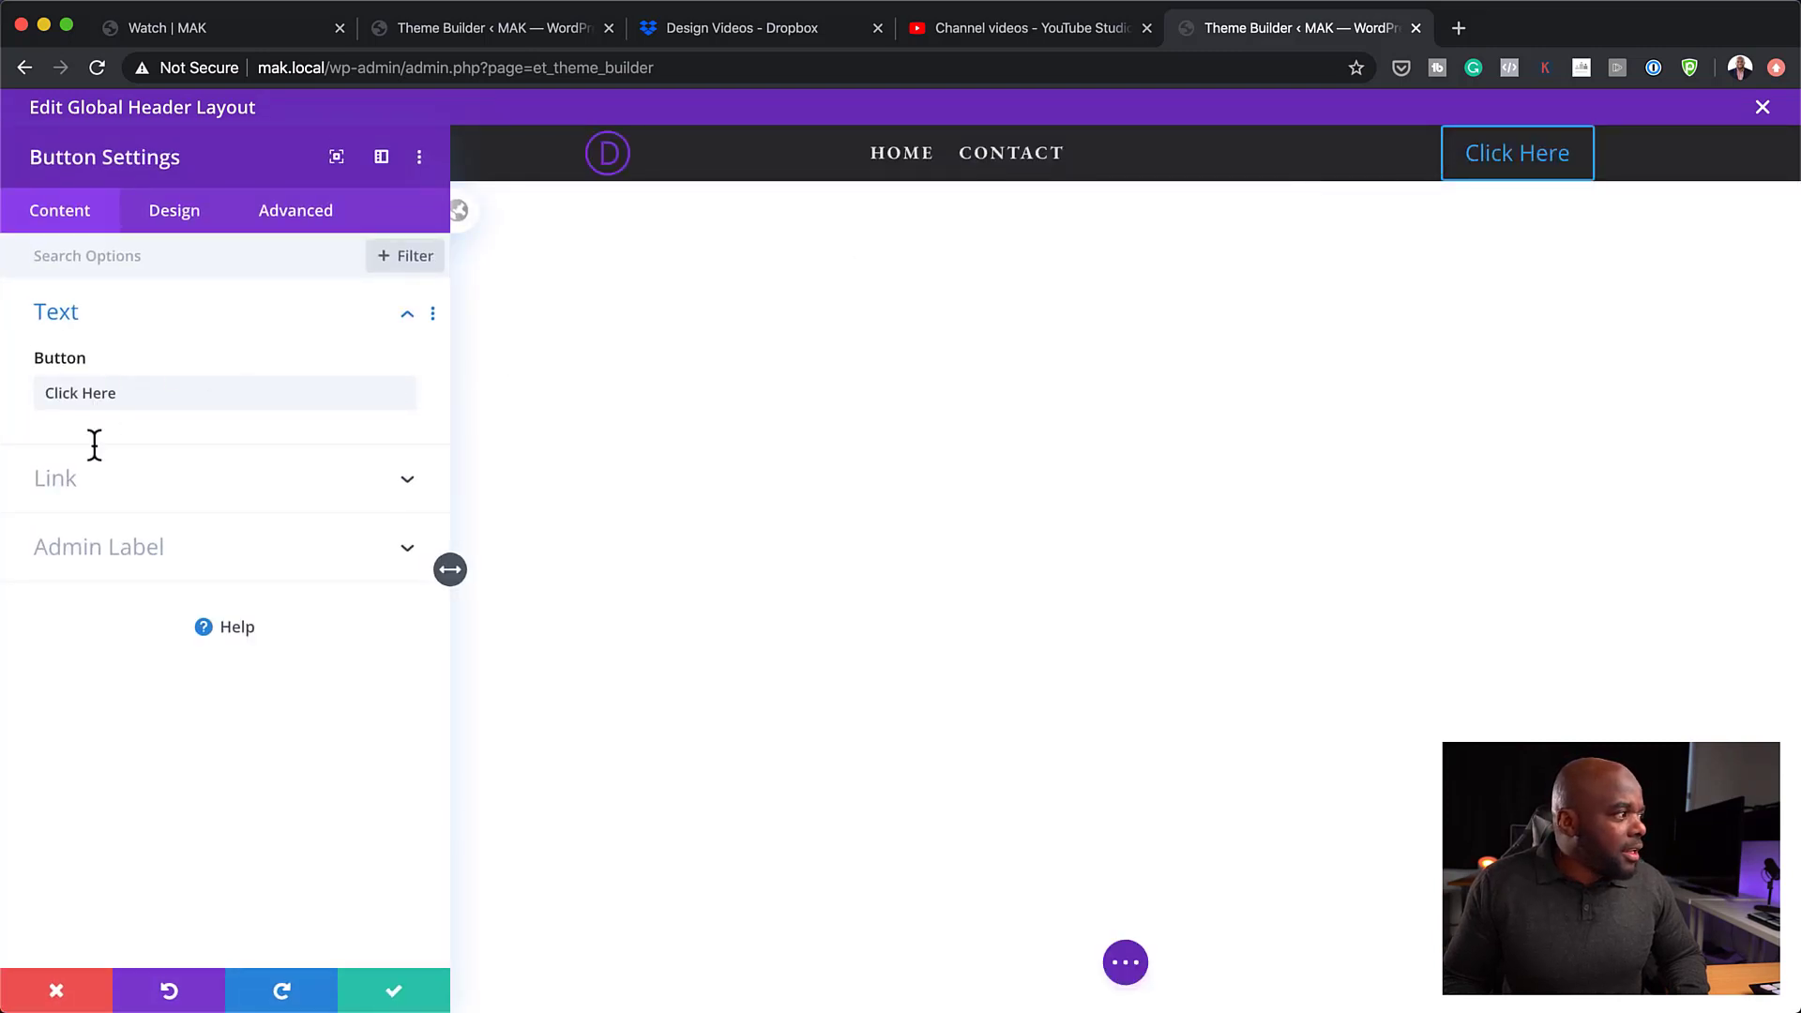
{"action": "left_click", "coordinate": [183, 220]}
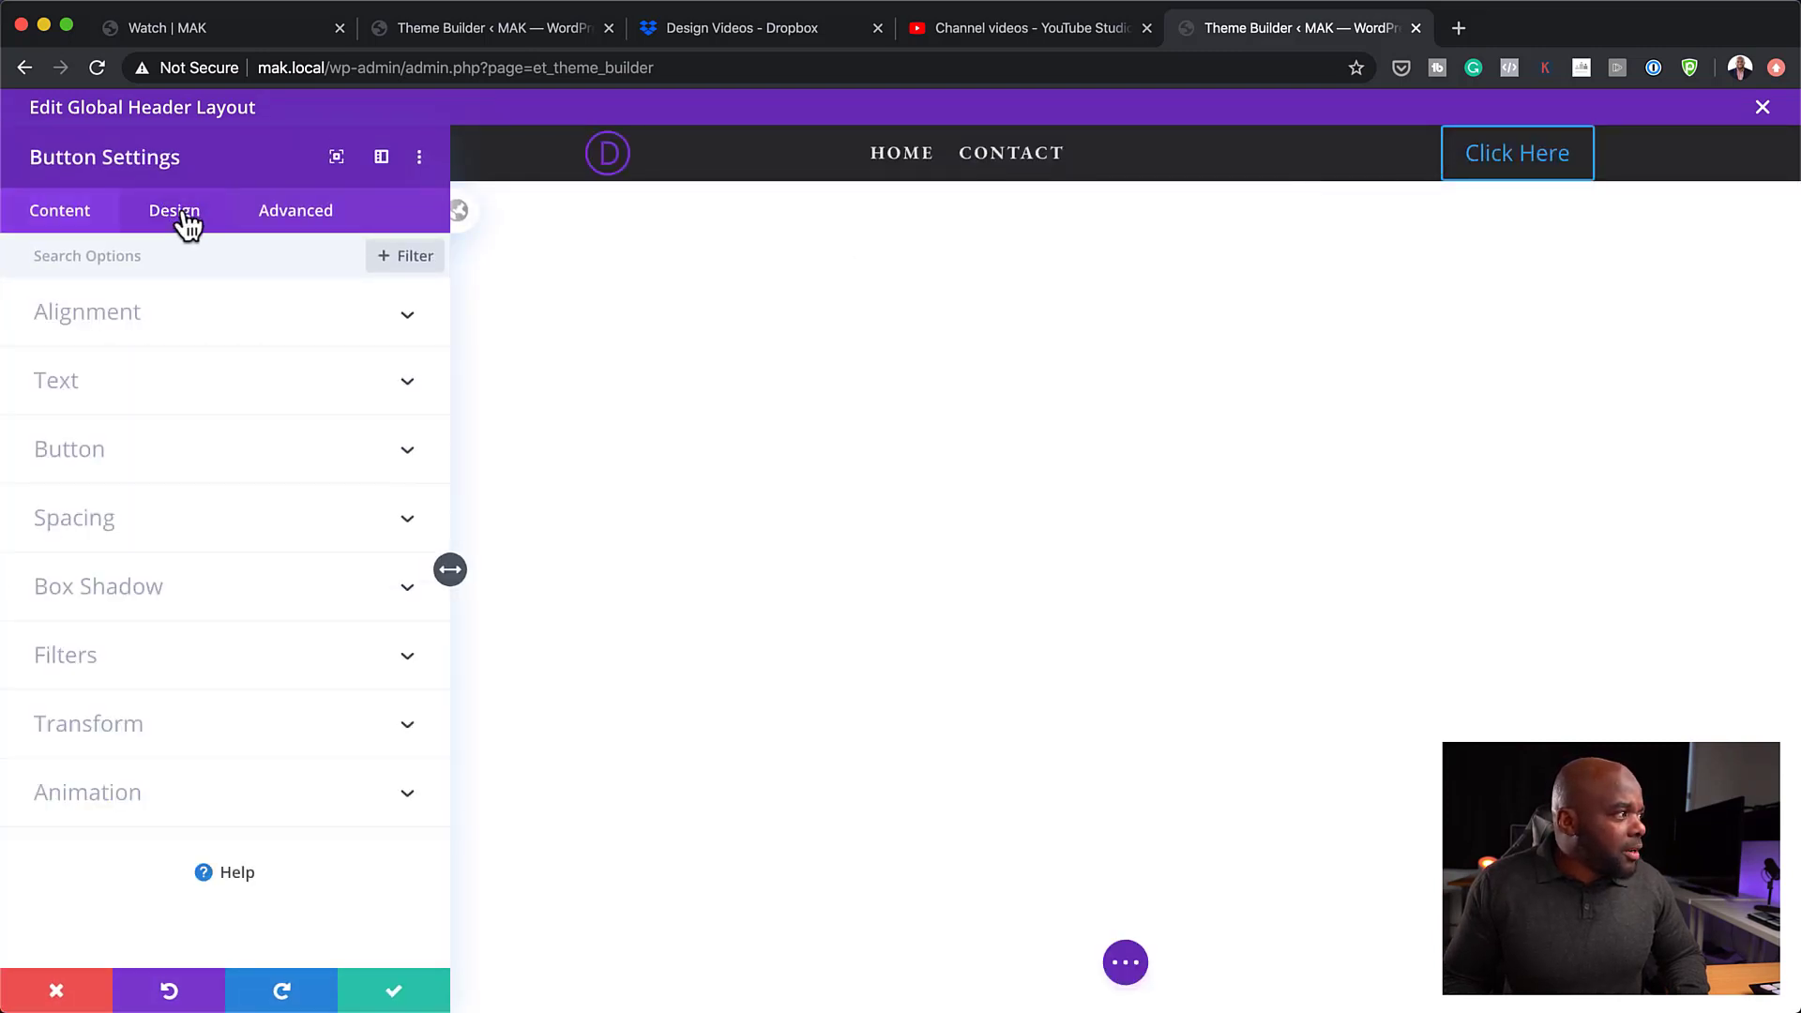
{"action": "left_click", "coordinate": [70, 454]}
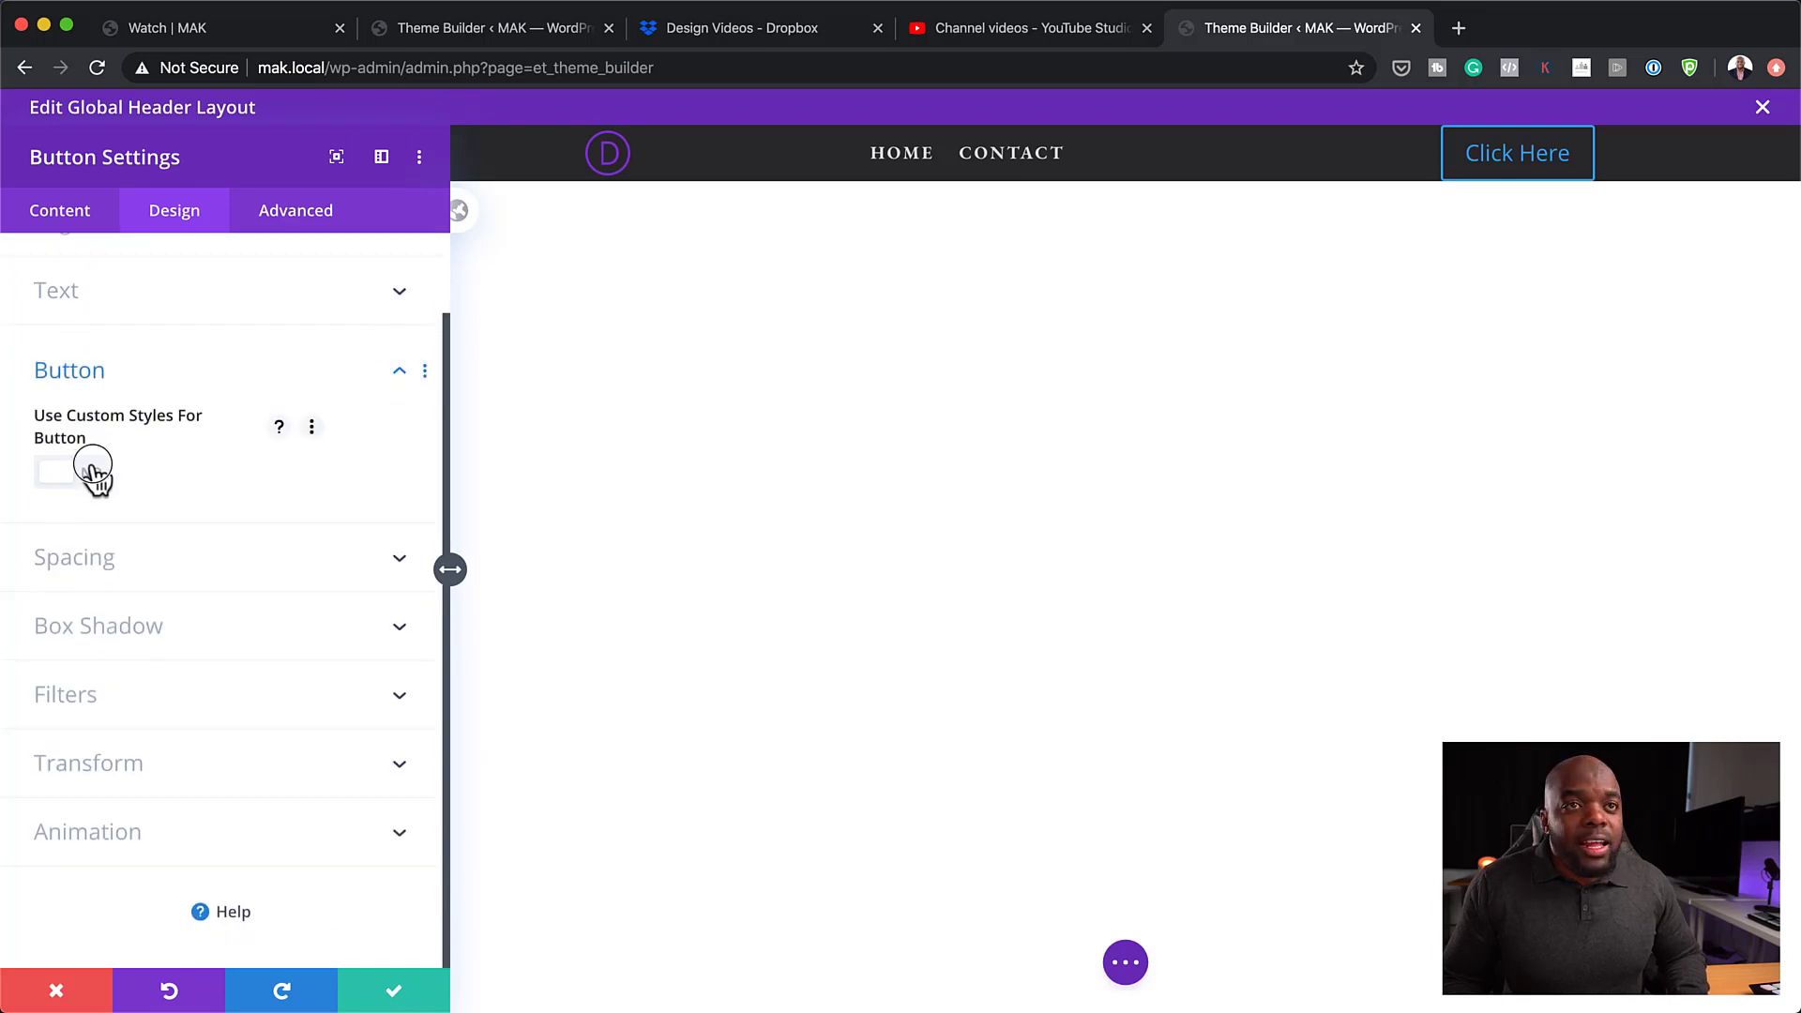
{"action": "left_click", "coordinate": [94, 469]}
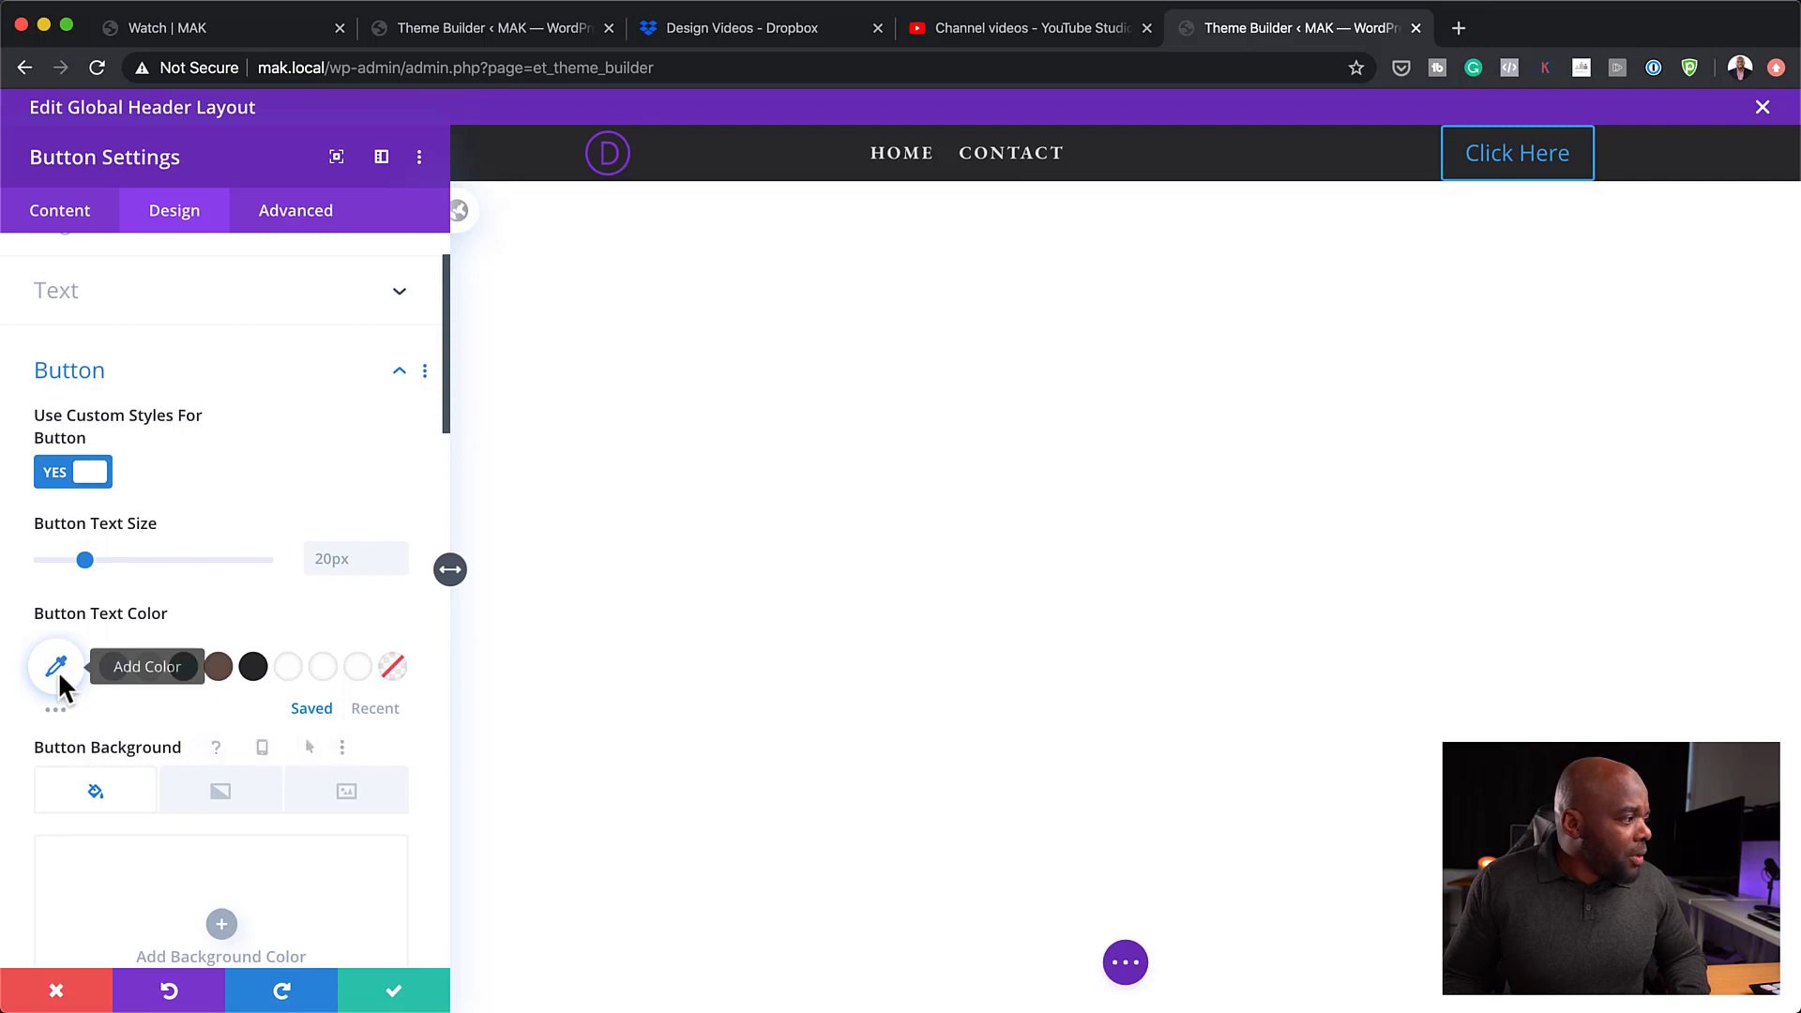
{"action": "left_click", "coordinate": [148, 670]}
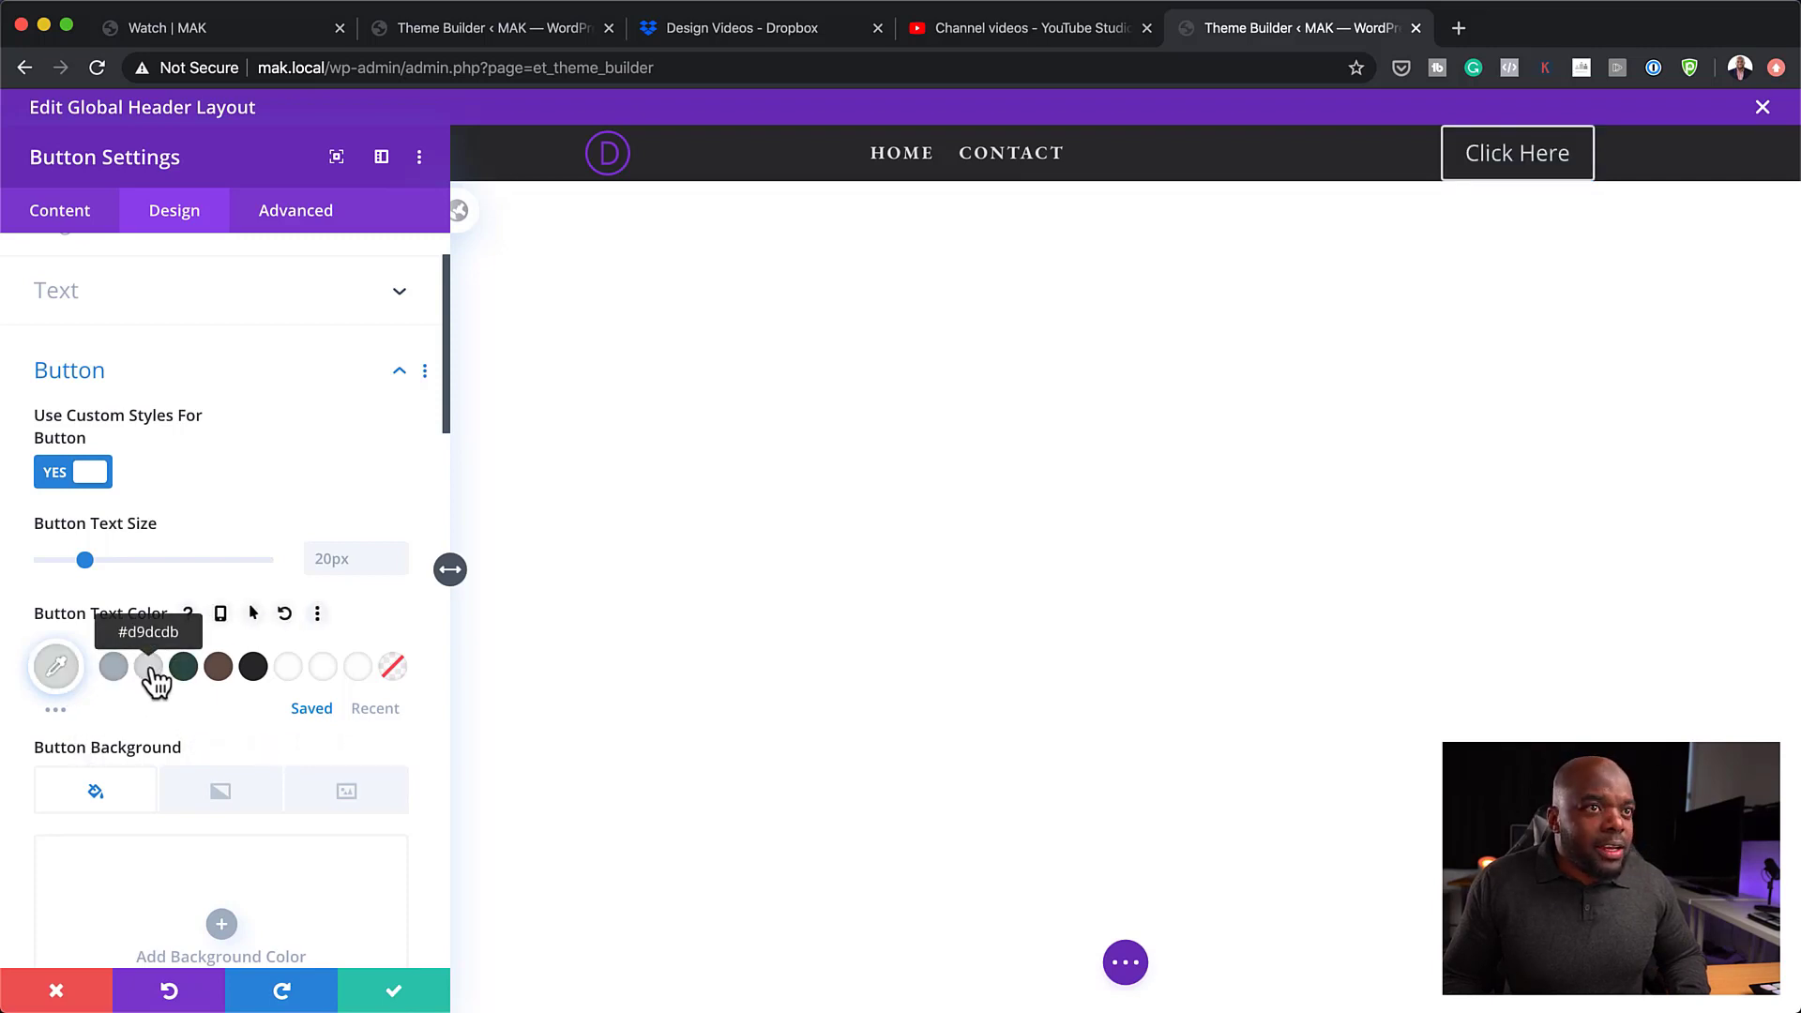
- Give the button the saved near-black background color and set its border width to 0px
{"action": "scroll", "coordinate": [192, 713], "scroll_direction": "down", "scroll_amount": 2}
{"action": "scroll", "coordinate": [190, 698], "scroll_direction": "down", "scroll_amount": 4}
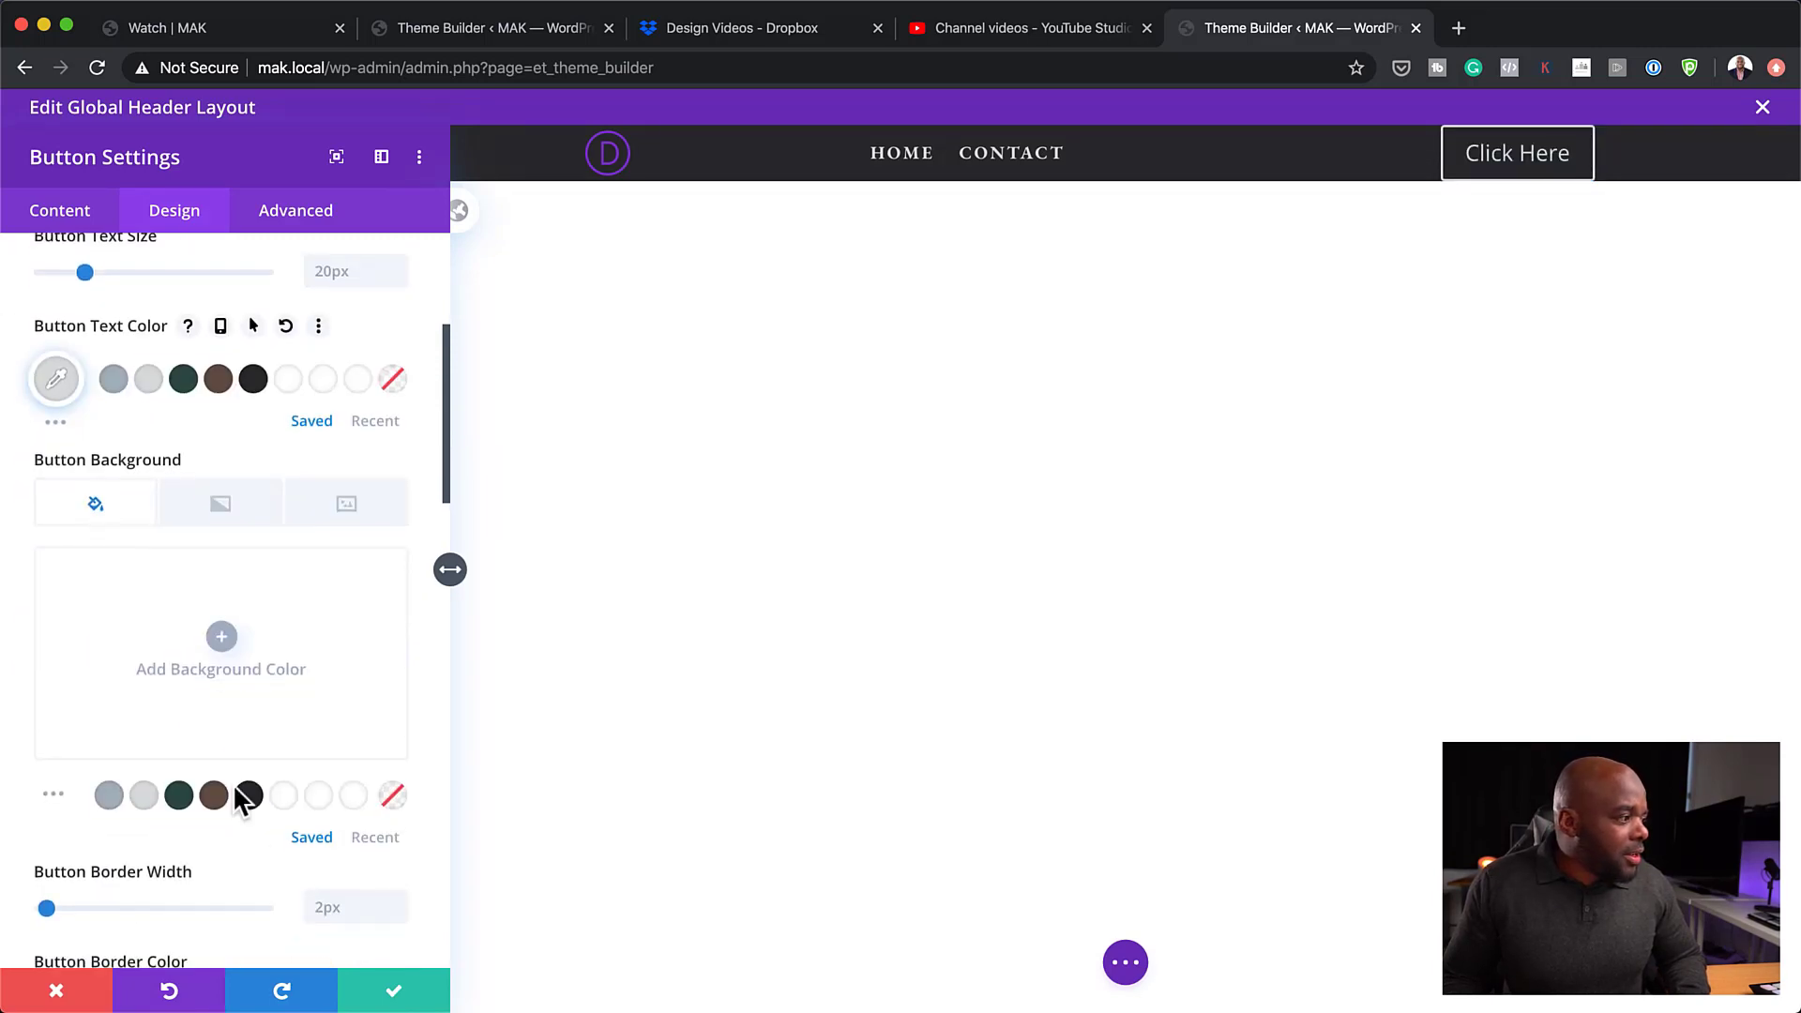
{"action": "left_click", "coordinate": [250, 799]}
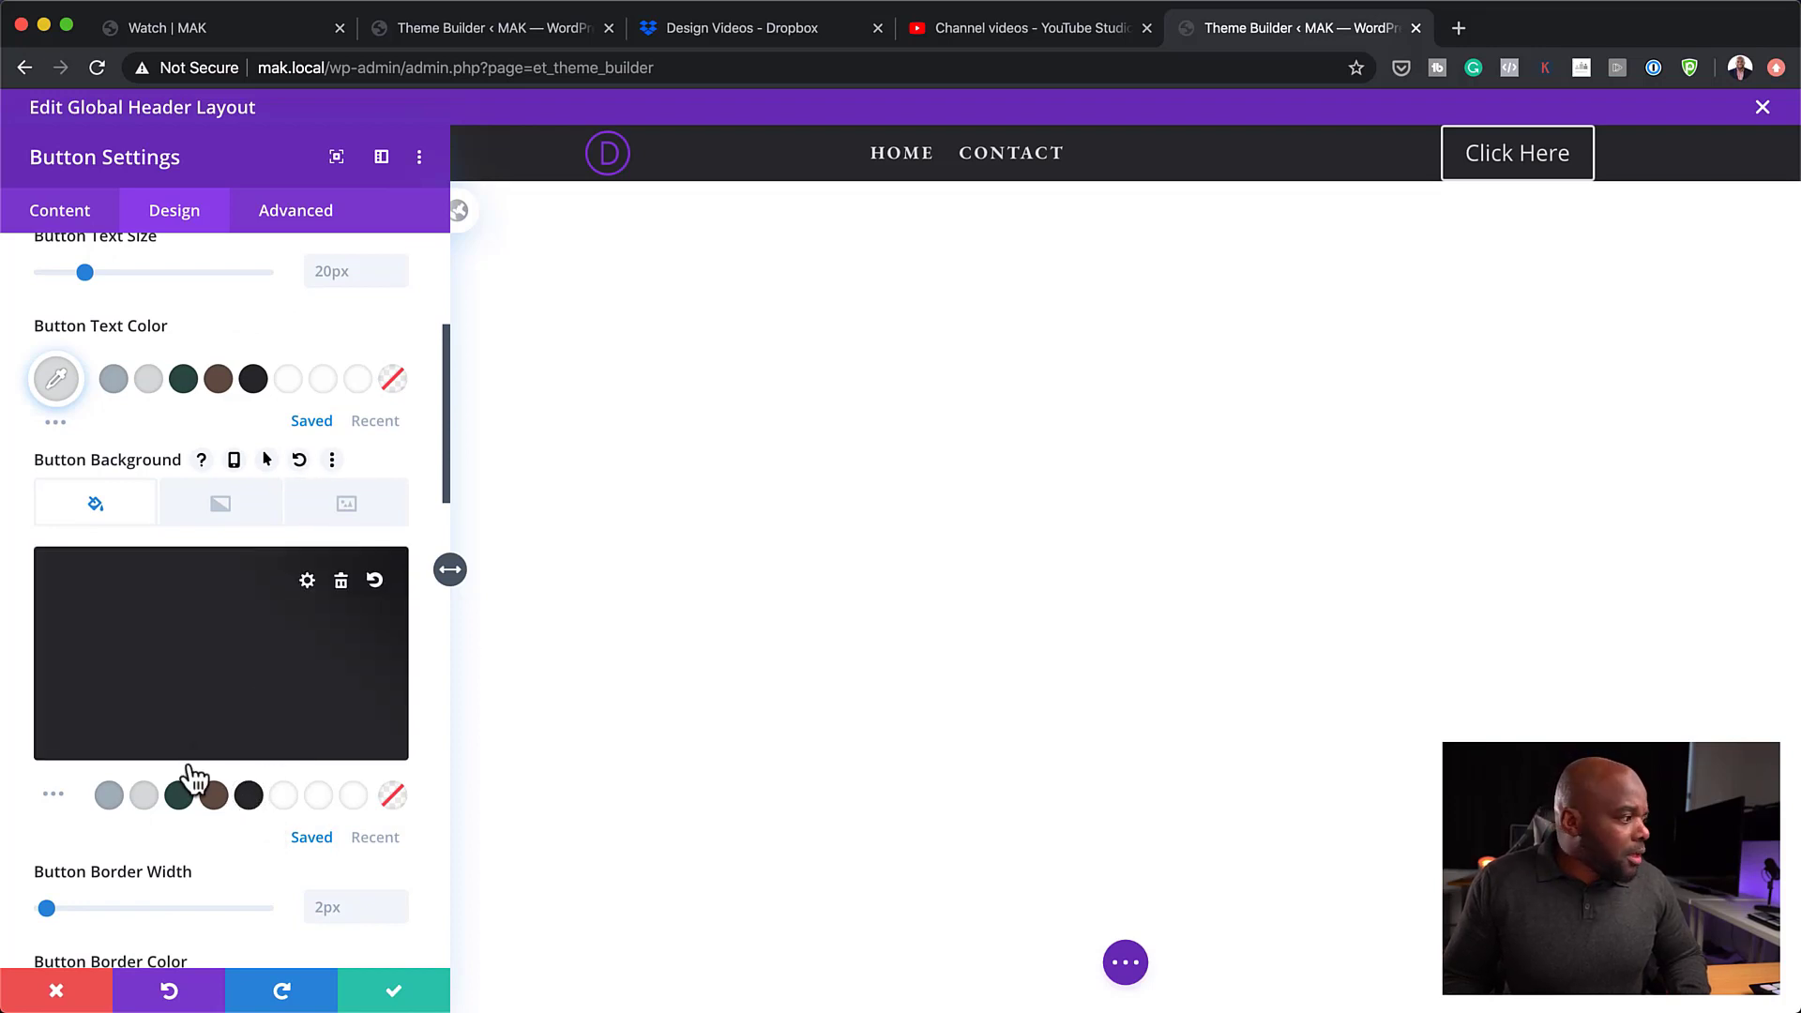
{"action": "scroll", "coordinate": [249, 908], "scroll_direction": "down", "scroll_amount": 4}
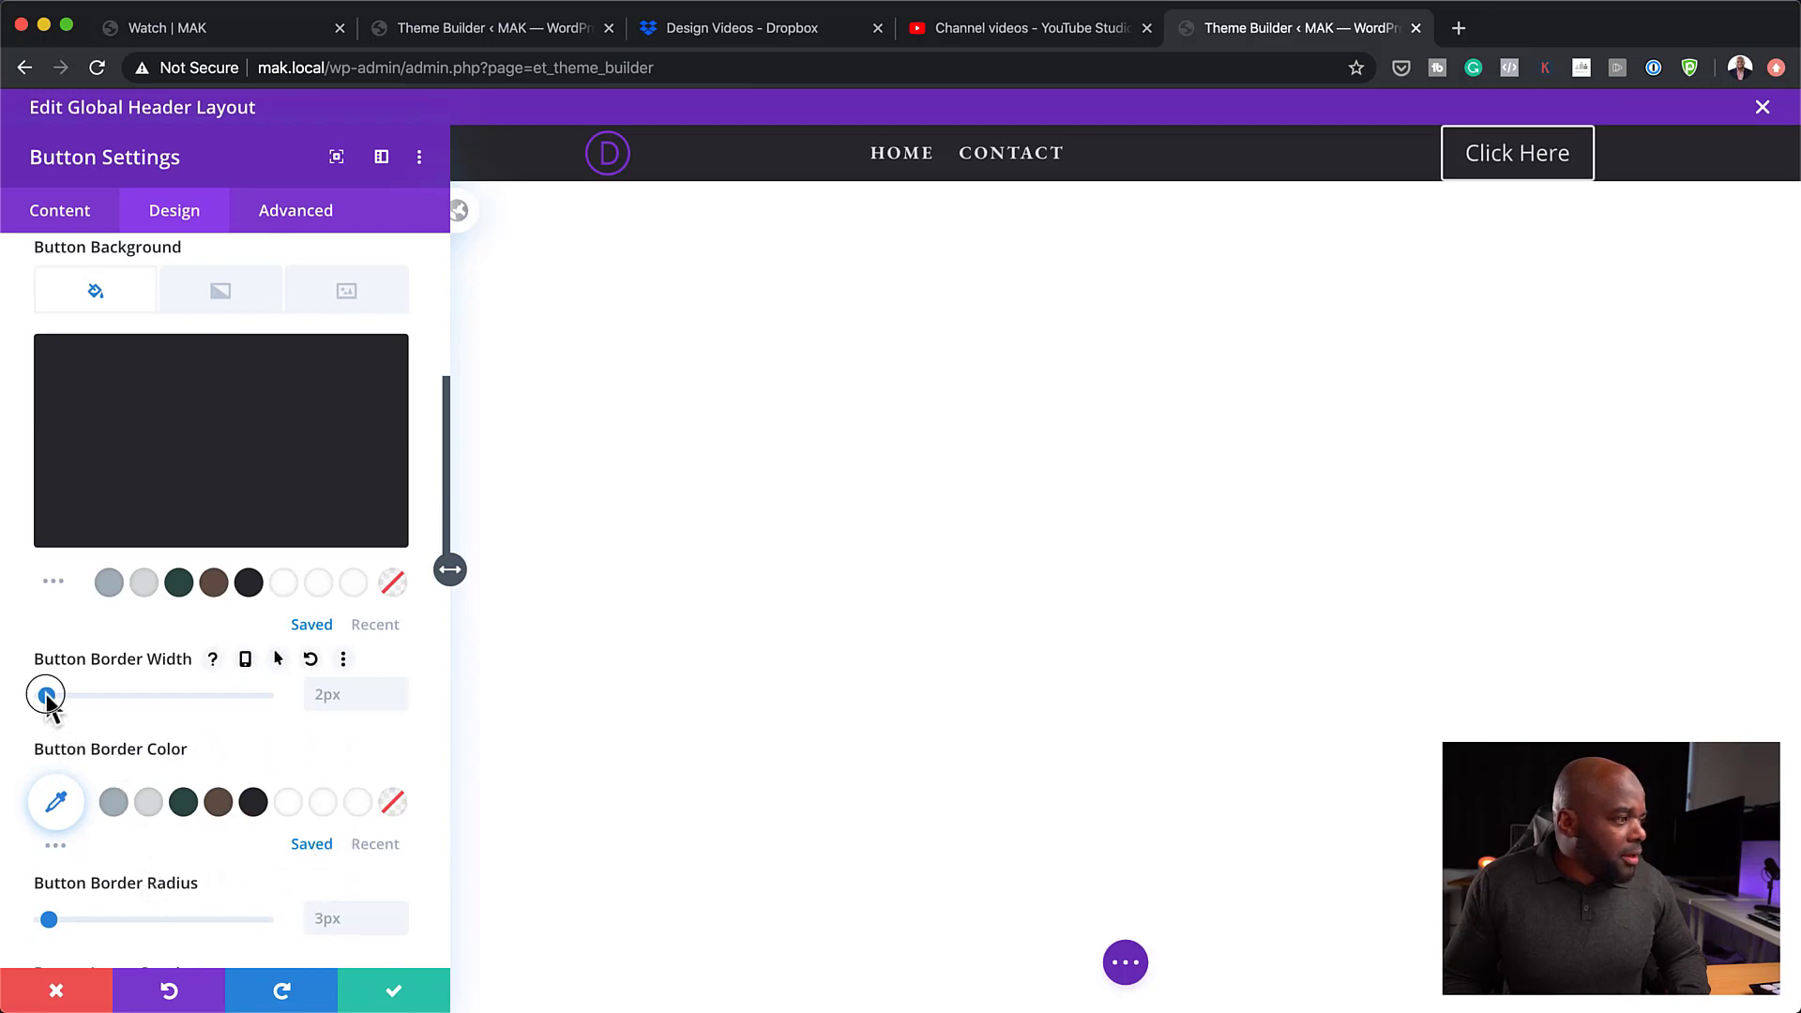
{"action": "left_click_drag", "start_coordinate": [45, 694], "coordinate": [18, 700]}
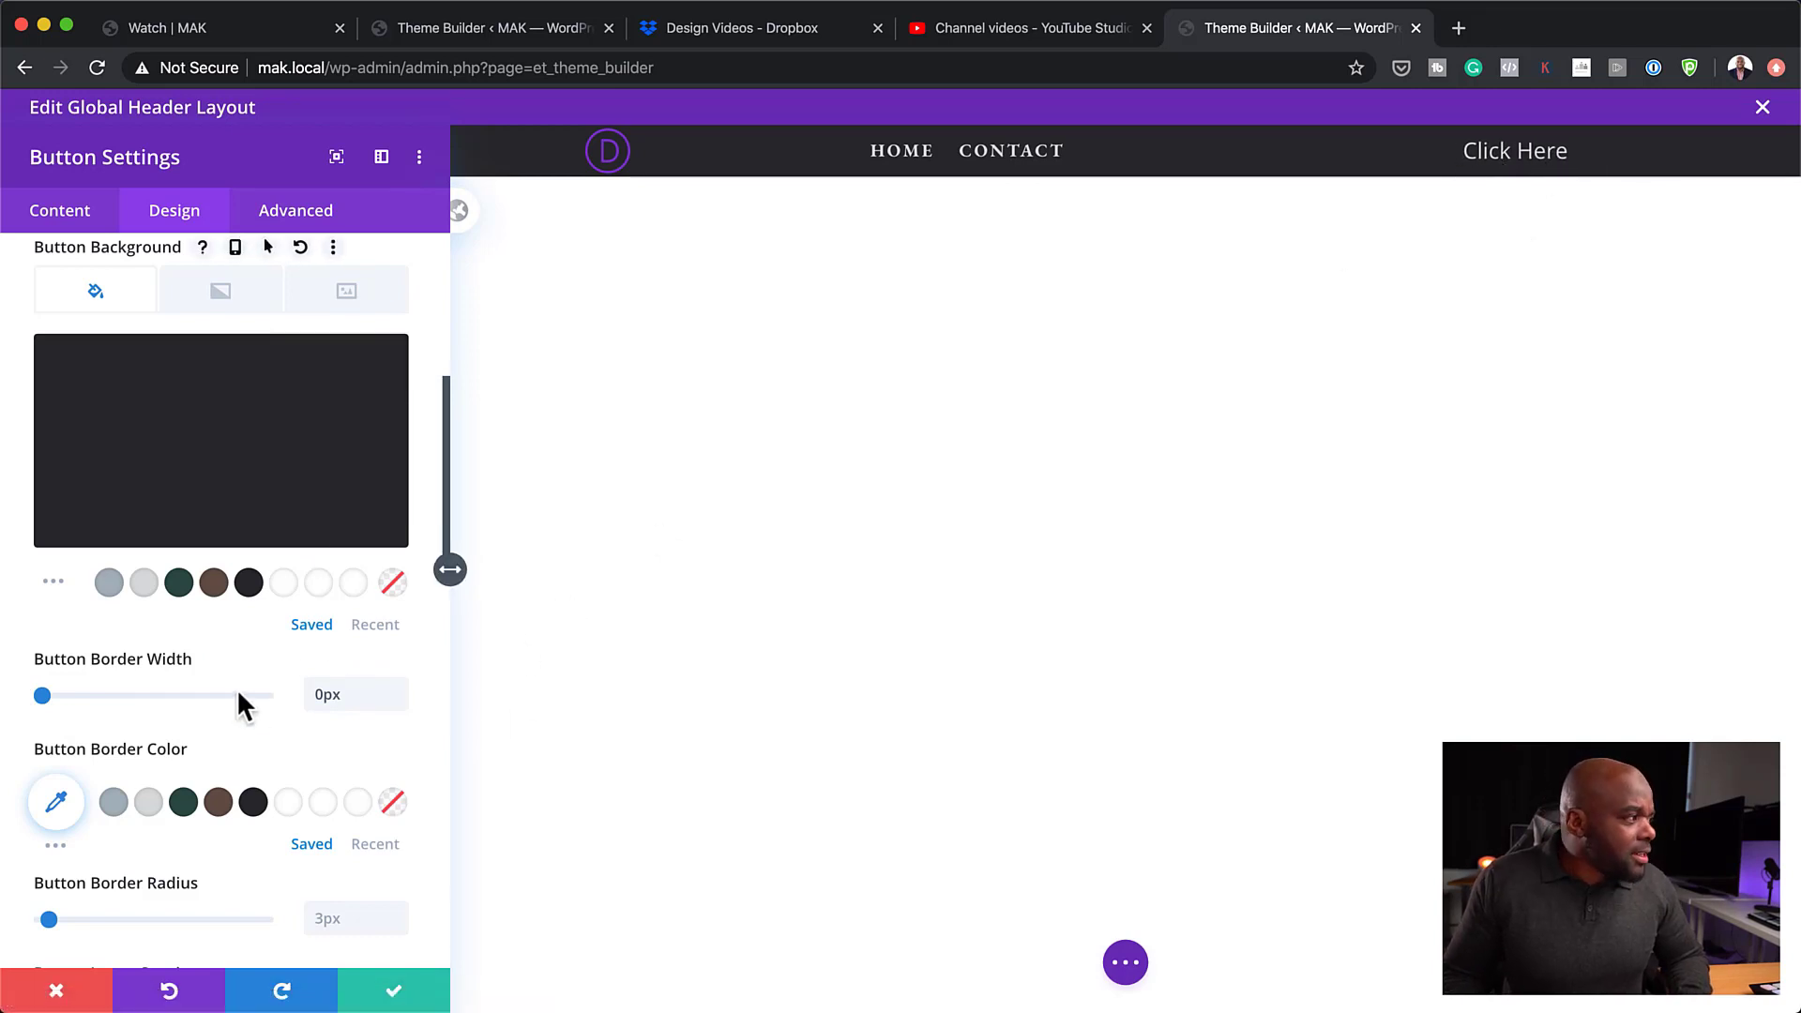
{"action": "scroll", "coordinate": [337, 674], "scroll_direction": "up", "scroll_amount": 3}
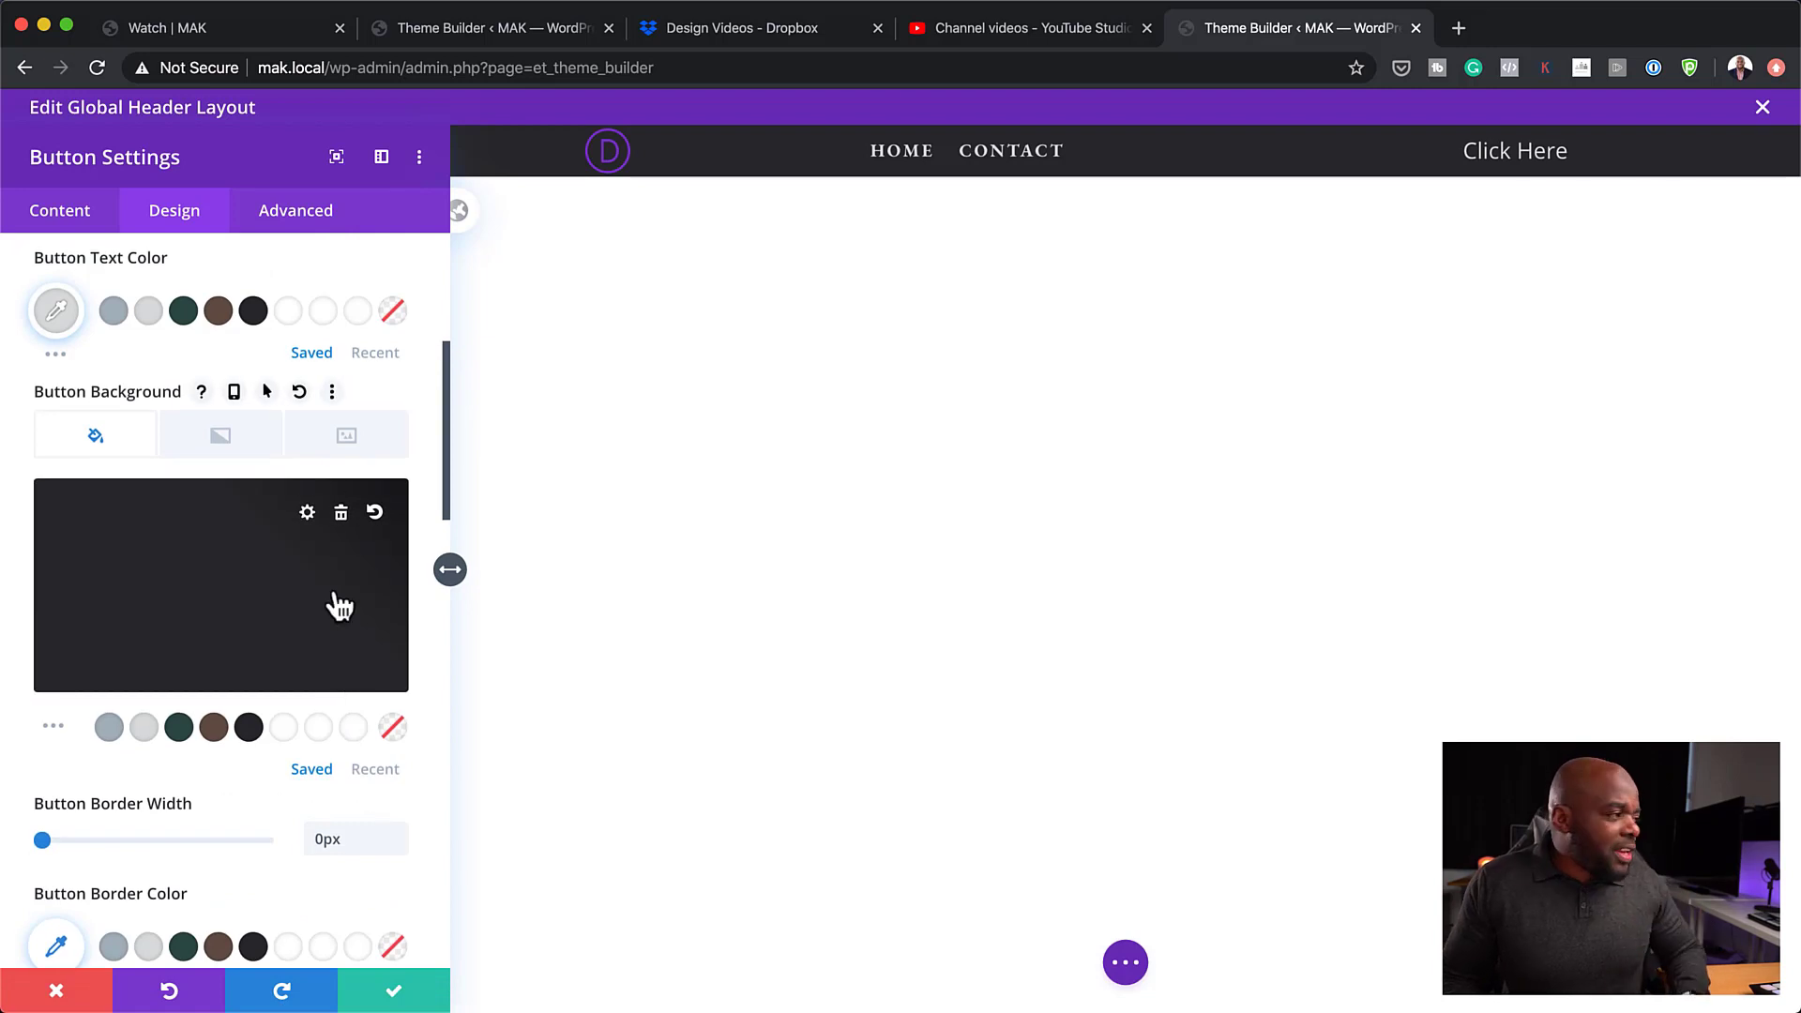
- Set the header button's font to EB Garamond and save the button settings
{"action": "scroll", "coordinate": [353, 554], "scroll_direction": "up", "scroll_amount": 1}
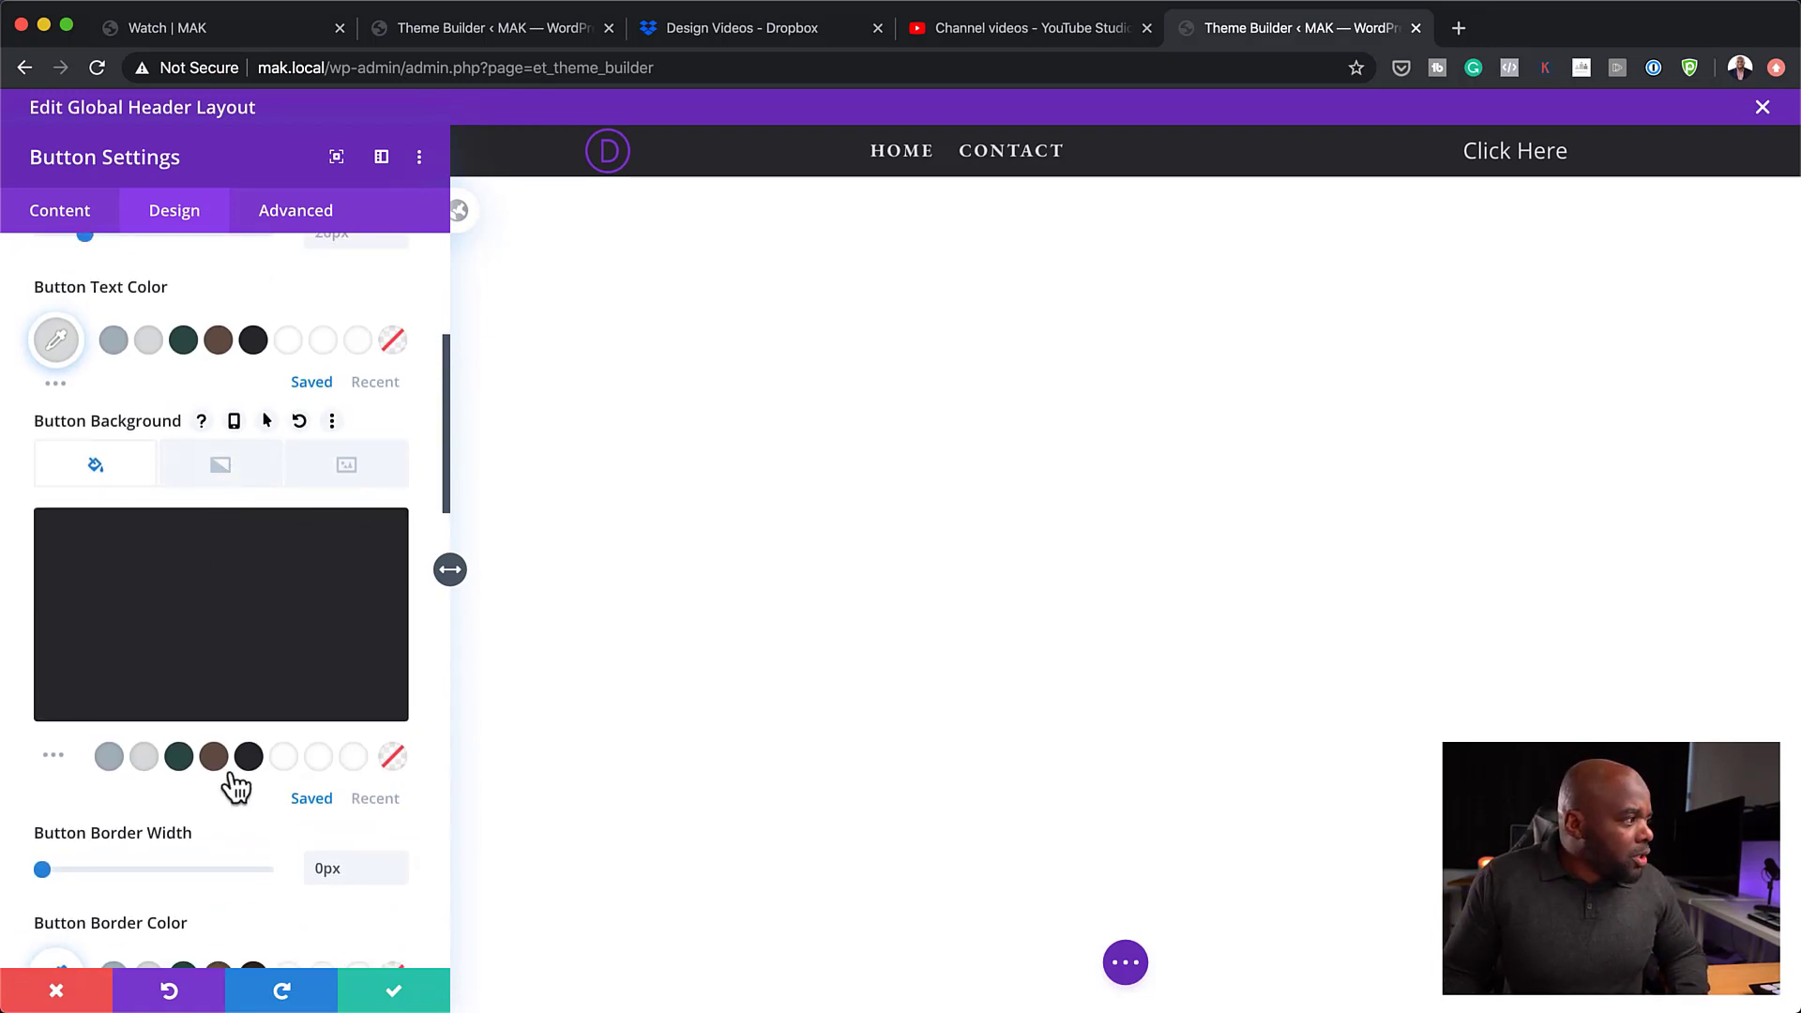
{"action": "scroll", "coordinate": [317, 670], "scroll_direction": "up", "scroll_amount": 1}
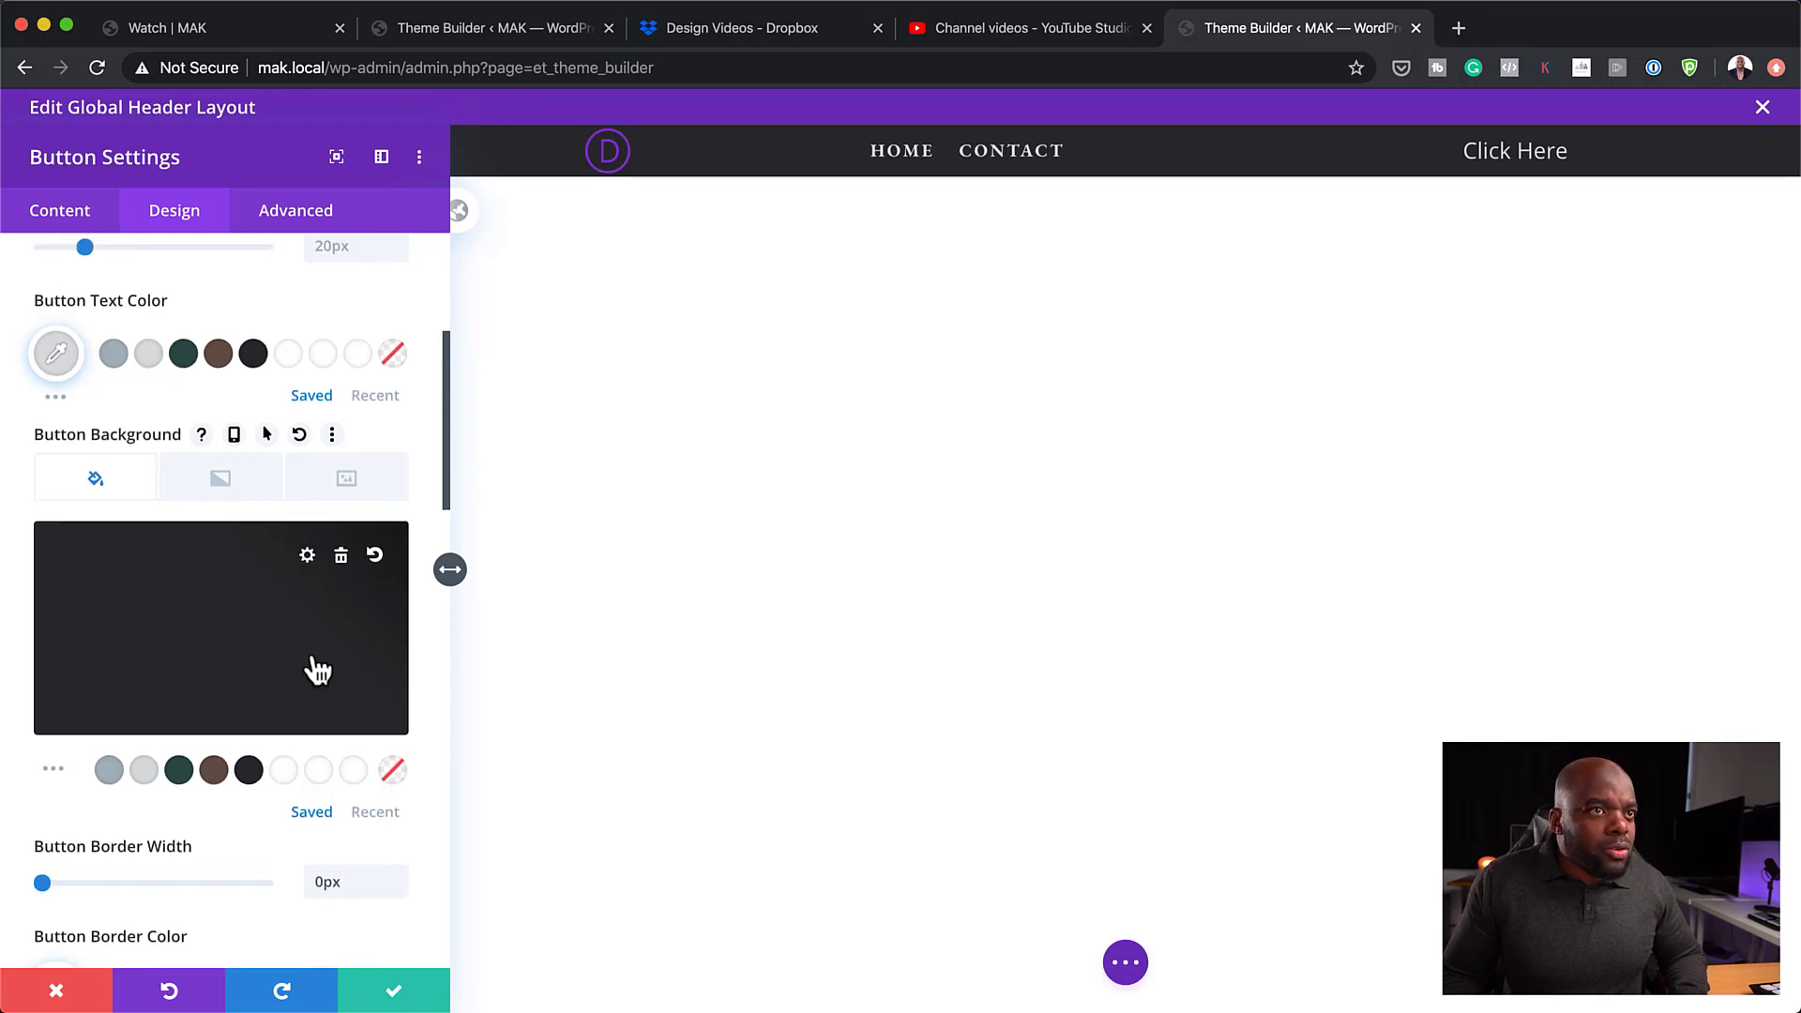
{"action": "scroll", "coordinate": [317, 668], "scroll_direction": "down", "scroll_amount": 10}
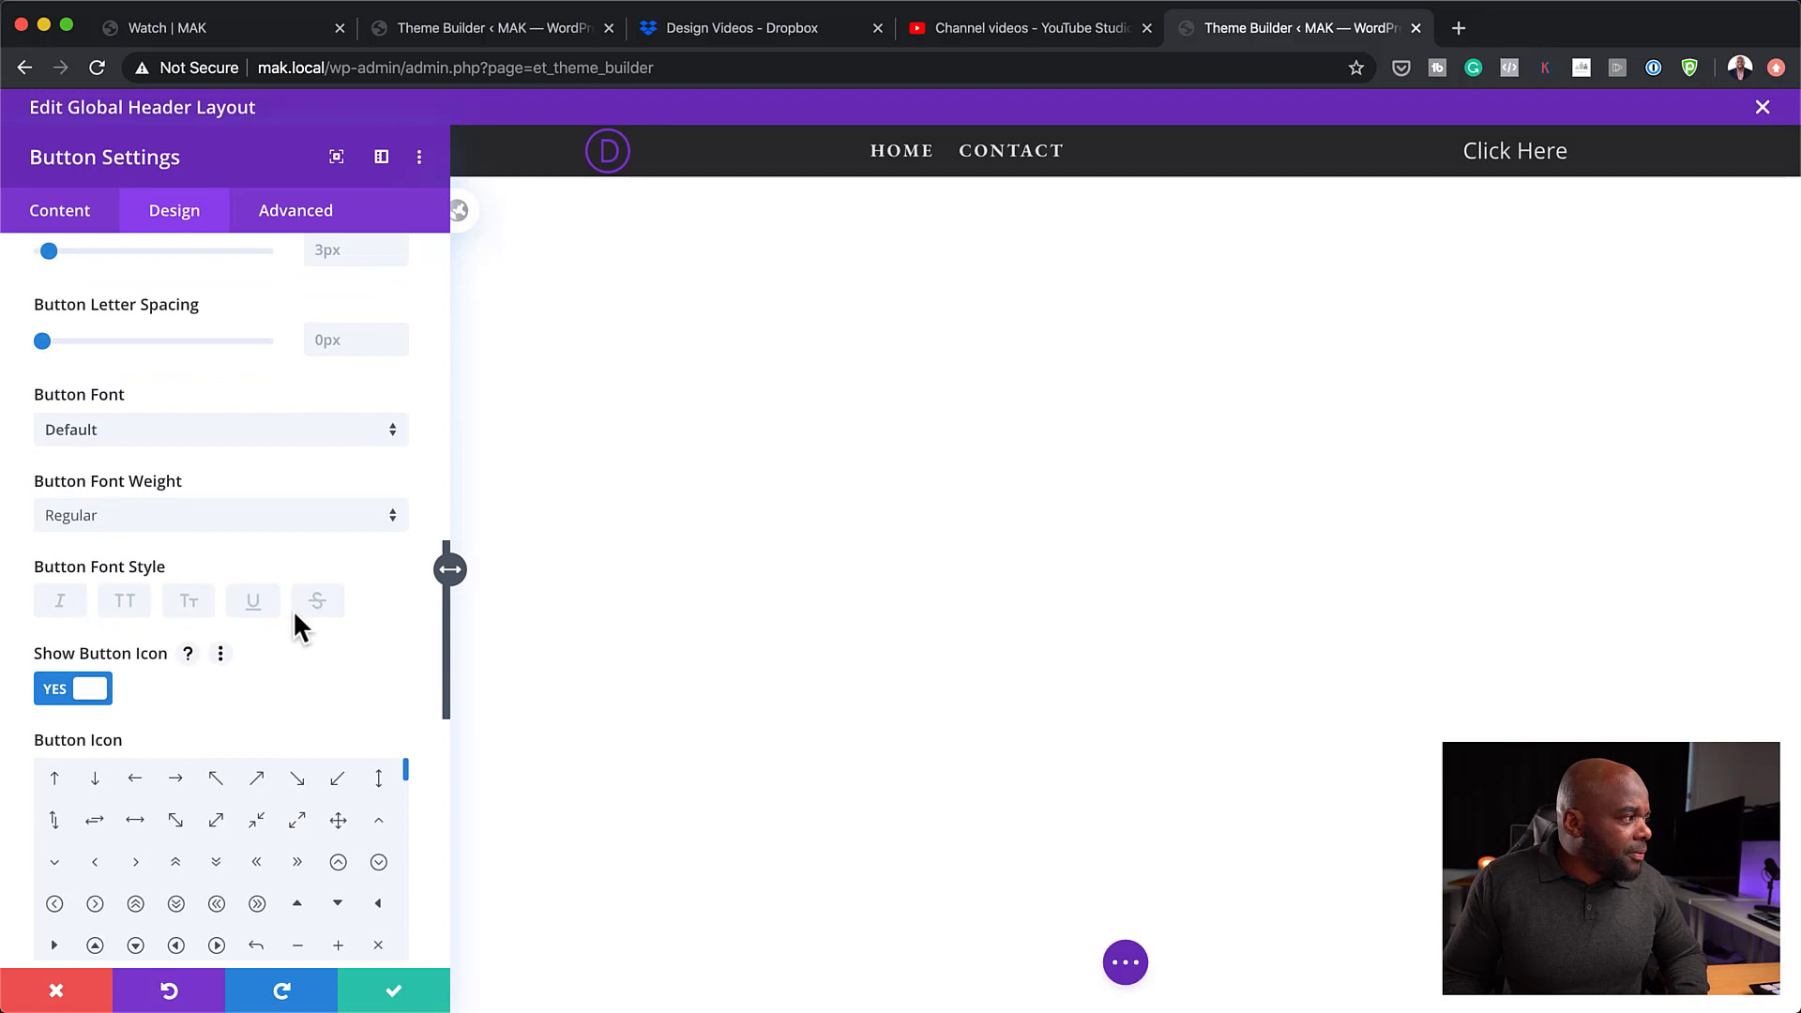
{"action": "left_click", "coordinate": [223, 438]}
{"action": "left_click", "coordinate": [206, 309]}
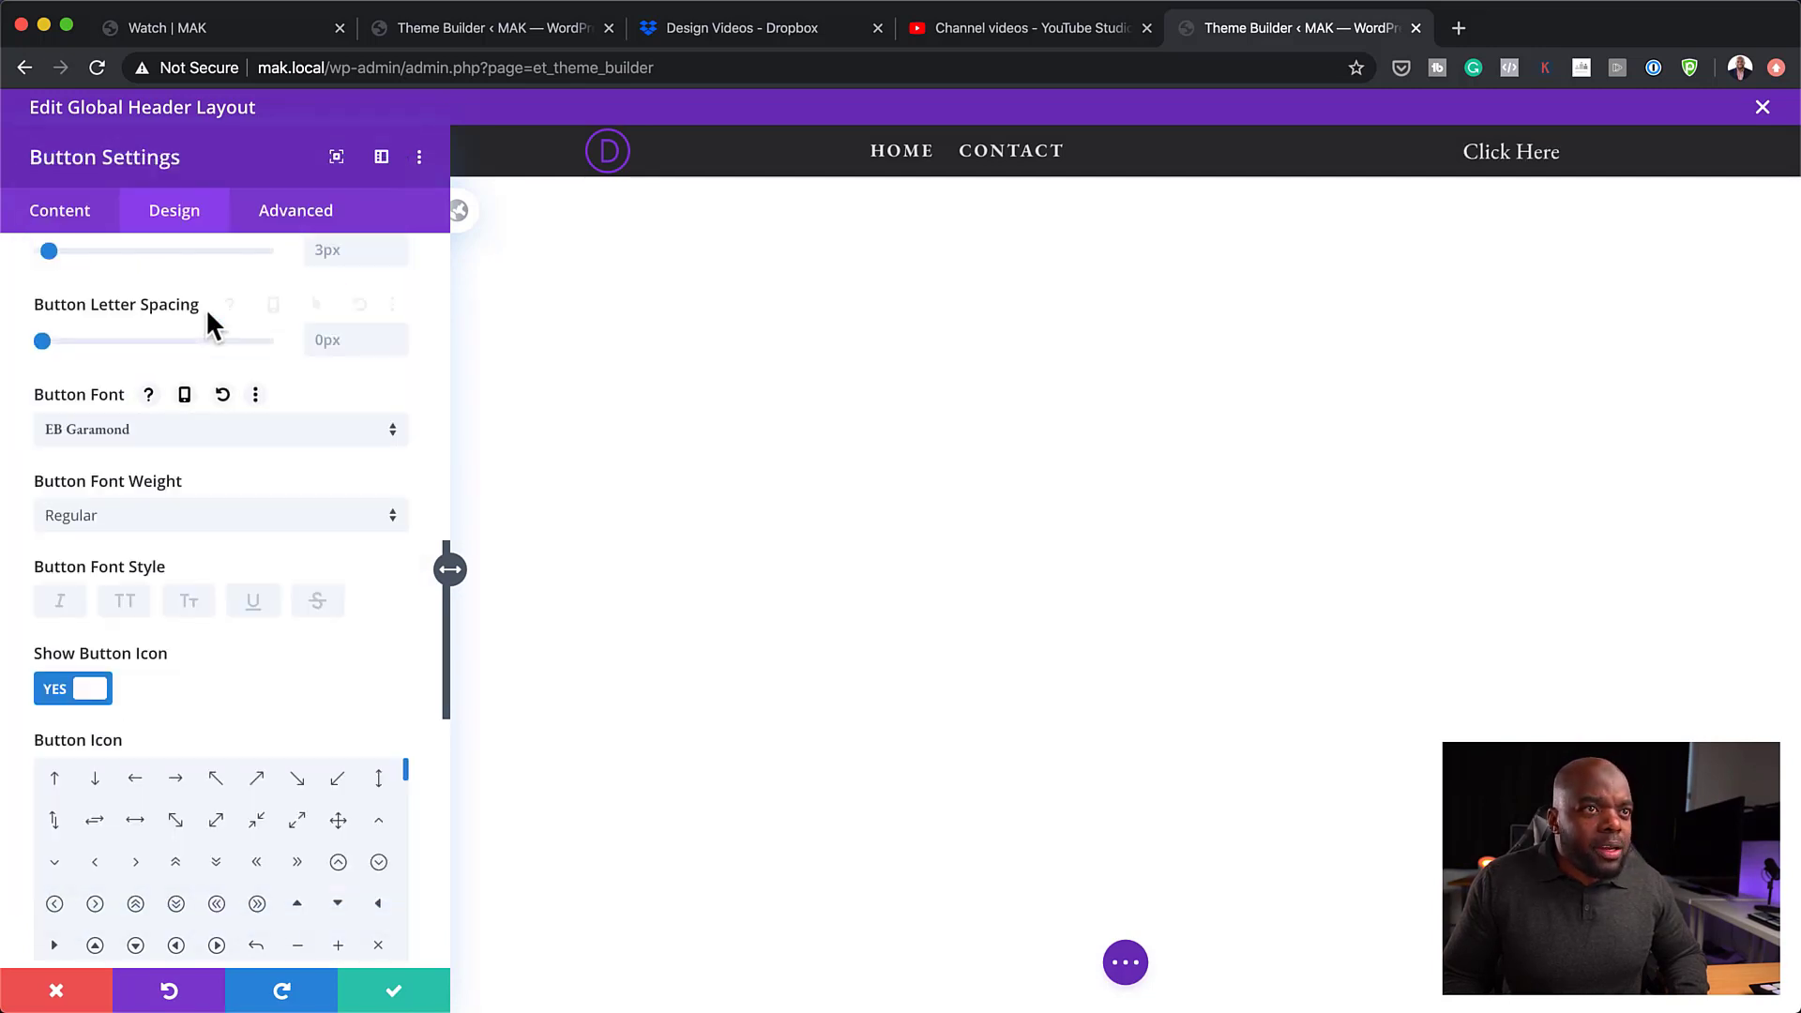
{"action": "left_click", "coordinate": [397, 992]}
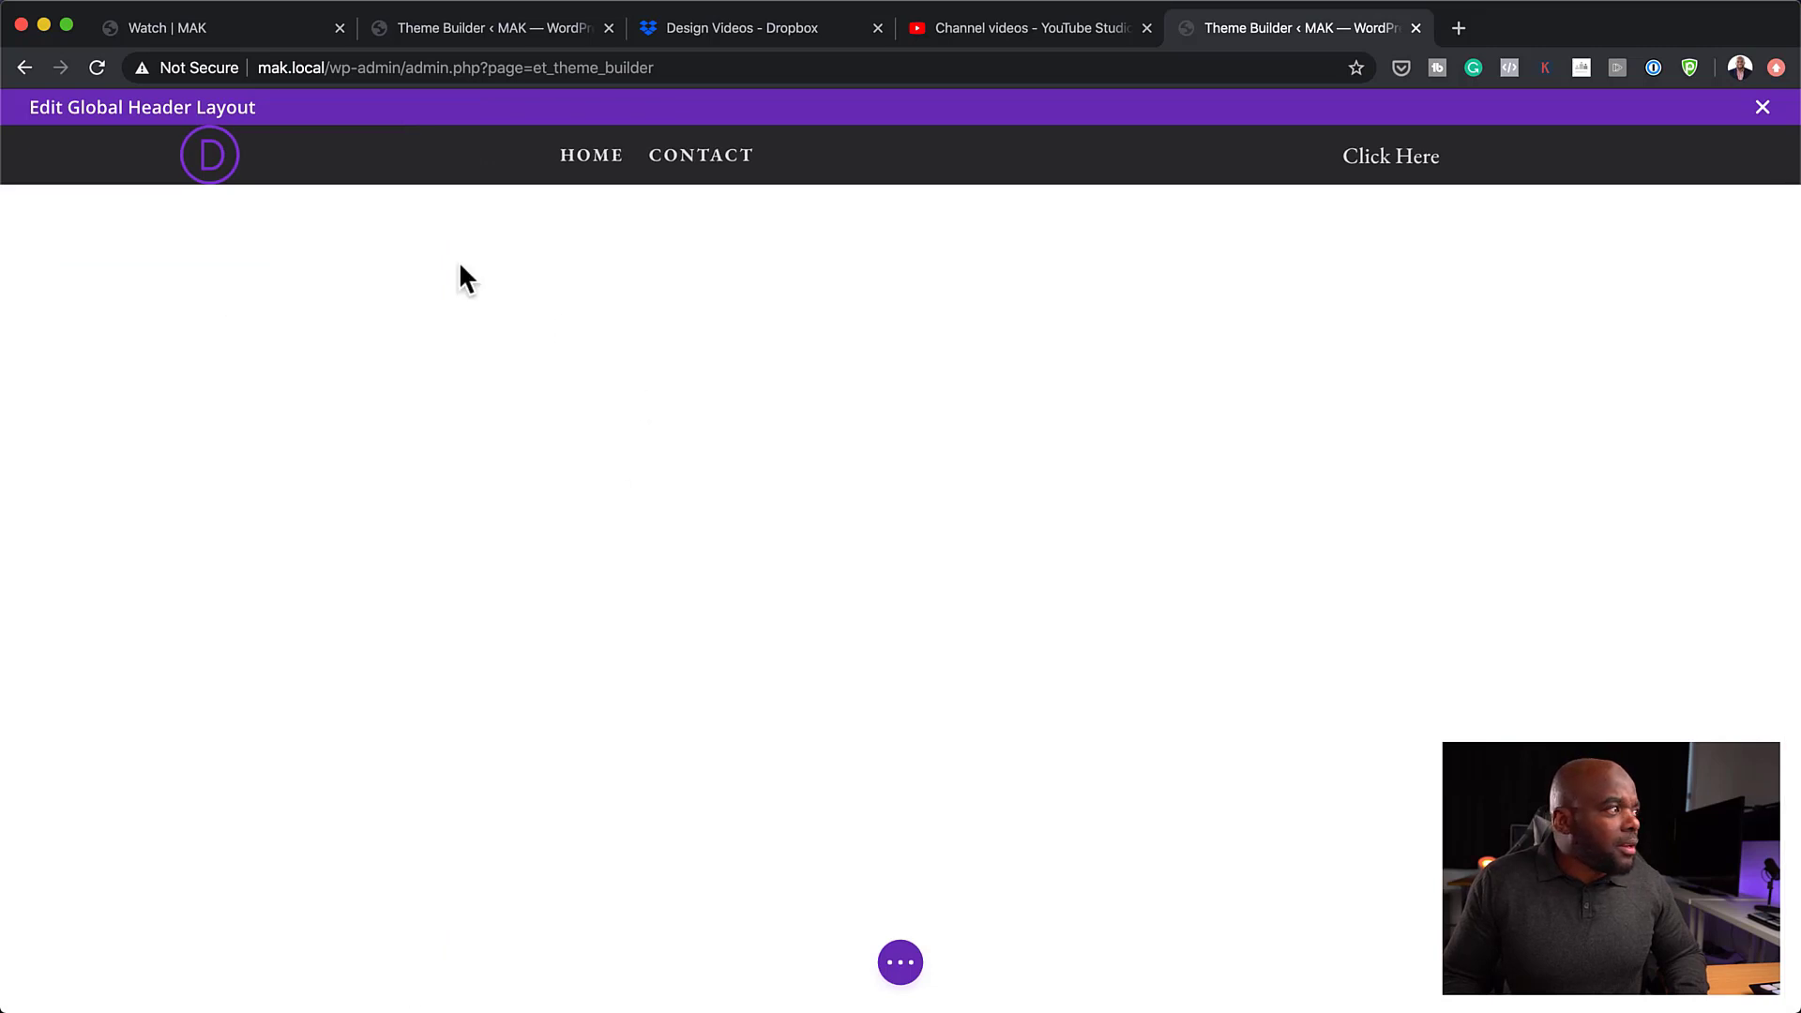
- Set the header section's linked top and bottom padding to 1vw and save the section settings
{"action": "mouse_move", "coordinate": [183, 155]}
{"action": "mouse_move", "coordinate": [836, 161]}
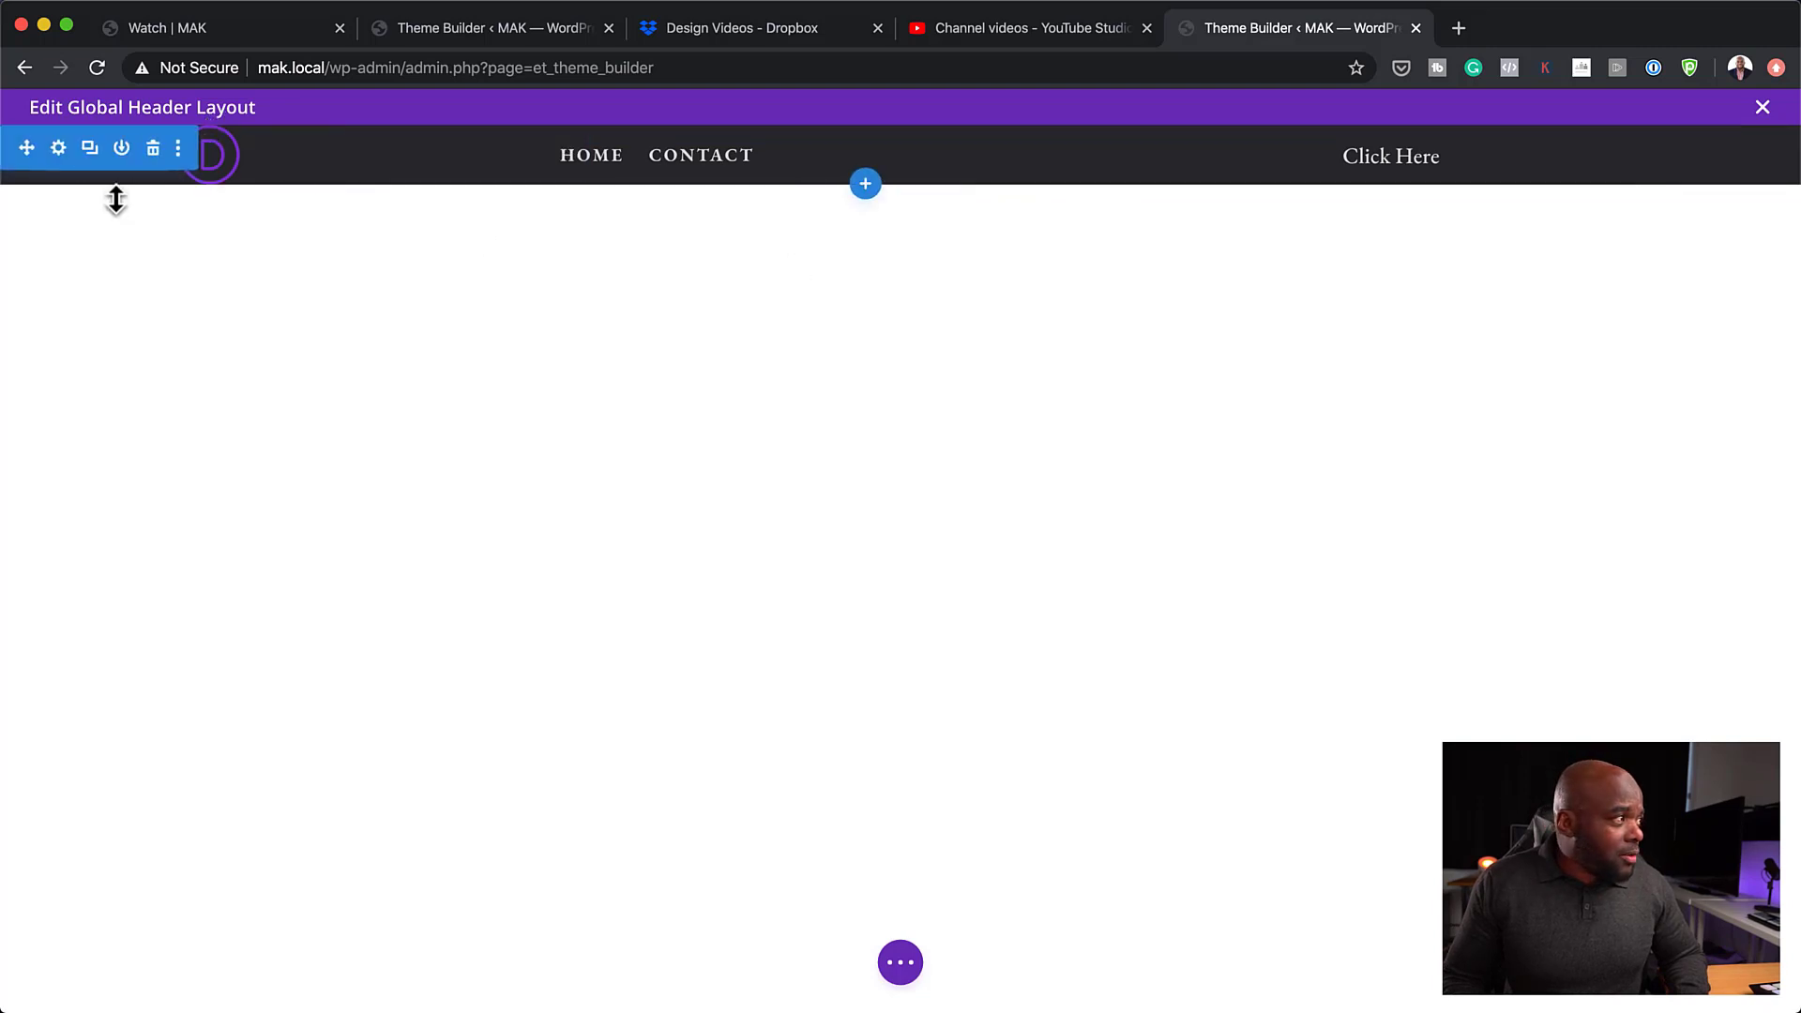
{"action": "left_click", "coordinate": [58, 147]}
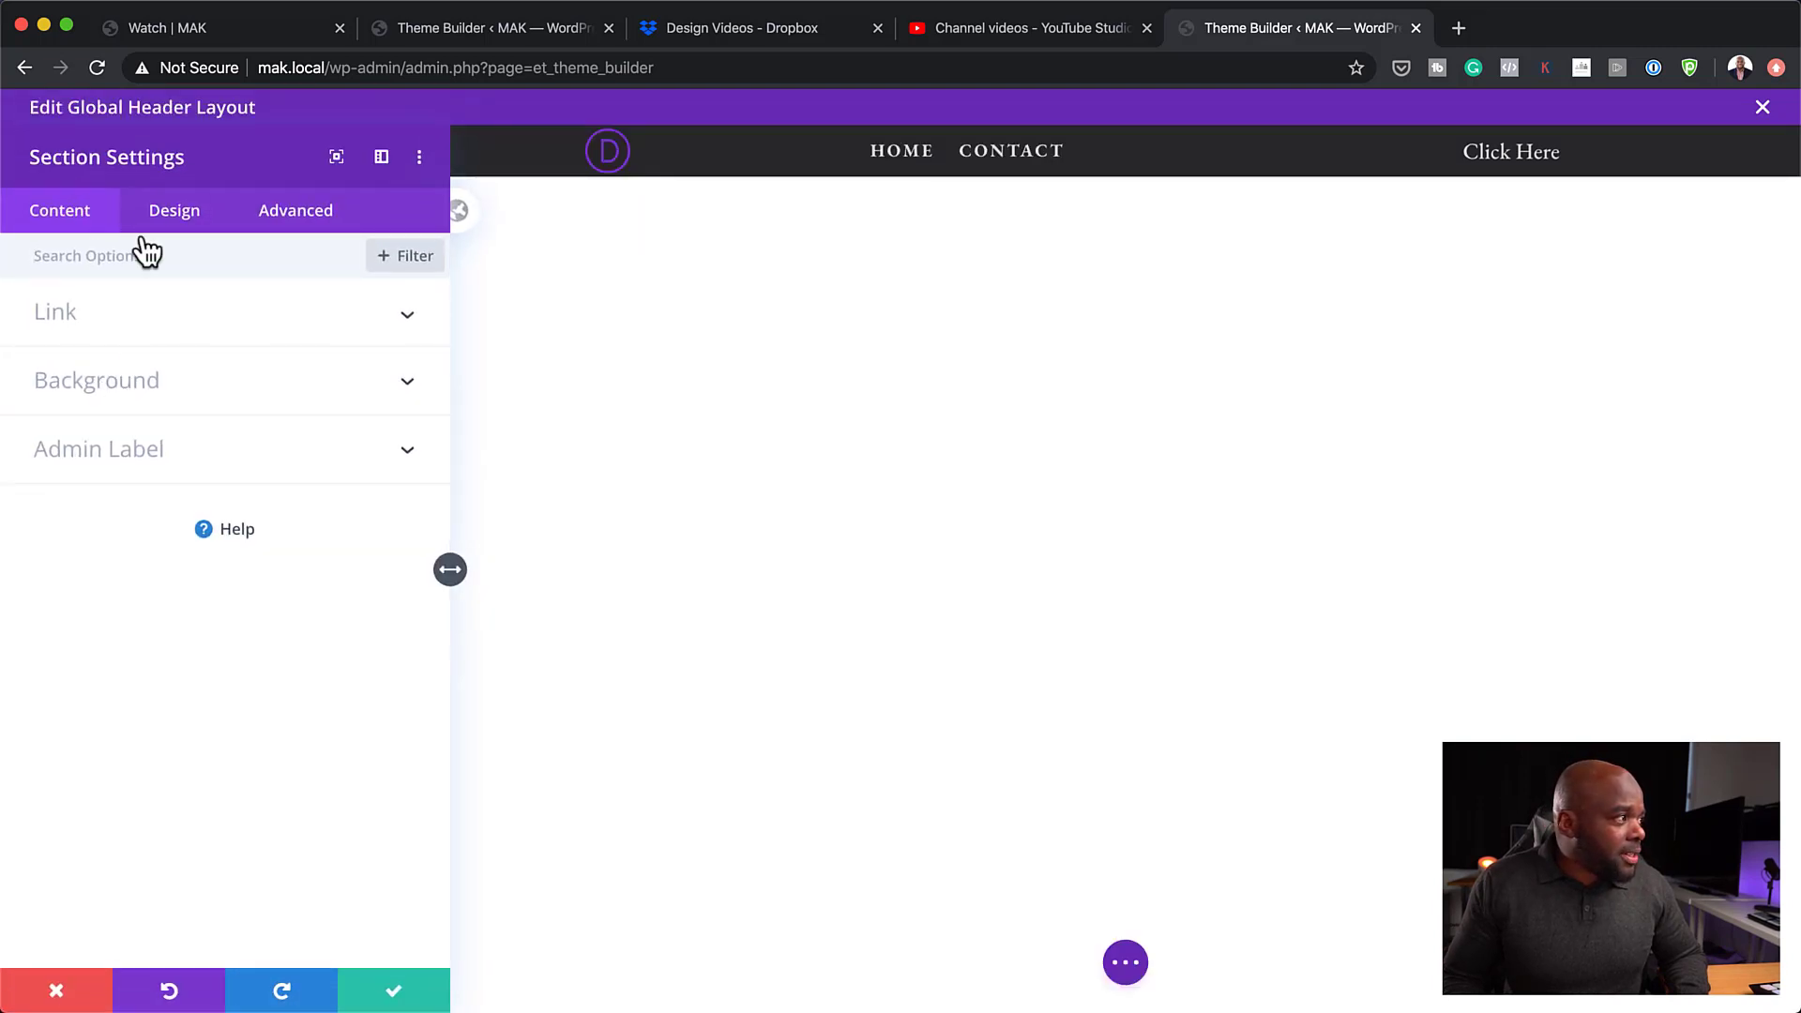
{"action": "left_click", "coordinate": [169, 220]}
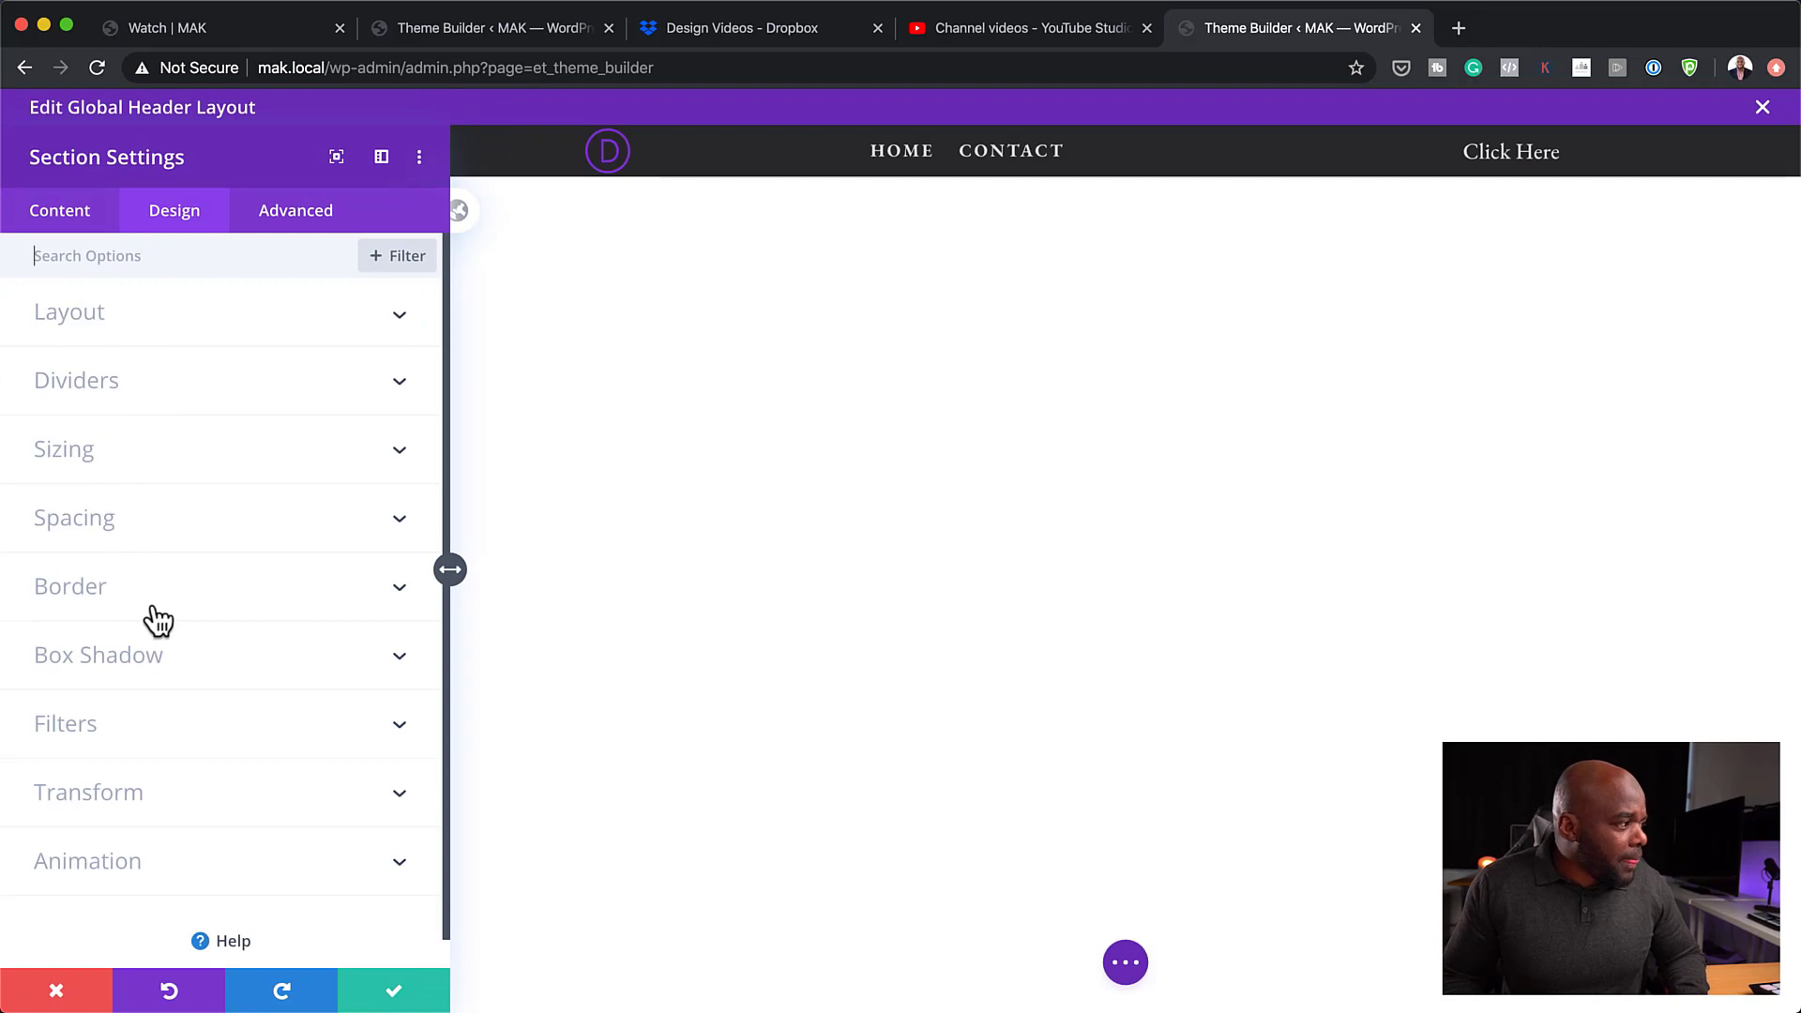
{"action": "left_click", "coordinate": [121, 527]}
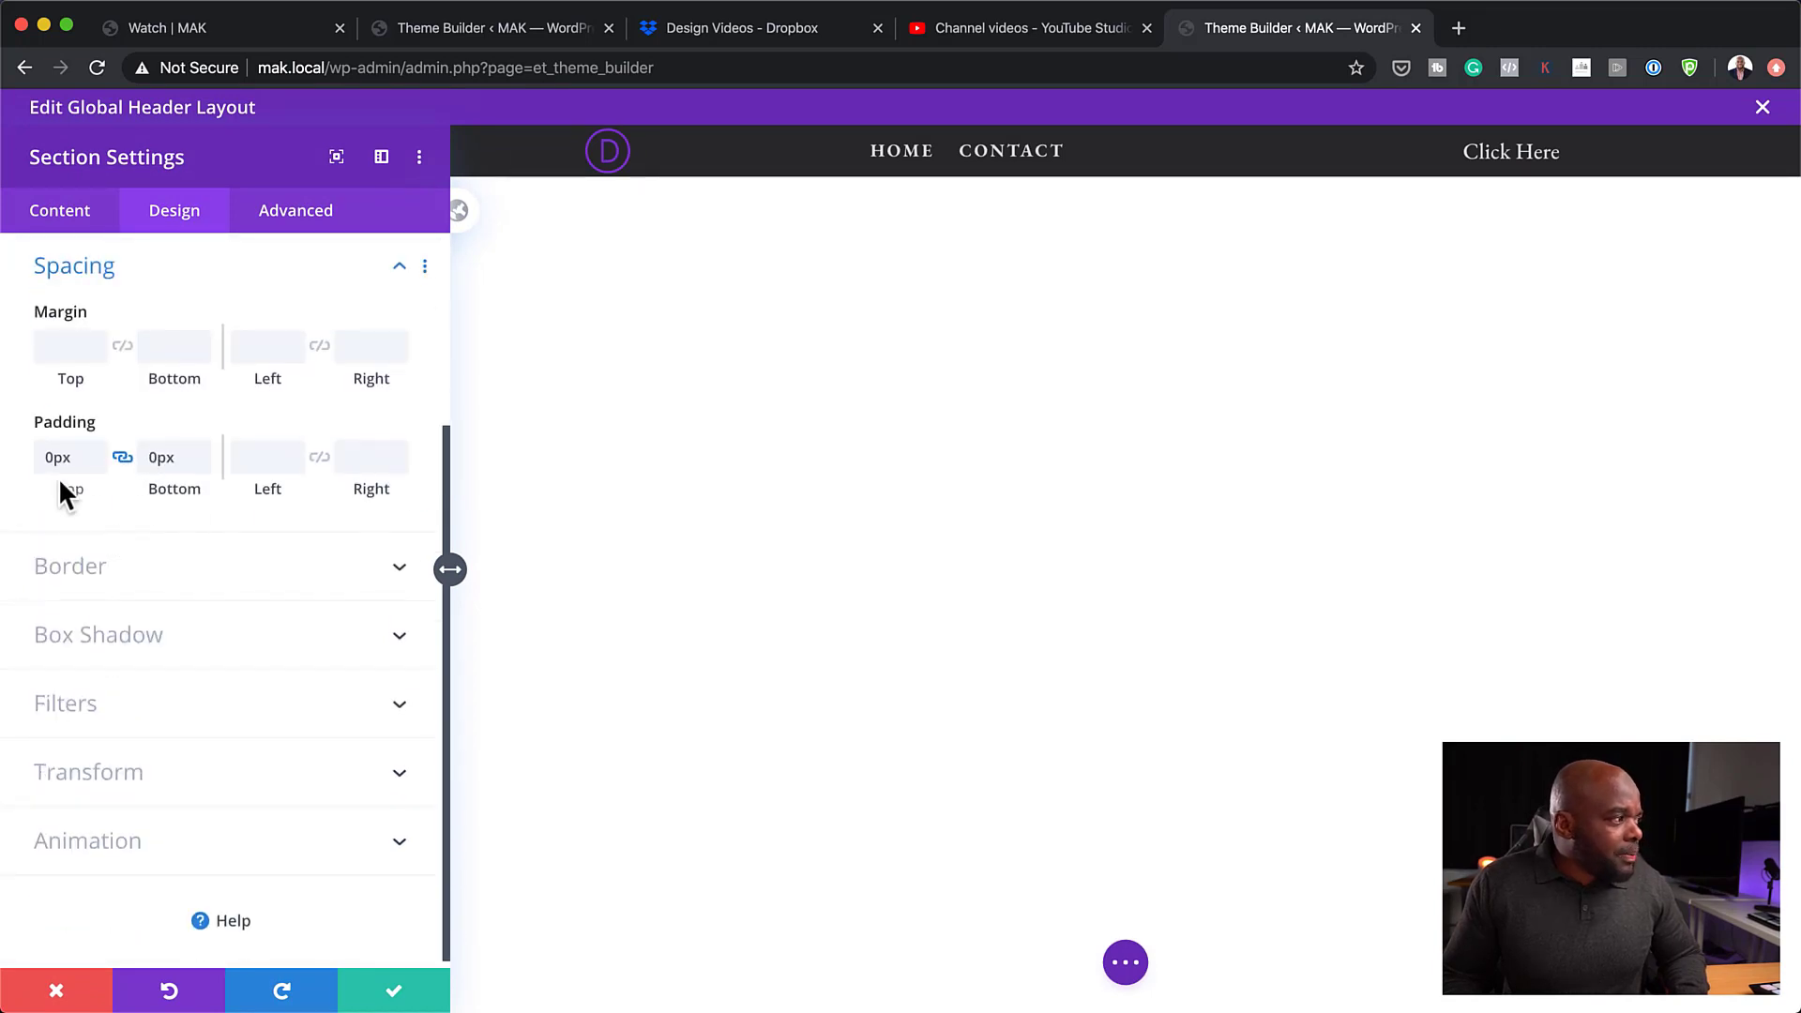
{"action": "left_click_drag", "start_coordinate": [75, 458], "coordinate": [3, 471]}
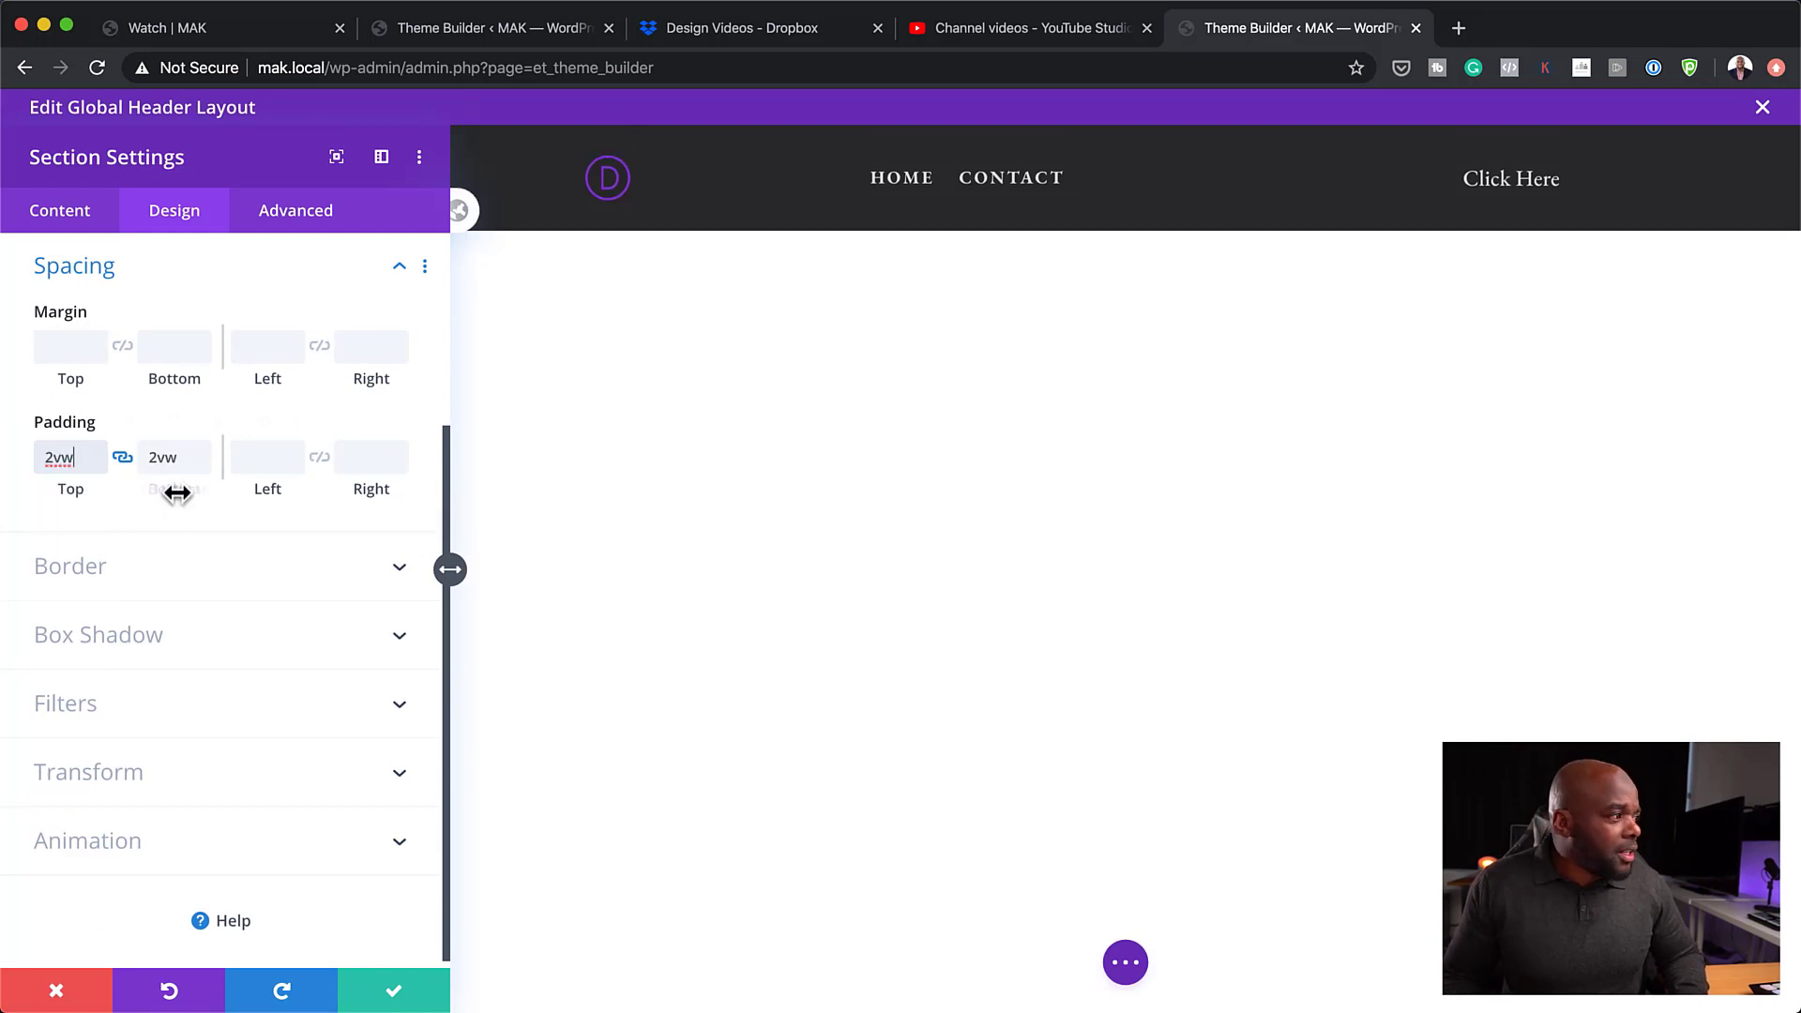
{"action": "left_click", "coordinate": [200, 452]}
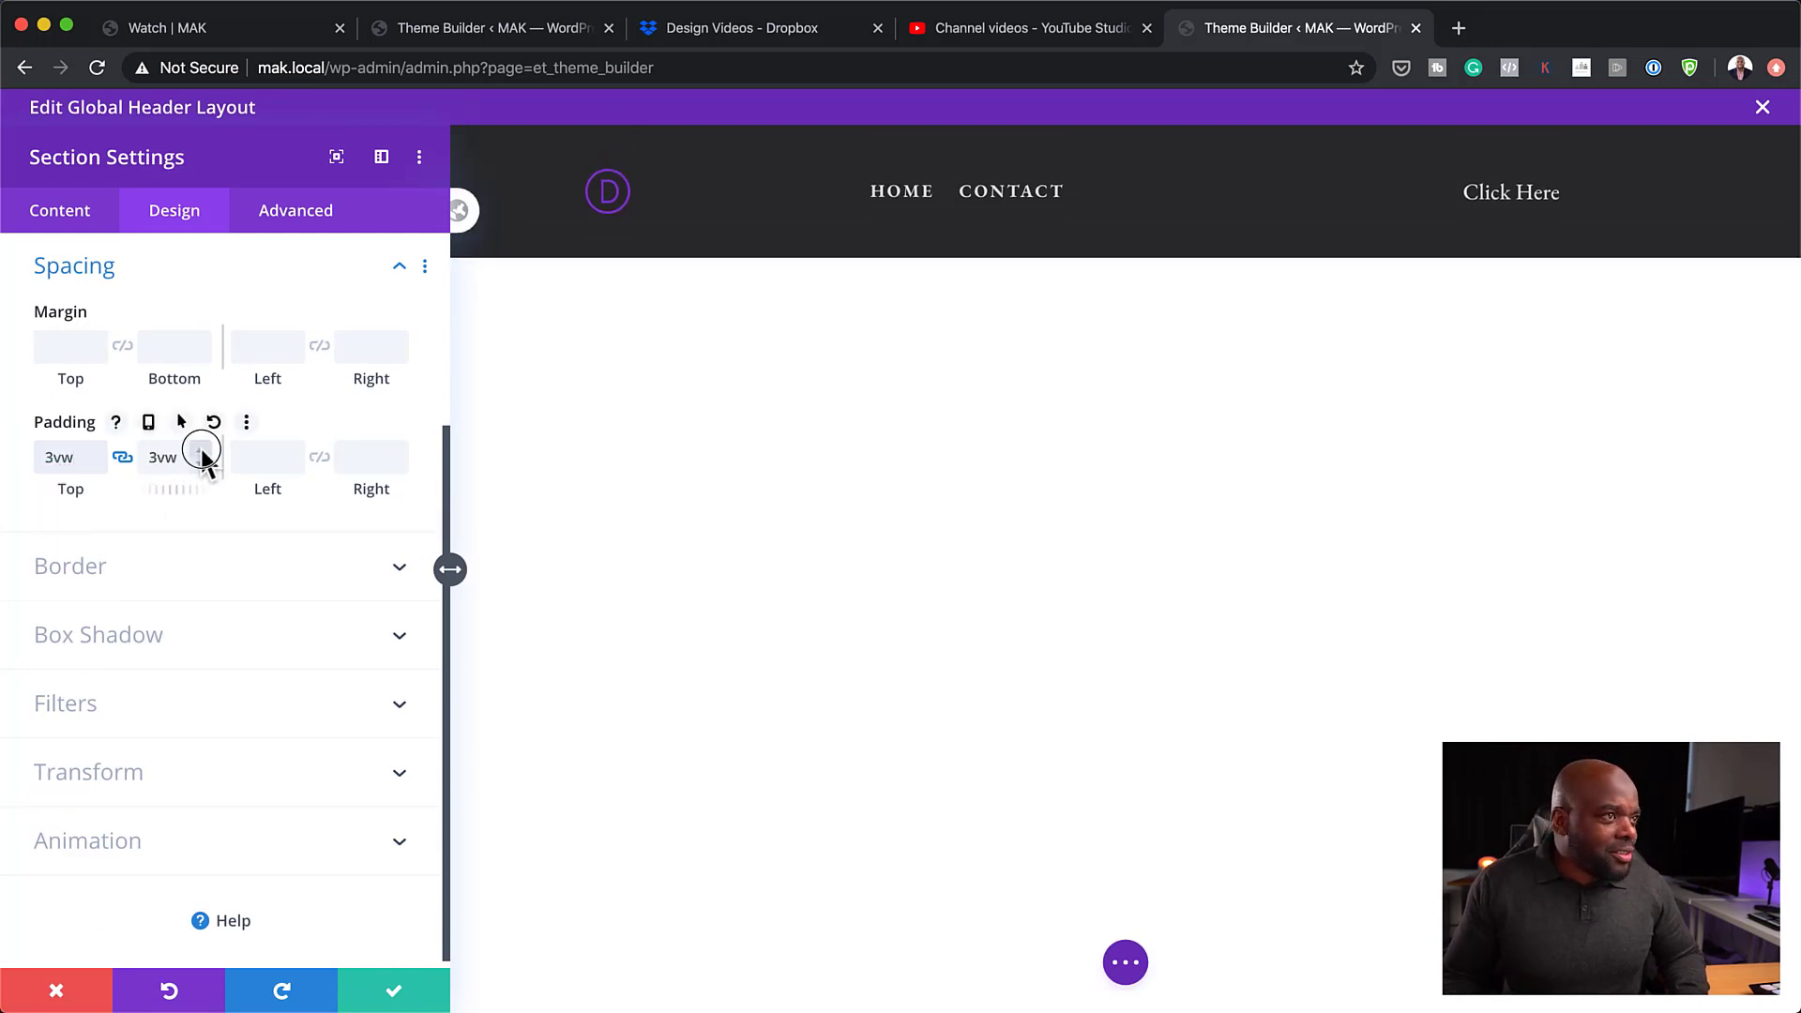
{"action": "left_click", "coordinate": [203, 444]}
{"action": "left_click", "coordinate": [201, 463]}
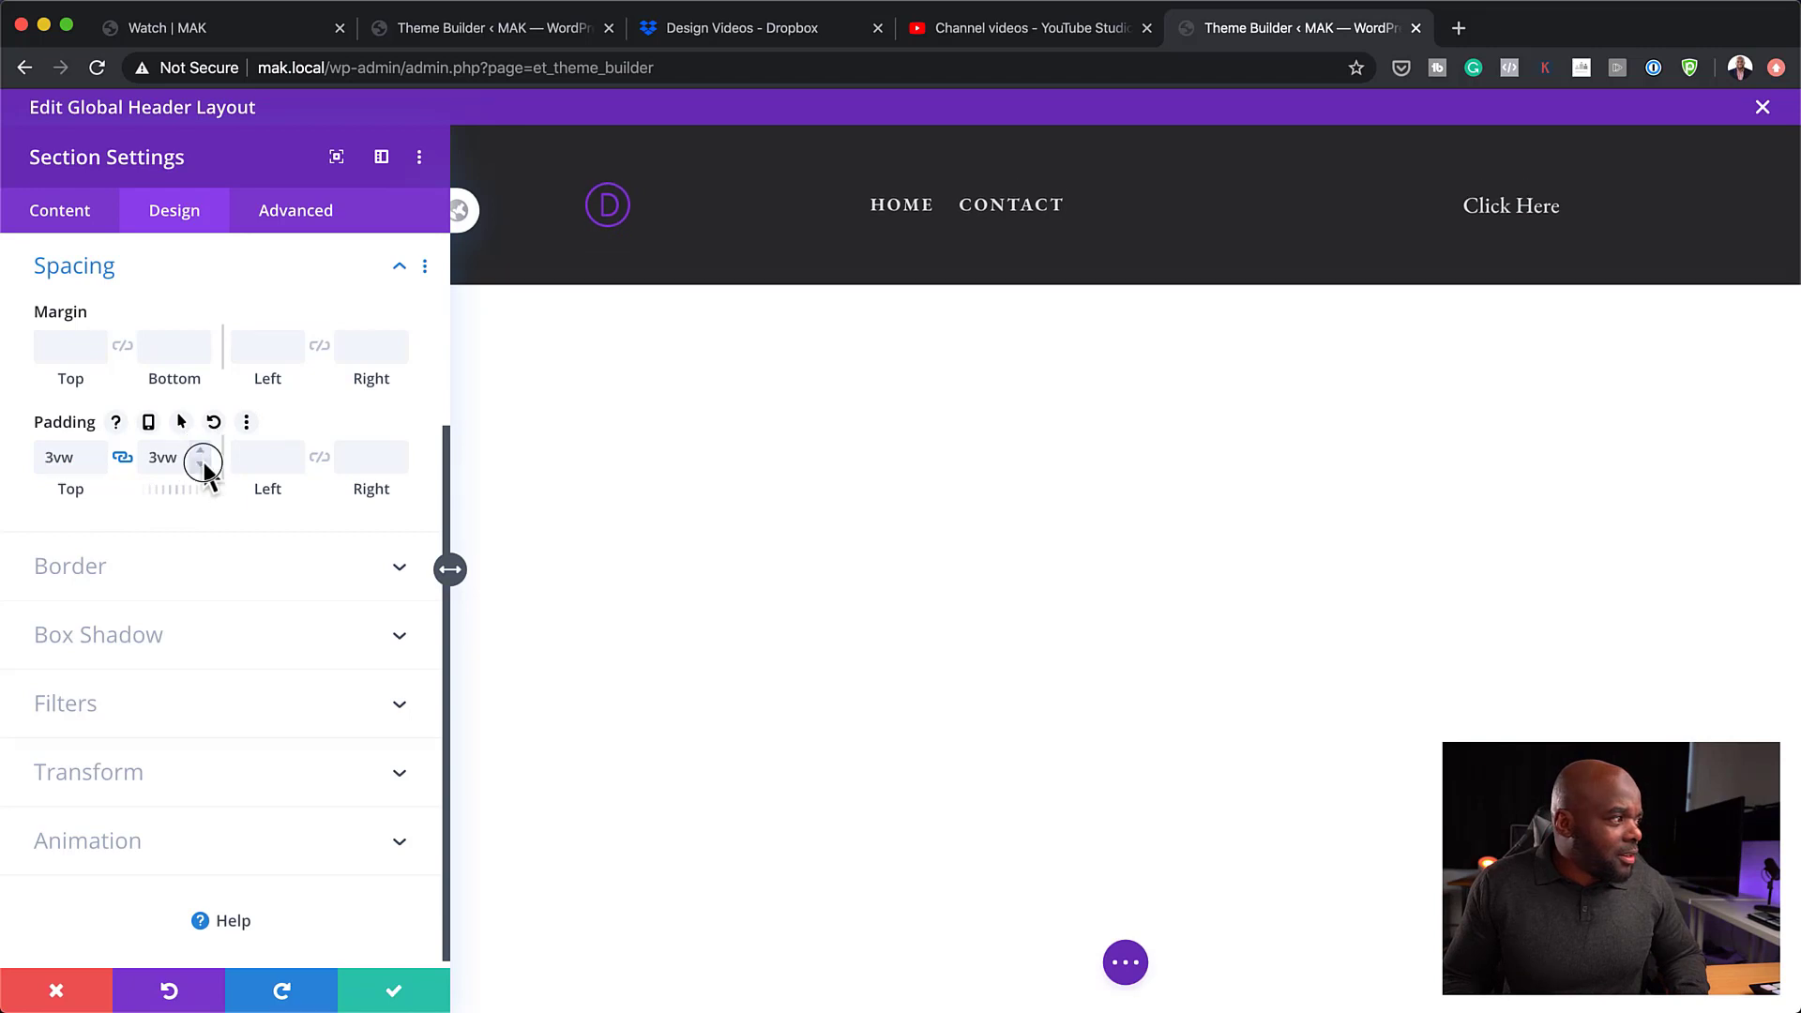
{"action": "left_click", "coordinate": [200, 462]}
{"action": "left_click", "coordinate": [200, 463]}
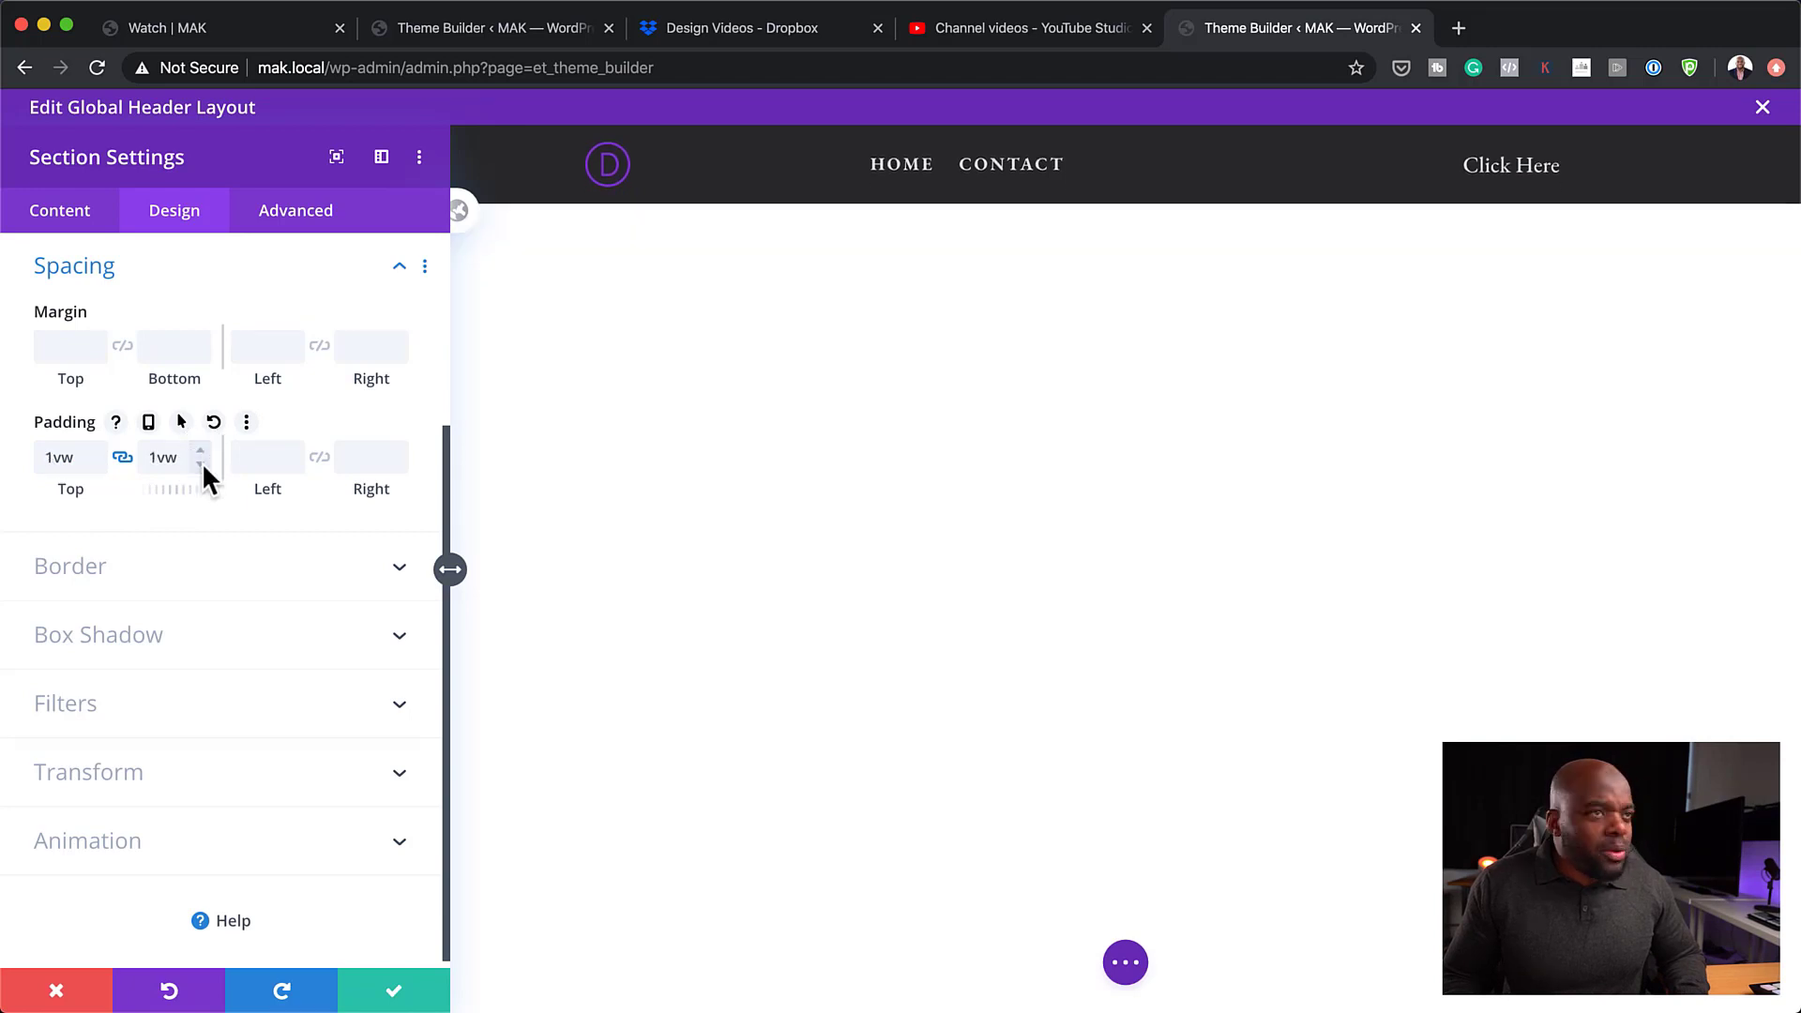
{"action": "left_click", "coordinate": [396, 996]}
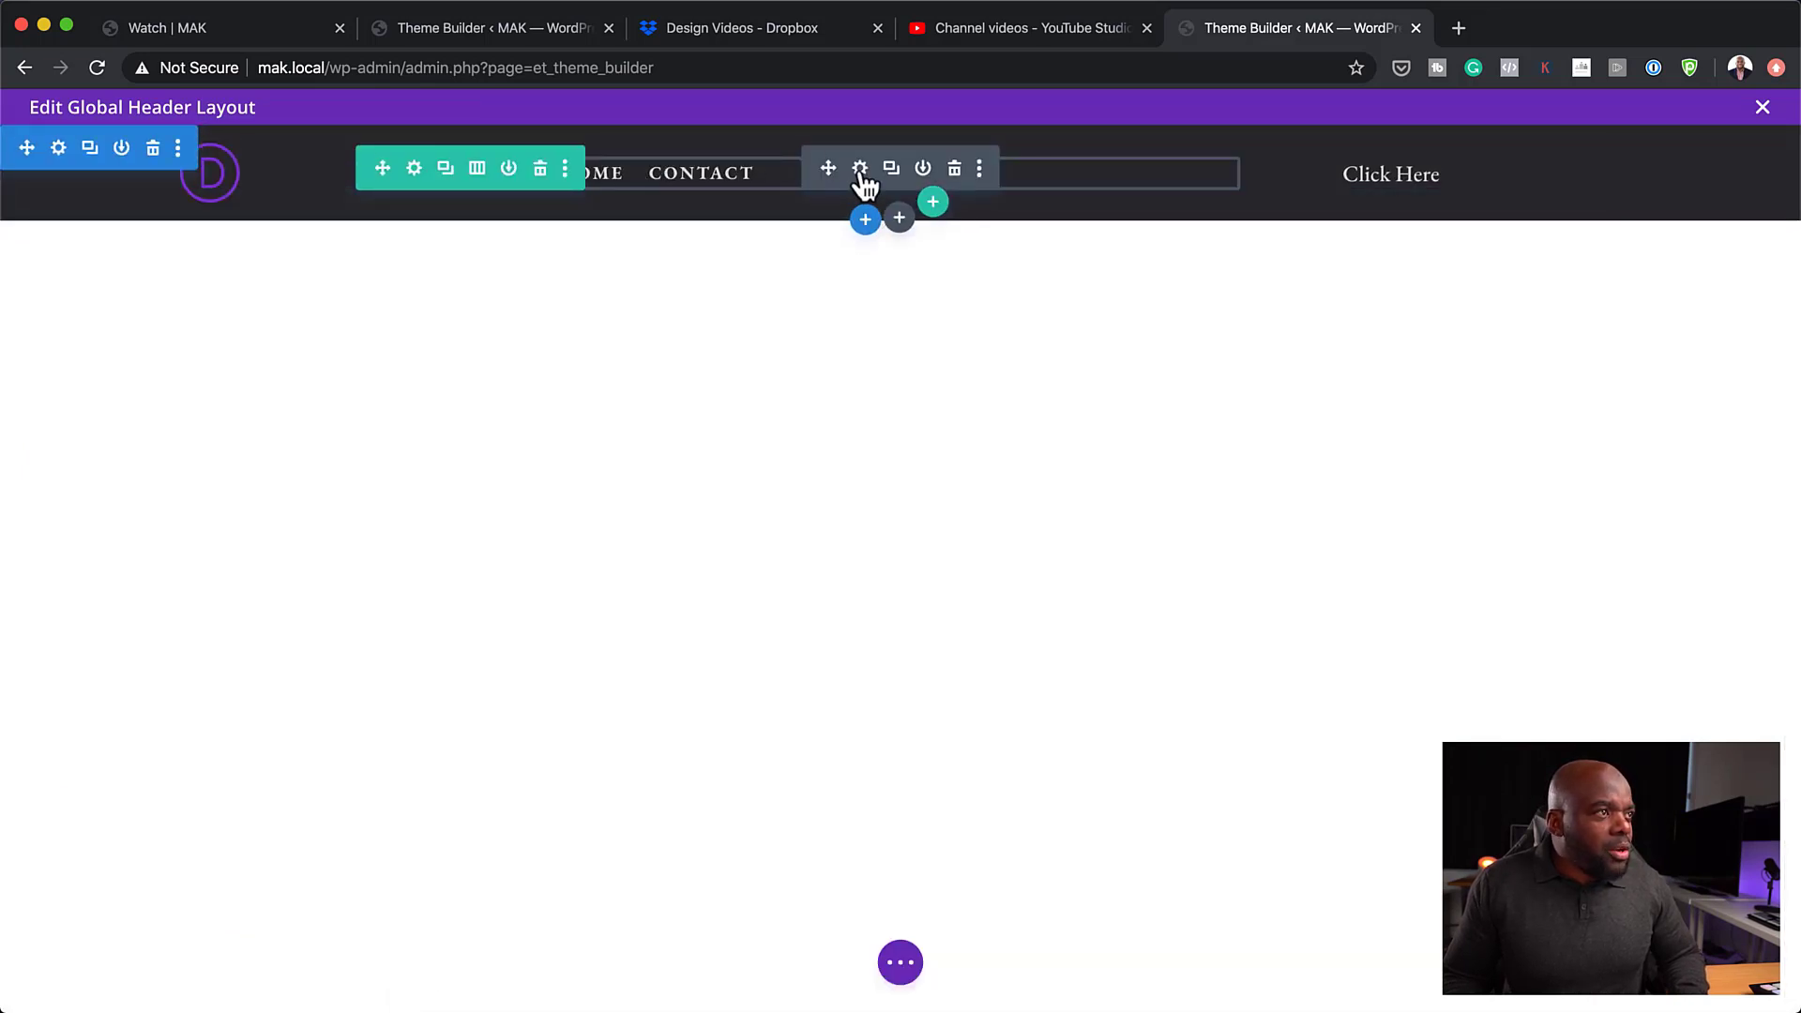
- Align the header menu's text to the right and save the menu settings
{"action": "left_click", "coordinate": [861, 169]}
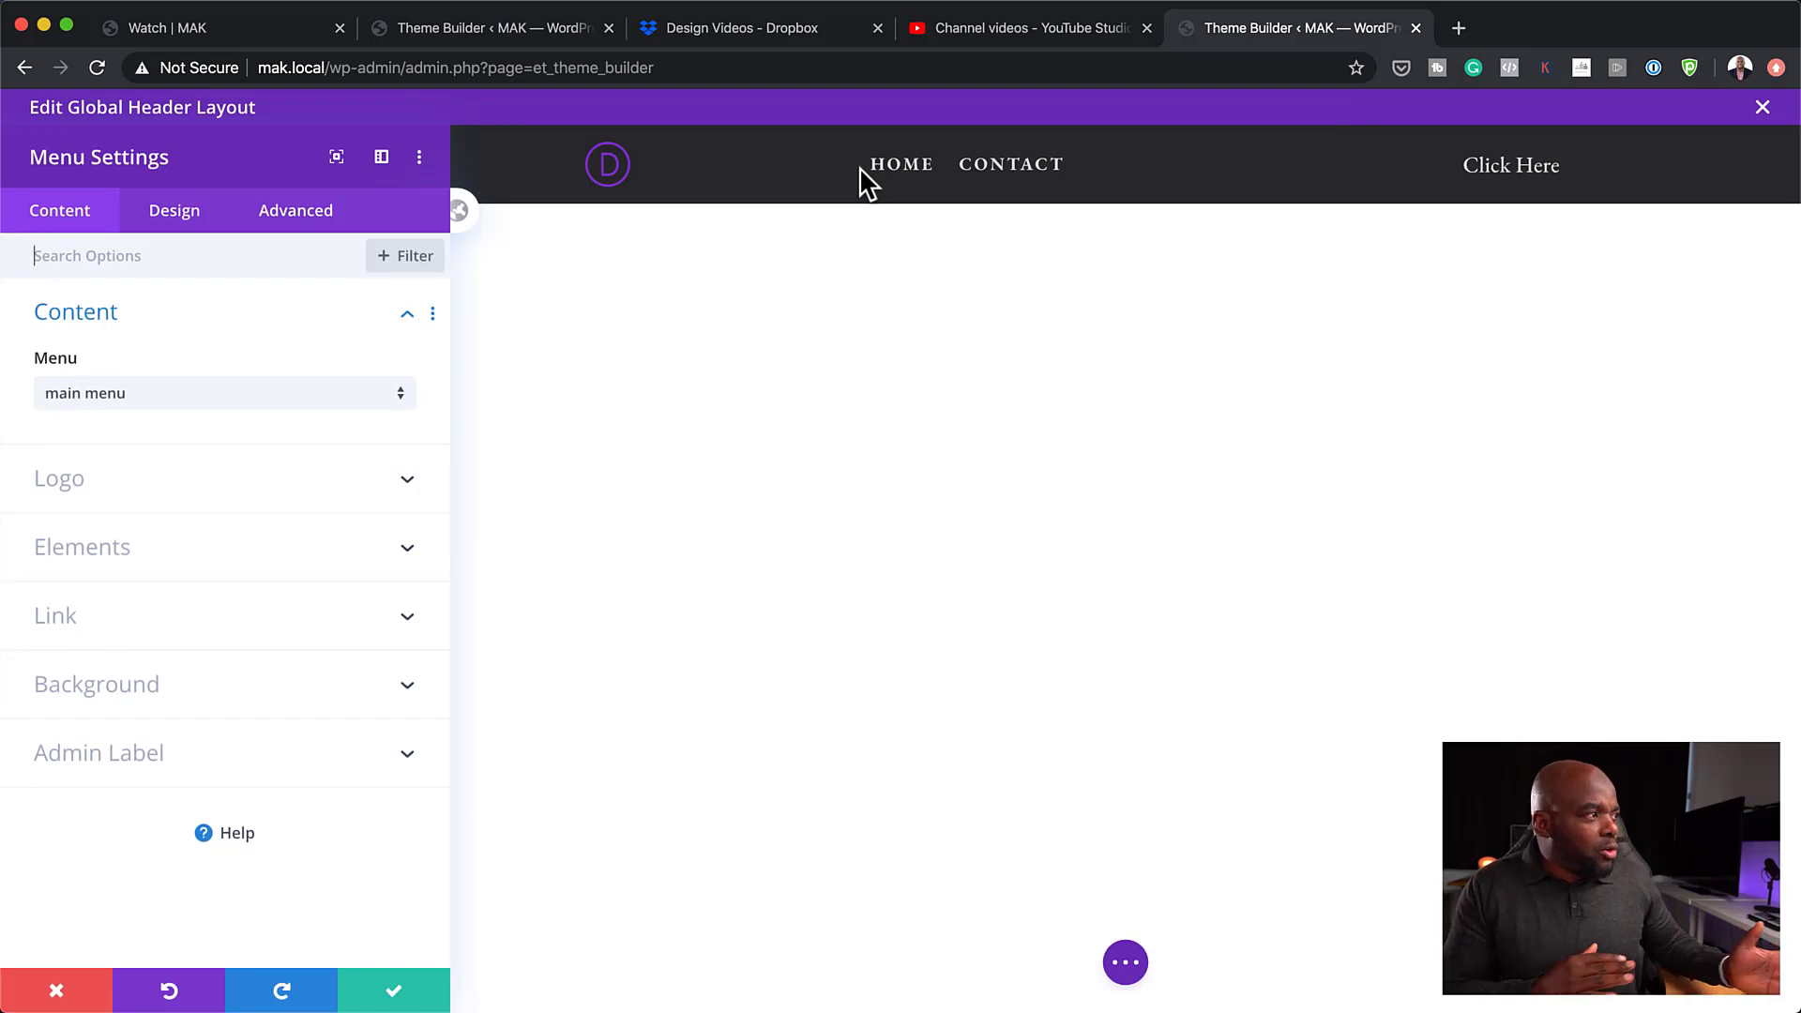
{"action": "left_click", "coordinate": [197, 221]}
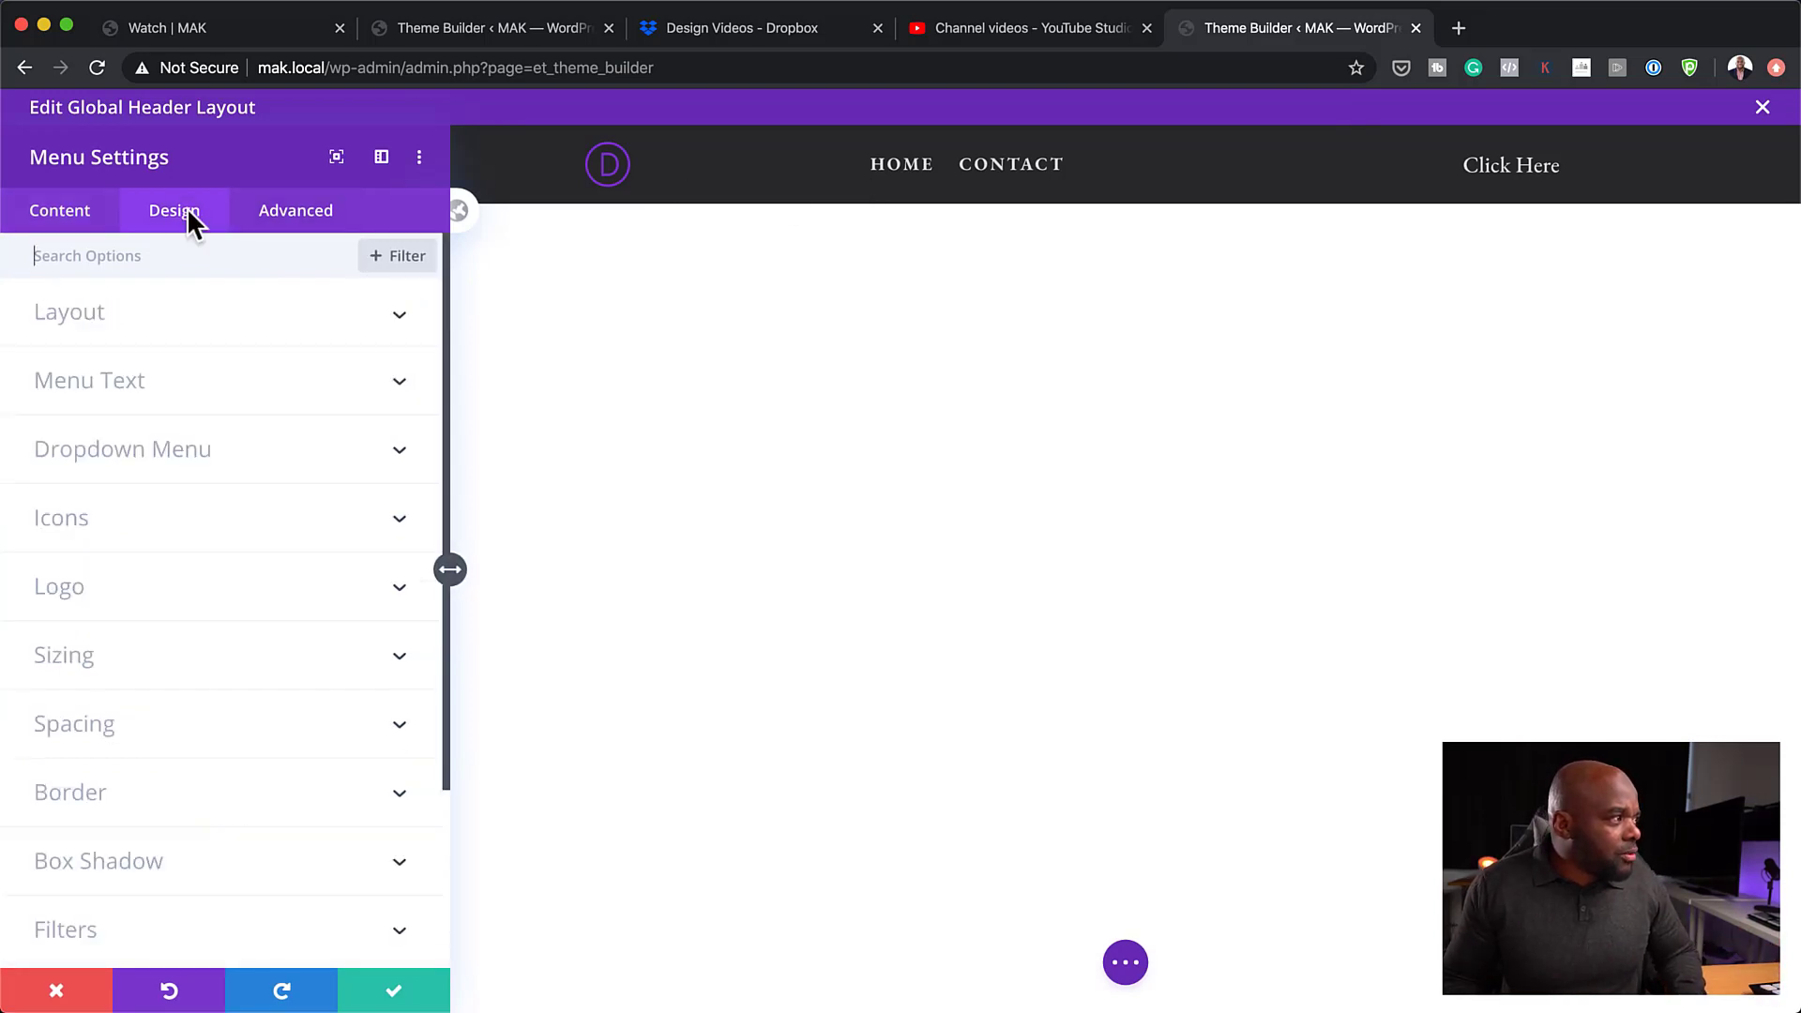
{"action": "left_click", "coordinate": [138, 386]}
{"action": "scroll", "coordinate": [234, 530], "scroll_direction": "down", "scroll_amount": 3}
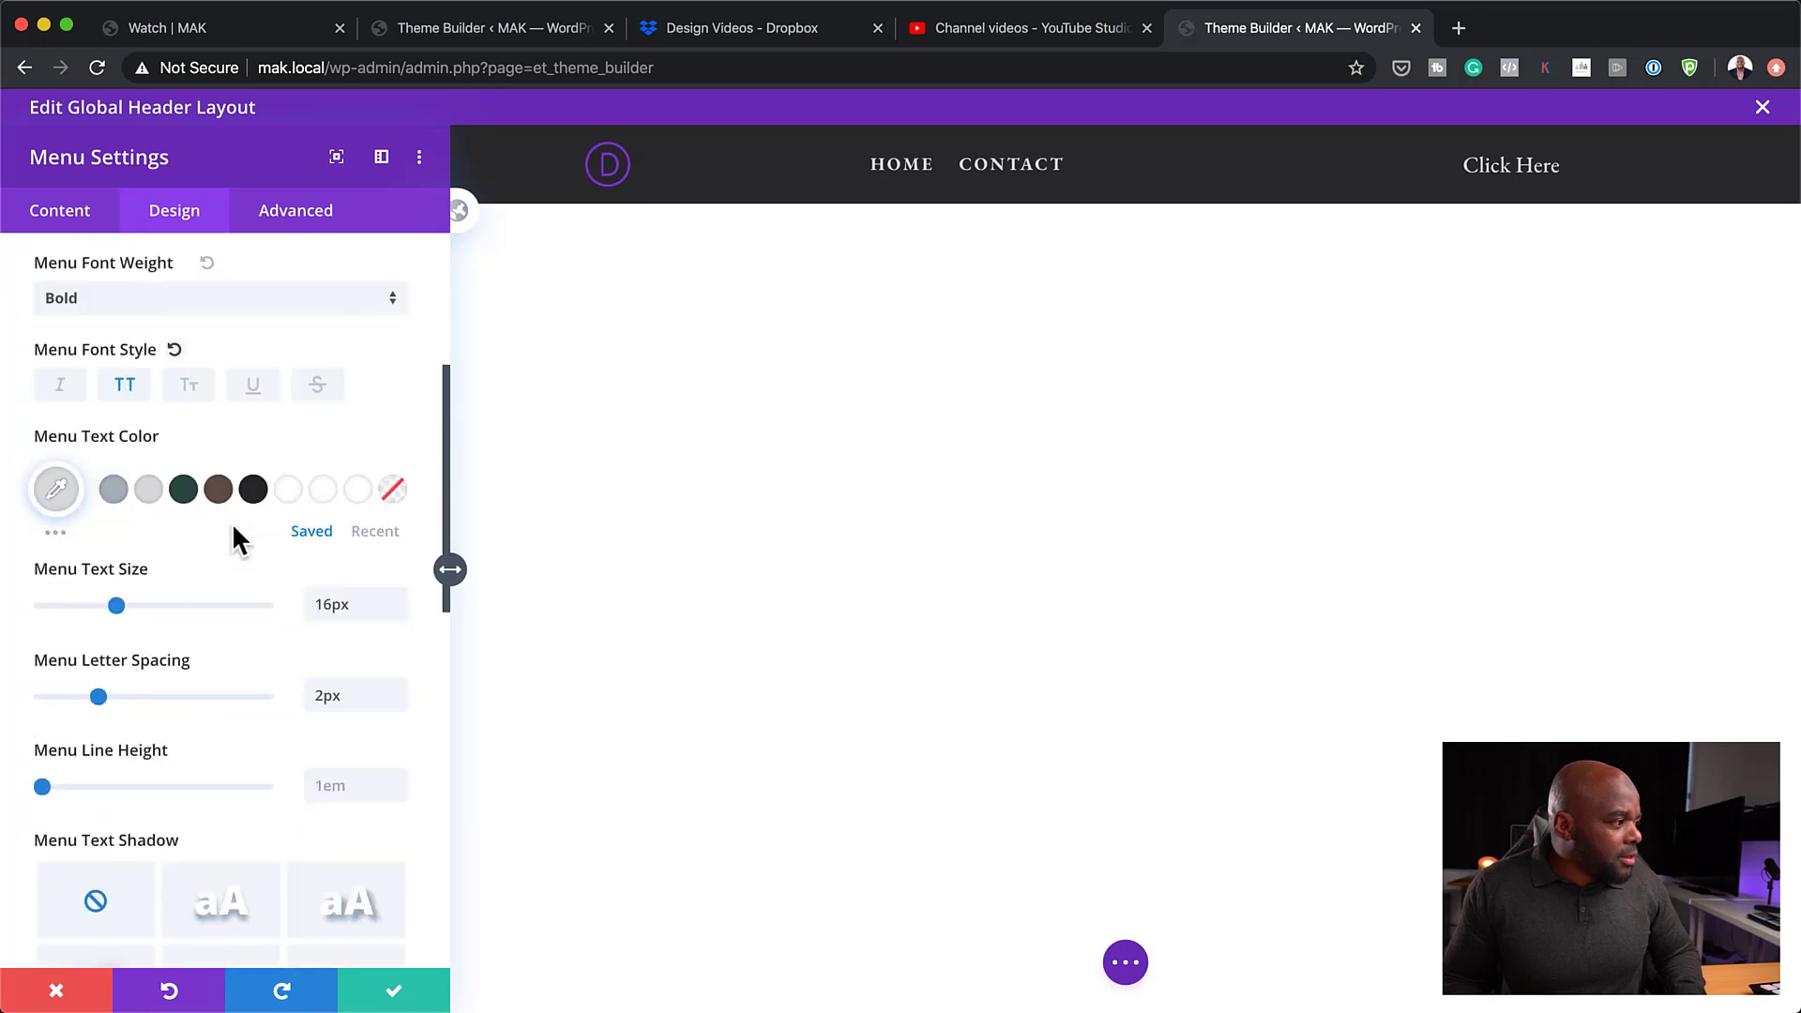
{"action": "scroll", "coordinate": [232, 521], "scroll_direction": "down", "scroll_amount": 4}
{"action": "left_click", "coordinate": [282, 780]}
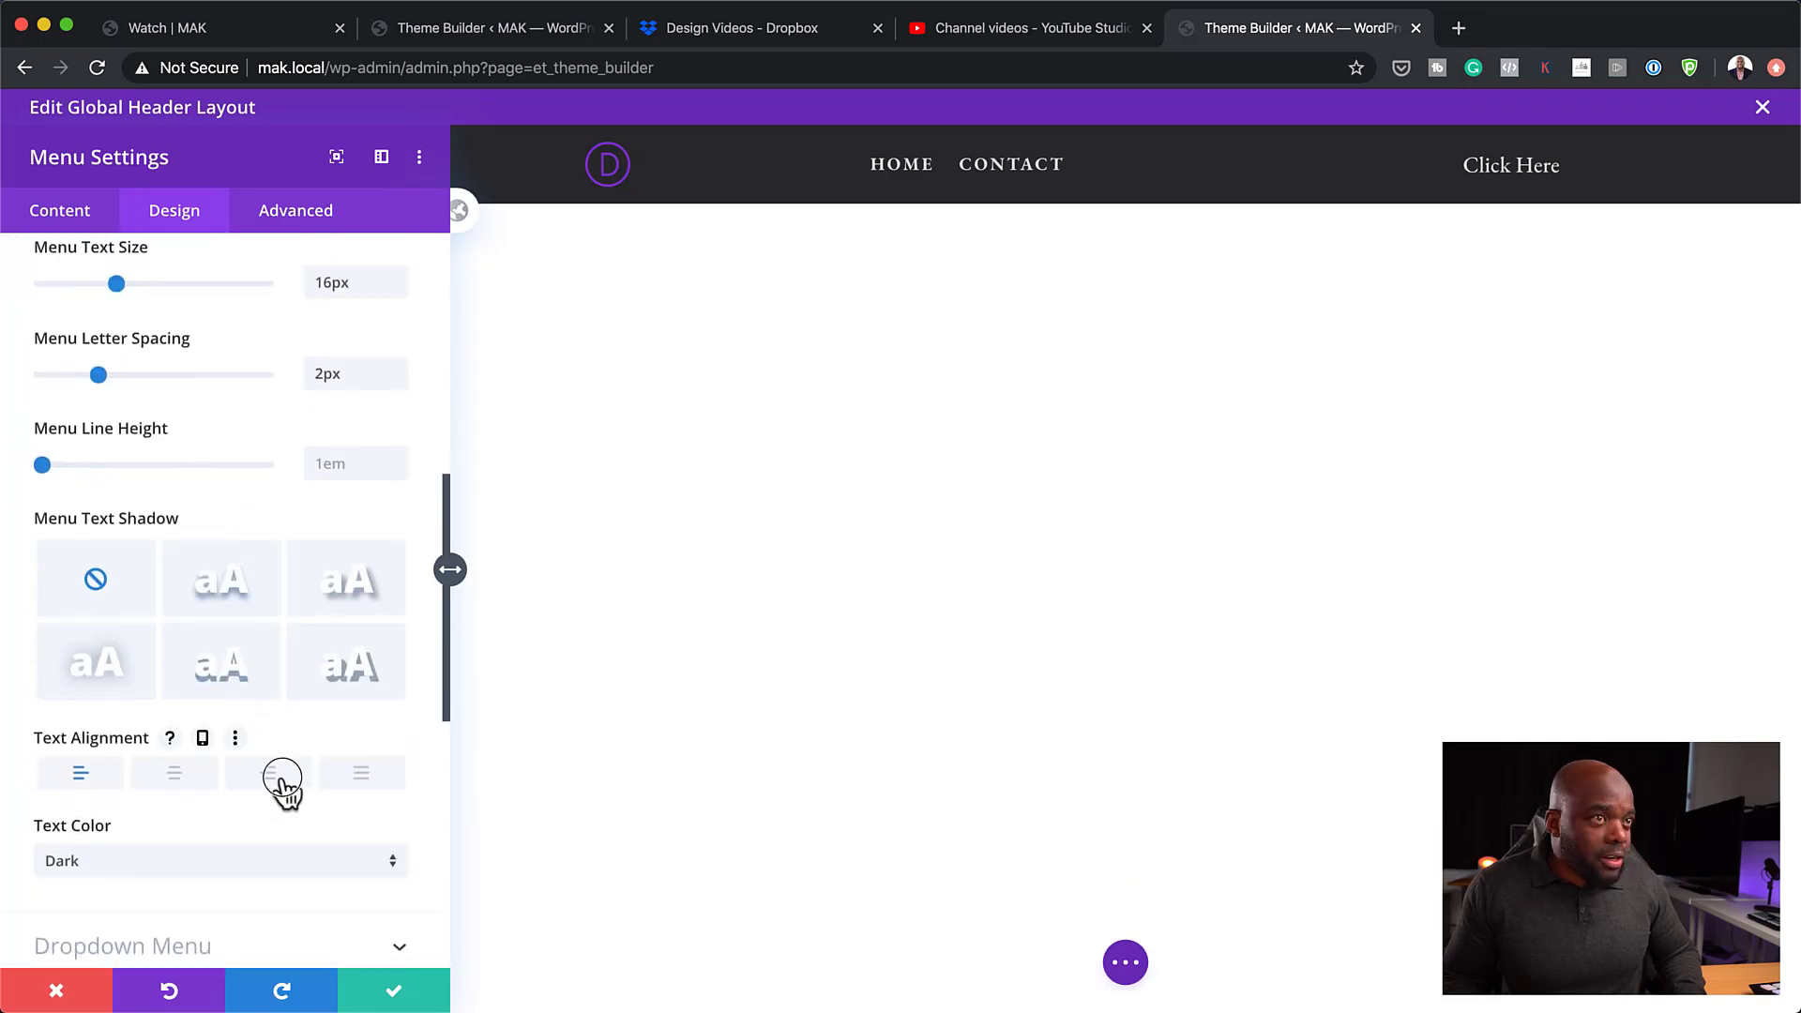
{"action": "left_click", "coordinate": [392, 992]}
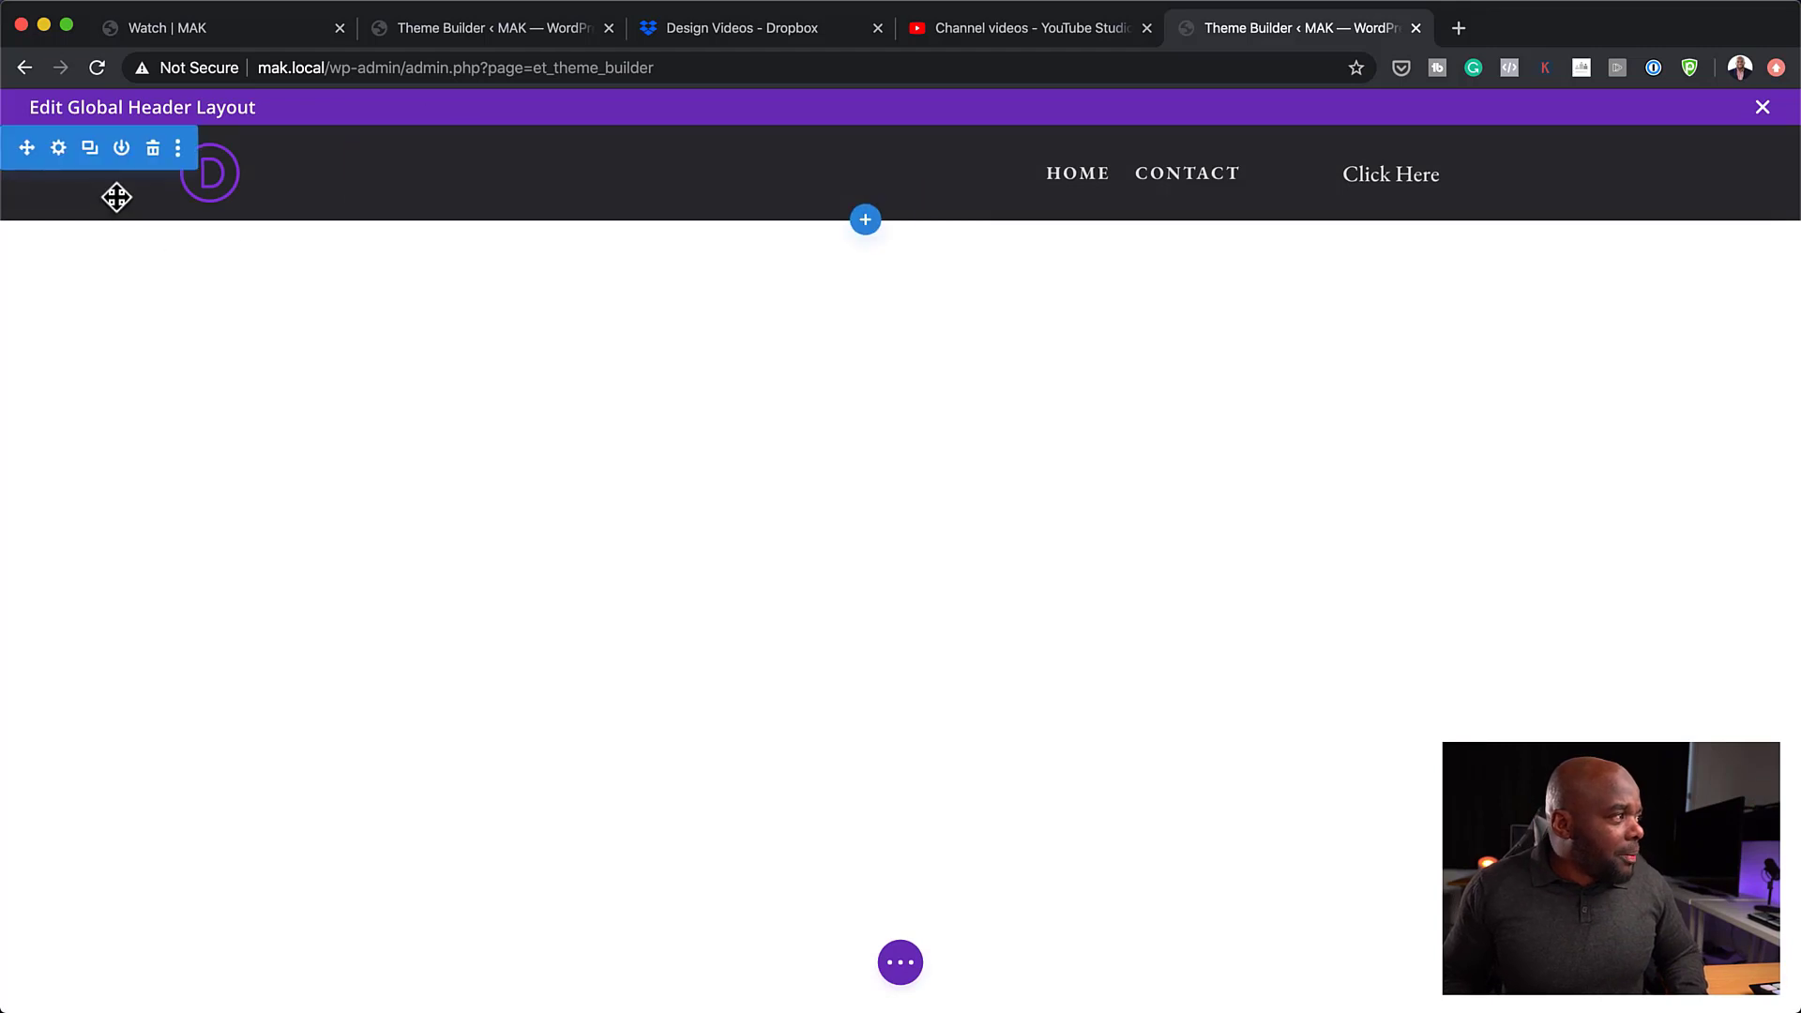
- Duplicate the header section, give the upper copy a solid golden yellow background color, and save its settings
{"action": "left_click", "coordinate": [90, 149]}
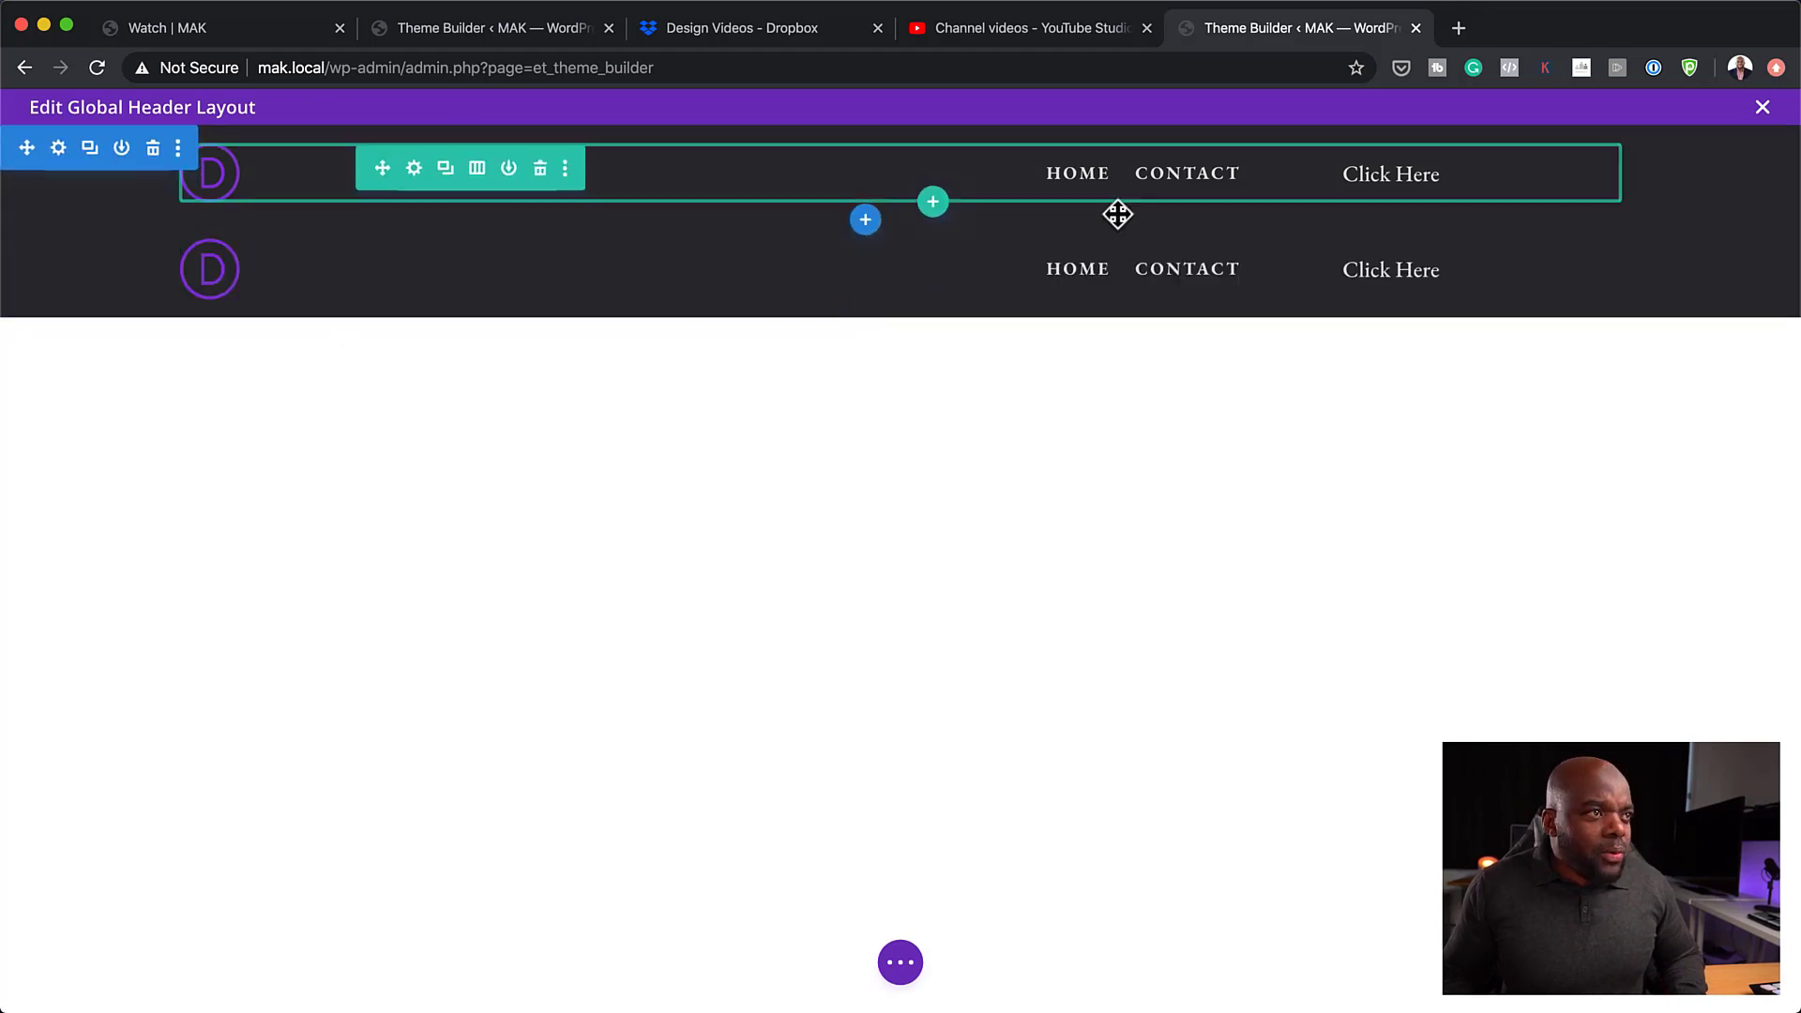
{"action": "left_click", "coordinate": [61, 150]}
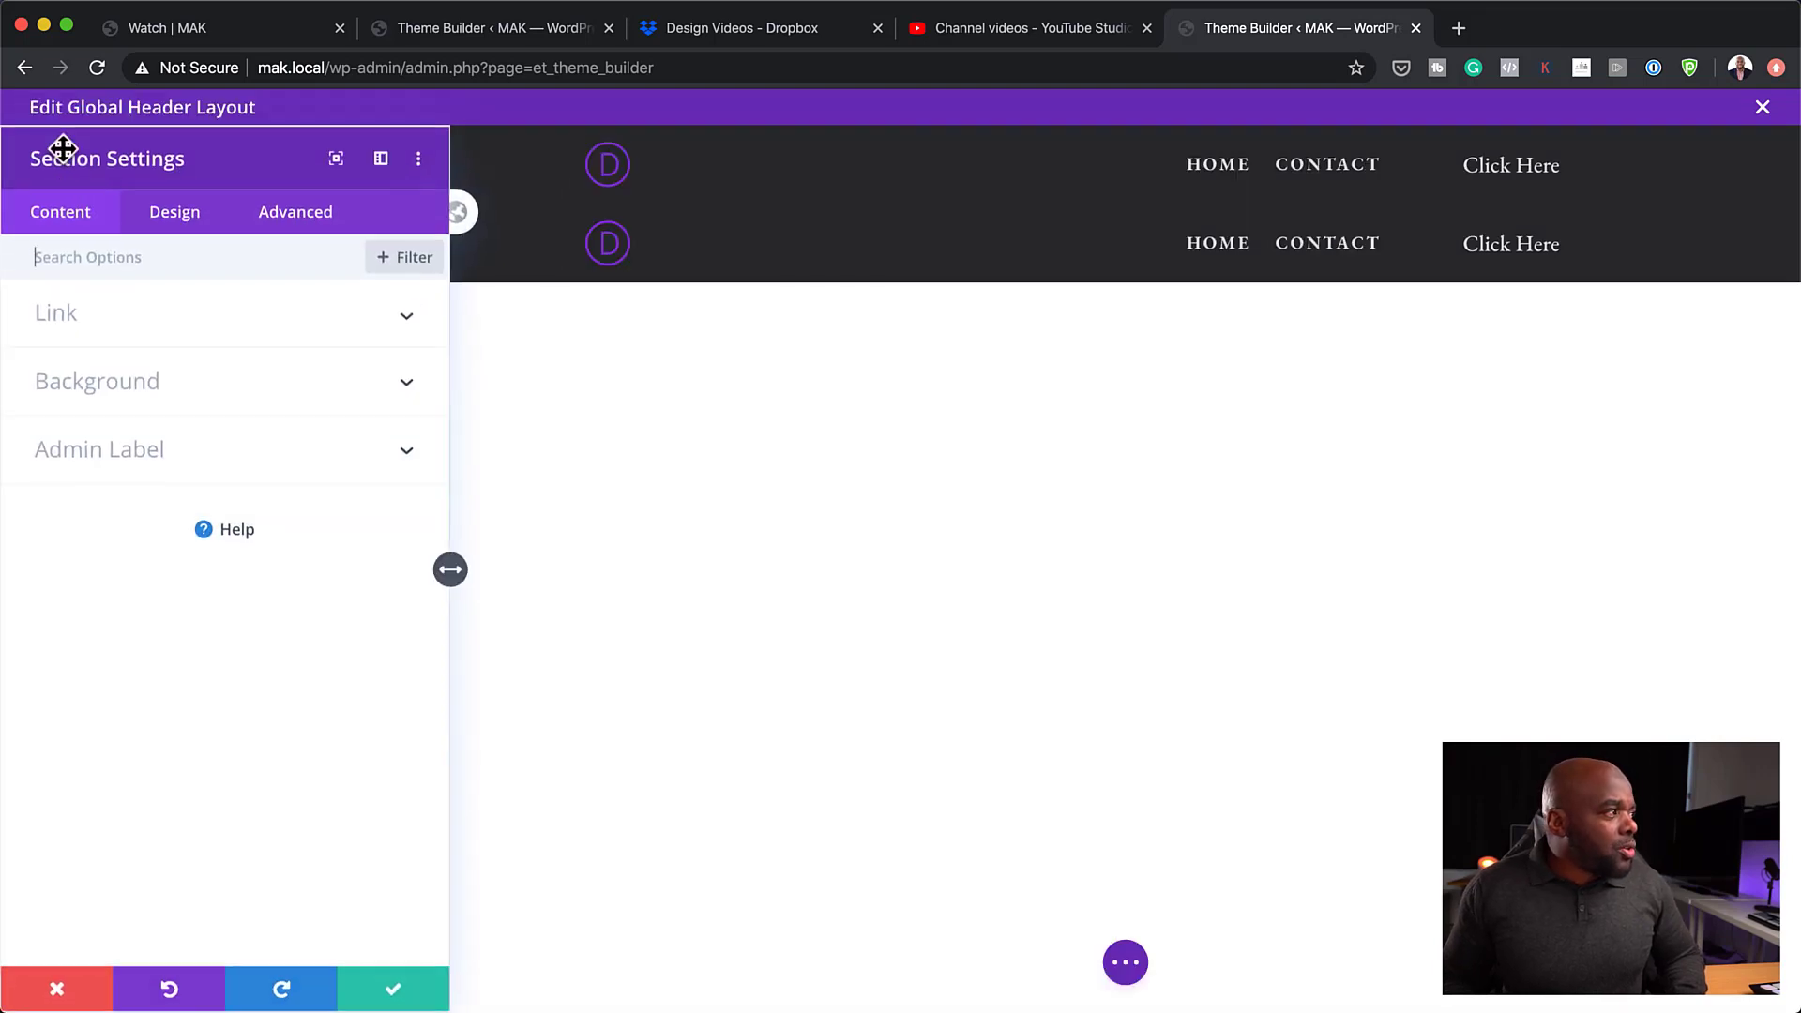
{"action": "left_click", "coordinate": [128, 381]}
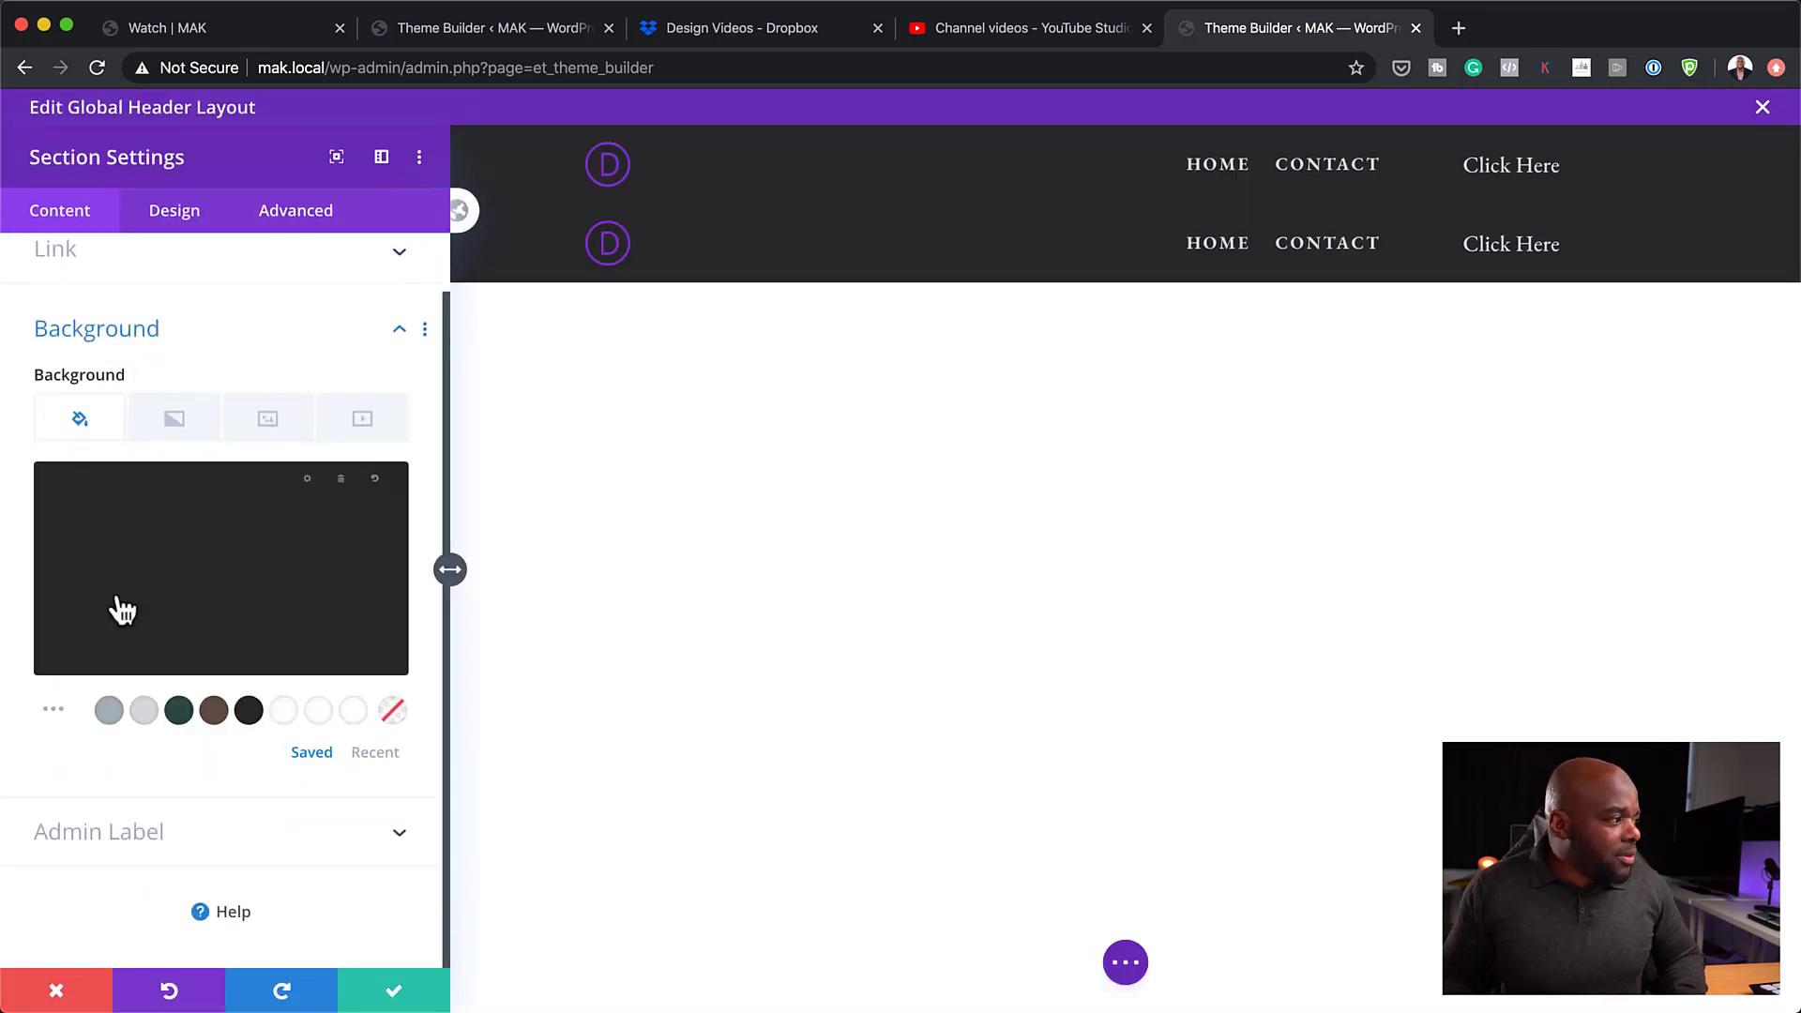
{"action": "left_click", "coordinate": [161, 533]}
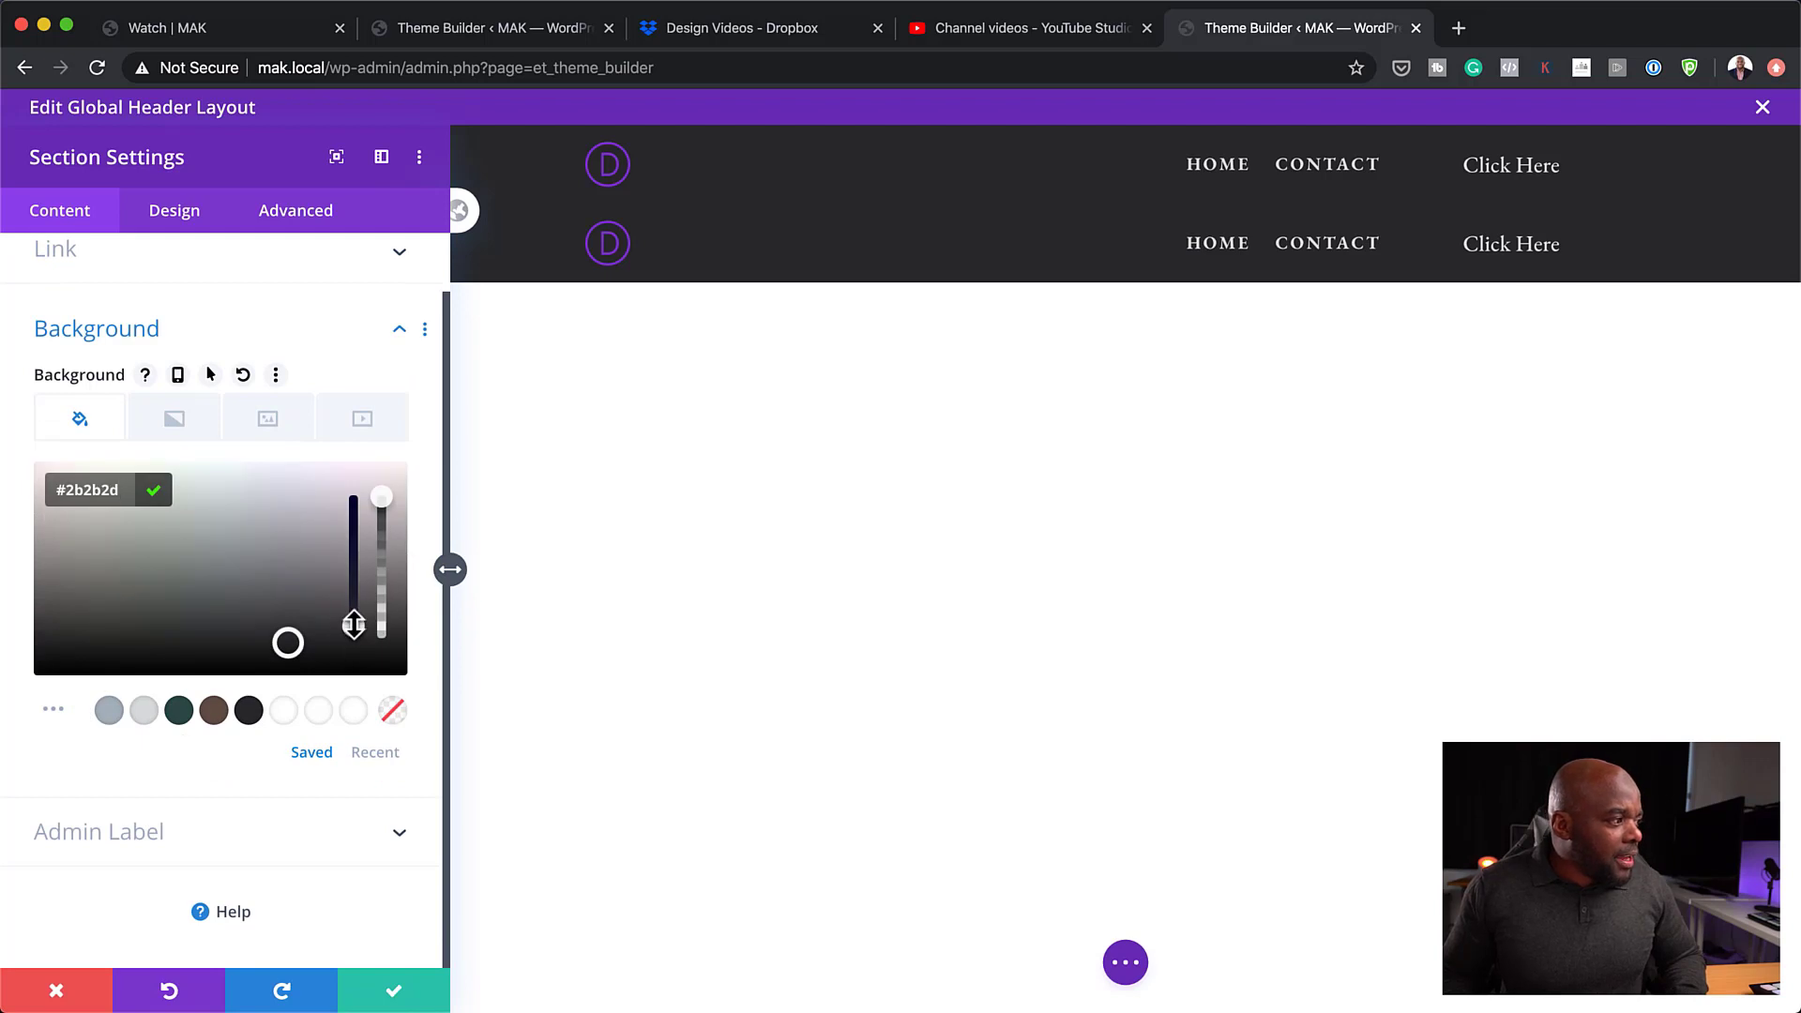
{"action": "left_click_drag", "start_coordinate": [353, 624], "coordinate": [349, 497]}
{"action": "mouse_move", "coordinate": [88, 510]}
{"action": "left_mouse_down"}
{"action": "mouse_move", "coordinate": [70, 521]}
{"action": "mouse_move", "coordinate": [41, 487]}
{"action": "mouse_move", "coordinate": [82, 473]}
{"action": "left_mouse_up"}
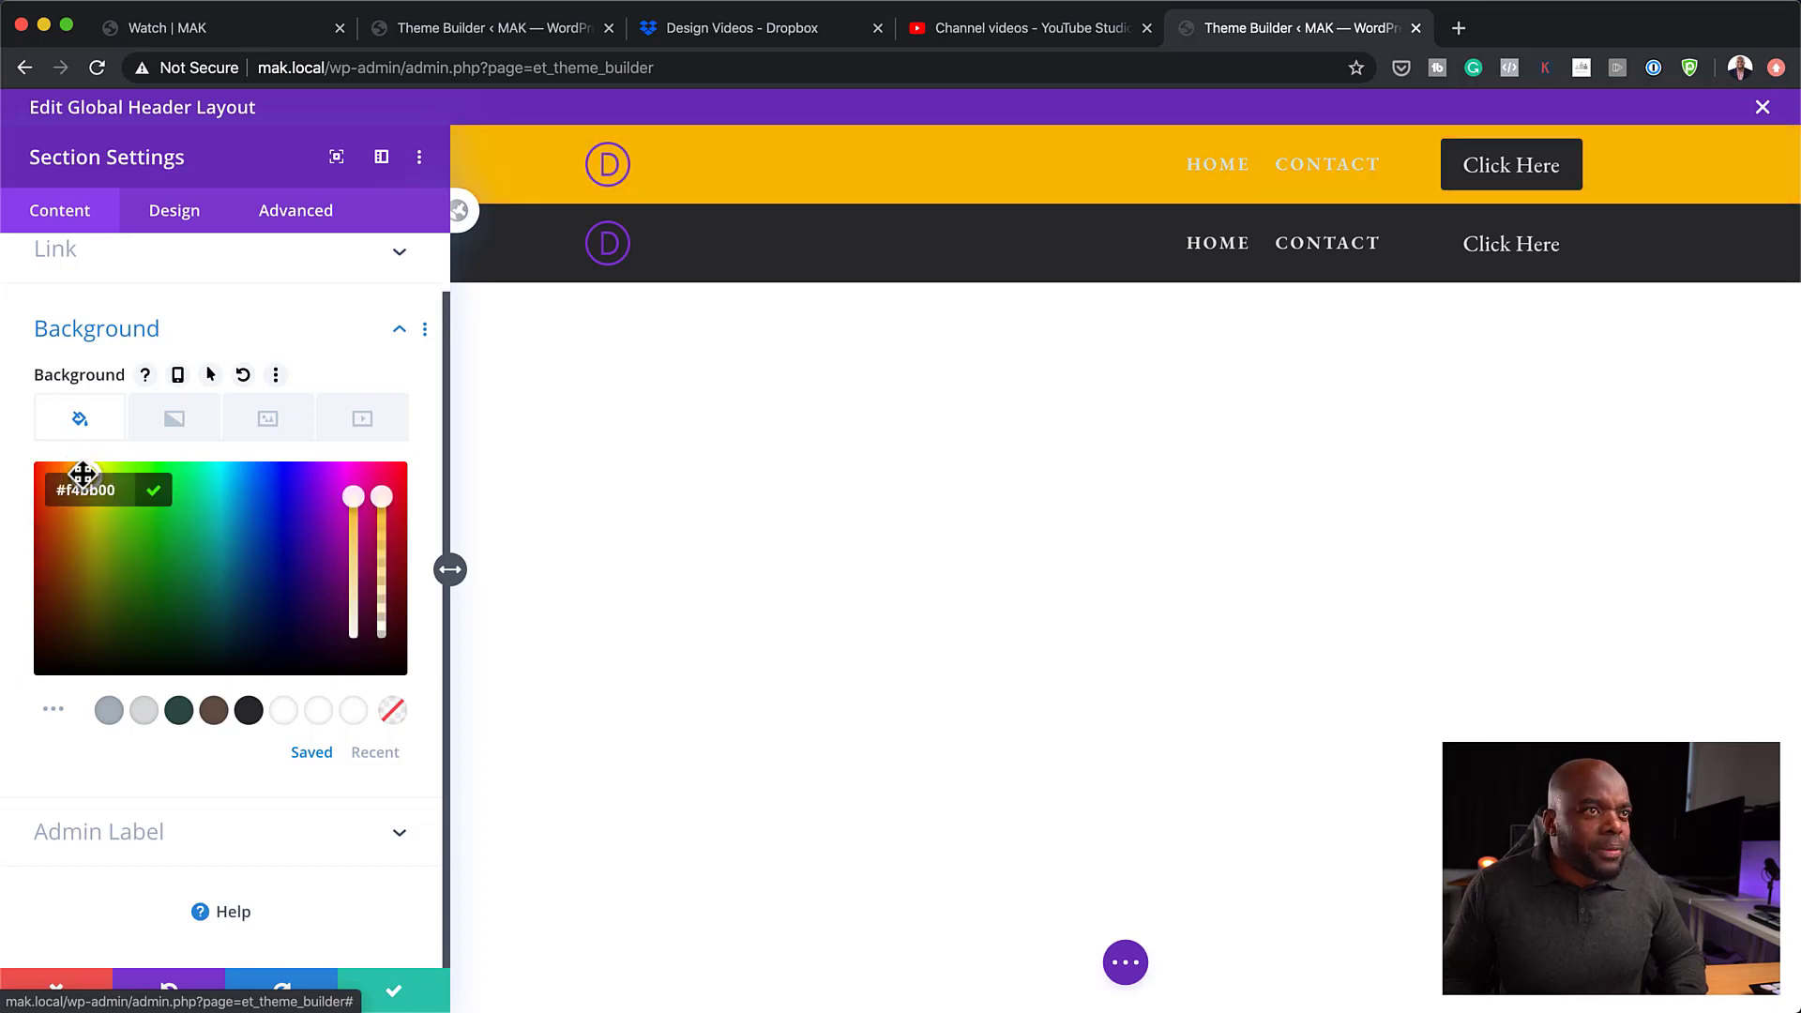
{"action": "left_click", "coordinate": [394, 995]}
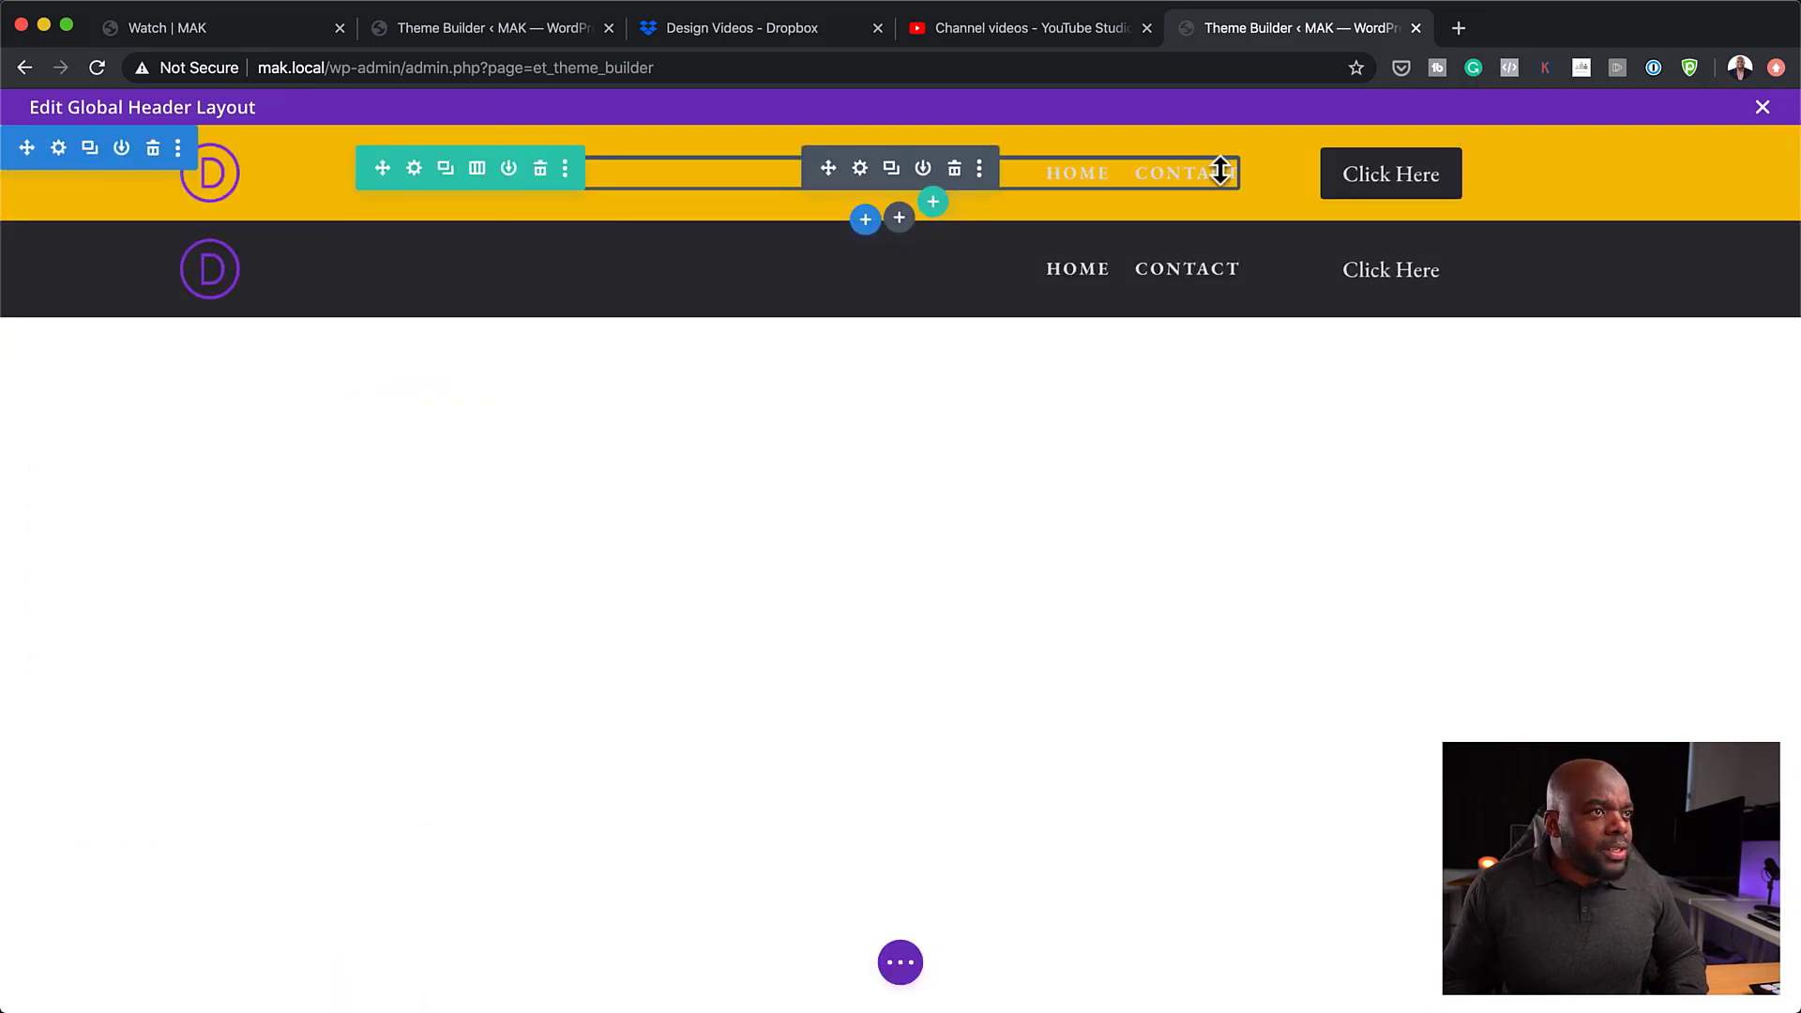
- Delete the menu, button and logo modules from the yellow section and insert a Text module in its middle column
{"action": "left_click", "coordinate": [955, 169]}
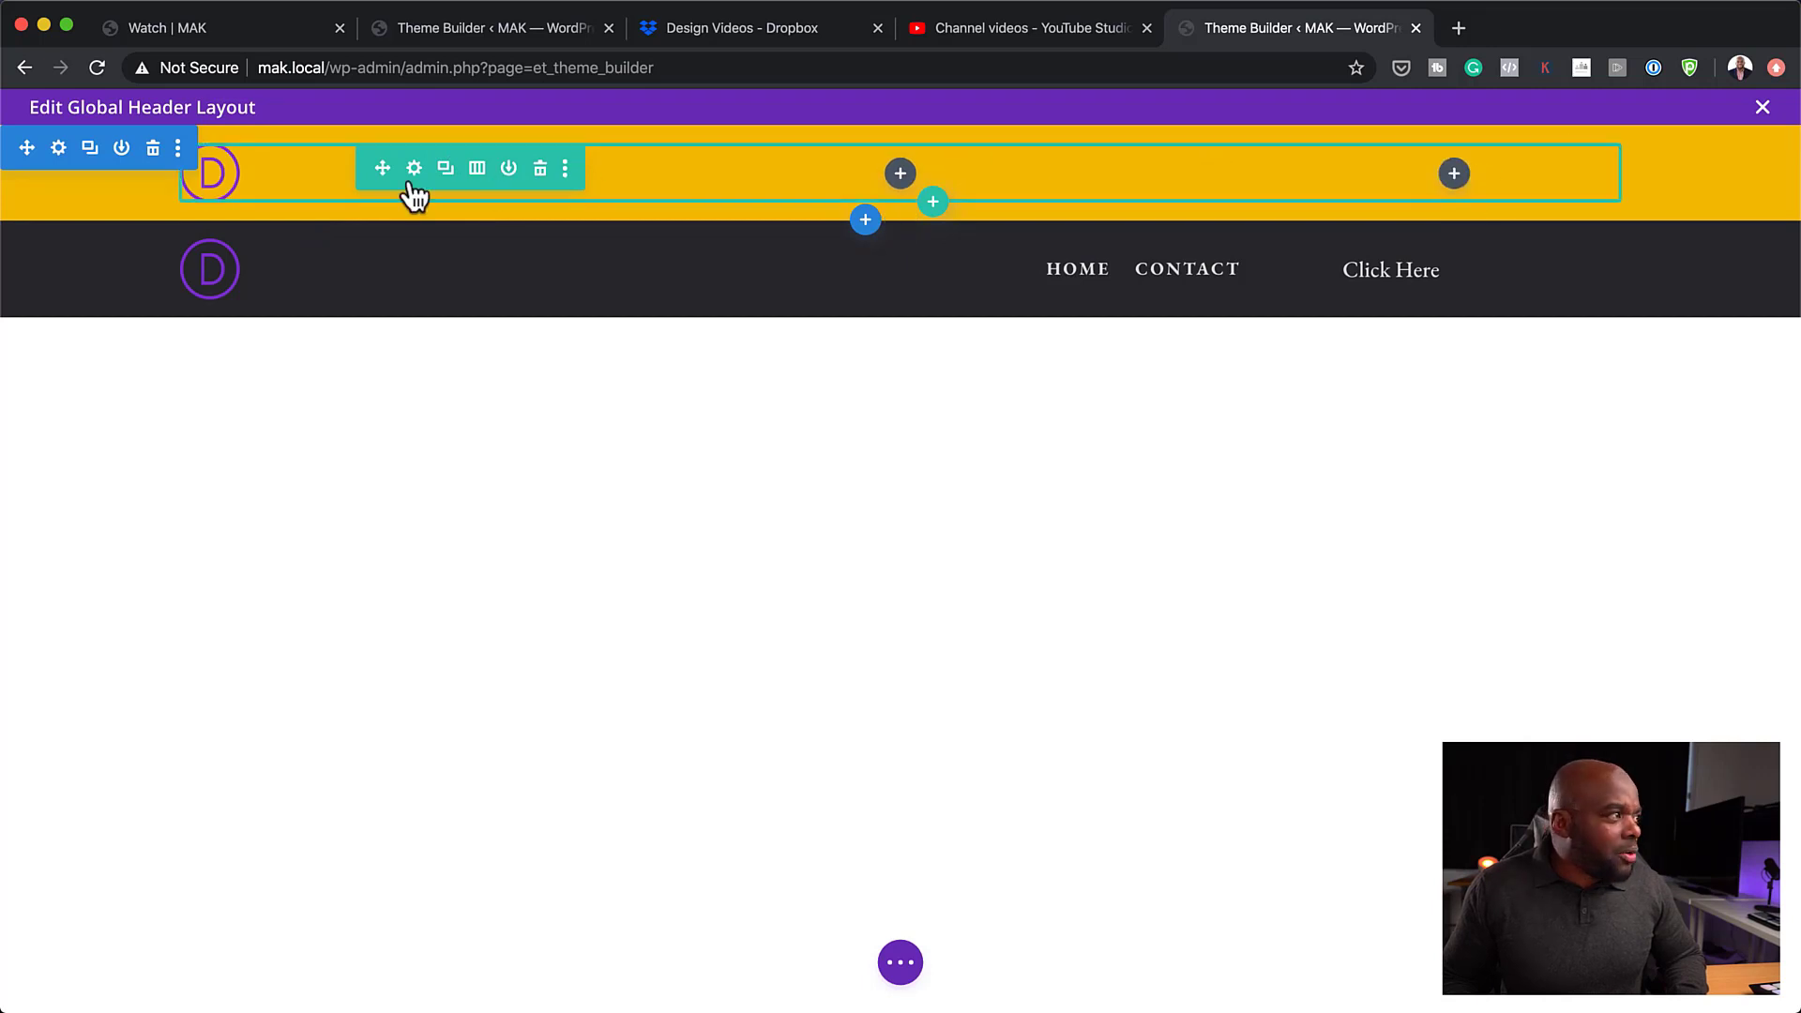
{"action": "left_click", "coordinate": [262, 194]}
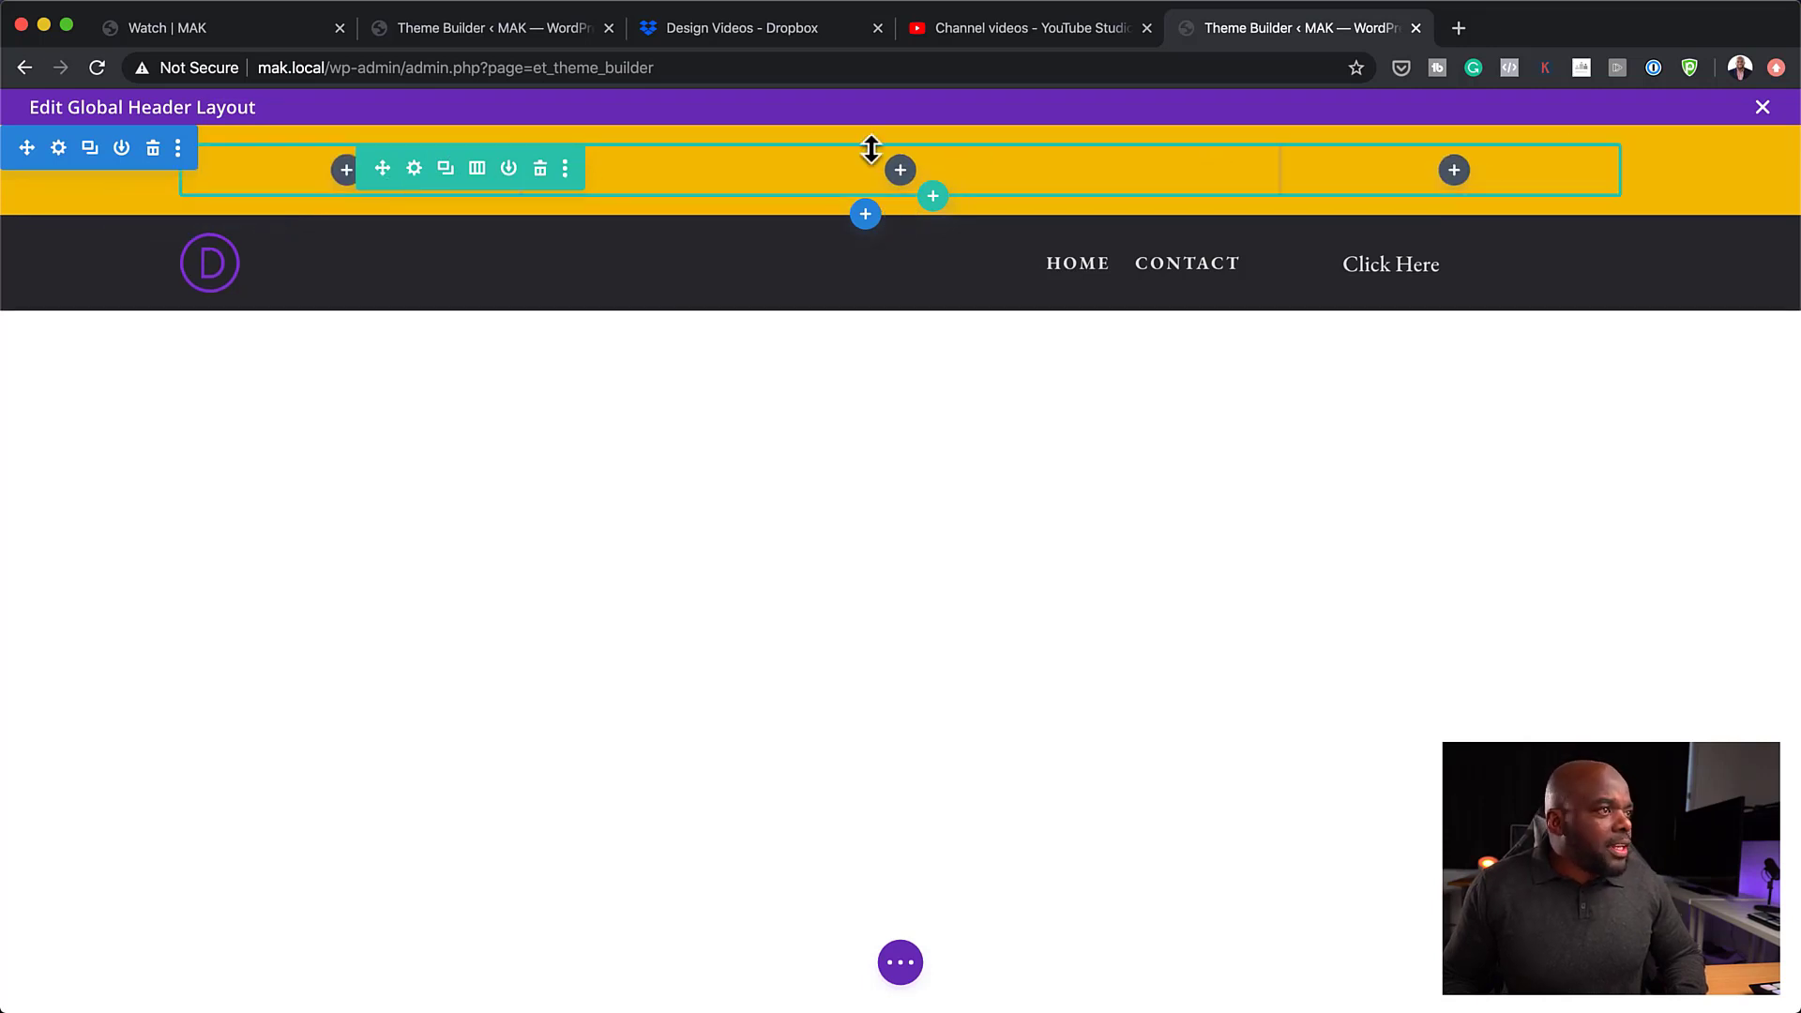
{"action": "left_click", "coordinate": [900, 170]}
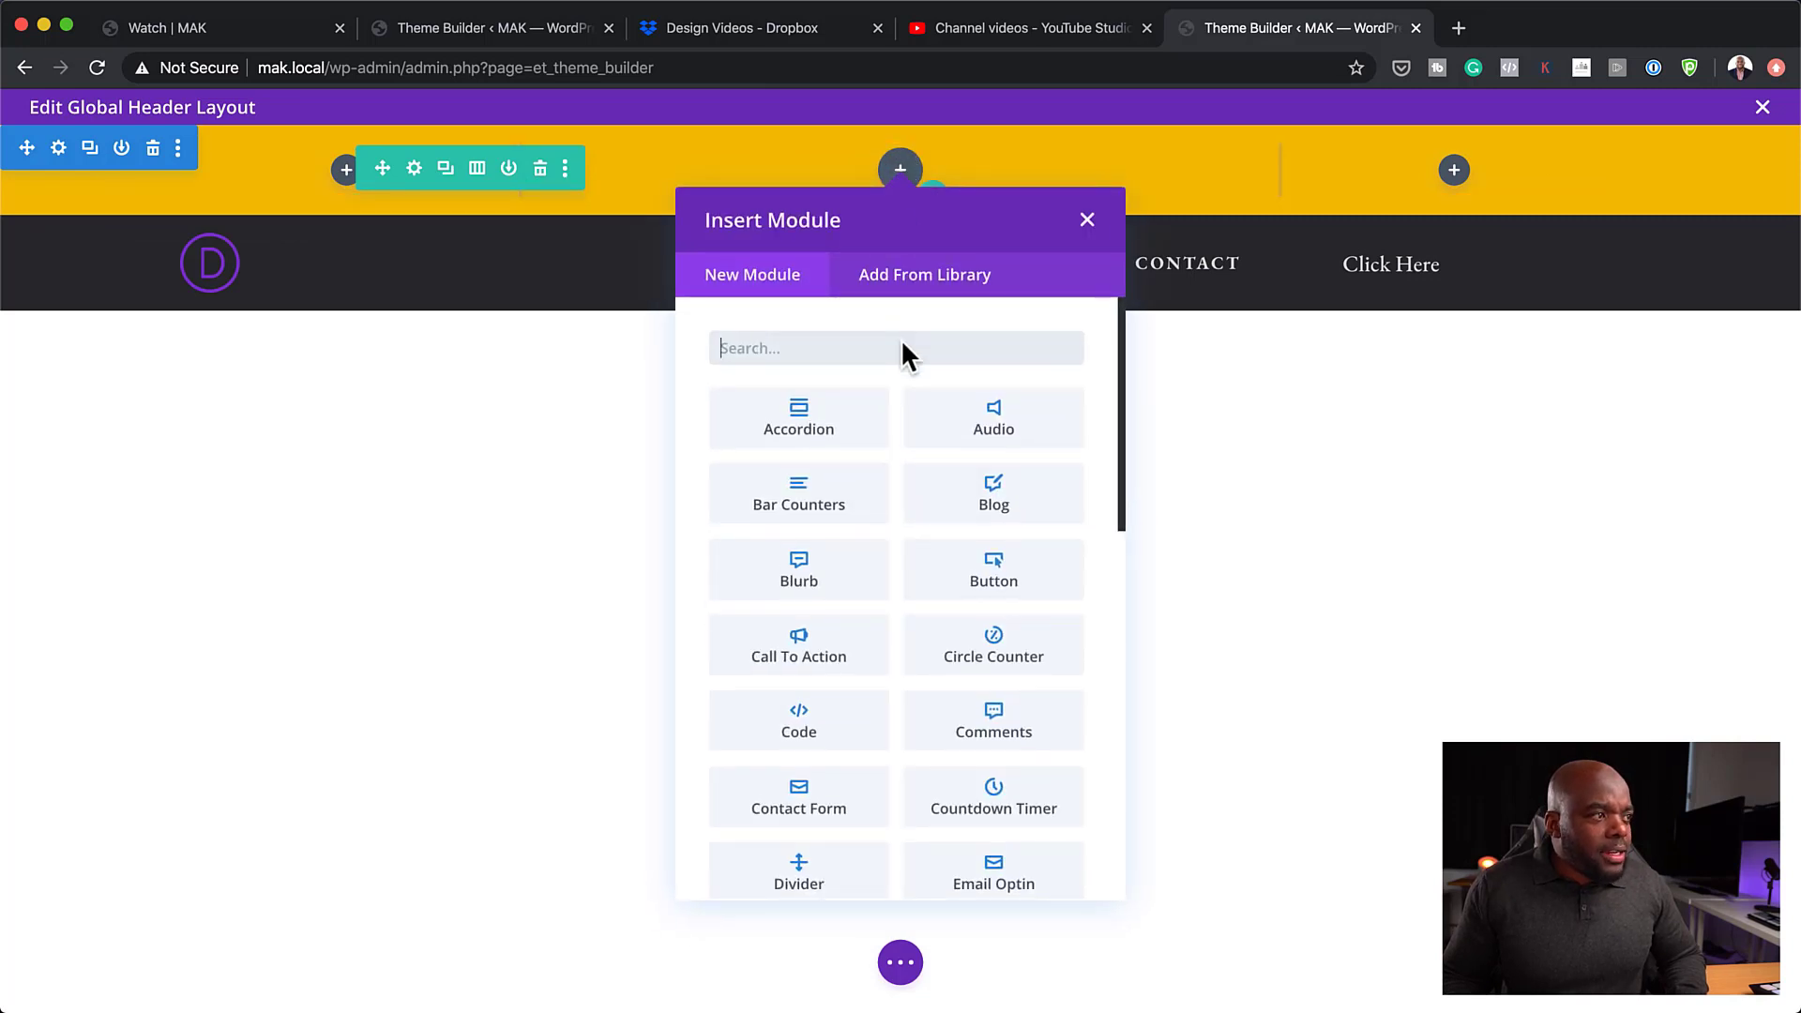
{"action": "type", "text": "text"}
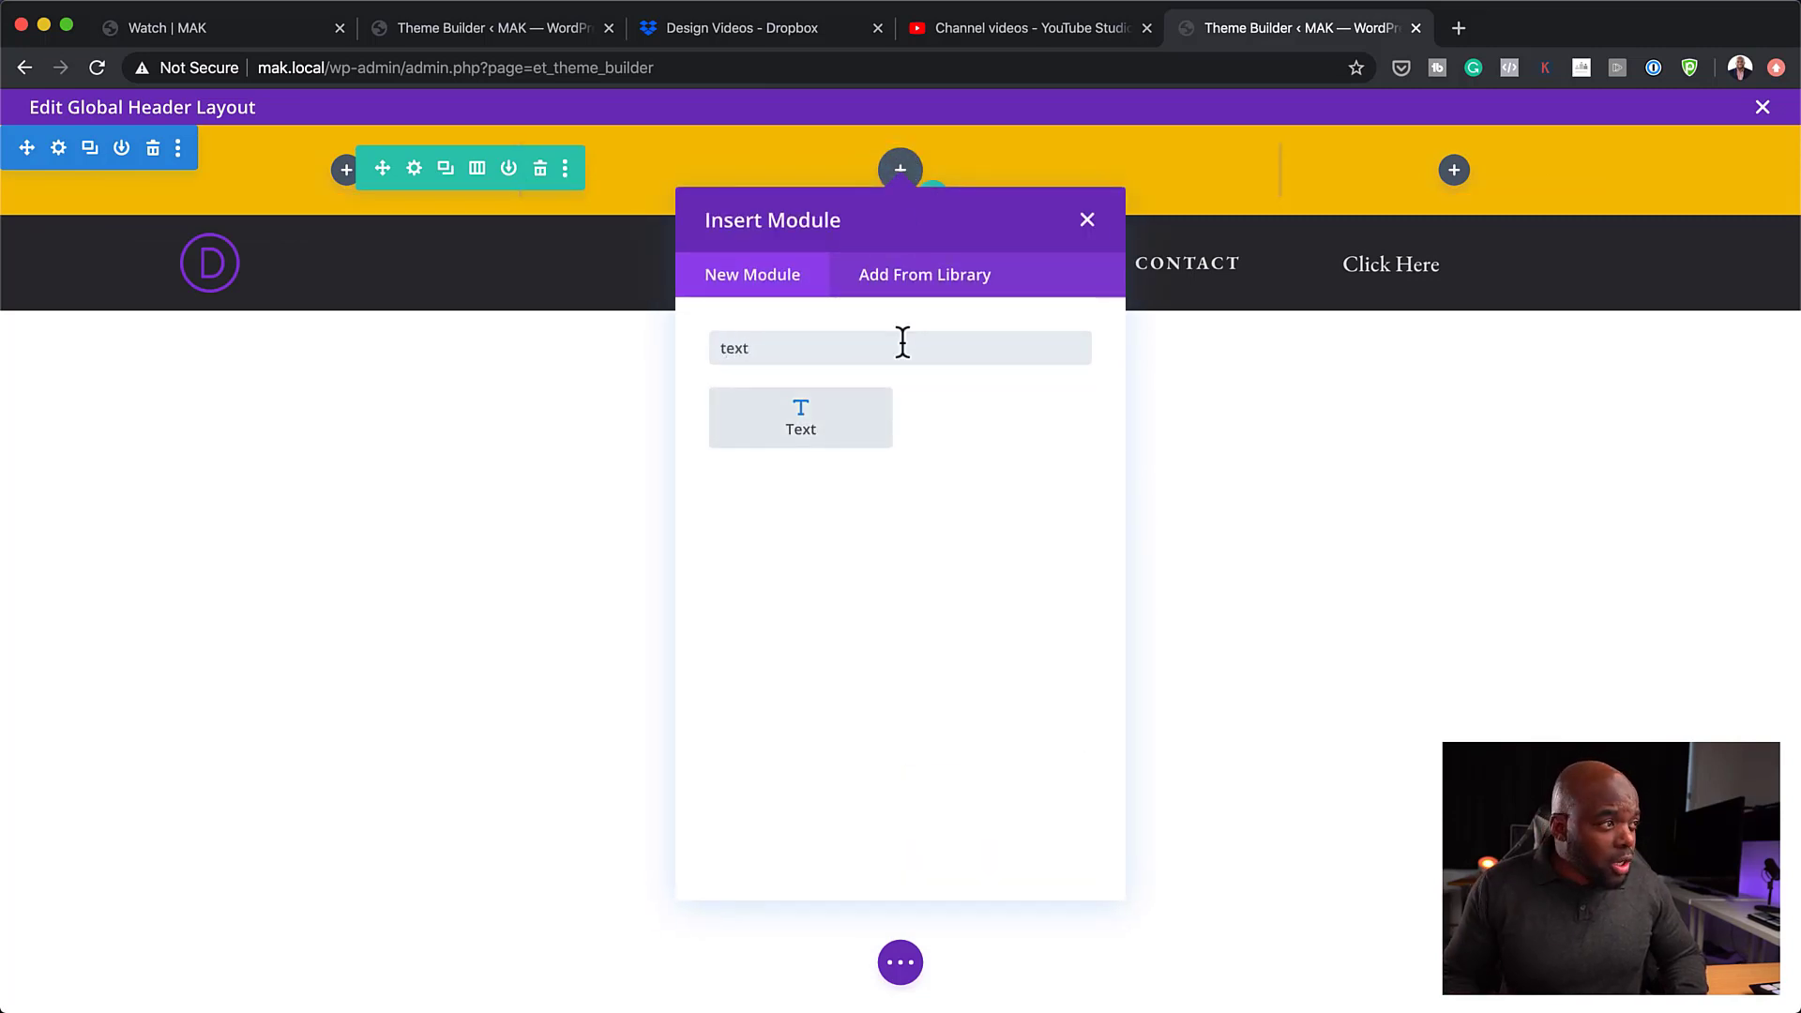
{"action": "left_click", "coordinate": [842, 431]}
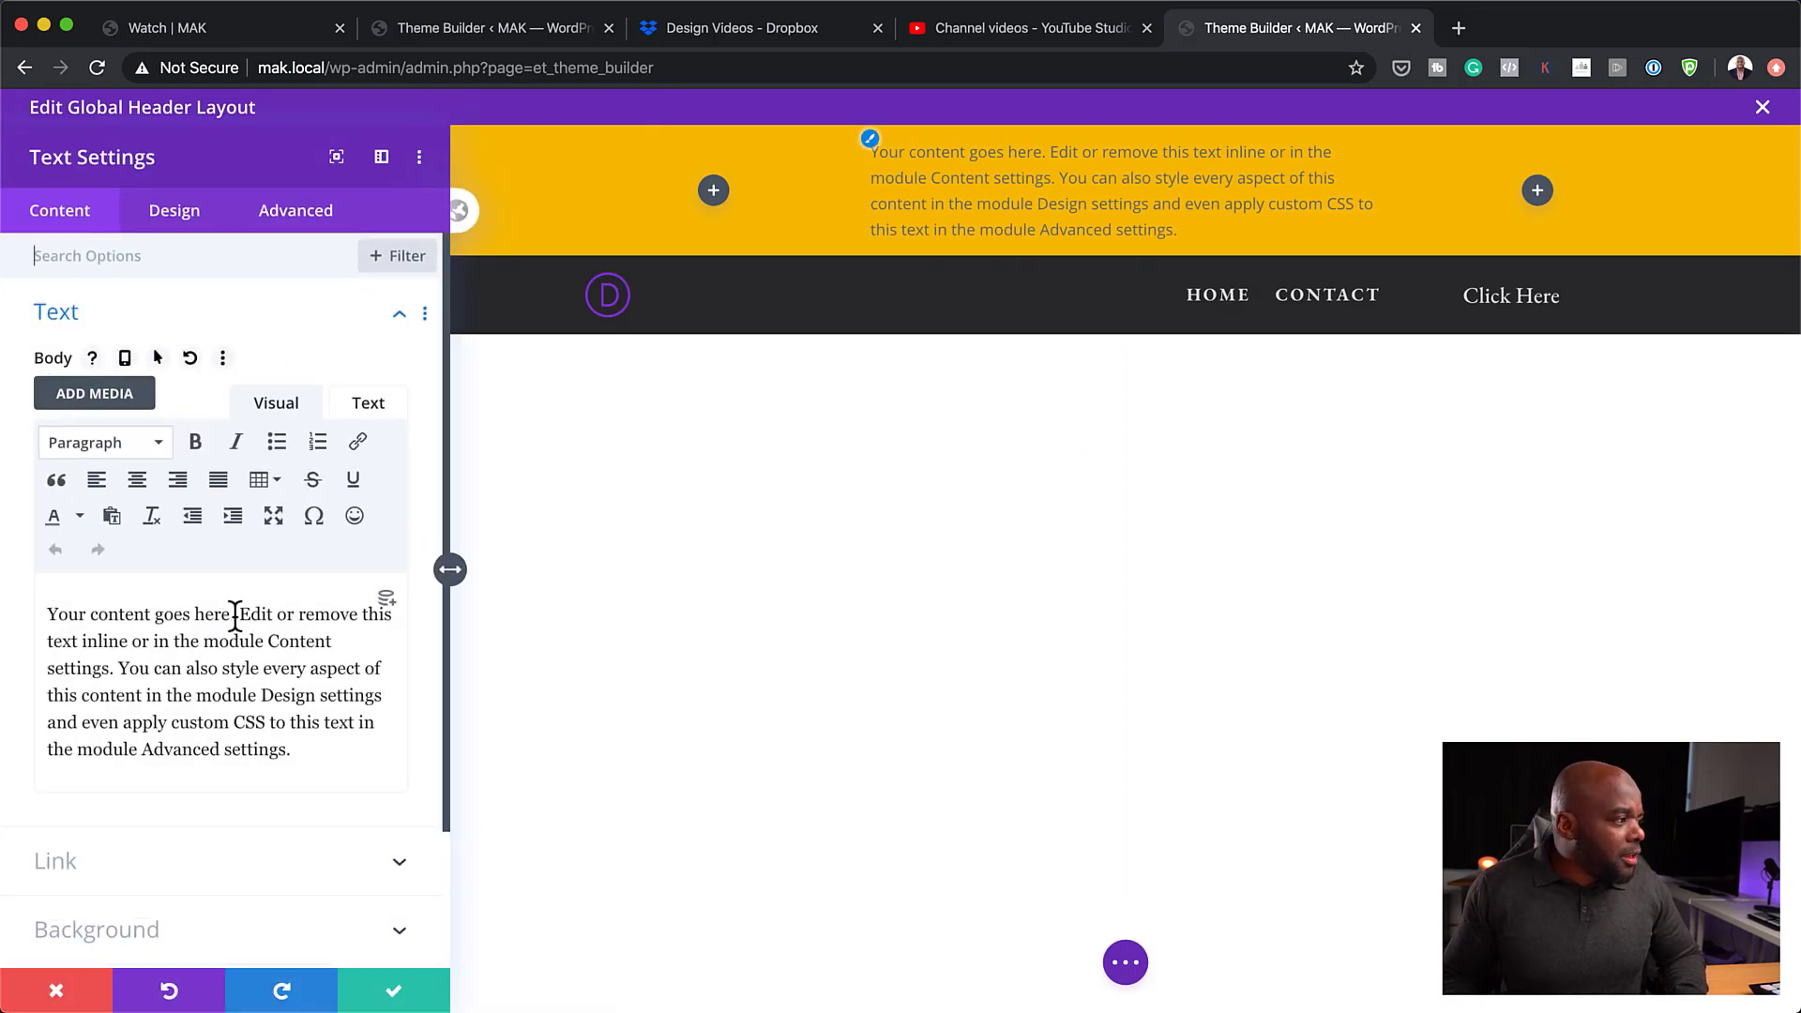
- Shorten the new Text module's content to "Your content goes here." and set its text font to EB Garamond
{"action": "left_click_drag", "start_coordinate": [236, 615], "coordinate": [370, 748]}
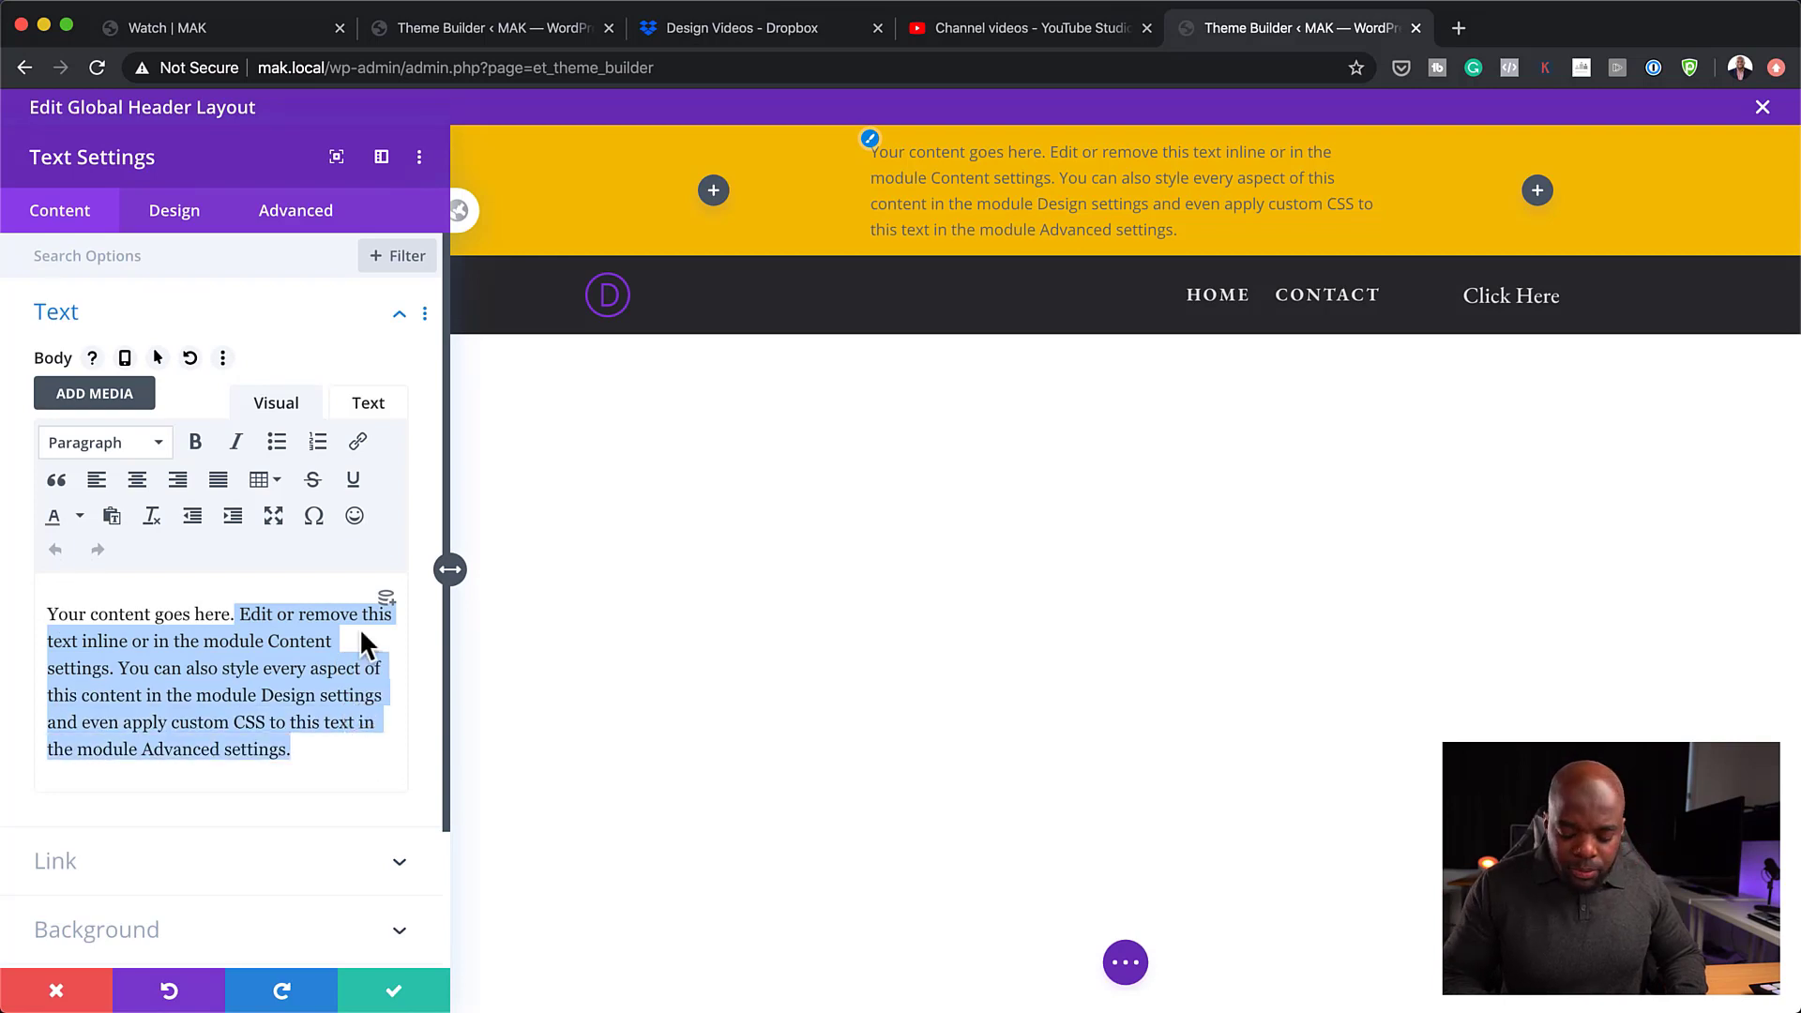
{"action": "key", "text": "BackSpace"}
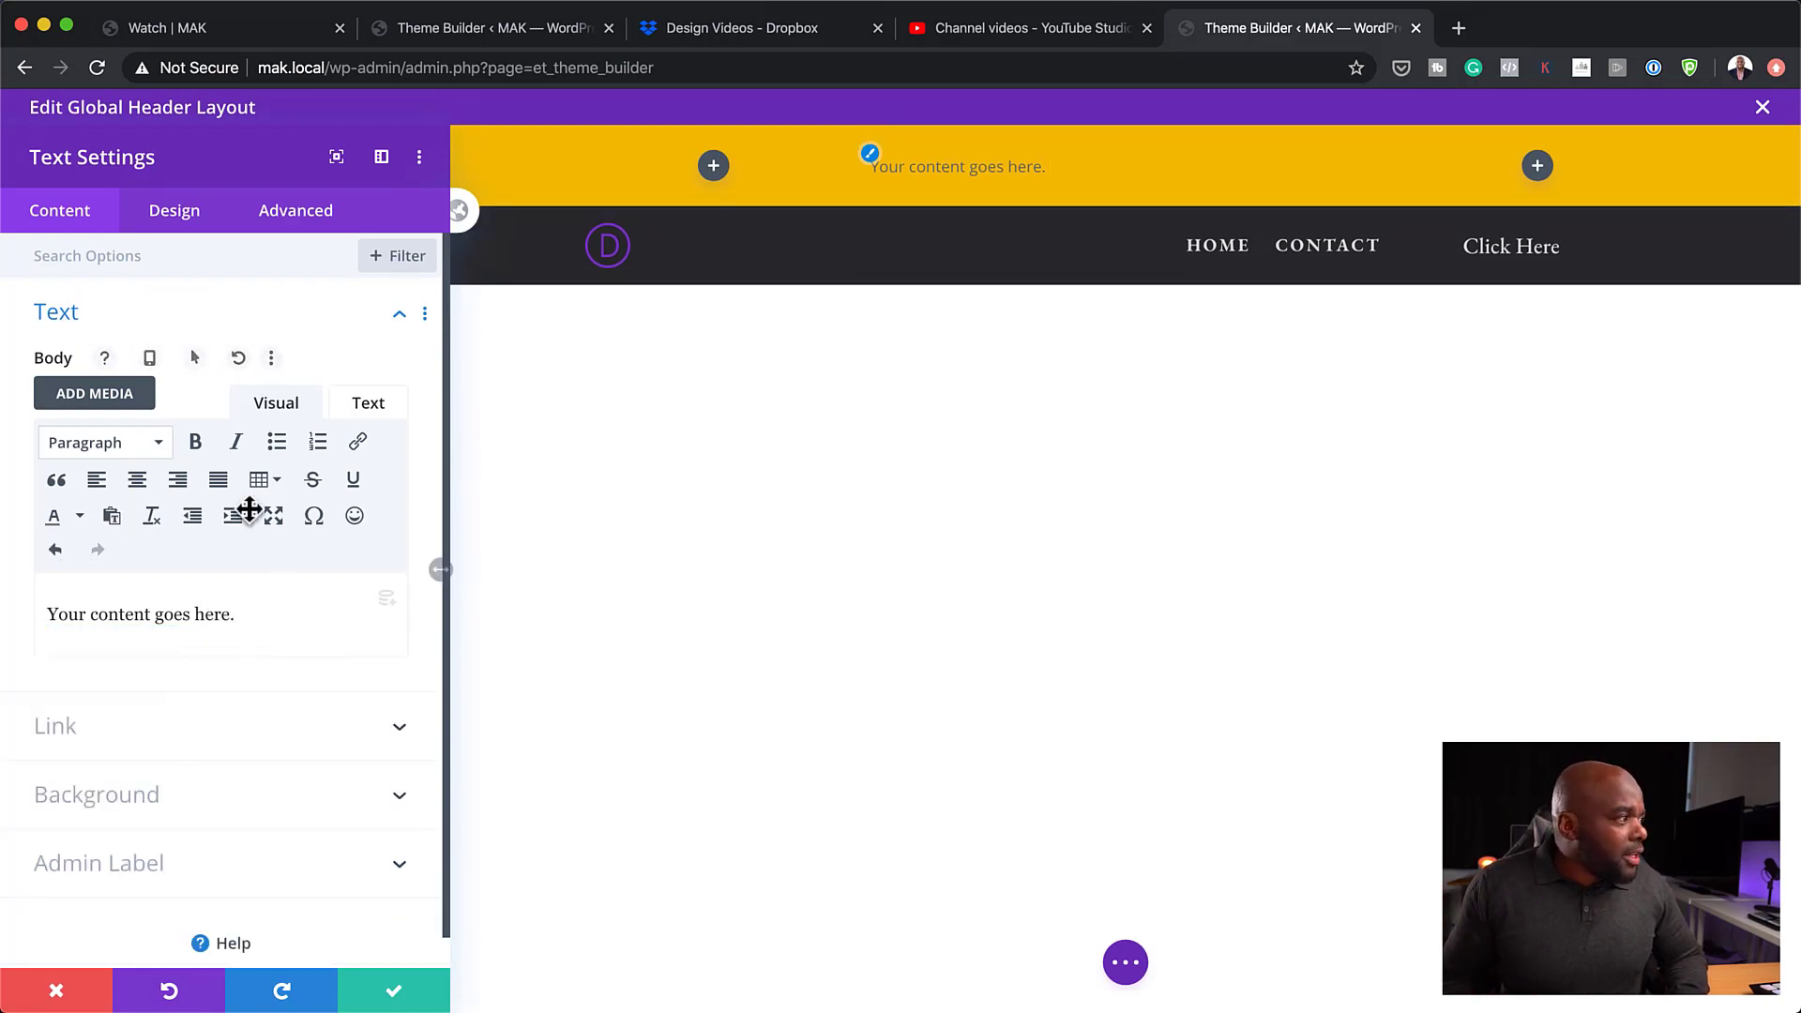
{"action": "left_click", "coordinate": [188, 225]}
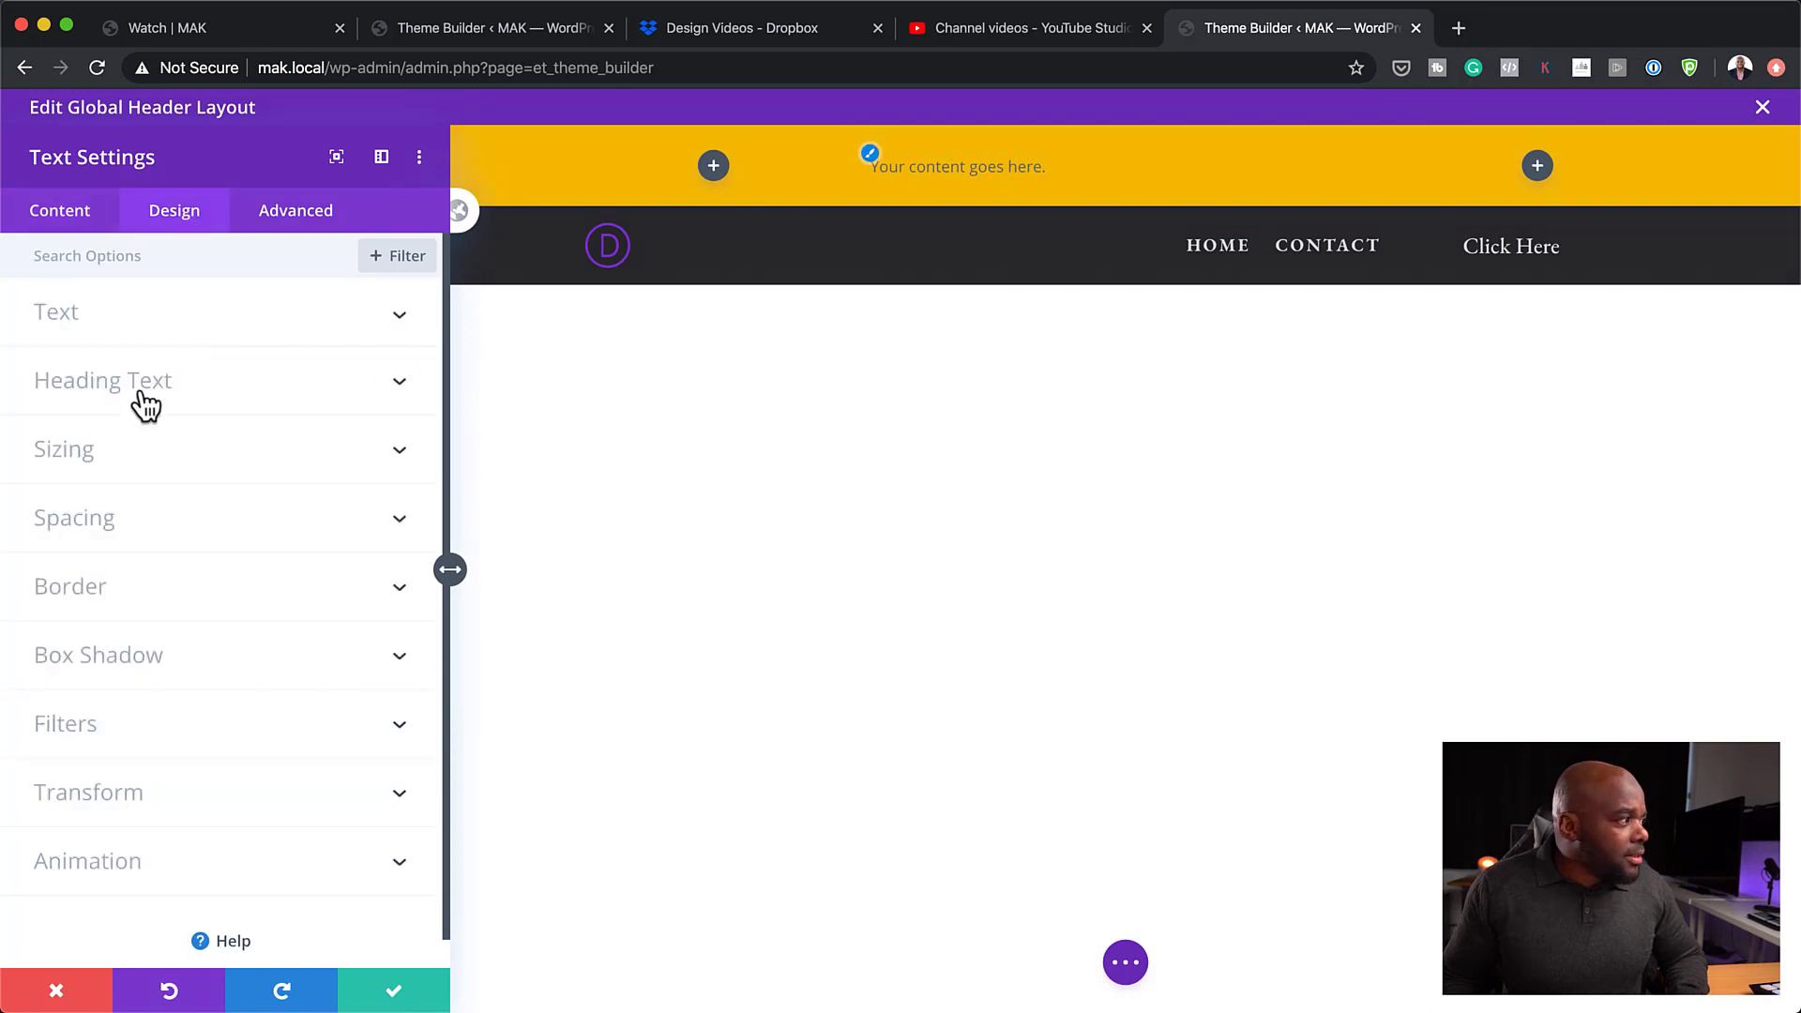
{"action": "left_click", "coordinate": [89, 324]}
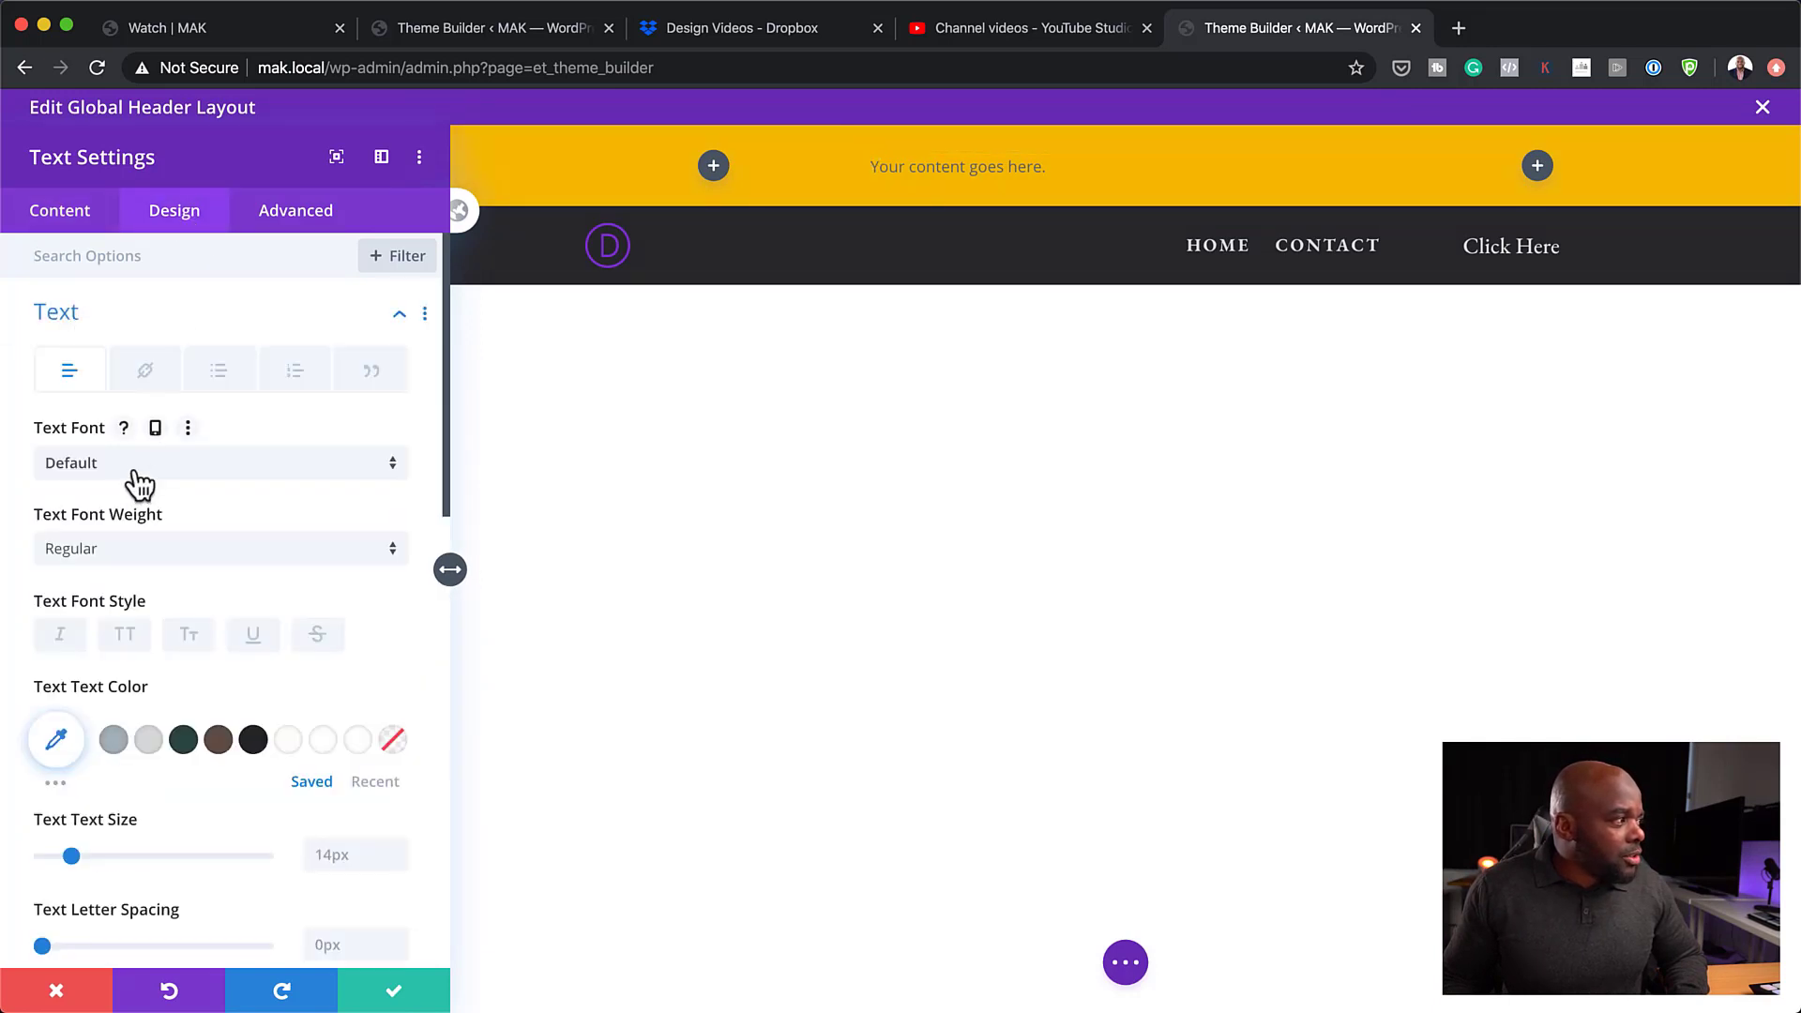
{"action": "left_click", "coordinate": [133, 465]}
{"action": "left_click", "coordinate": [153, 310]}
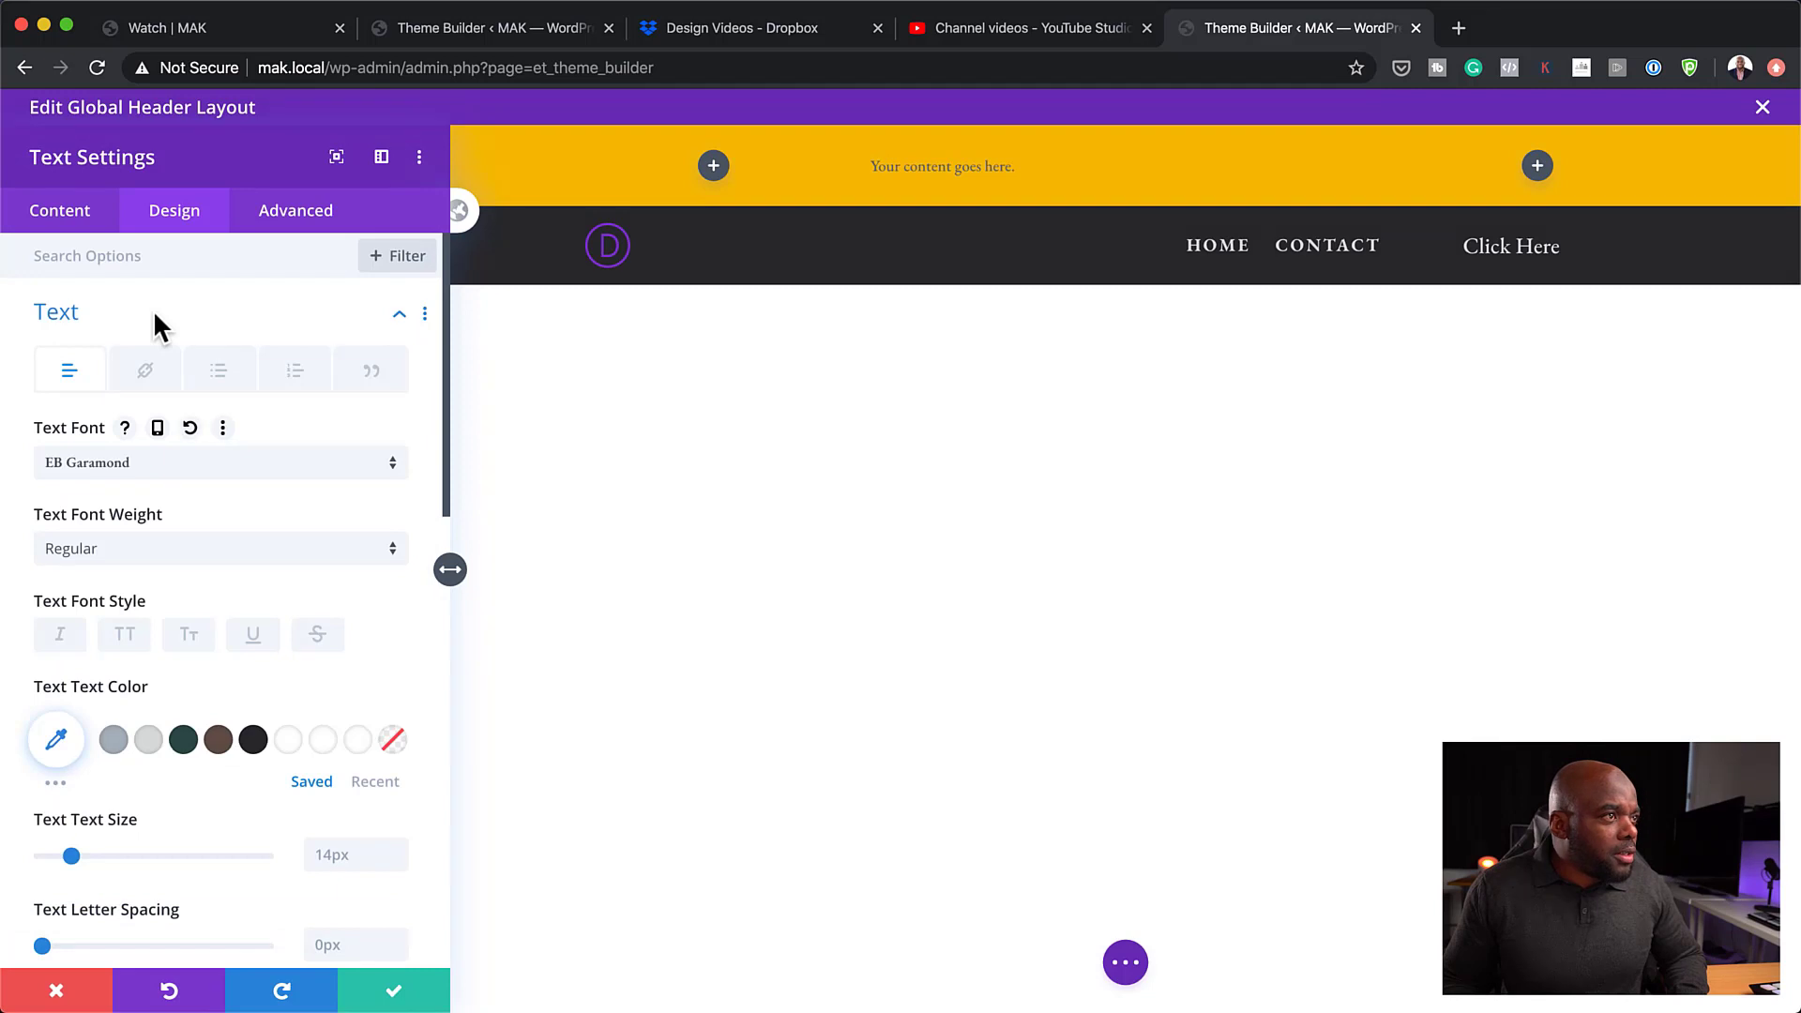
- Set the yellow bar's Text module to the saved near-black text color and 22px text size, and save its settings
{"action": "left_click", "coordinate": [252, 738]}
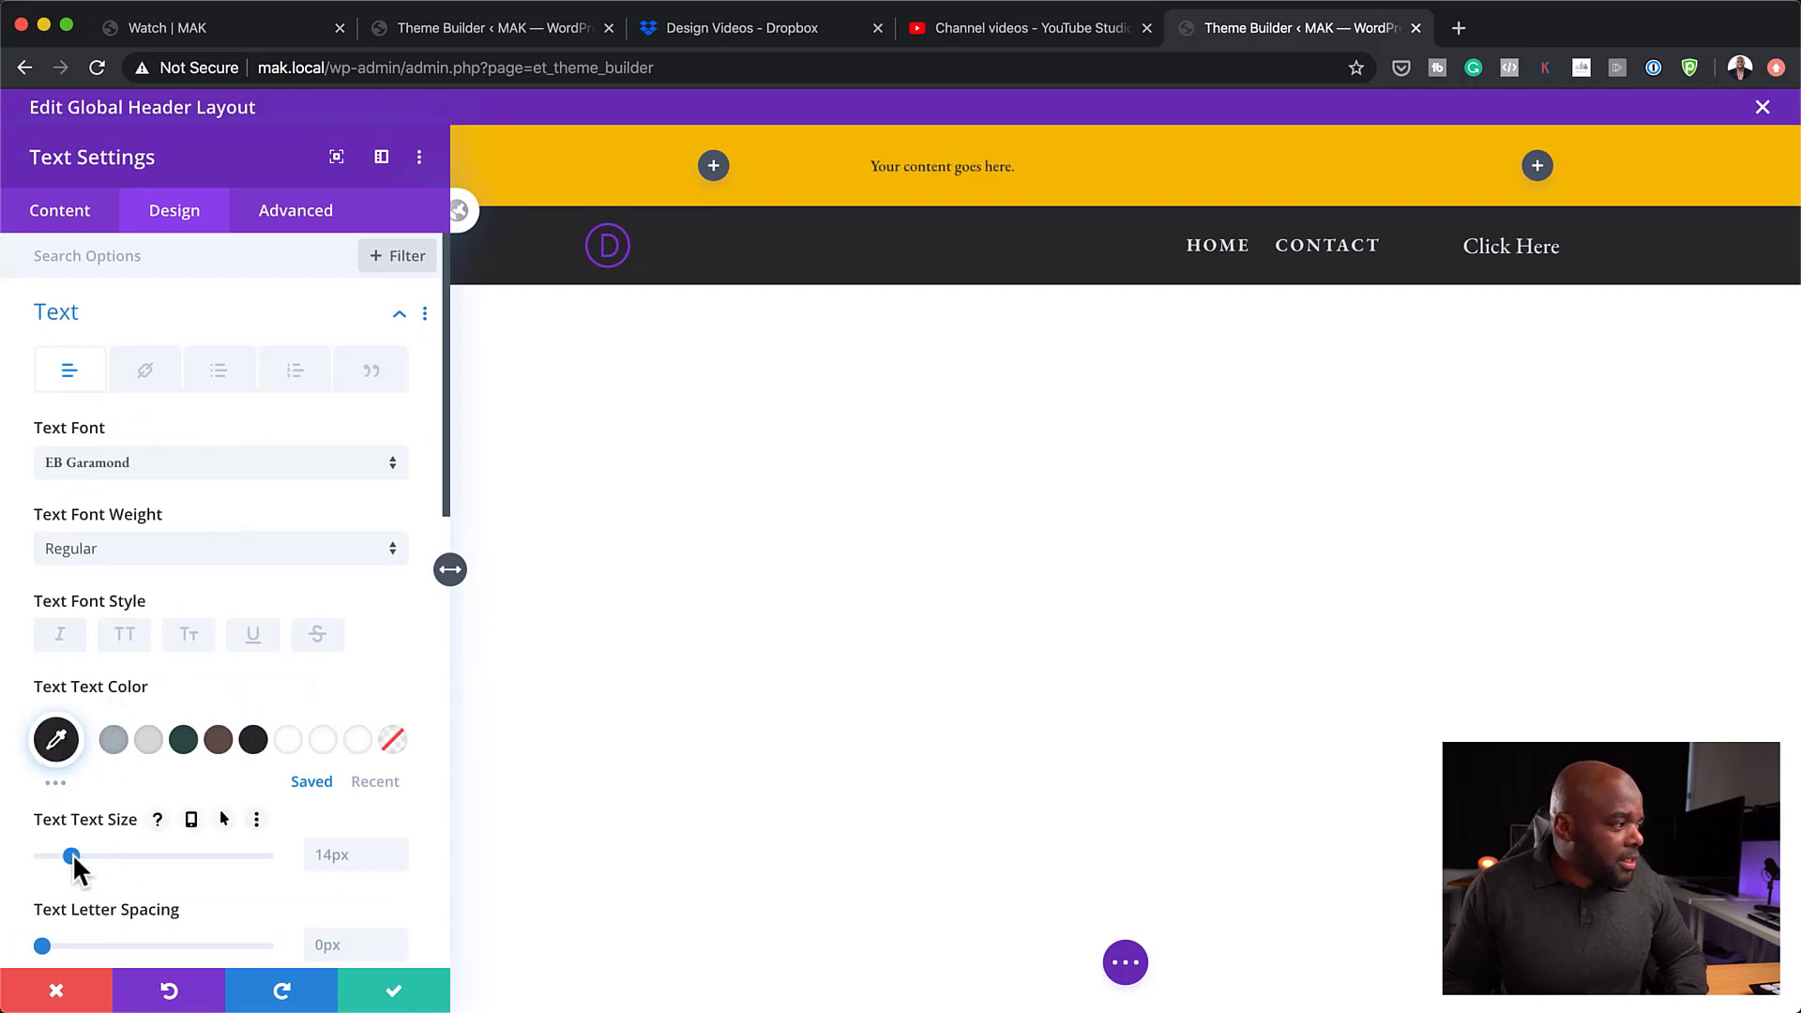
{"action": "left_click_drag", "start_coordinate": [72, 855], "coordinate": [90, 860]}
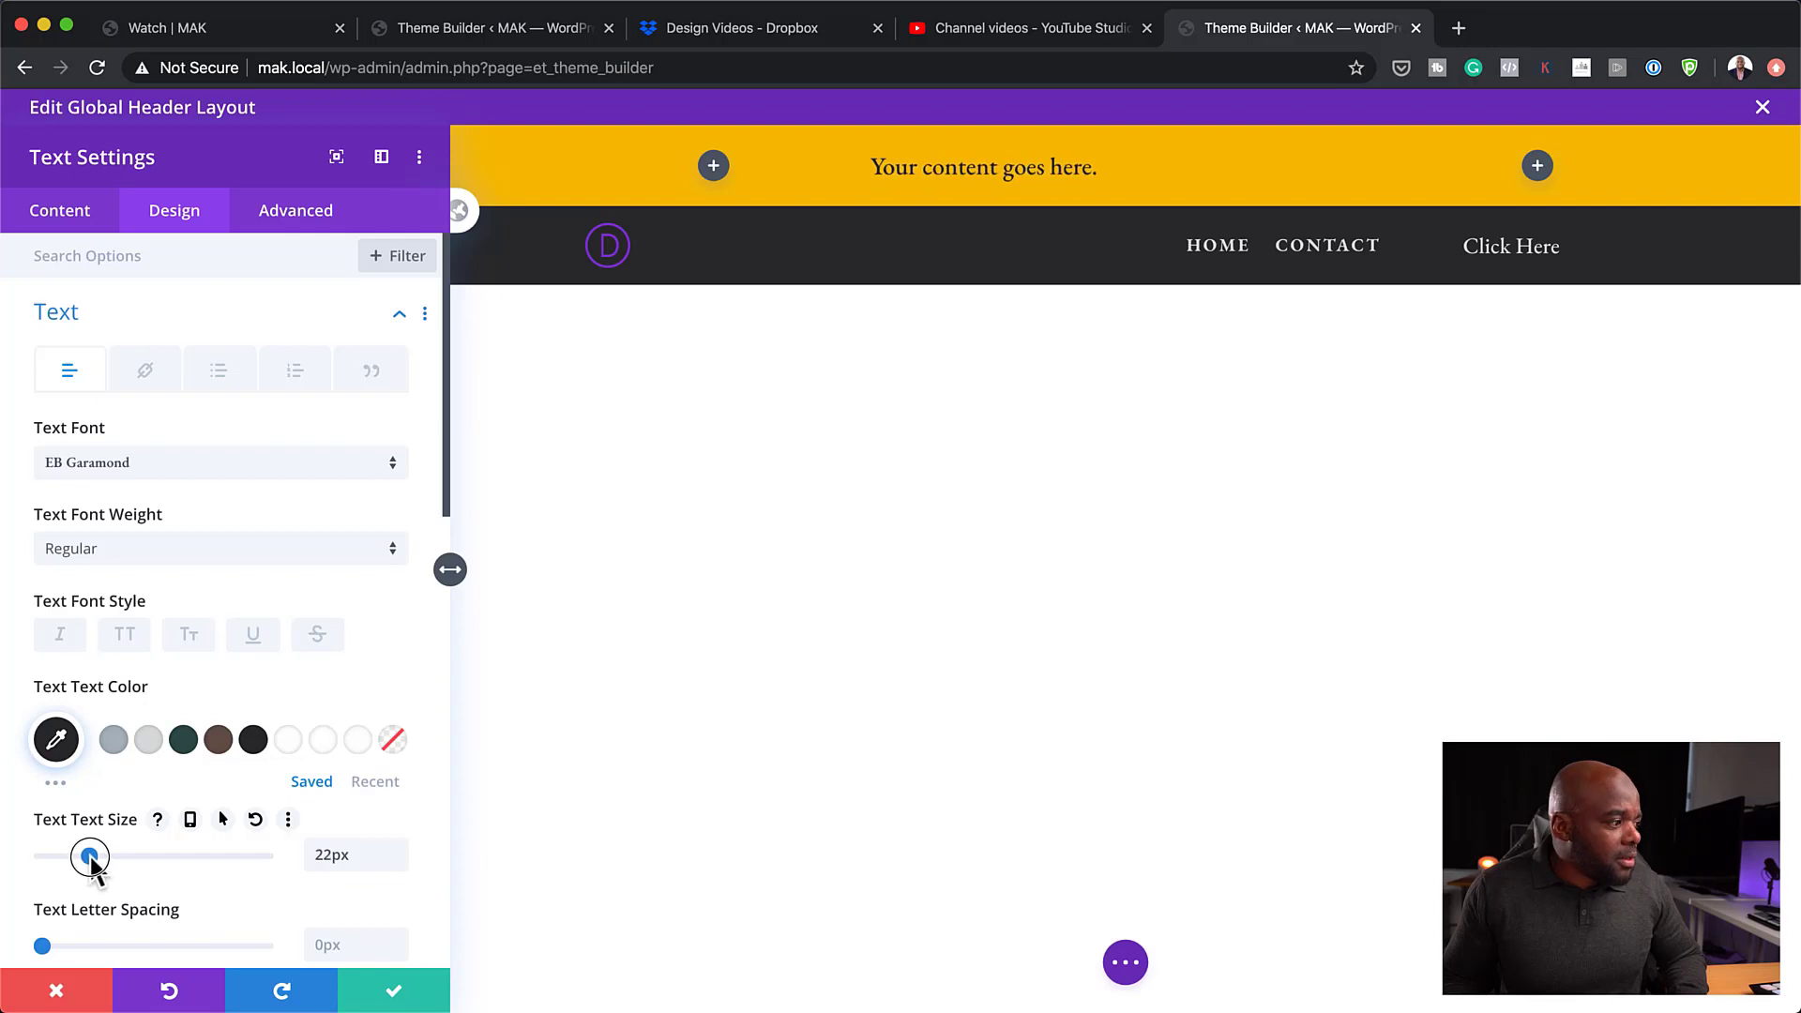
{"action": "left_click", "coordinate": [392, 993]}
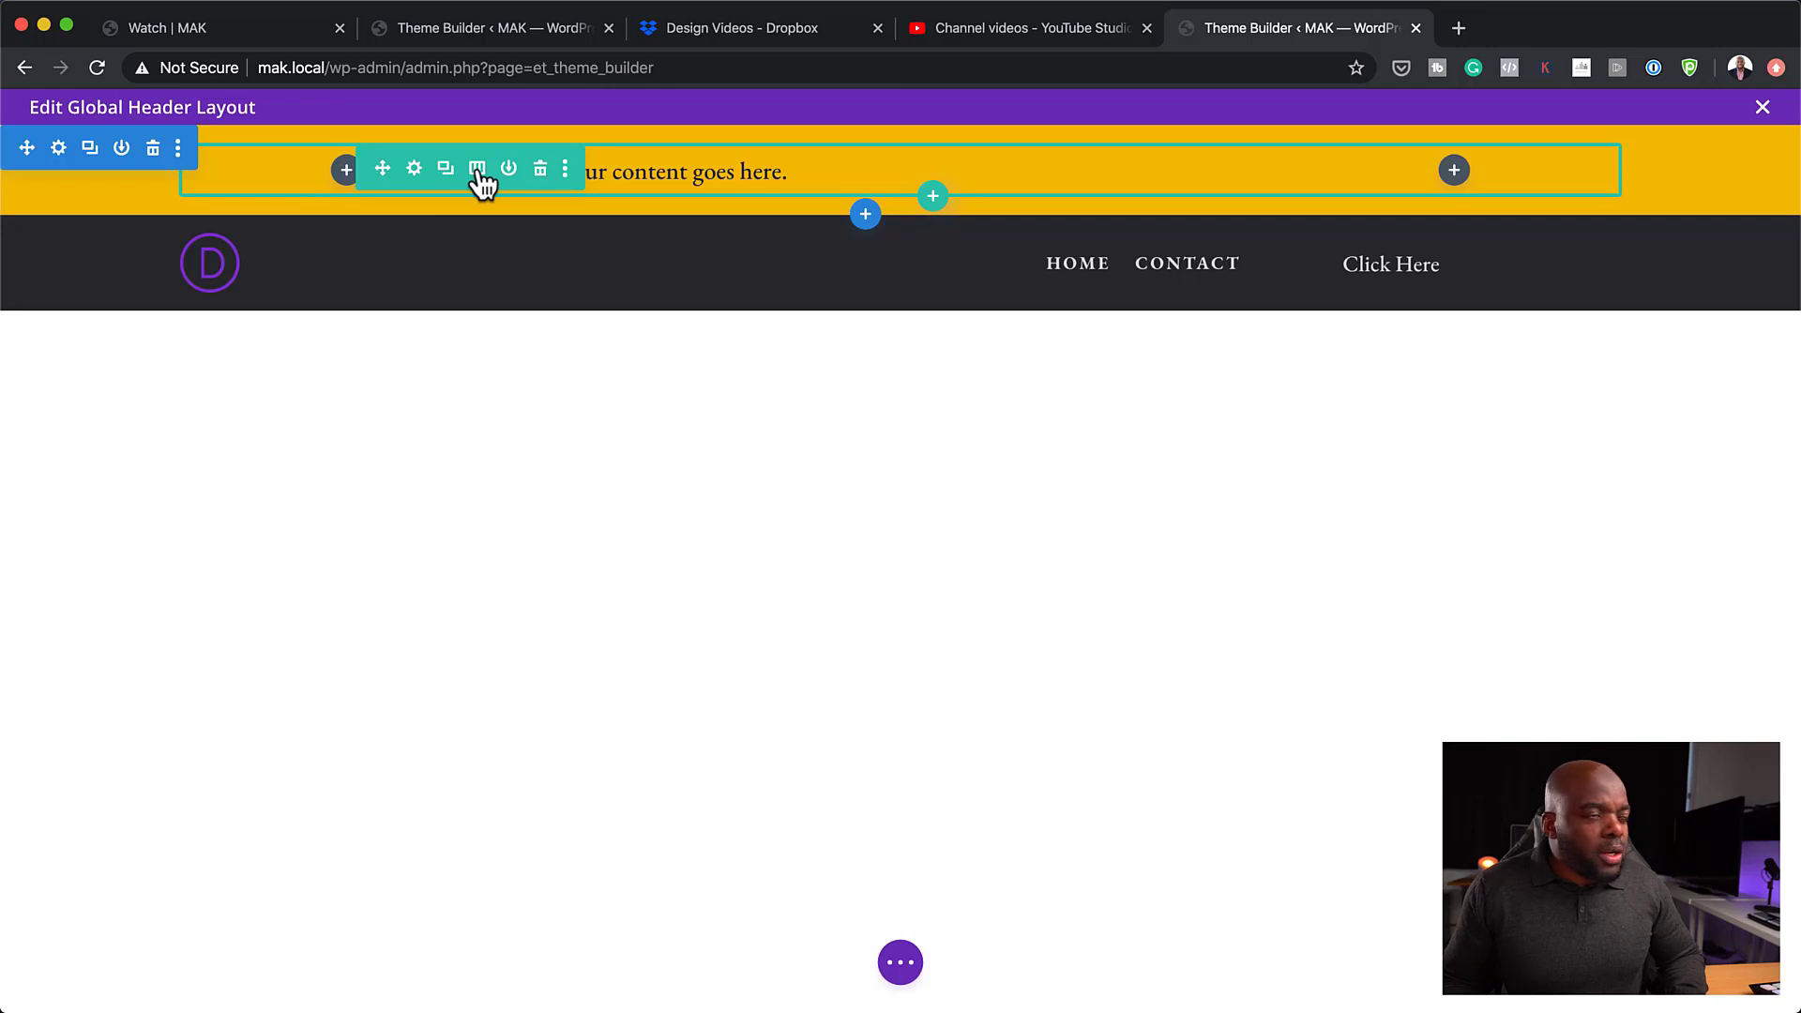
- Change the yellow section's row to a half, quarter, quarter column layout and move the Text module into the wide first column
{"action": "left_click", "coordinate": [479, 180]}
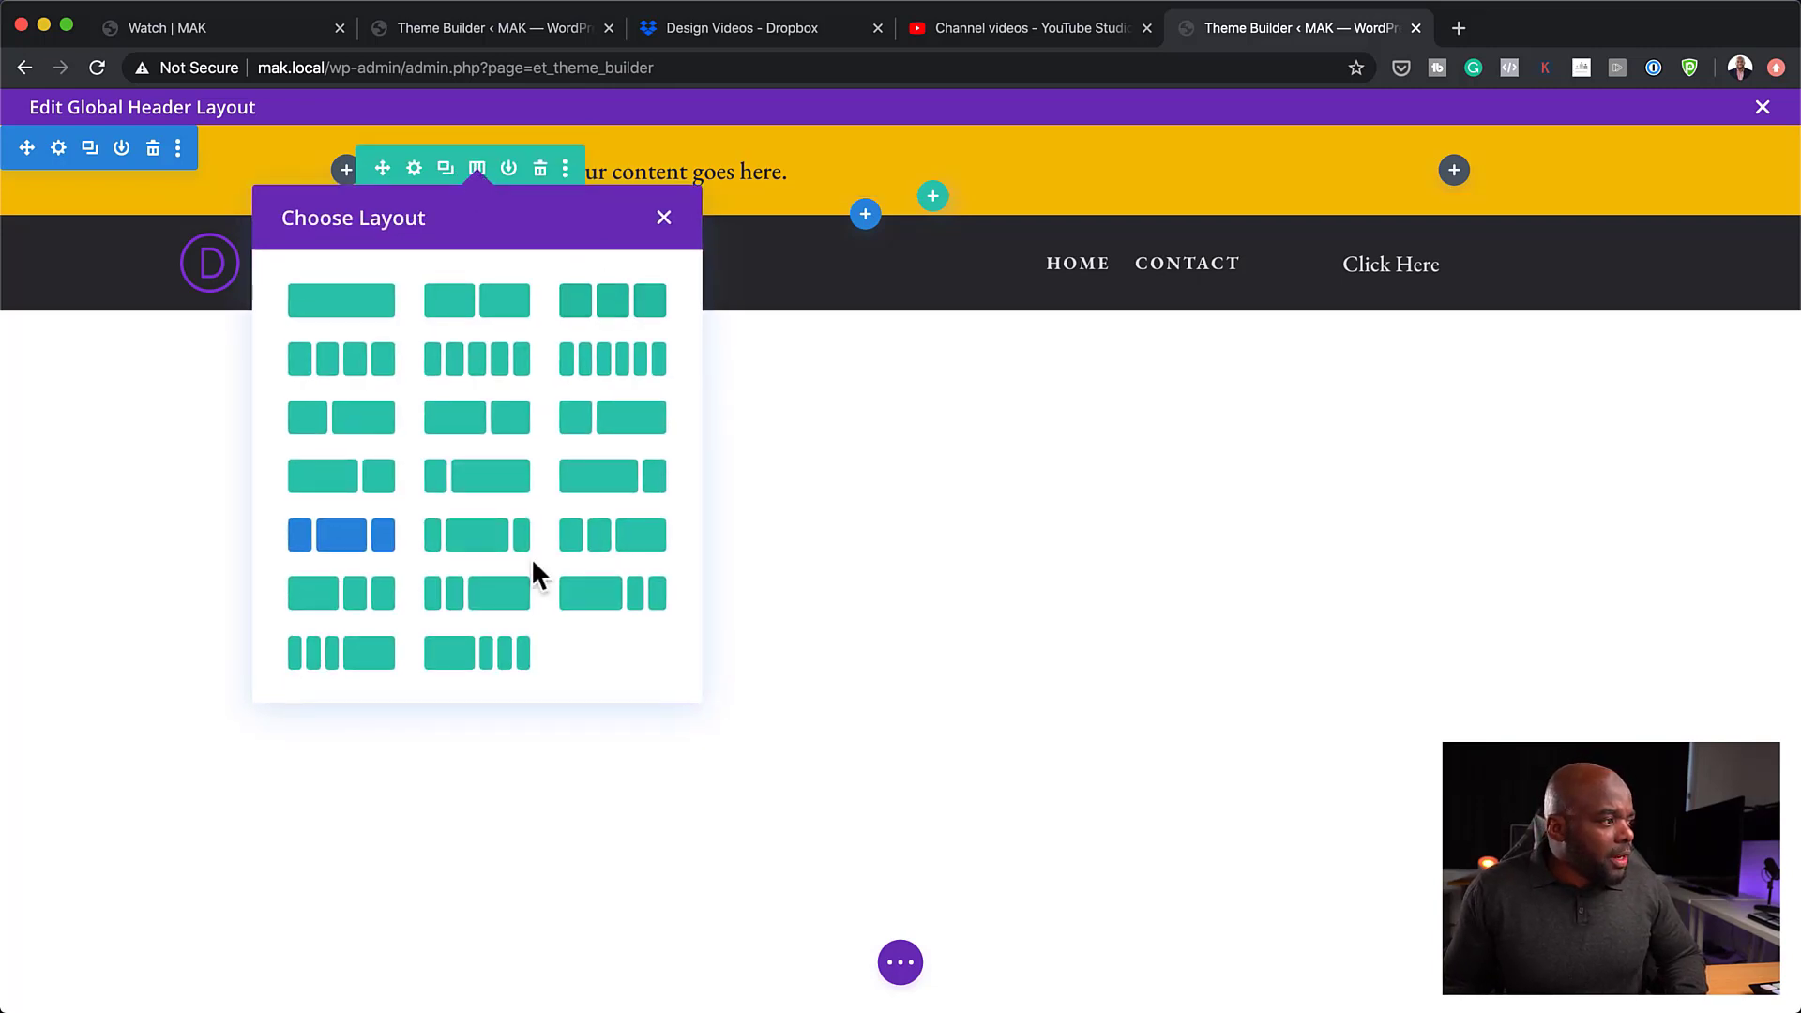
{"action": "left_click", "coordinate": [359, 593]}
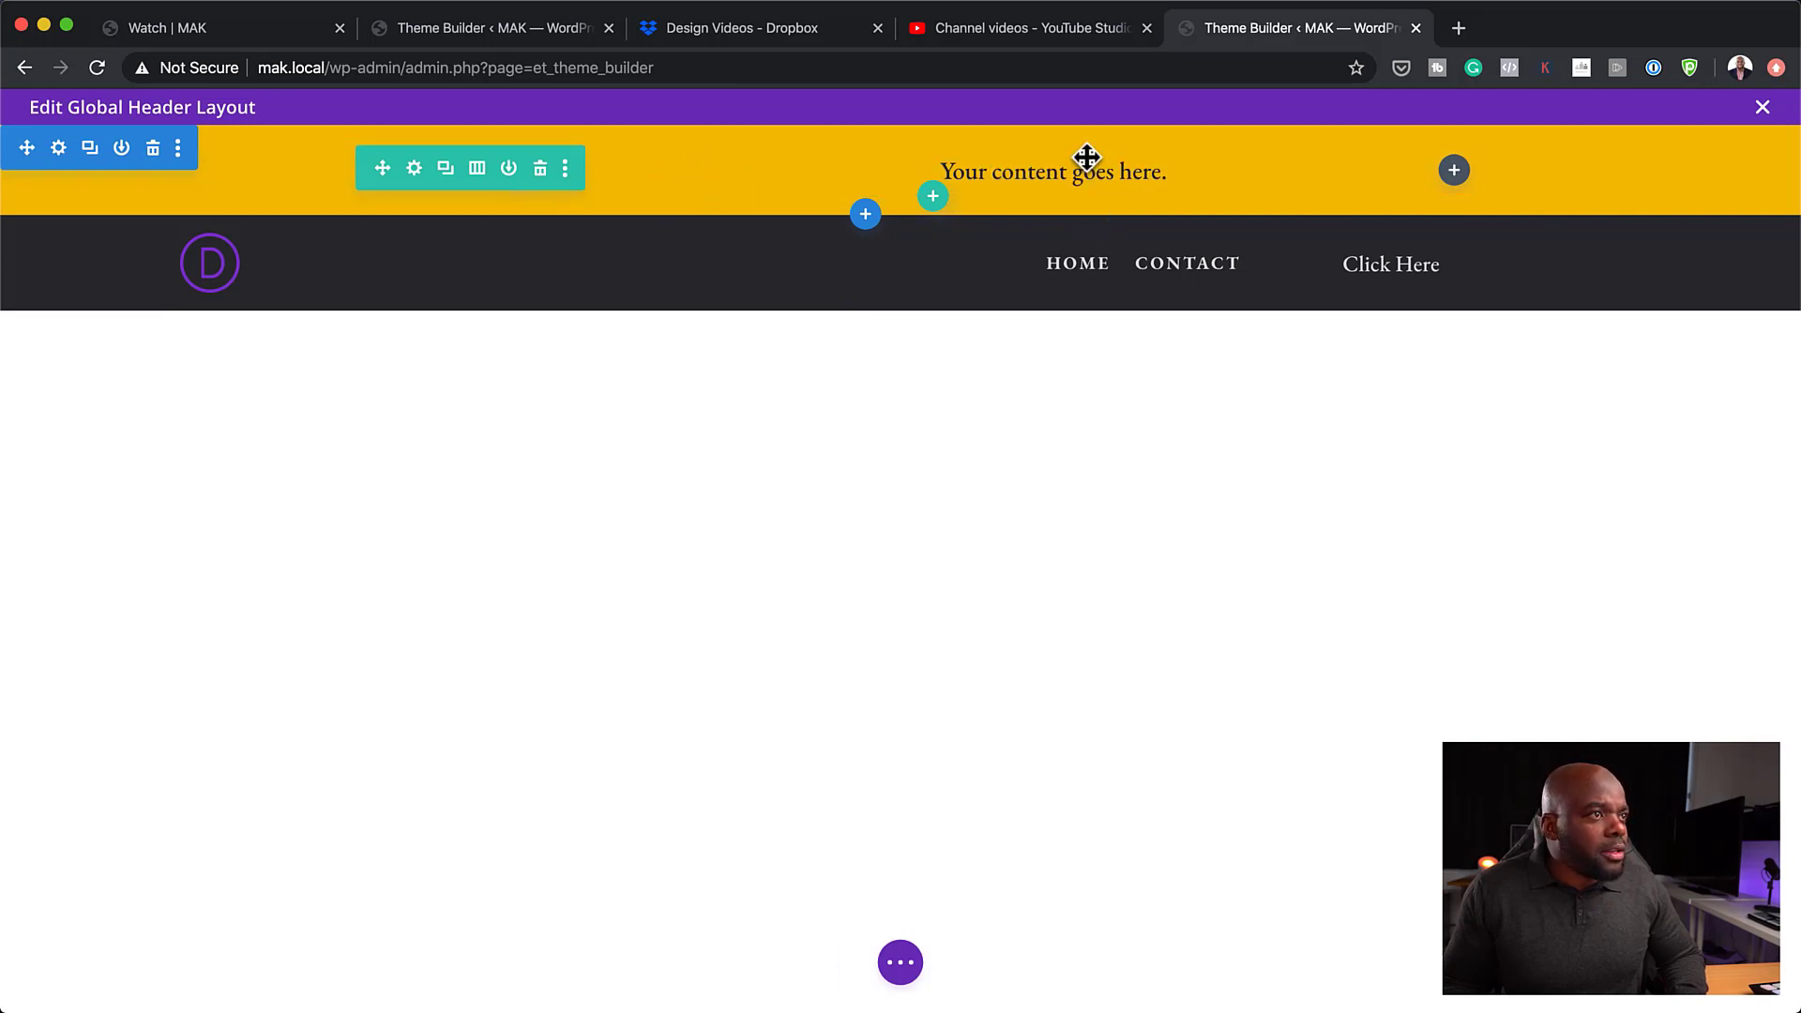
{"action": "mouse_move", "coordinate": [1054, 187]}
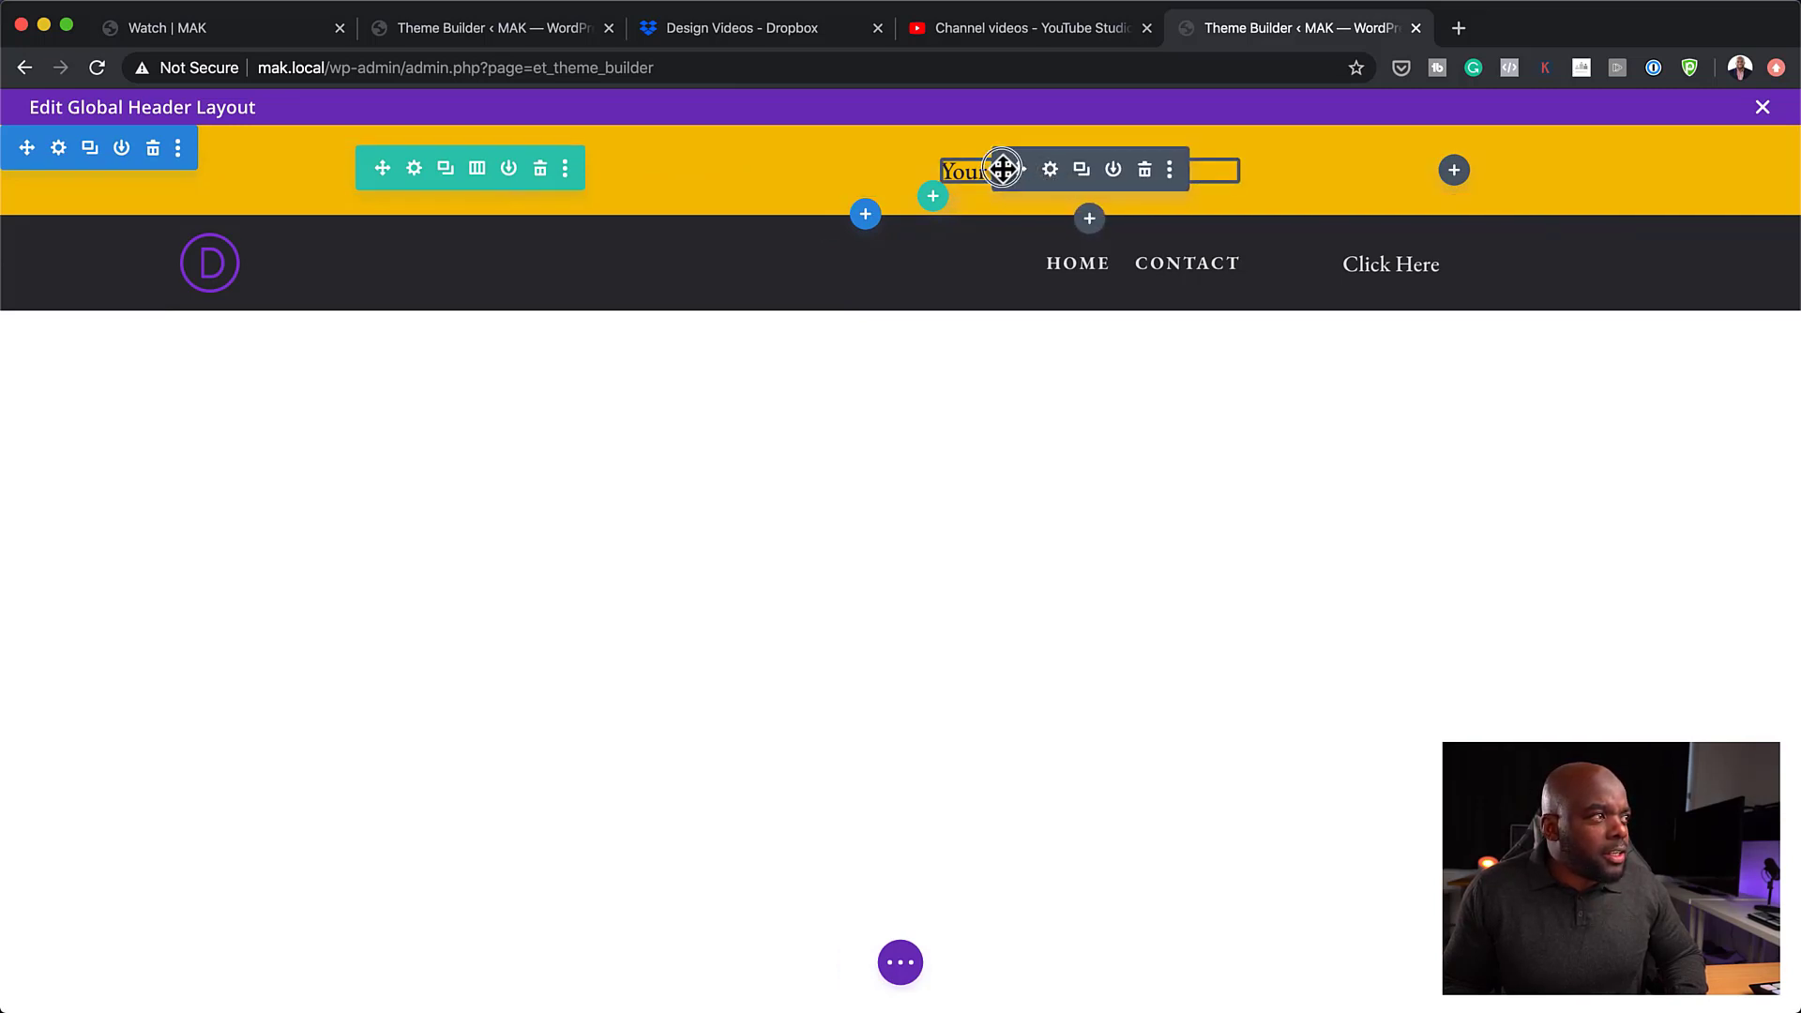
{"action": "left_click_drag", "start_coordinate": [1011, 169], "coordinate": [690, 184]}
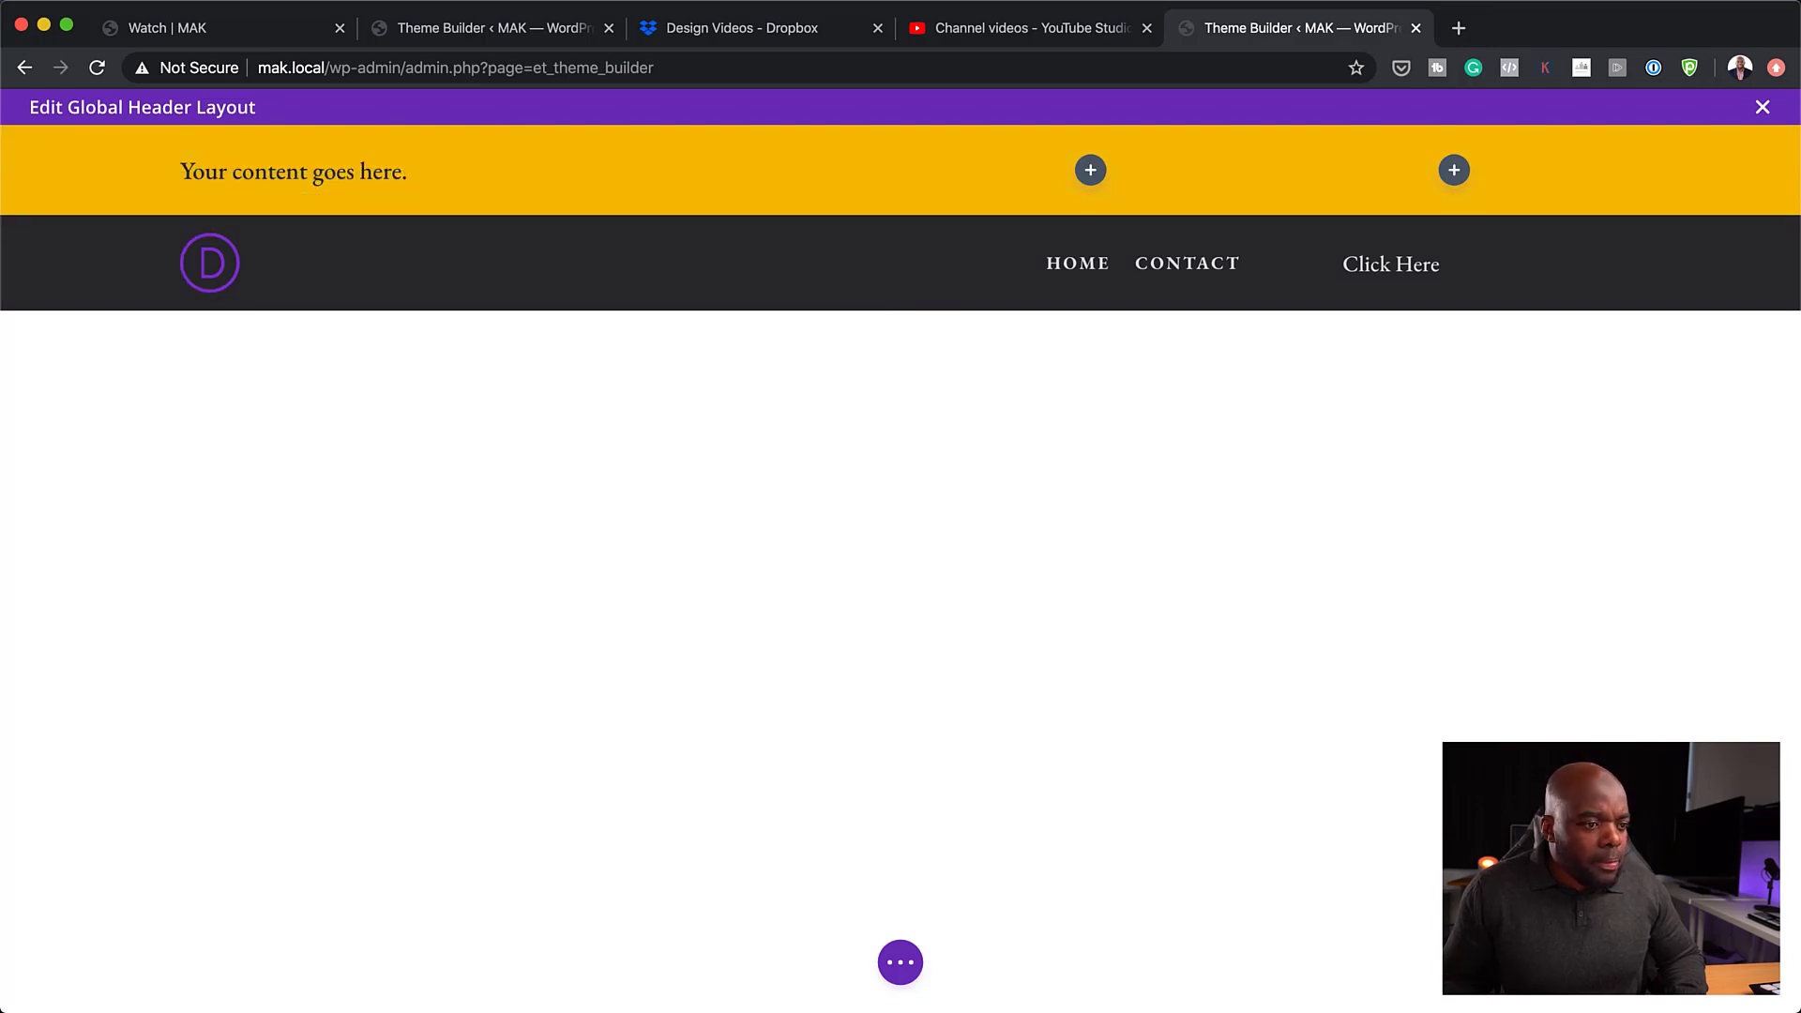
- Show the Layers view and expand the first section, its row and its first column down to the Text module
{"action": "left_click", "coordinate": [902, 965]}
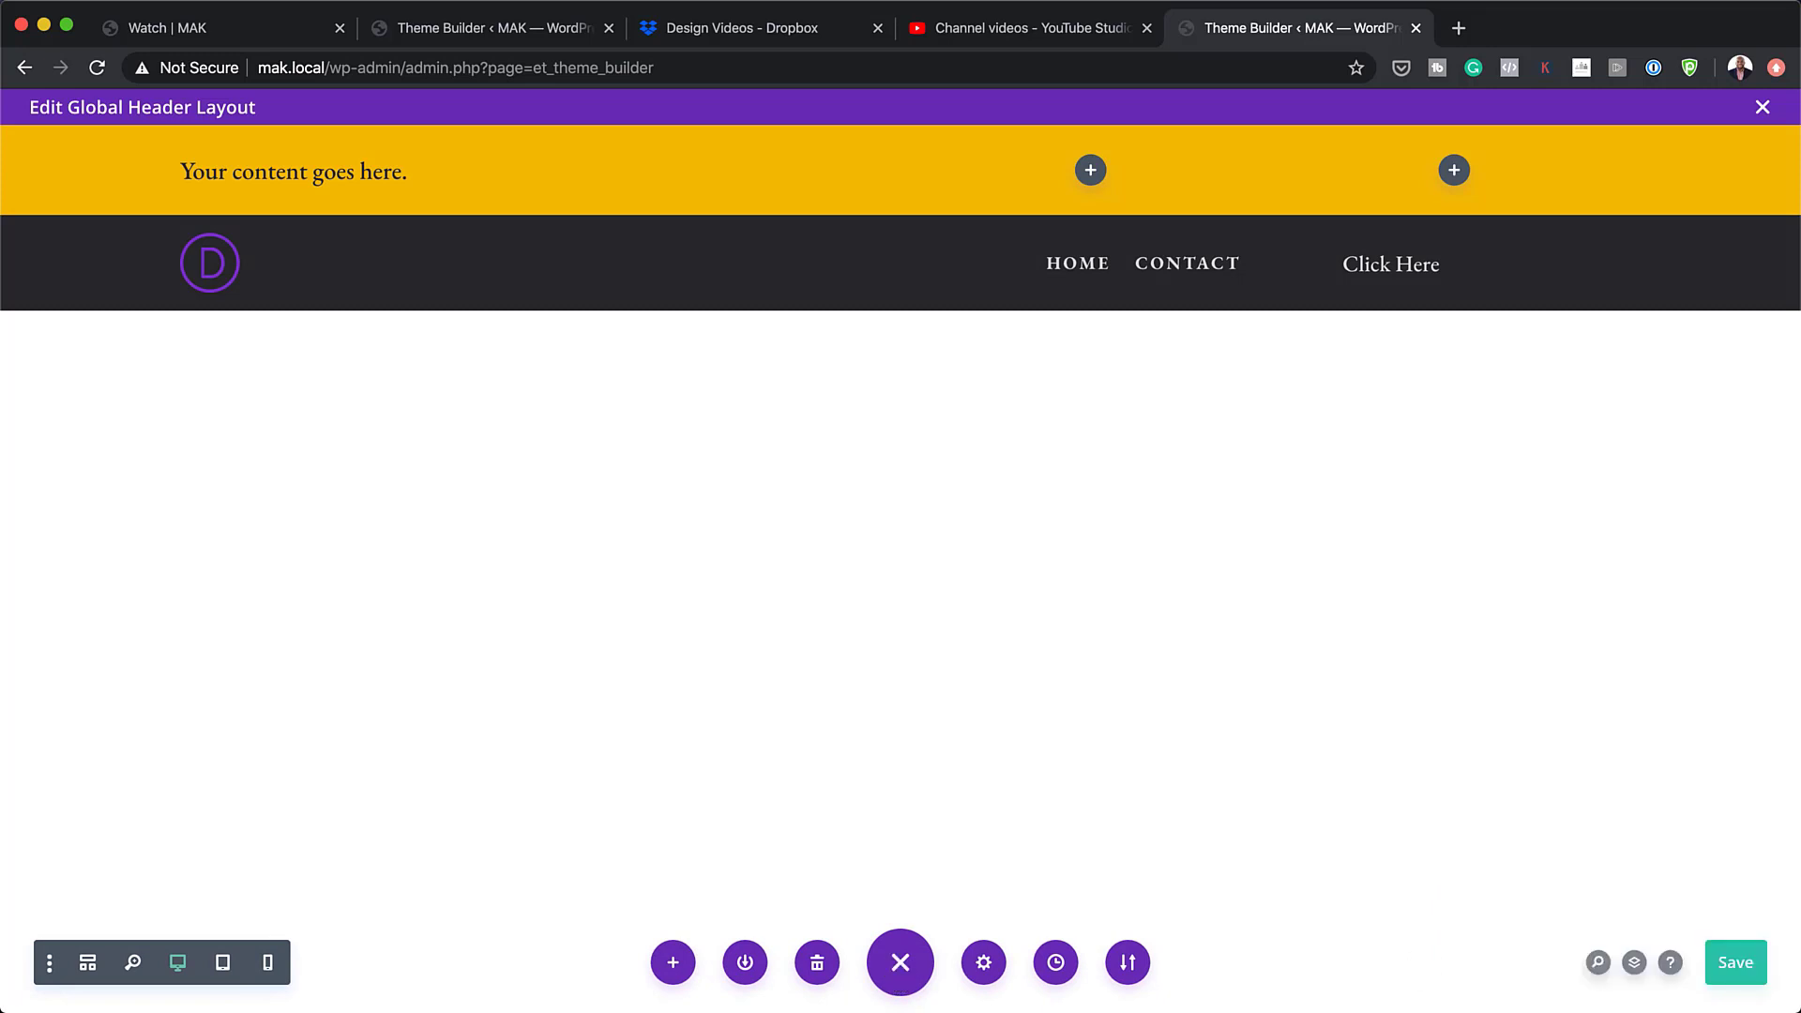
{"action": "left_click", "coordinate": [1635, 966]}
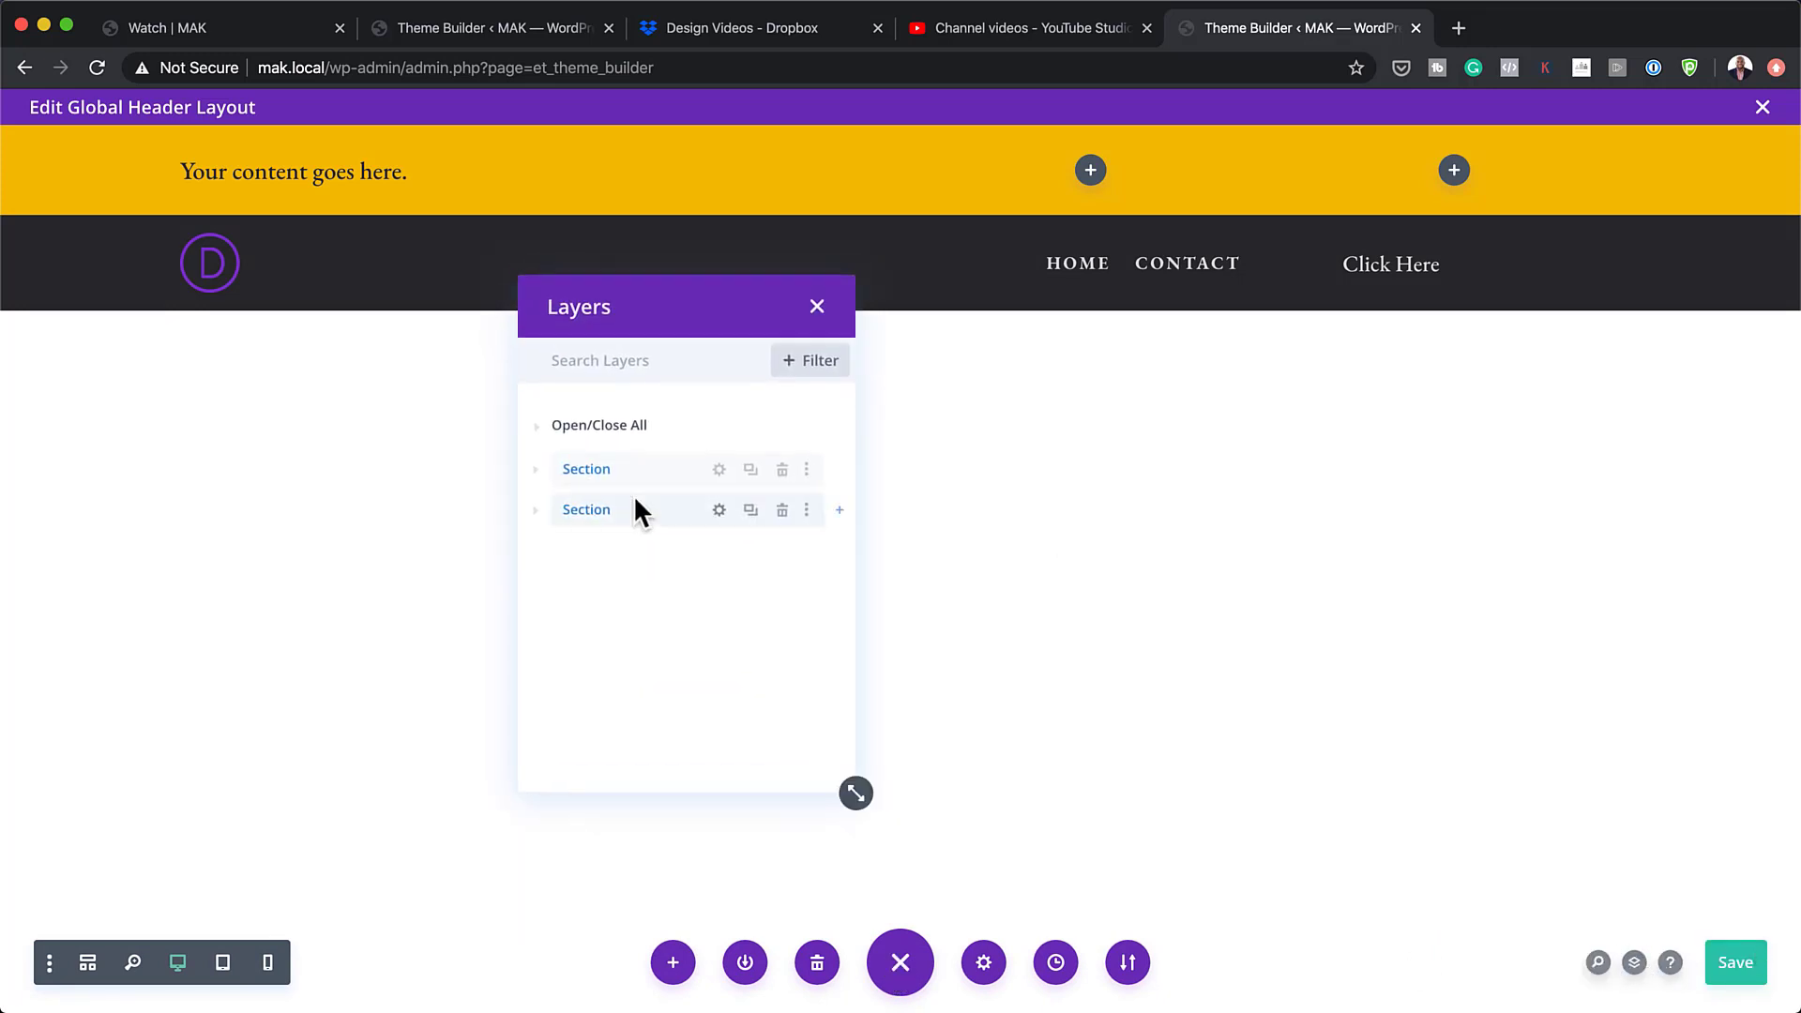
{"action": "left_click", "coordinate": [535, 472]}
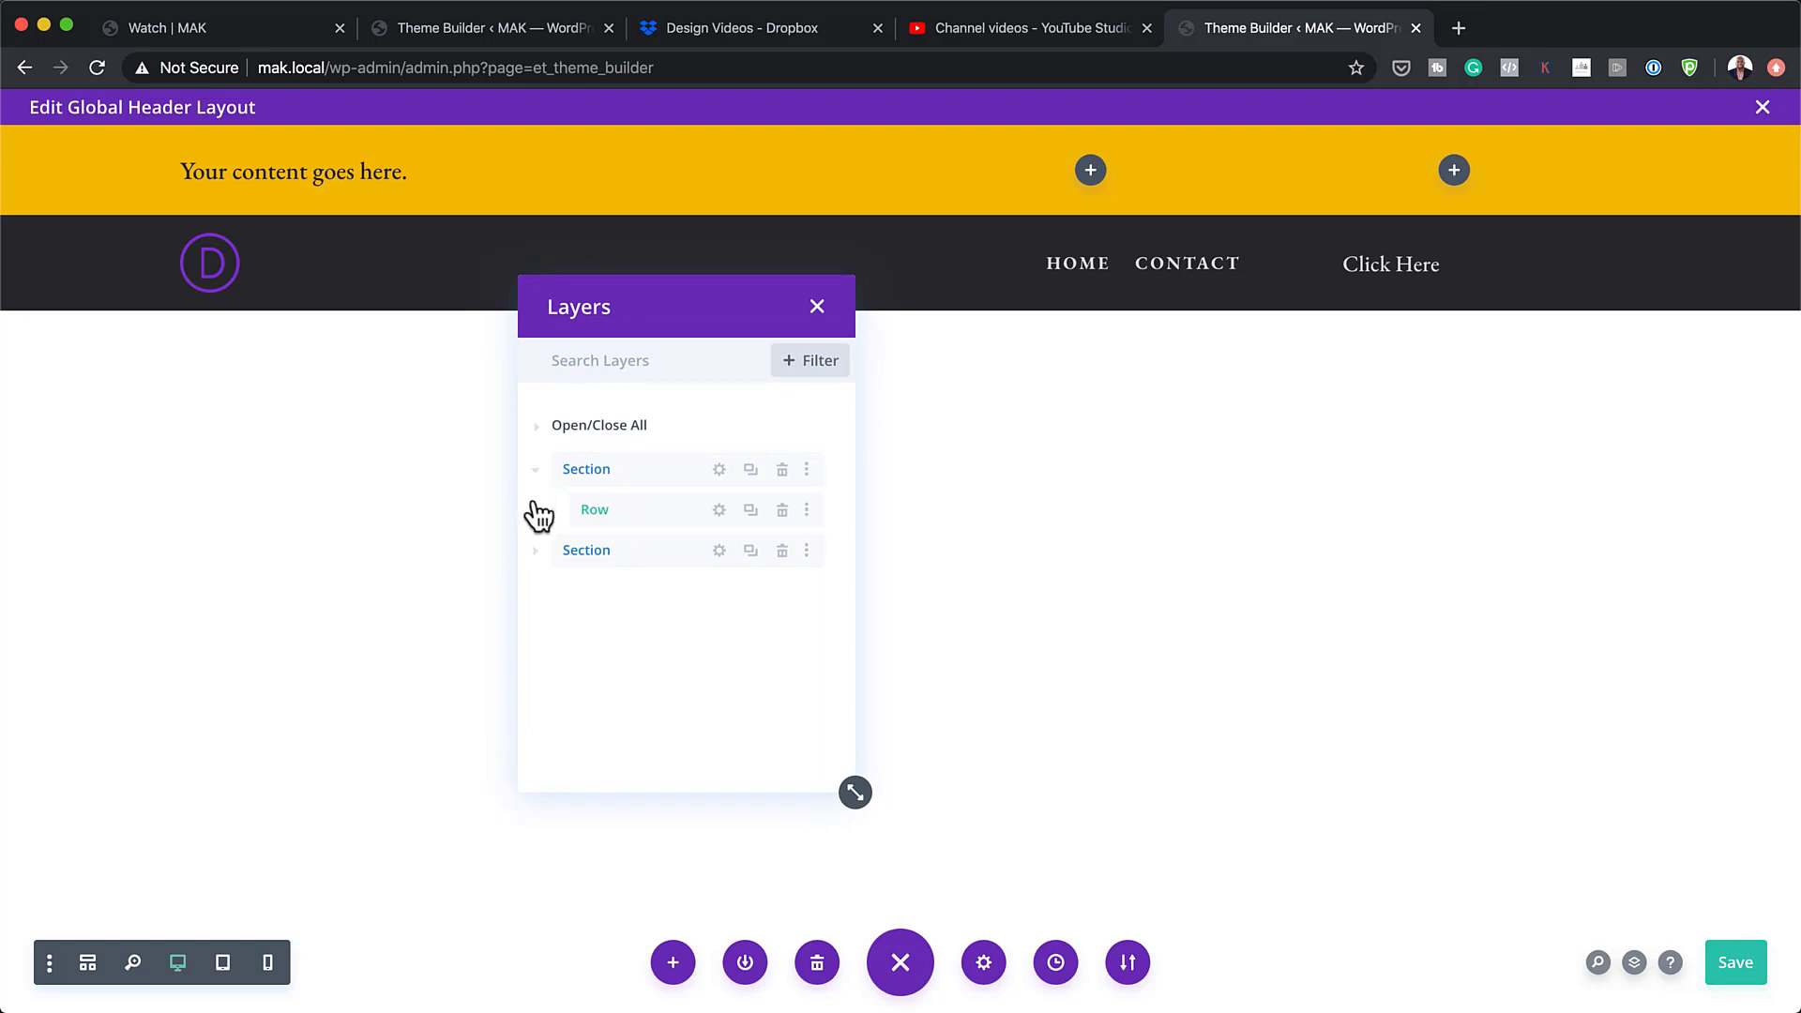
{"action": "left_click", "coordinate": [552, 511]}
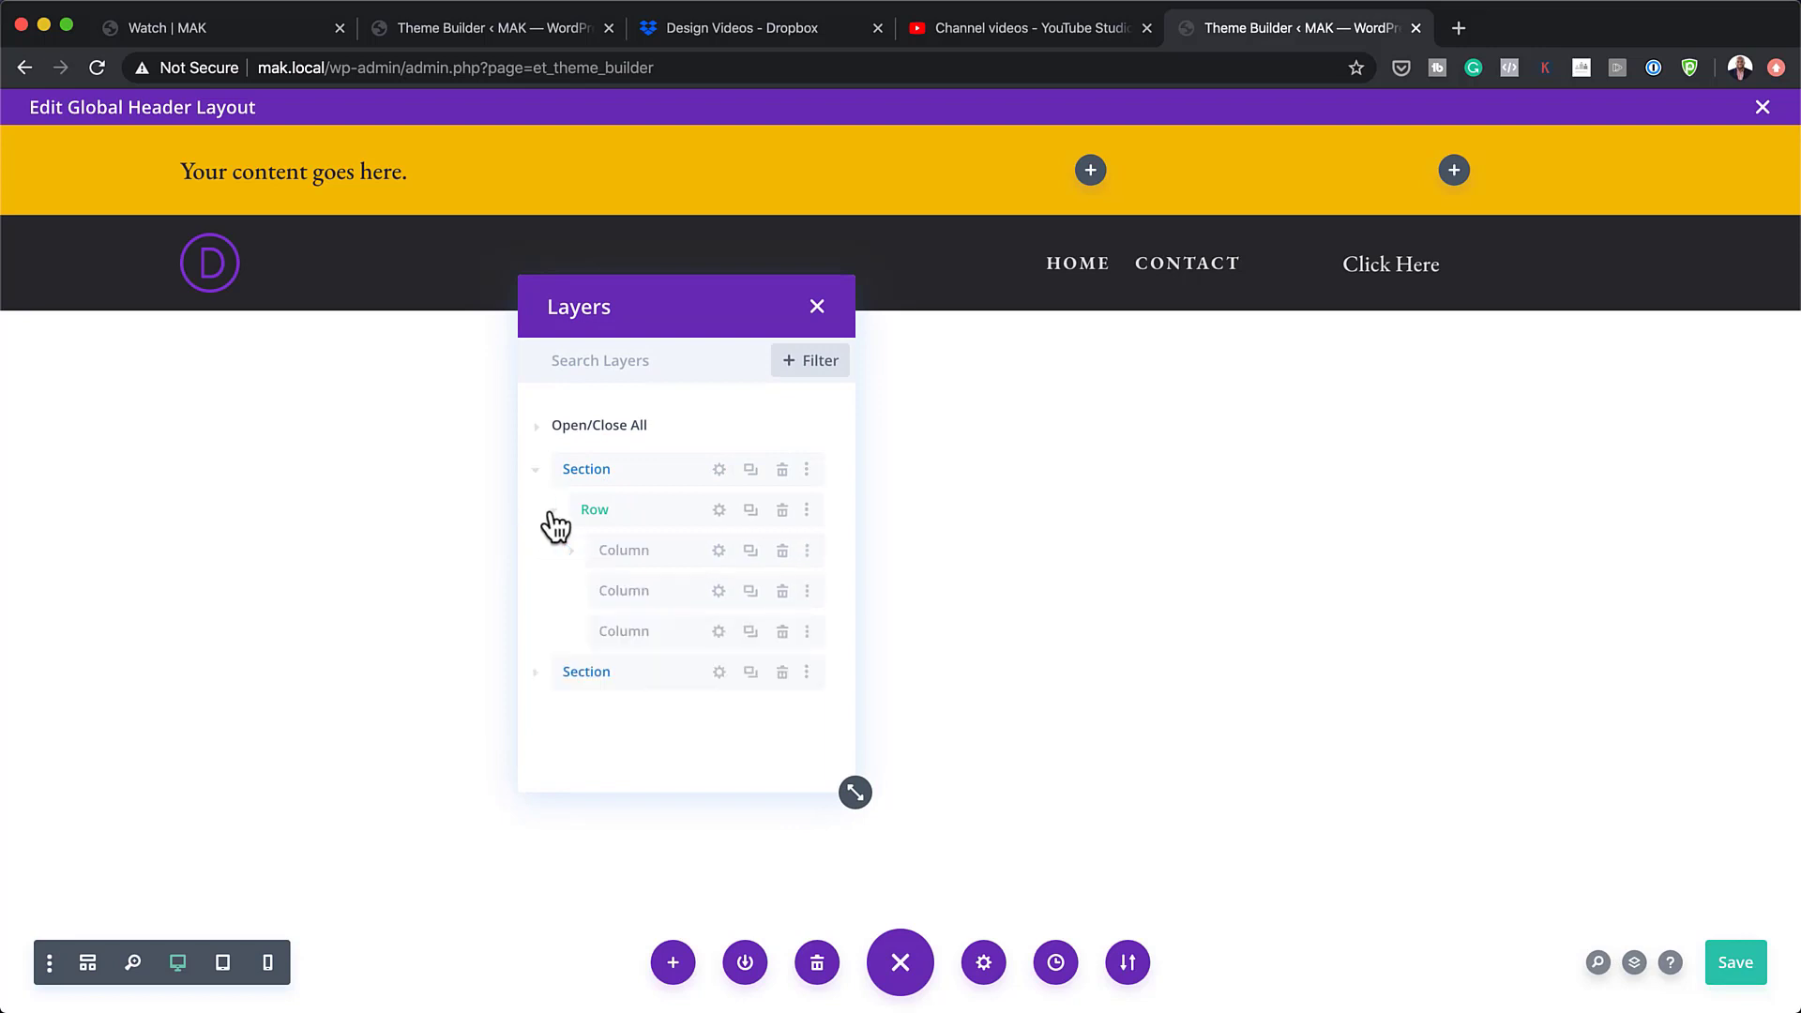
{"action": "left_click", "coordinate": [572, 553]}
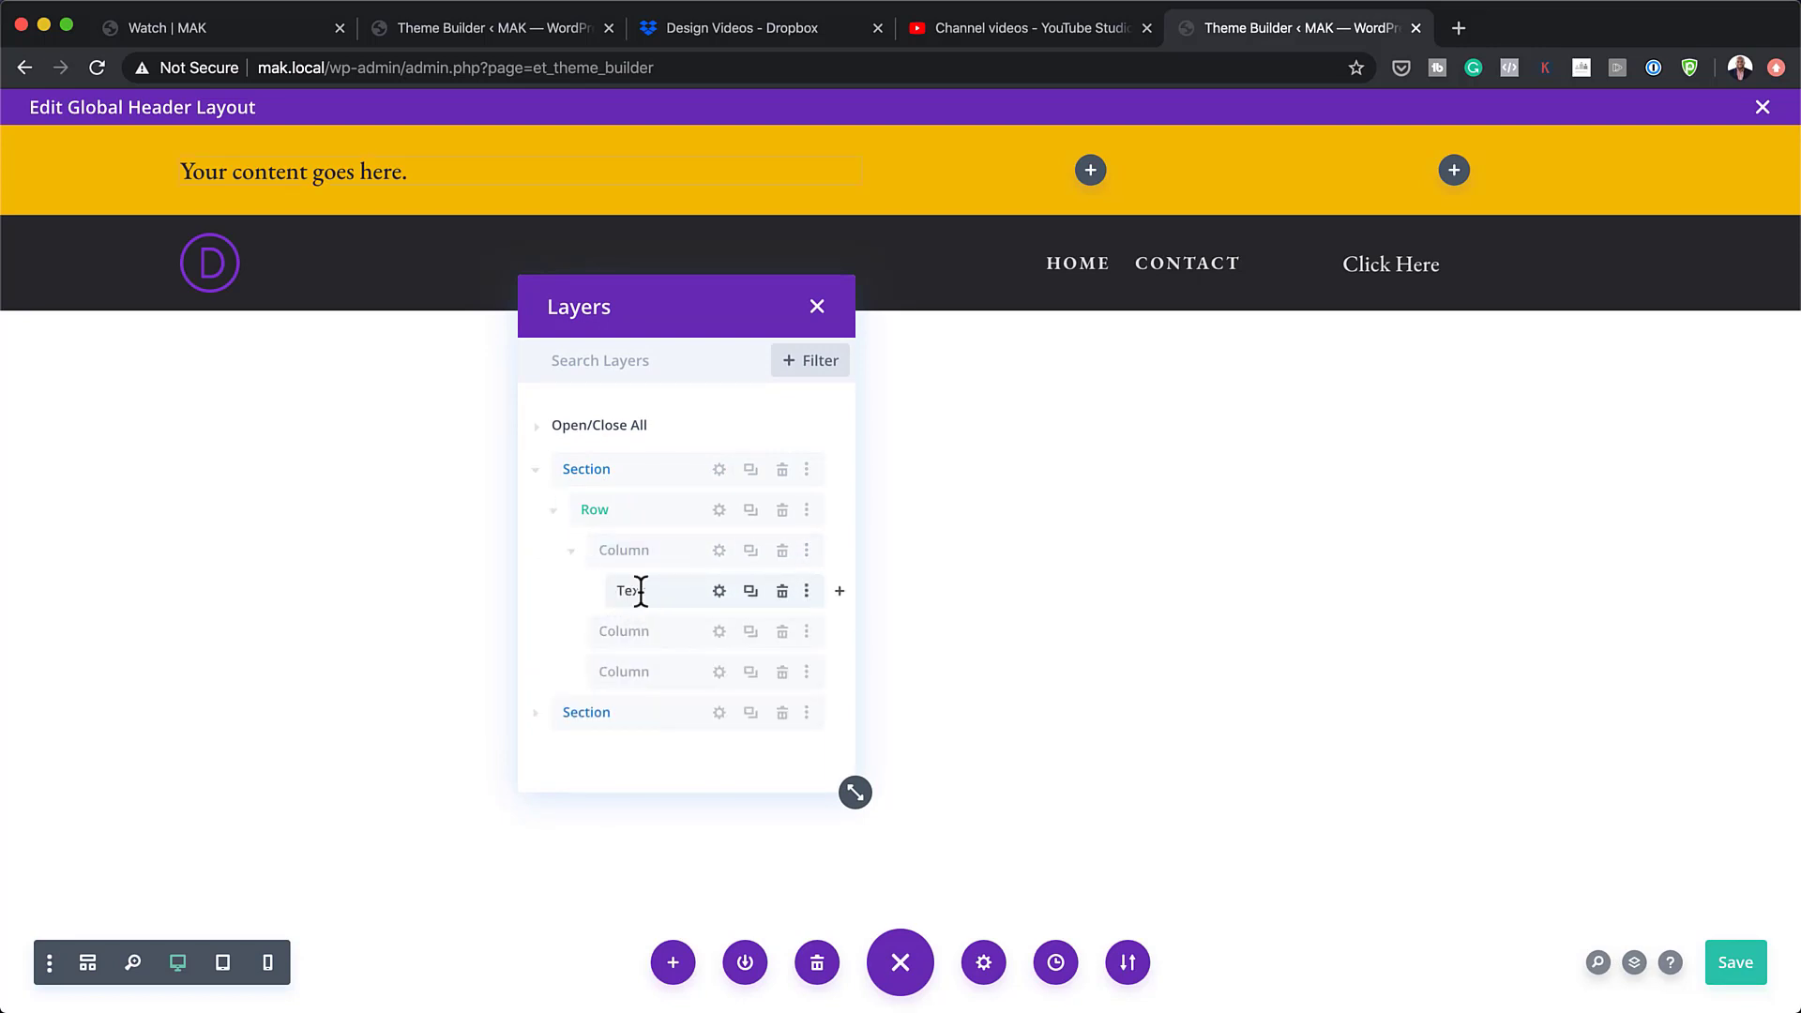
- Move the Text module within the Layers view to the third column, to the second, and back to the first
{"action": "left_click_drag", "start_coordinate": [697, 591], "coordinate": [679, 636]}
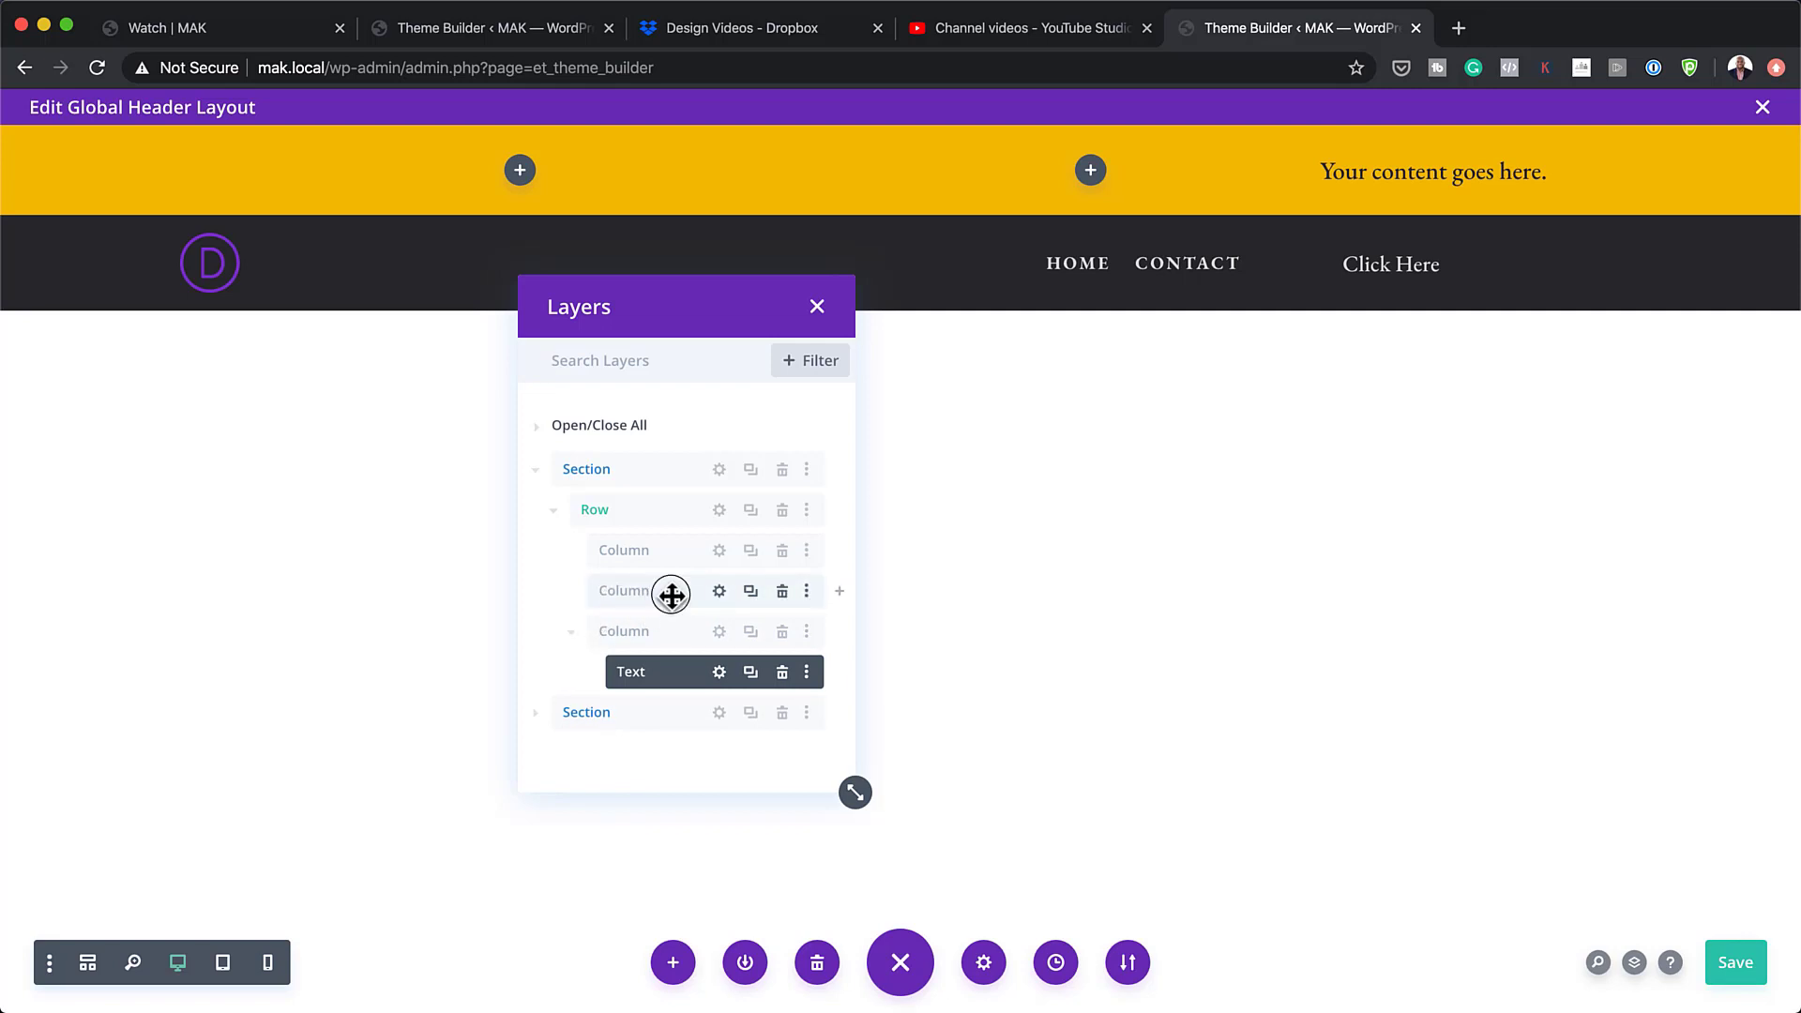
{"action": "left_click_drag", "start_coordinate": [692, 676], "coordinate": [696, 595]}
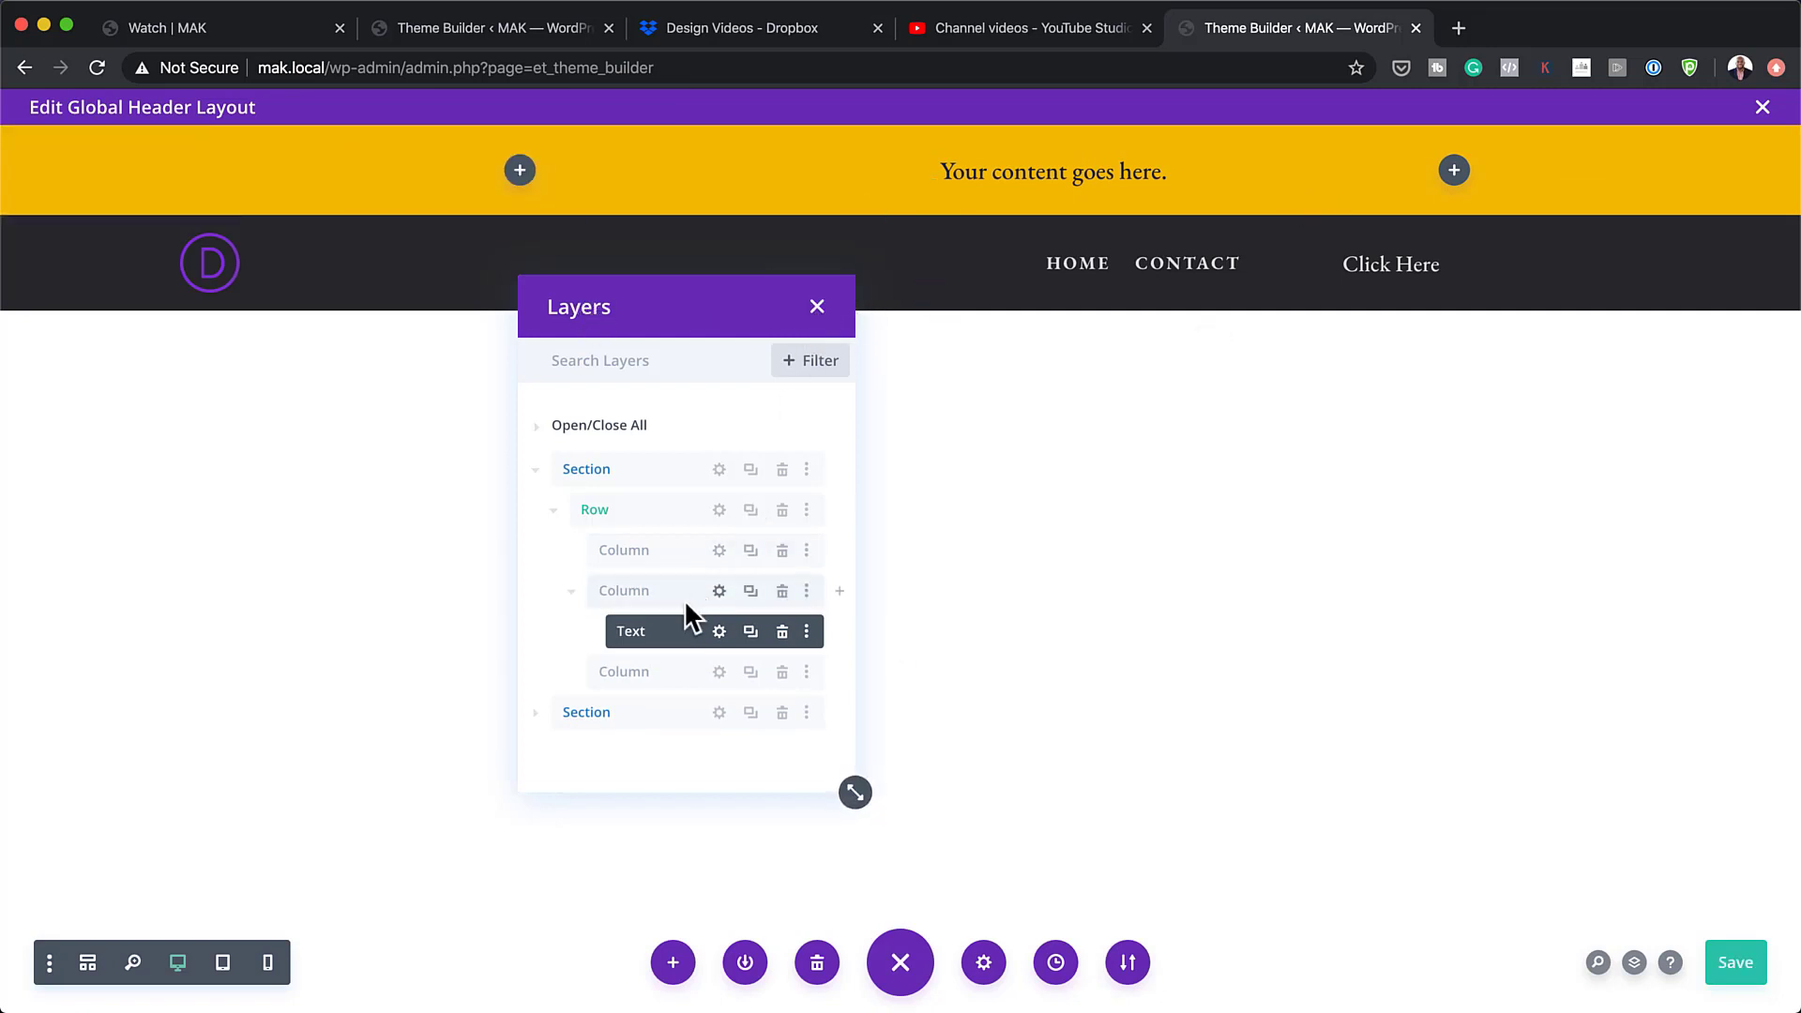
{"action": "left_click_drag", "start_coordinate": [684, 631], "coordinate": [684, 559]}
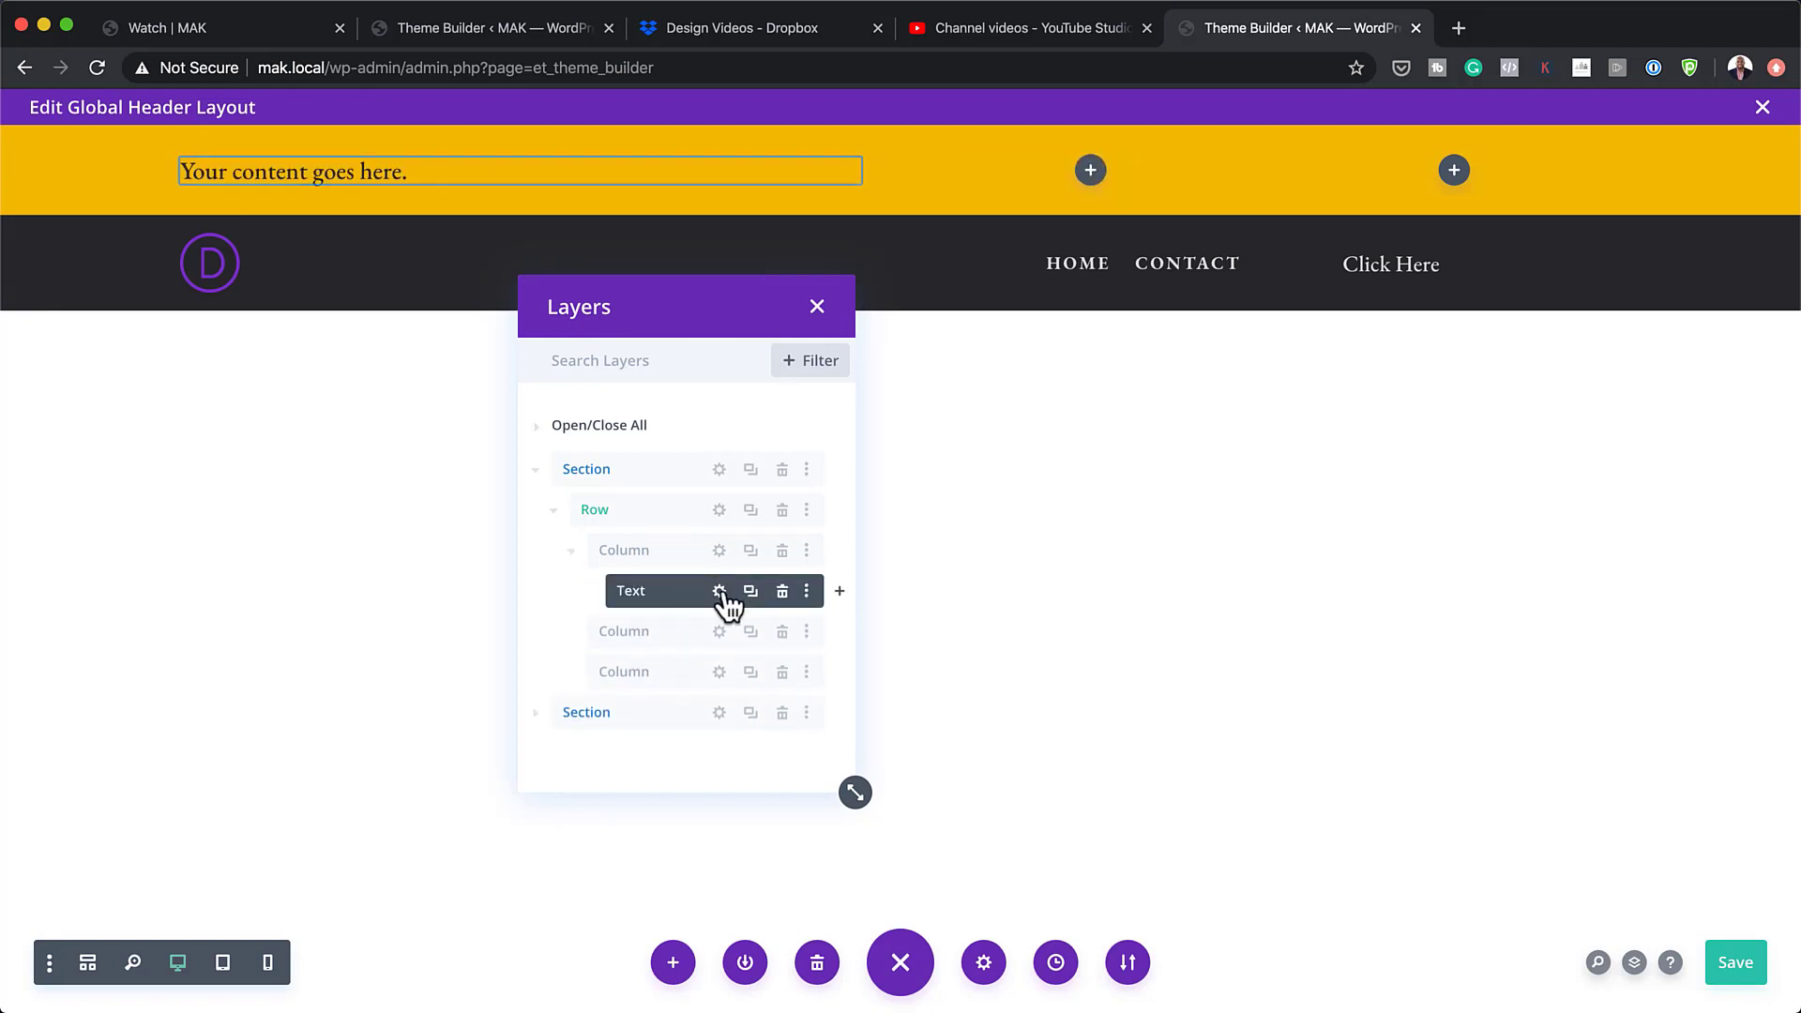
- Align the yellow bar's Text module to the right and save its settings
{"action": "left_click", "coordinate": [720, 591]}
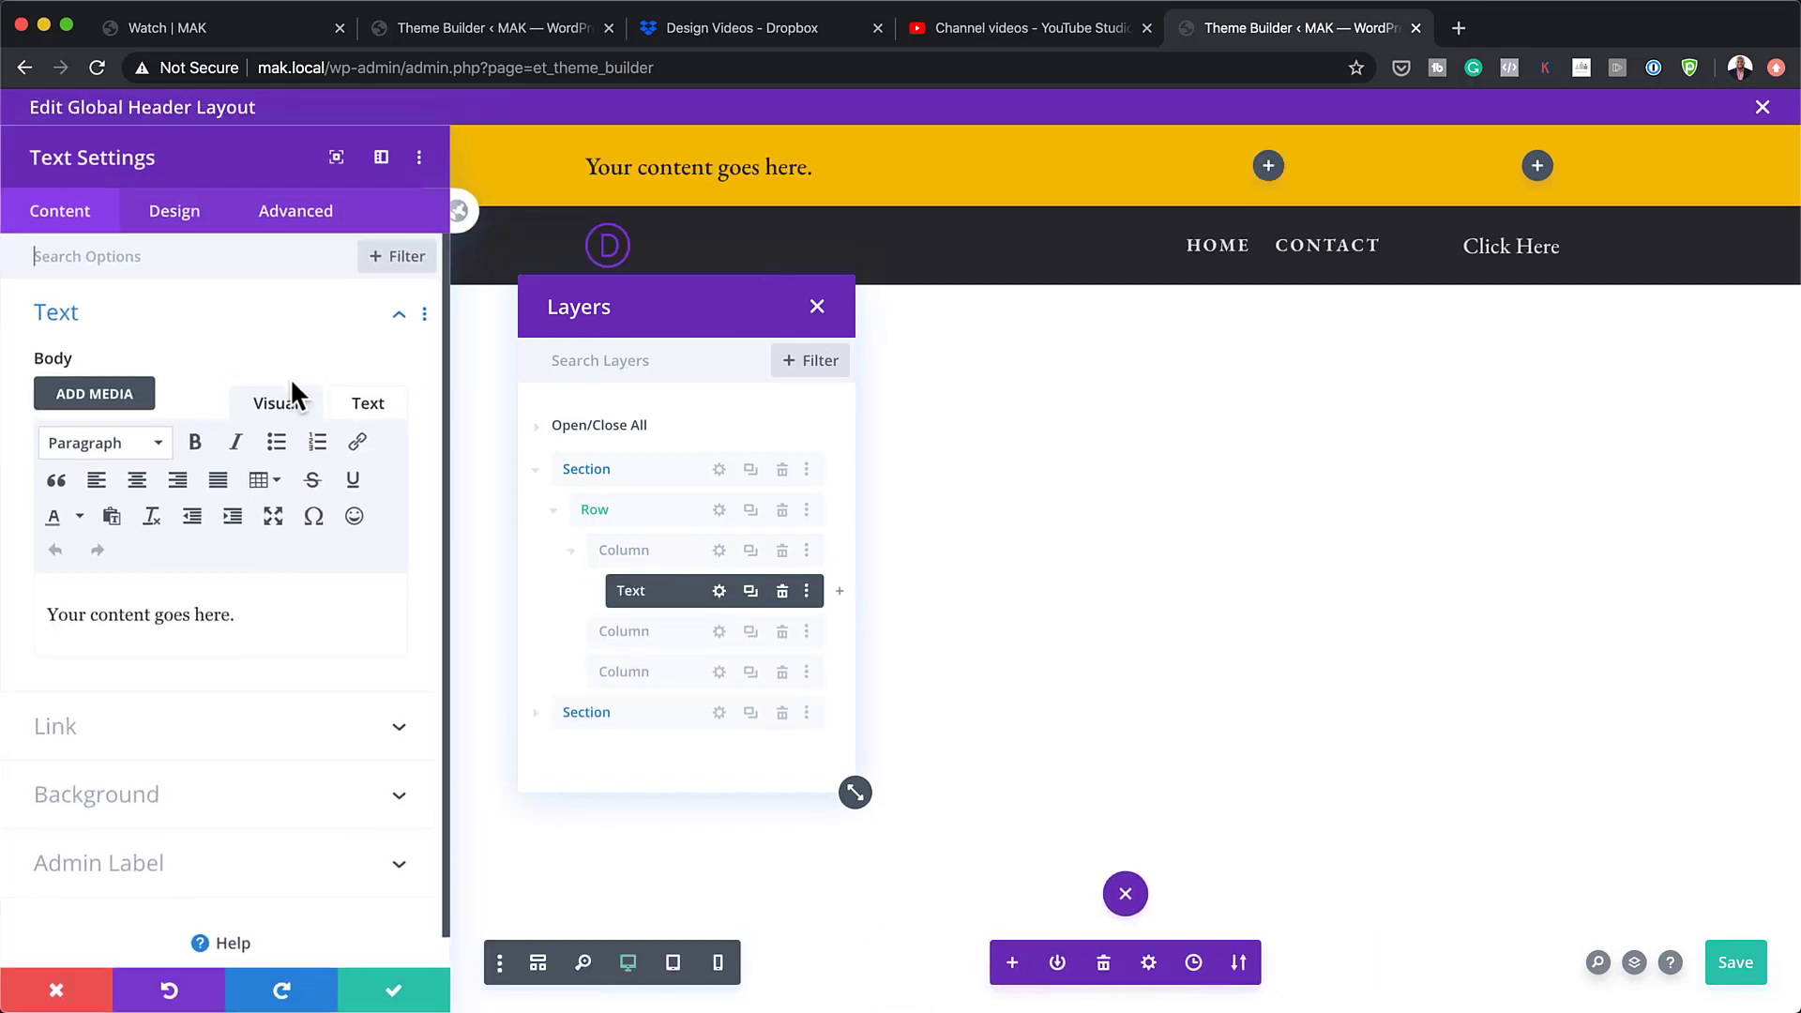
{"action": "left_click", "coordinate": [180, 221]}
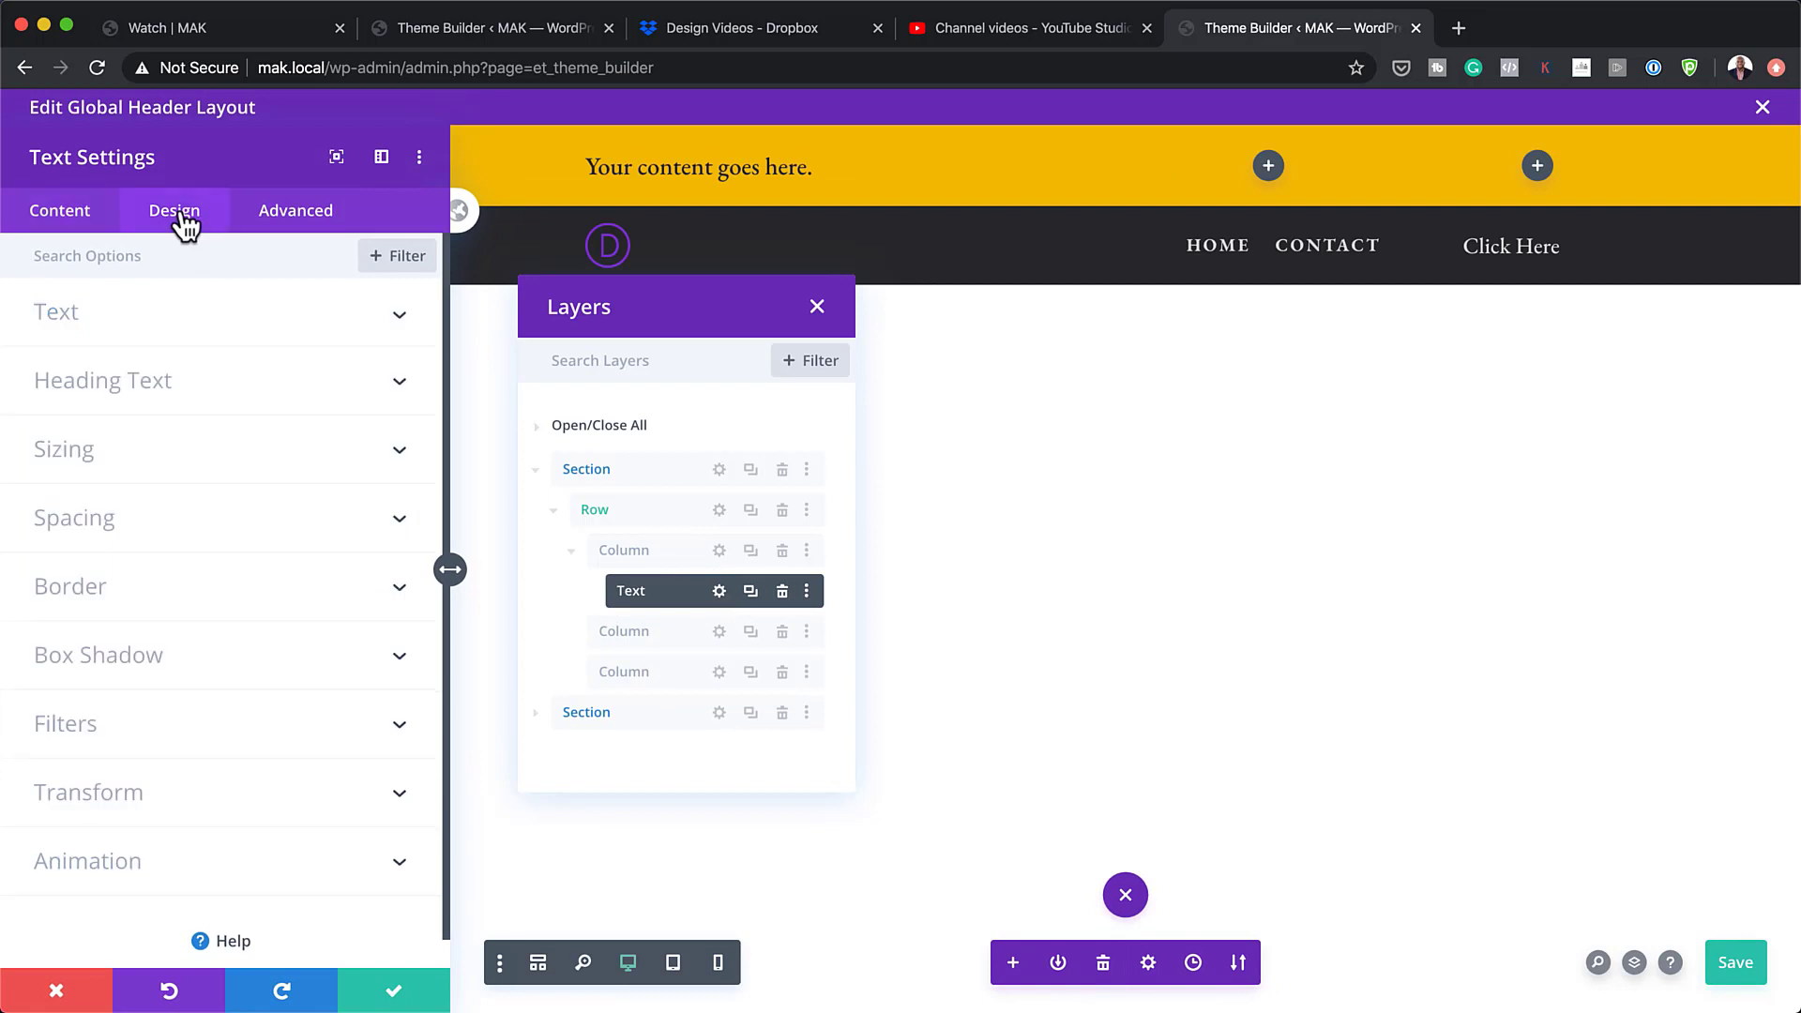
{"action": "left_click", "coordinate": [122, 314]}
{"action": "scroll", "coordinate": [302, 651], "scroll_direction": "down", "scroll_amount": 6}
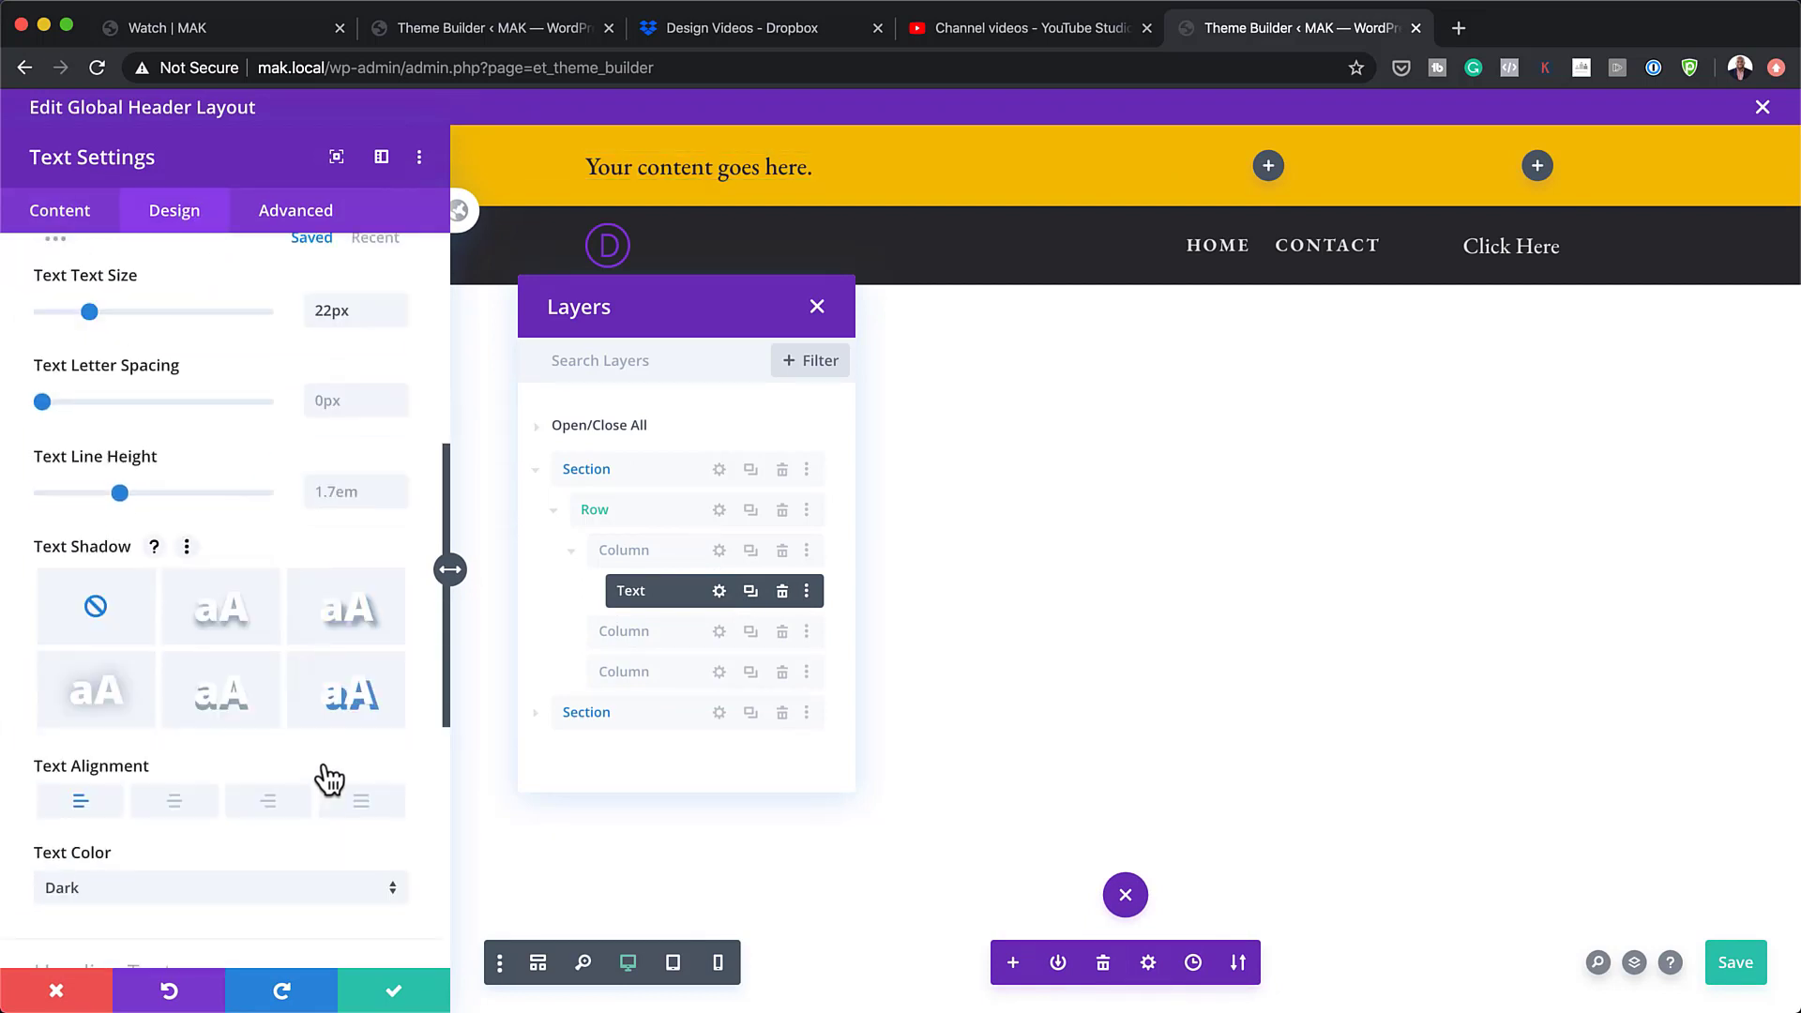
{"action": "left_click", "coordinate": [270, 802]}
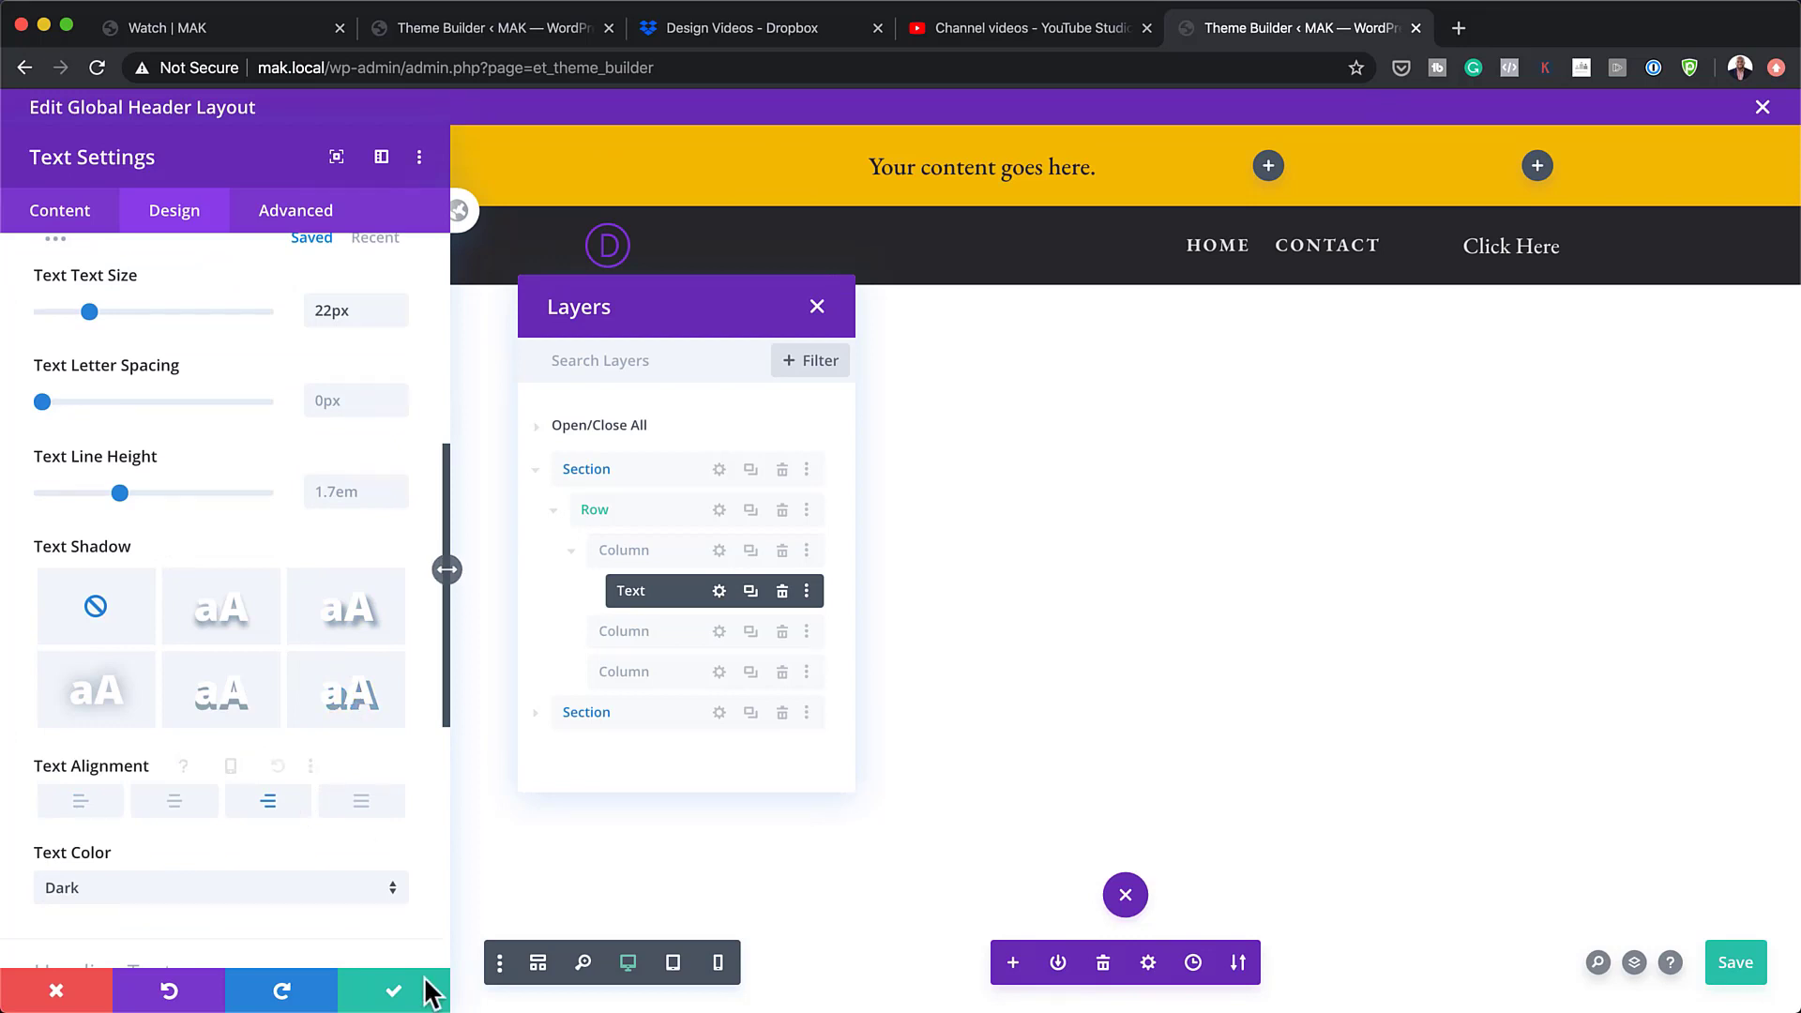
{"action": "left_click", "coordinate": [394, 992]}
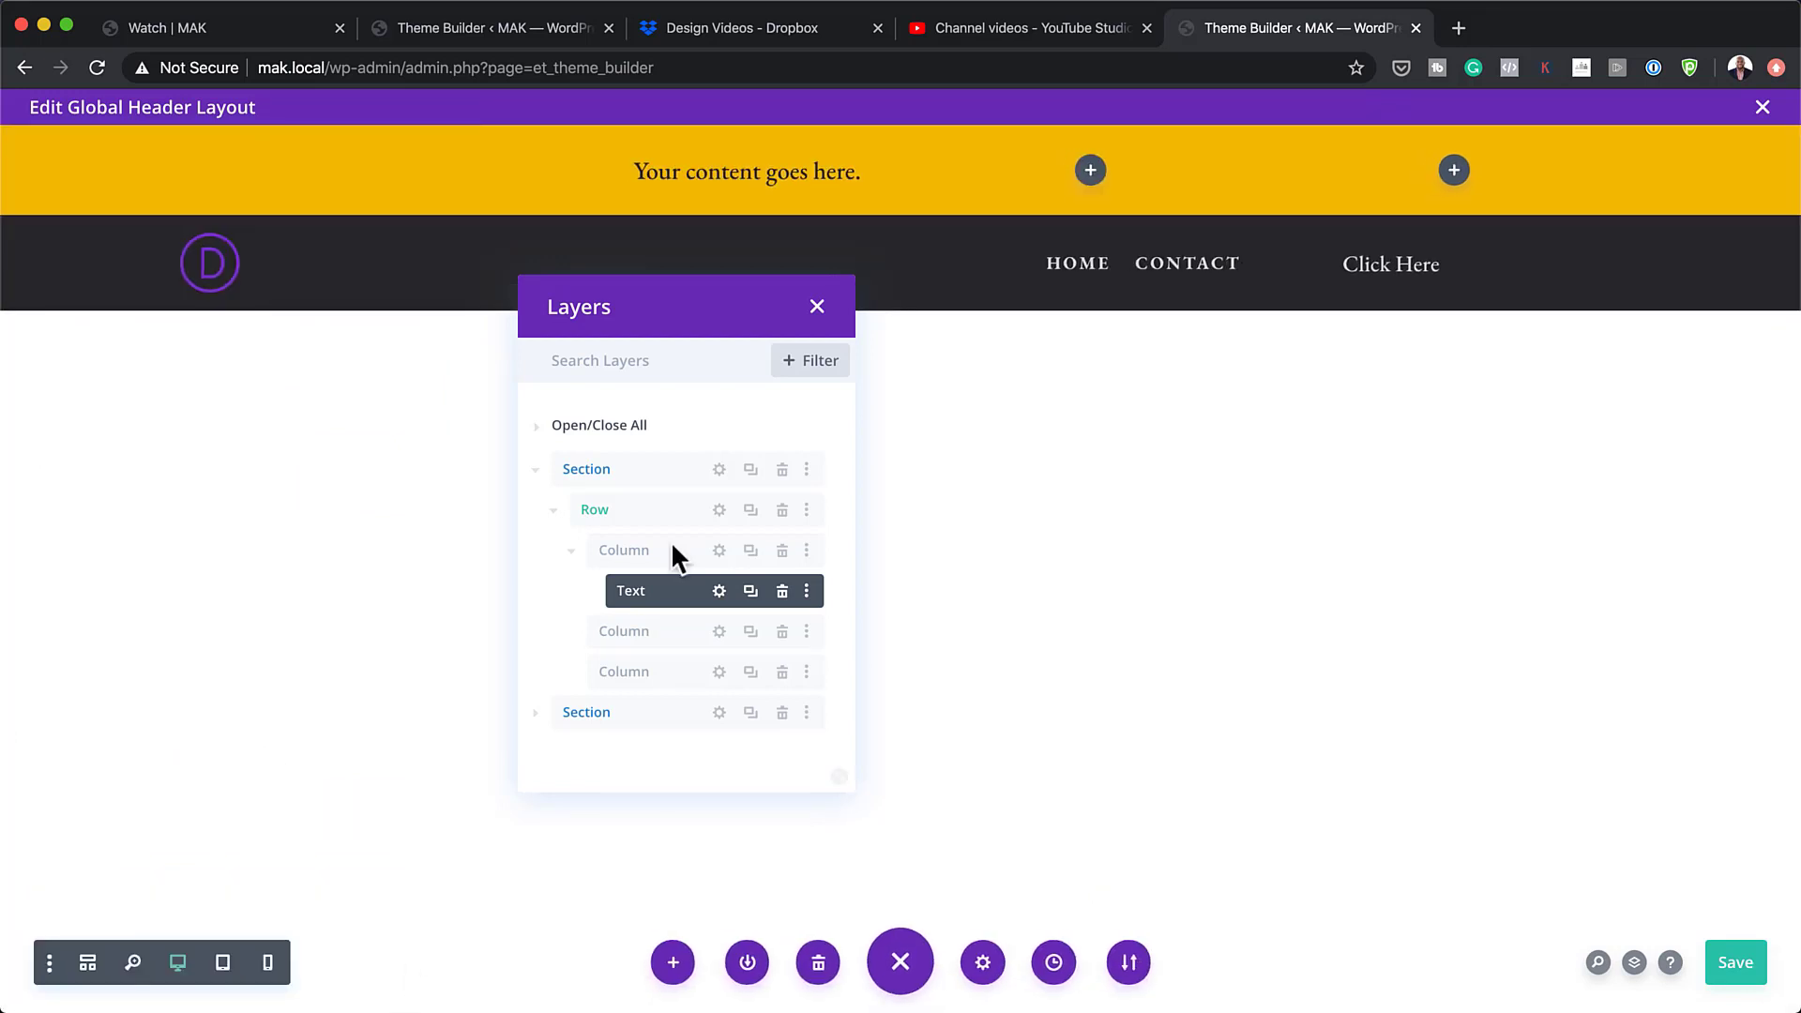
- Find the Countdown Timer module and insert it in the middle column of the yellow section
{"action": "left_click", "coordinate": [1091, 171]}
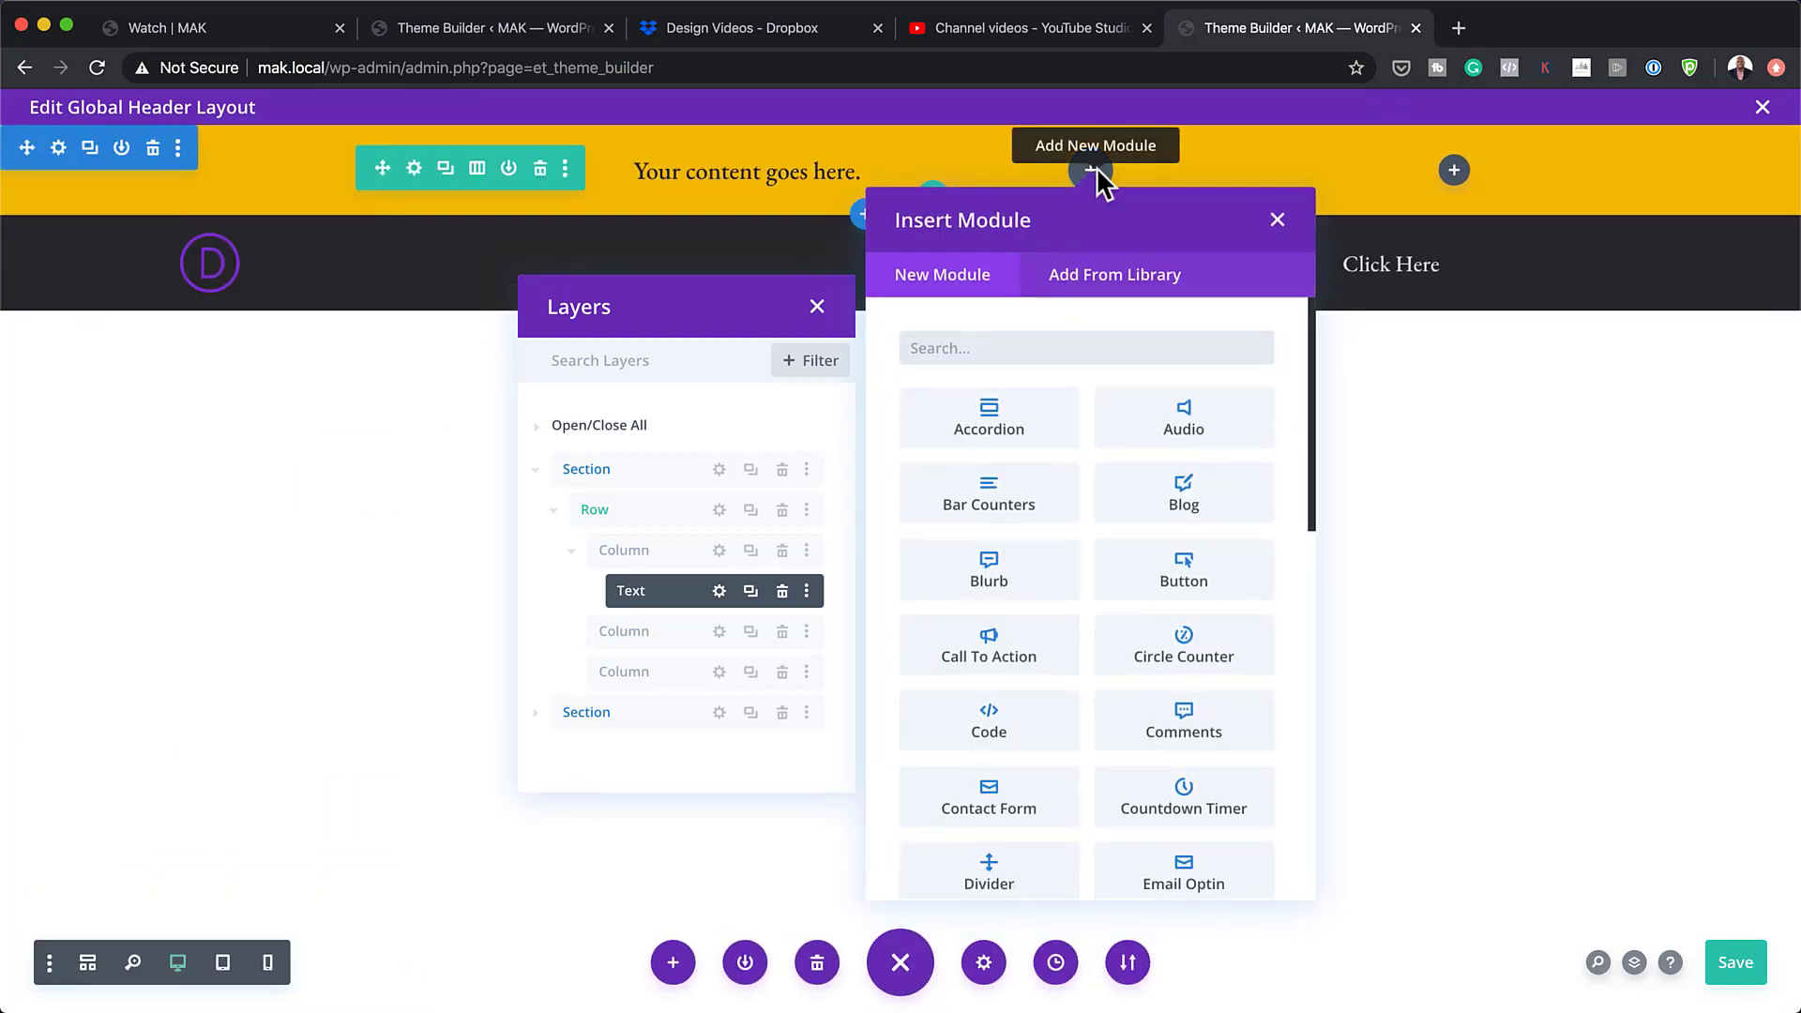
{"action": "type", "text": "coun"}
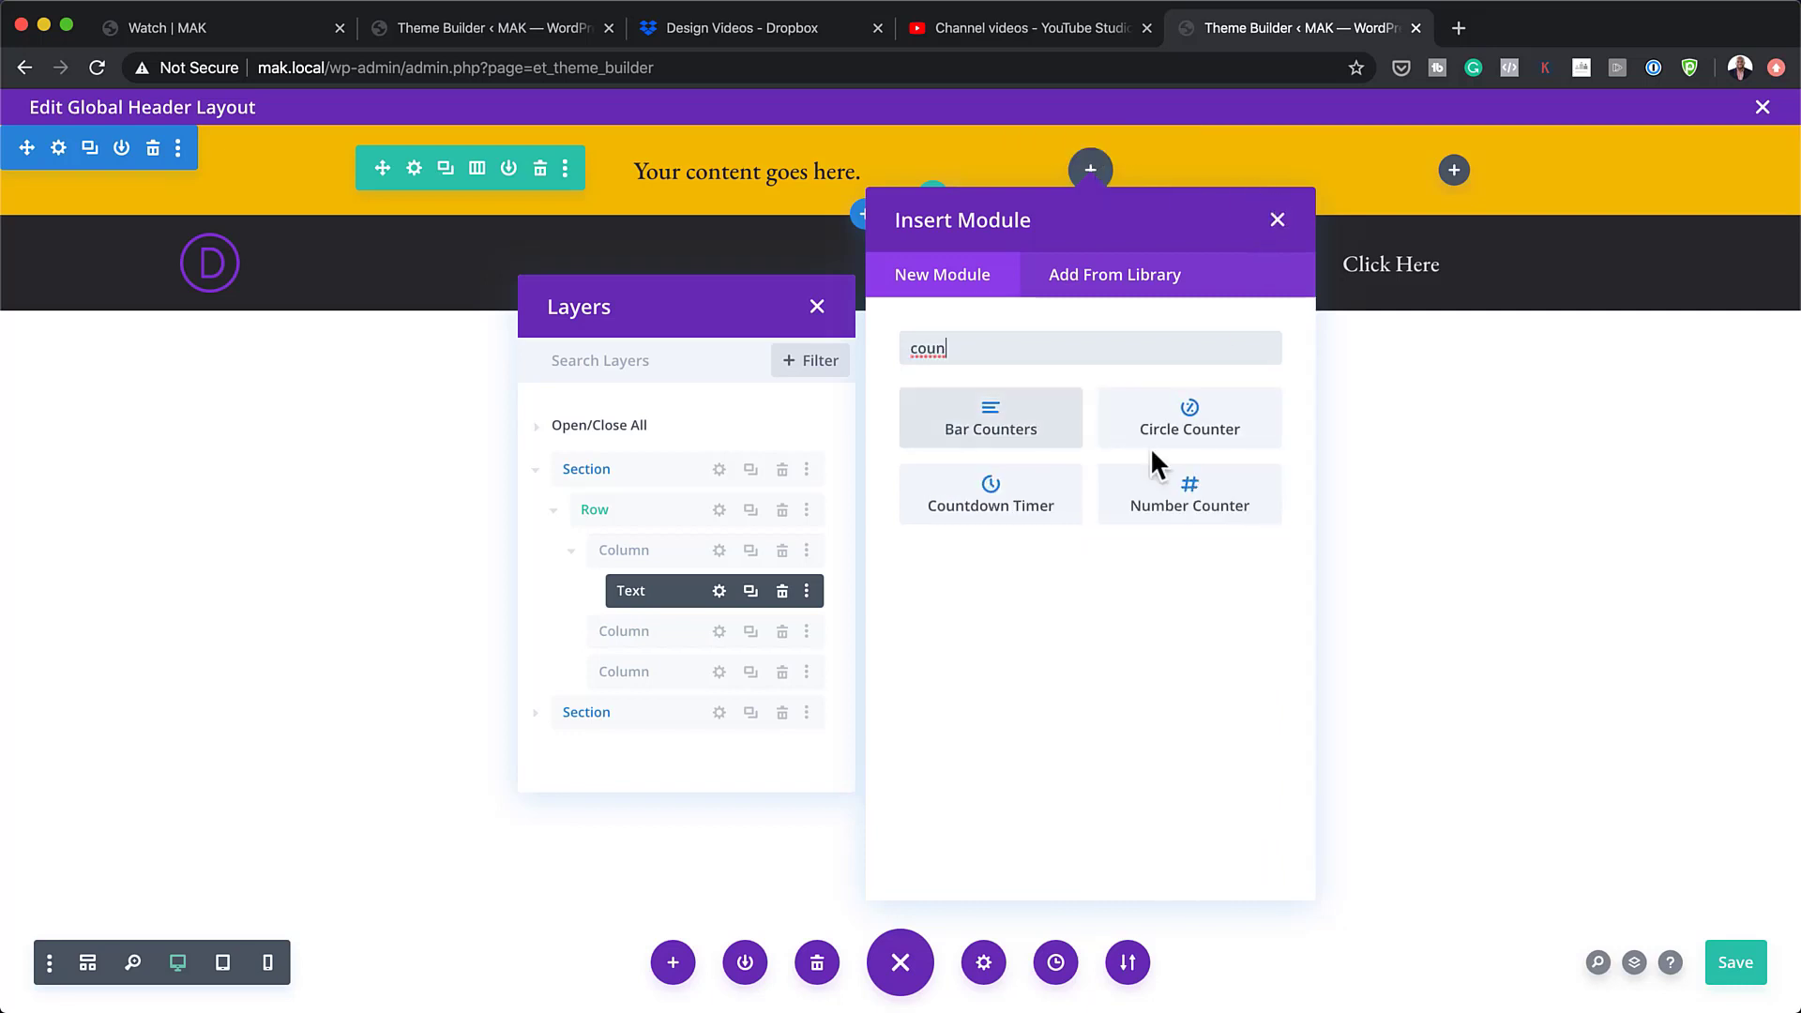
{"action": "left_click", "coordinate": [1042, 511]}
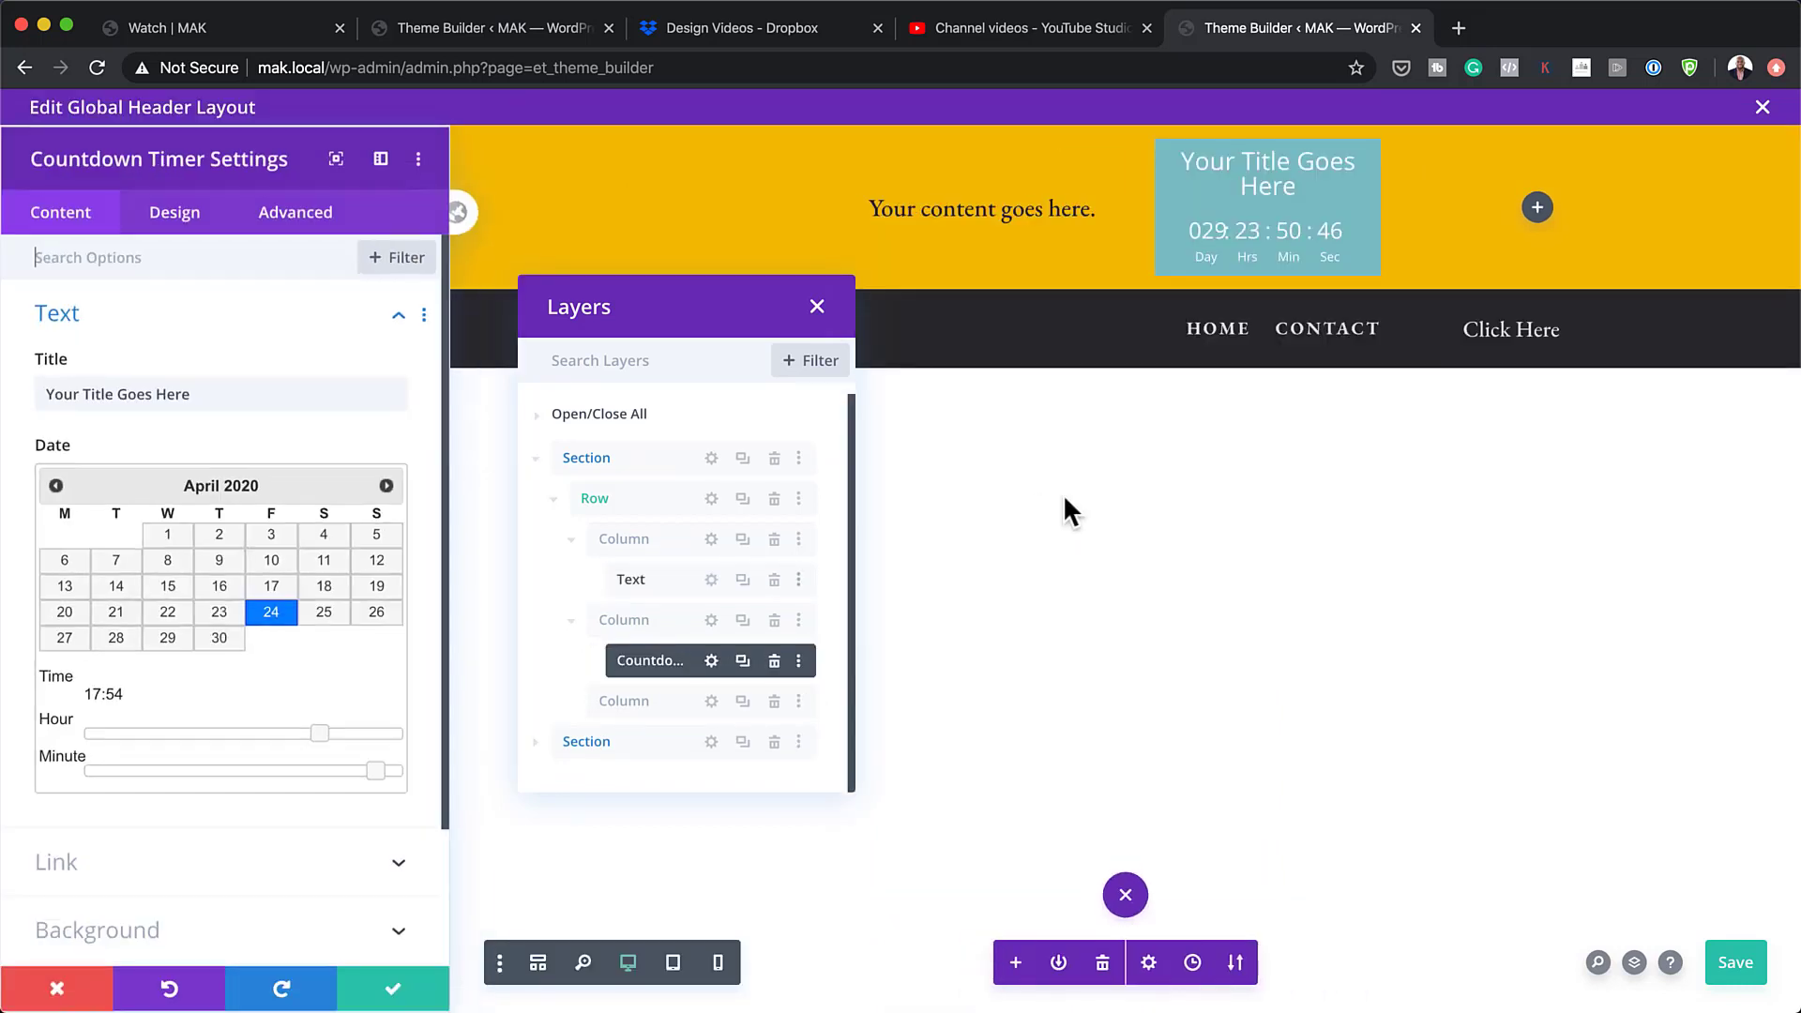
- Clear the countdown timer's title and set its end date to April 30, 2020
{"action": "triple_click", "coordinate": [292, 394]}
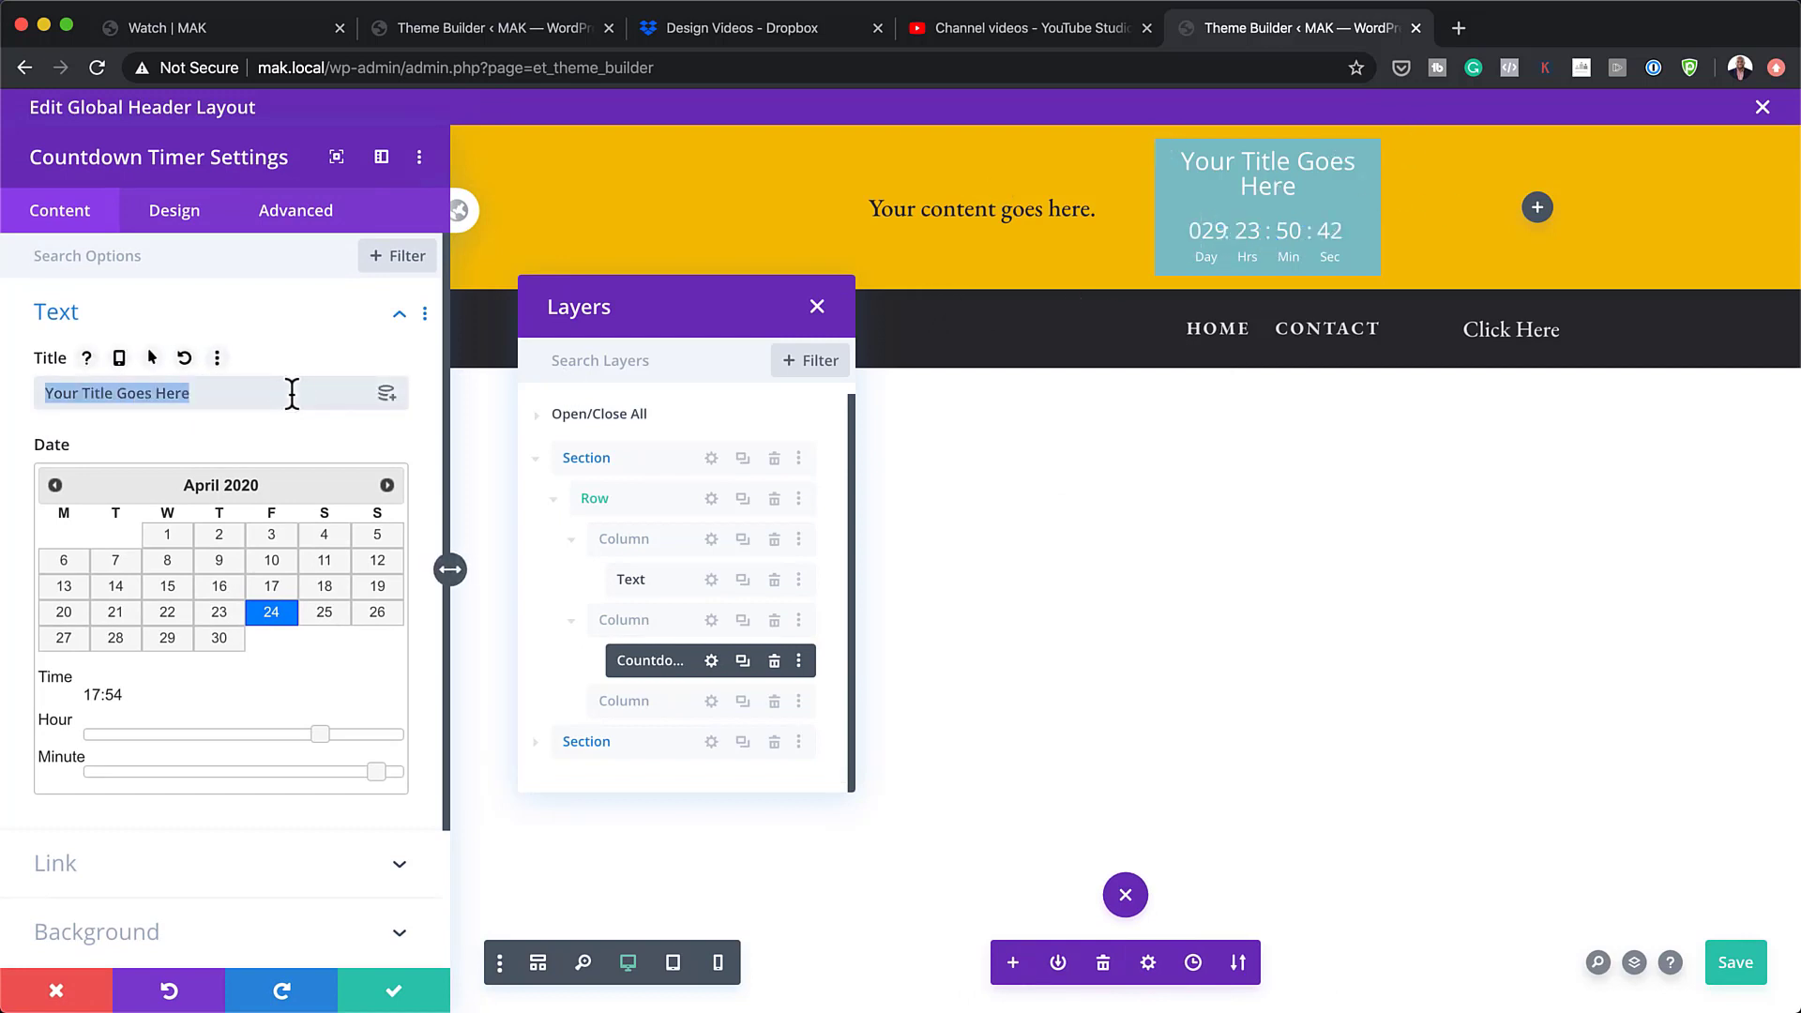
{"action": "key", "text": "BackSpace"}
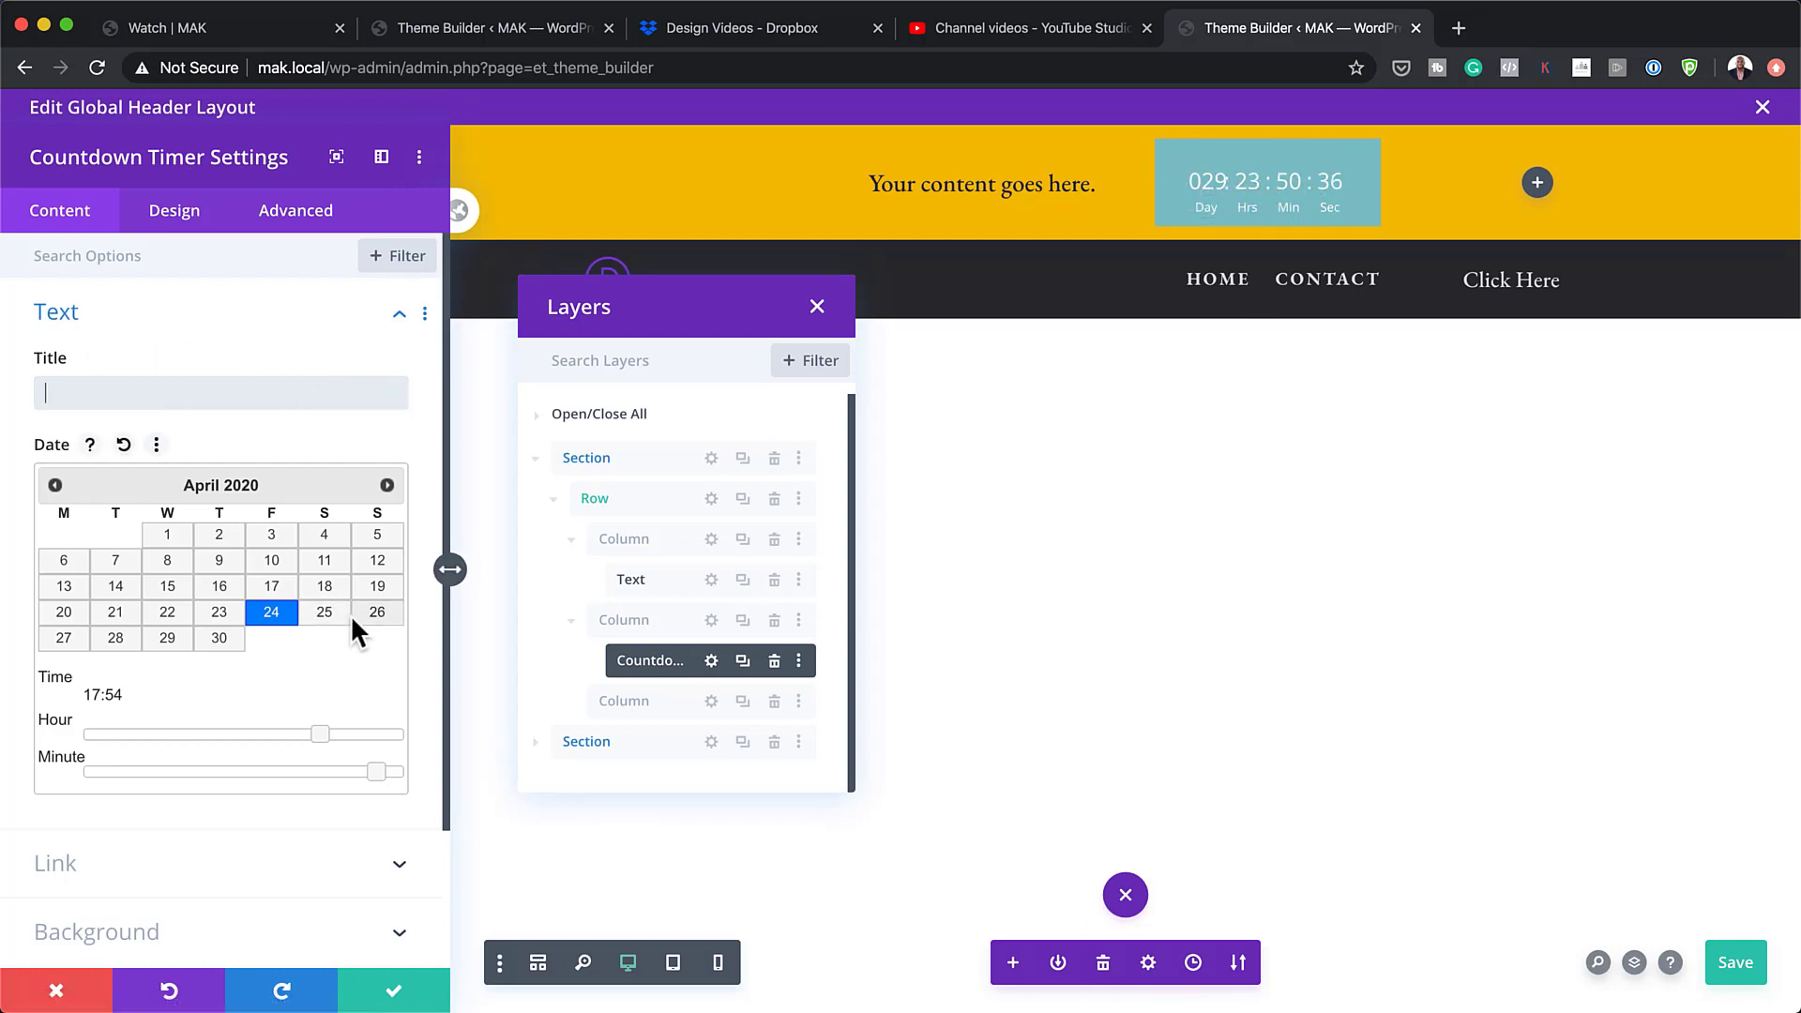
{"action": "left_click", "coordinate": [218, 640]}
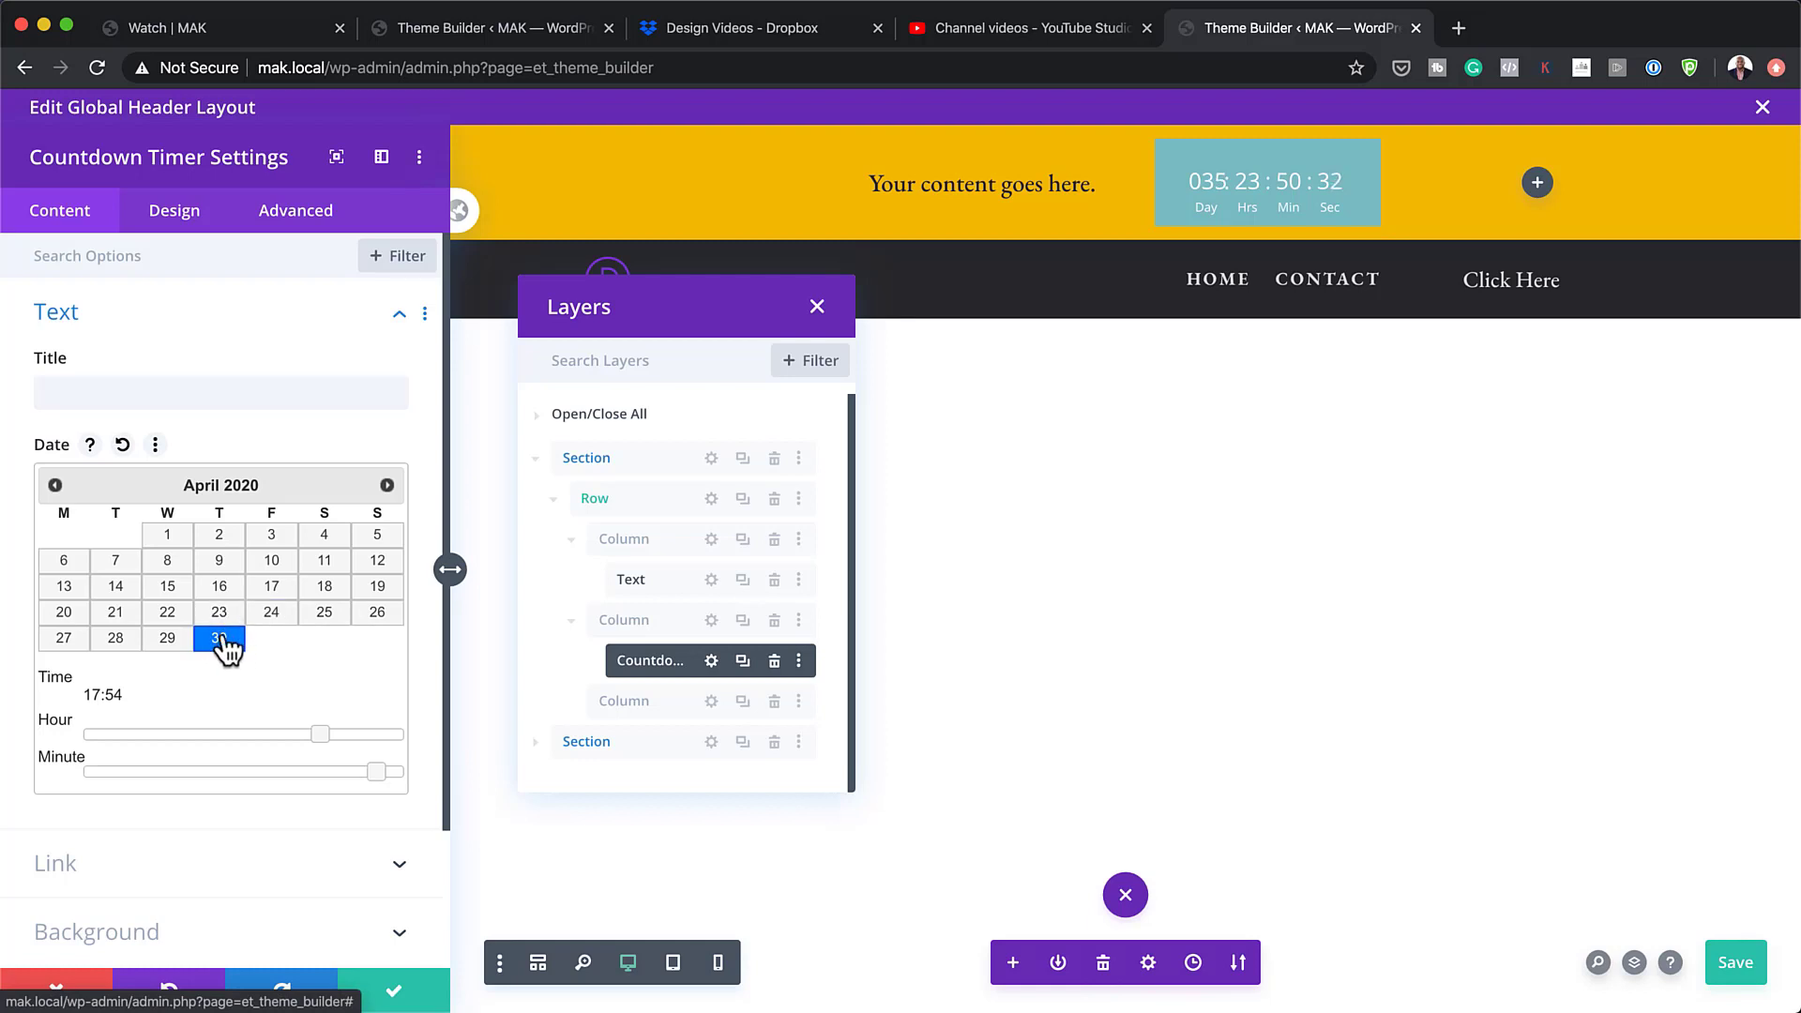
- Move the Layers window clear of the header and make the countdown timer's background transparent
{"action": "left_click_drag", "start_coordinate": [760, 309], "coordinate": [1645, 397]}
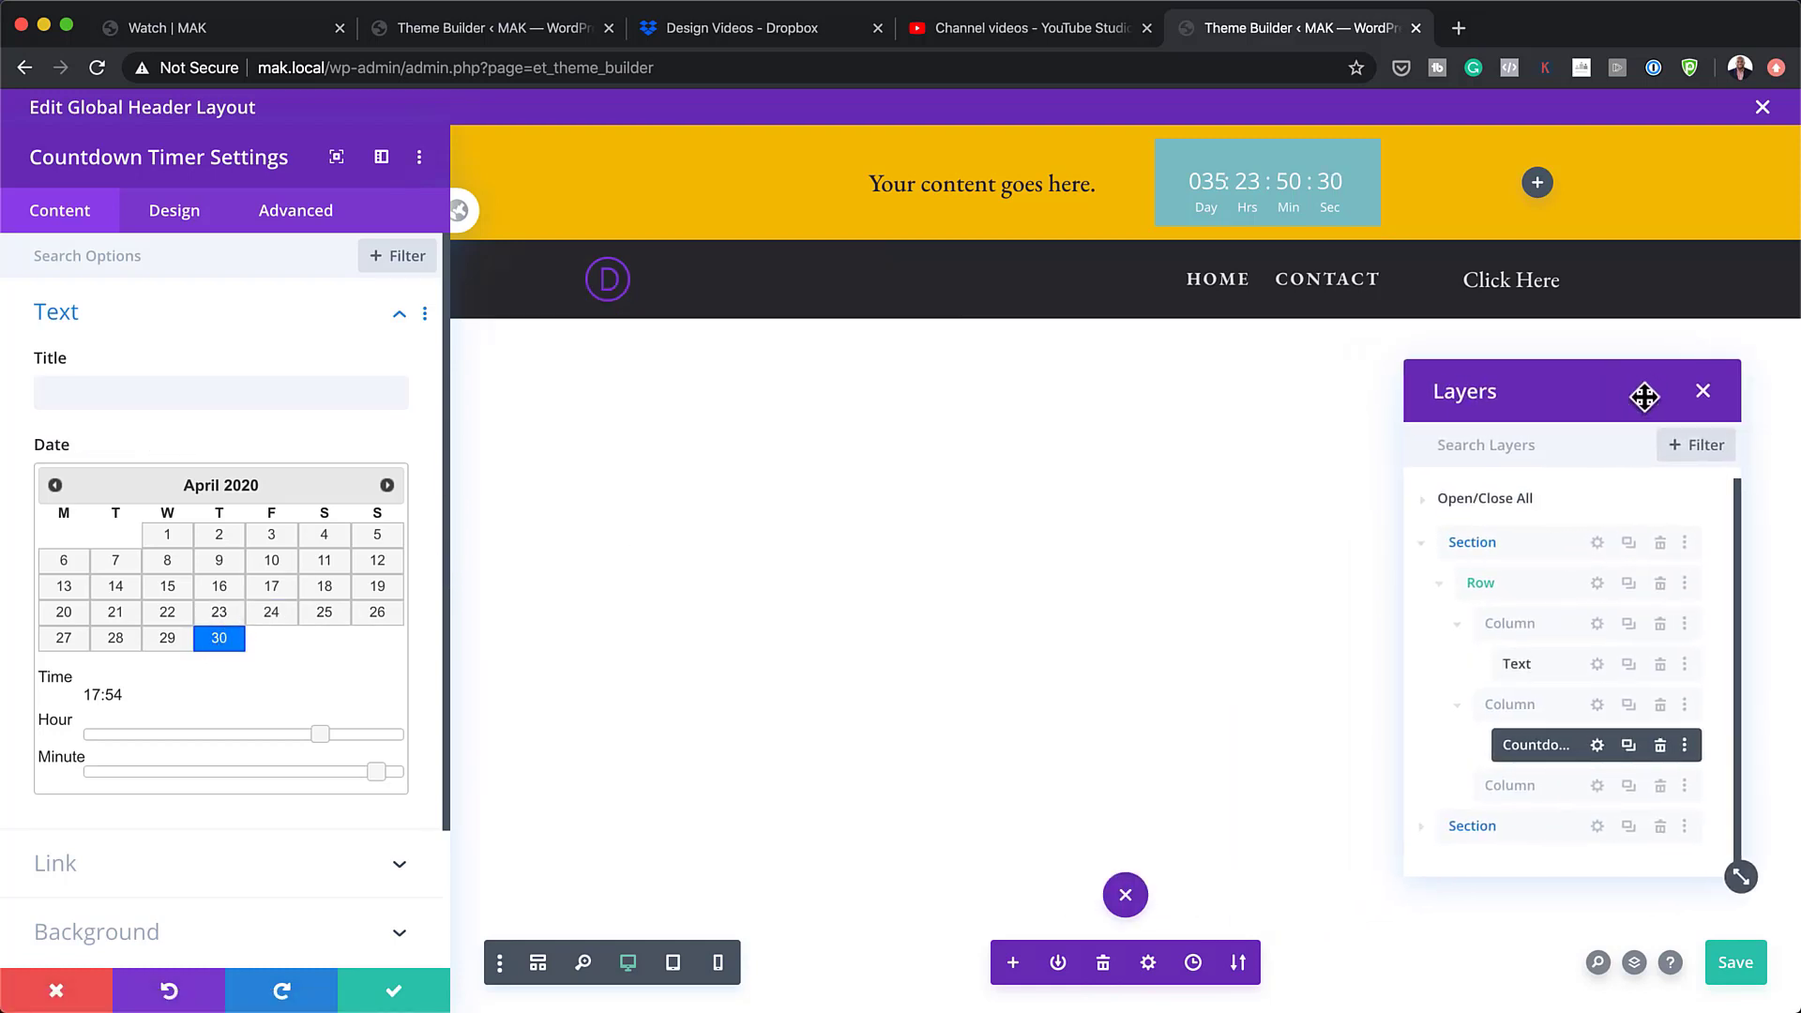
{"action": "scroll", "coordinate": [319, 648], "scroll_direction": "down", "scroll_amount": 3}
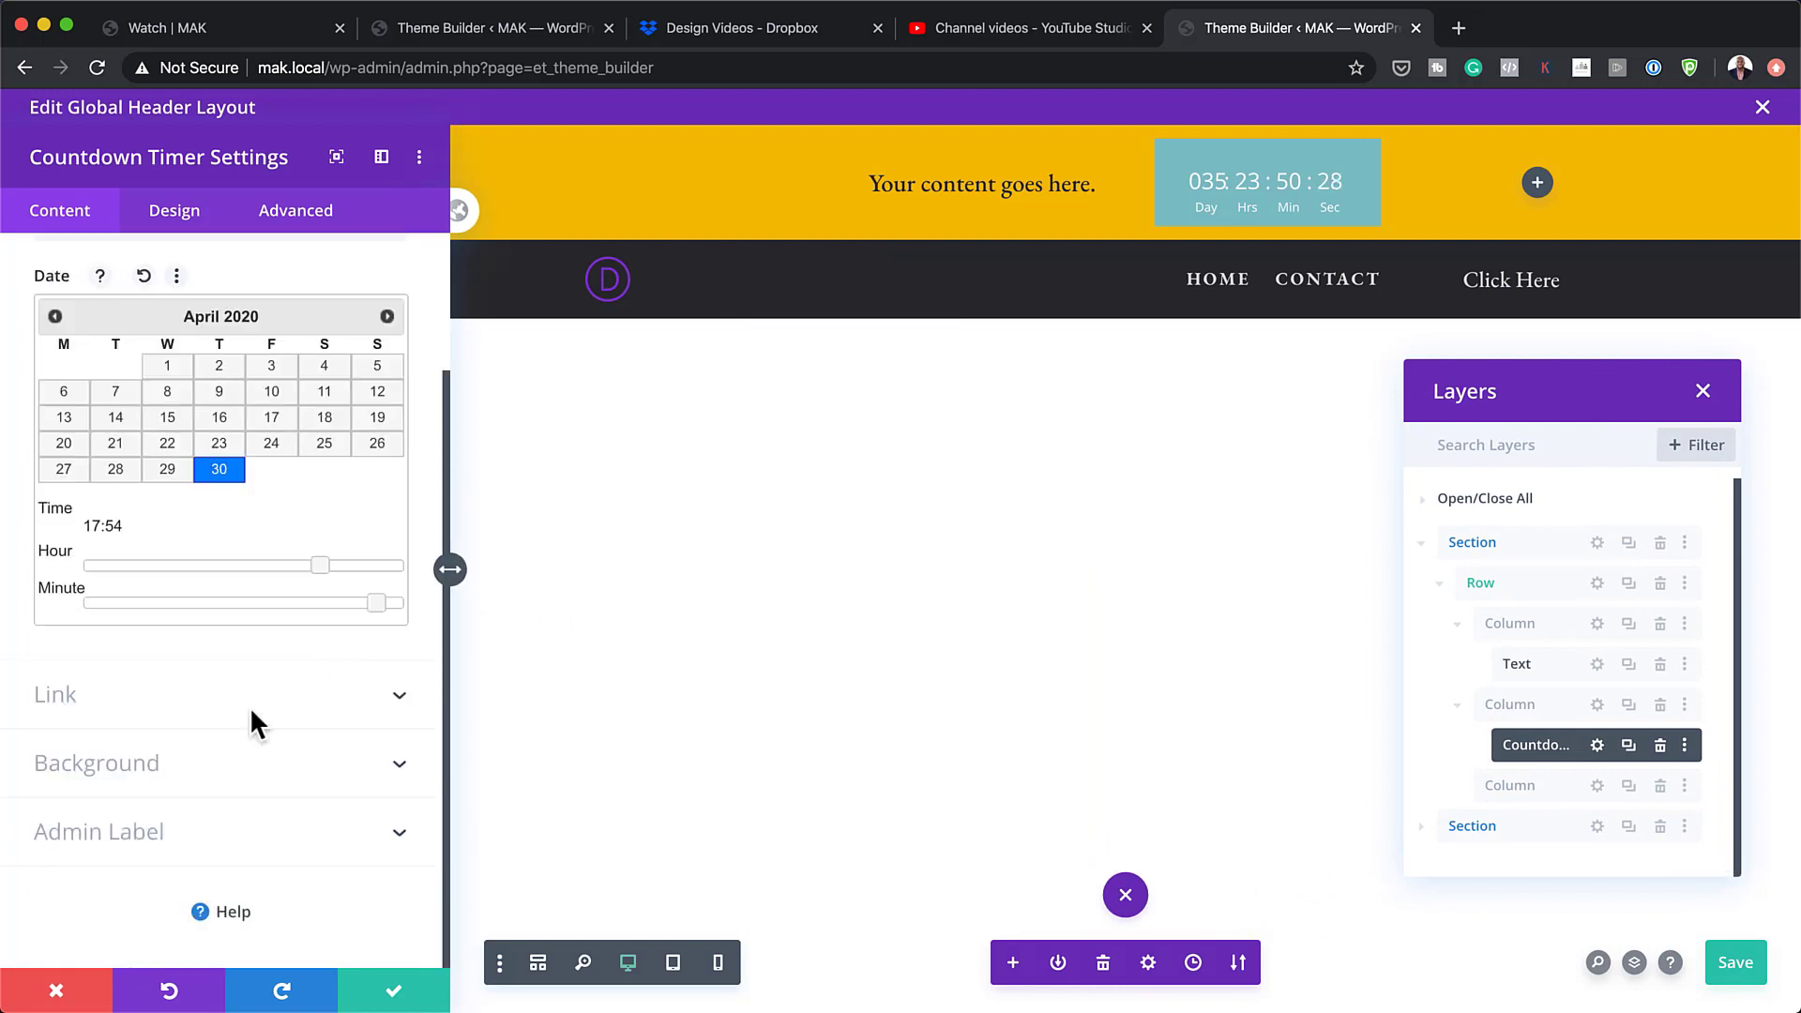
{"action": "left_click", "coordinate": [158, 777]}
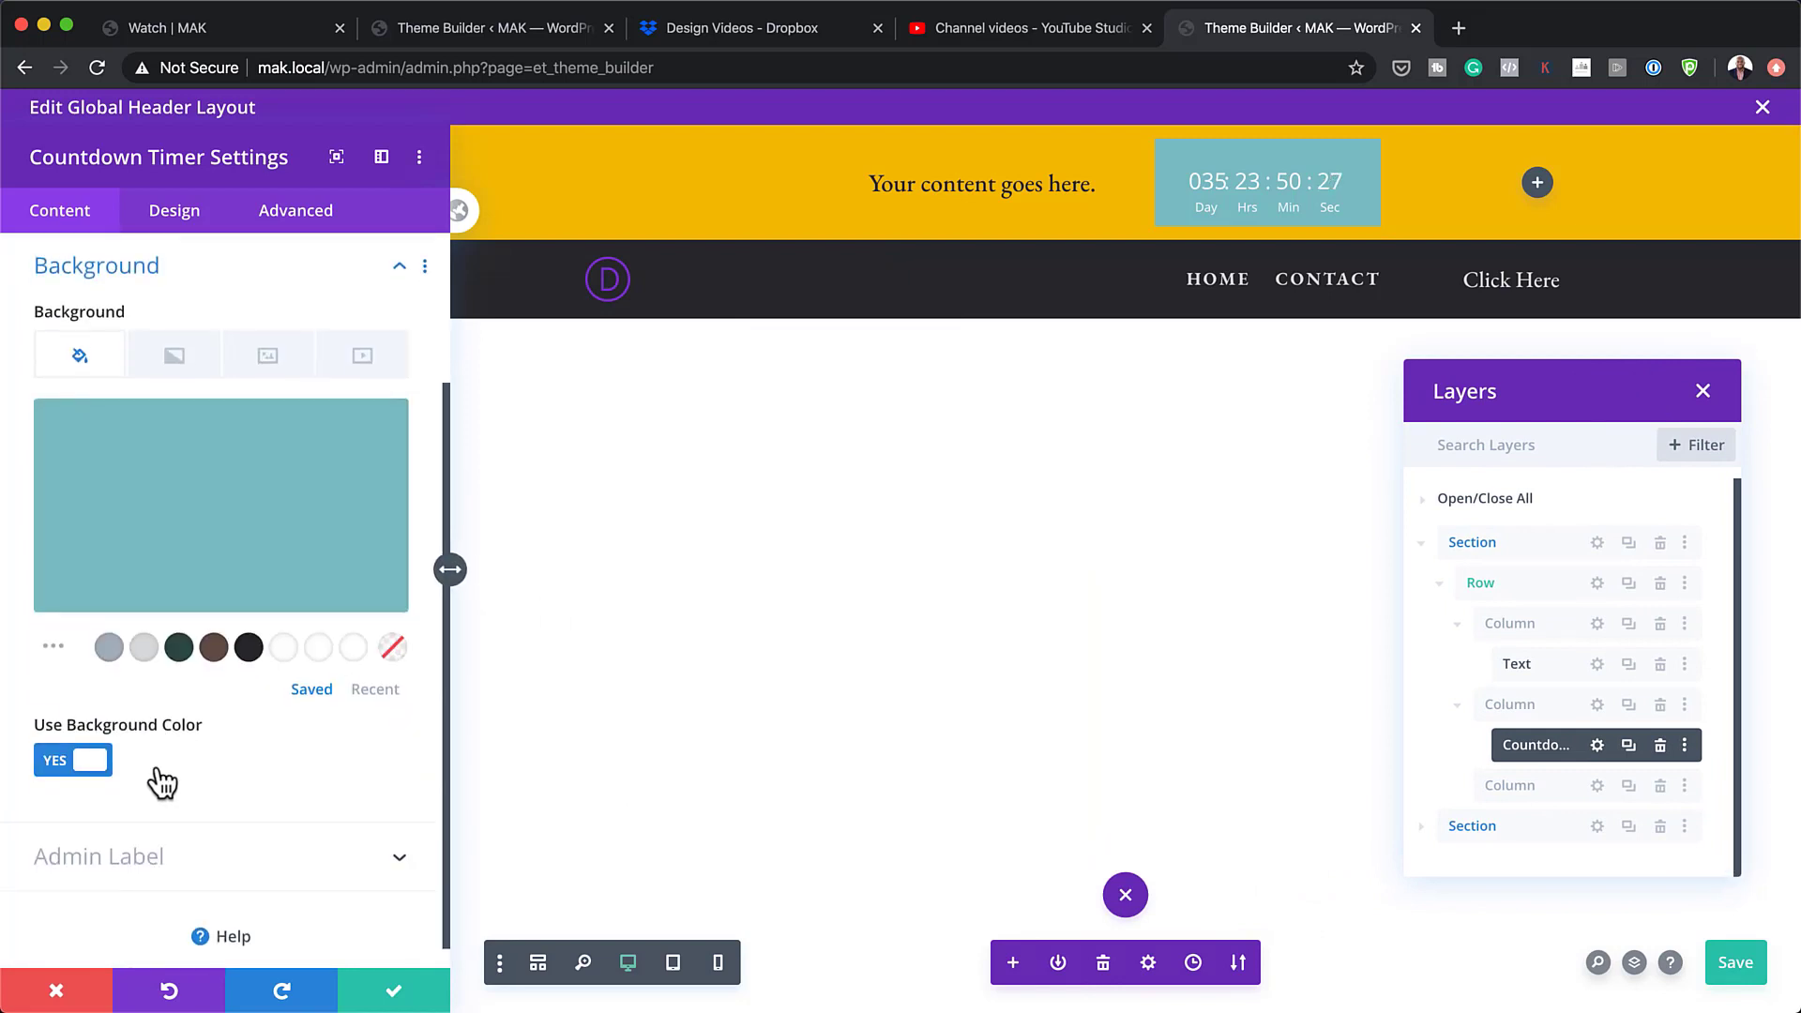
{"action": "left_click", "coordinate": [393, 647]}
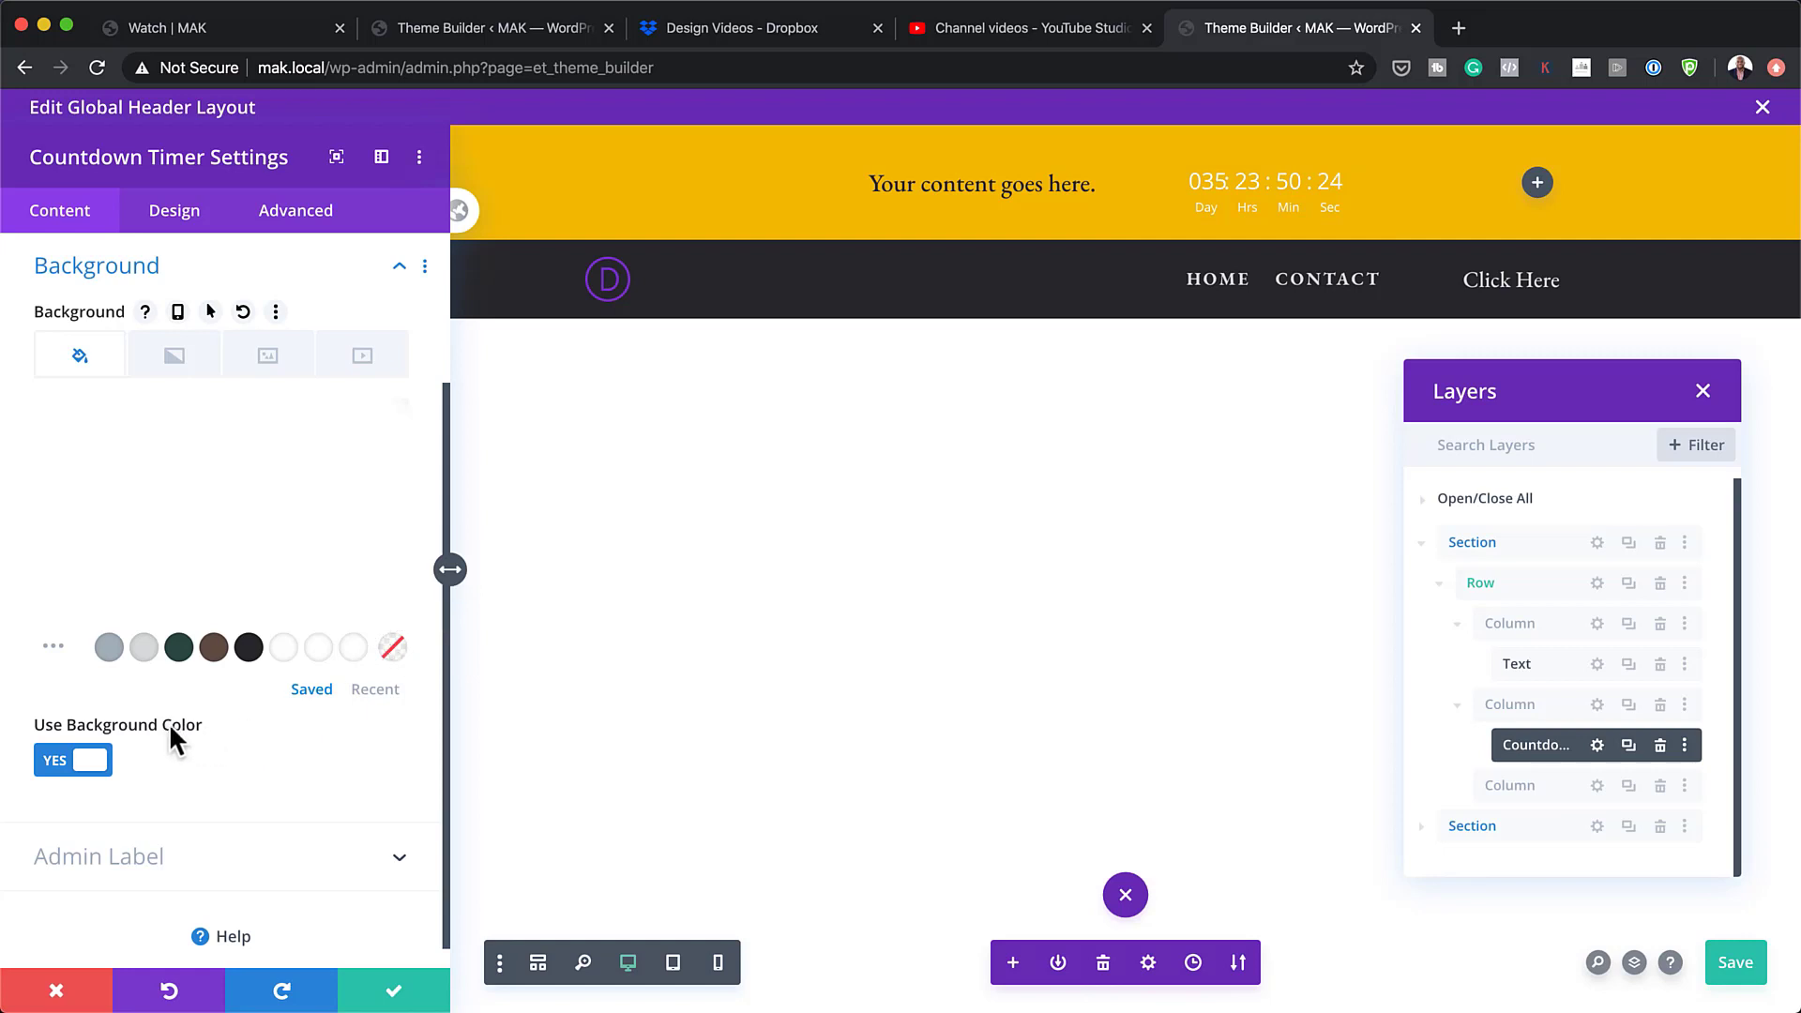
- Set the countdown timer's numbers font to EB Garamond and their text color to the saved near-black
{"action": "left_click", "coordinate": [185, 221]}
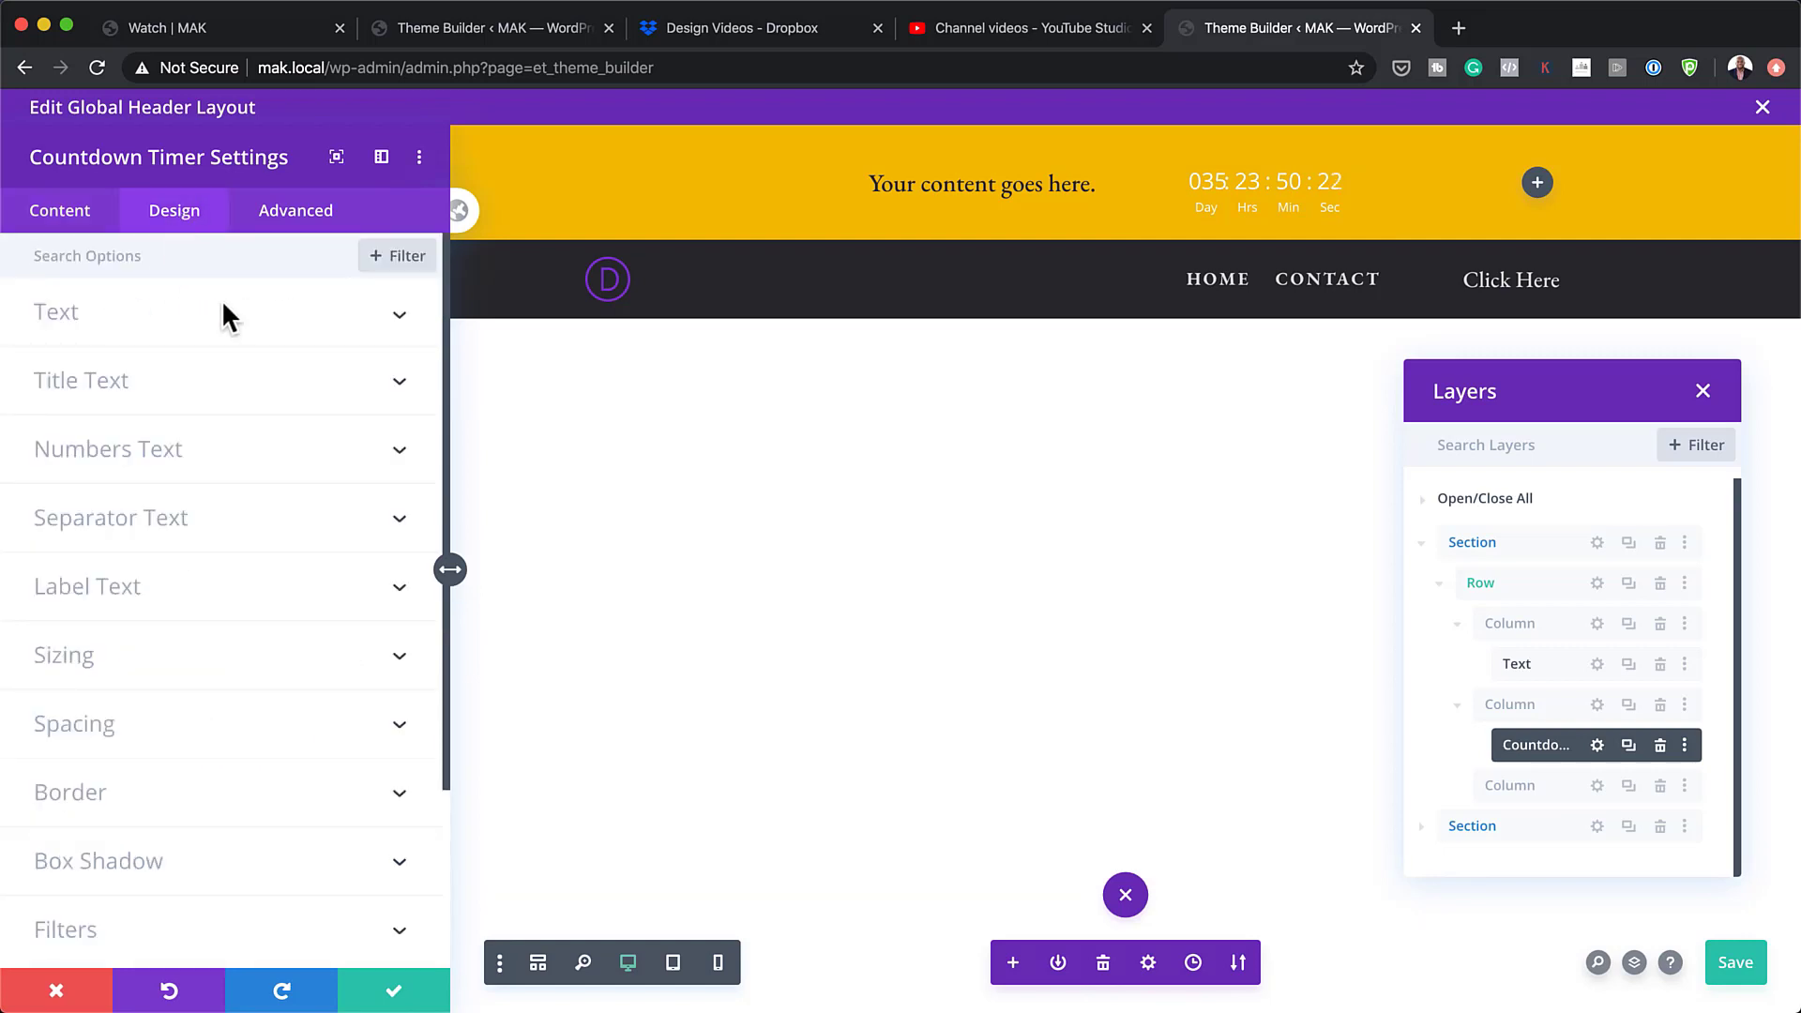
{"action": "left_click", "coordinate": [1190, 173]}
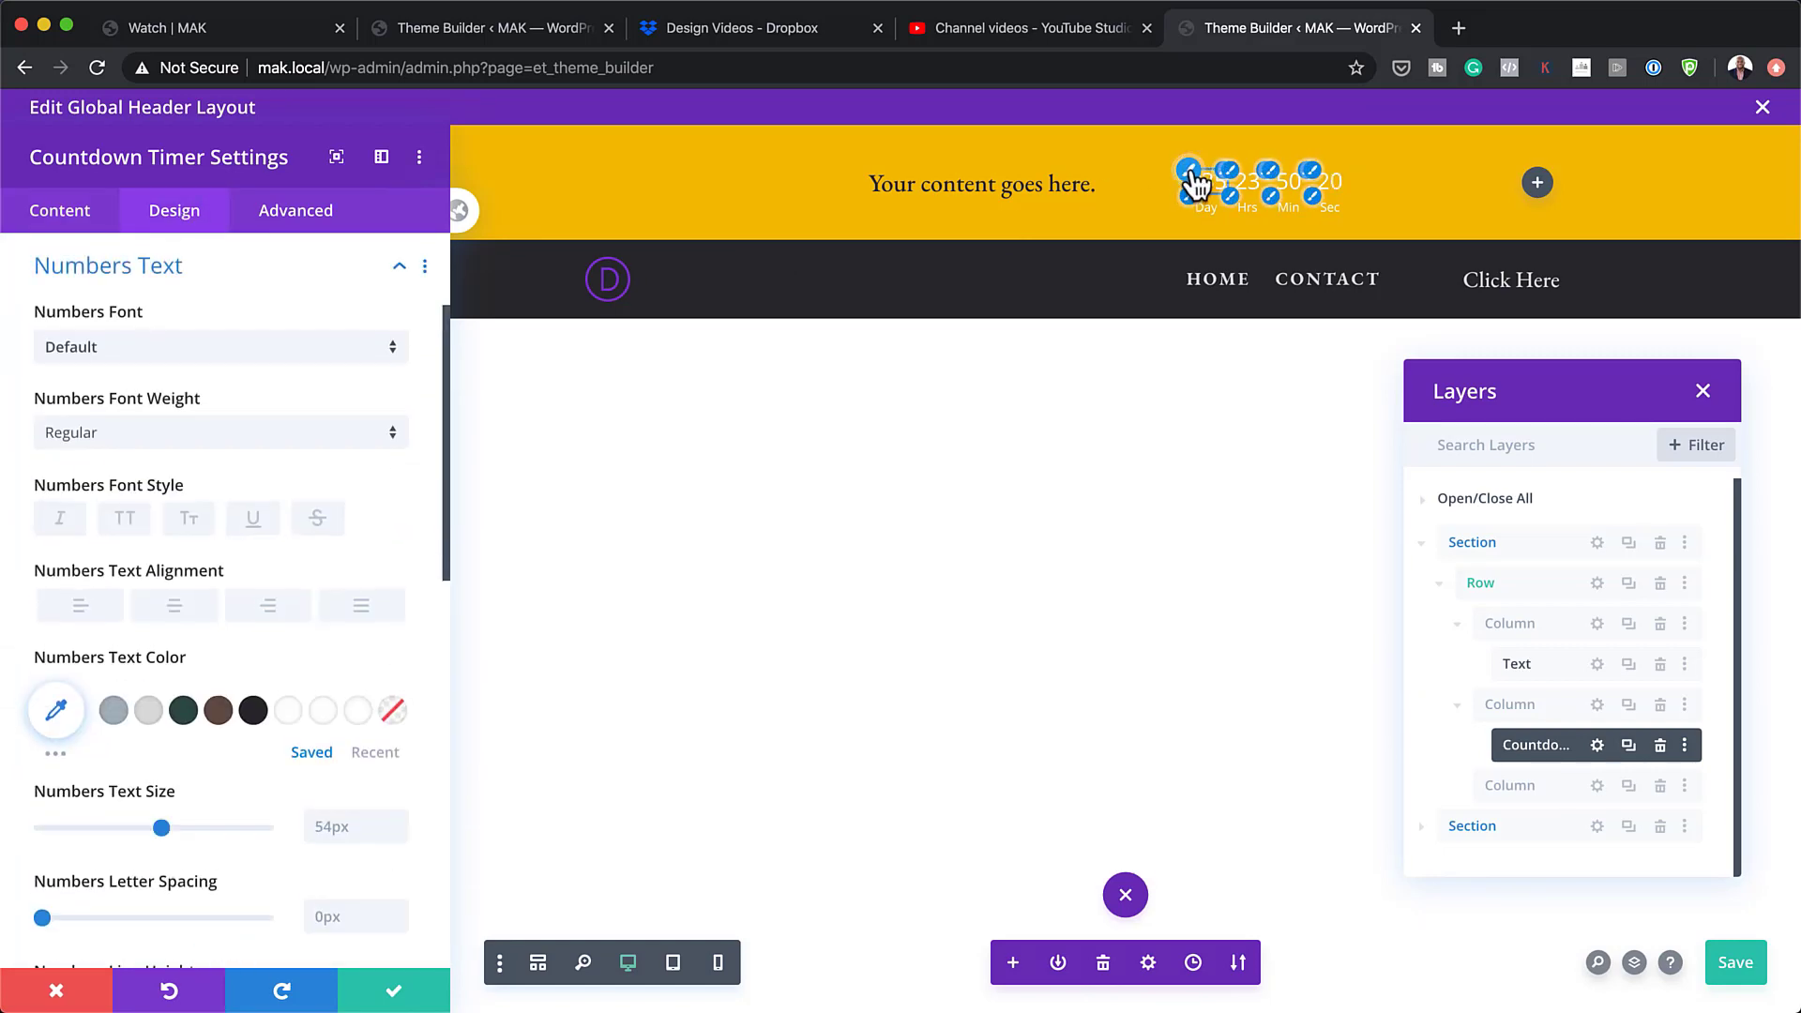
{"action": "left_click", "coordinate": [238, 345]}
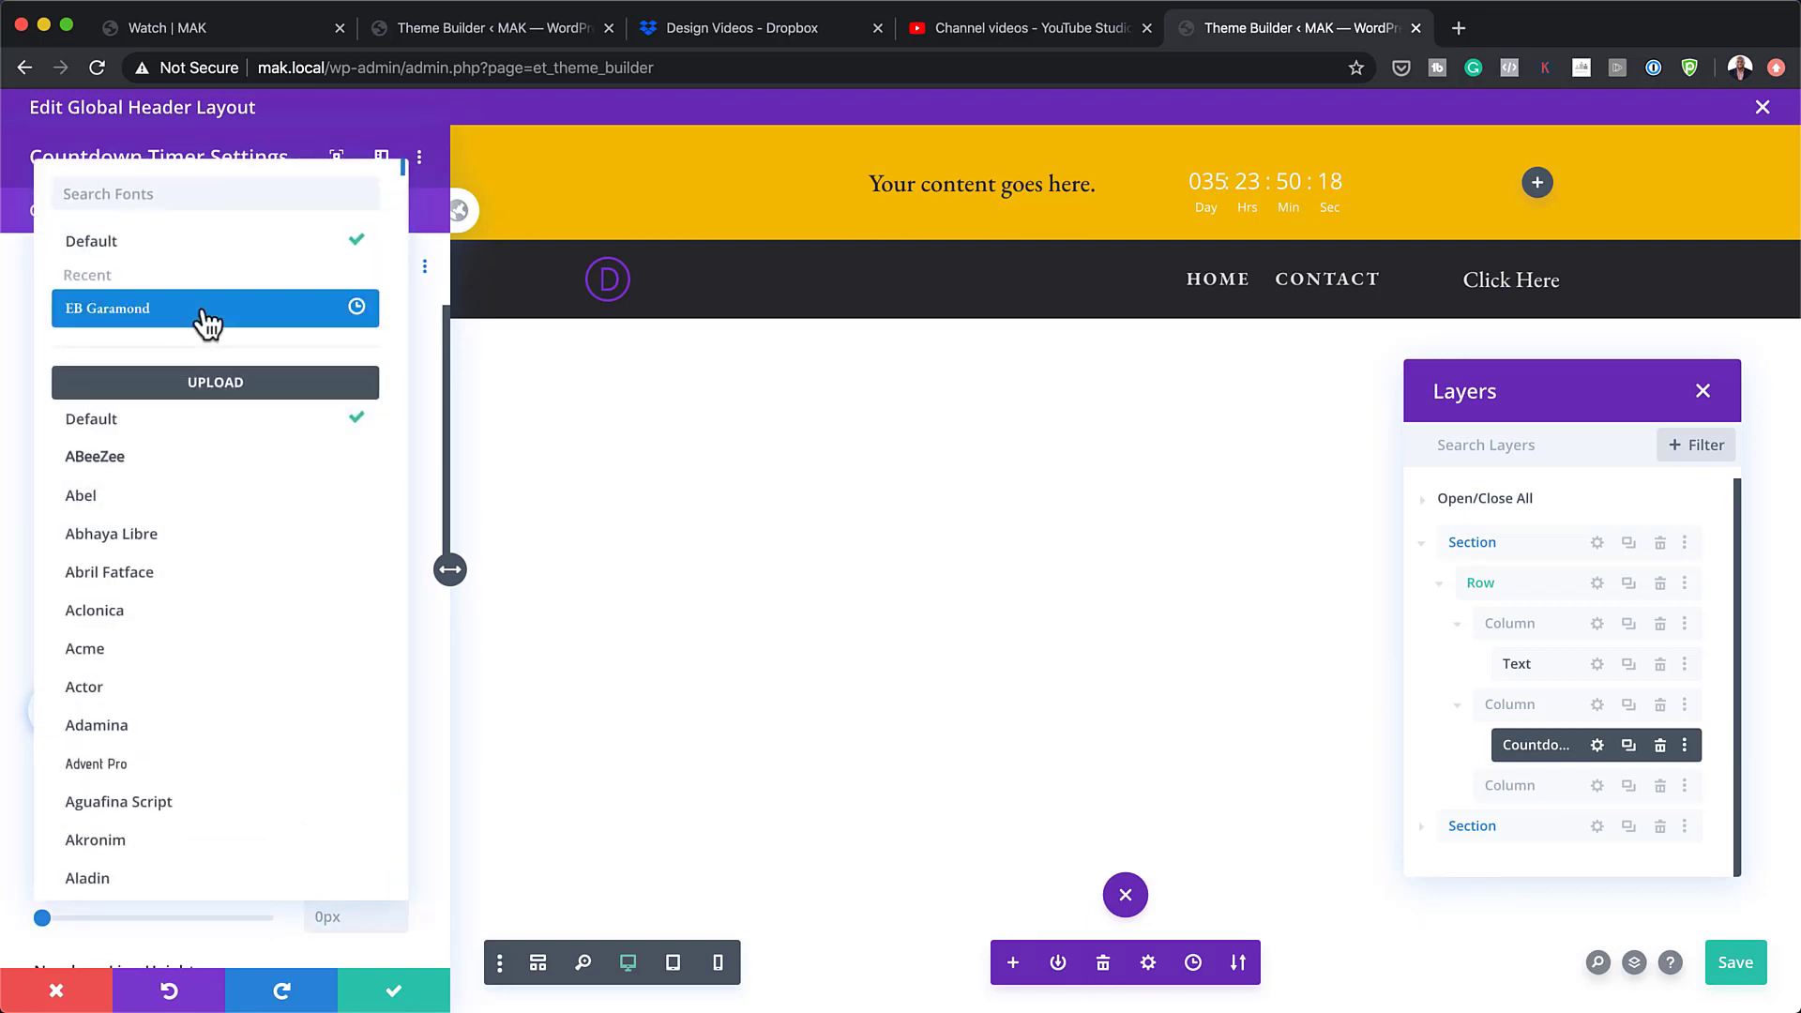
{"action": "left_click", "coordinate": [207, 322]}
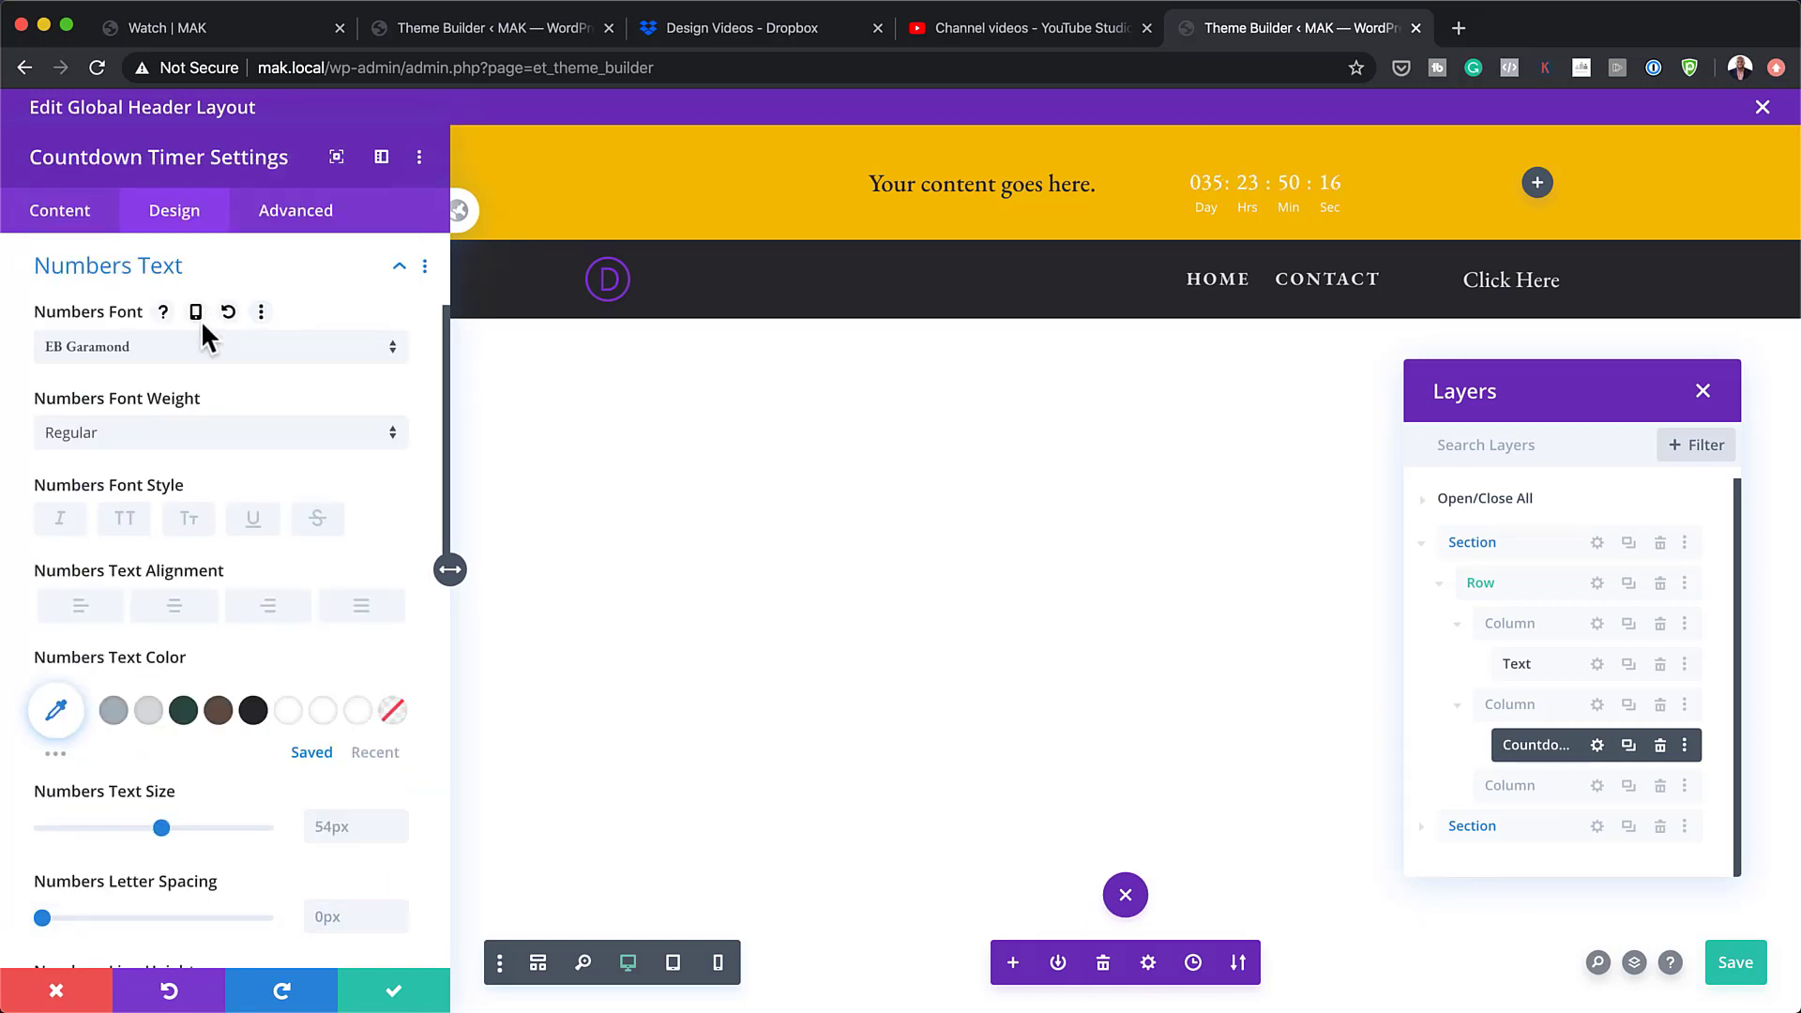
{"action": "left_click", "coordinate": [253, 711]}
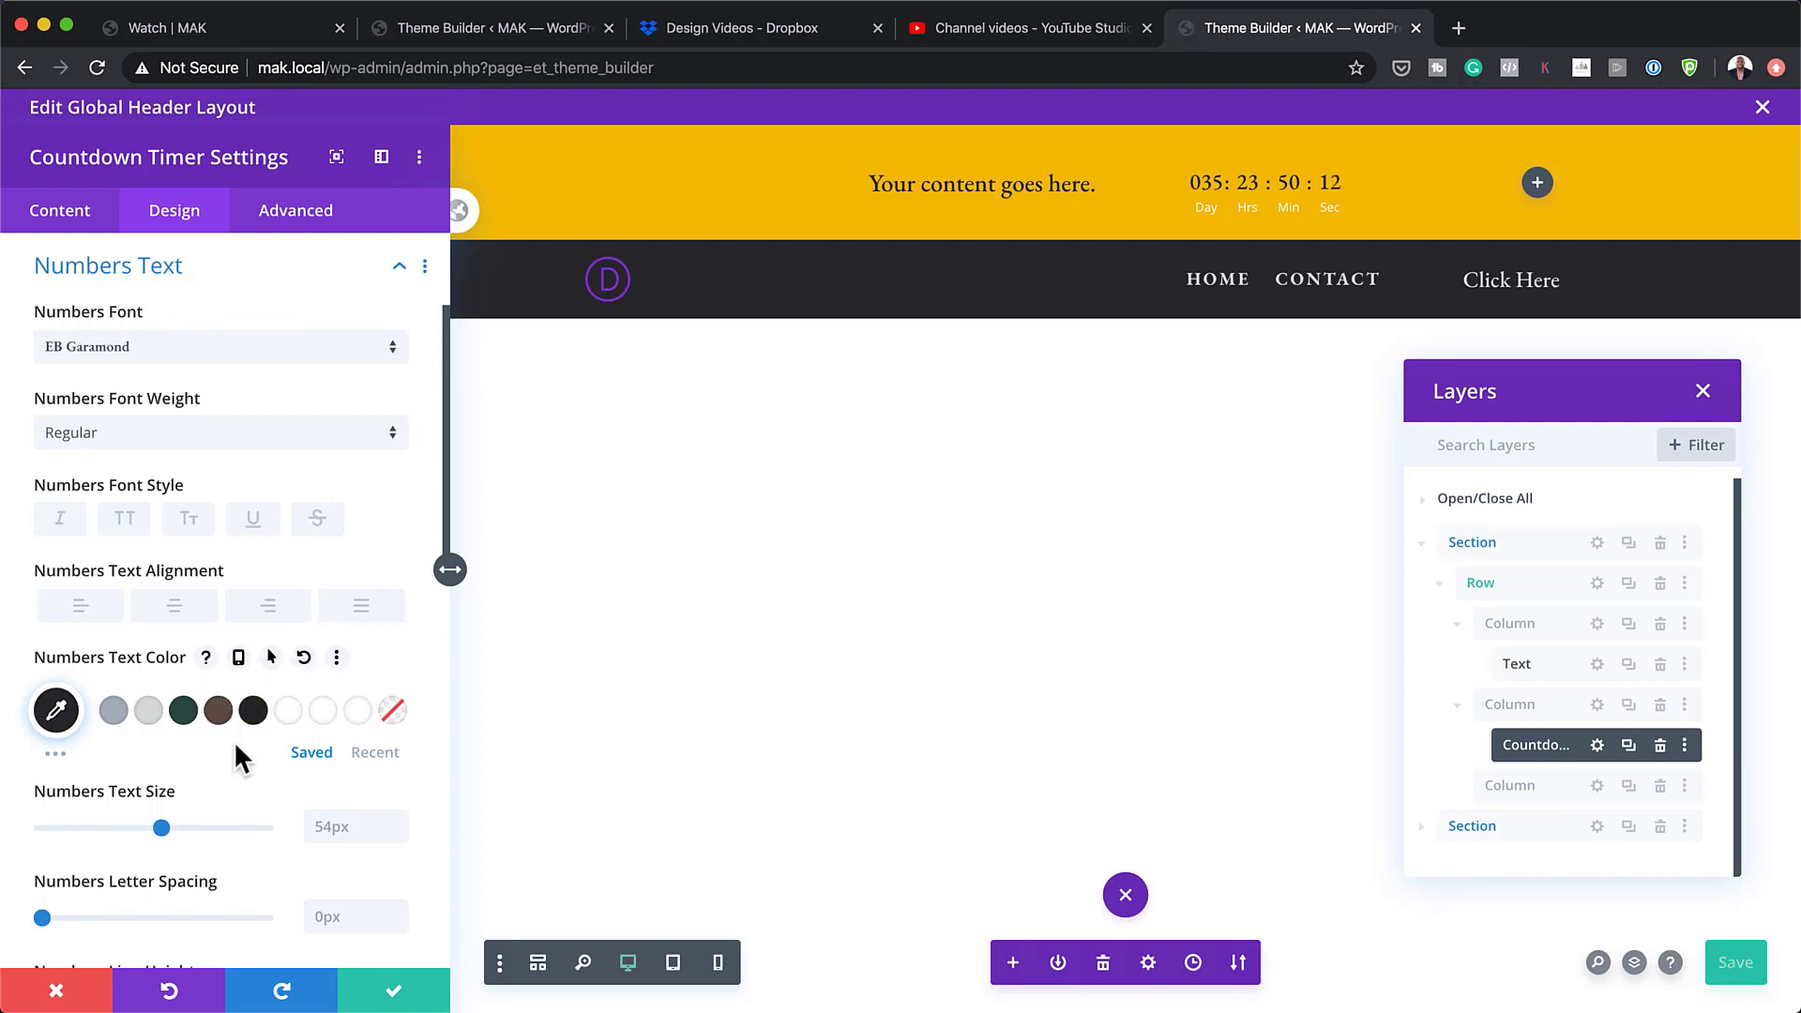
- Set the countdown timer's label text color to the saved brown #645046 and save the module's settings
{"action": "scroll", "coordinate": [234, 740], "scroll_direction": "down", "scroll_amount": 3}
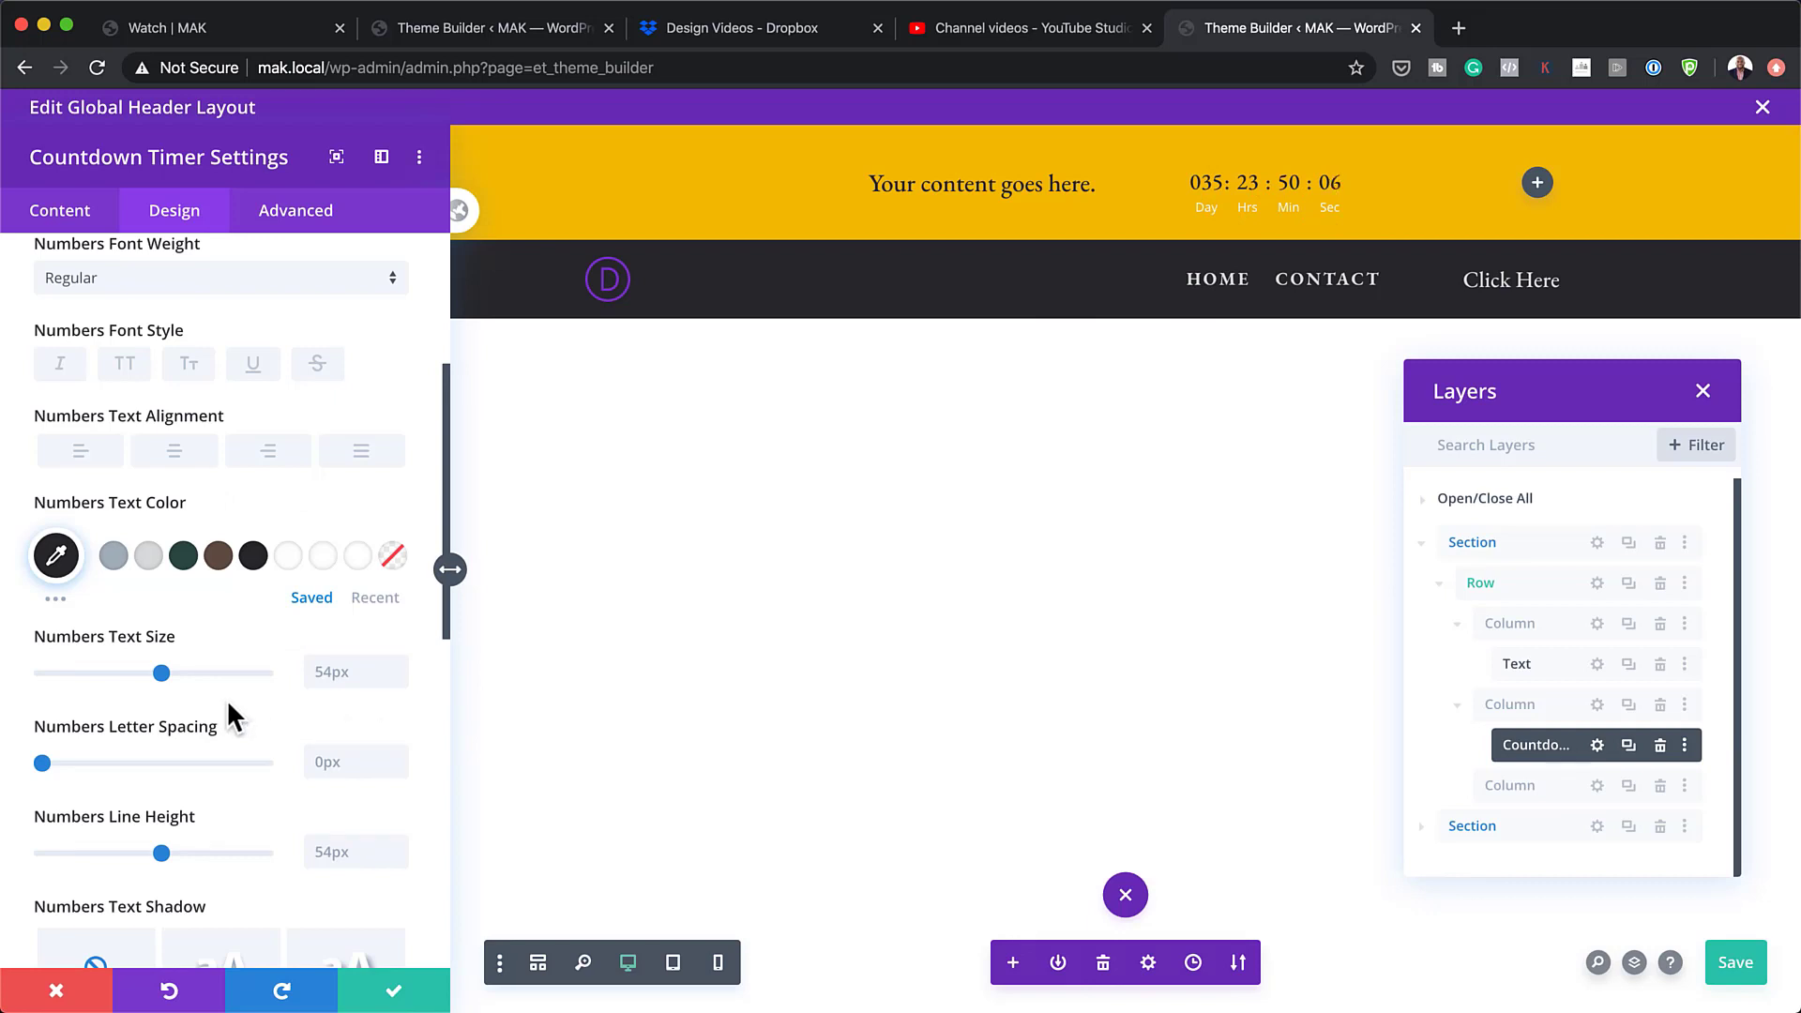
{"action": "scroll", "coordinate": [260, 750], "scroll_direction": "down", "scroll_amount": 4}
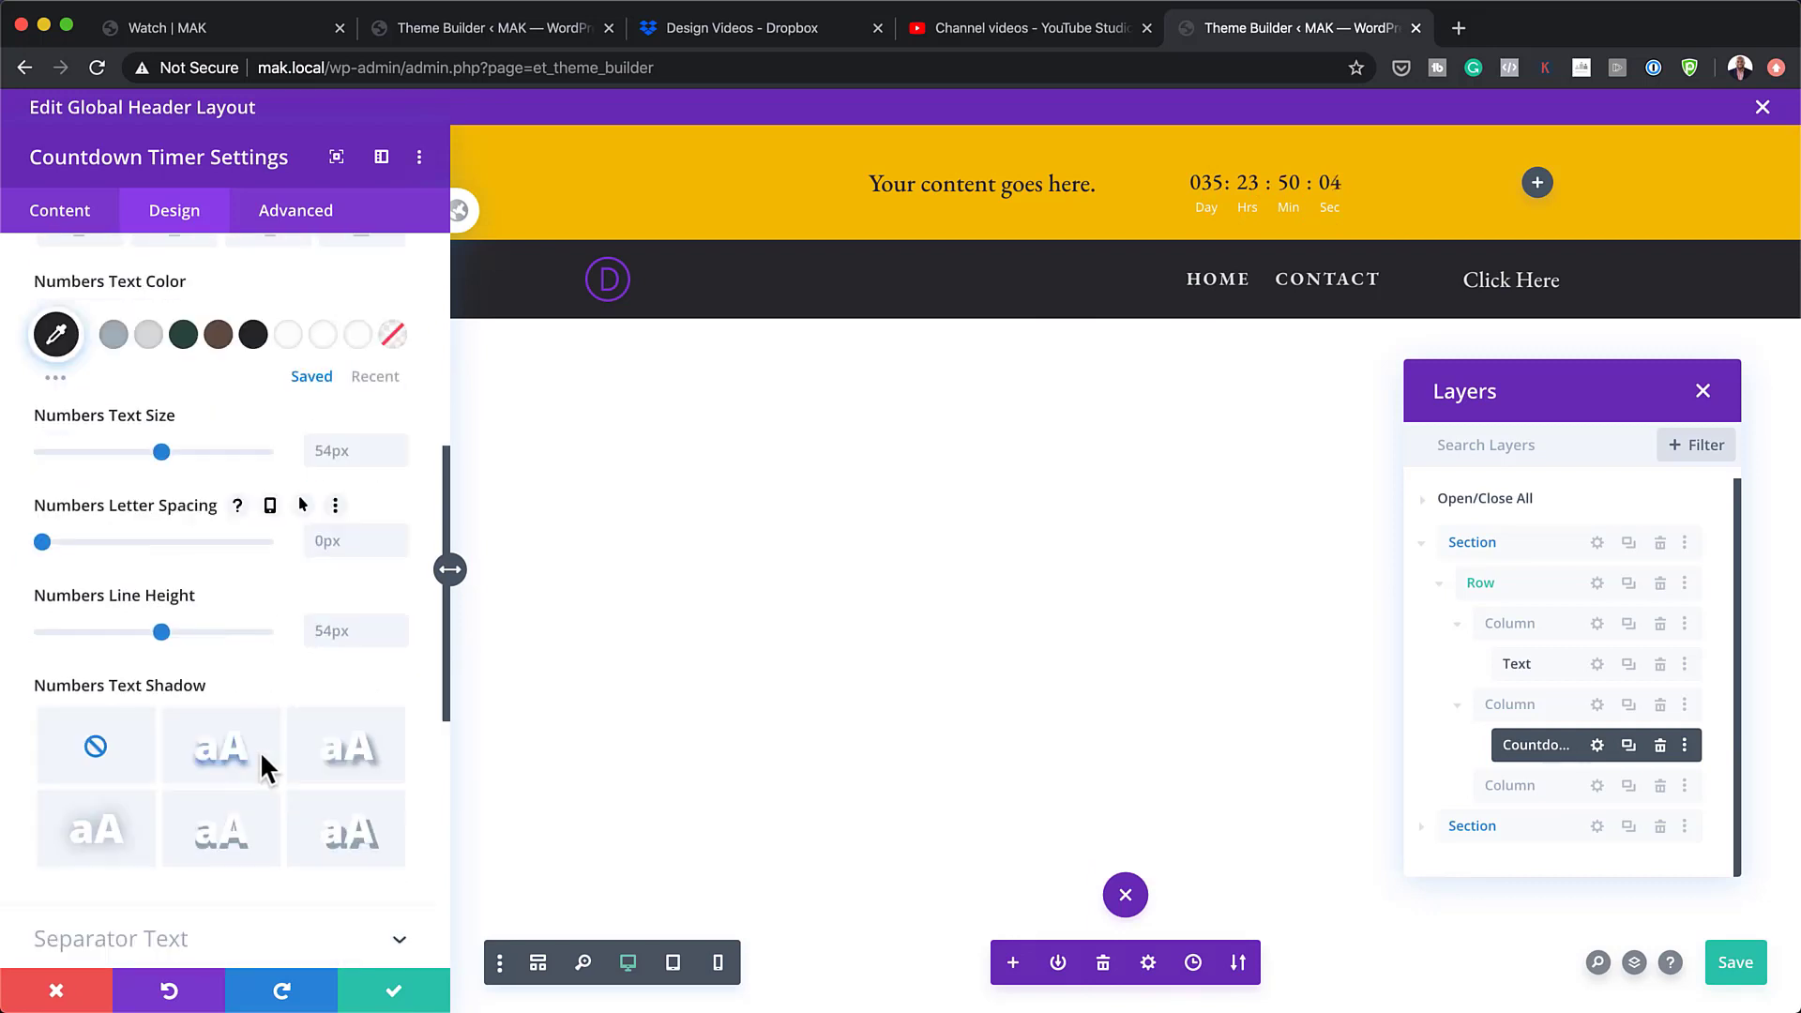
{"action": "left_click", "coordinate": [1191, 199]}
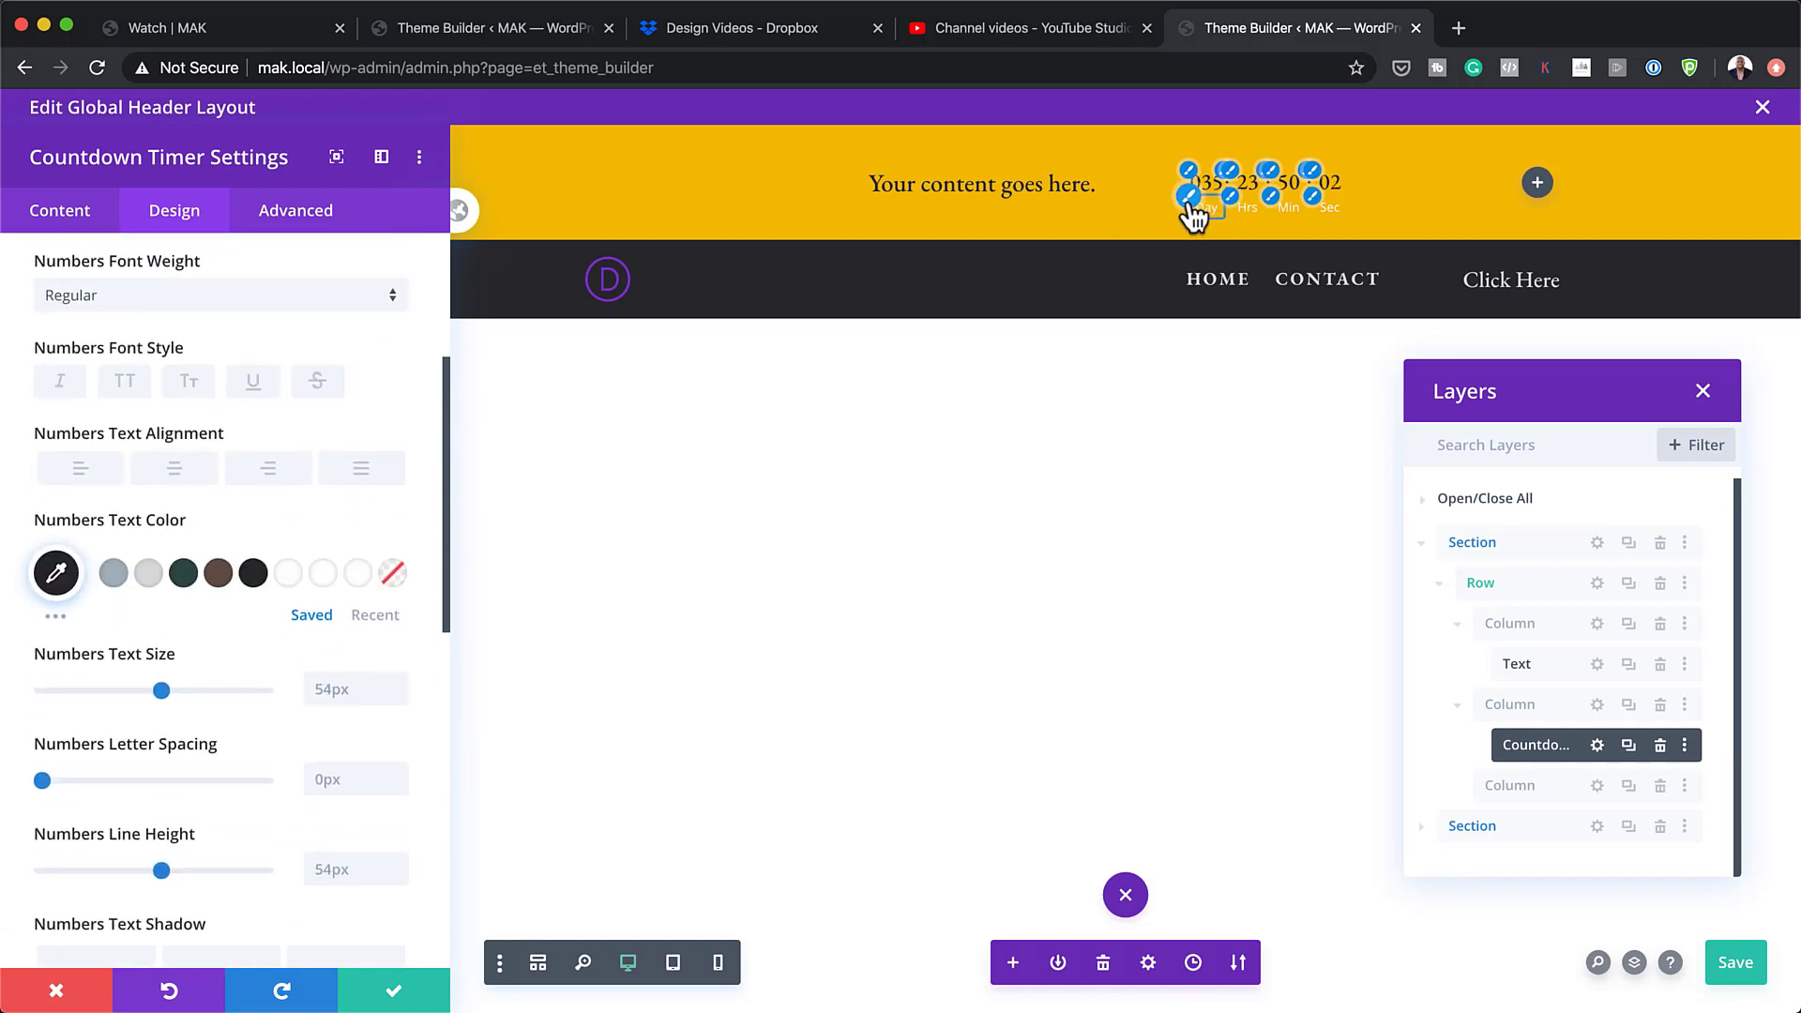
{"action": "left_click", "coordinate": [218, 713]}
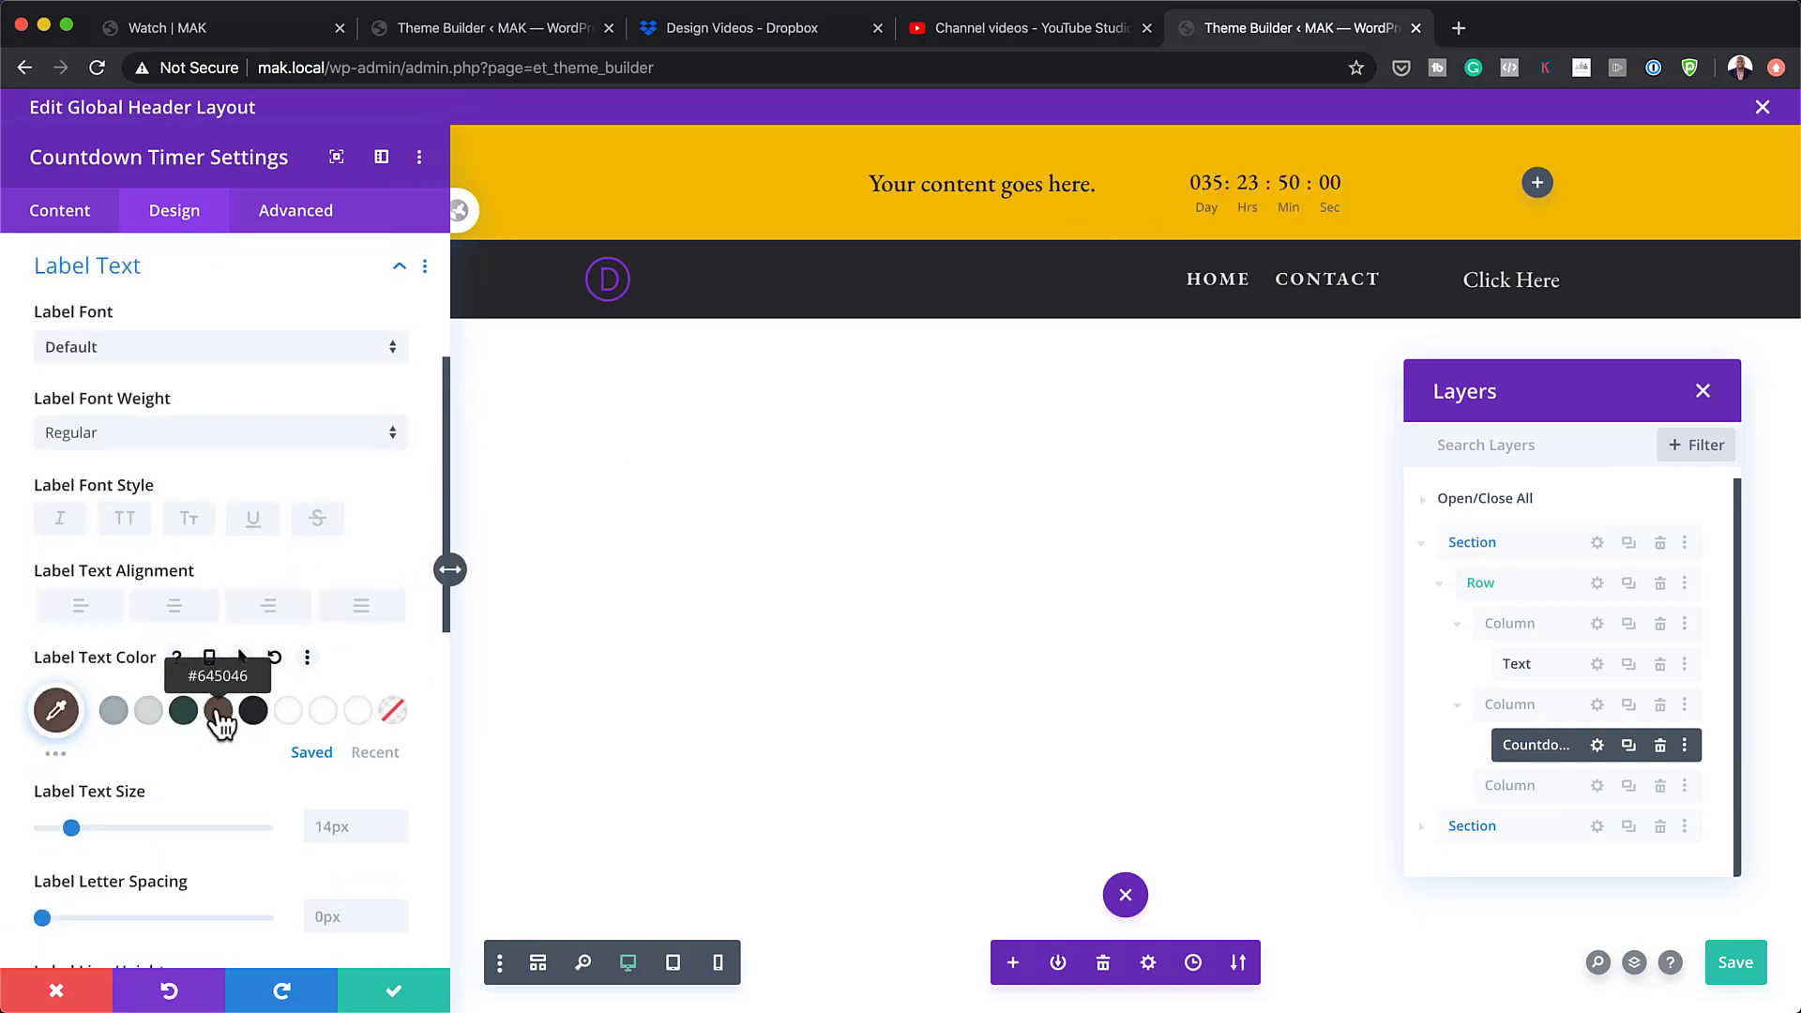
{"action": "left_click", "coordinate": [394, 997]}
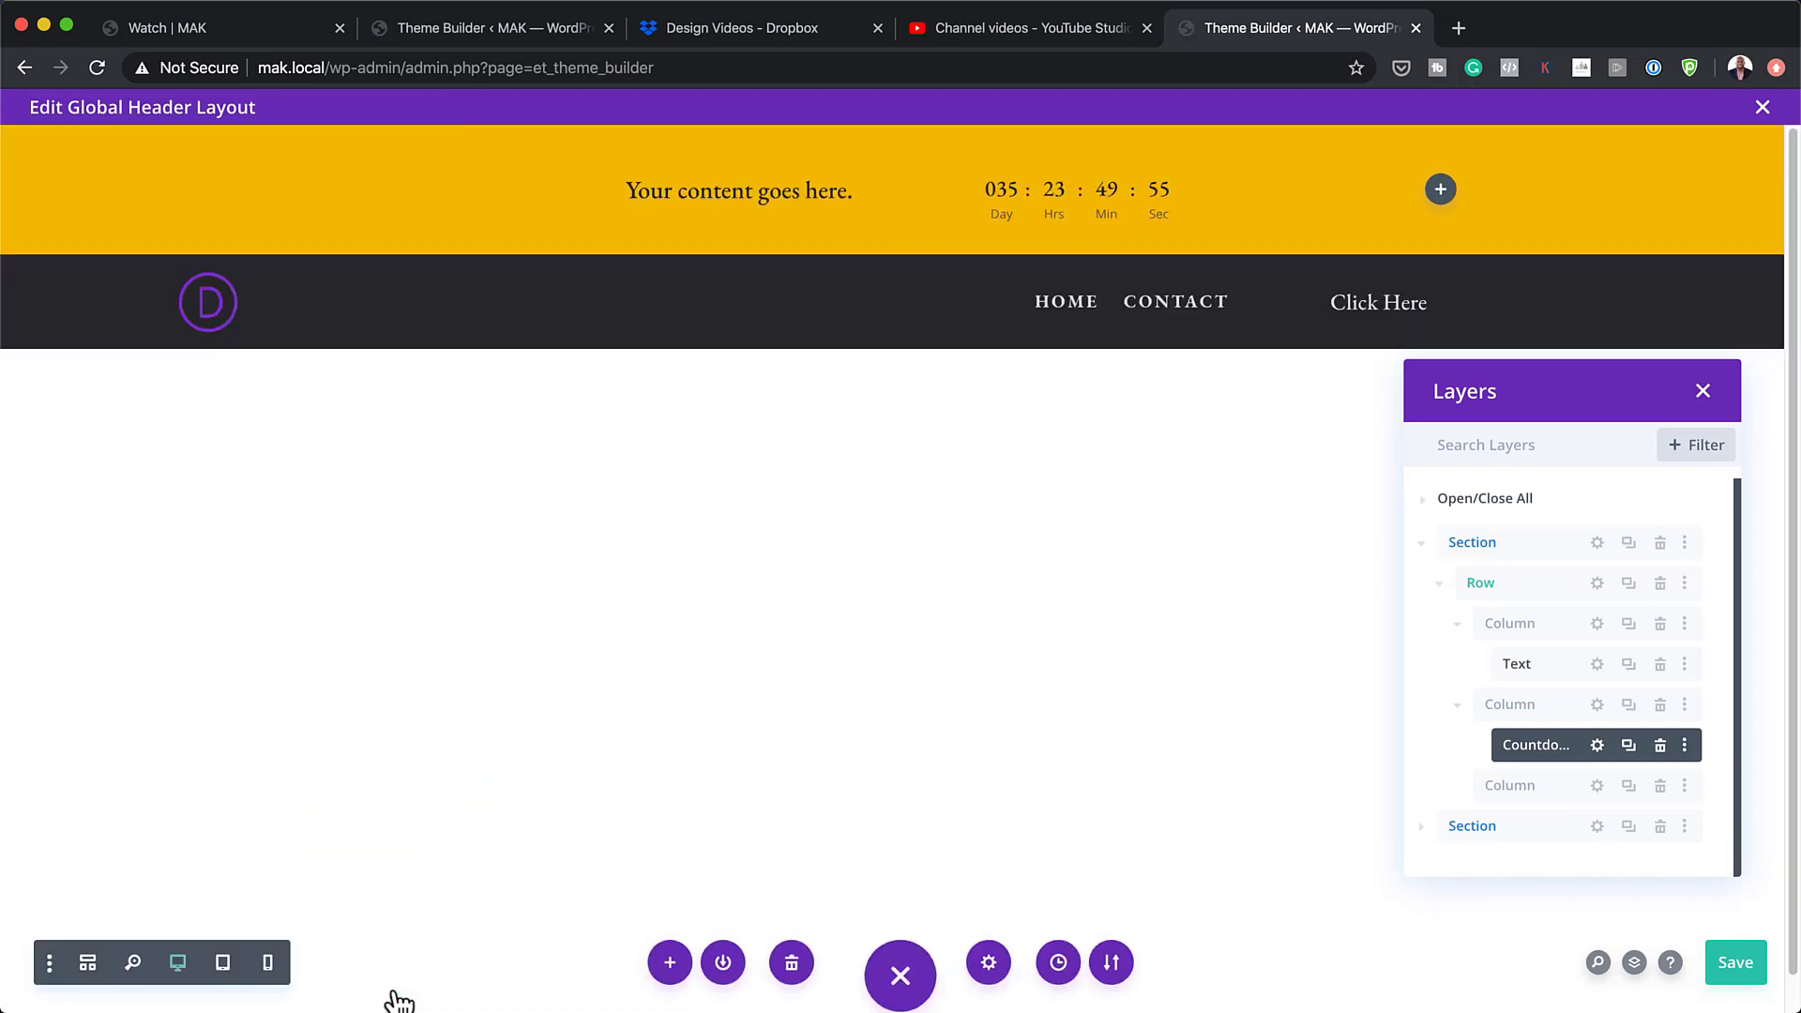
- Find the Button module and insert it in the empty third column of the yellow section
{"action": "left_click", "coordinate": [1454, 193]}
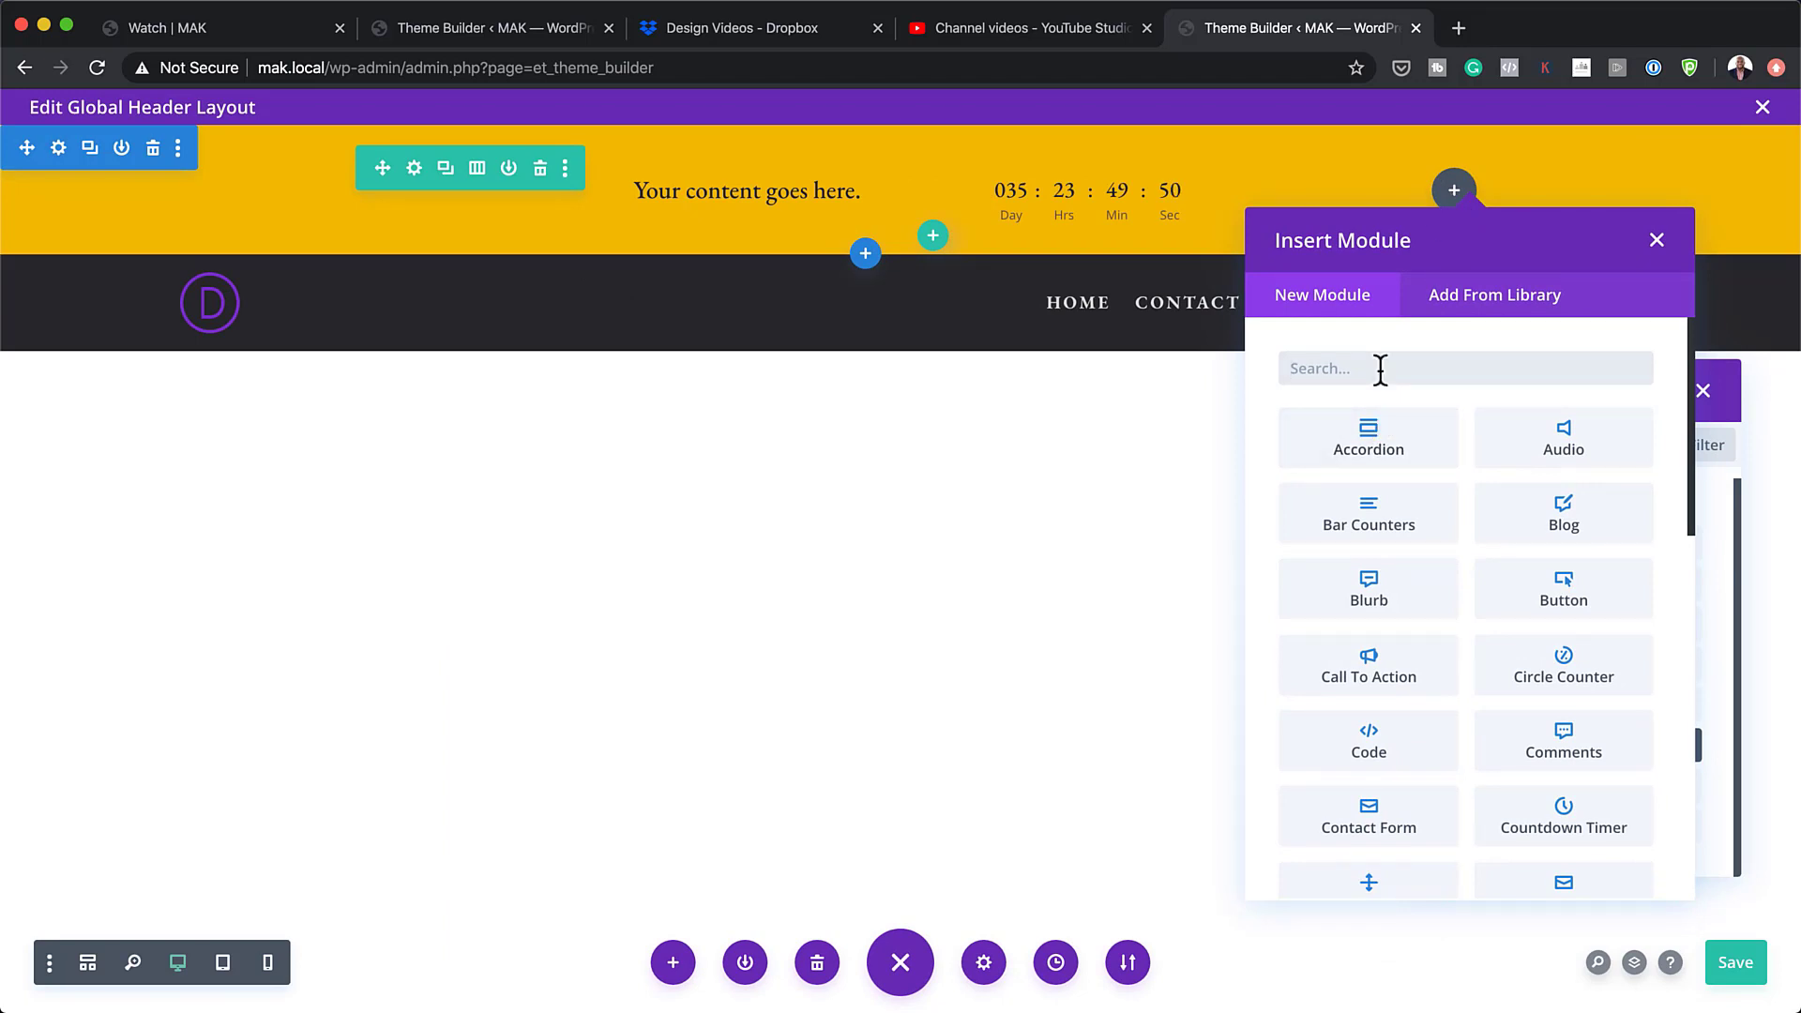
{"action": "type", "text": "b"}
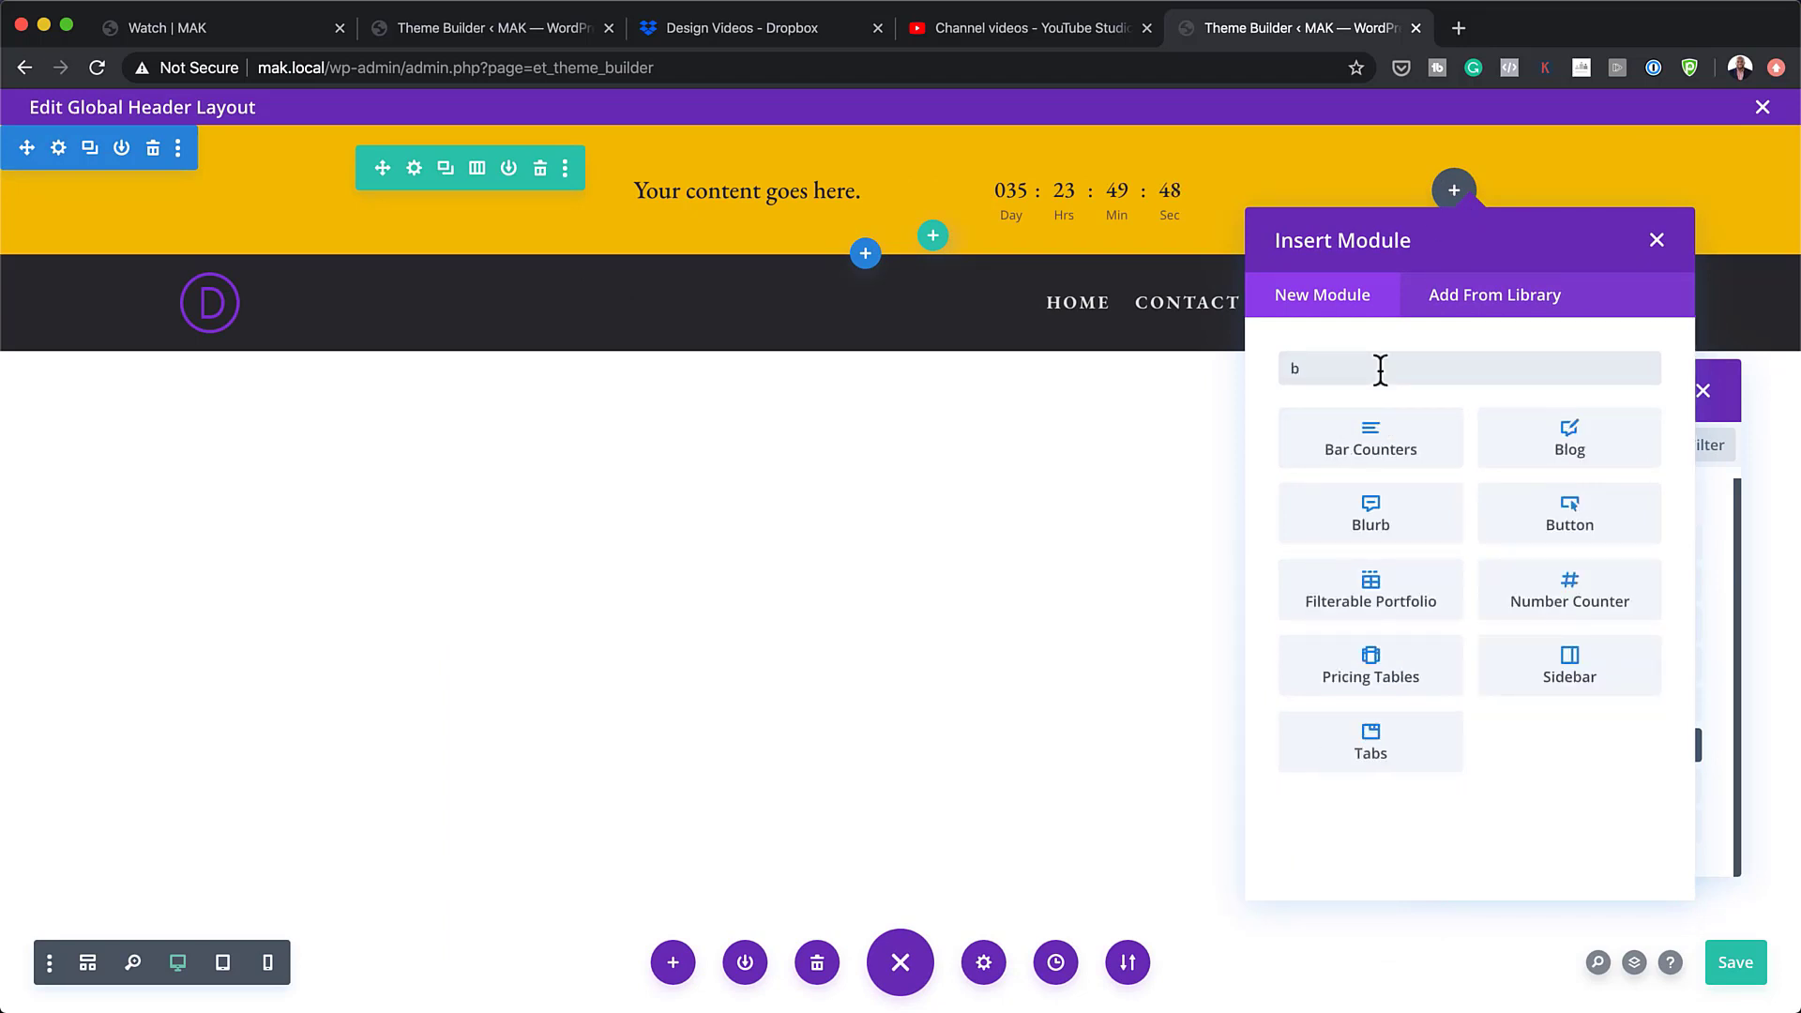
{"action": "left_click", "coordinate": [1607, 514]}
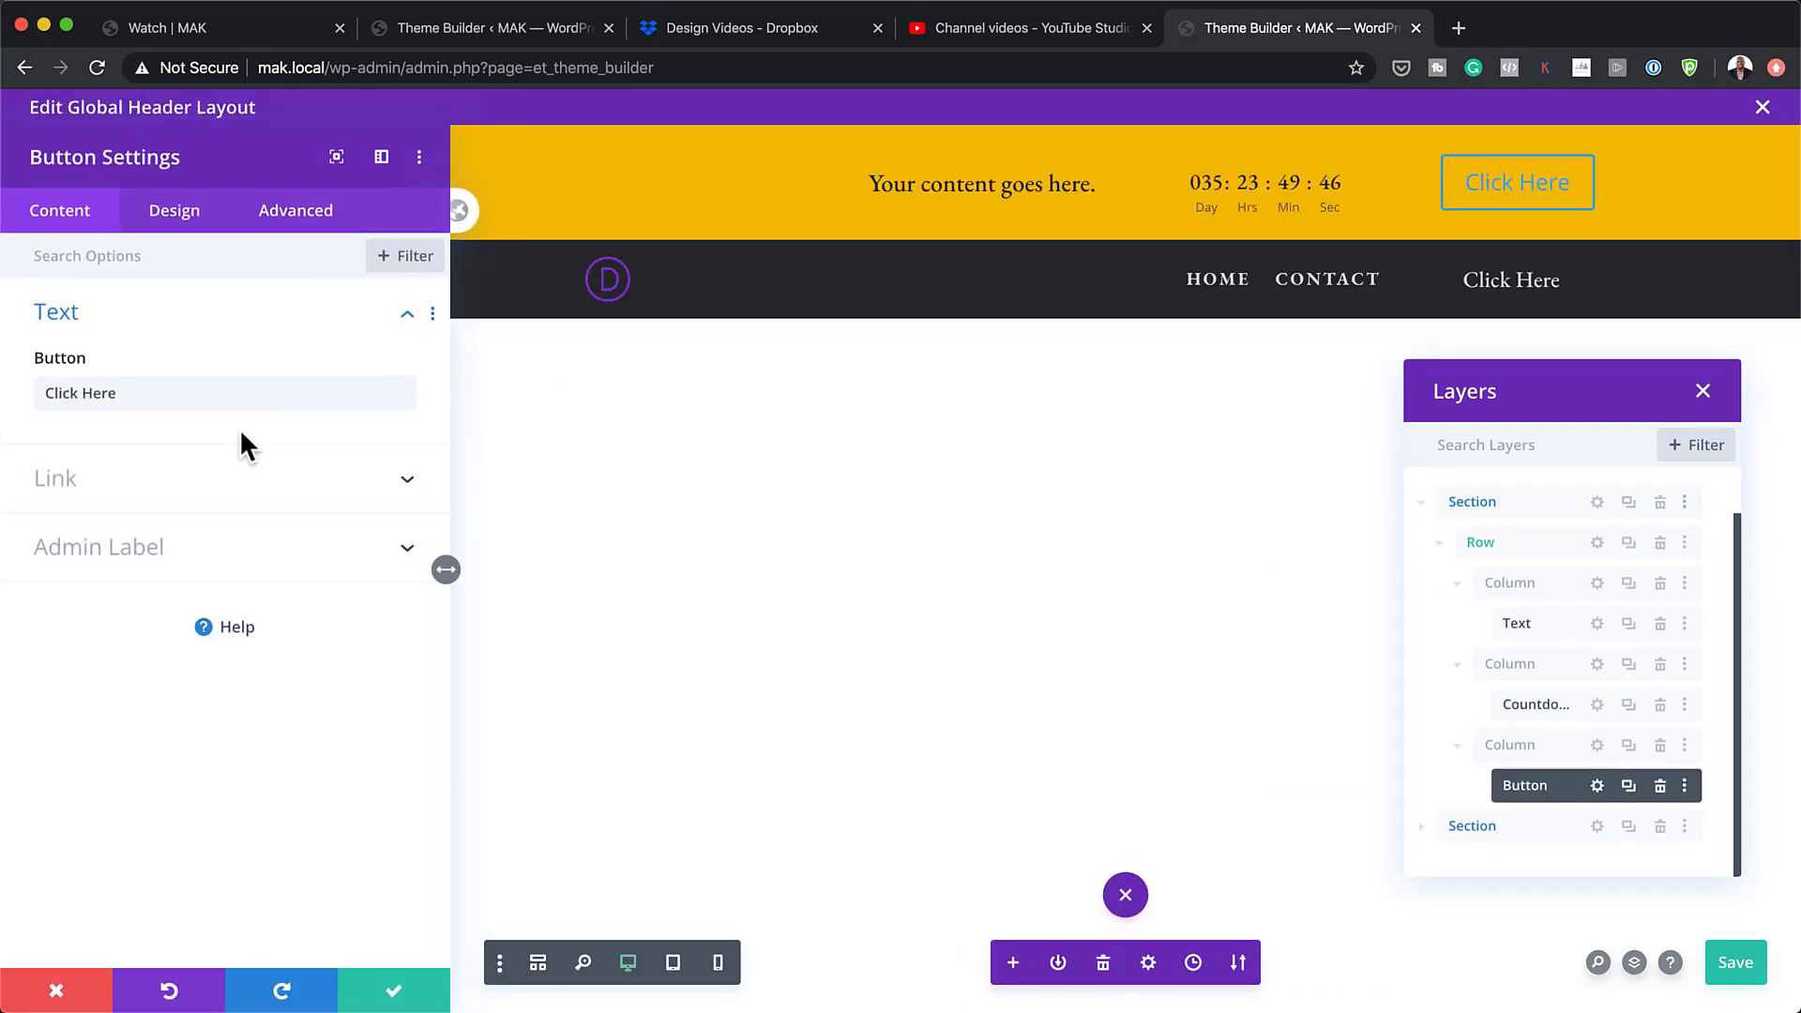
- Set the new button's text to "Get The Offer!" and its link URL to #
{"action": "triple_click", "coordinate": [136, 395]}
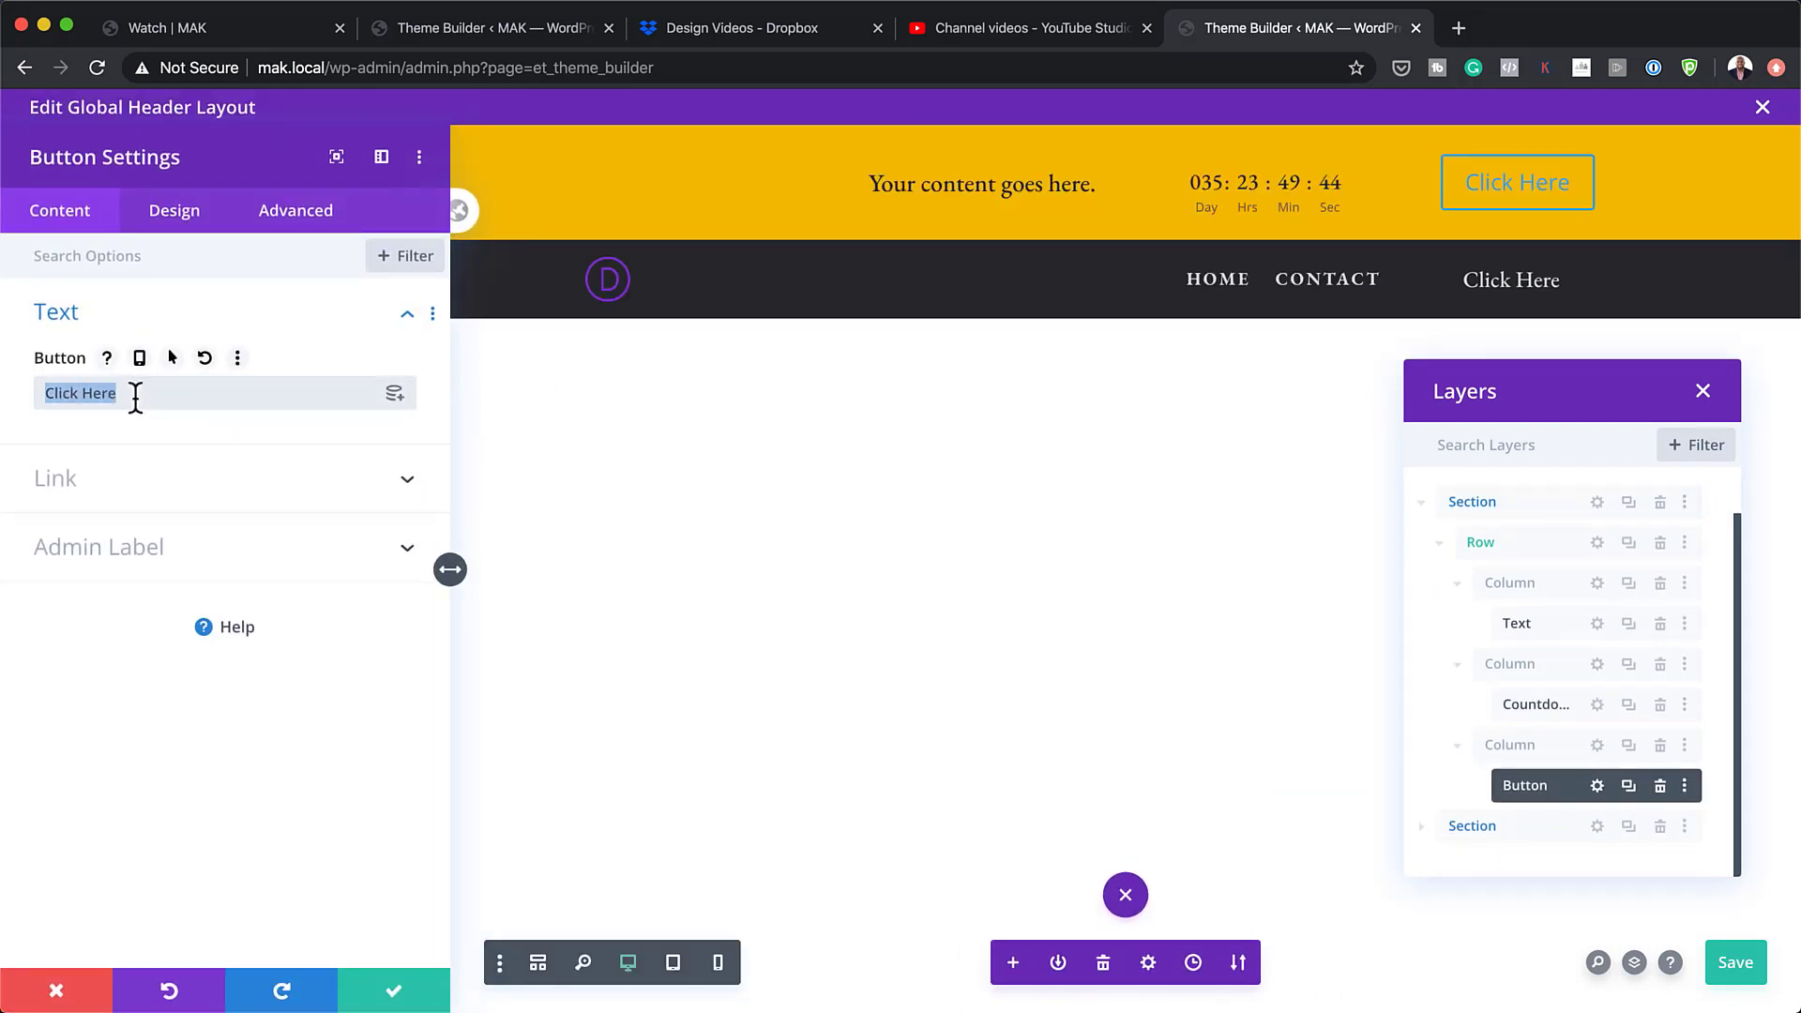
{"action": "type", "text": "Get"}
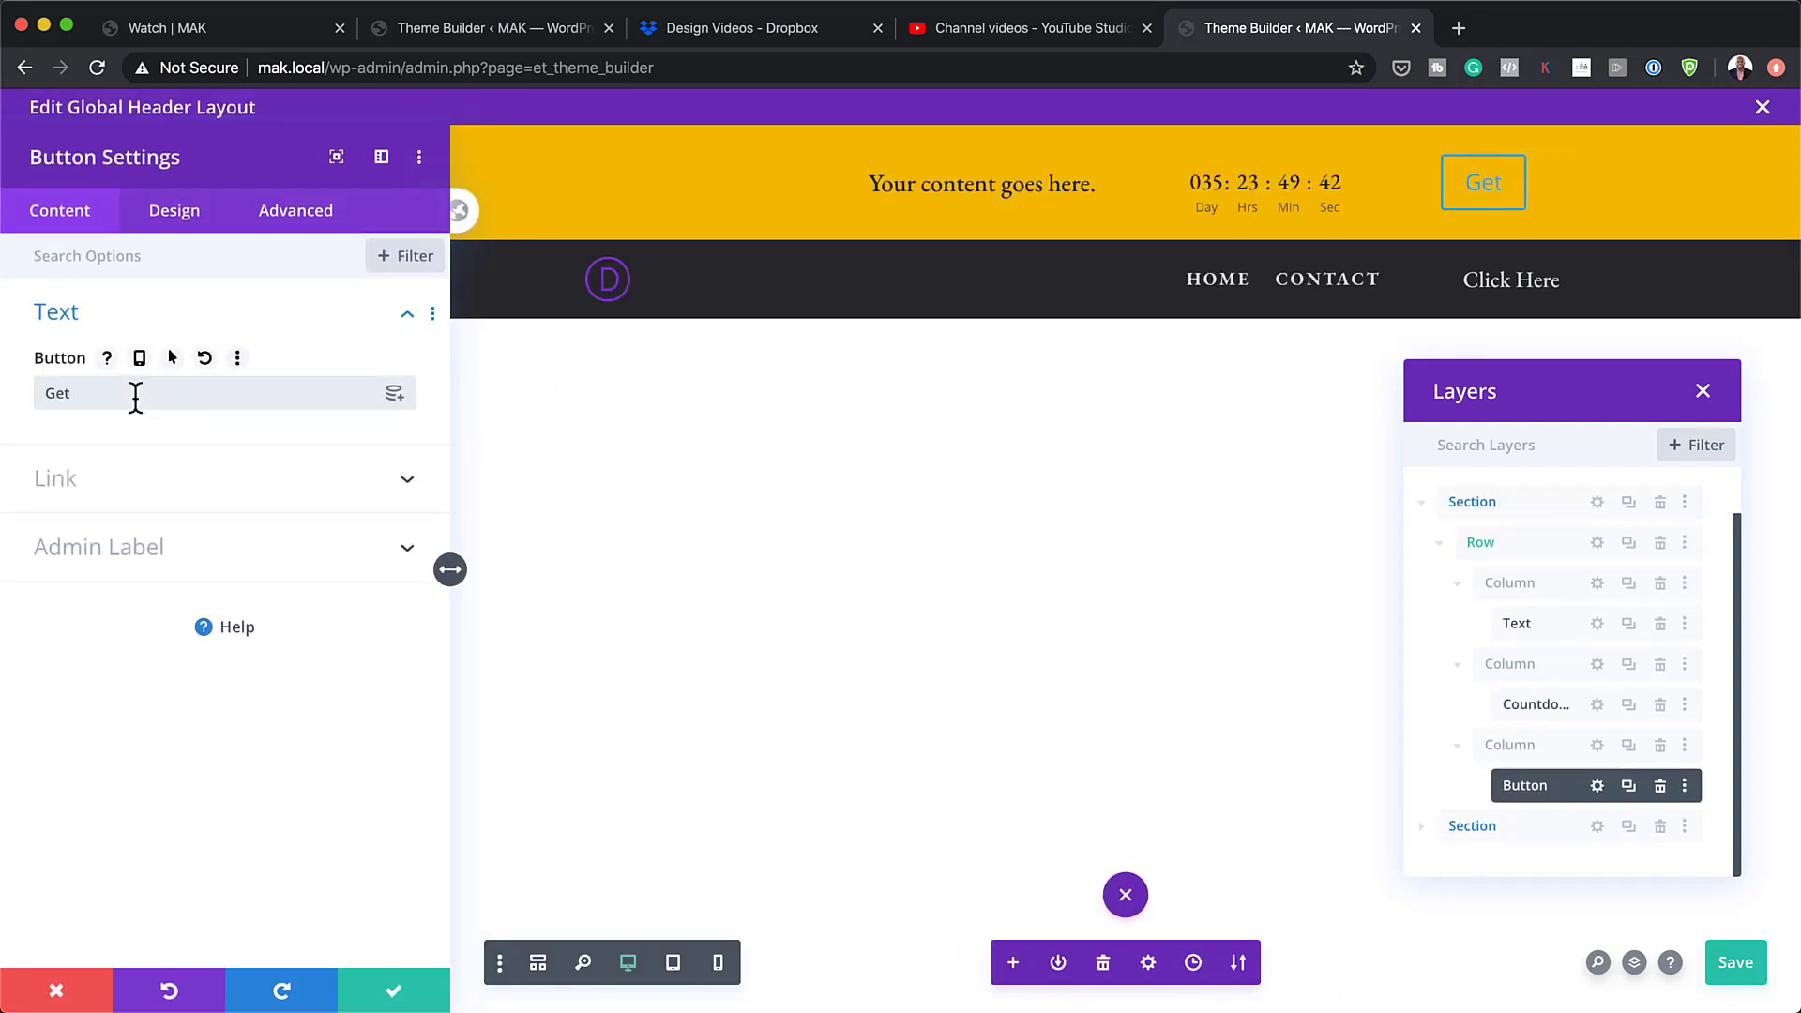
{"action": "type", "text": " The OFFER"}
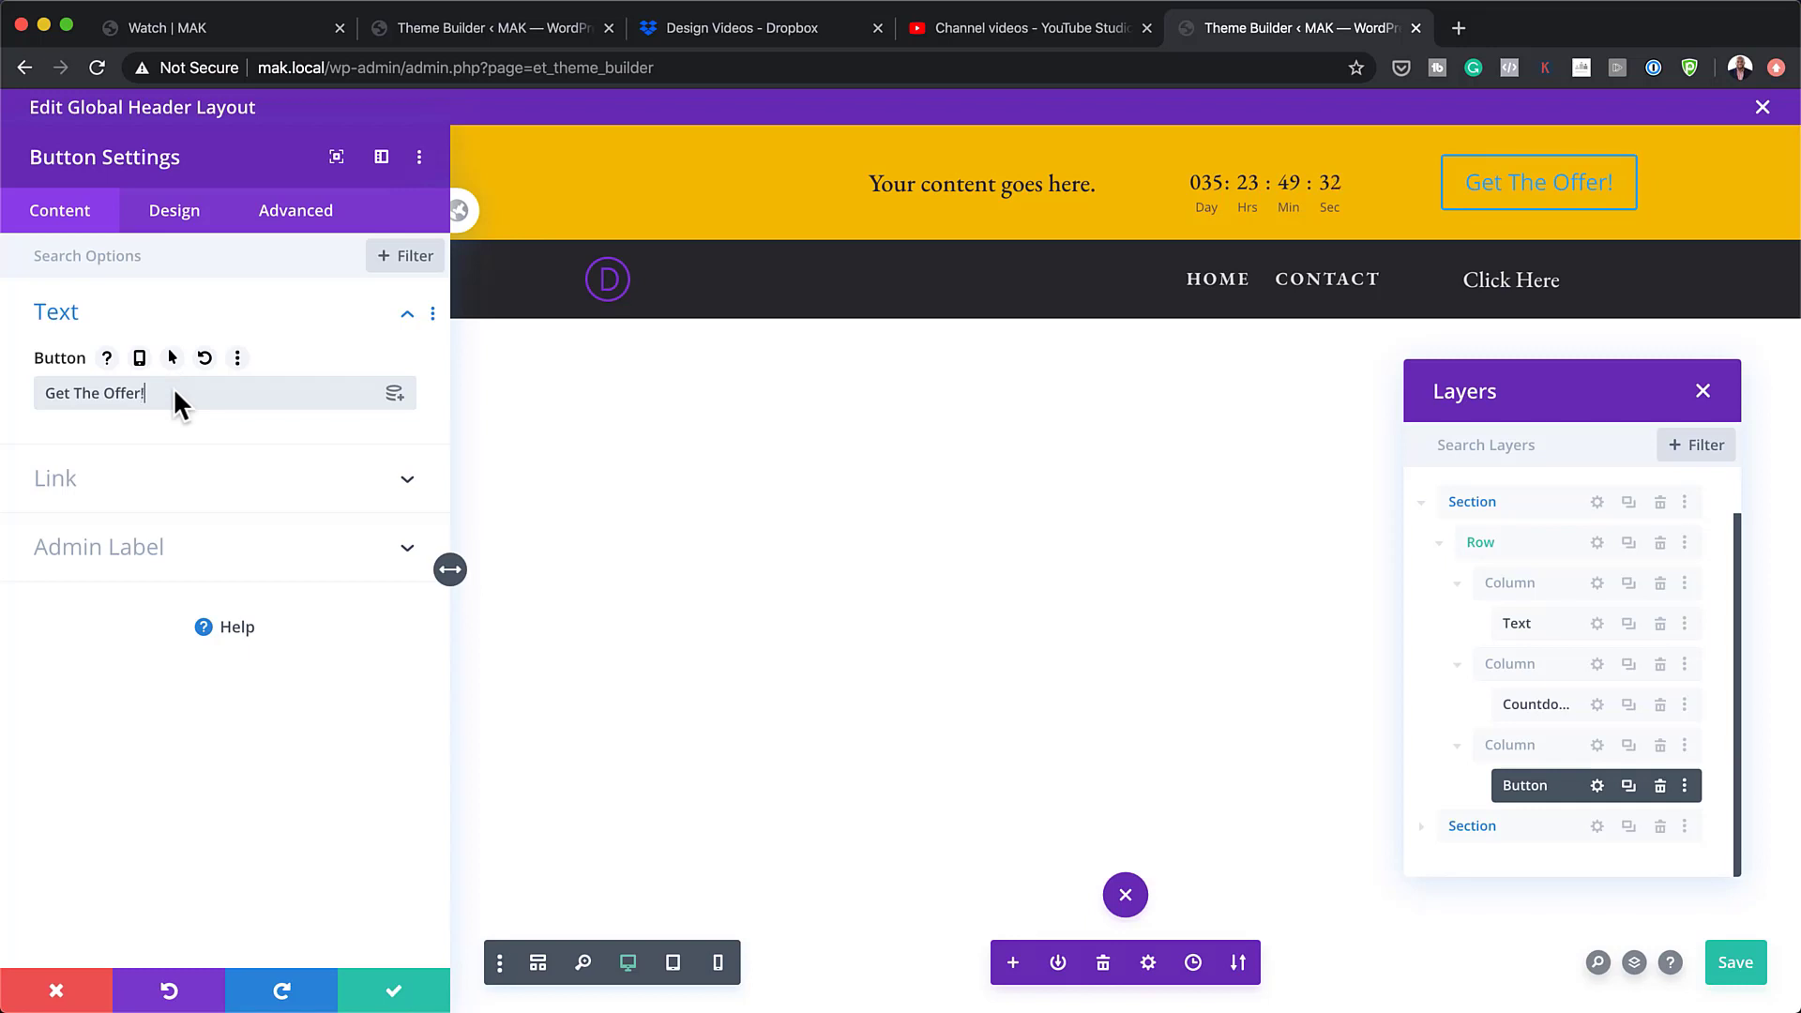
{"action": "left_click", "coordinate": [62, 480]}
{"action": "left_click", "coordinate": [75, 479]}
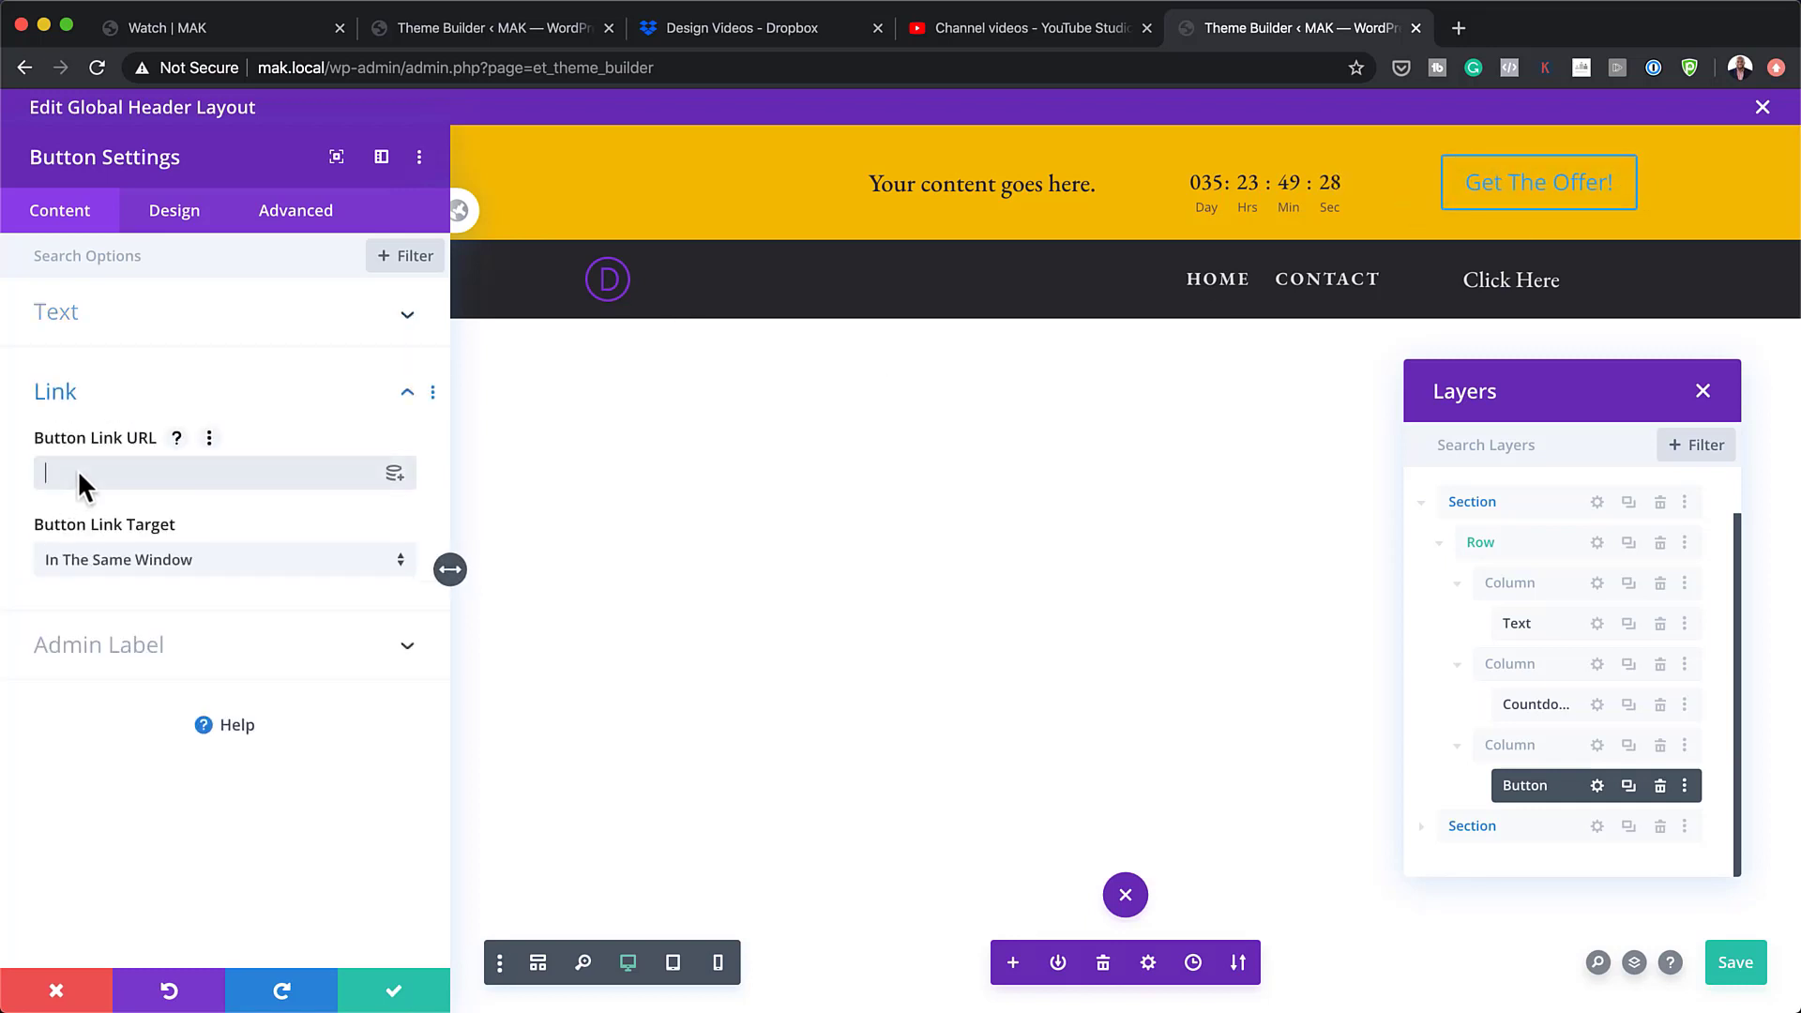
{"action": "type", "text": "#"}
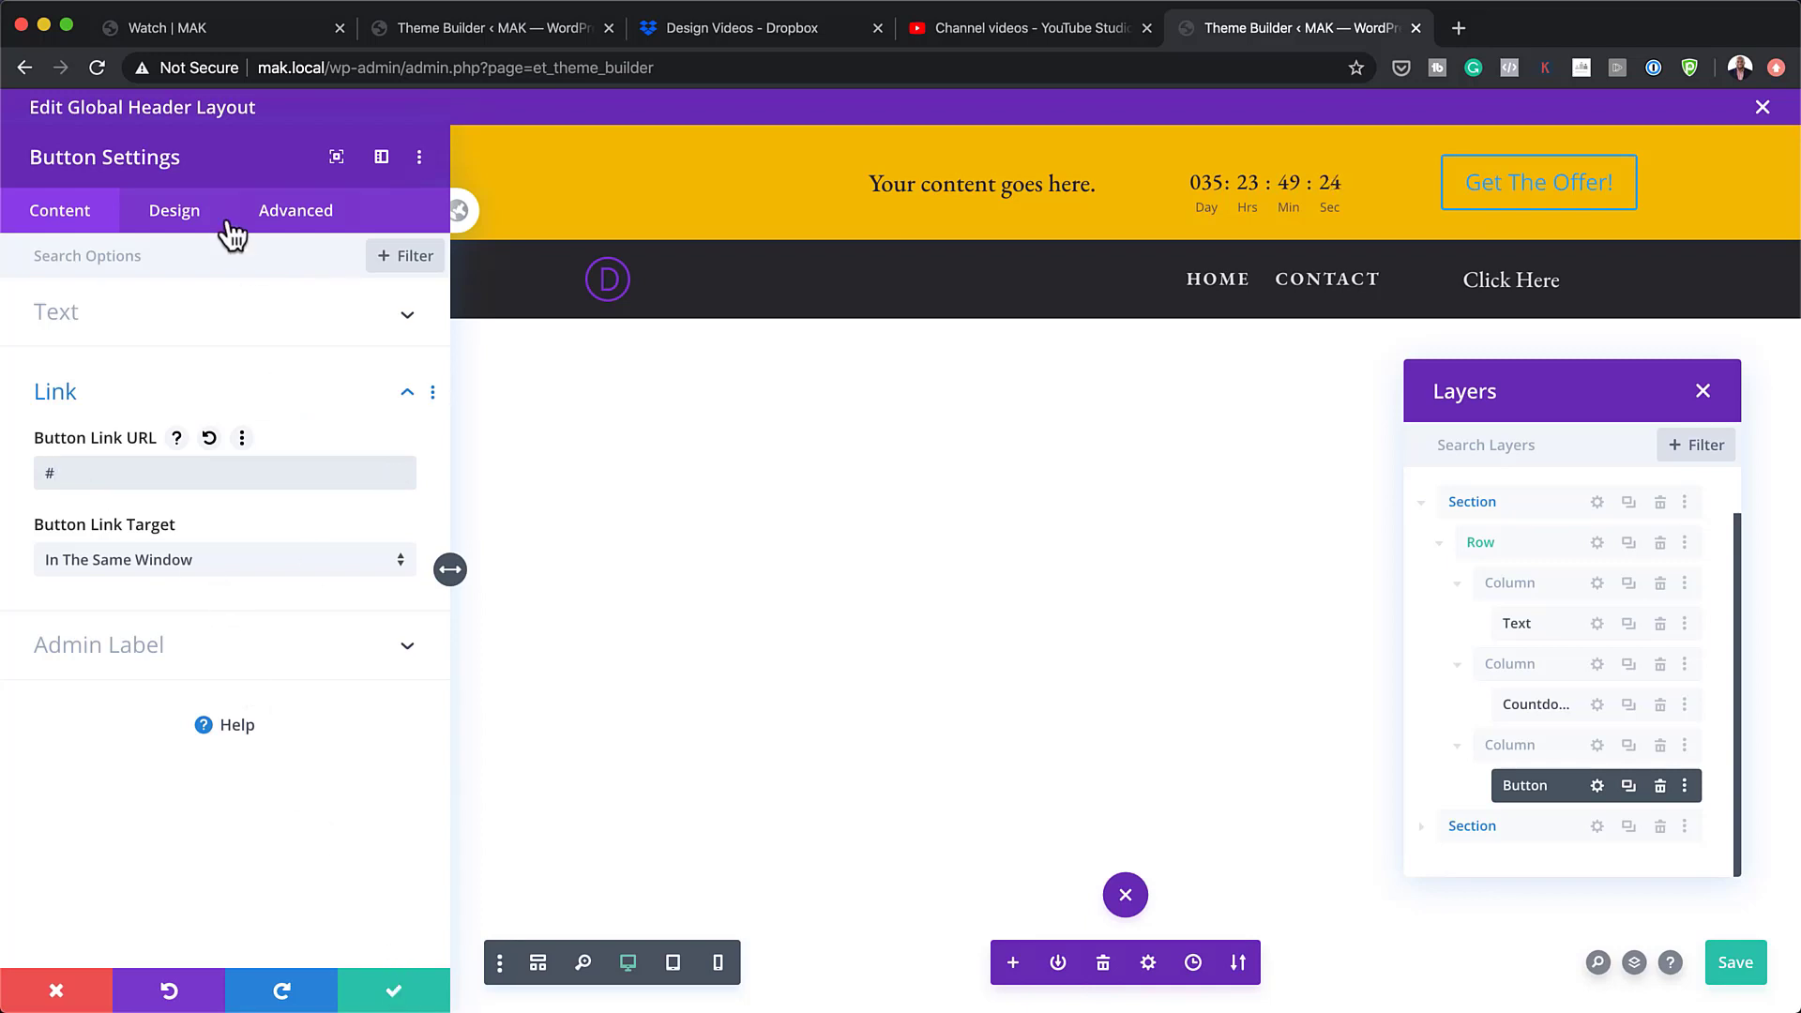
- Enable custom styles for the offer button, with the saved near-black background and light grey #d9dcdb text
{"action": "left_click", "coordinate": [199, 225]}
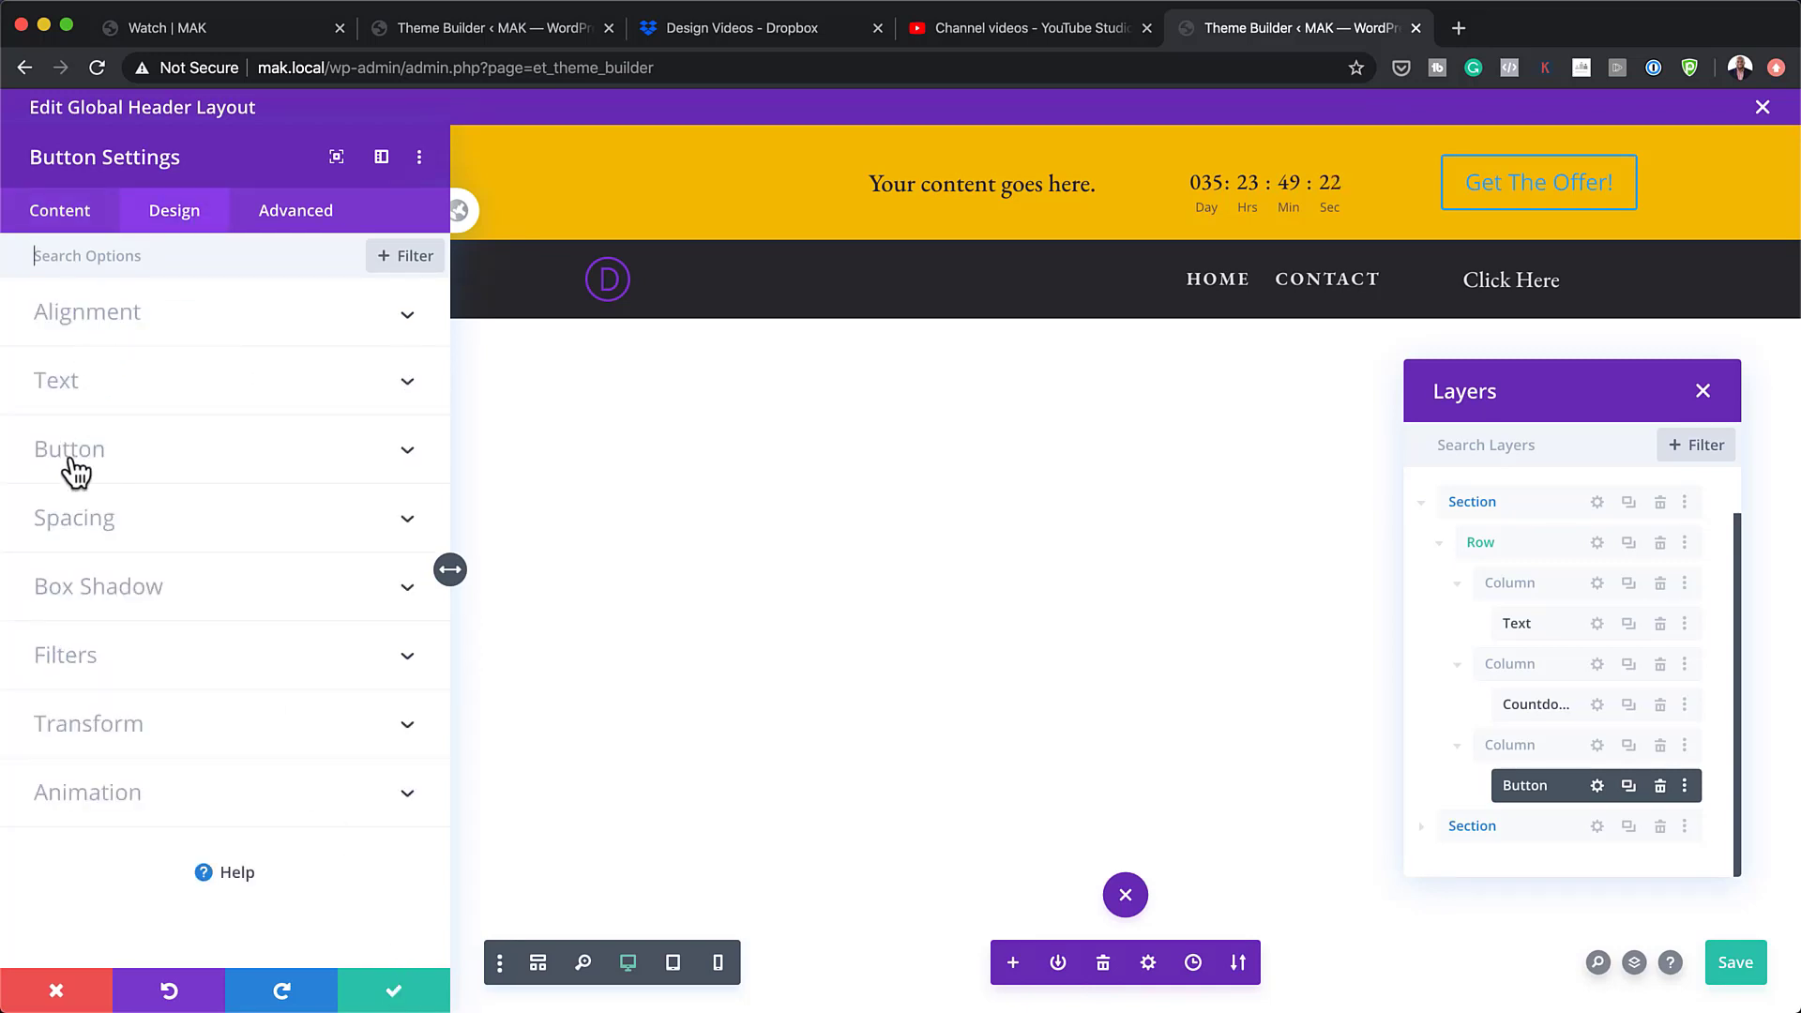
{"action": "left_click", "coordinate": [86, 459]}
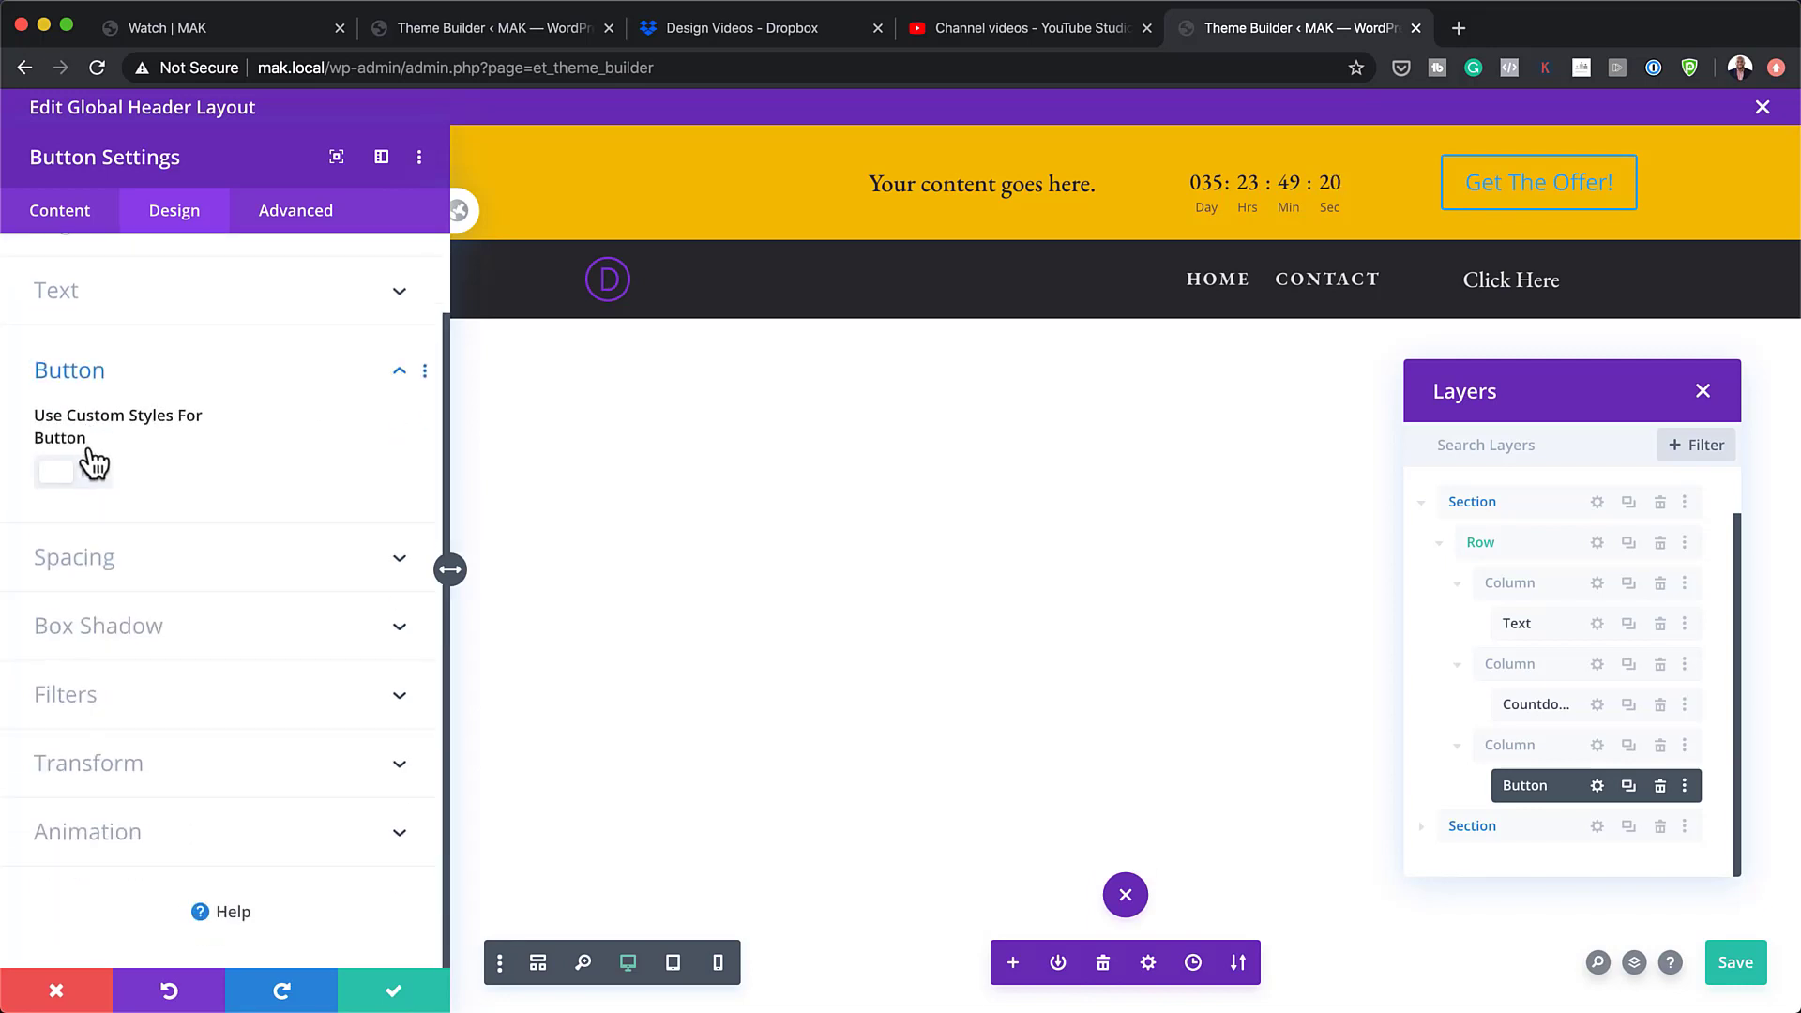
{"action": "left_click", "coordinate": [86, 473]}
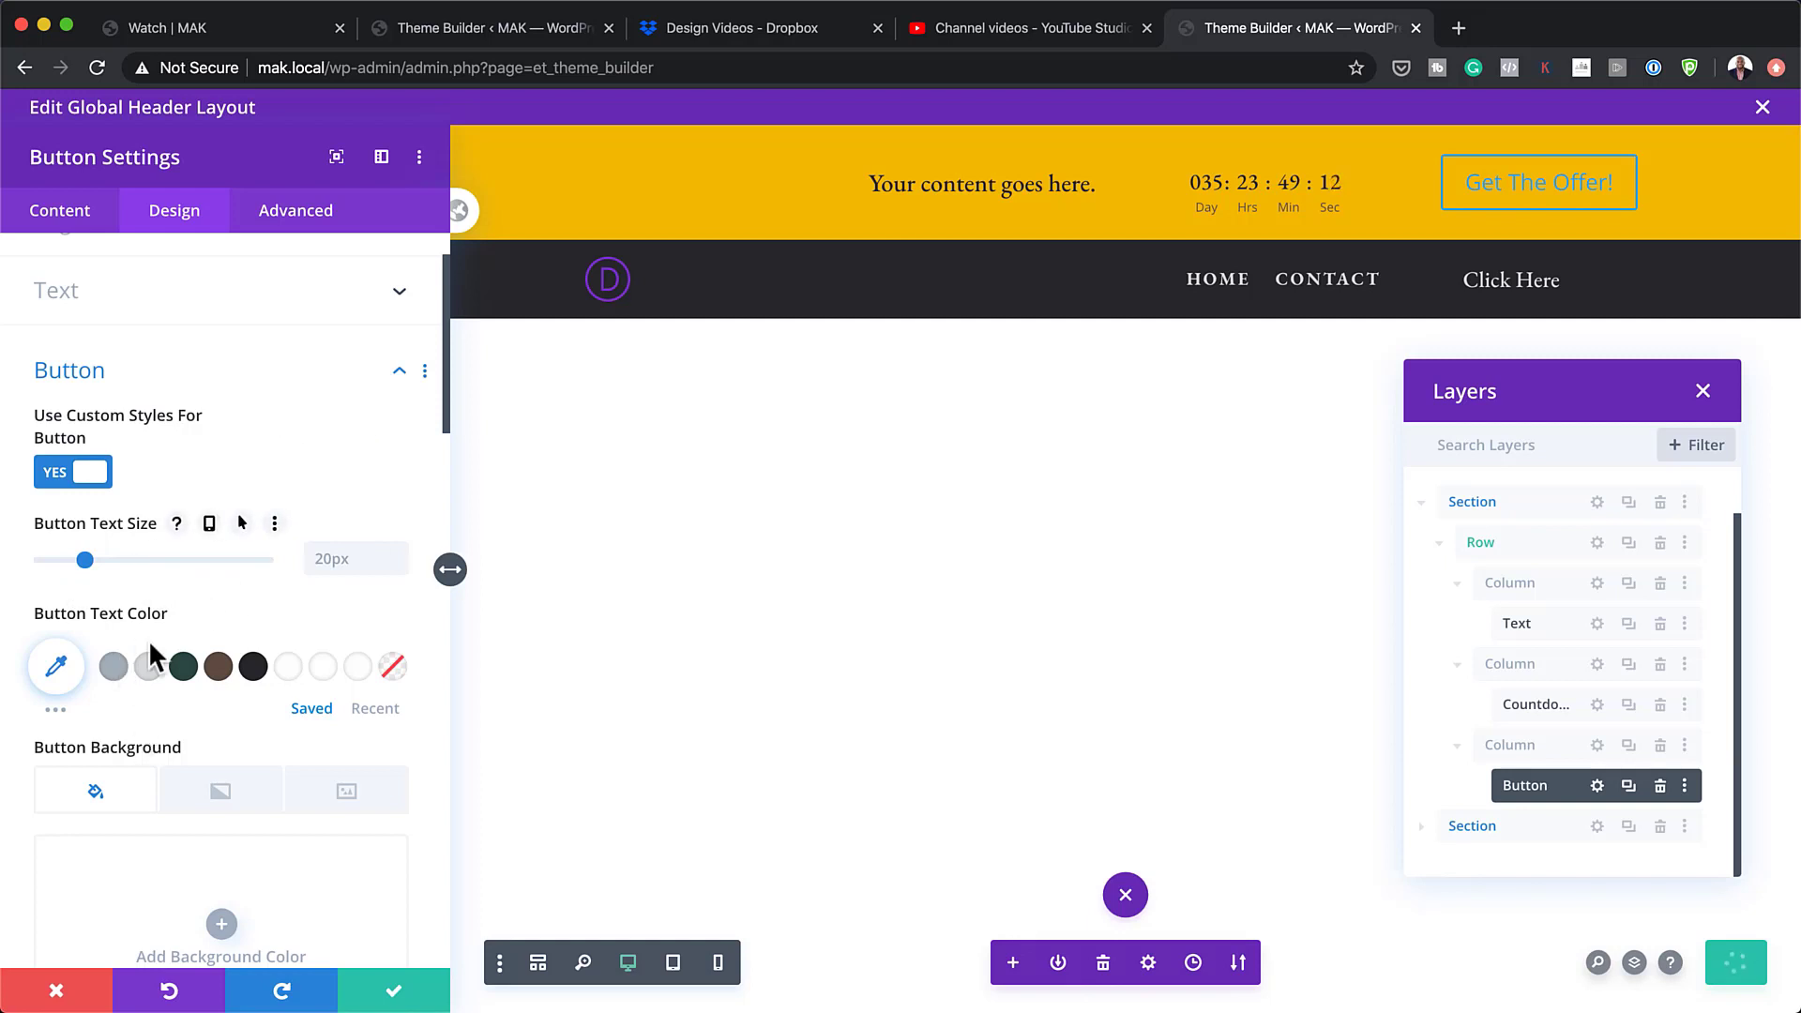
{"action": "scroll", "coordinate": [225, 797], "scroll_direction": "down", "scroll_amount": 5}
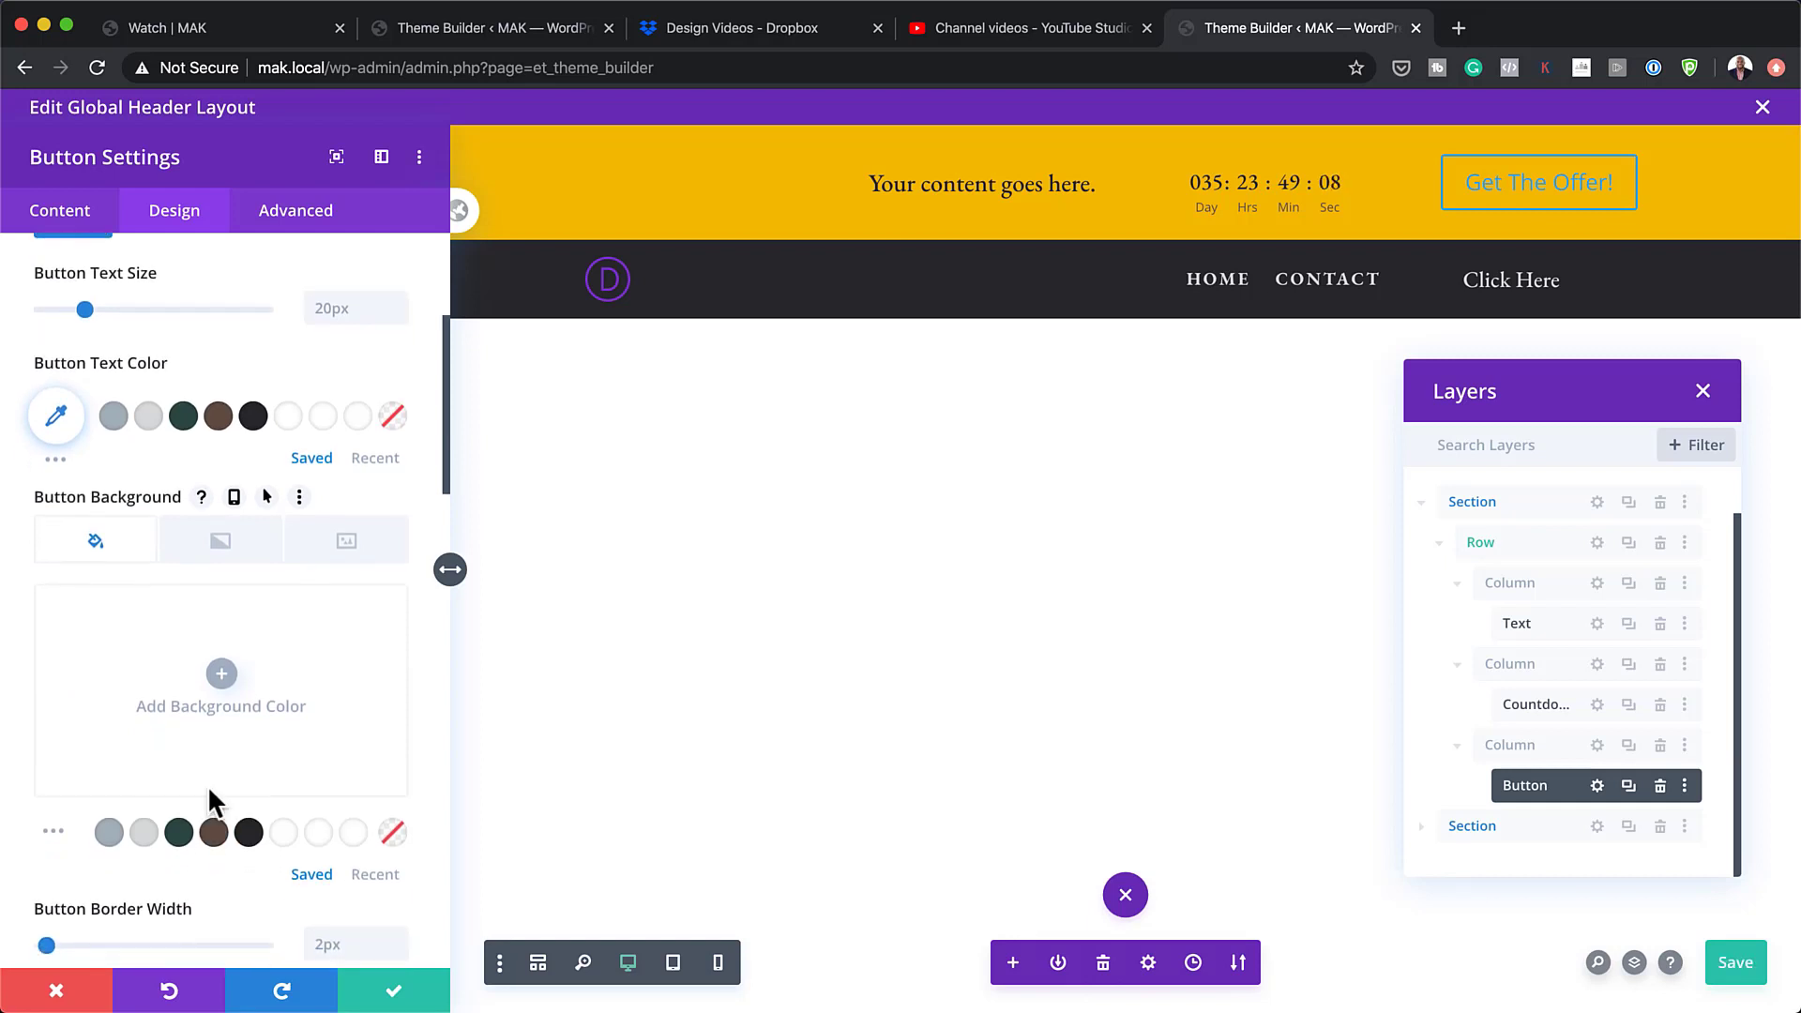
{"action": "left_click", "coordinate": [250, 840]}
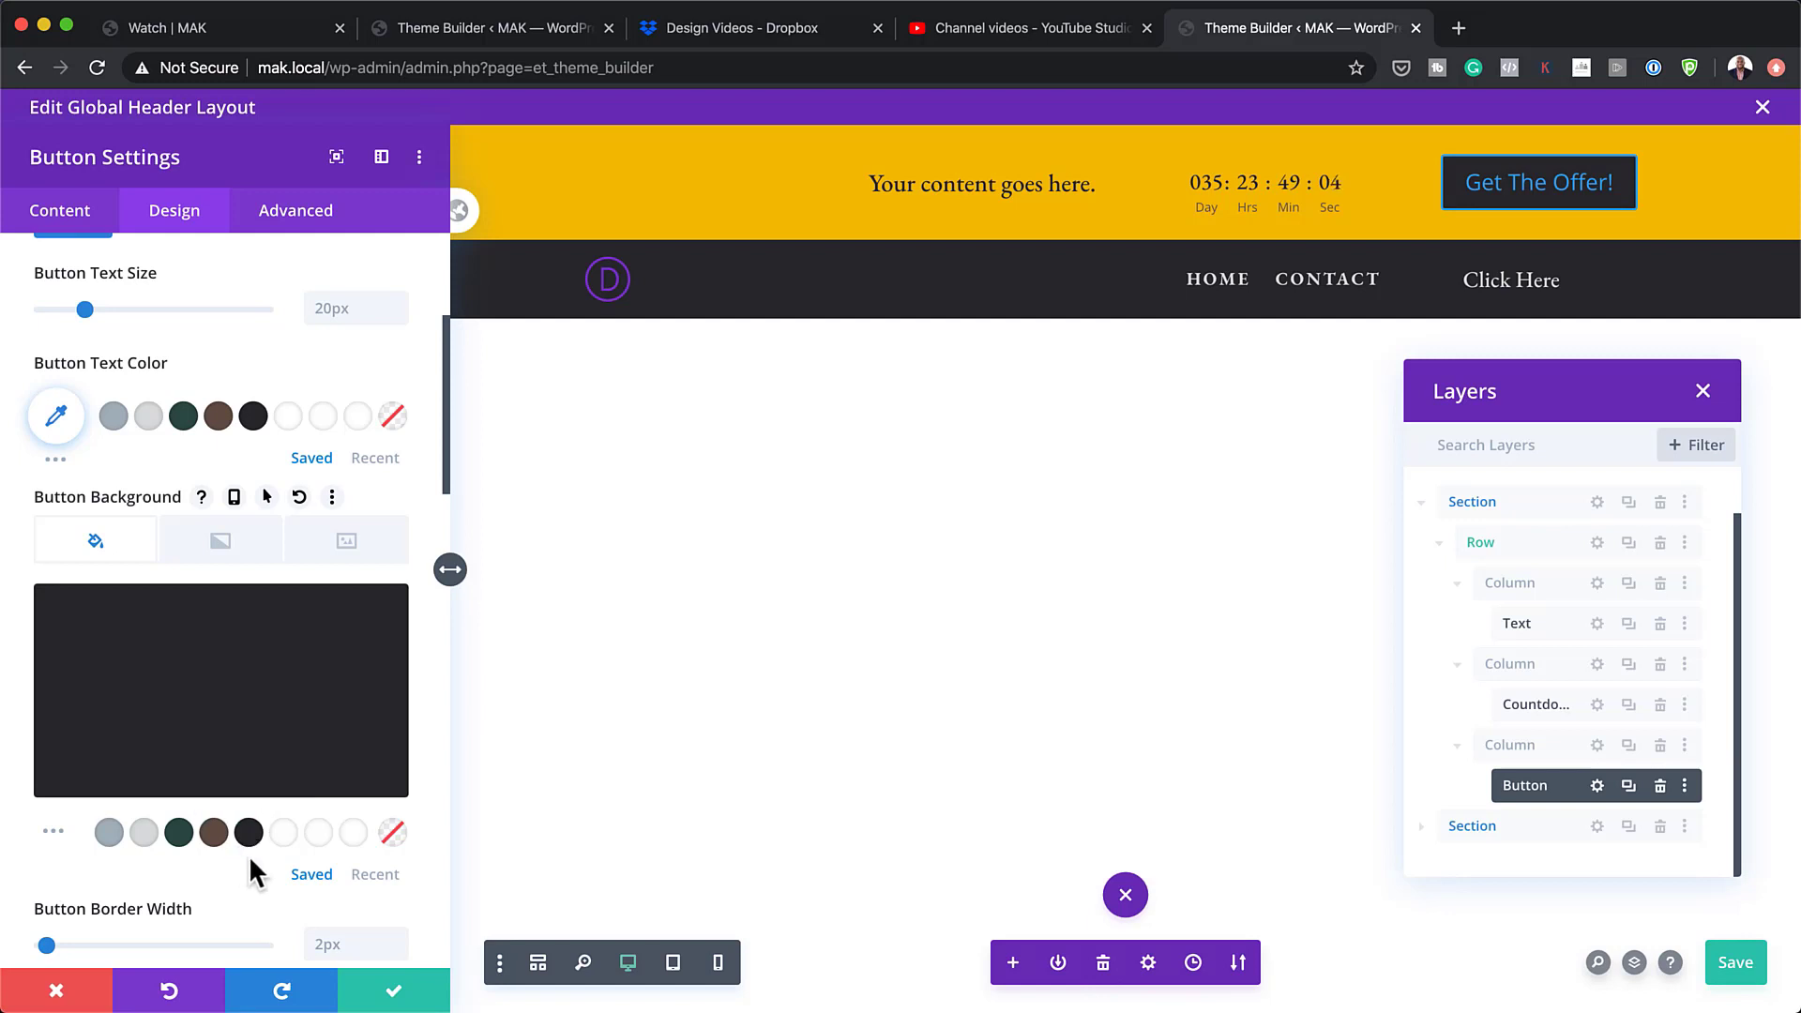
{"action": "scroll", "coordinate": [222, 677], "scroll_direction": "up", "scroll_amount": 3}
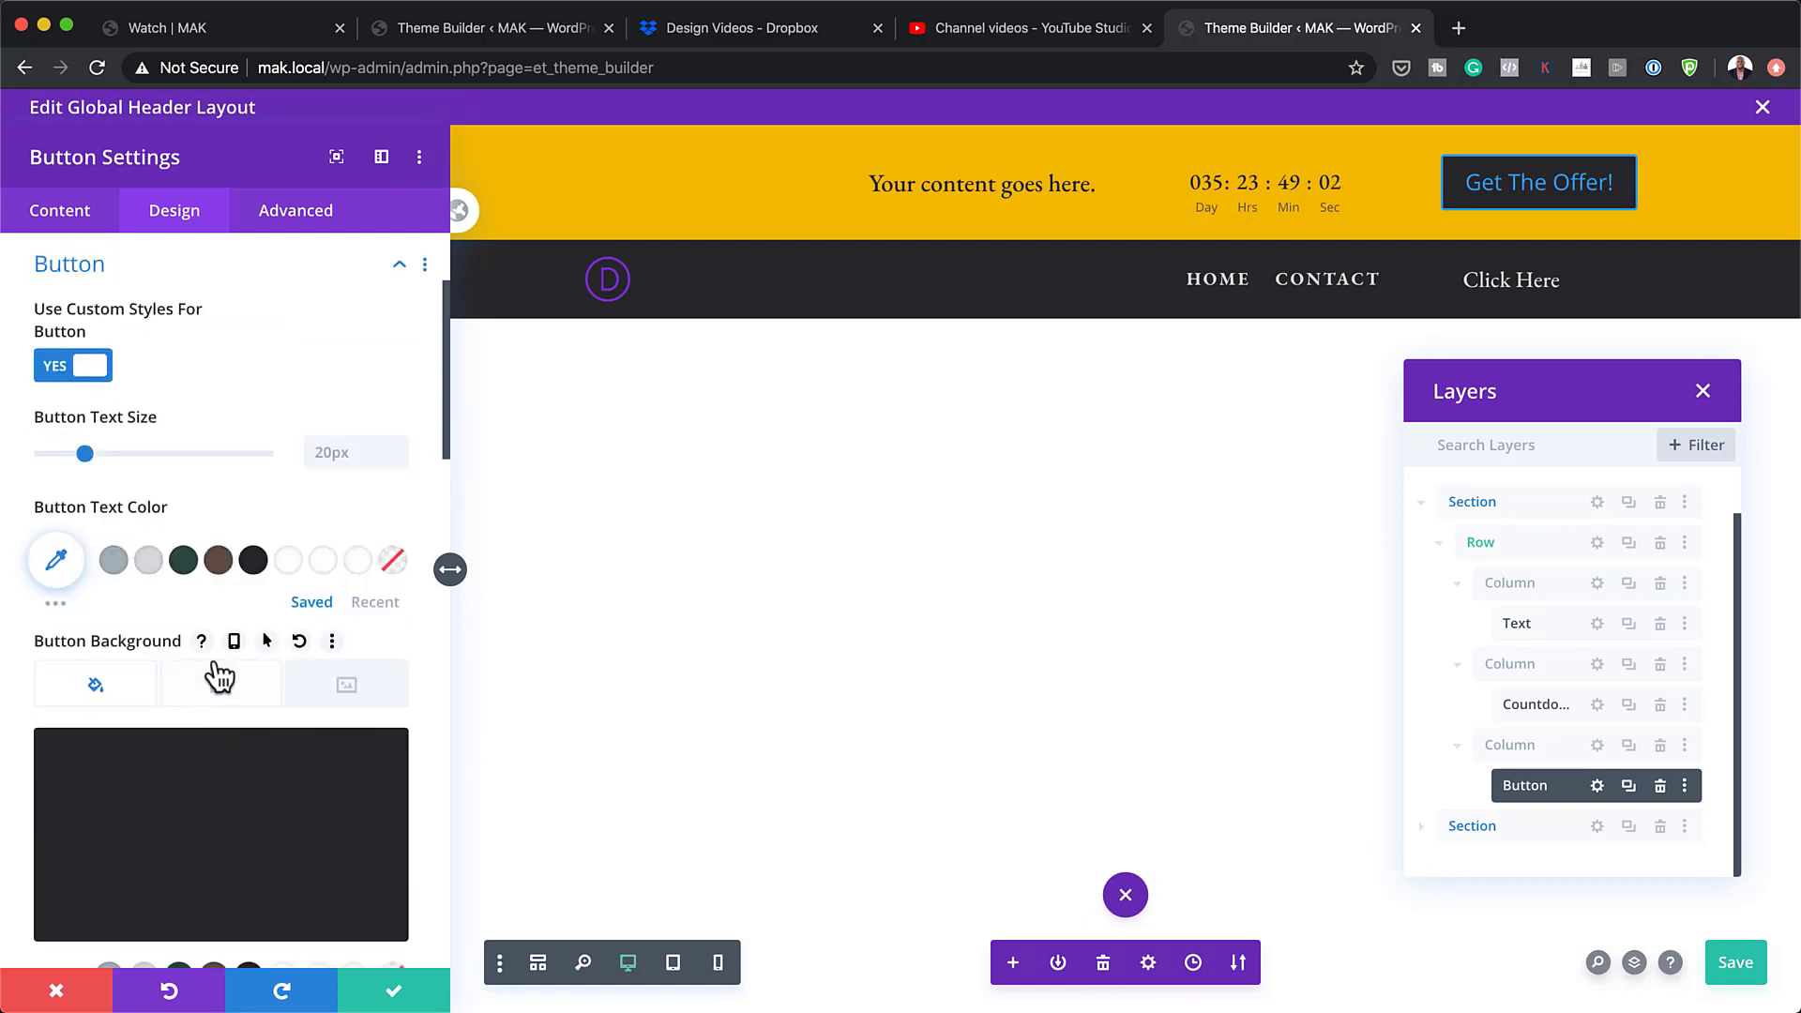
{"action": "left_click", "coordinate": [148, 561]}
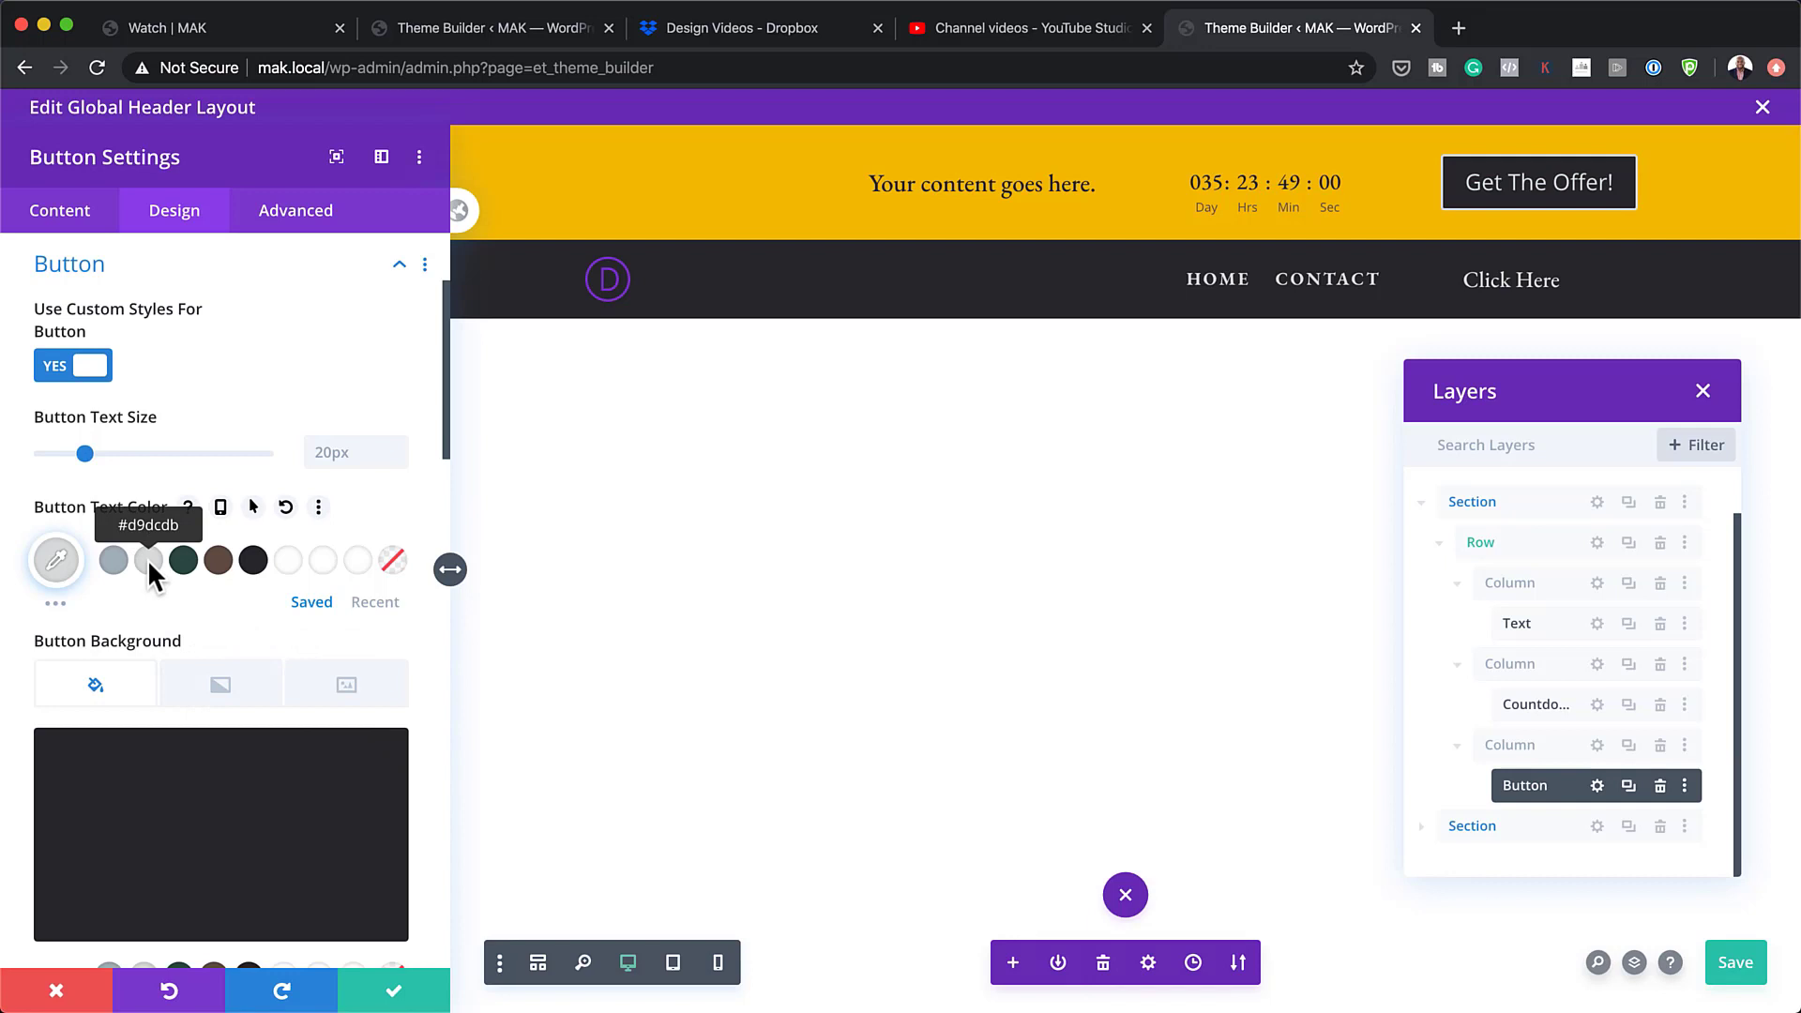
- Set the offer button's border width to 0px and its border radius to 101px
{"action": "scroll", "coordinate": [257, 735], "scroll_direction": "down", "scroll_amount": 5}
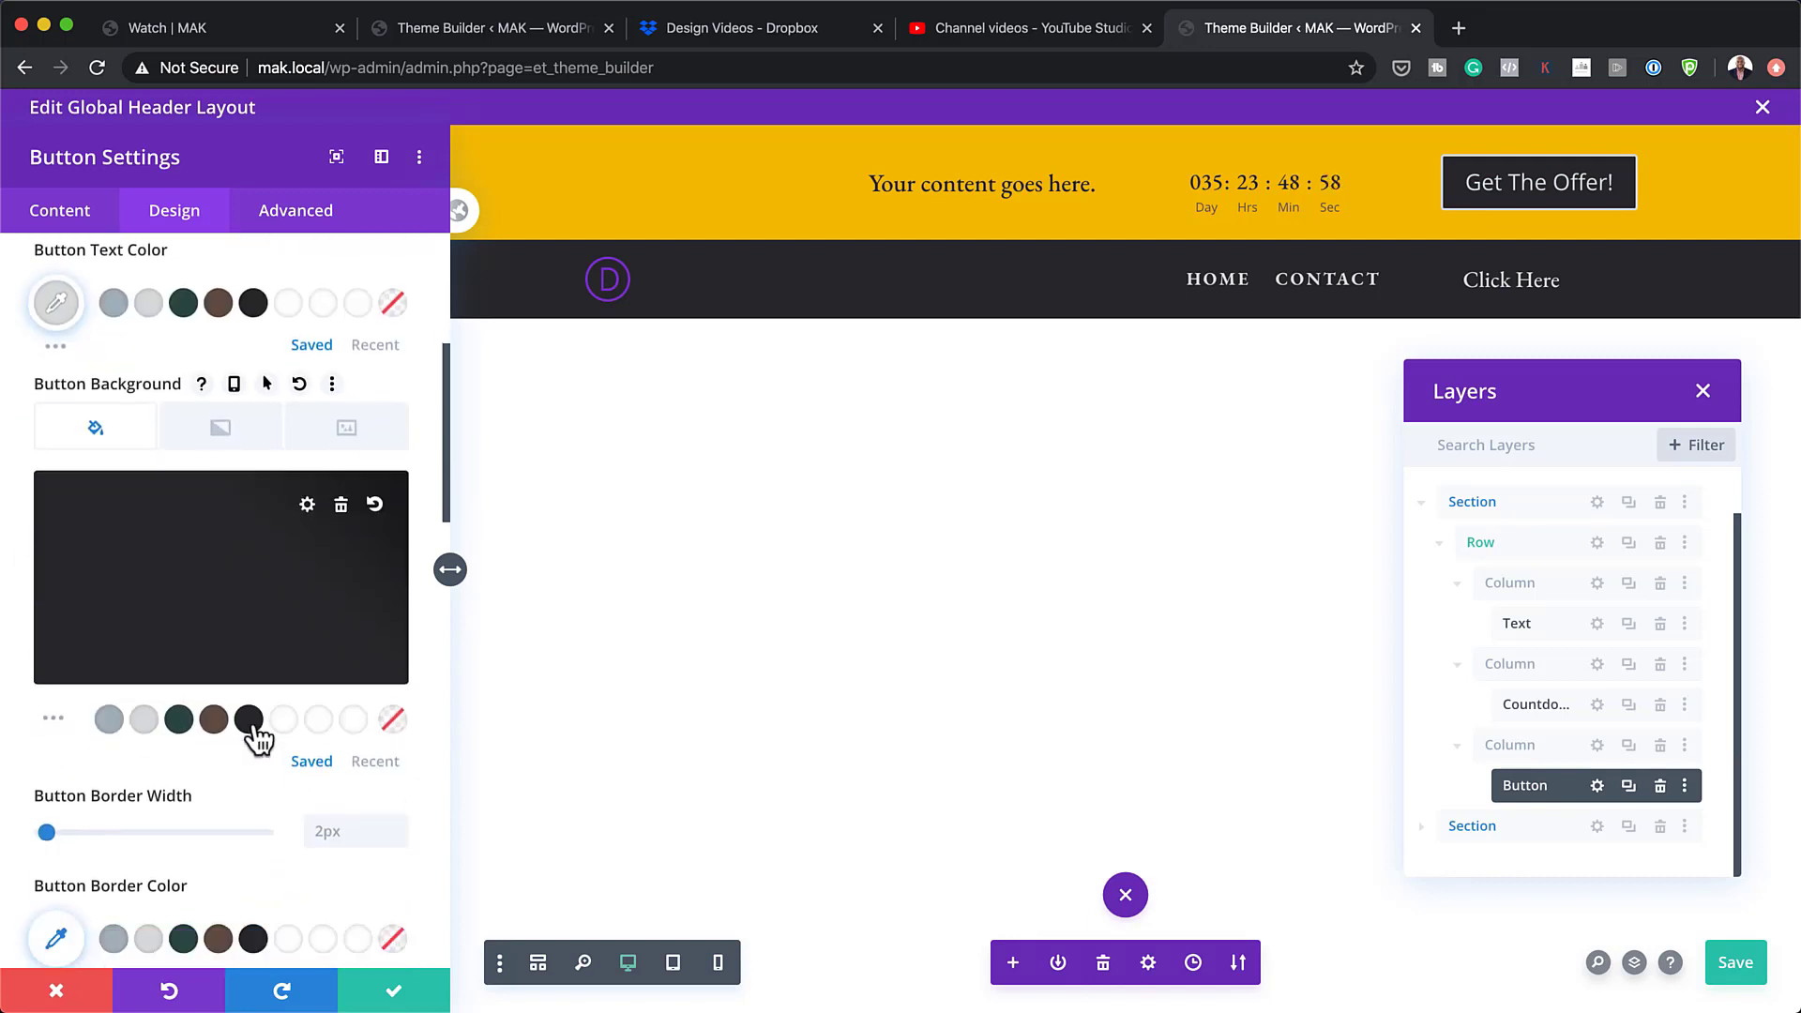
{"action": "scroll", "coordinate": [258, 741], "scroll_direction": "down", "scroll_amount": 1}
{"action": "left_click_drag", "start_coordinate": [42, 774], "coordinate": [20, 788]}
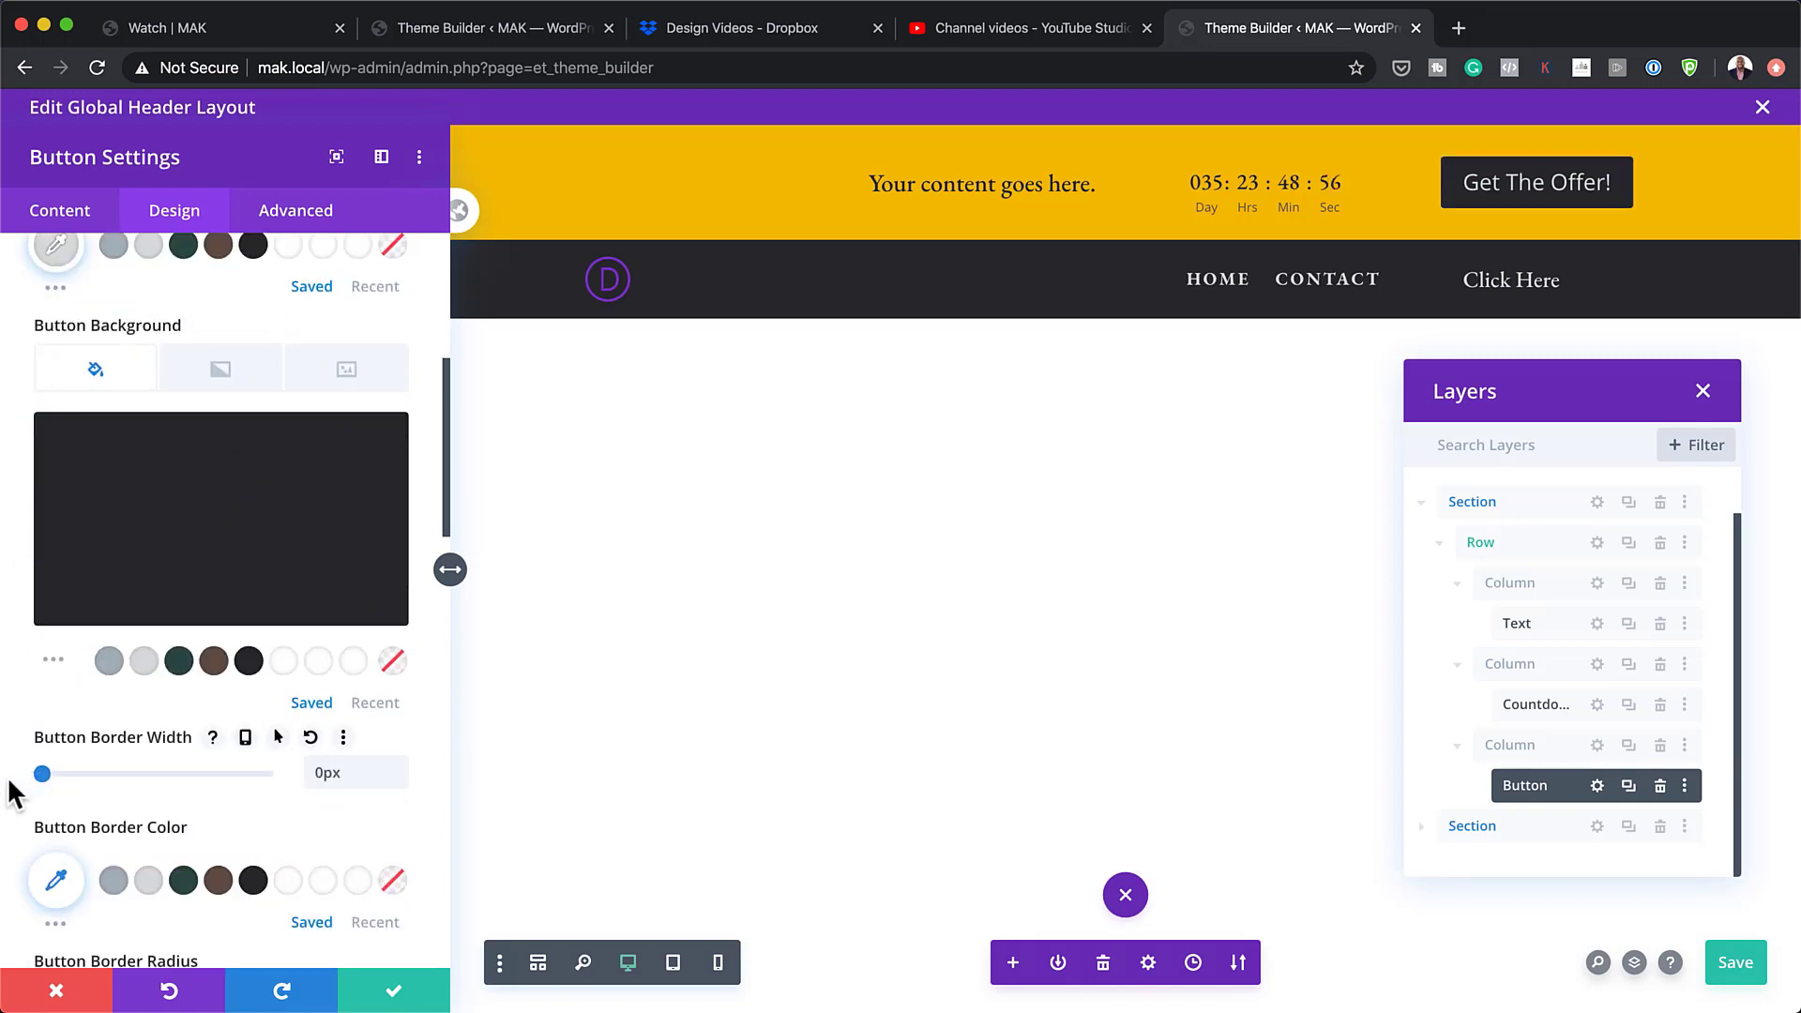
{"action": "scroll", "coordinate": [160, 803], "scroll_direction": "down", "scroll_amount": 5}
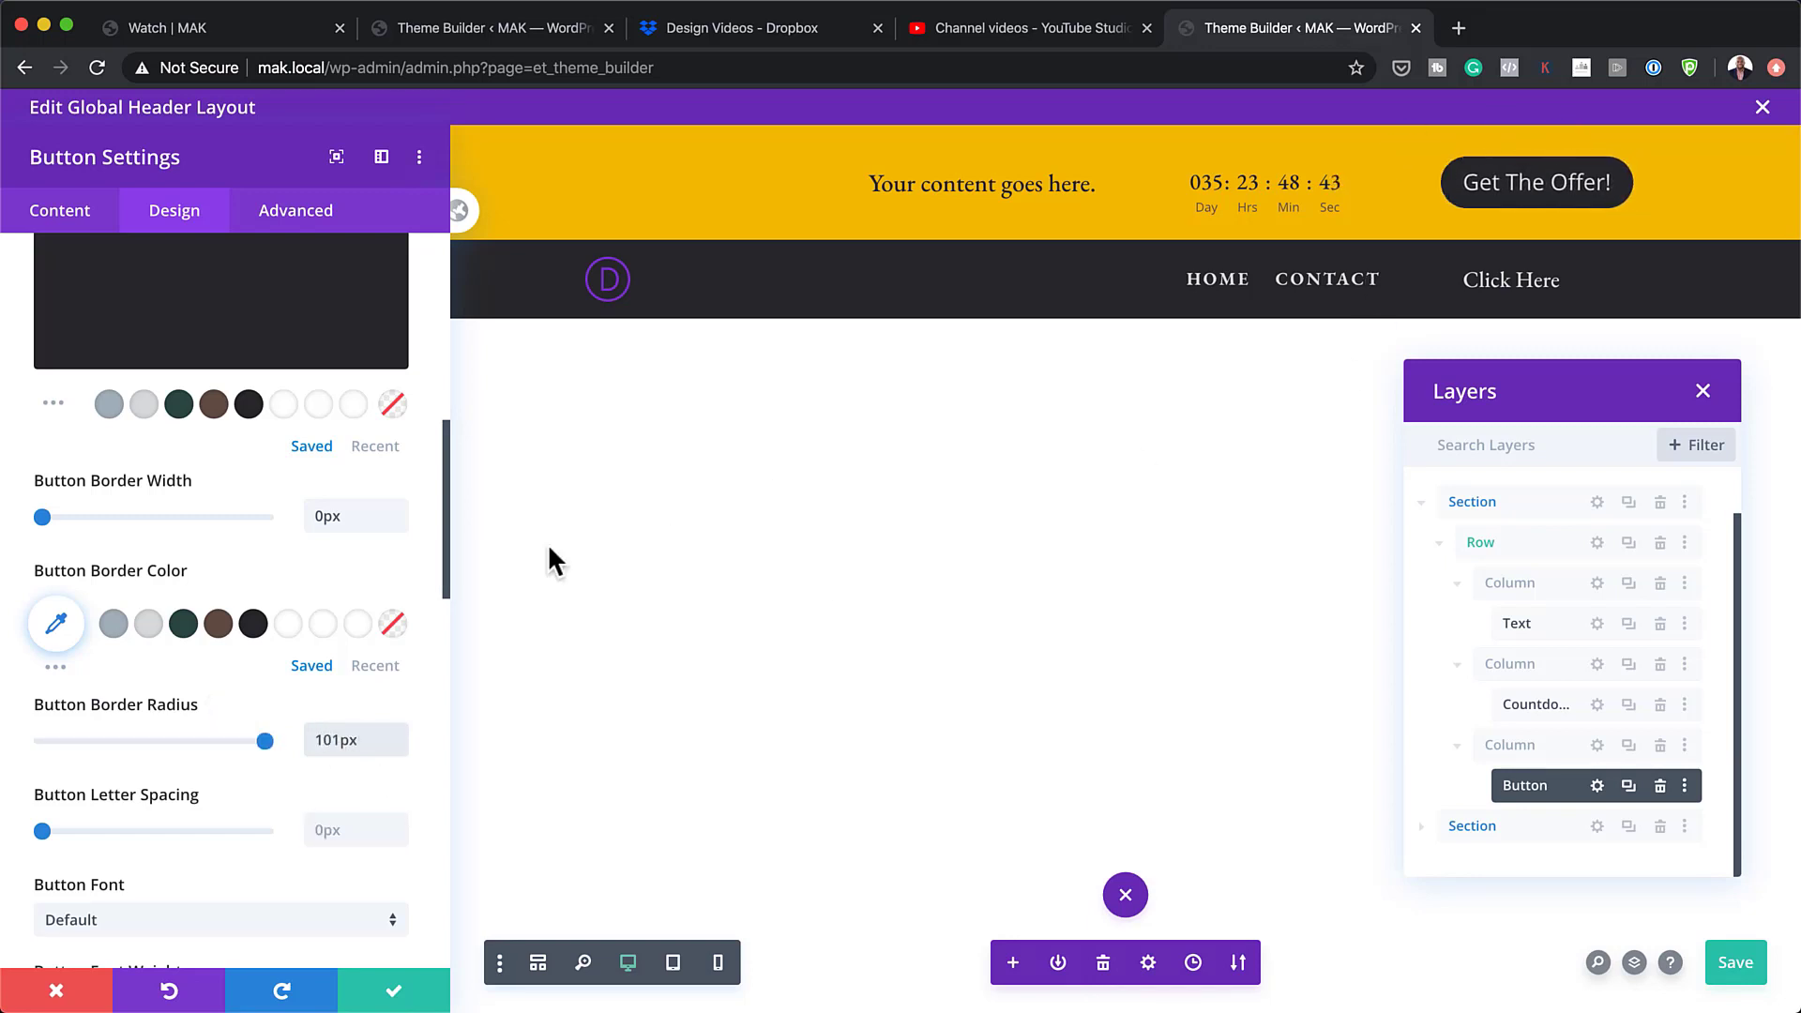
- Set the offer button's font to EB Garamond with a Semi Bold weight
{"action": "scroll", "coordinate": [239, 736], "scroll_direction": "down", "scroll_amount": 3}
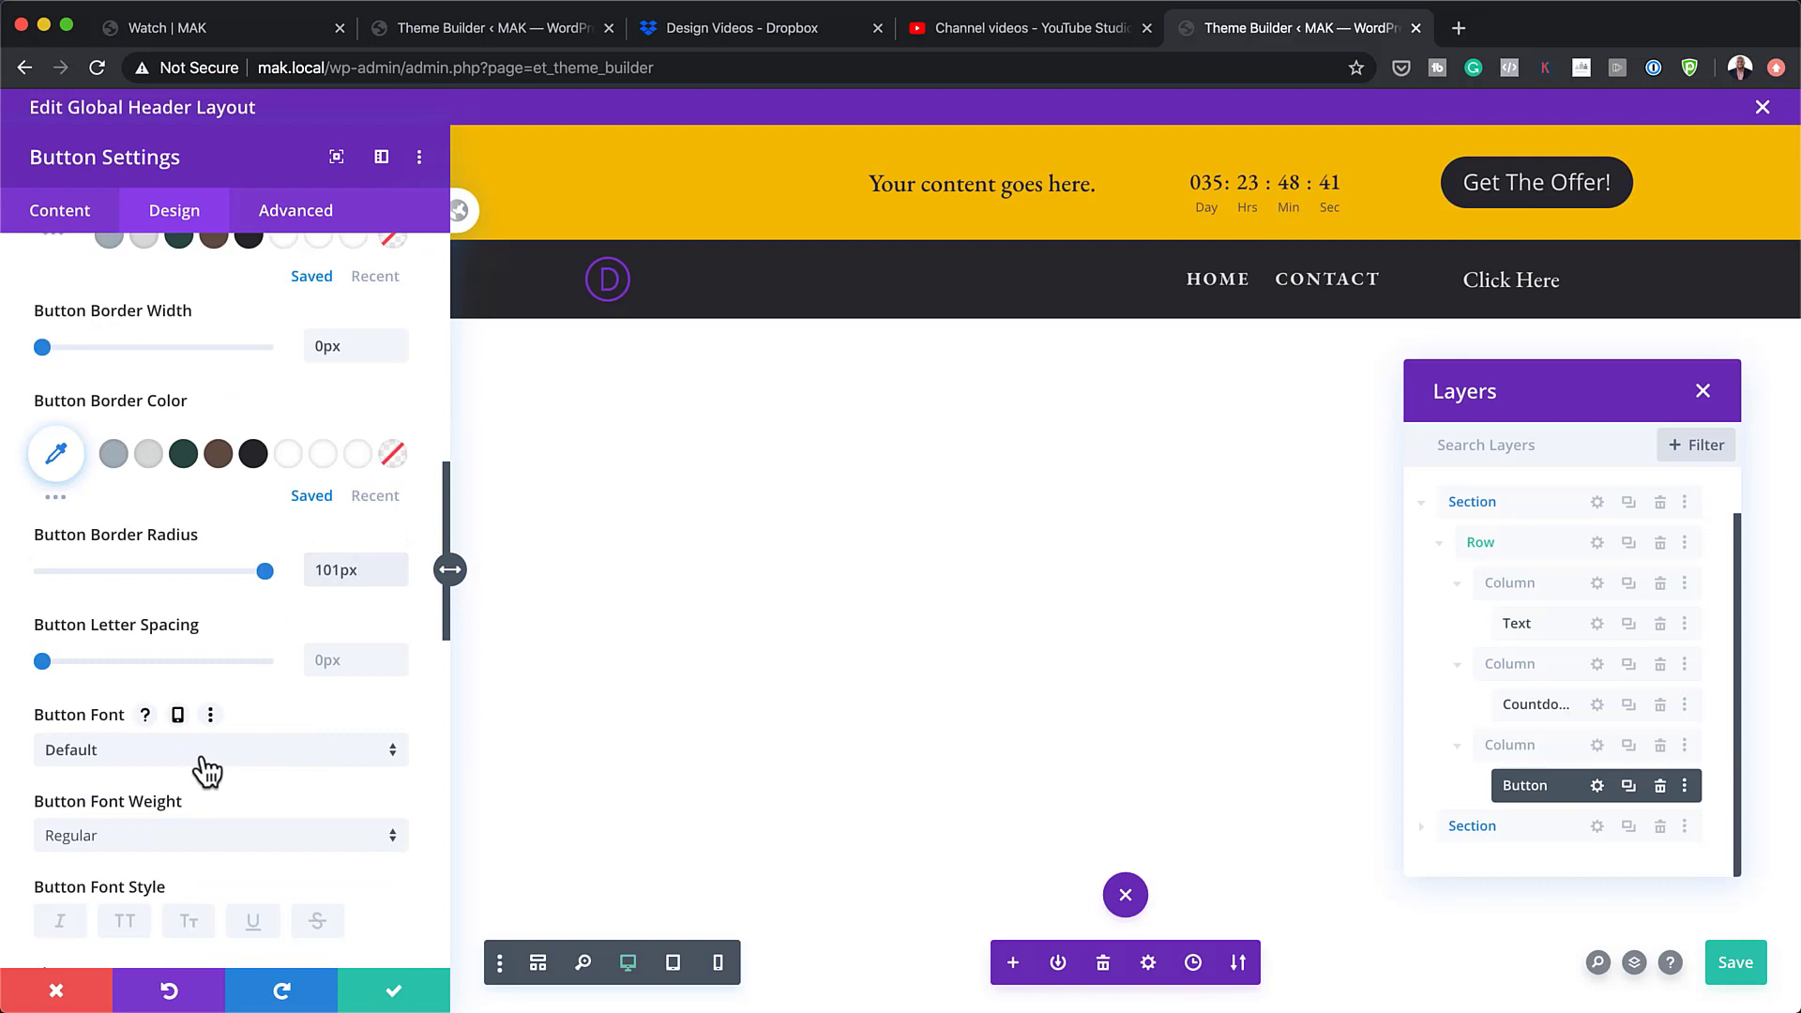
{"action": "left_click", "coordinate": [207, 753]}
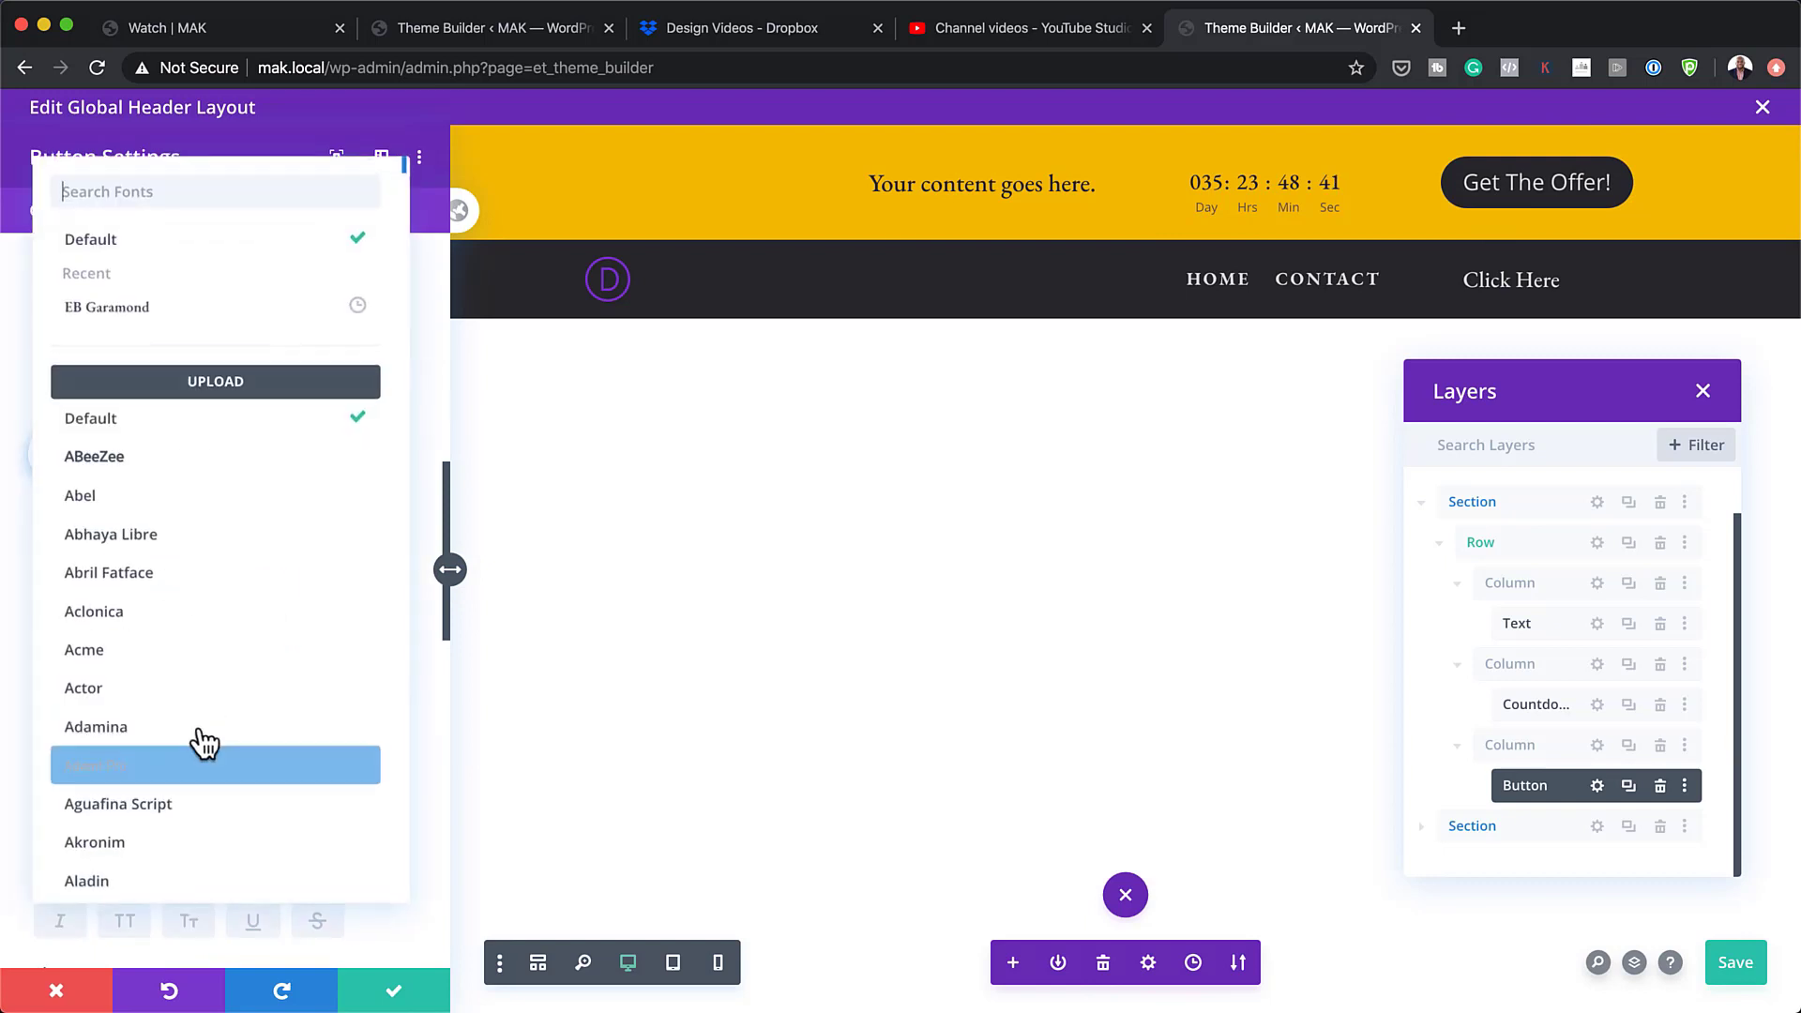
{"action": "left_click", "coordinate": [139, 311]}
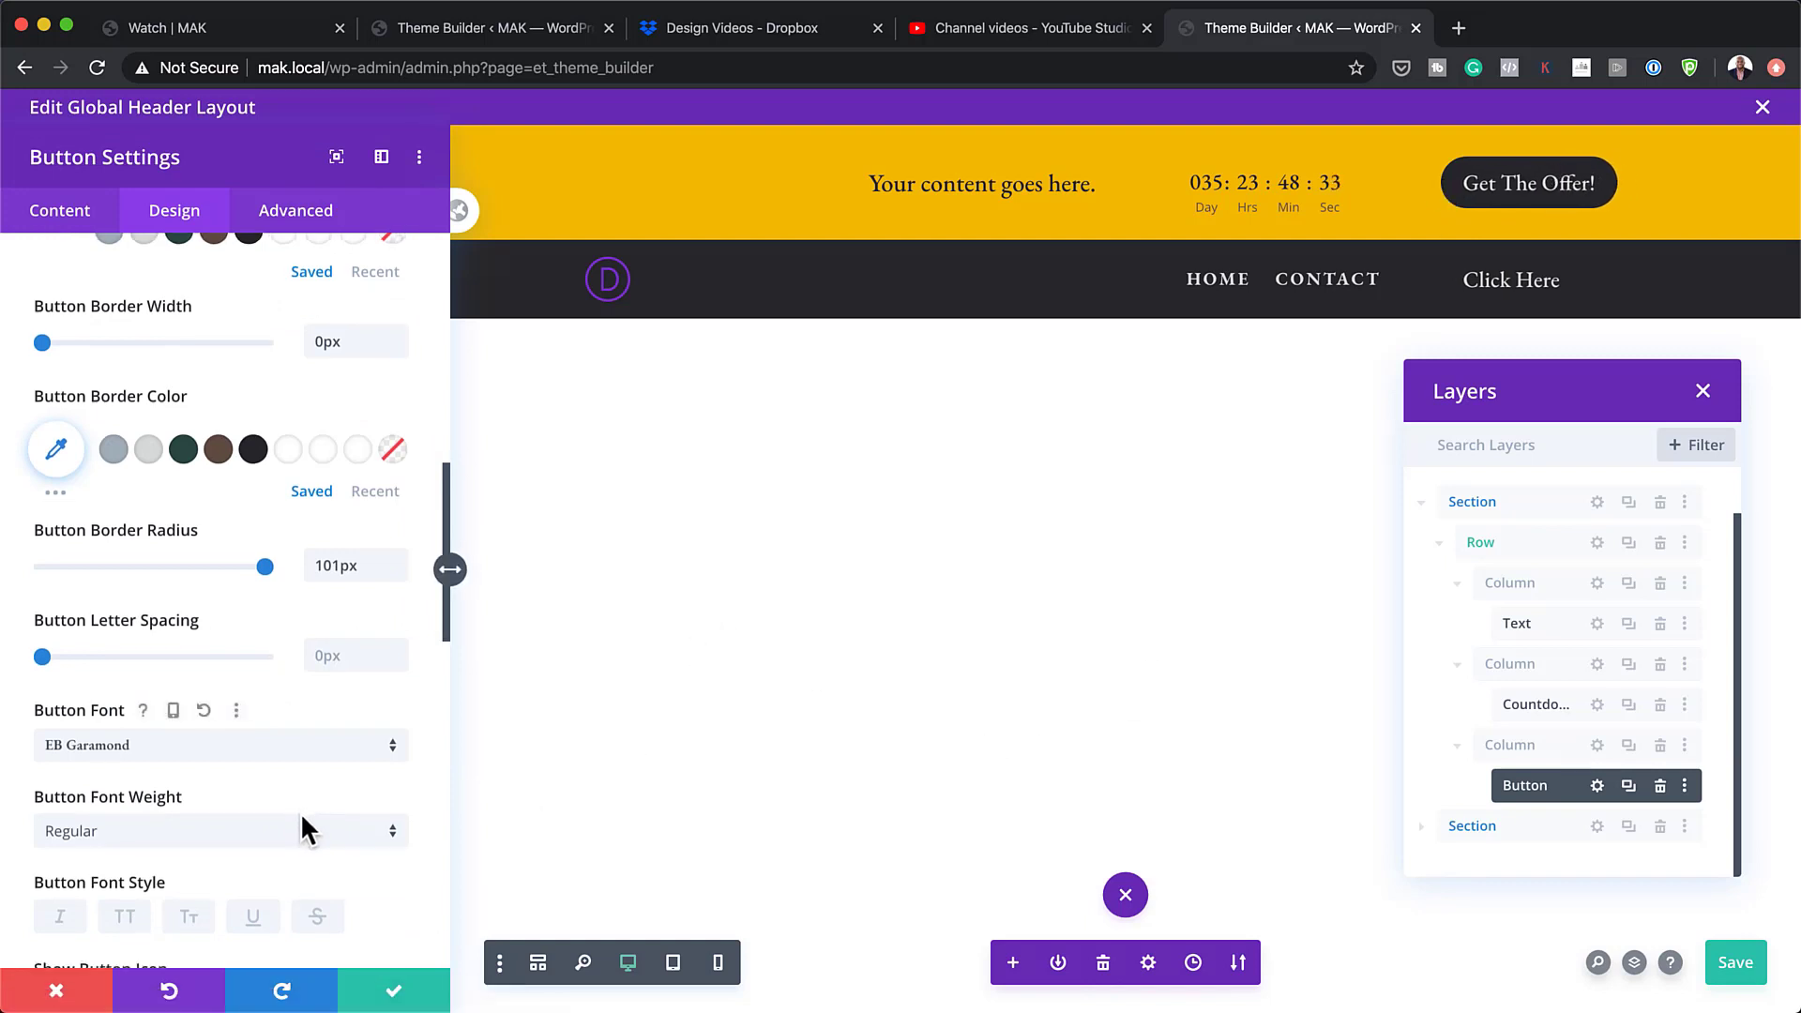
{"action": "scroll", "coordinate": [301, 813], "scroll_direction": "down", "scroll_amount": 1}
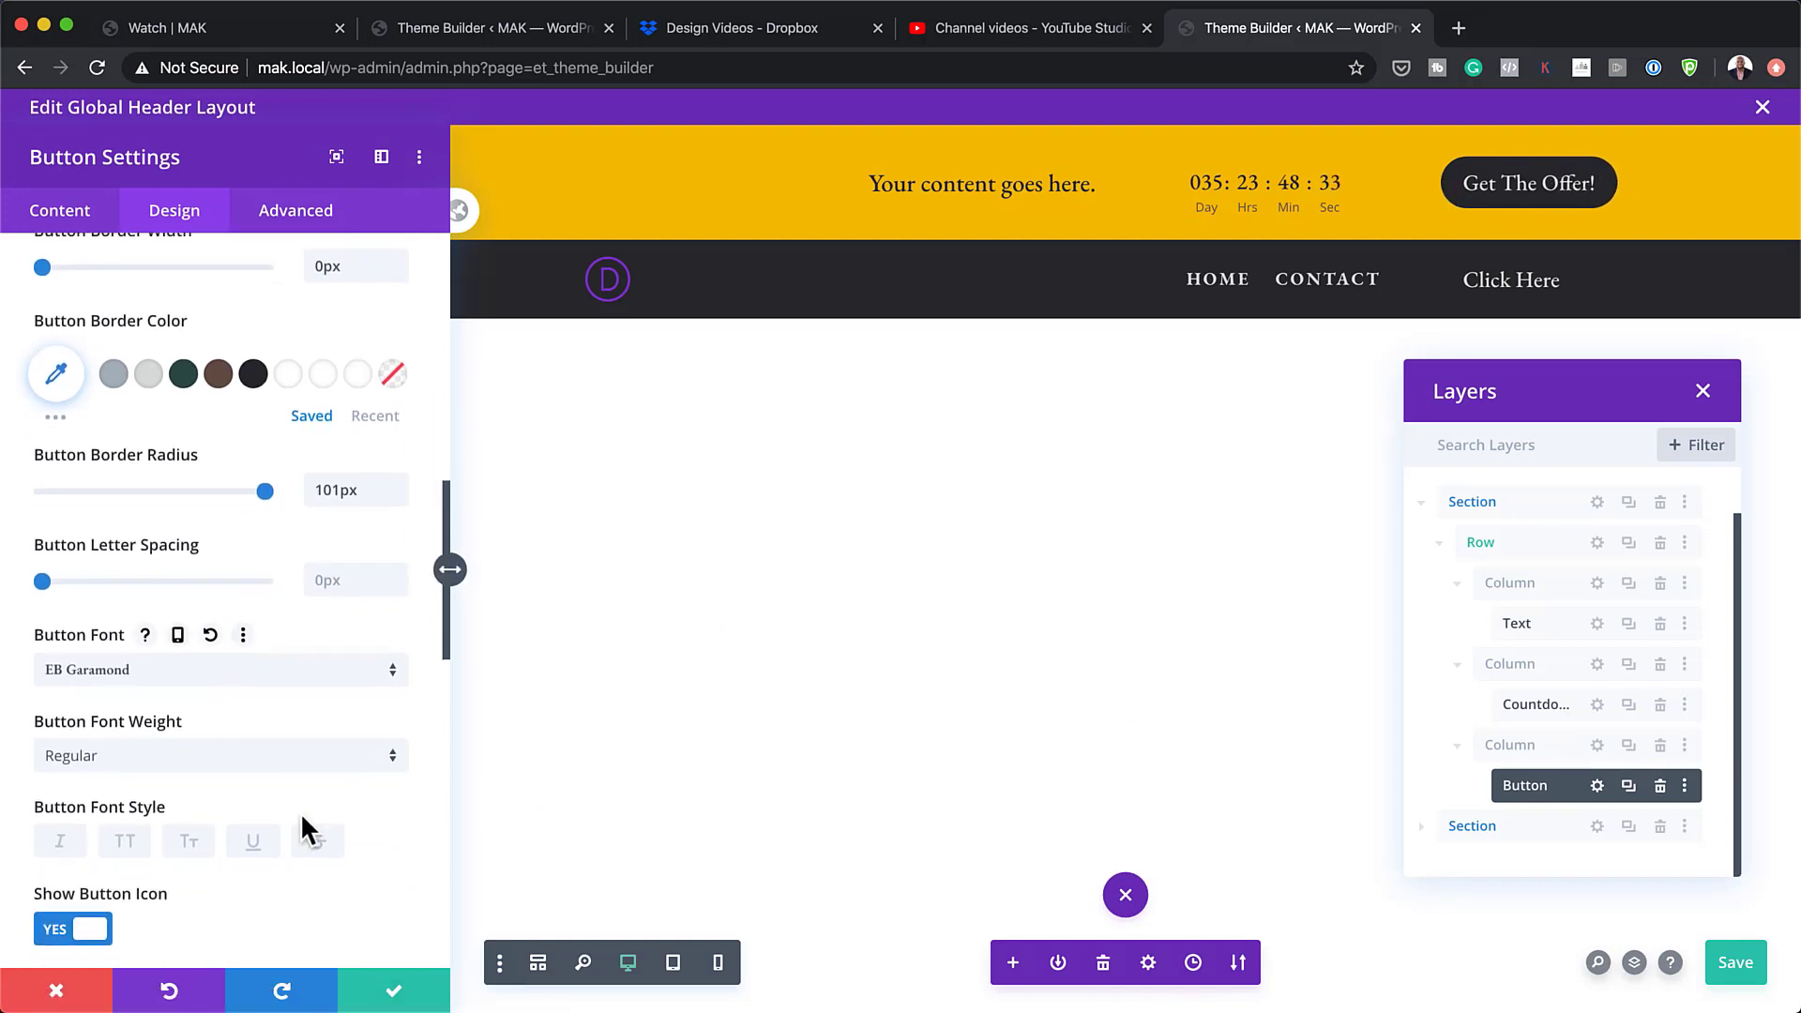
{"action": "left_click", "coordinate": [239, 752]}
{"action": "left_click", "coordinate": [225, 798]}
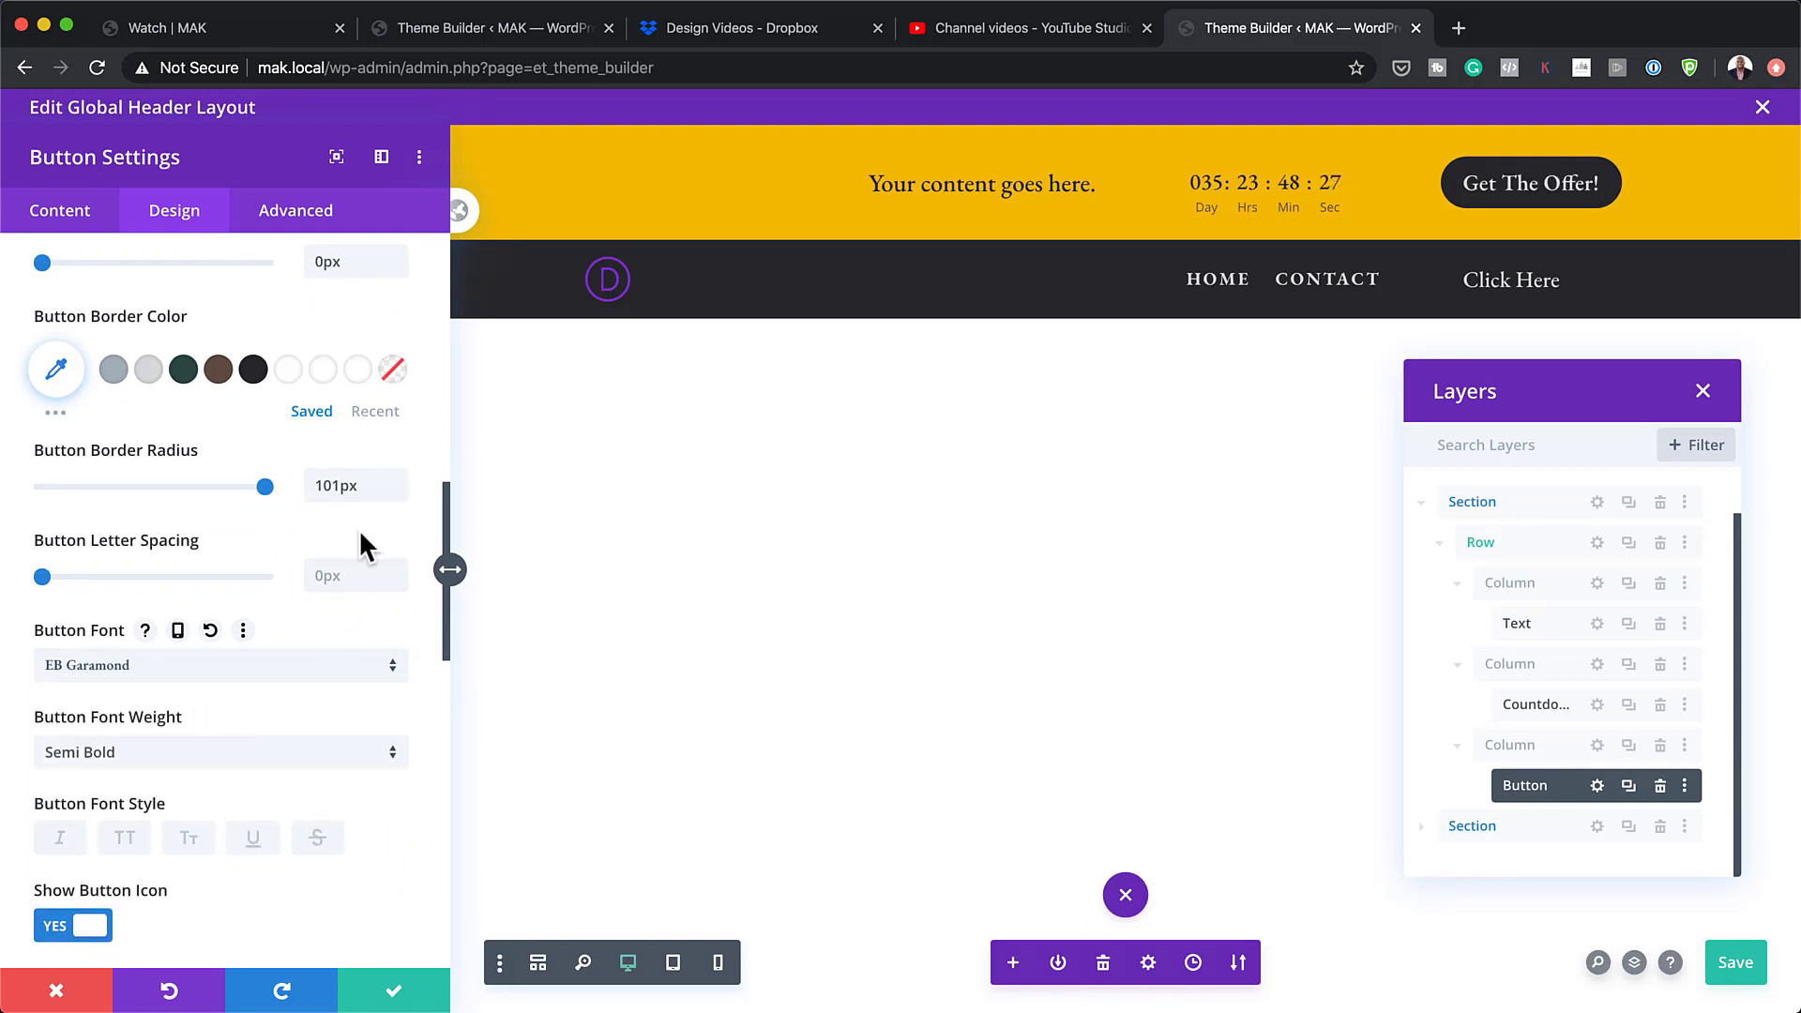
- Reduce the offer button's text size to 16px and save the button settings
{"action": "scroll", "coordinate": [361, 542], "scroll_direction": "up", "scroll_amount": 8}
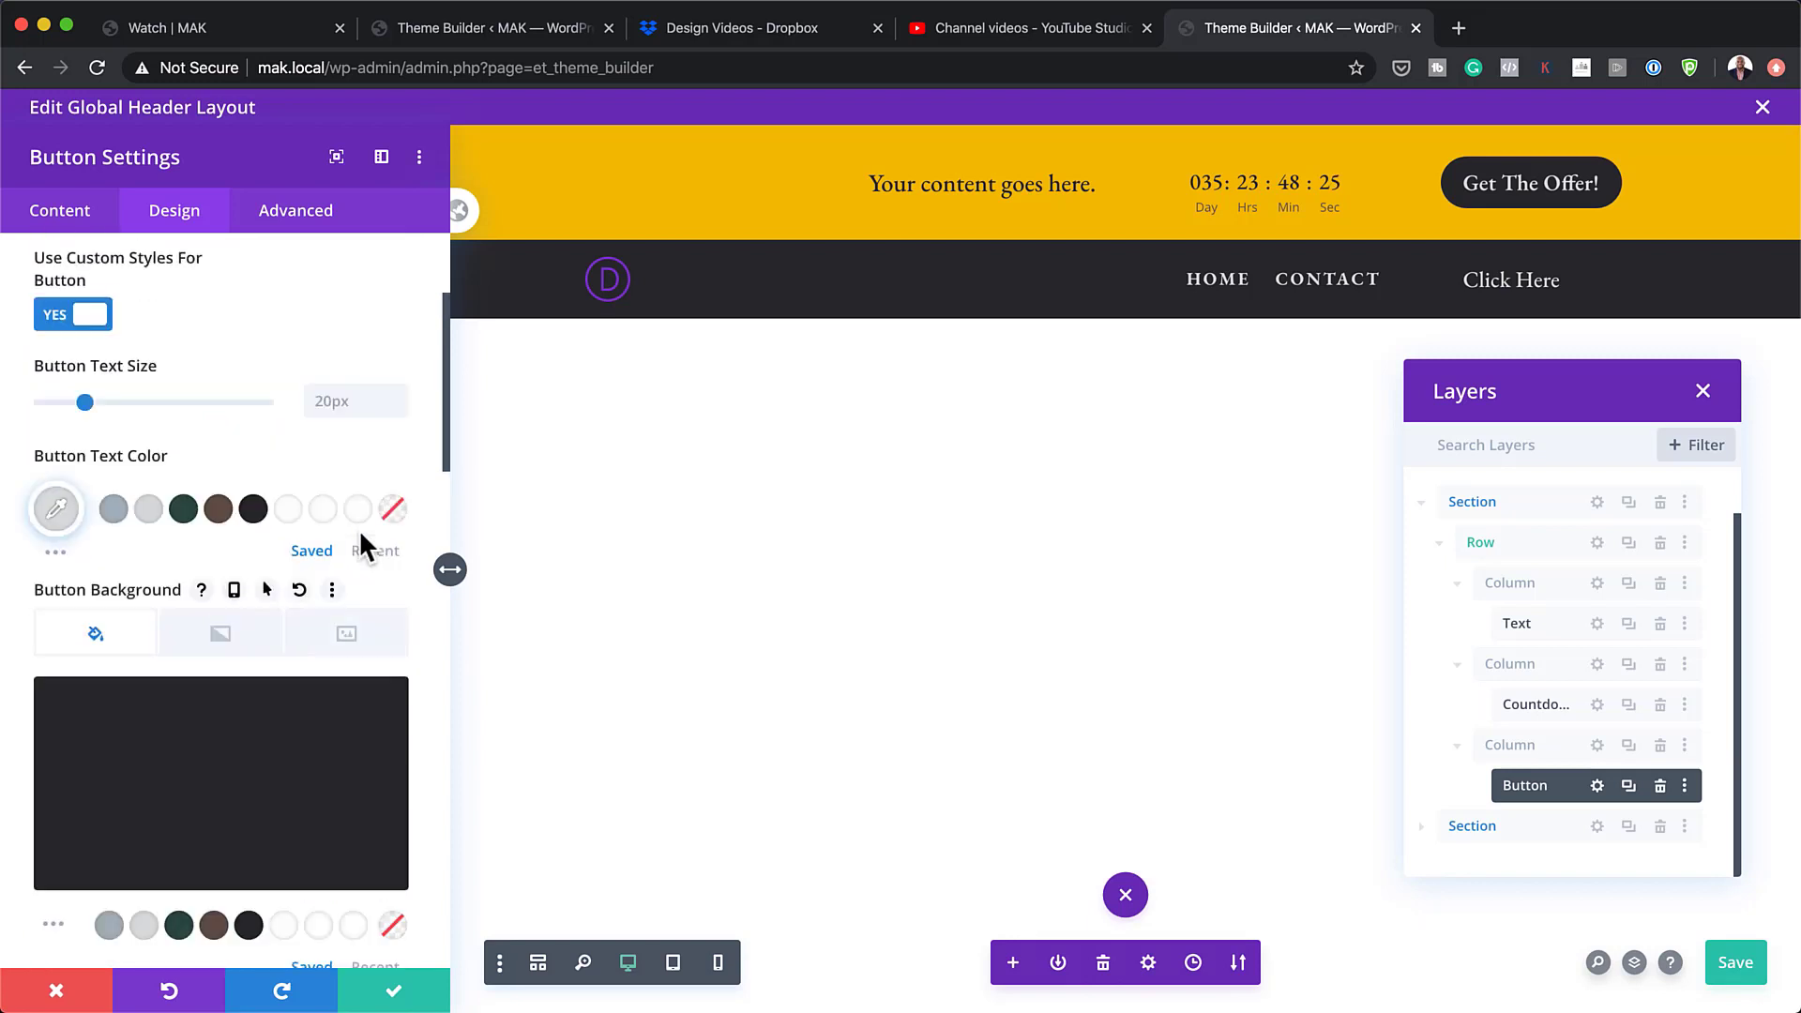
{"action": "left_click_drag", "start_coordinate": [84, 401], "coordinate": [78, 411]}
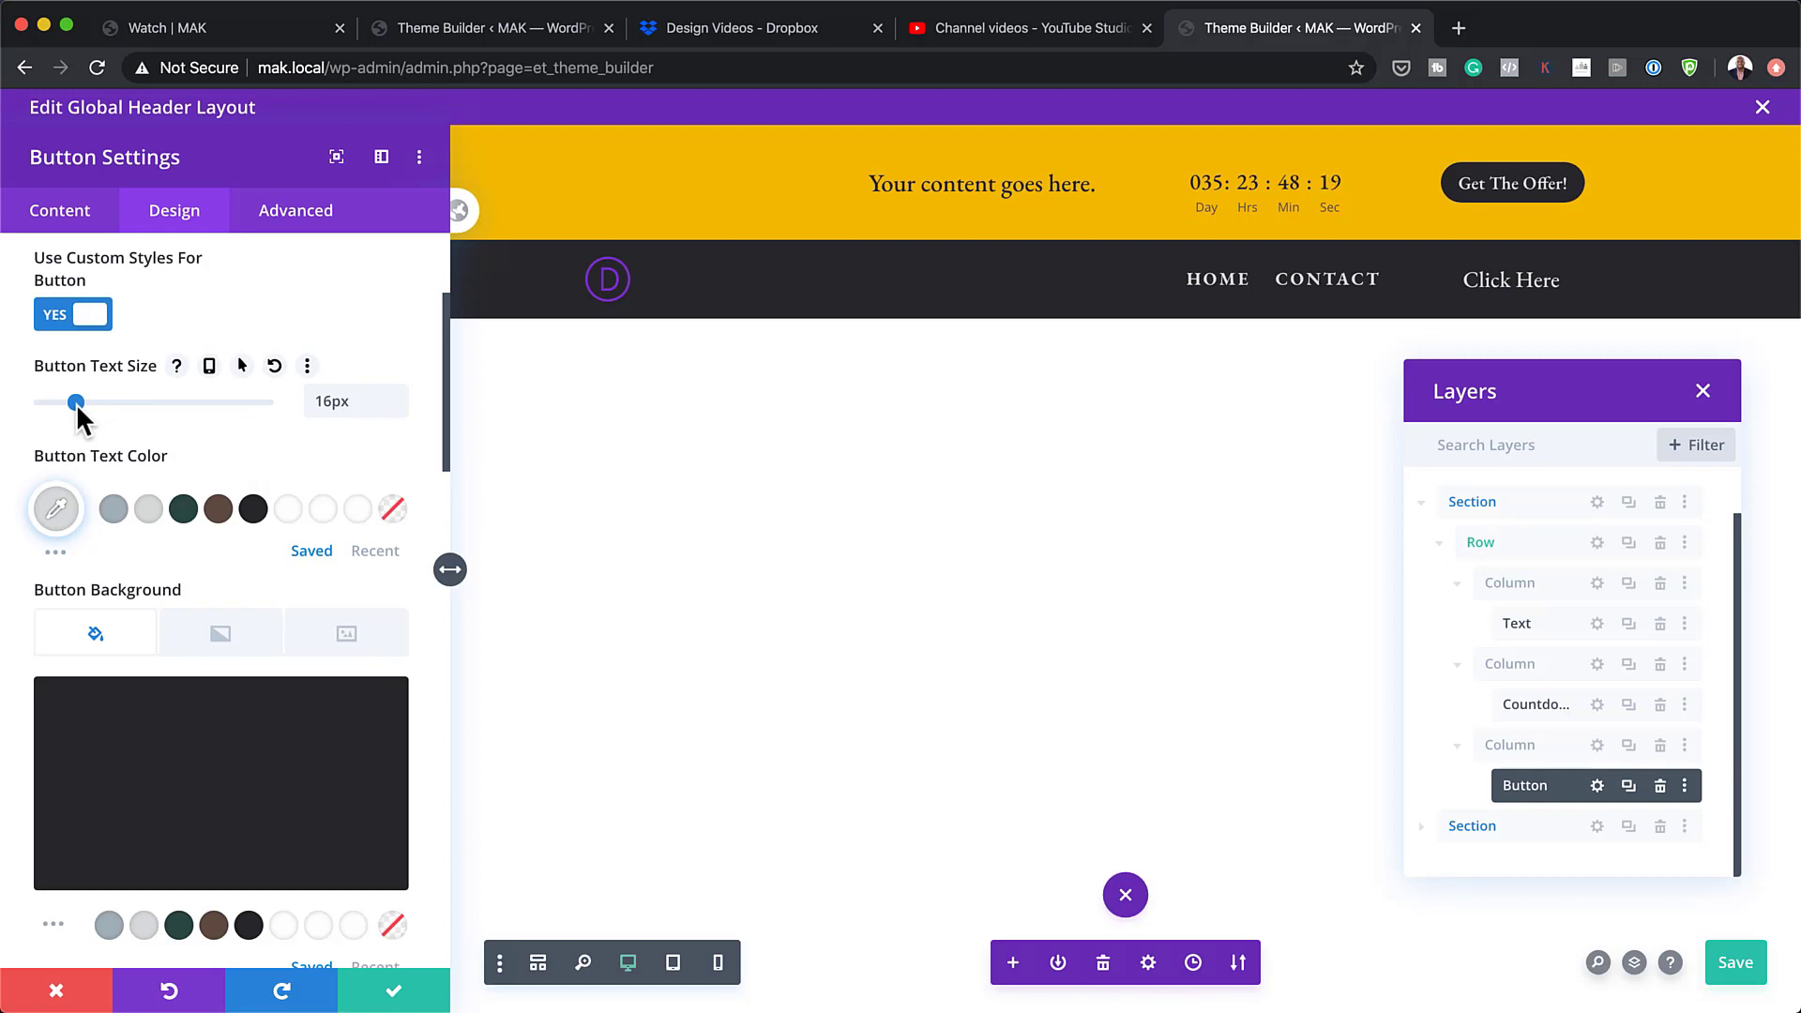
{"action": "left_click", "coordinate": [392, 998]}
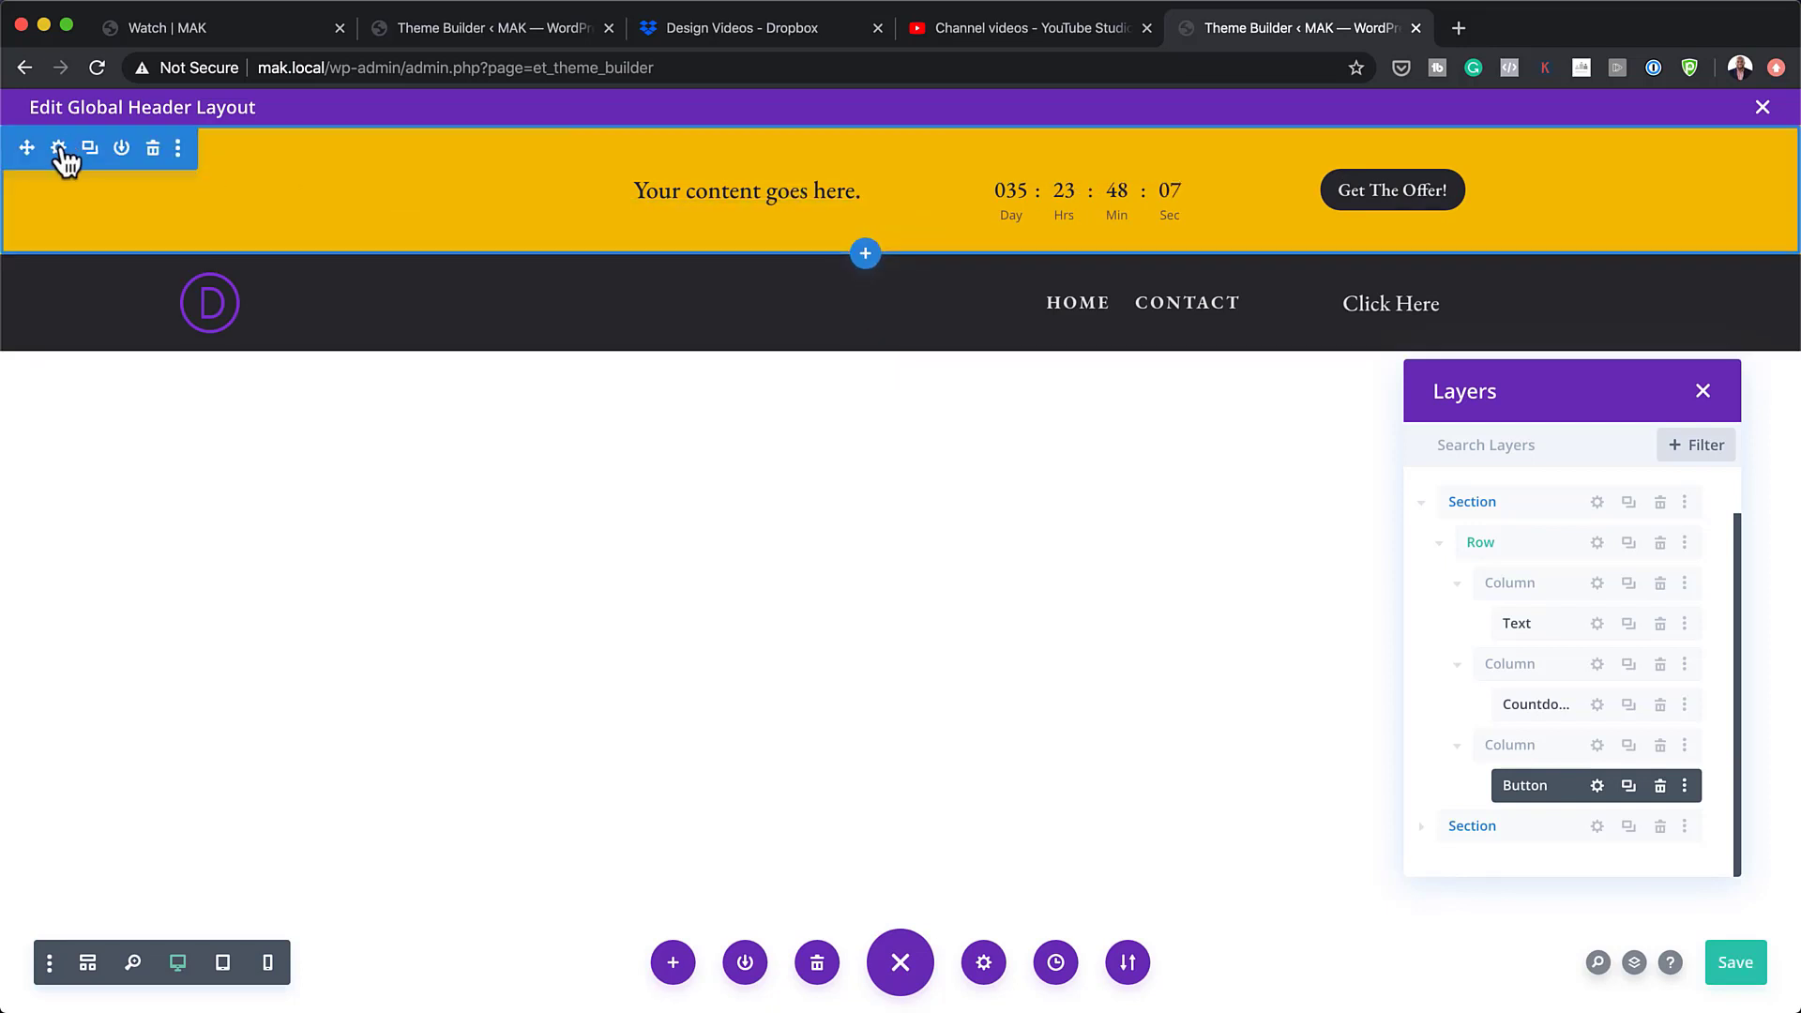
- Set the yellow section's linked top and bottom padding to 0vw
{"action": "left_click", "coordinate": [58, 148]}
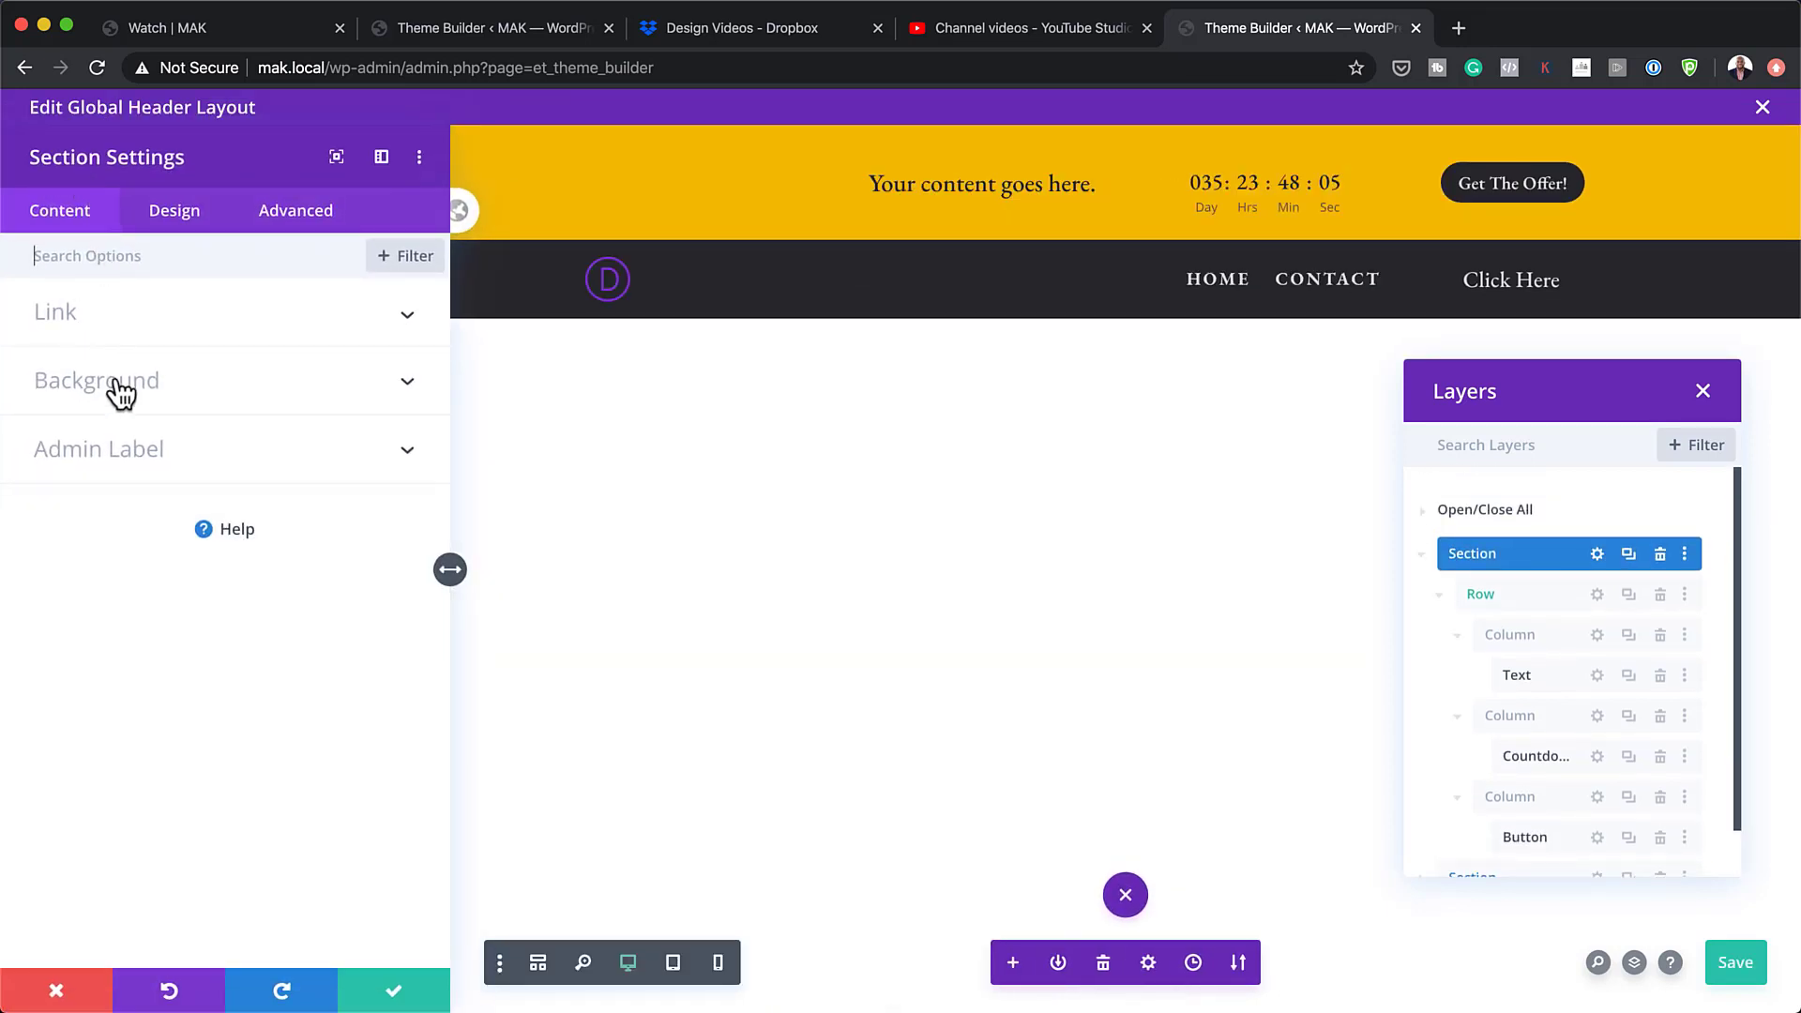
{"action": "left_click", "coordinate": [179, 214]}
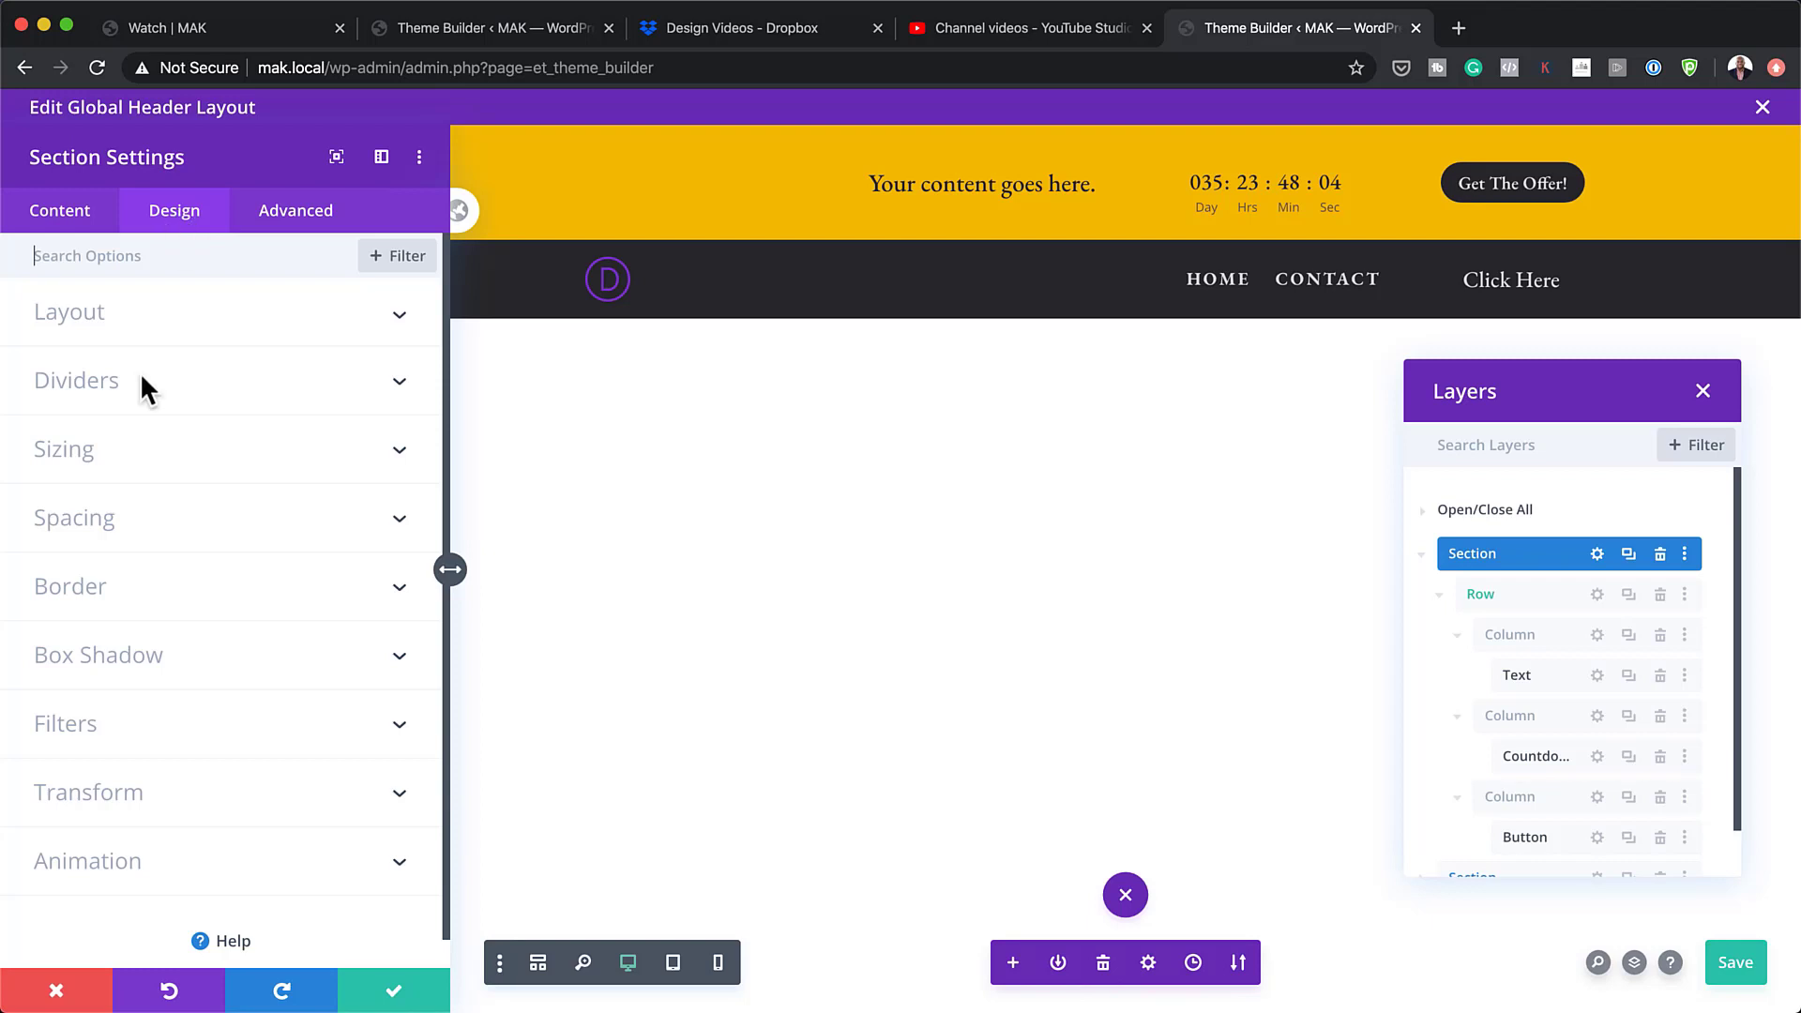
{"action": "left_click", "coordinate": [105, 515]}
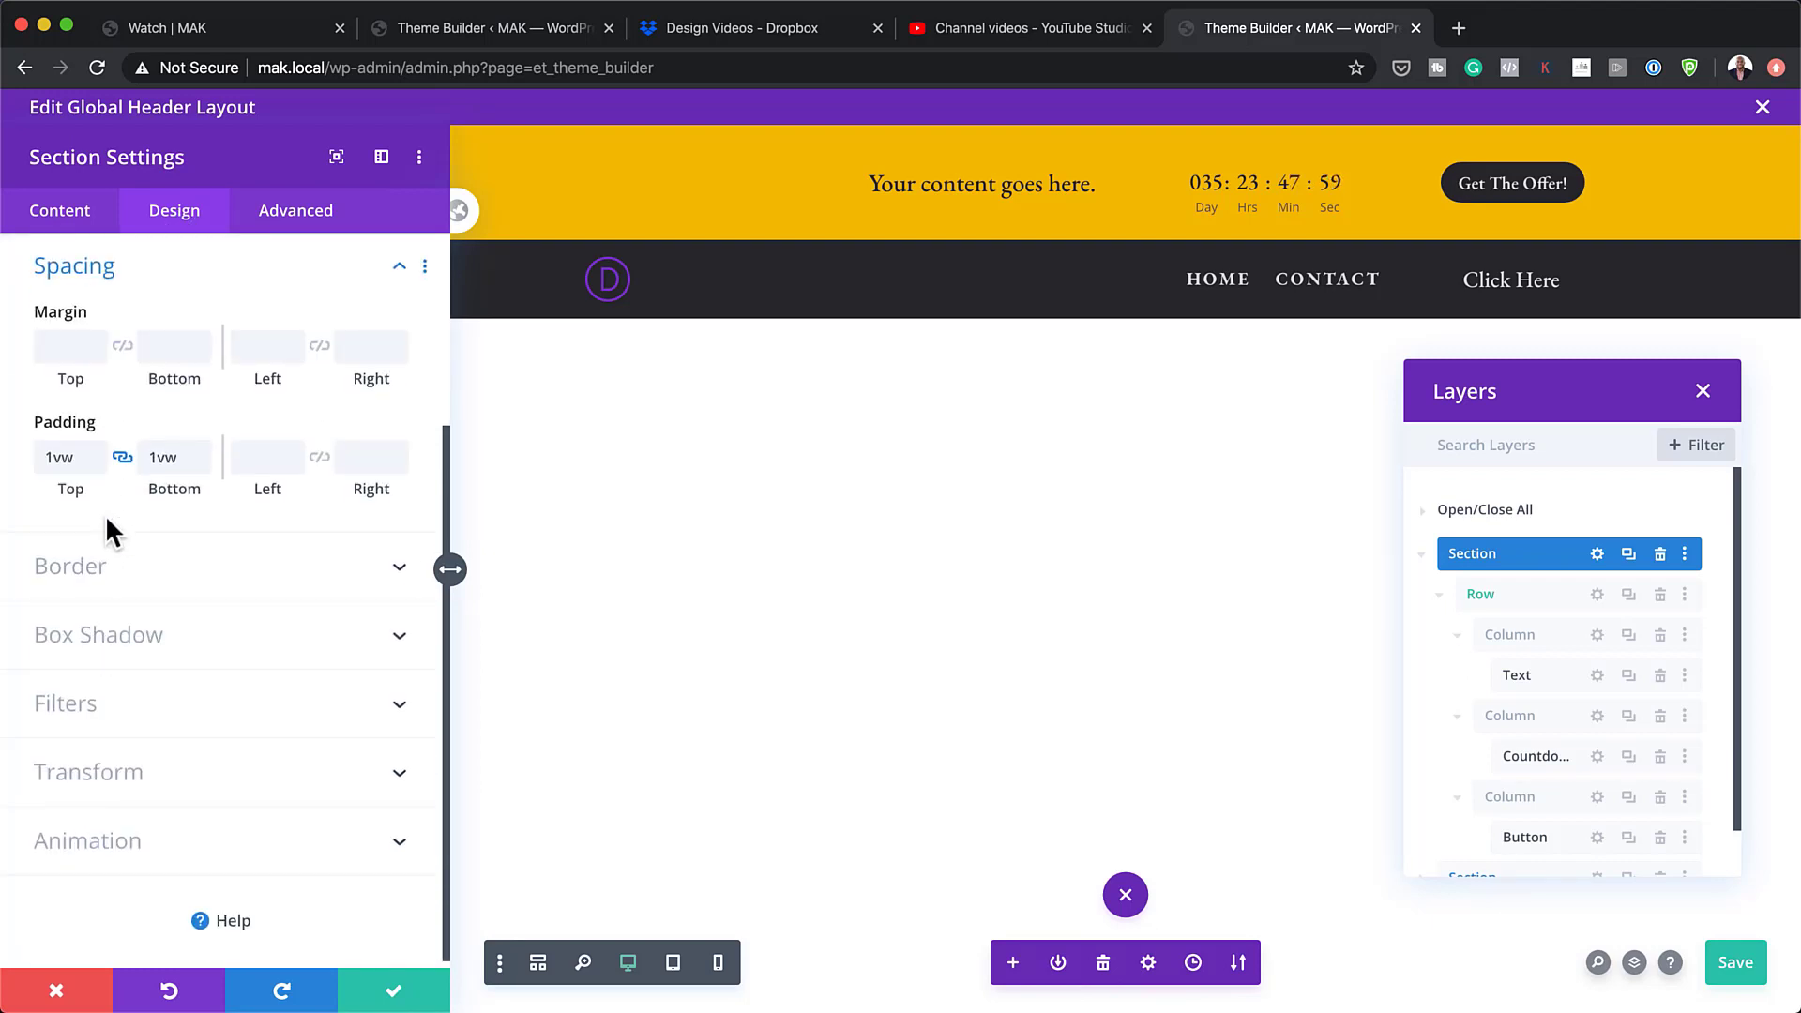
{"action": "left_click", "coordinate": [96, 464]}
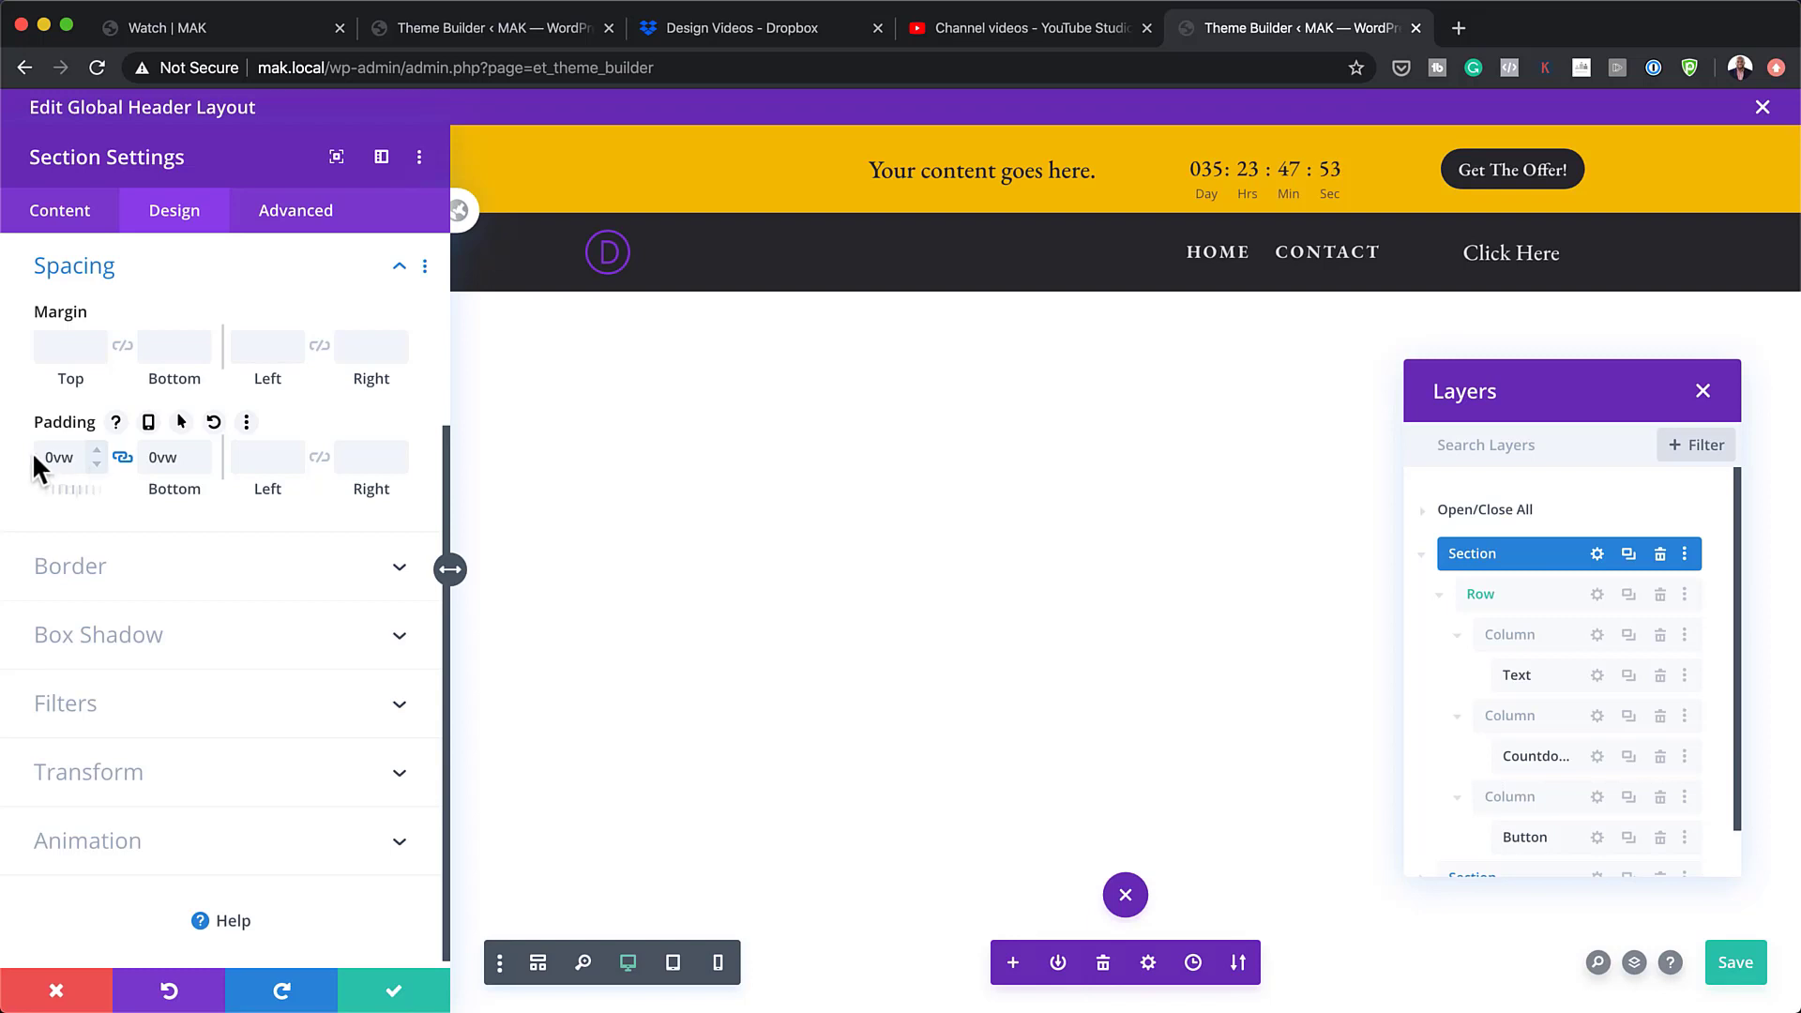
- Set the yellow section's linked top and bottom padding to 6px and save the section settings
{"action": "left_click_drag", "start_coordinate": [72, 457], "coordinate": [5, 457]}
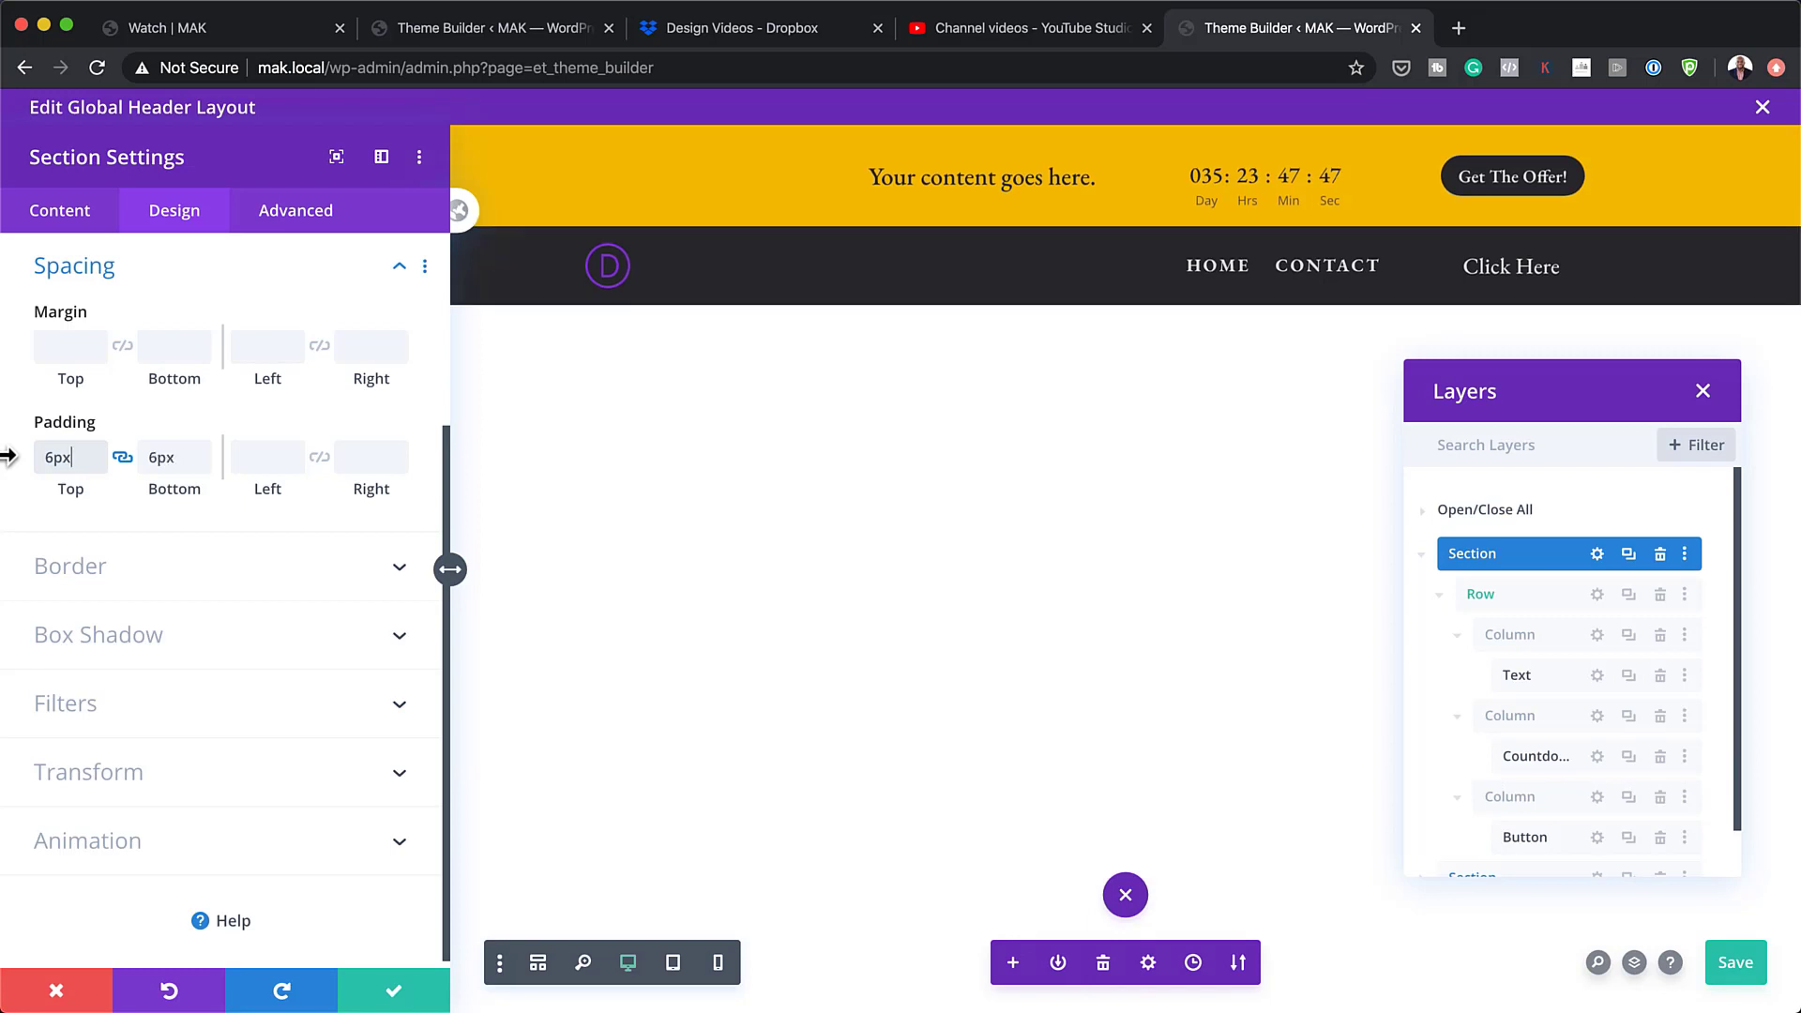
{"action": "left_click", "coordinate": [396, 992]}
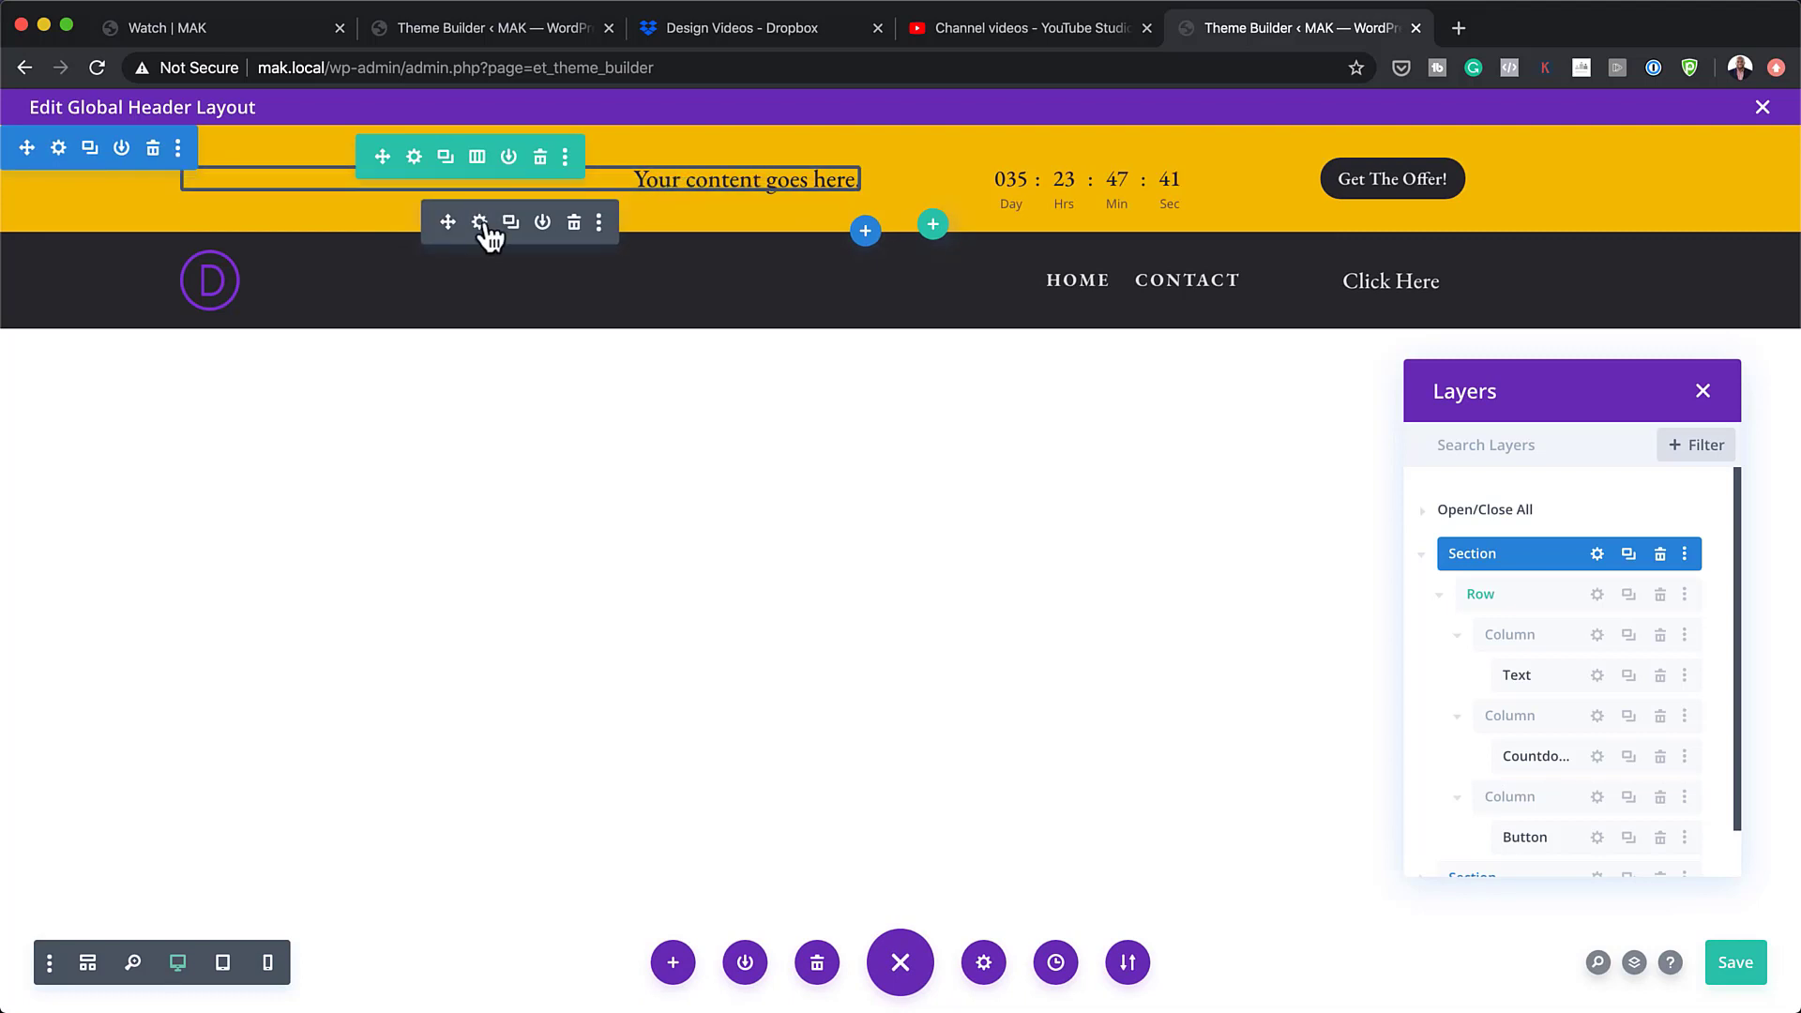
- Replace the placeholder body text in the yellow bar with "Summer Sale Starts NOW! HURRY 20% Discount."
{"action": "left_click", "coordinate": [480, 223]}
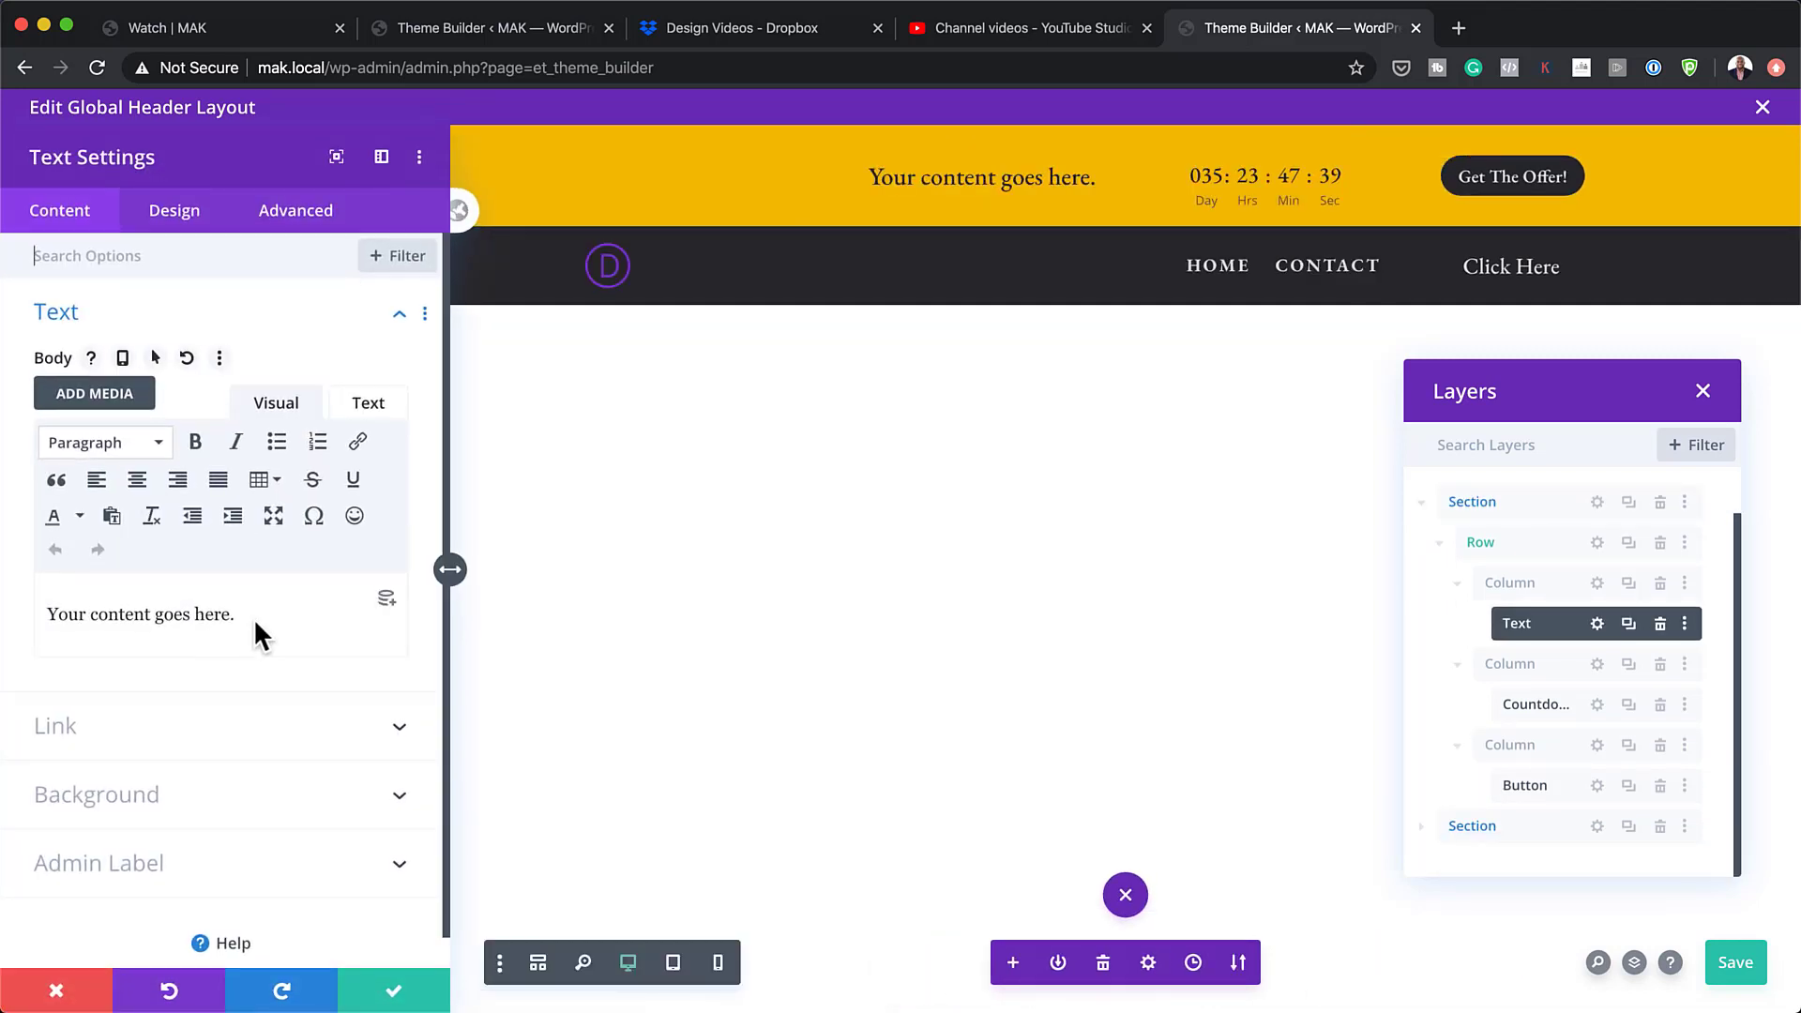
{"action": "left_click_drag", "start_coordinate": [257, 627], "coordinate": [50, 621]}
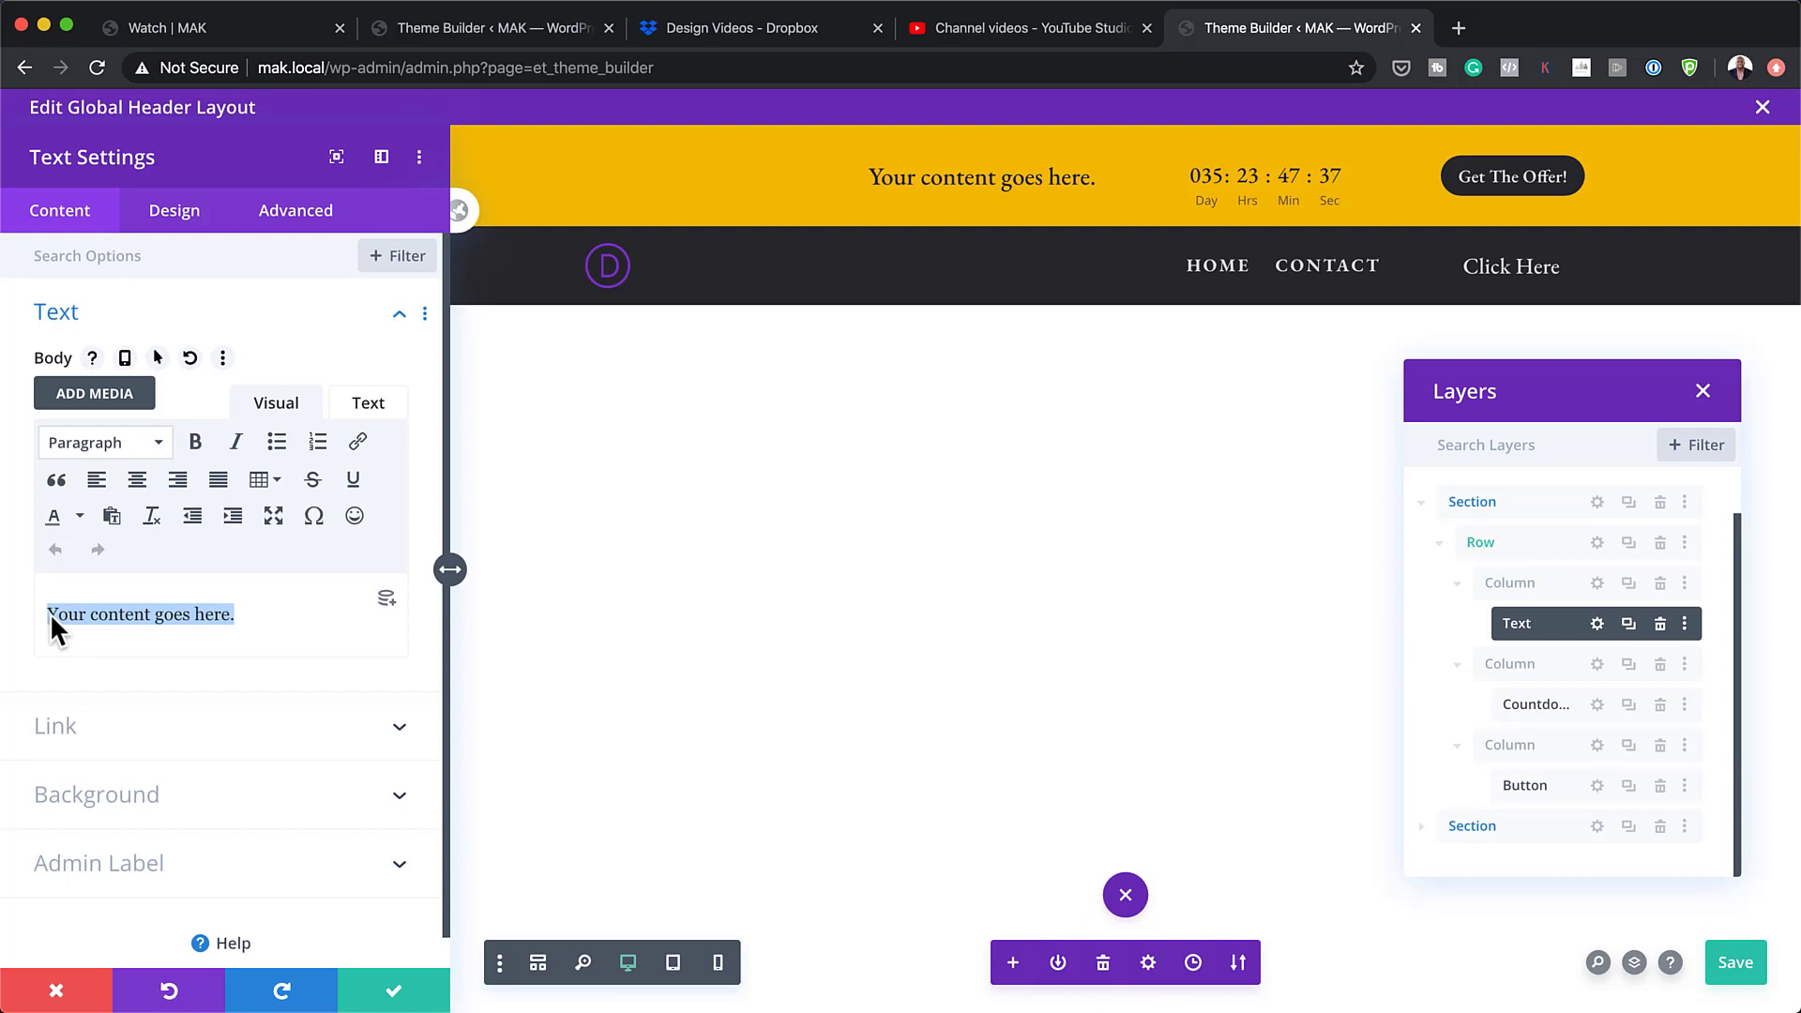
{"action": "type", "text": "Summer Sale Starts NOW! H"}
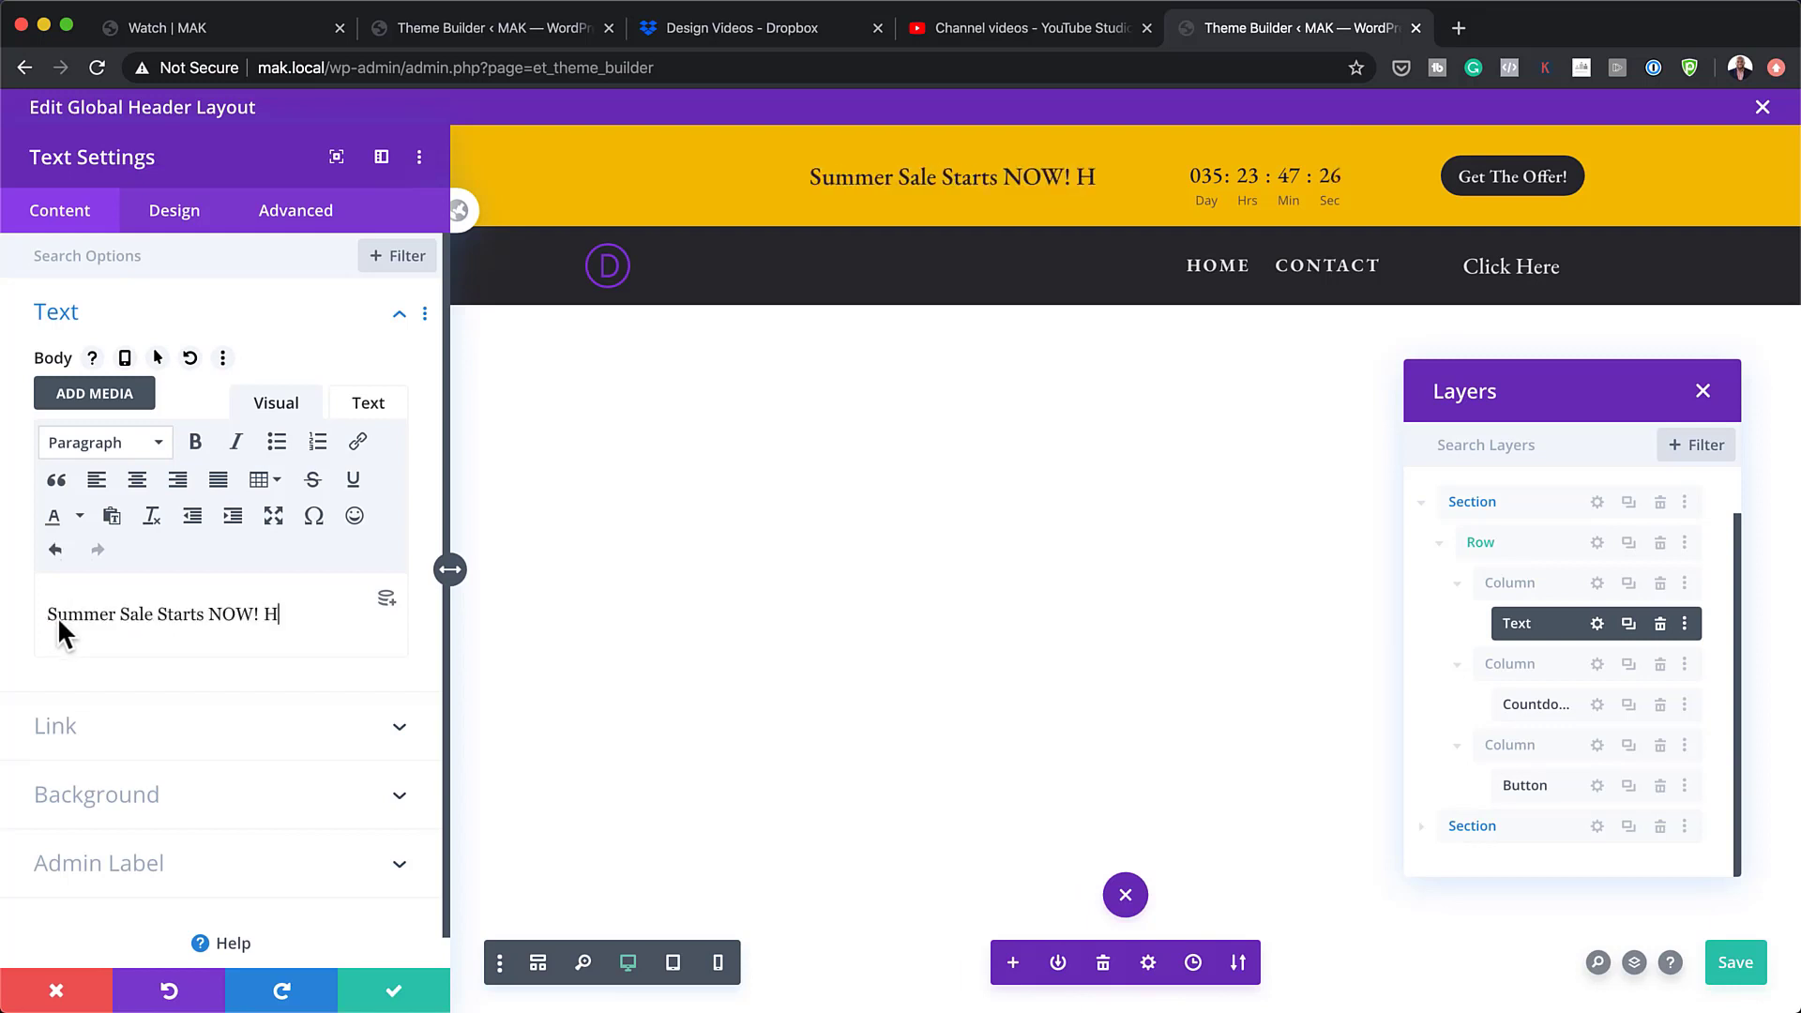
{"action": "type", "text": "URRY"}
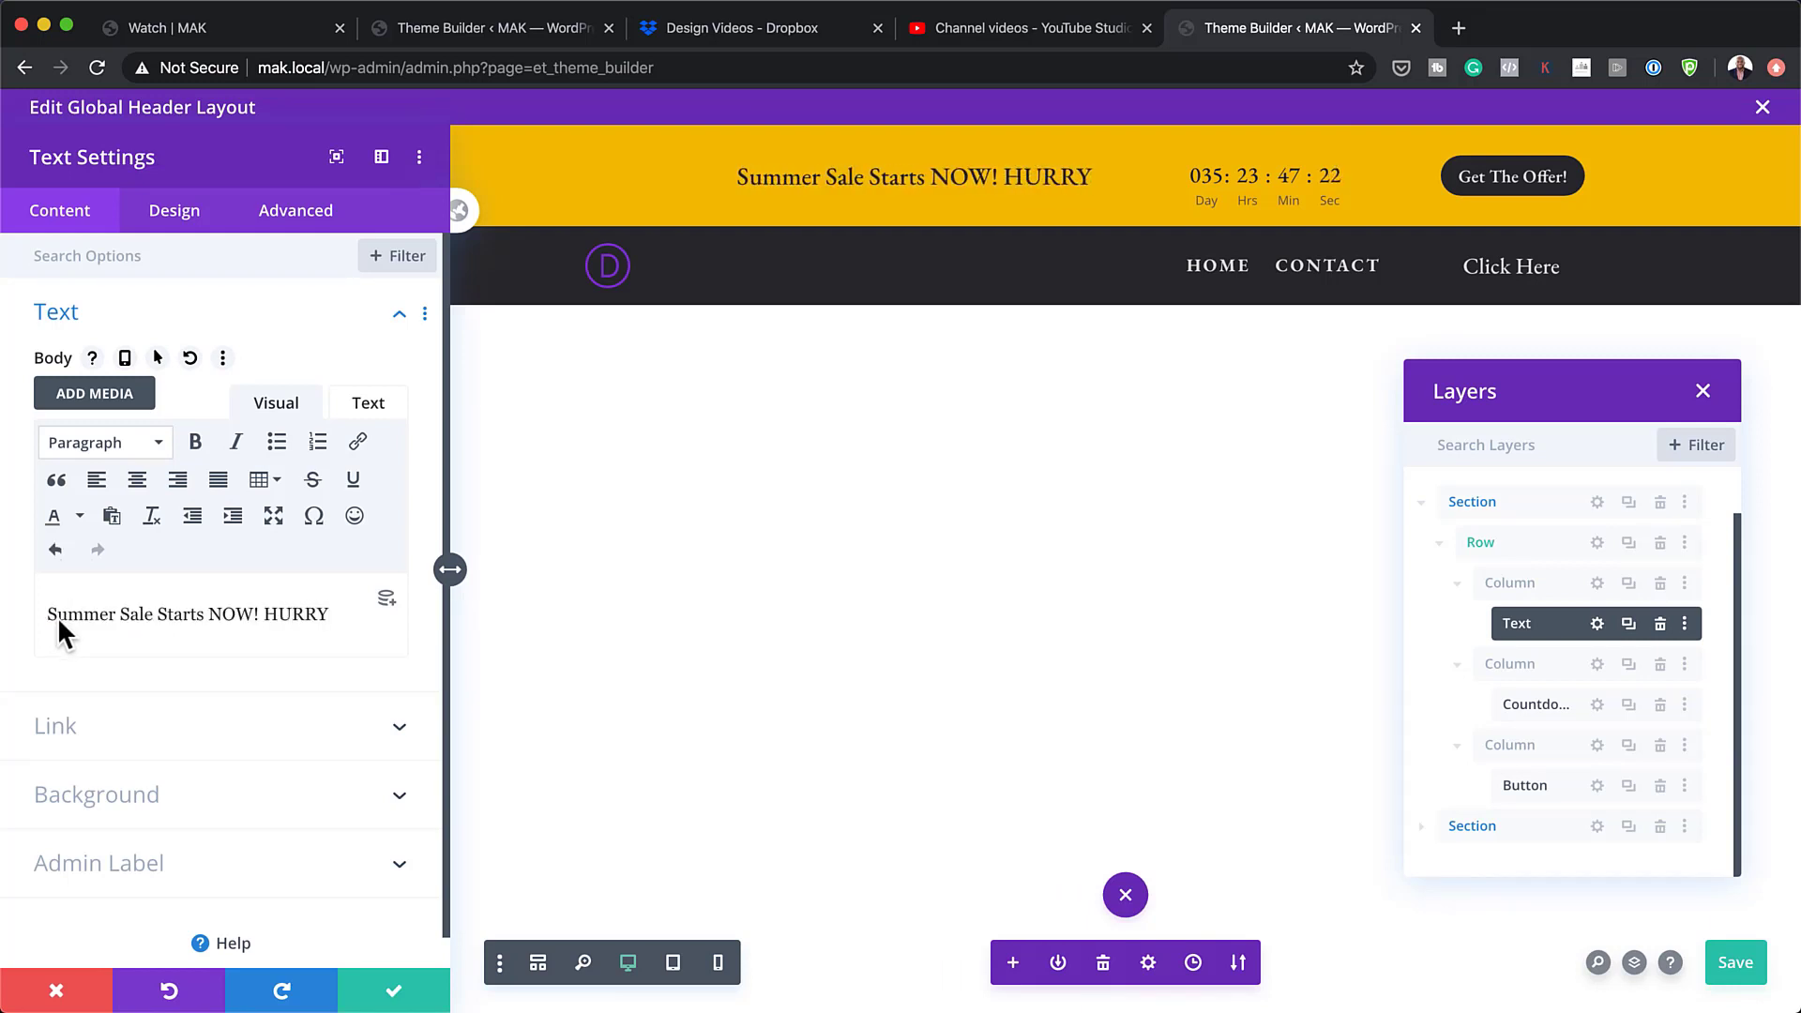
{"action": "type", "text": " 20% Discount."}
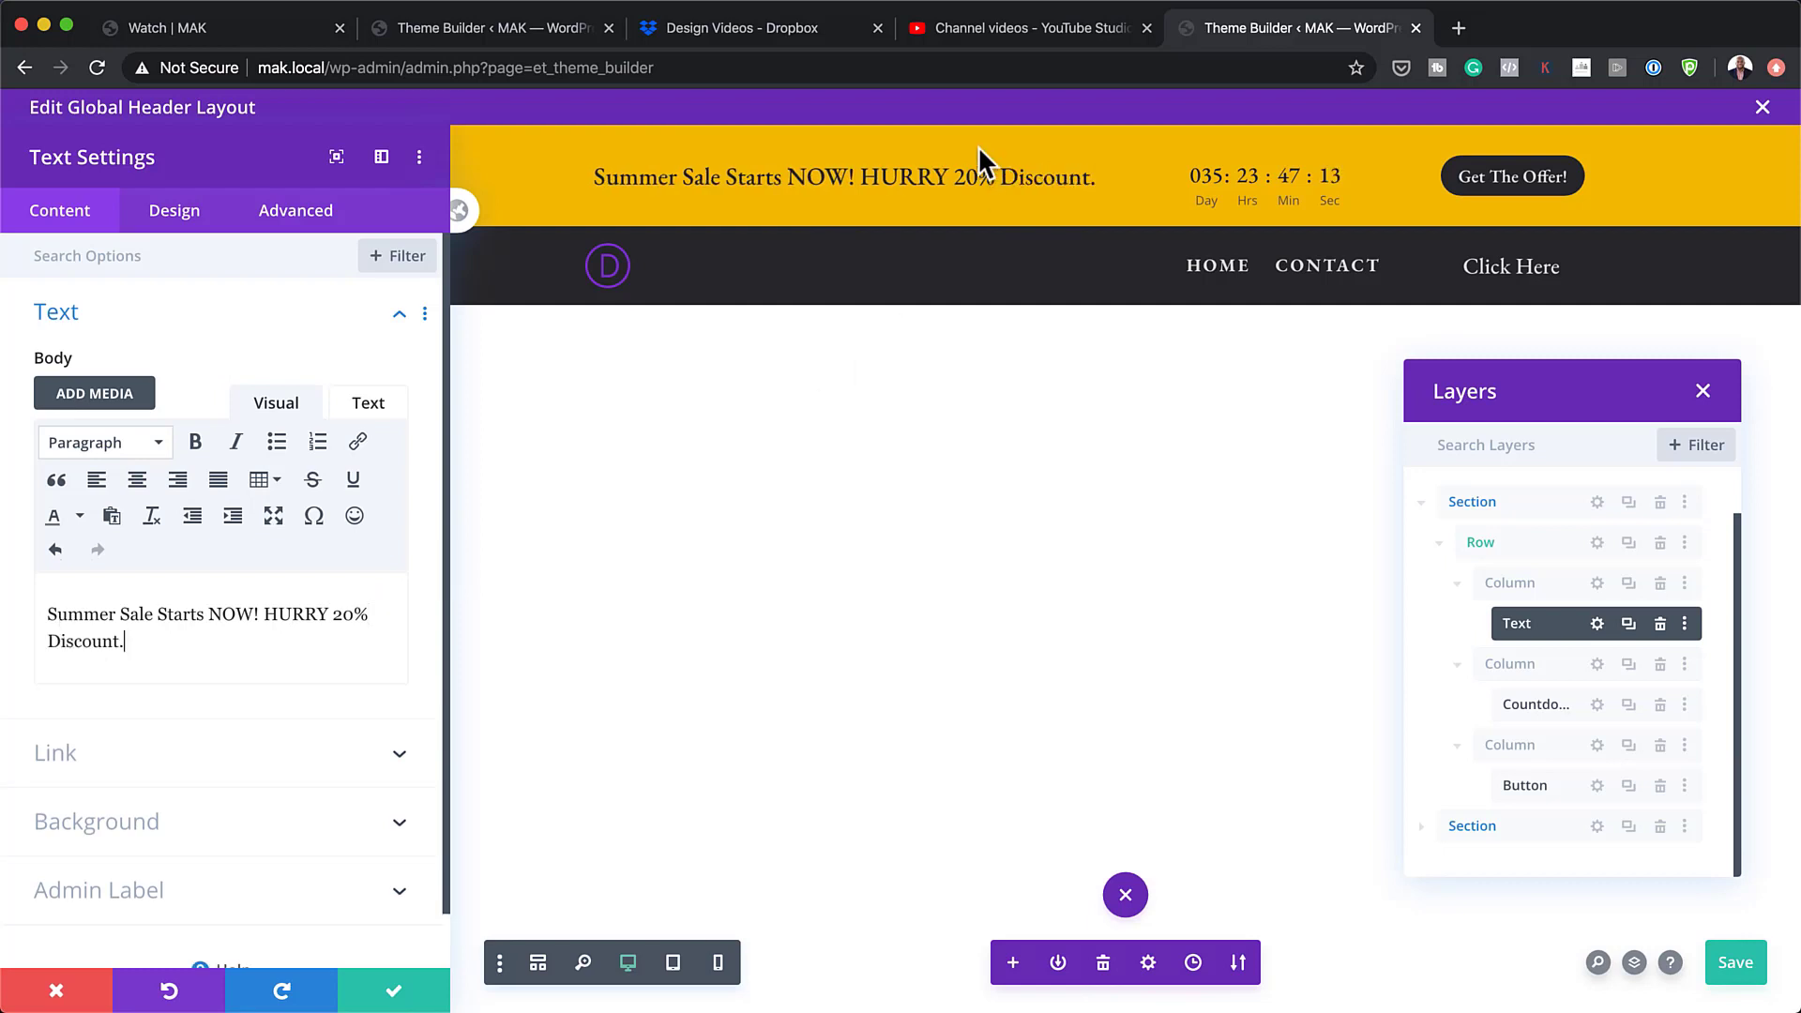
- Change "NOW" to "Now" in the yellow bar's sale text on the page and save the text settings
{"action": "left_click", "coordinate": [849, 176]}
{"action": "key", "text": "BackSpace"}
{"action": "key", "text": "BackSpace"}
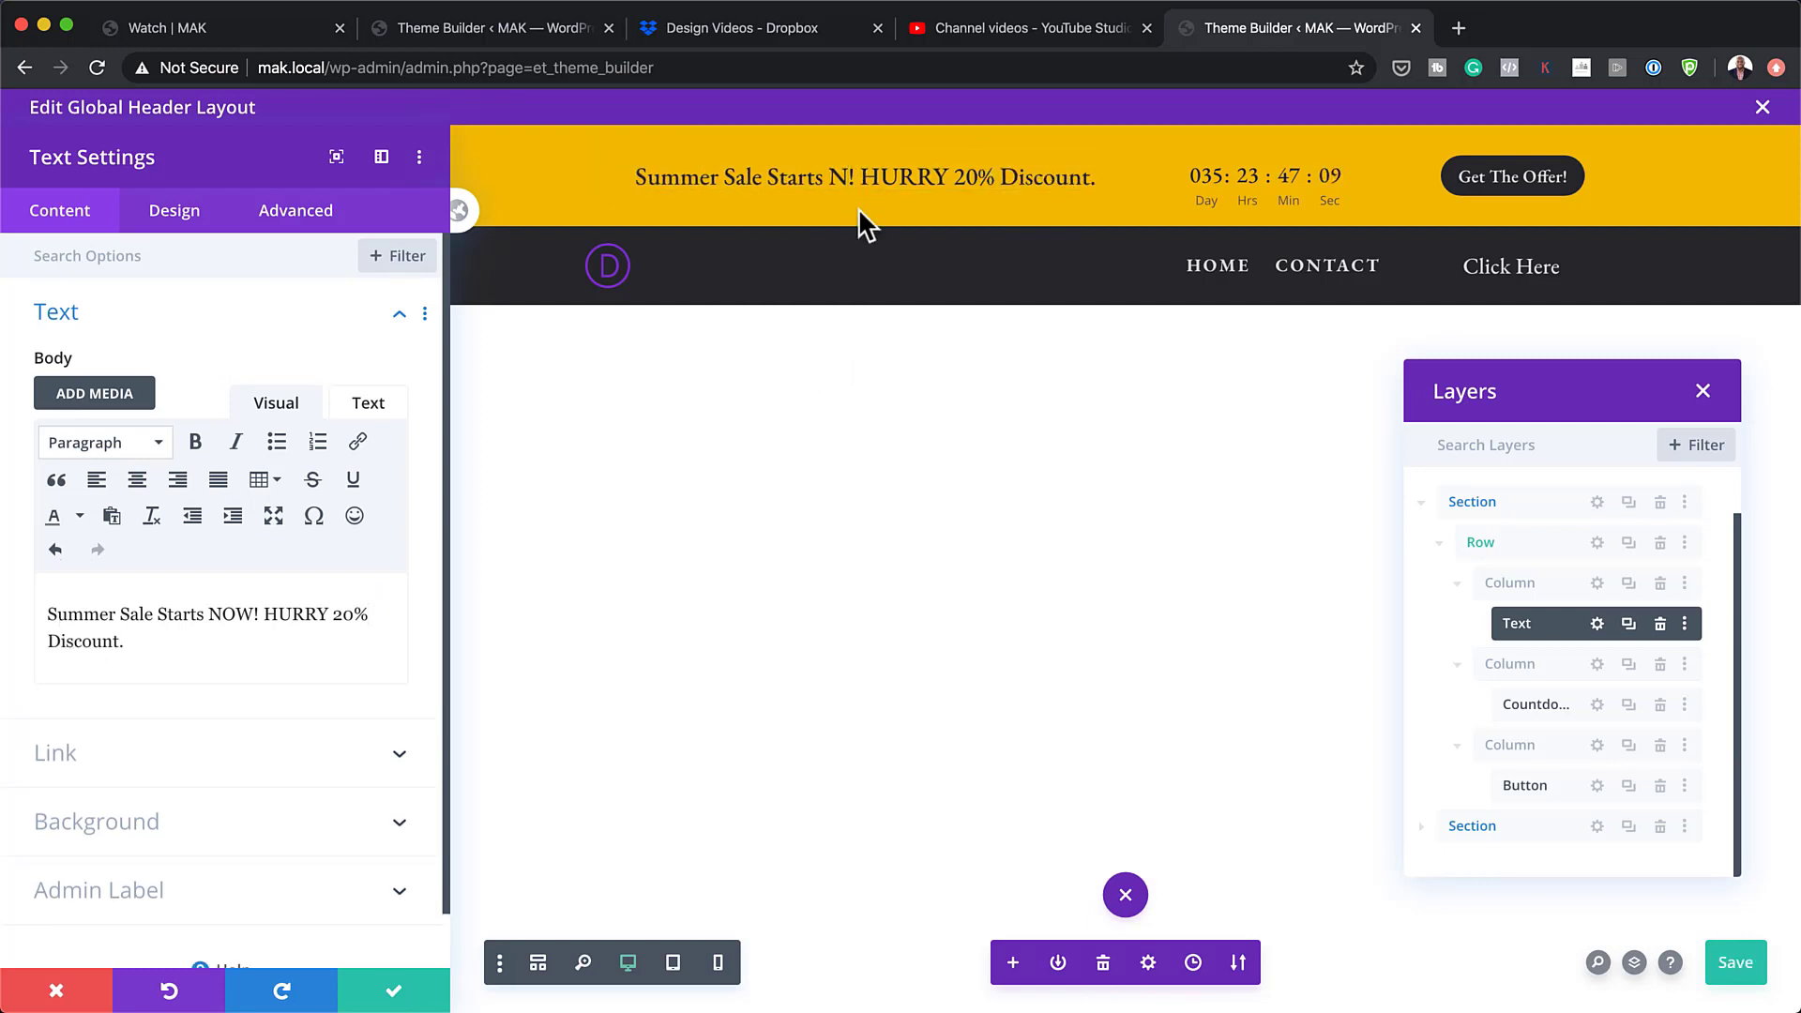
{"action": "type", "text": "ow"}
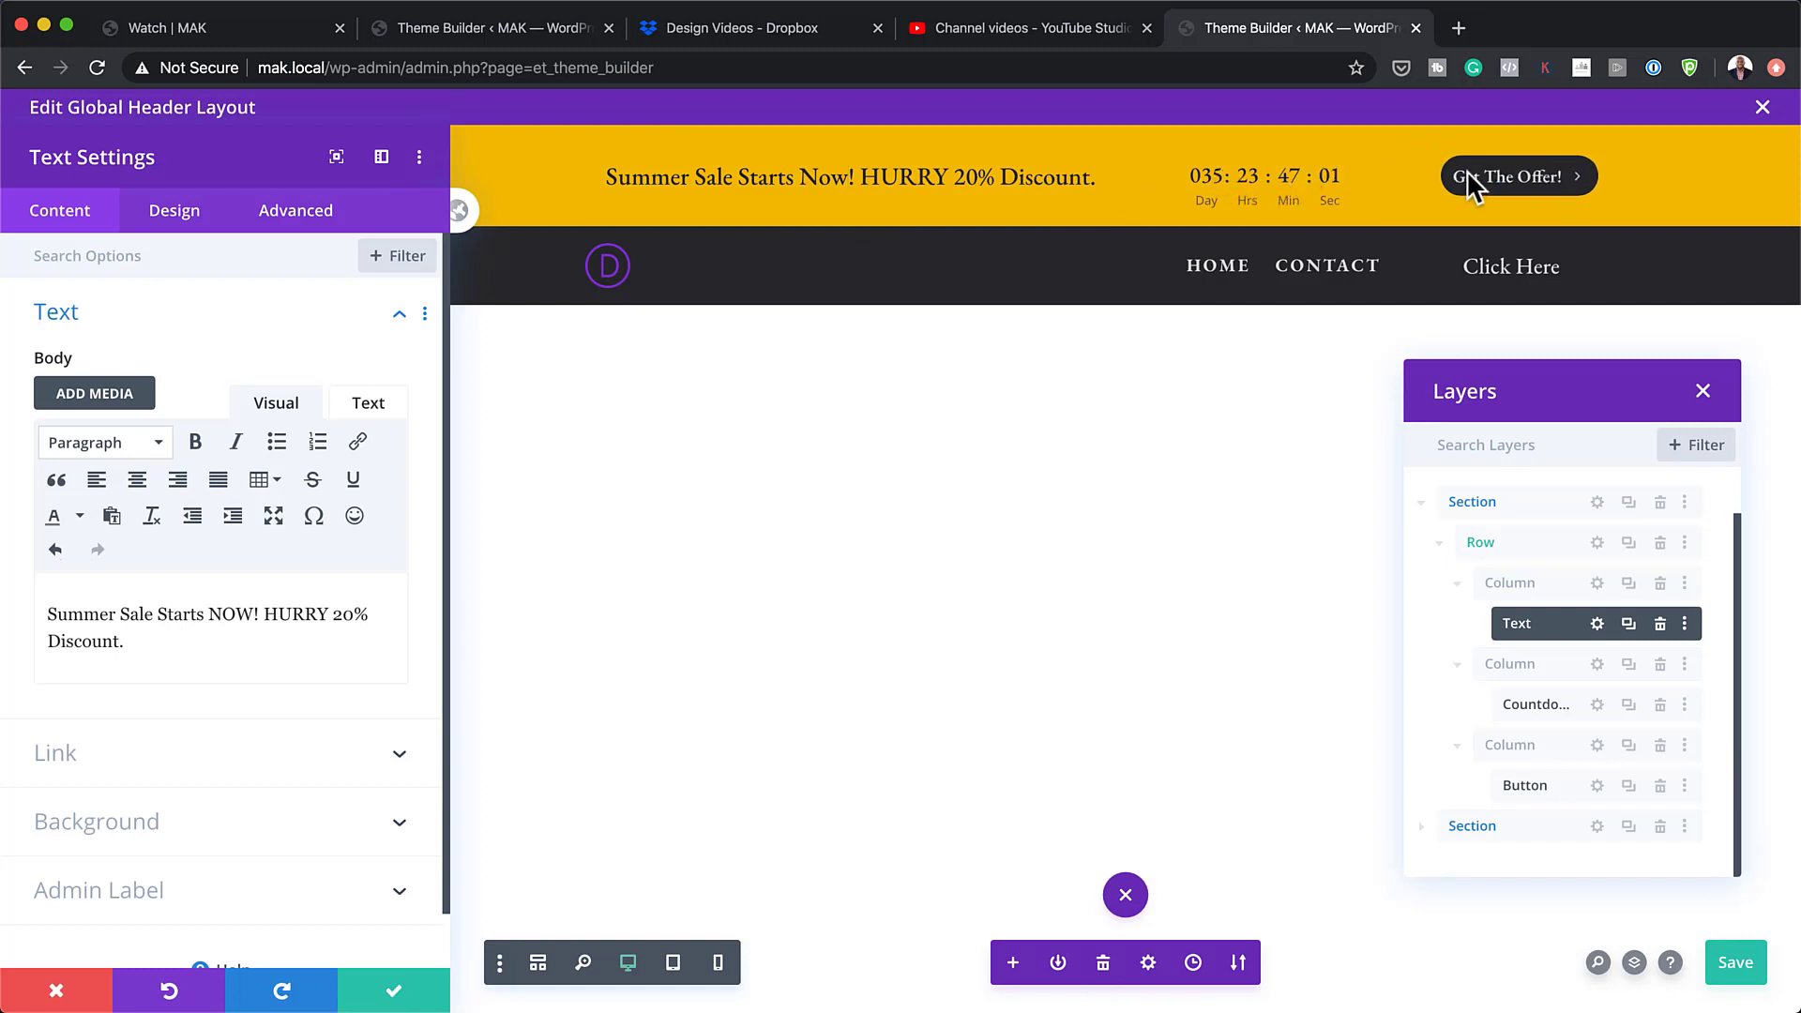
{"action": "left_click", "coordinate": [394, 990]}
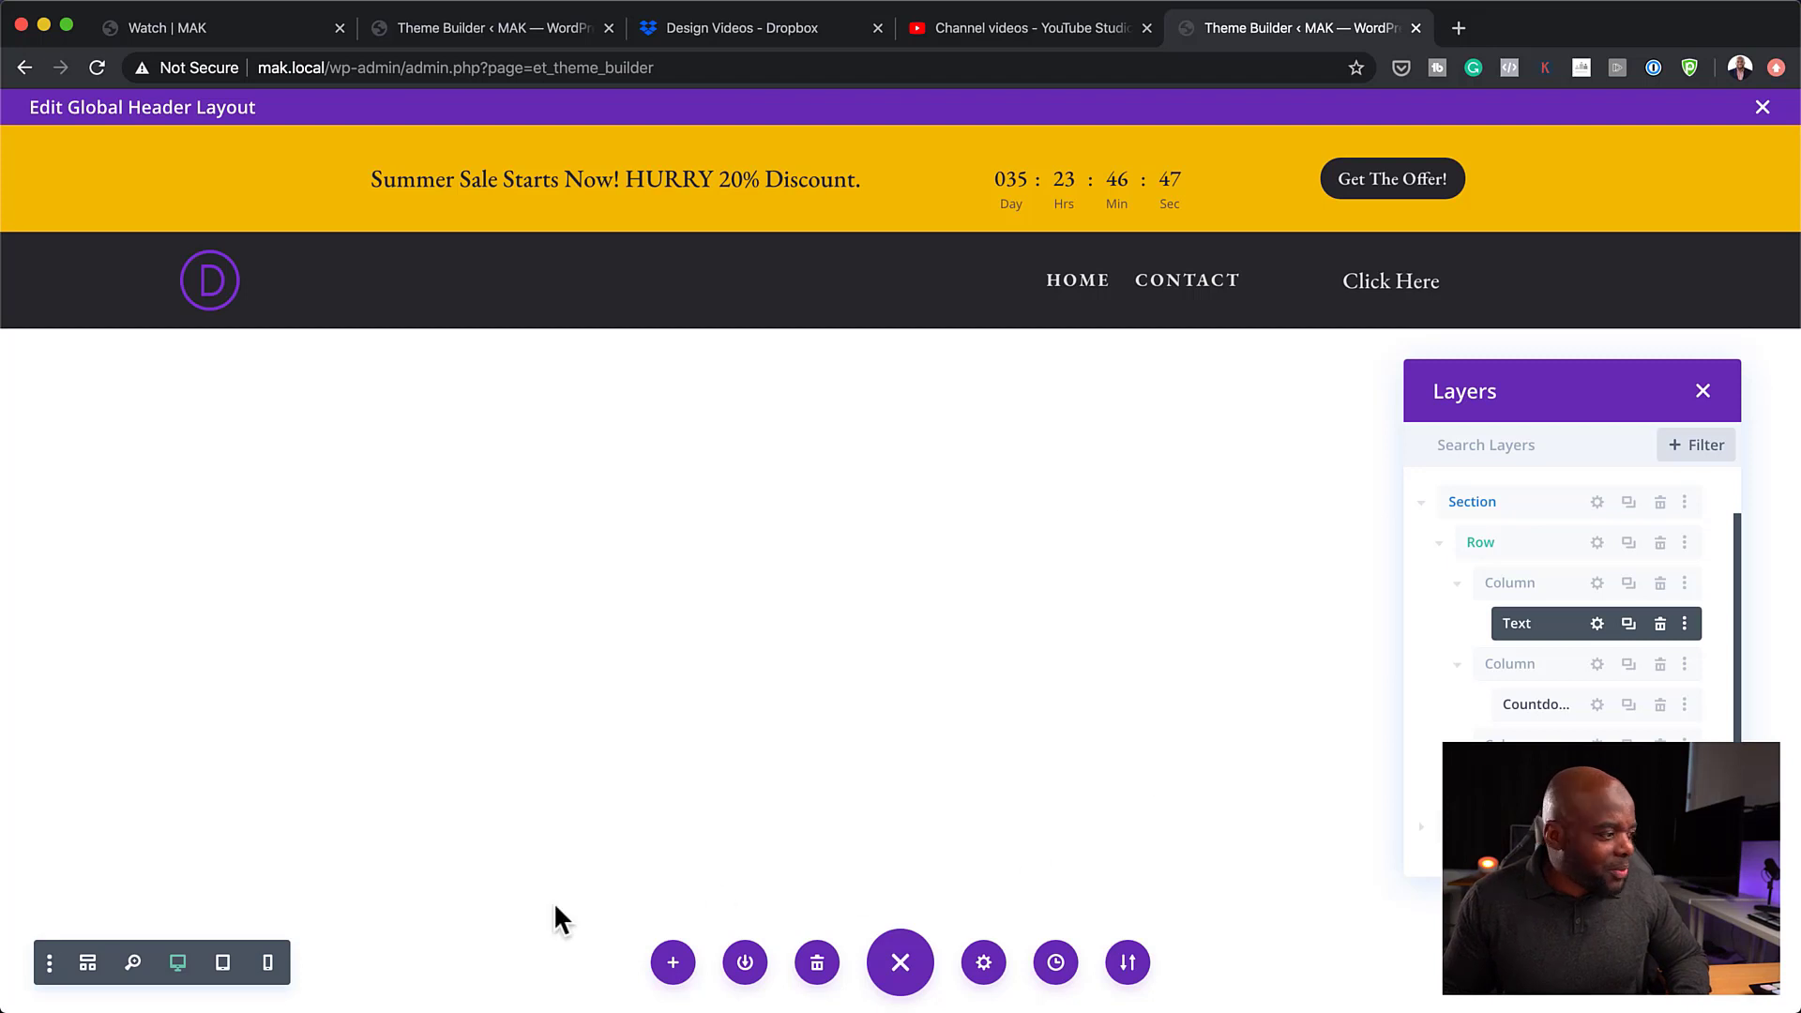
- Close the layers list, leave the global header layout and save the Theme Builder changes
{"action": "left_click", "coordinate": [1702, 393]}
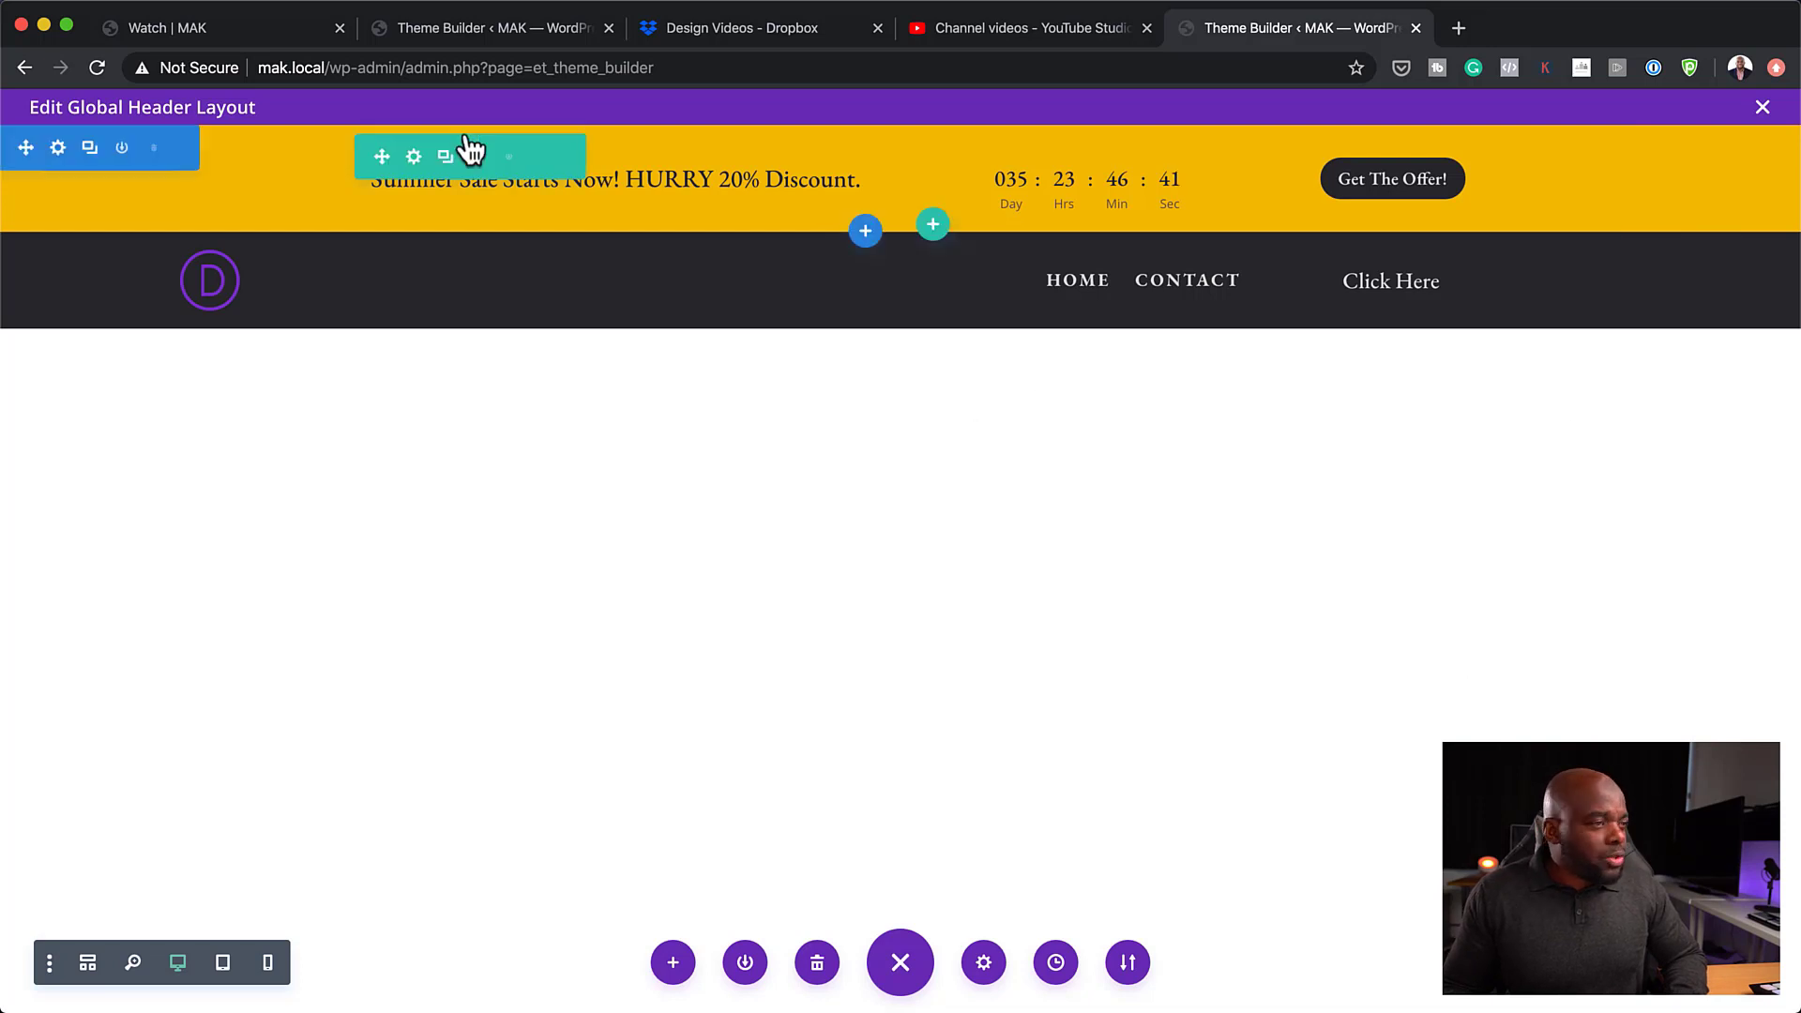
{"action": "left_click", "coordinate": [1763, 107]}
{"action": "left_click", "coordinate": [366, 187]}
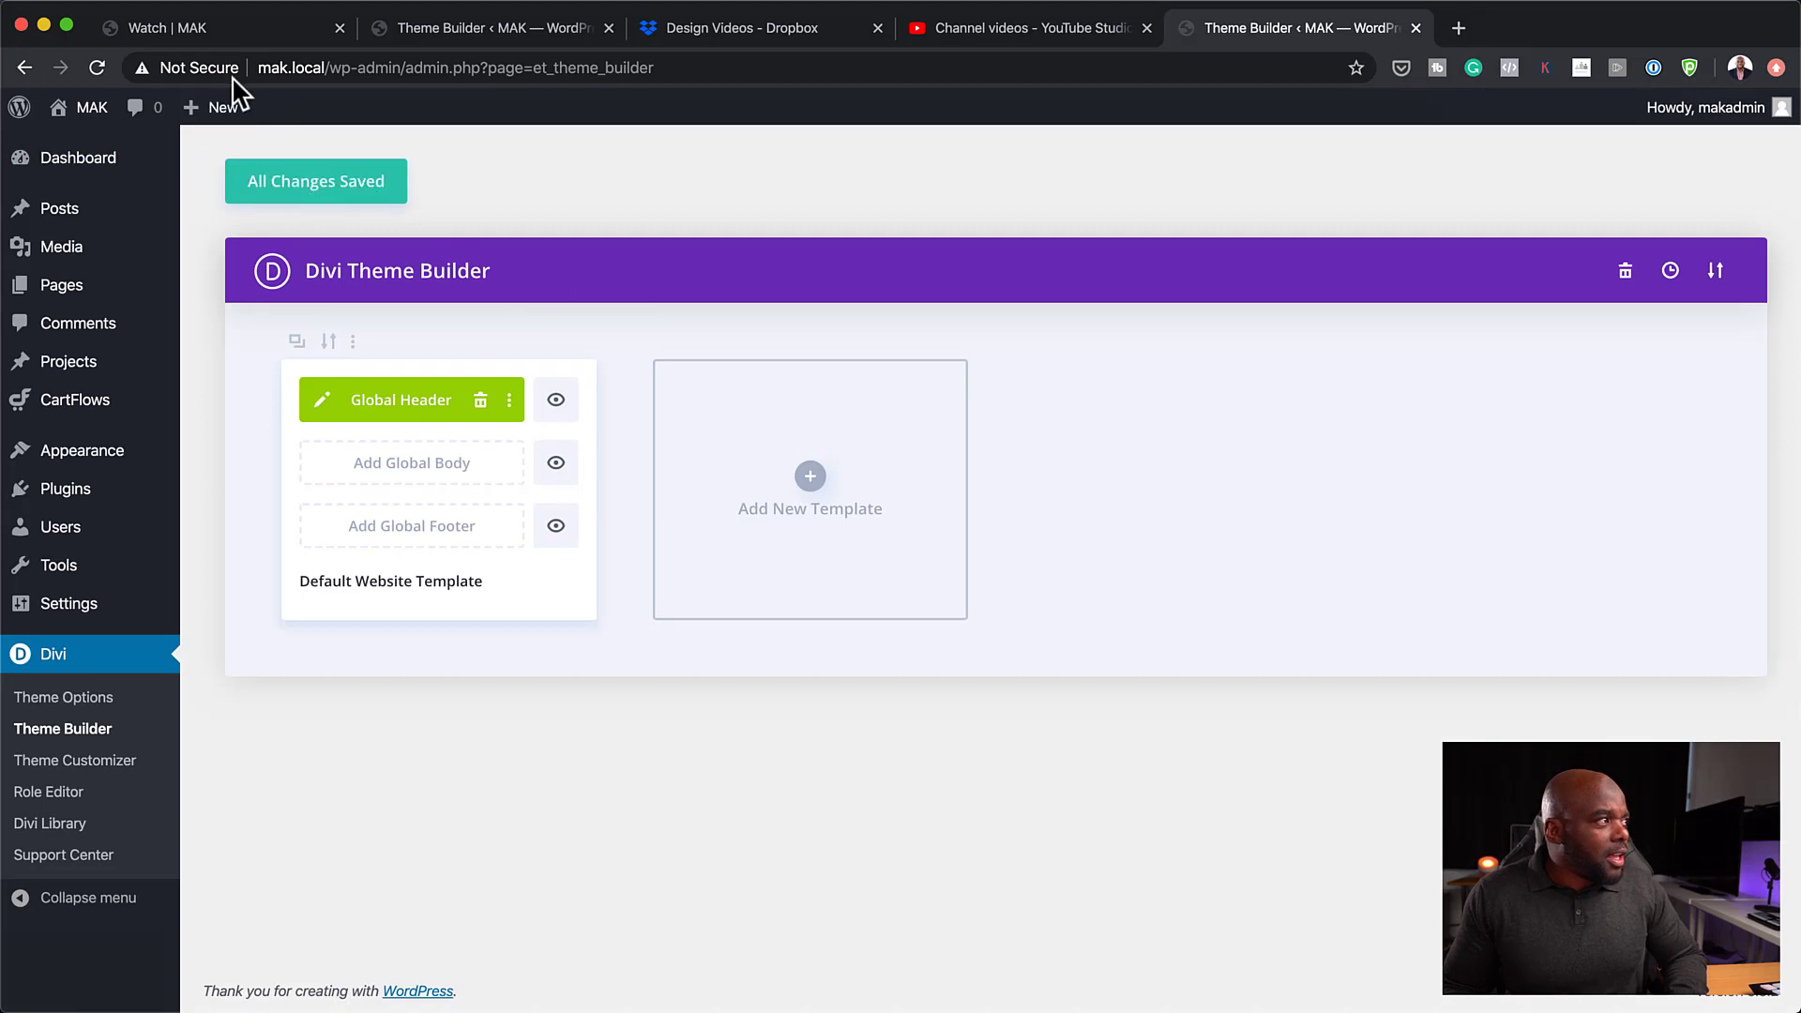
- Copy the site address mak.local and open the front page in a new browser tab to check the header
{"action": "left_click_drag", "start_coordinate": [326, 68], "coordinate": [257, 67]}
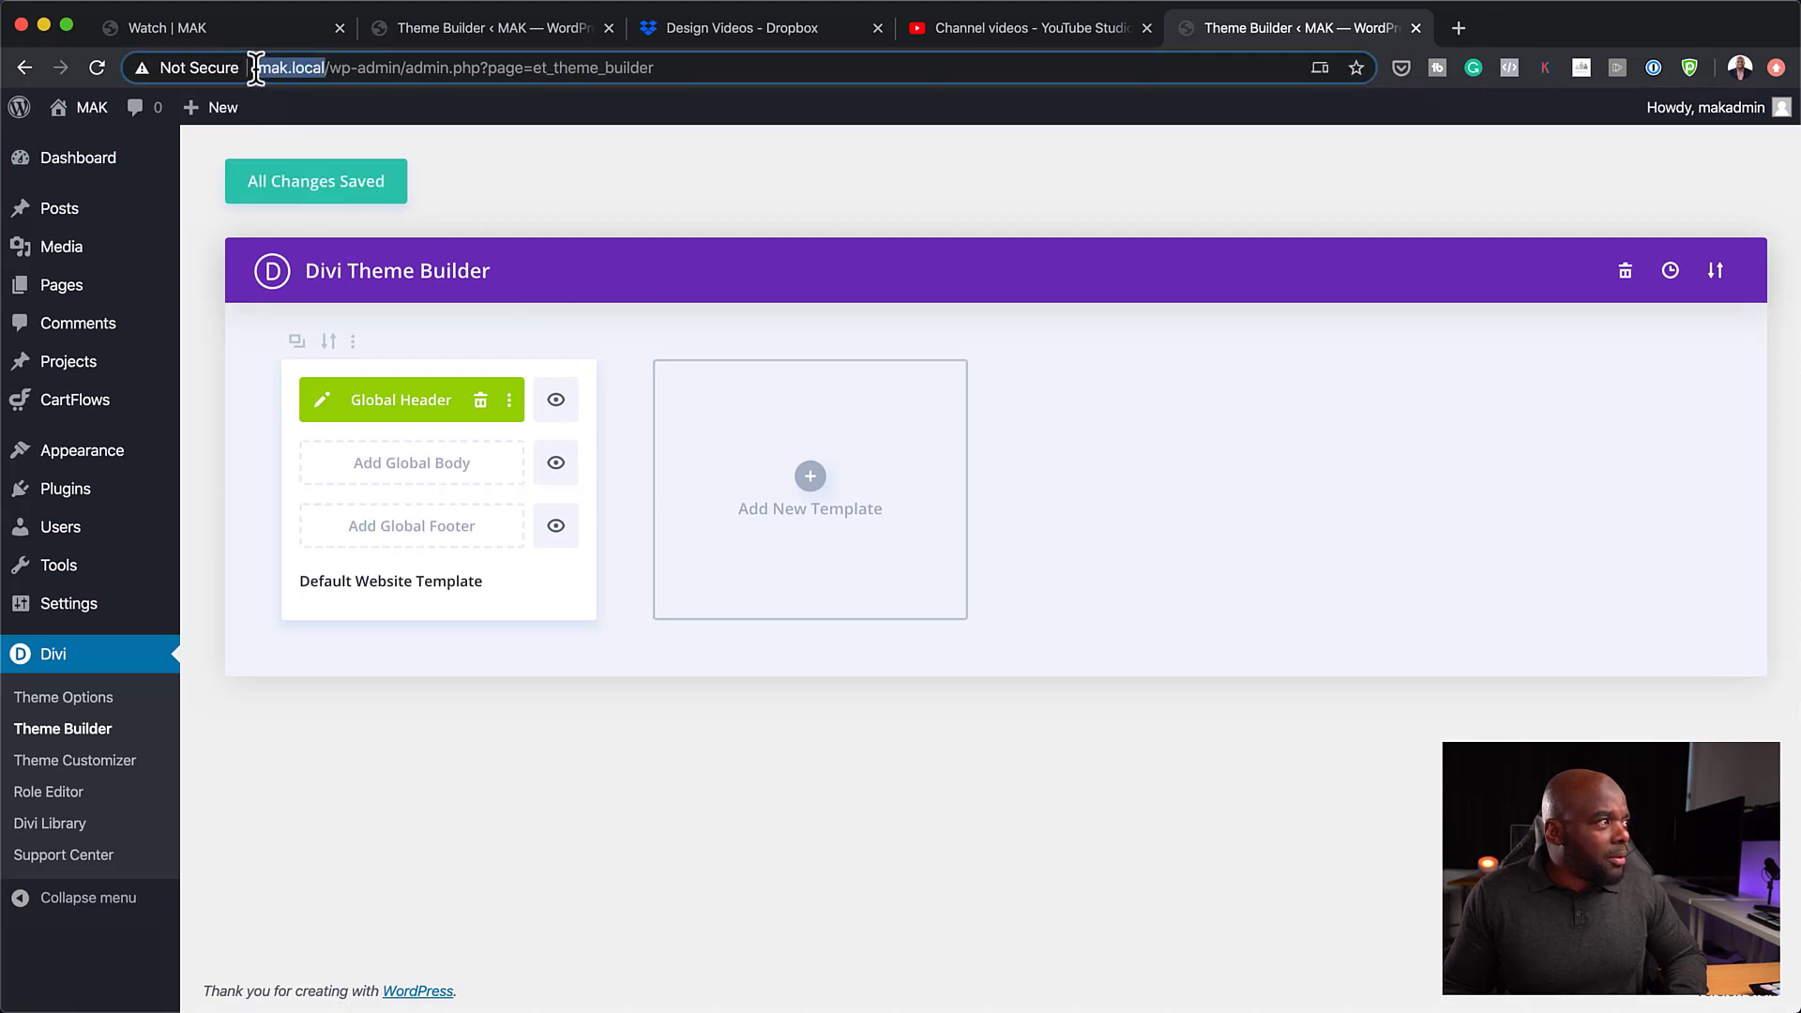
{"action": "mouse_move", "coordinate": [112, 295]}
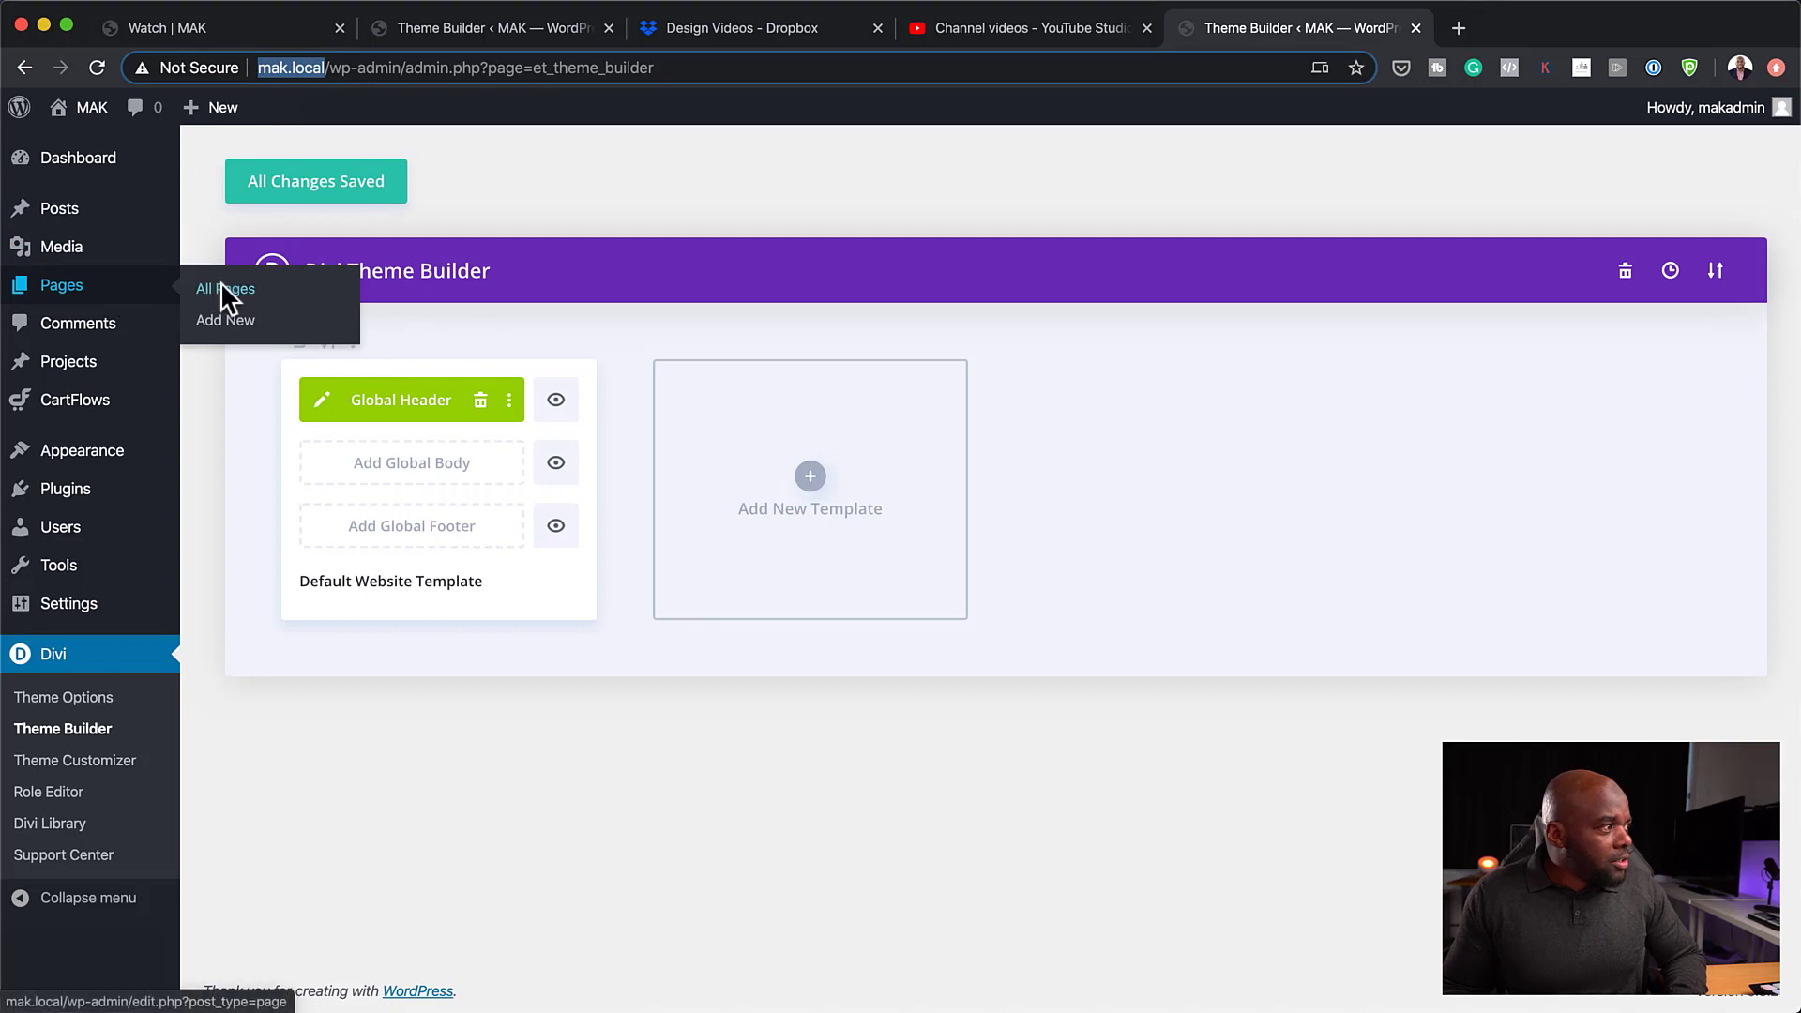
{"action": "right_click", "coordinate": [307, 68]}
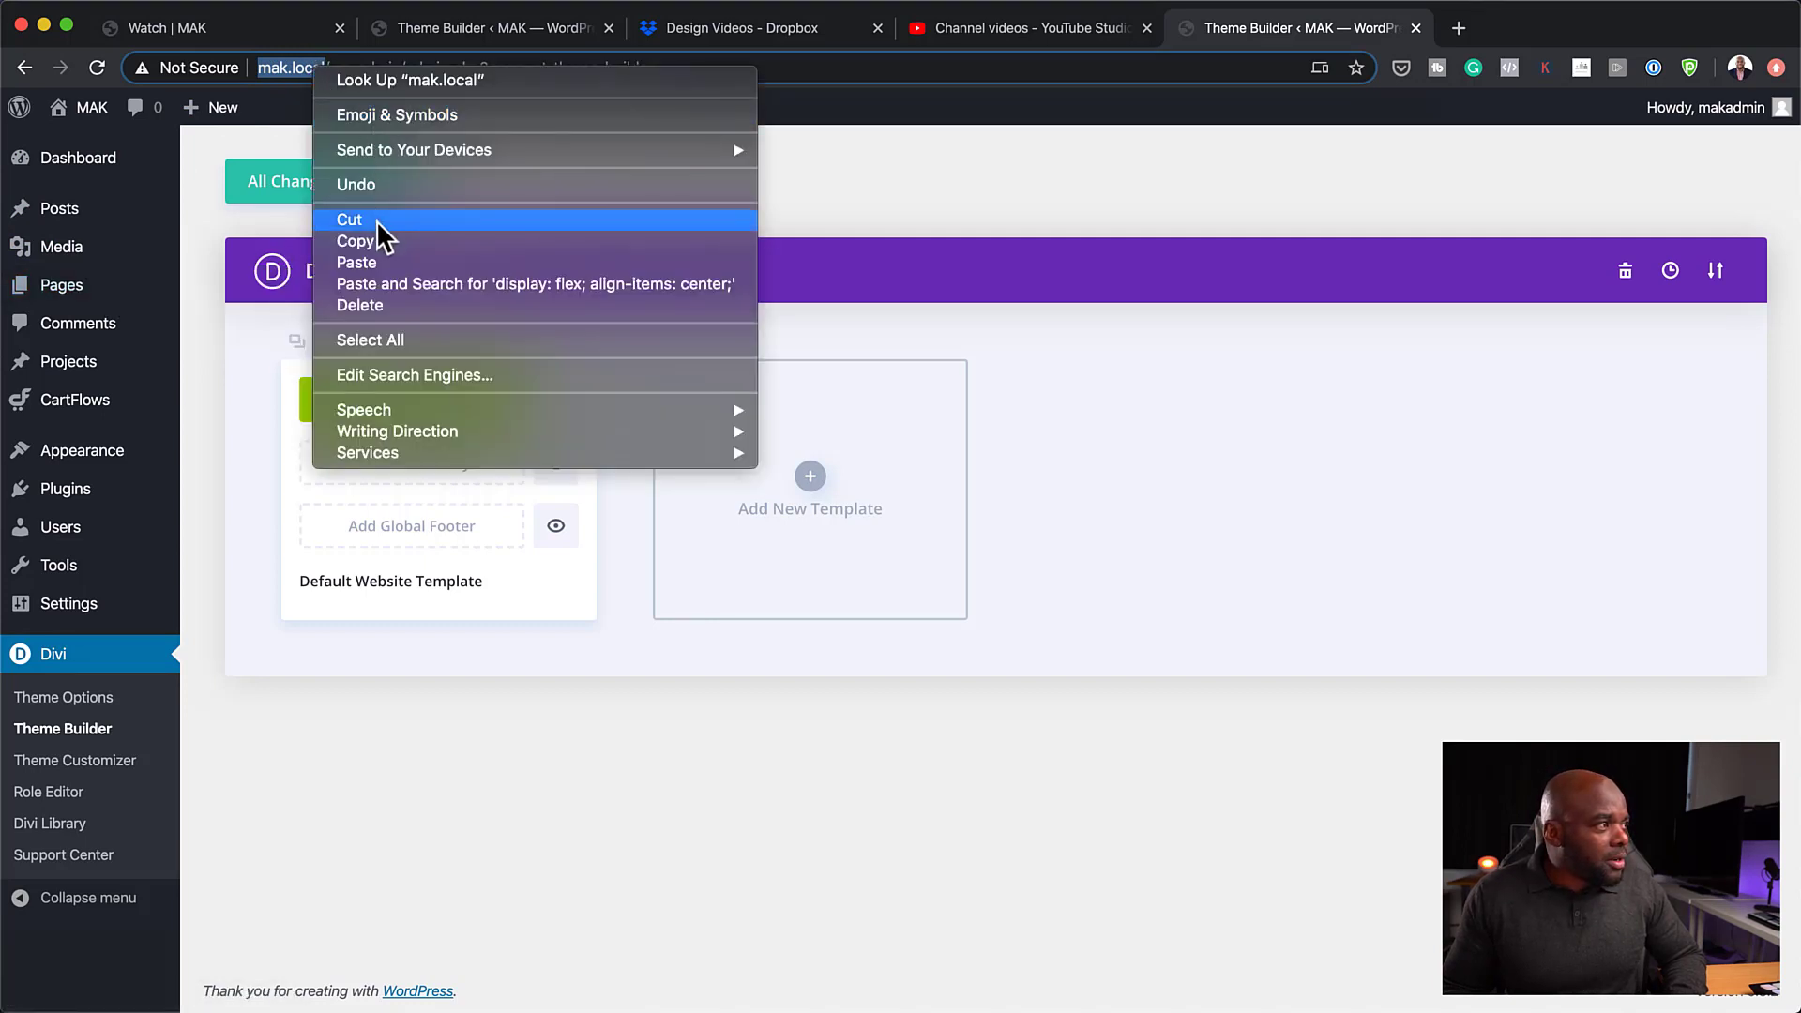
{"action": "left_click", "coordinate": [450, 242]}
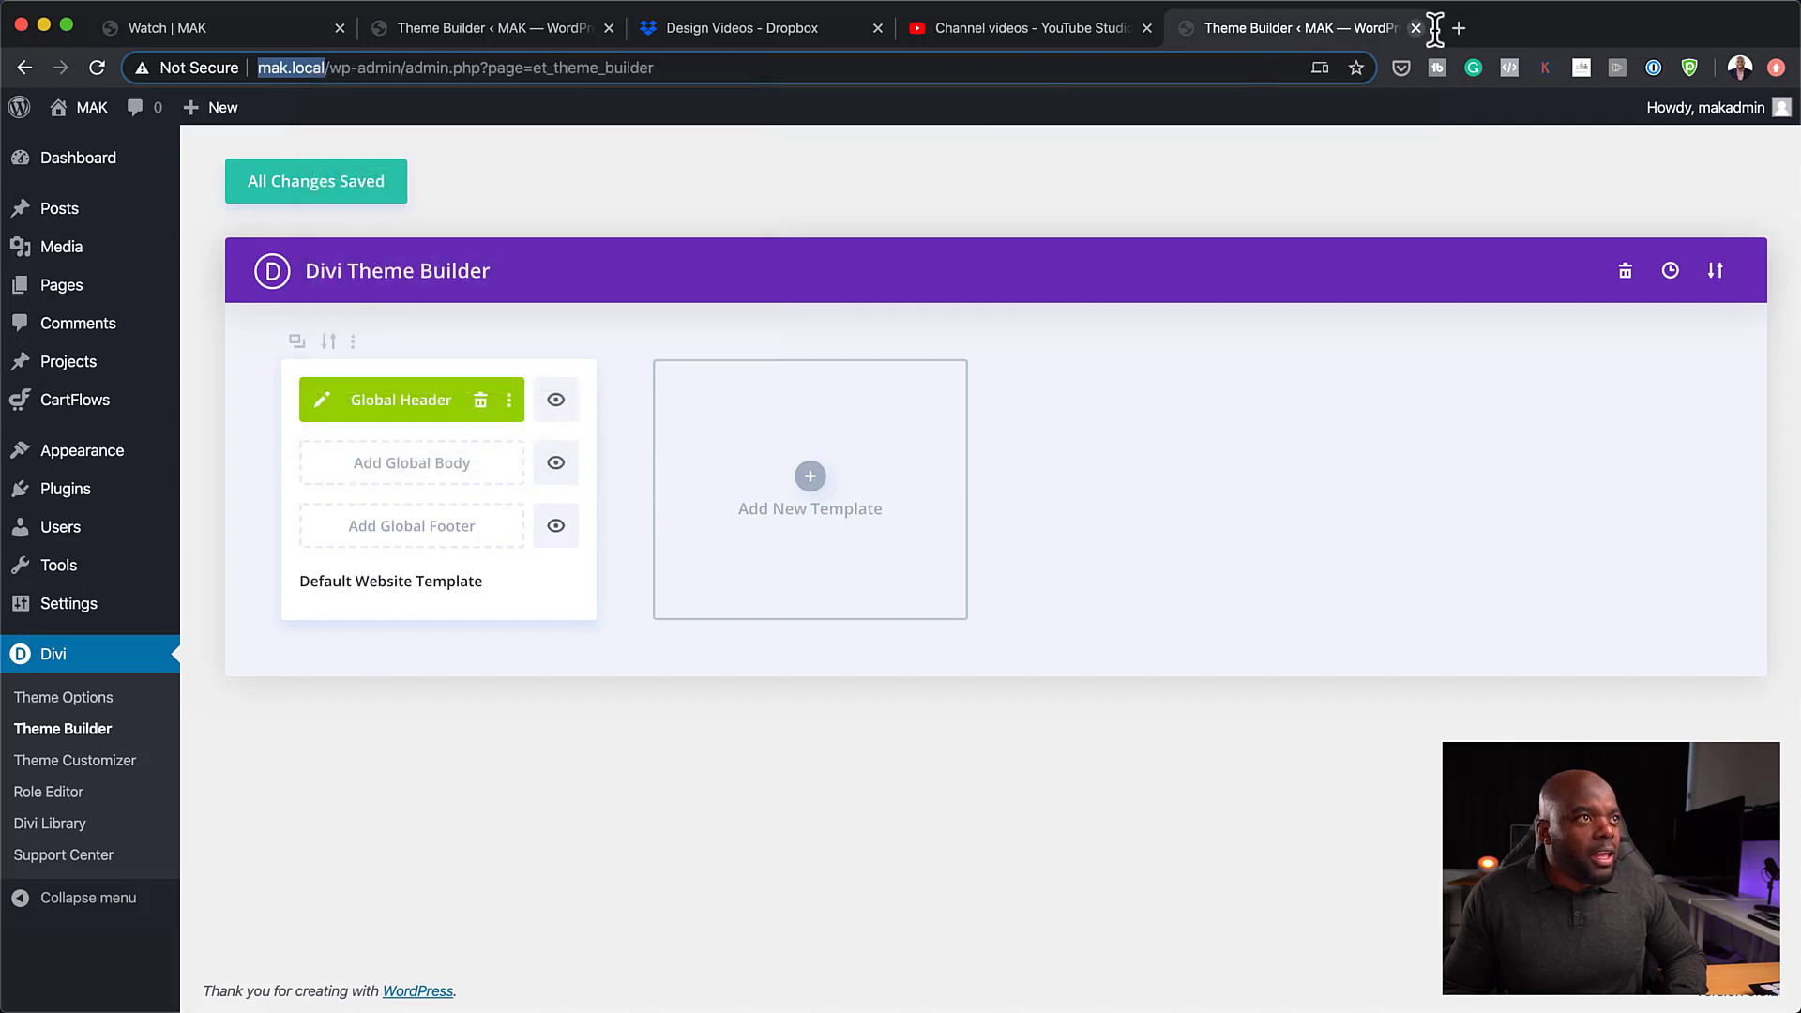
{"action": "left_click", "coordinate": [1459, 28]}
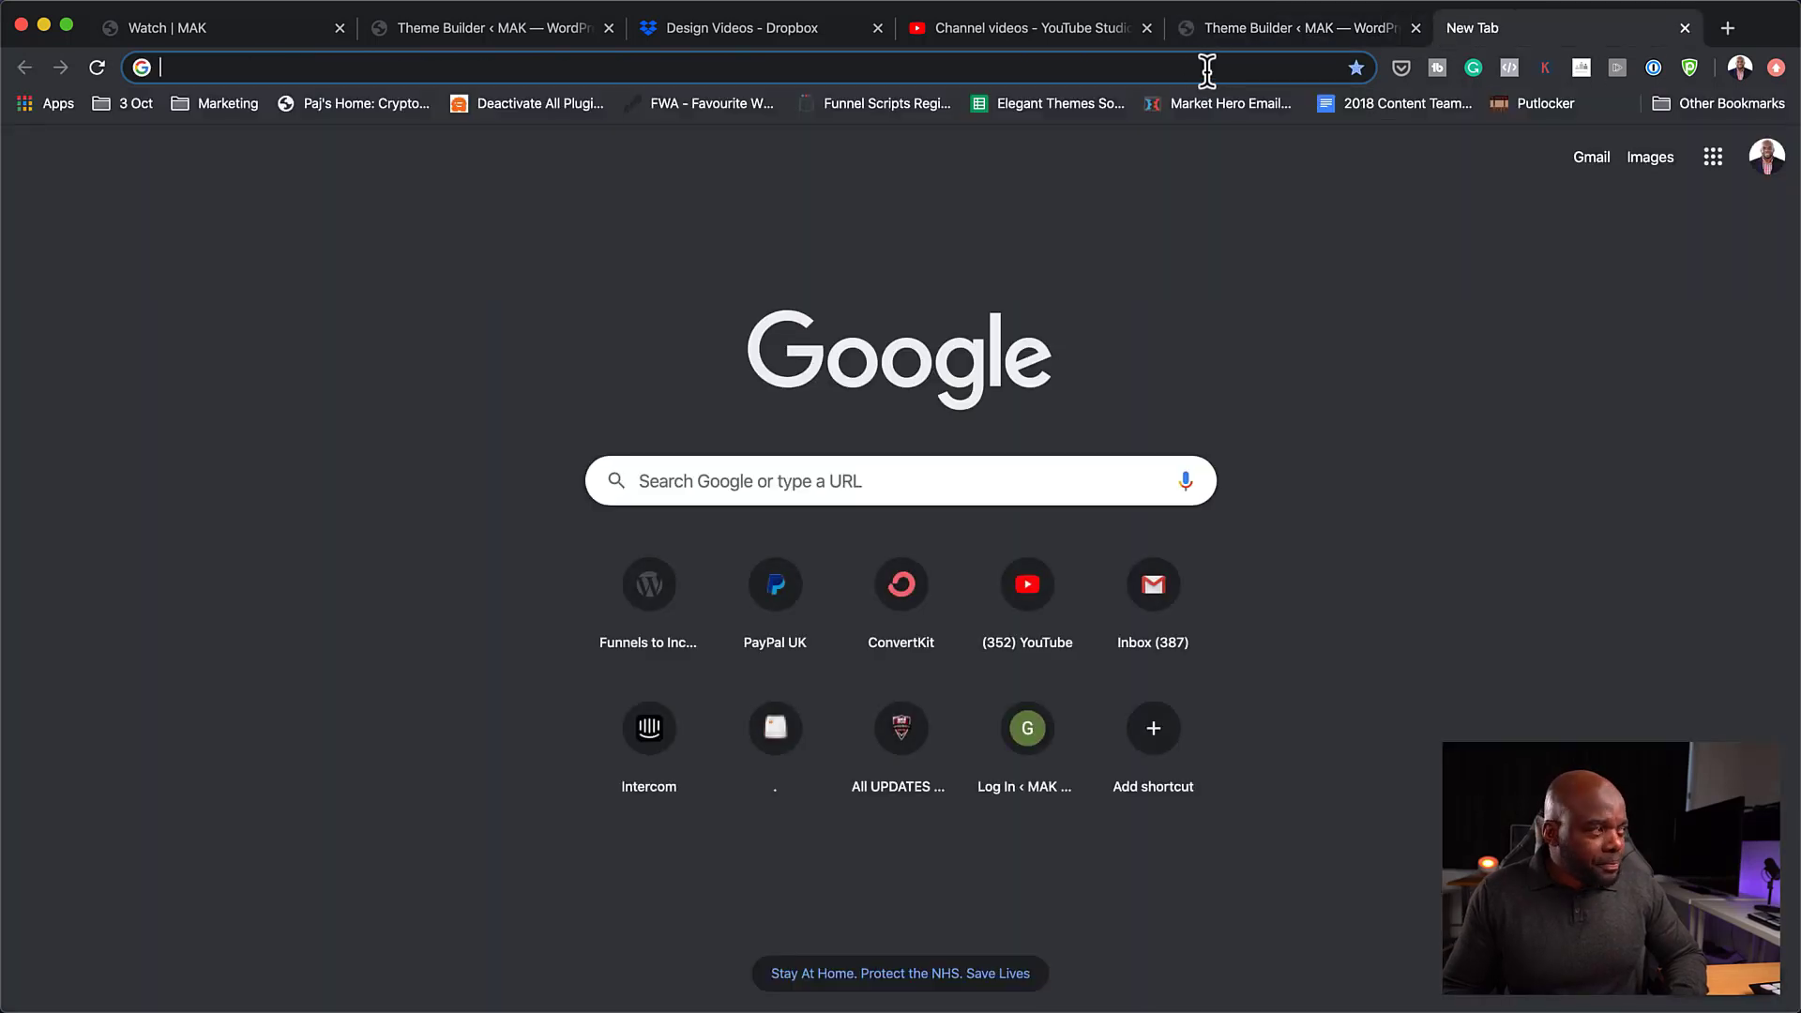
{"action": "key", "text": "super+v"}
{"action": "key", "text": "Return"}
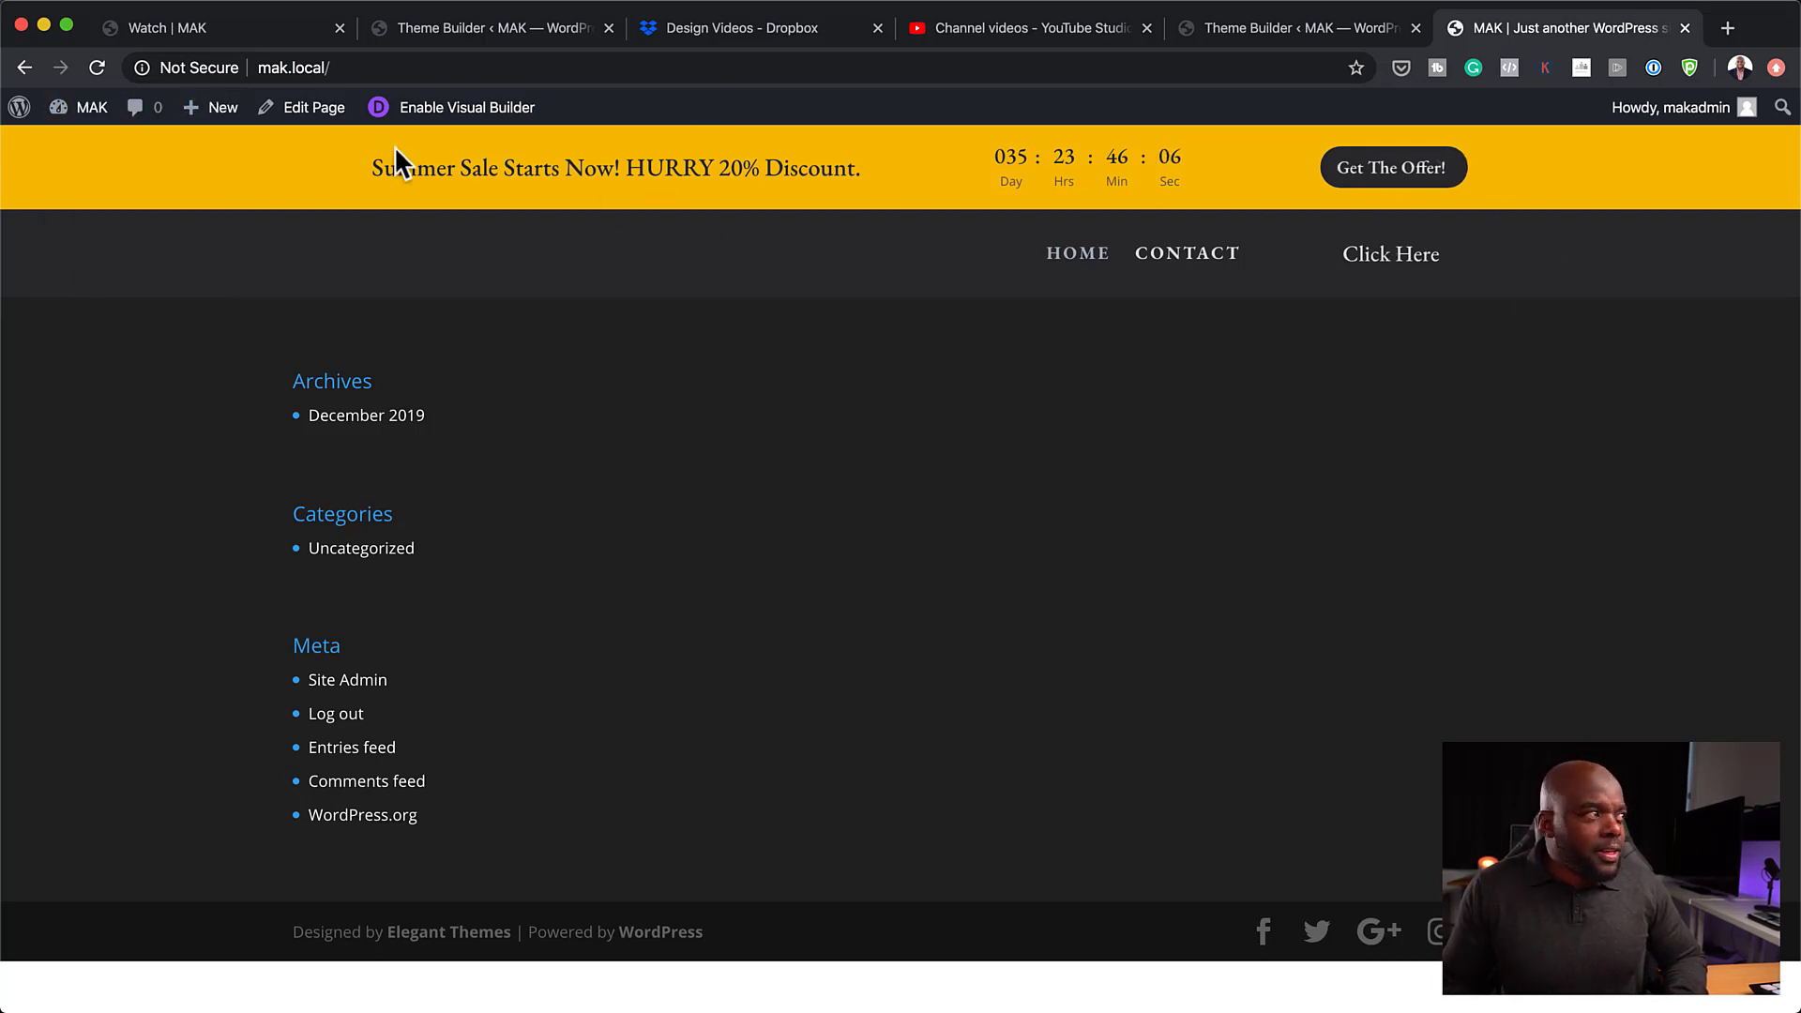
- View the Landing page from the site's page list and examine how the header looks above its content
{"action": "left_click", "coordinate": [89, 146]}
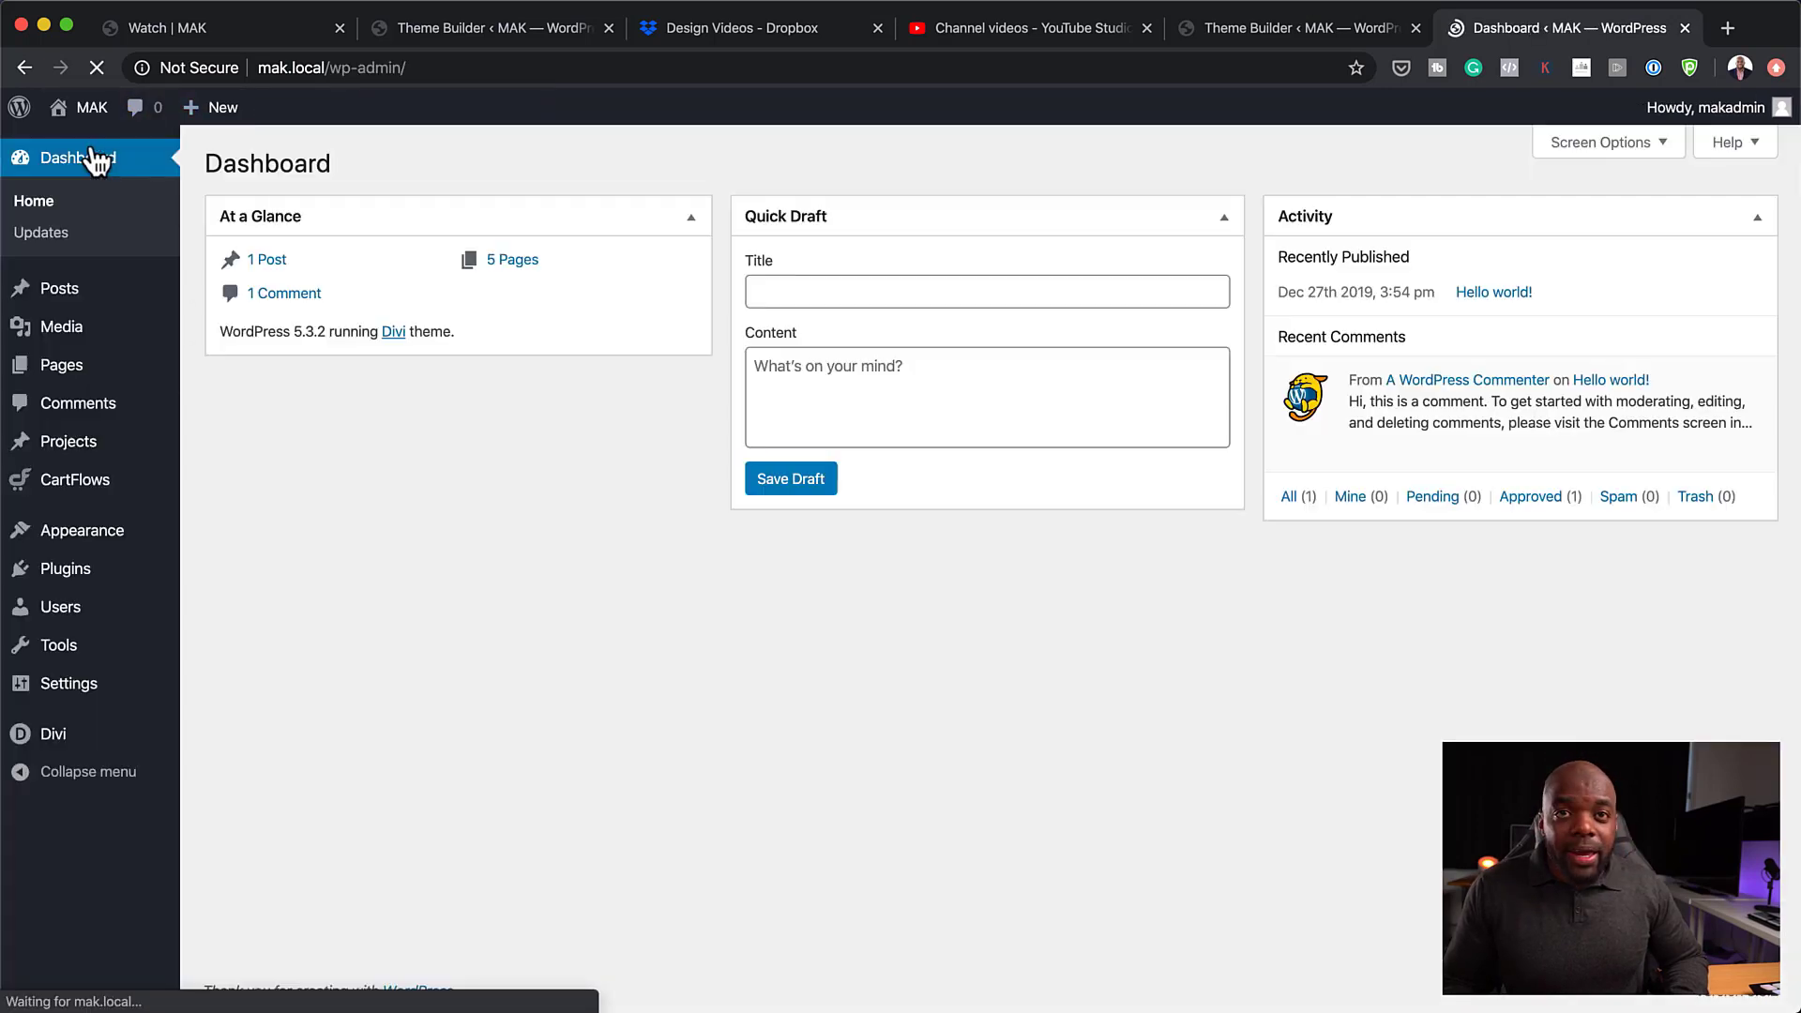
{"action": "mouse_move", "coordinate": [80, 375]}
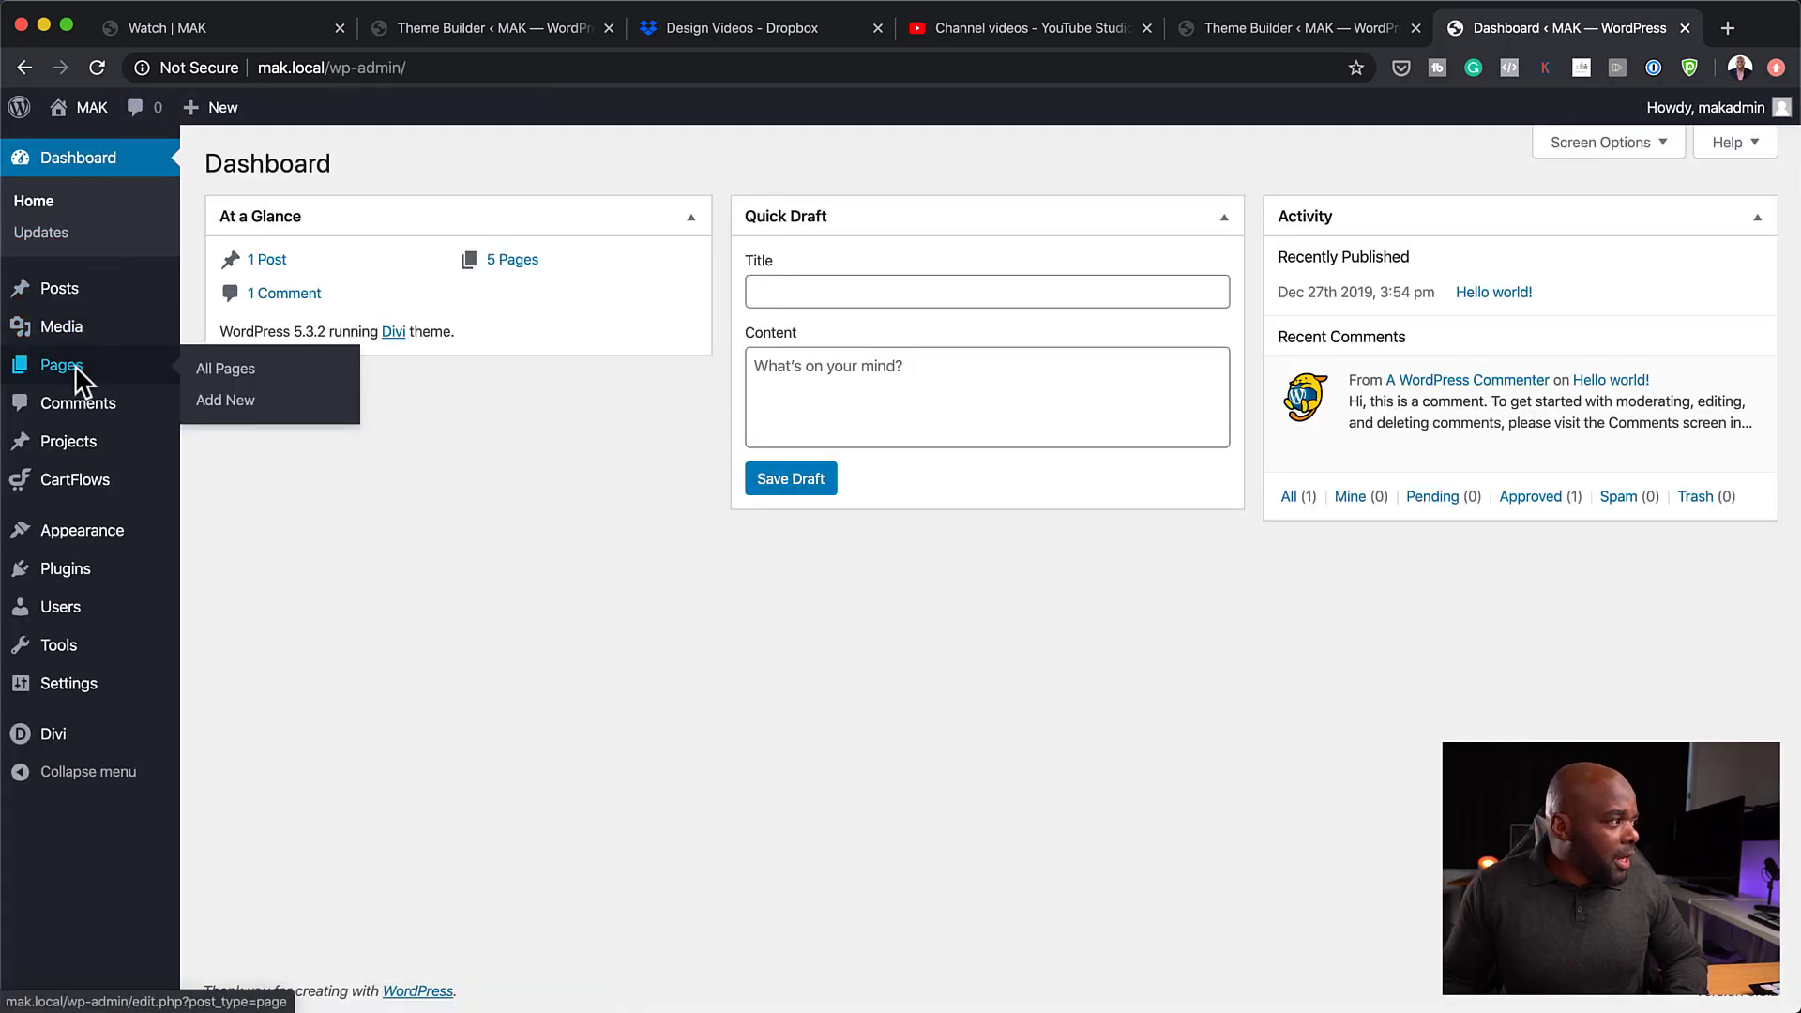
{"action": "left_click", "coordinate": [249, 368]}
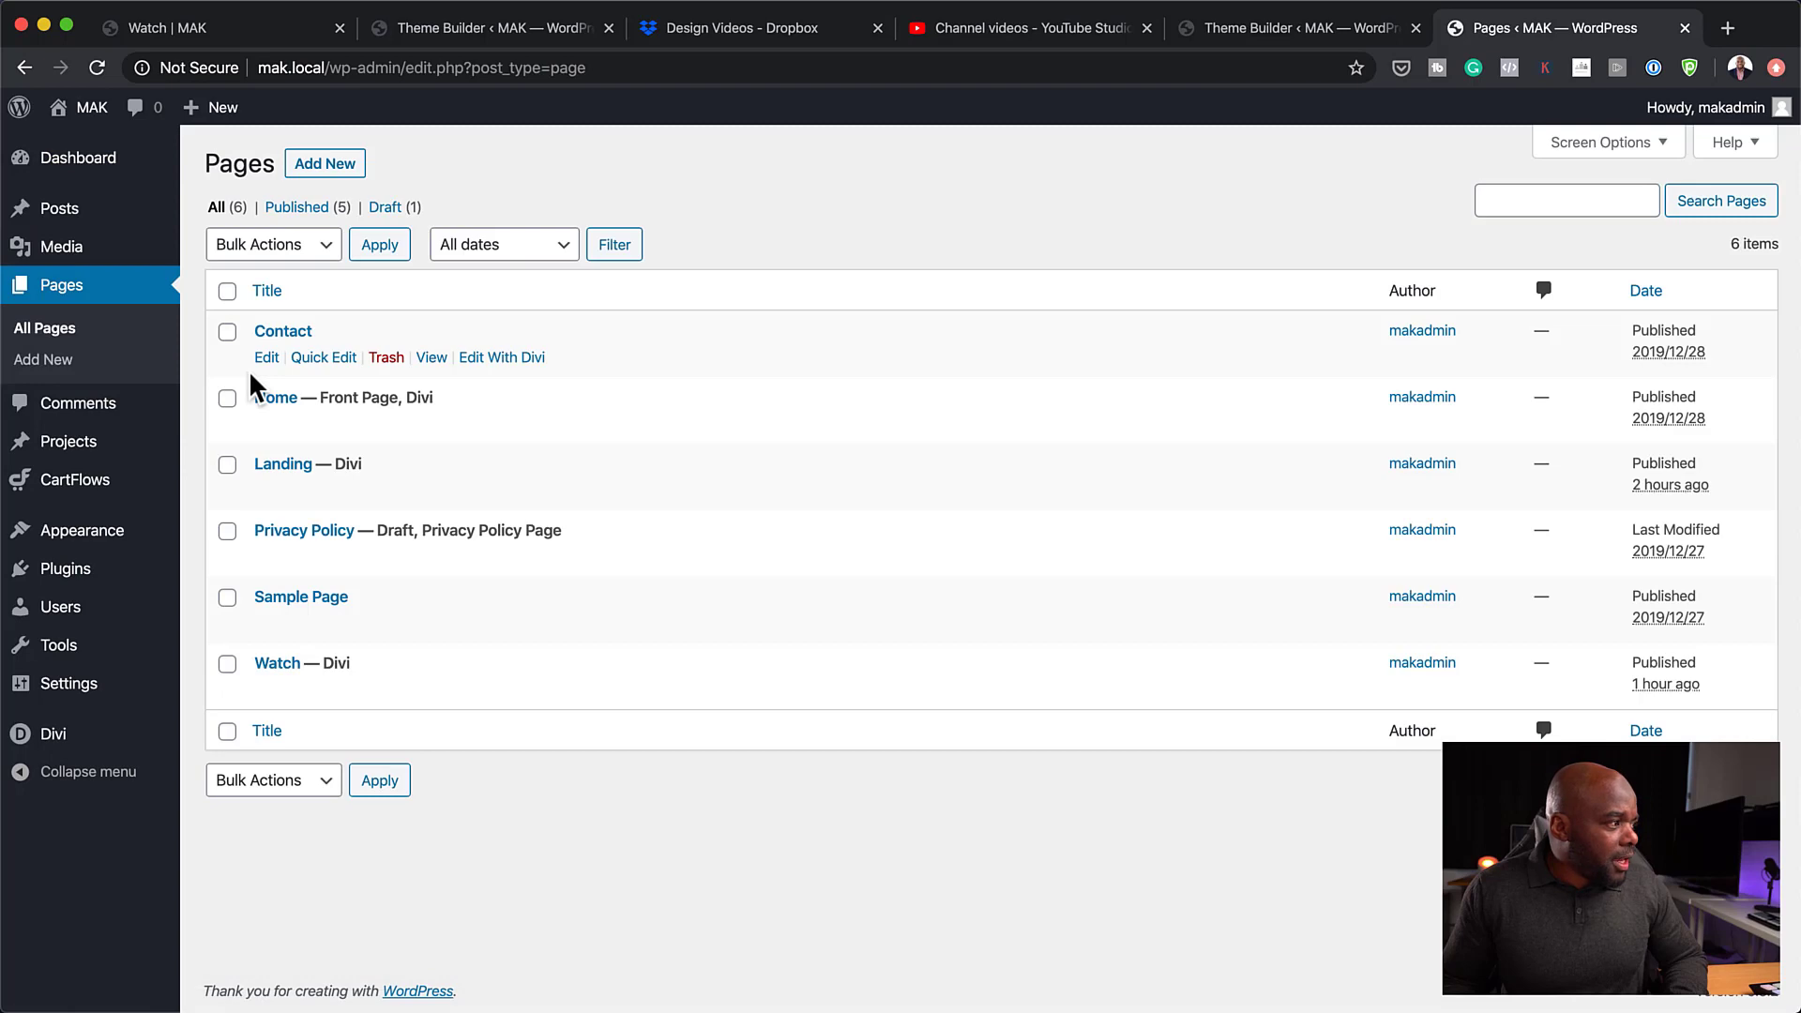
{"action": "left_click", "coordinate": [433, 493]}
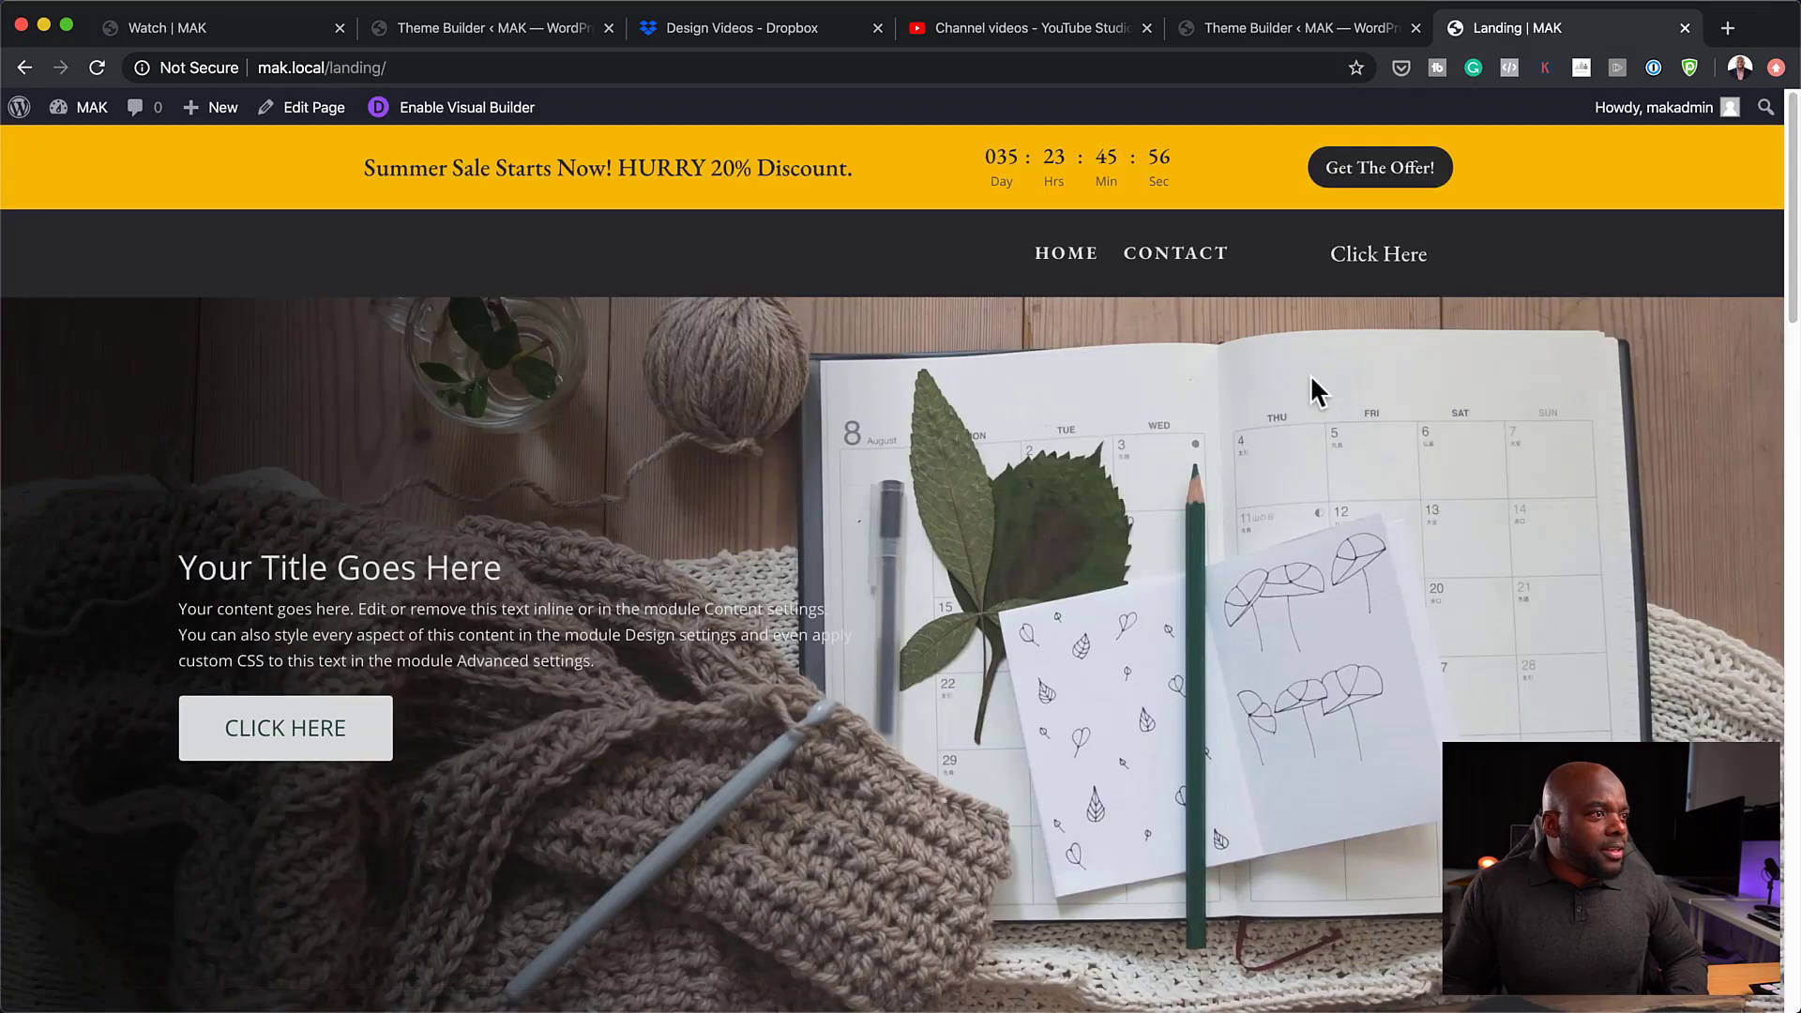
{"action": "scroll", "coordinate": [1120, 597], "scroll_direction": "down", "scroll_amount": 15}
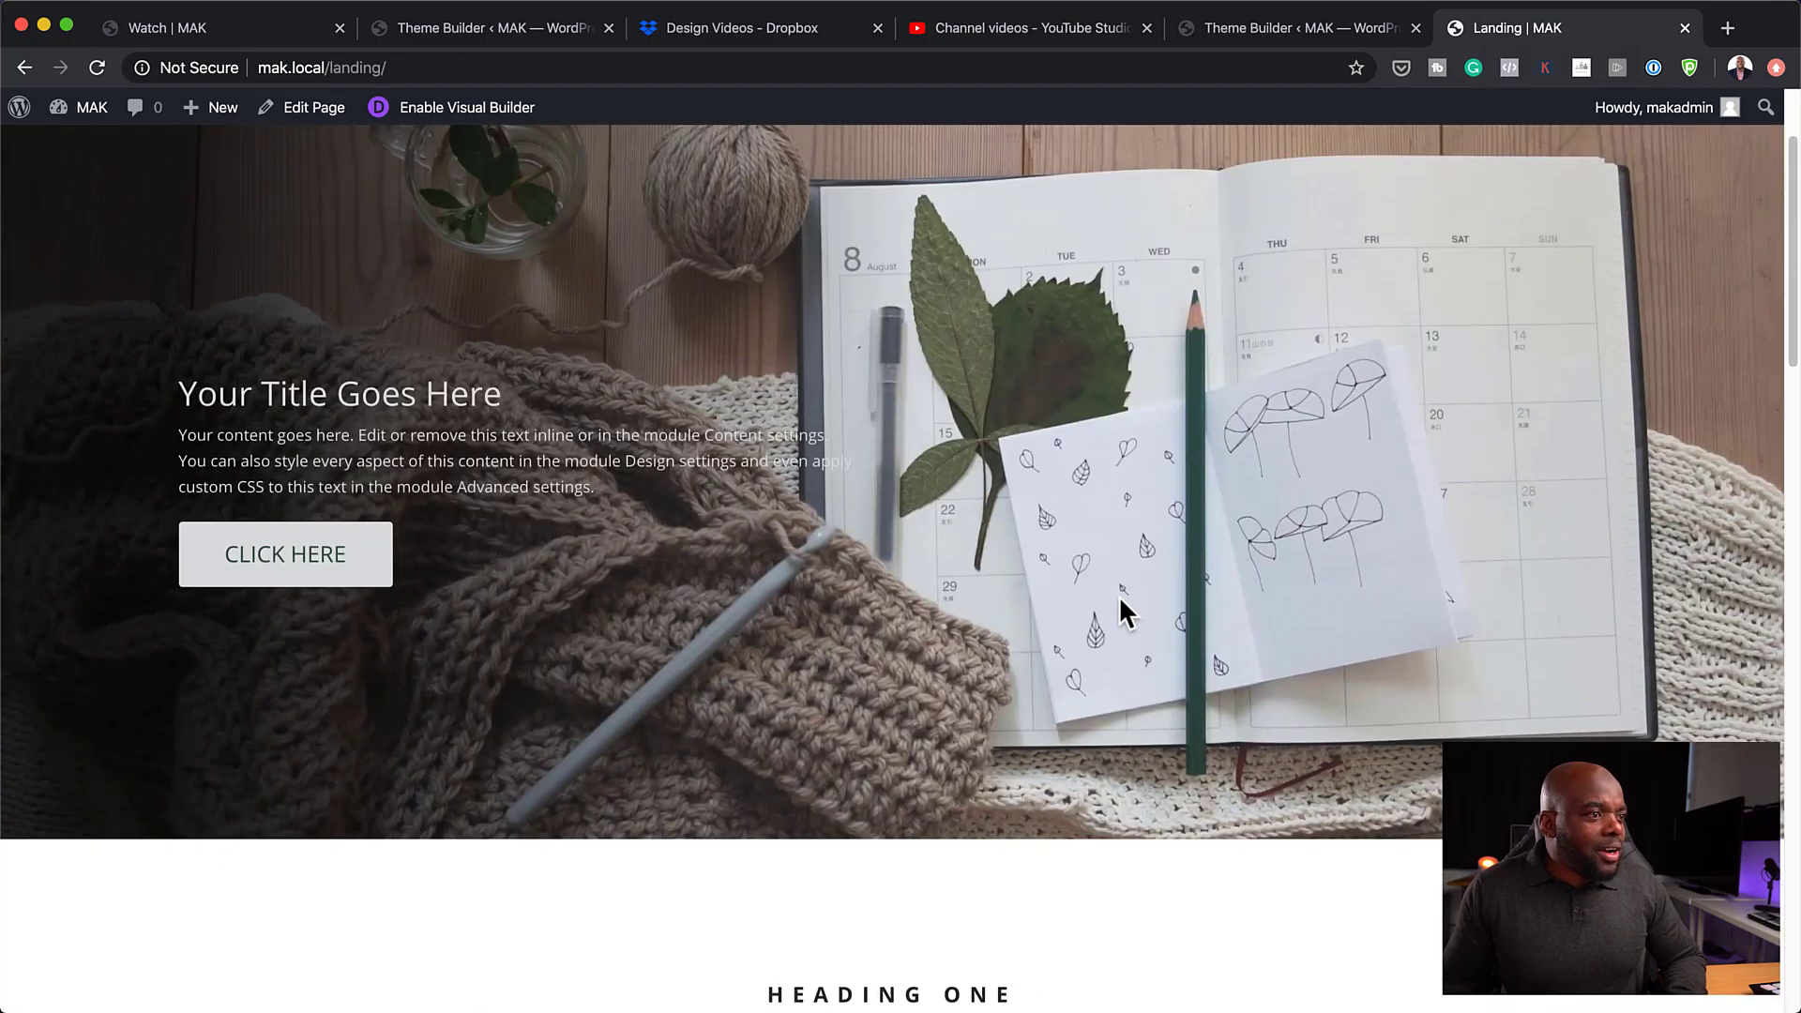
{"action": "scroll", "coordinate": [1122, 599], "scroll_direction": "down", "scroll_amount": 10}
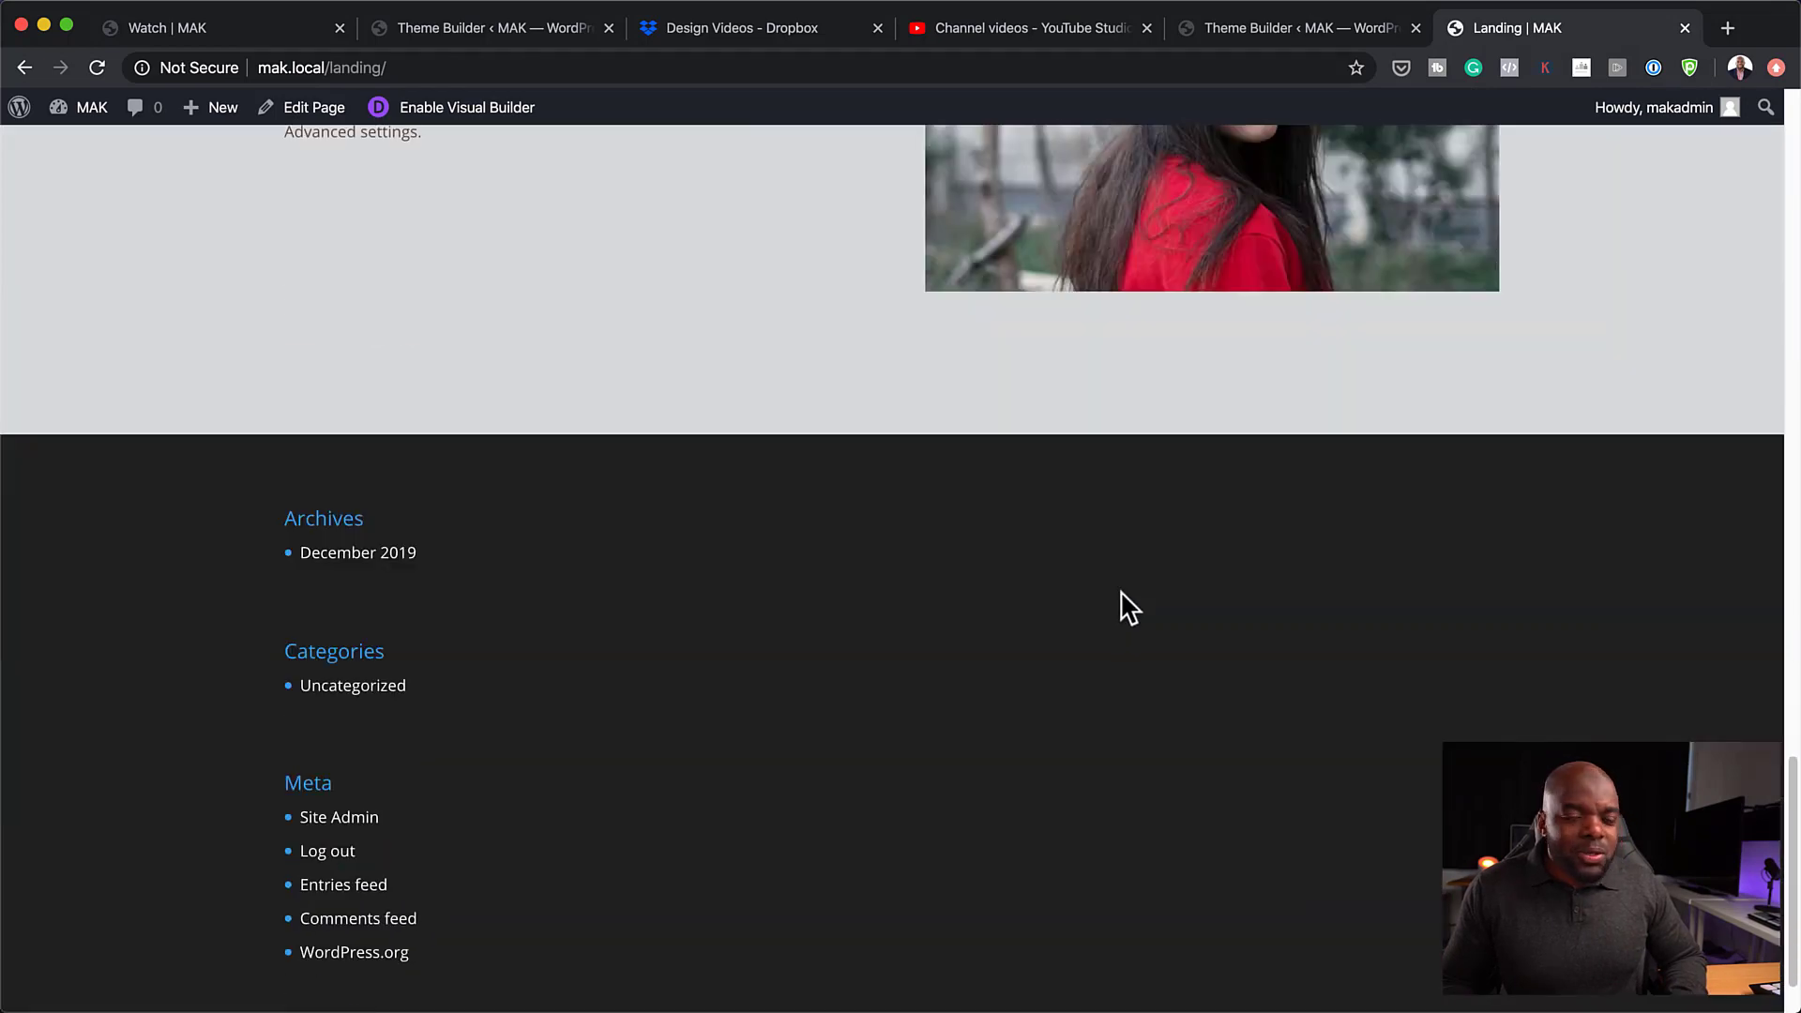
{"action": "scroll", "coordinate": [1181, 574], "scroll_direction": "up", "scroll_amount": 20}
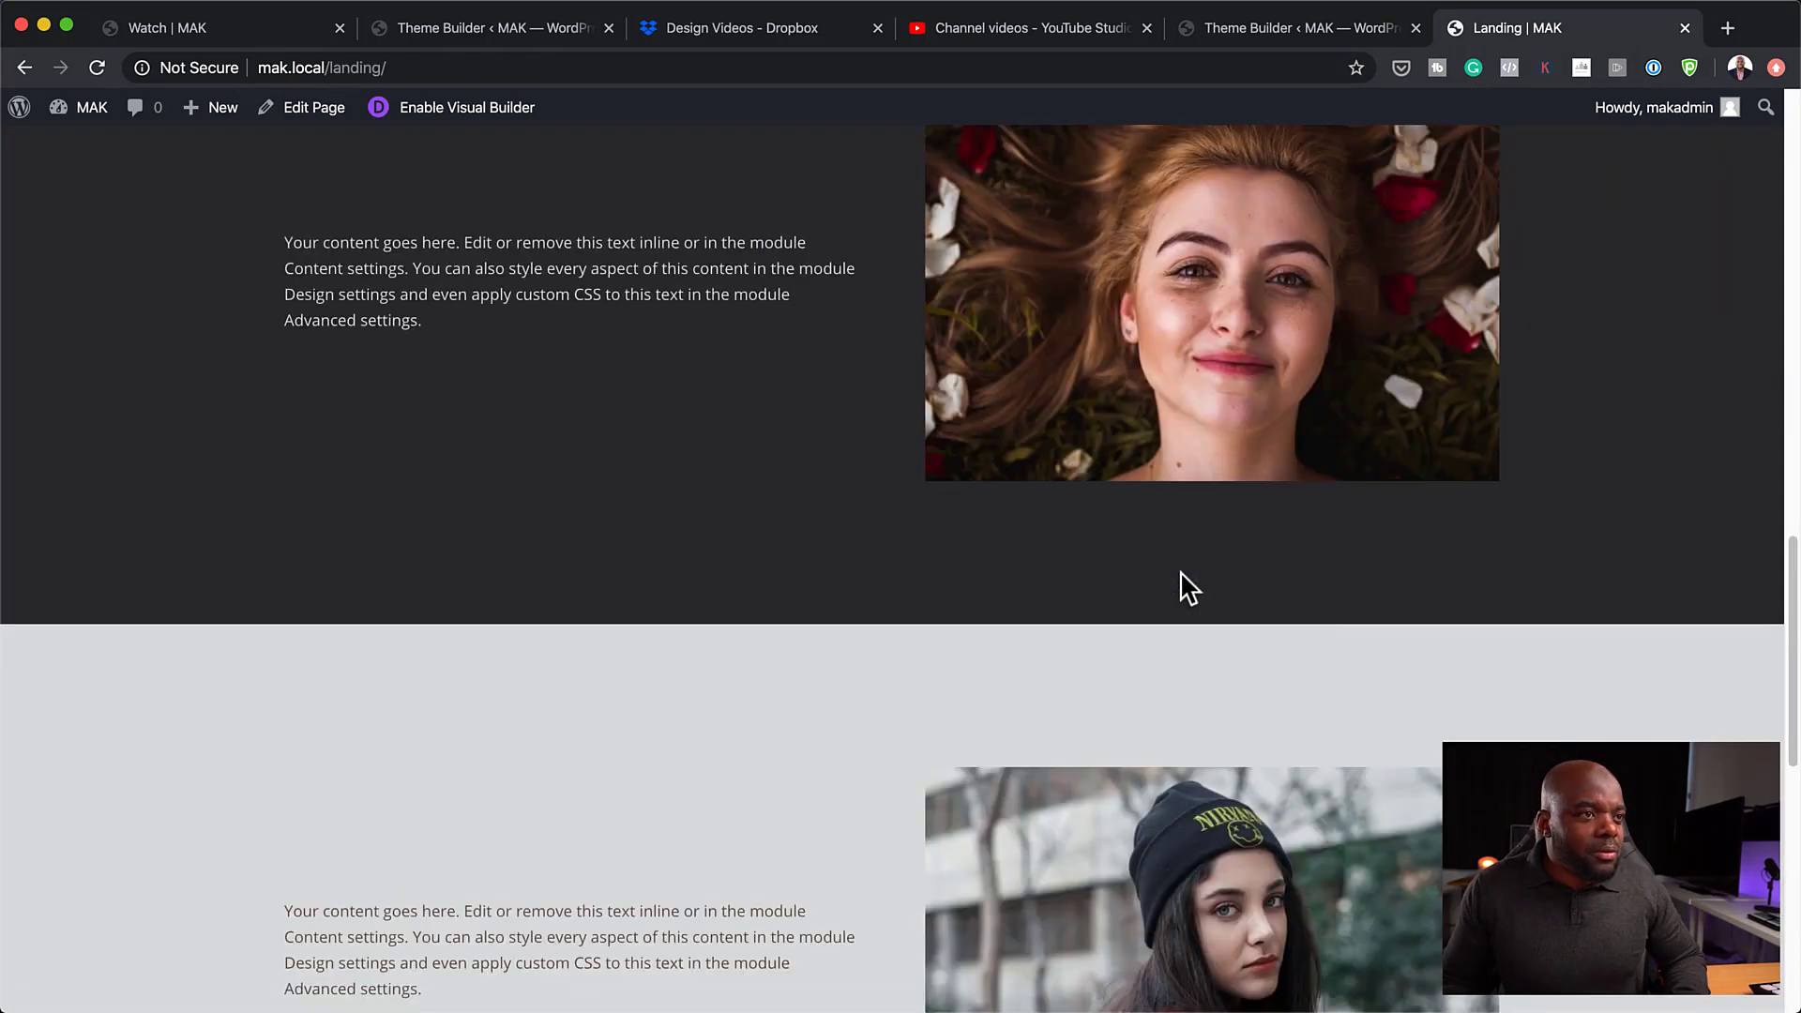
{"action": "scroll", "coordinate": [1182, 577], "scroll_direction": "up", "scroll_amount": 3}
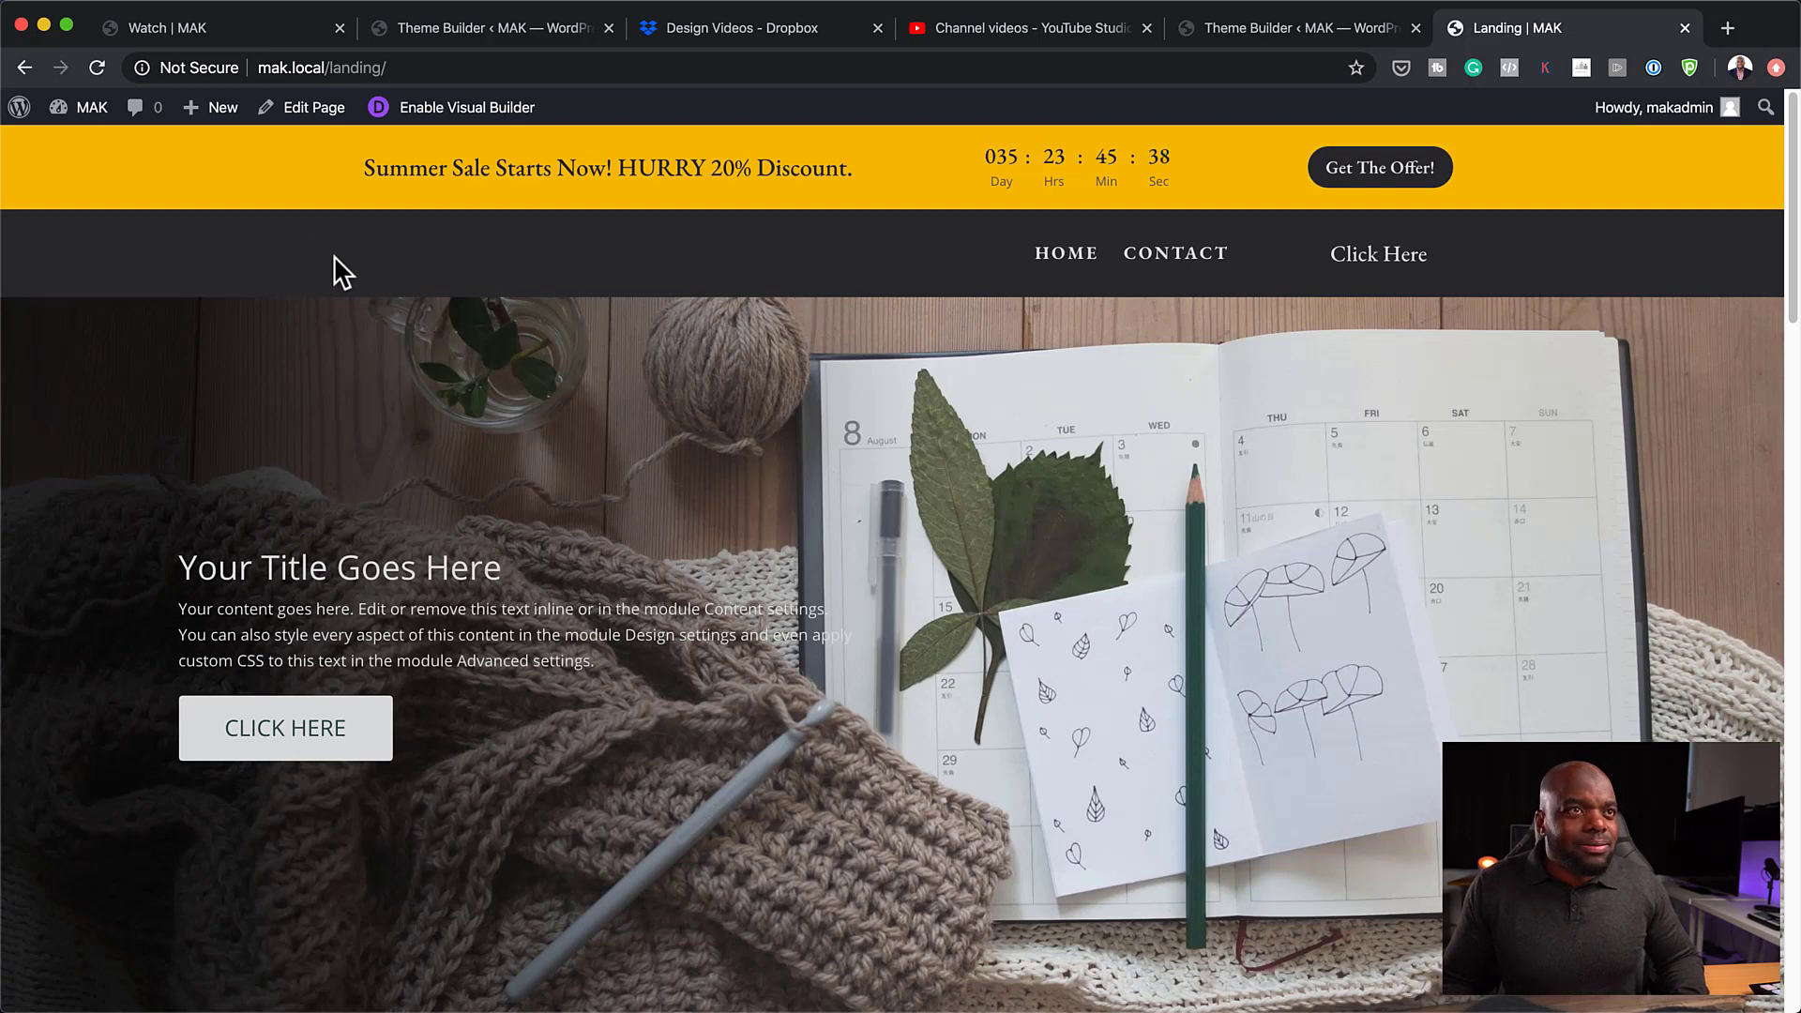
- Return to the Theme Builder, reopen the Global Header for editing and delete the "Click Here" button from the dark menu section
{"action": "left_click", "coordinate": [1278, 40]}
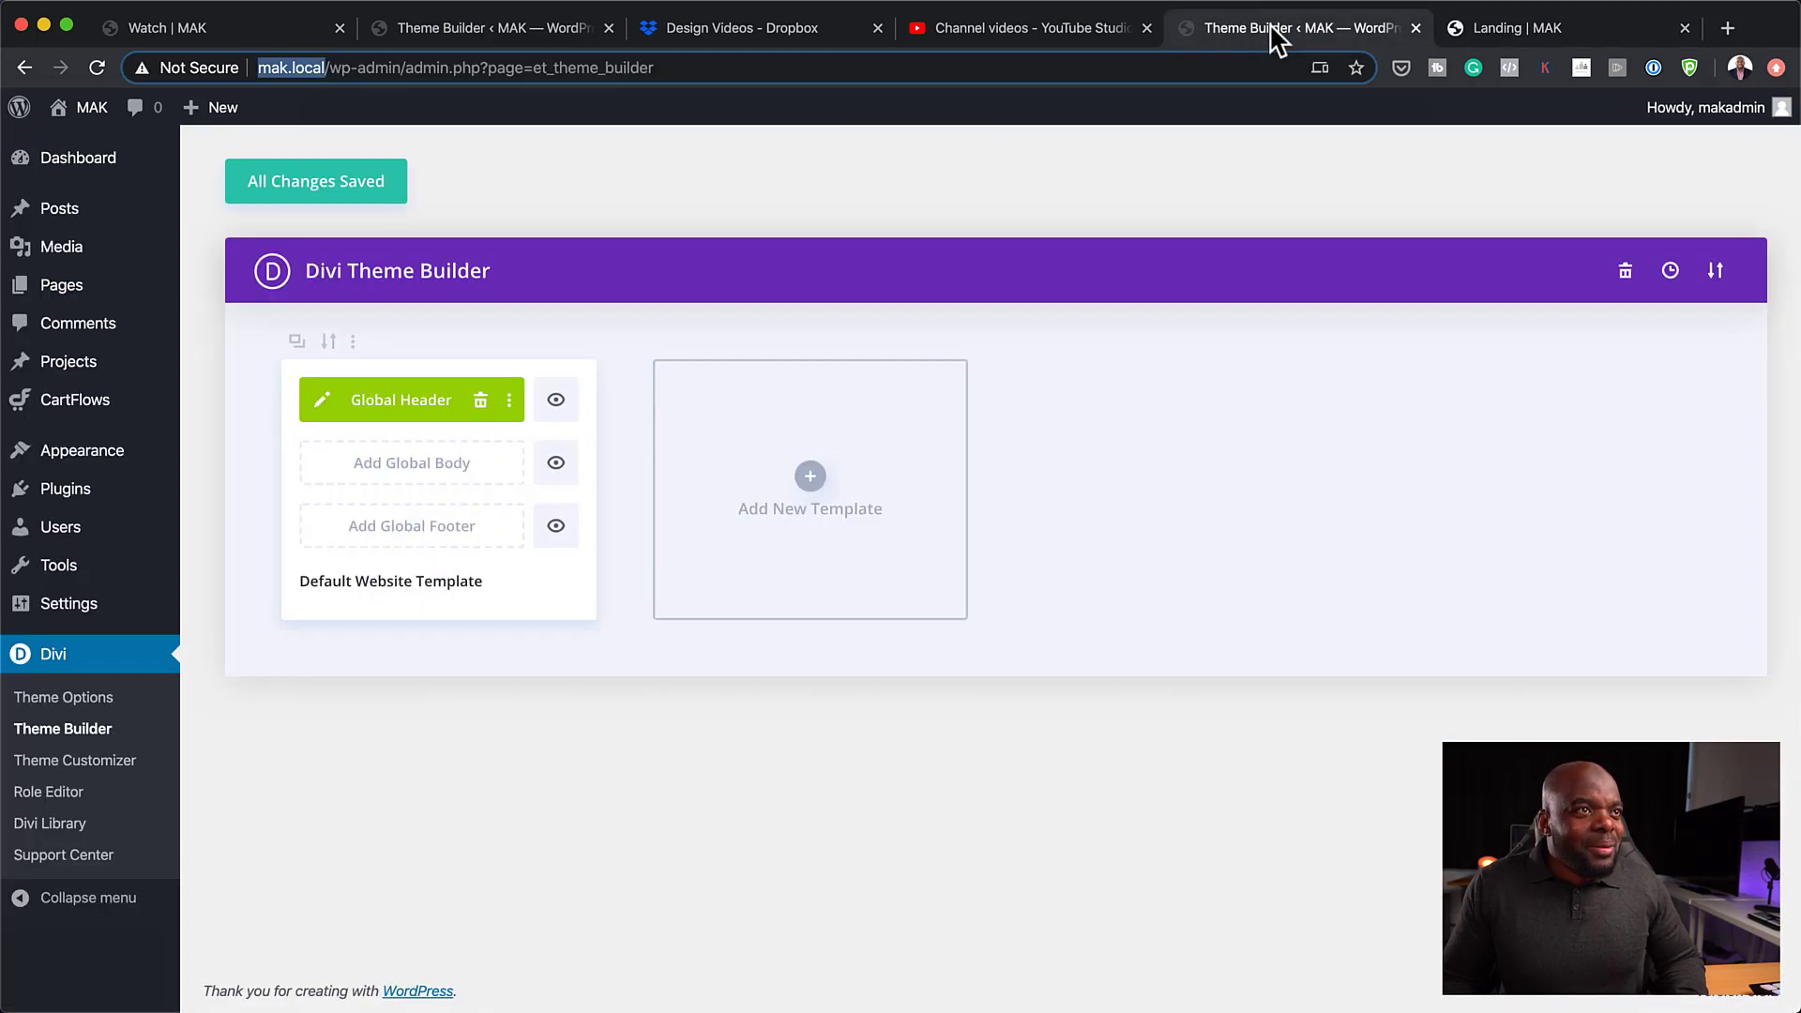
{"action": "left_click", "coordinate": [324, 404]}
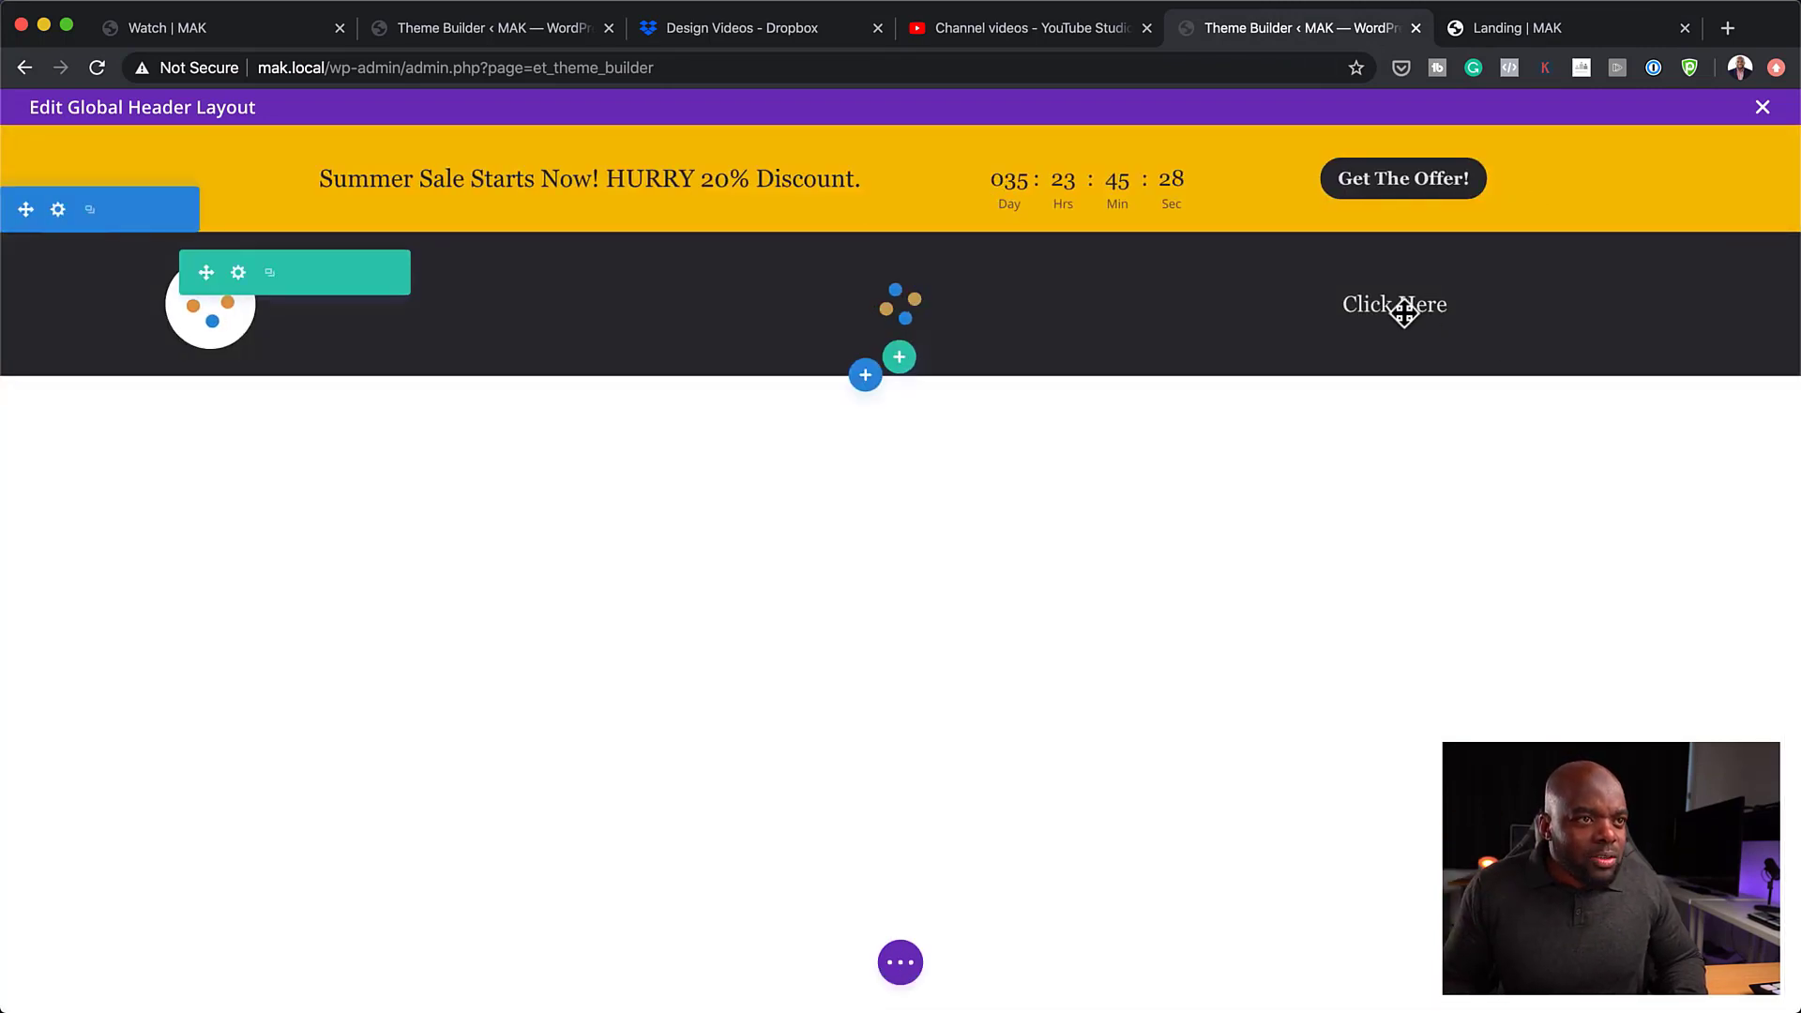
{"action": "left_click", "coordinate": [1431, 272]}
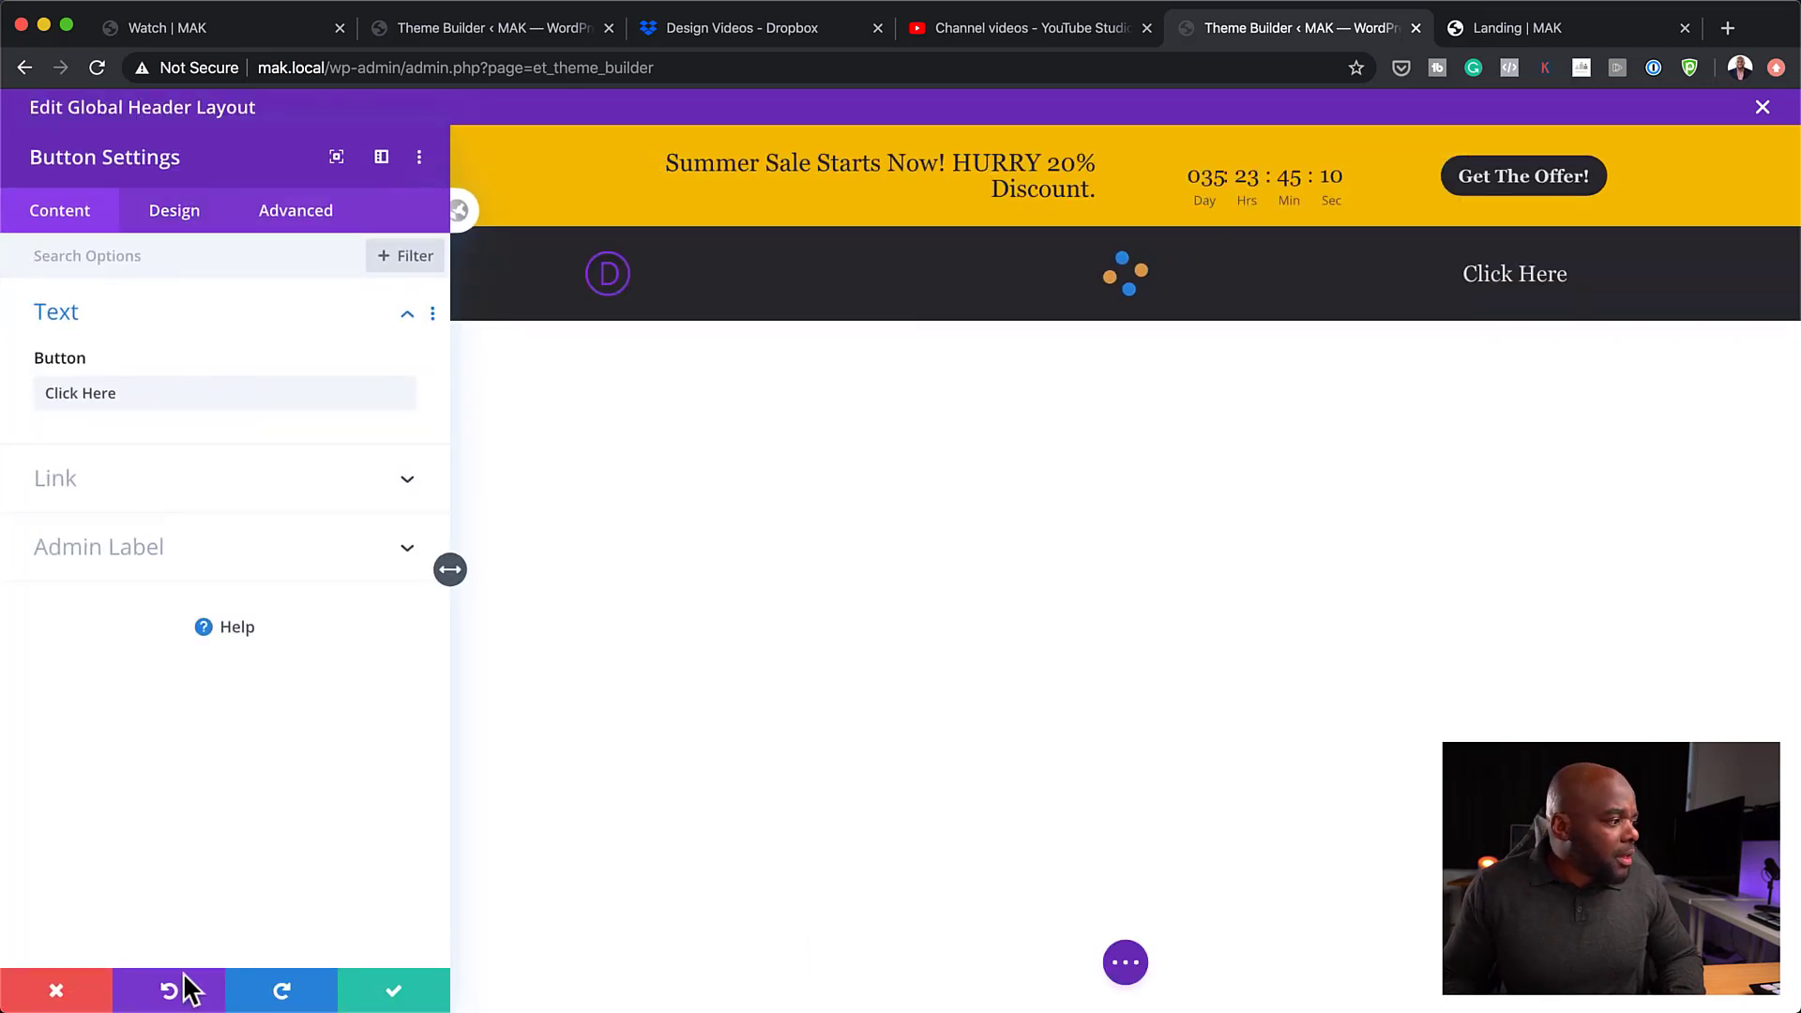
{"action": "left_click", "coordinate": [58, 991]}
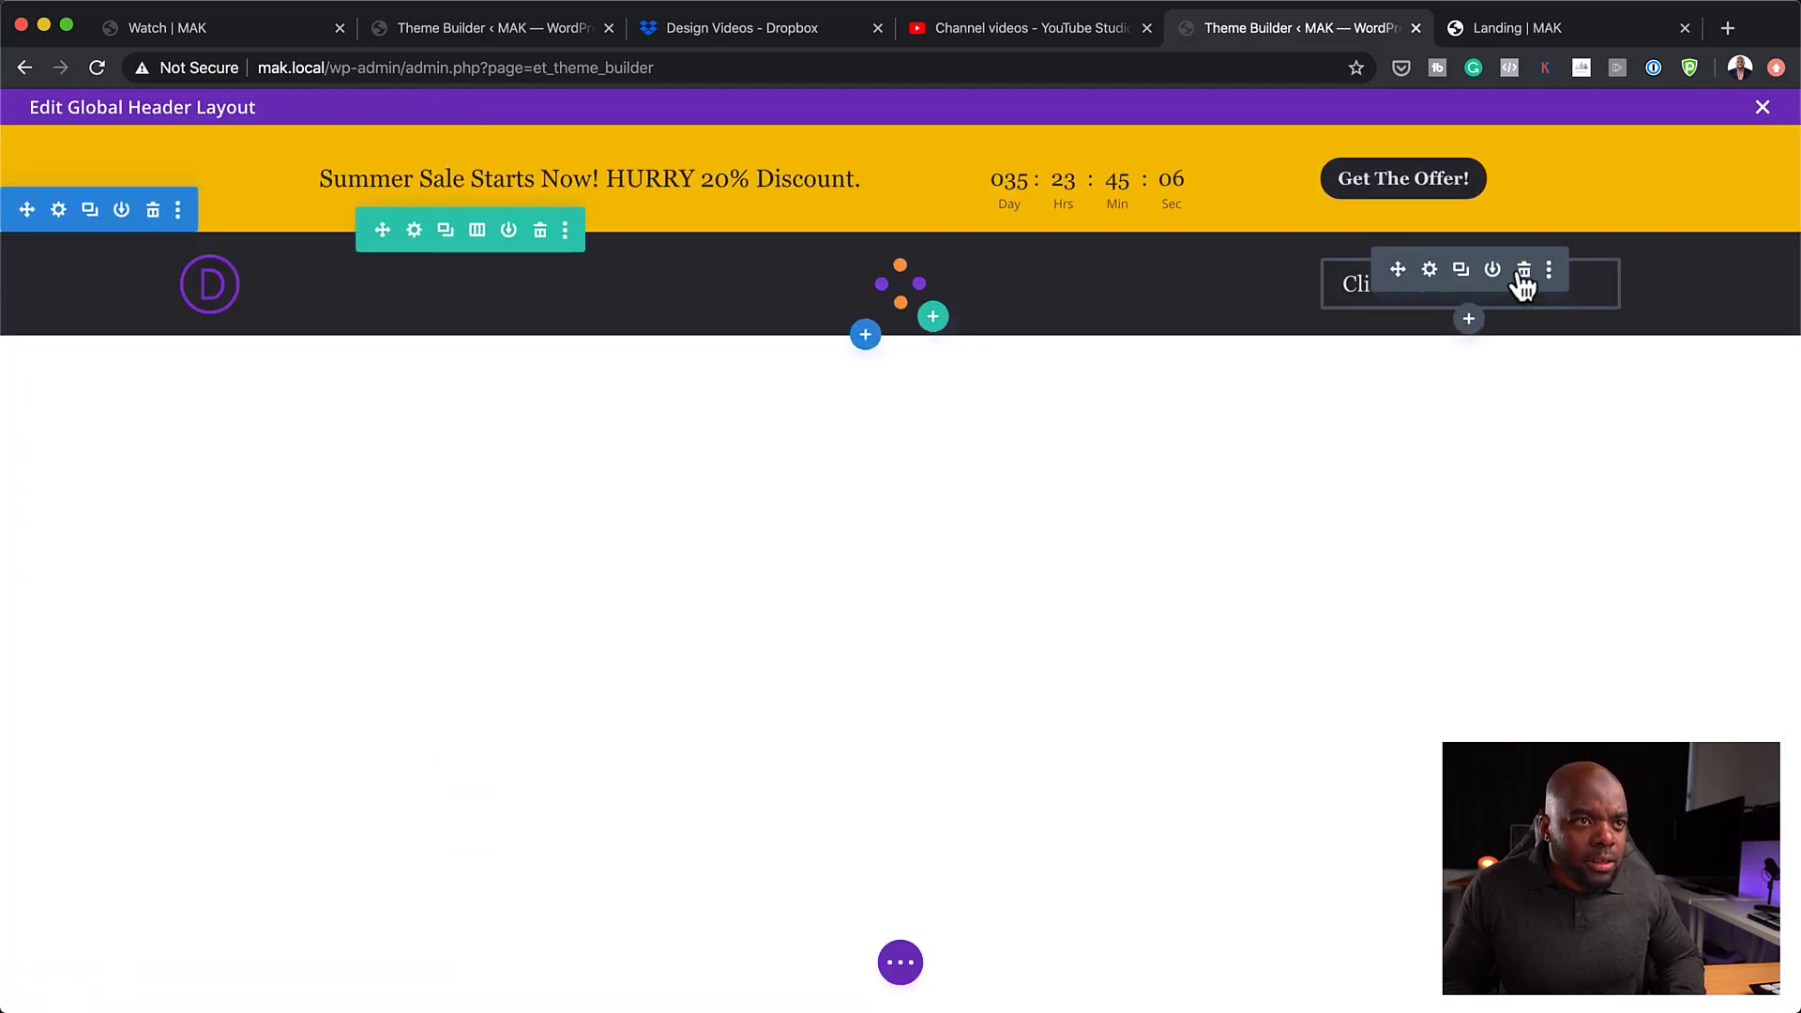
{"action": "left_click", "coordinate": [1524, 269]}
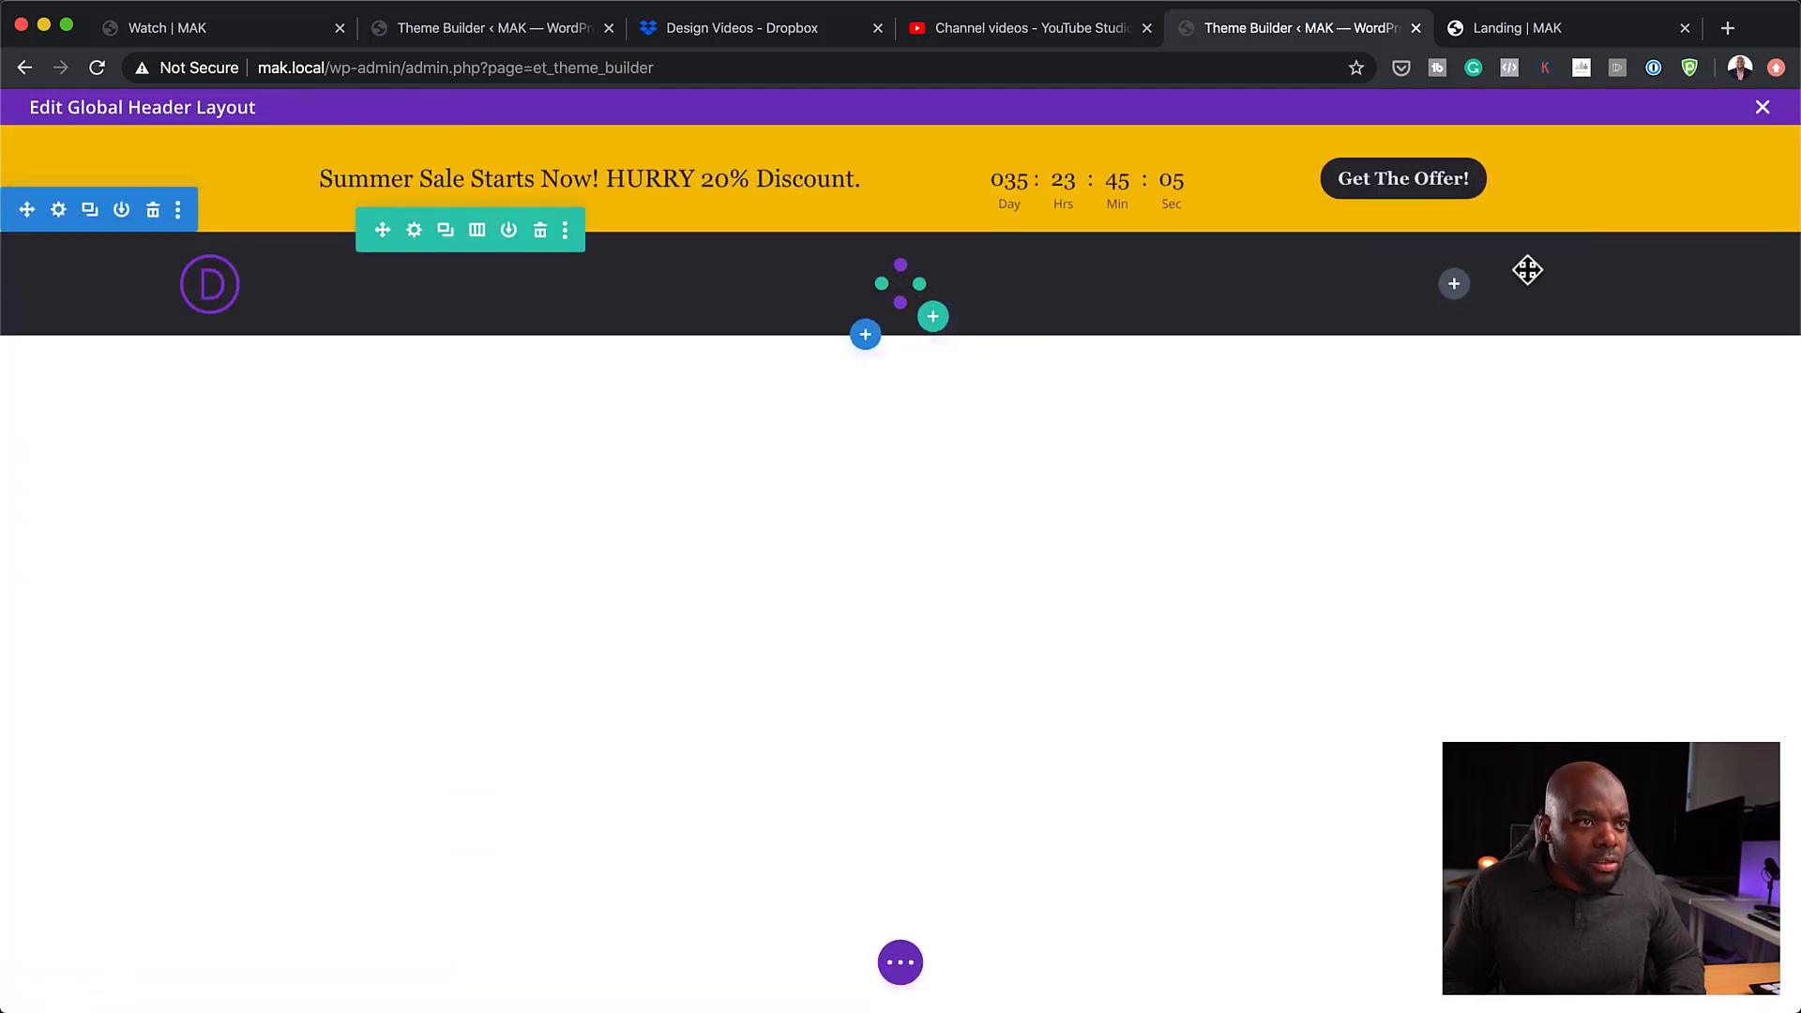
- Insert a Social Media Follow module in the empty column of the dark section and duplicate its twitter entry
{"action": "left_click", "coordinate": [1456, 284]}
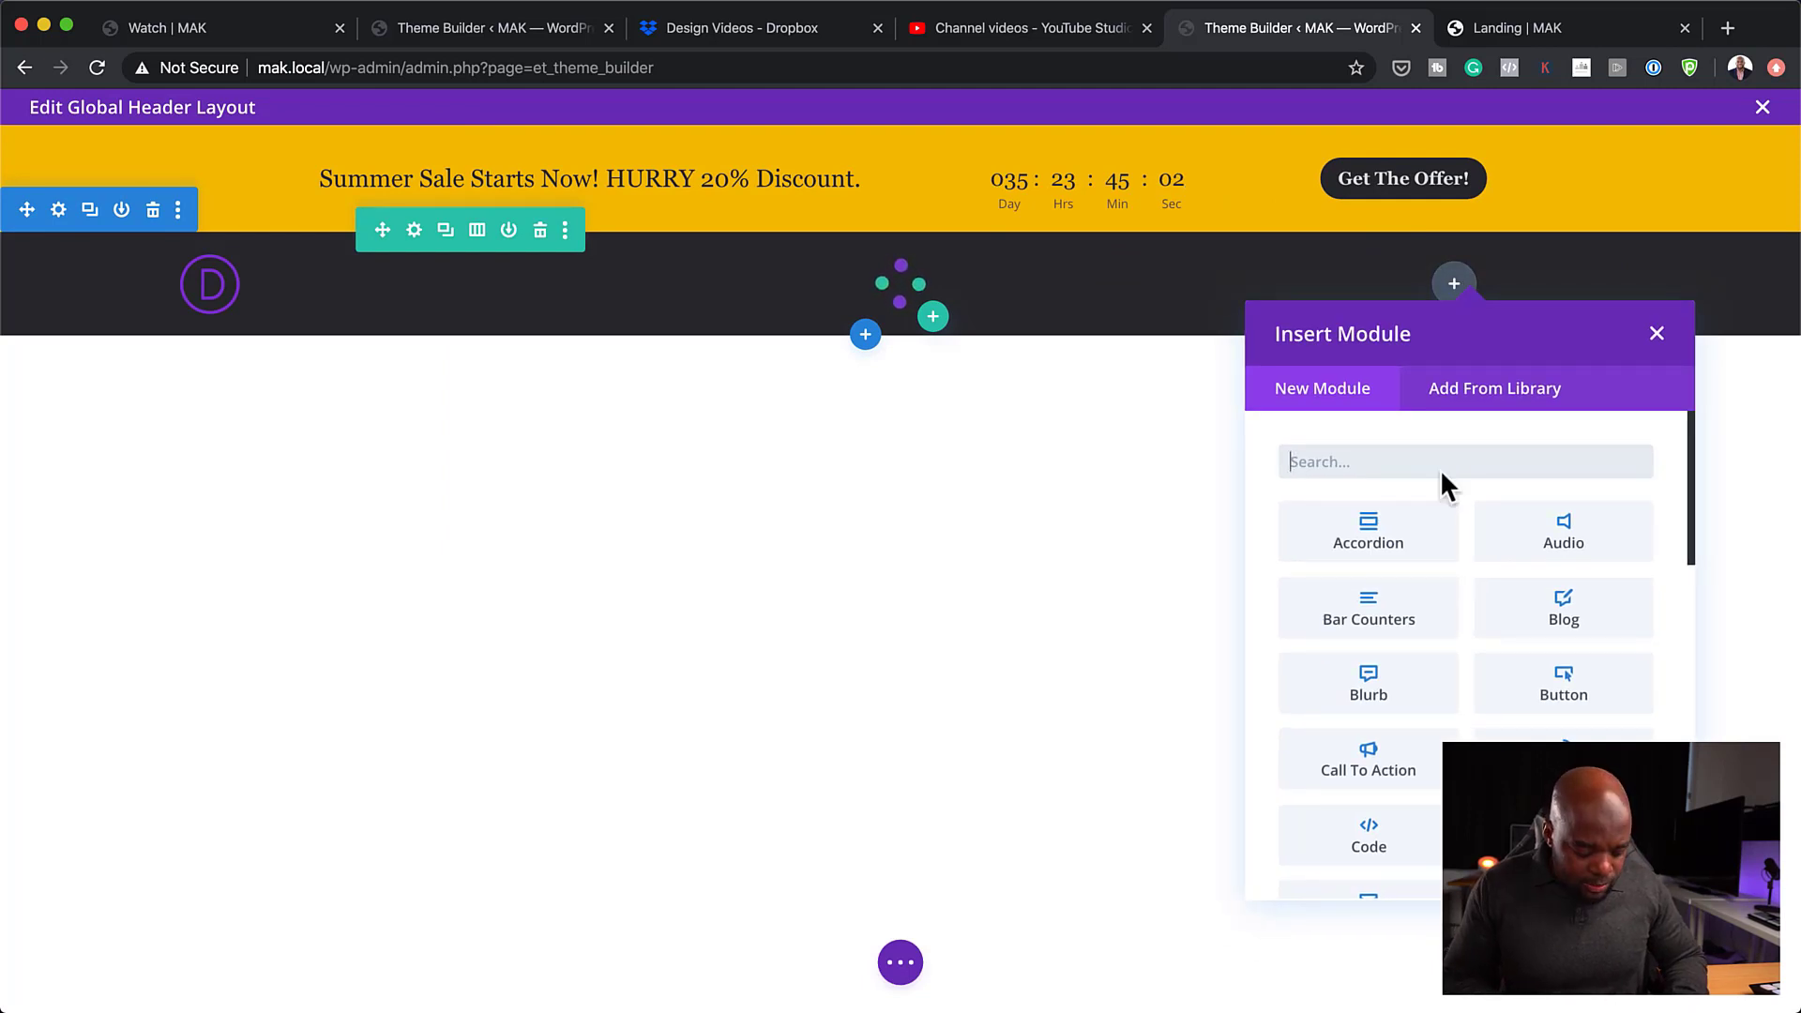
{"action": "type", "text": "so"}
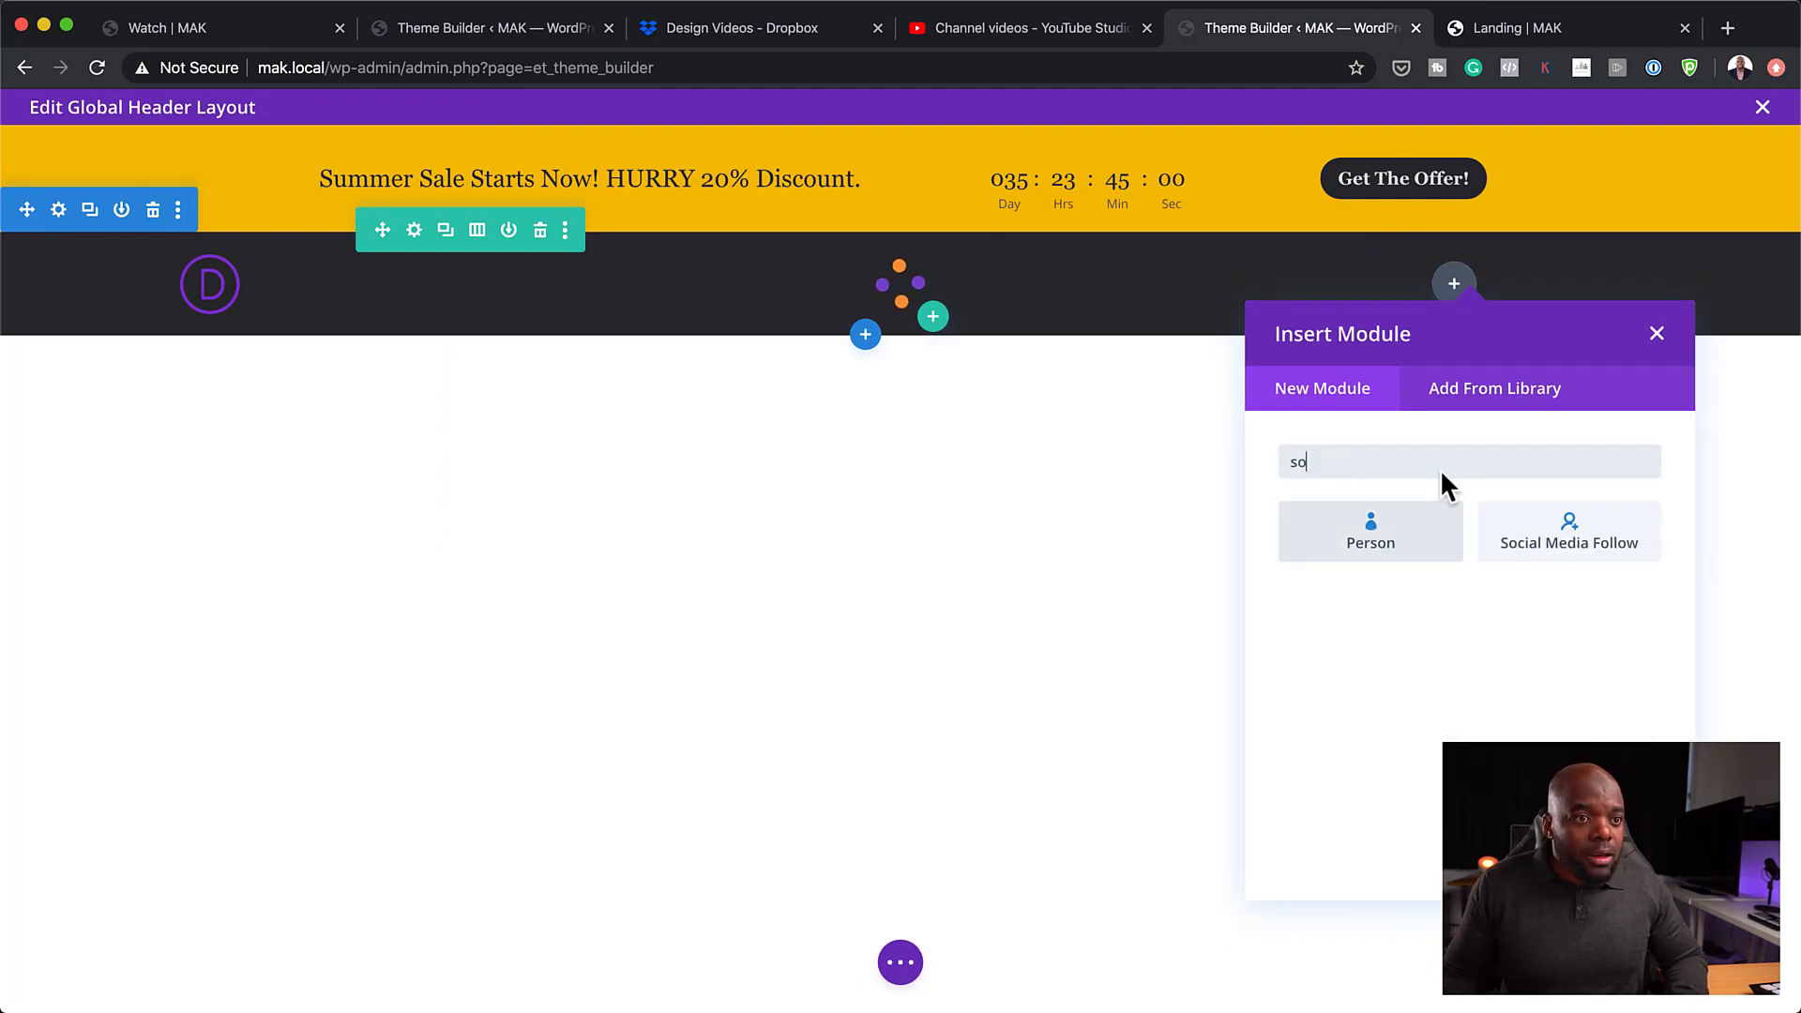
{"action": "left_click", "coordinate": [1648, 549]}
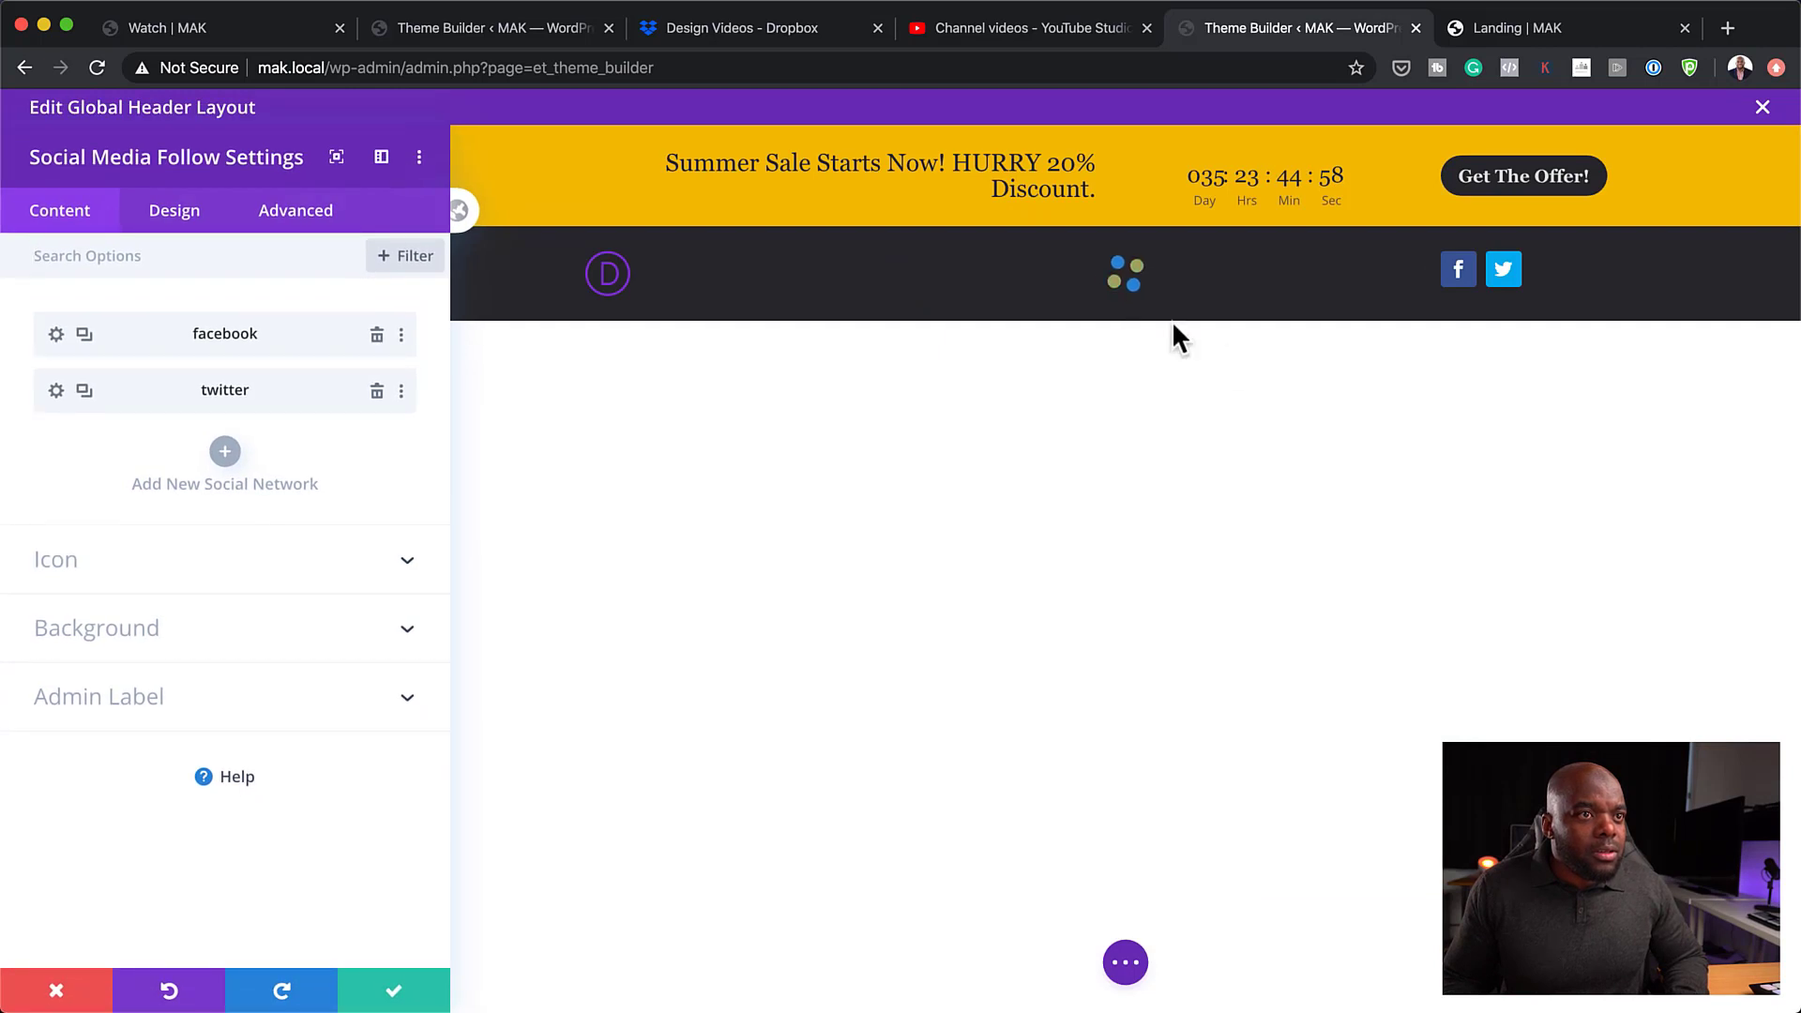
{"action": "left_click", "coordinate": [84, 390]}
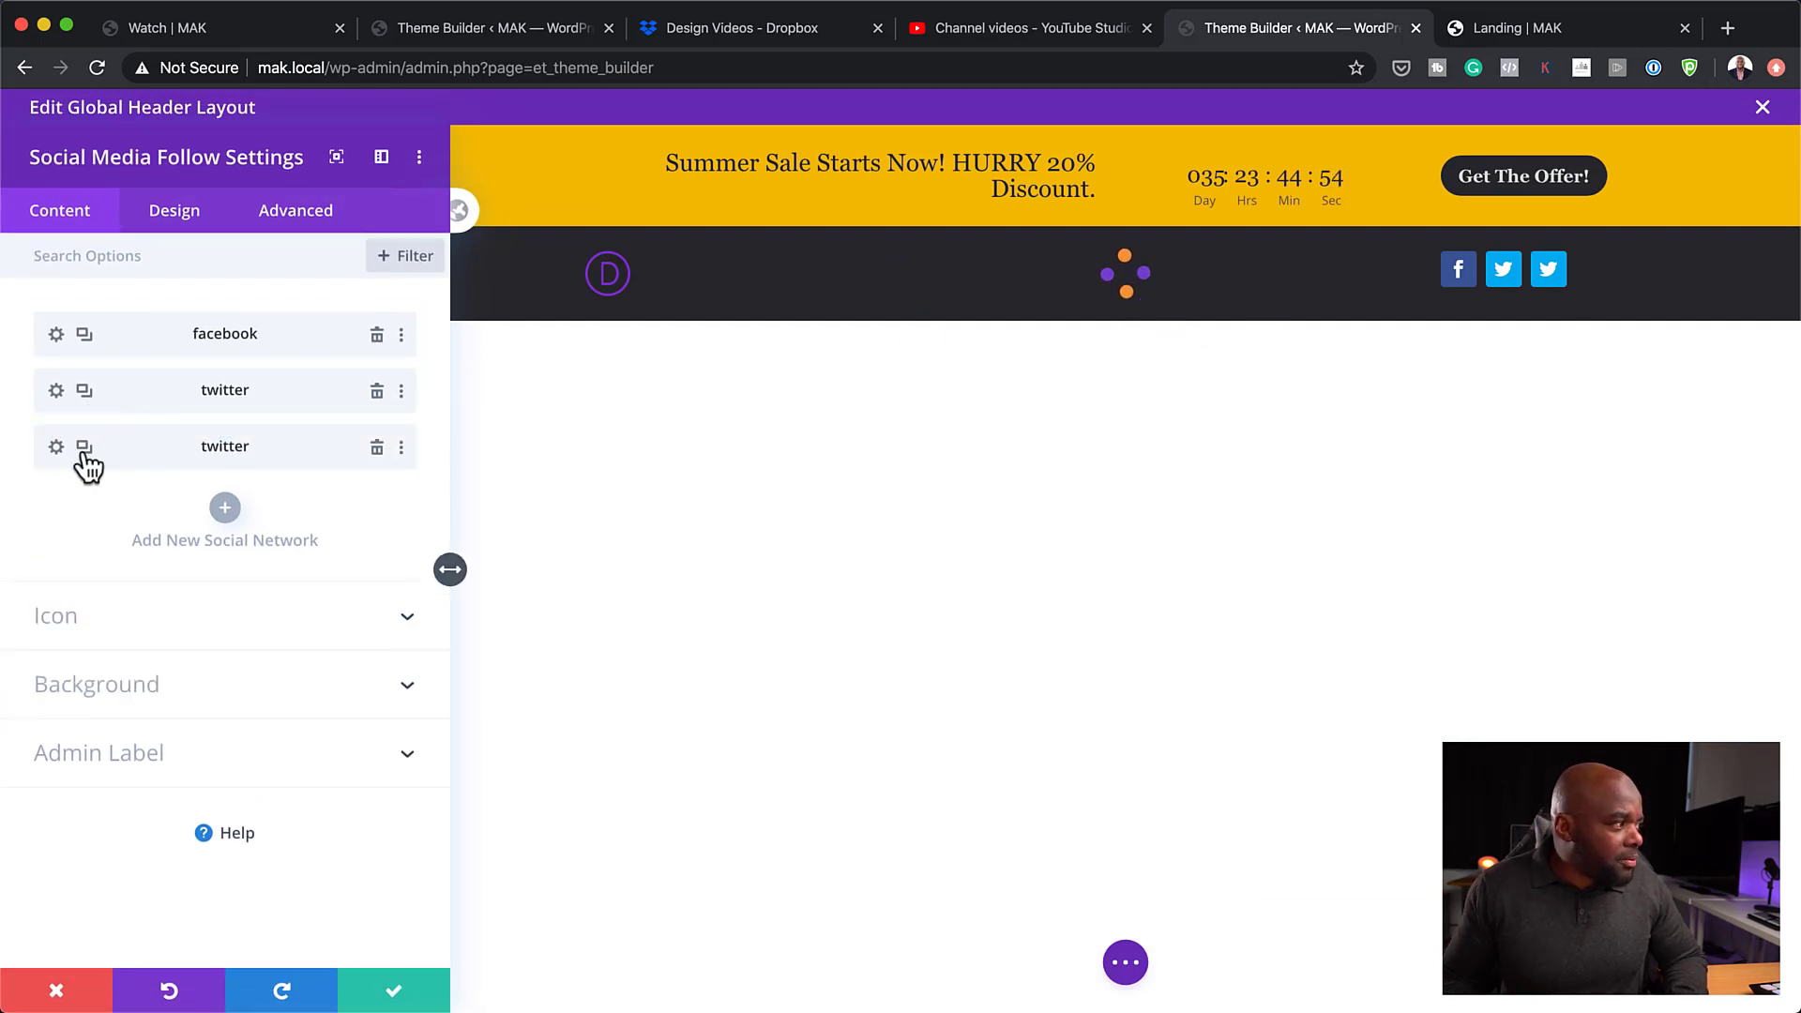
- Change the duplicated twitter entry's social network to Instagram and save the Social Media Follow module
{"action": "left_click", "coordinate": [56, 447]}
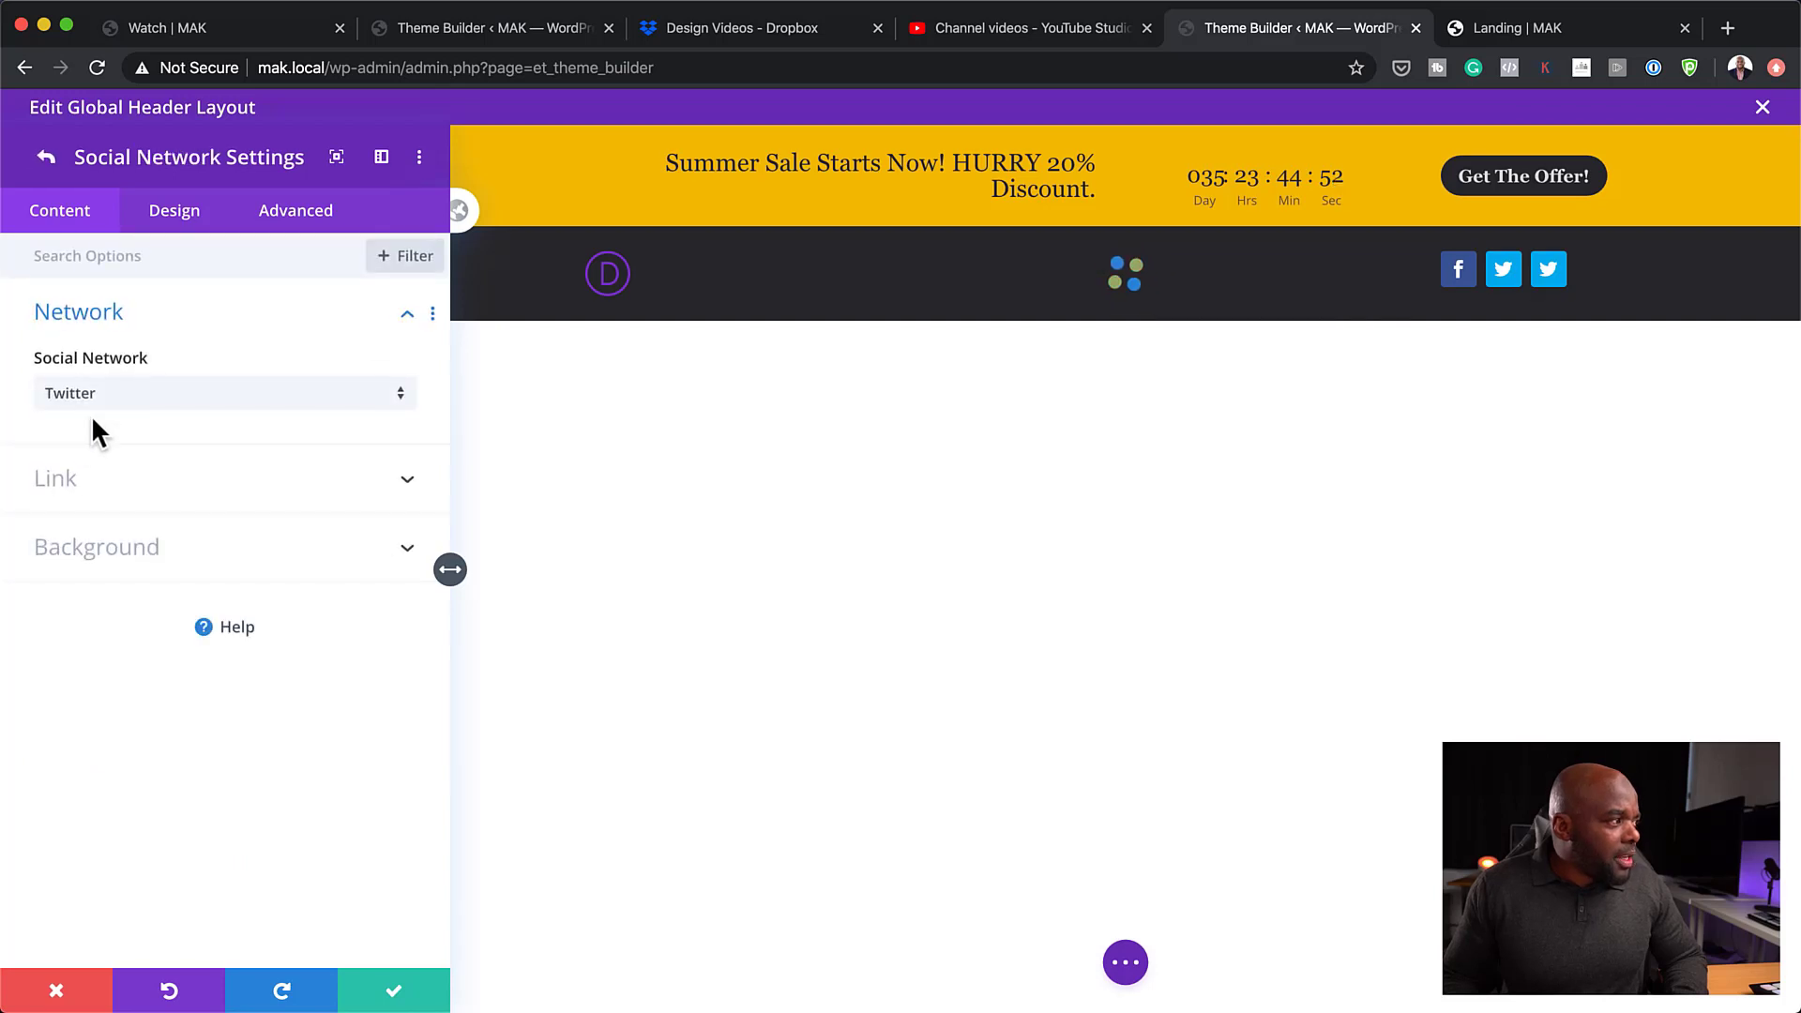
{"action": "left_click", "coordinate": [103, 394]}
{"action": "left_click", "coordinate": [112, 525]}
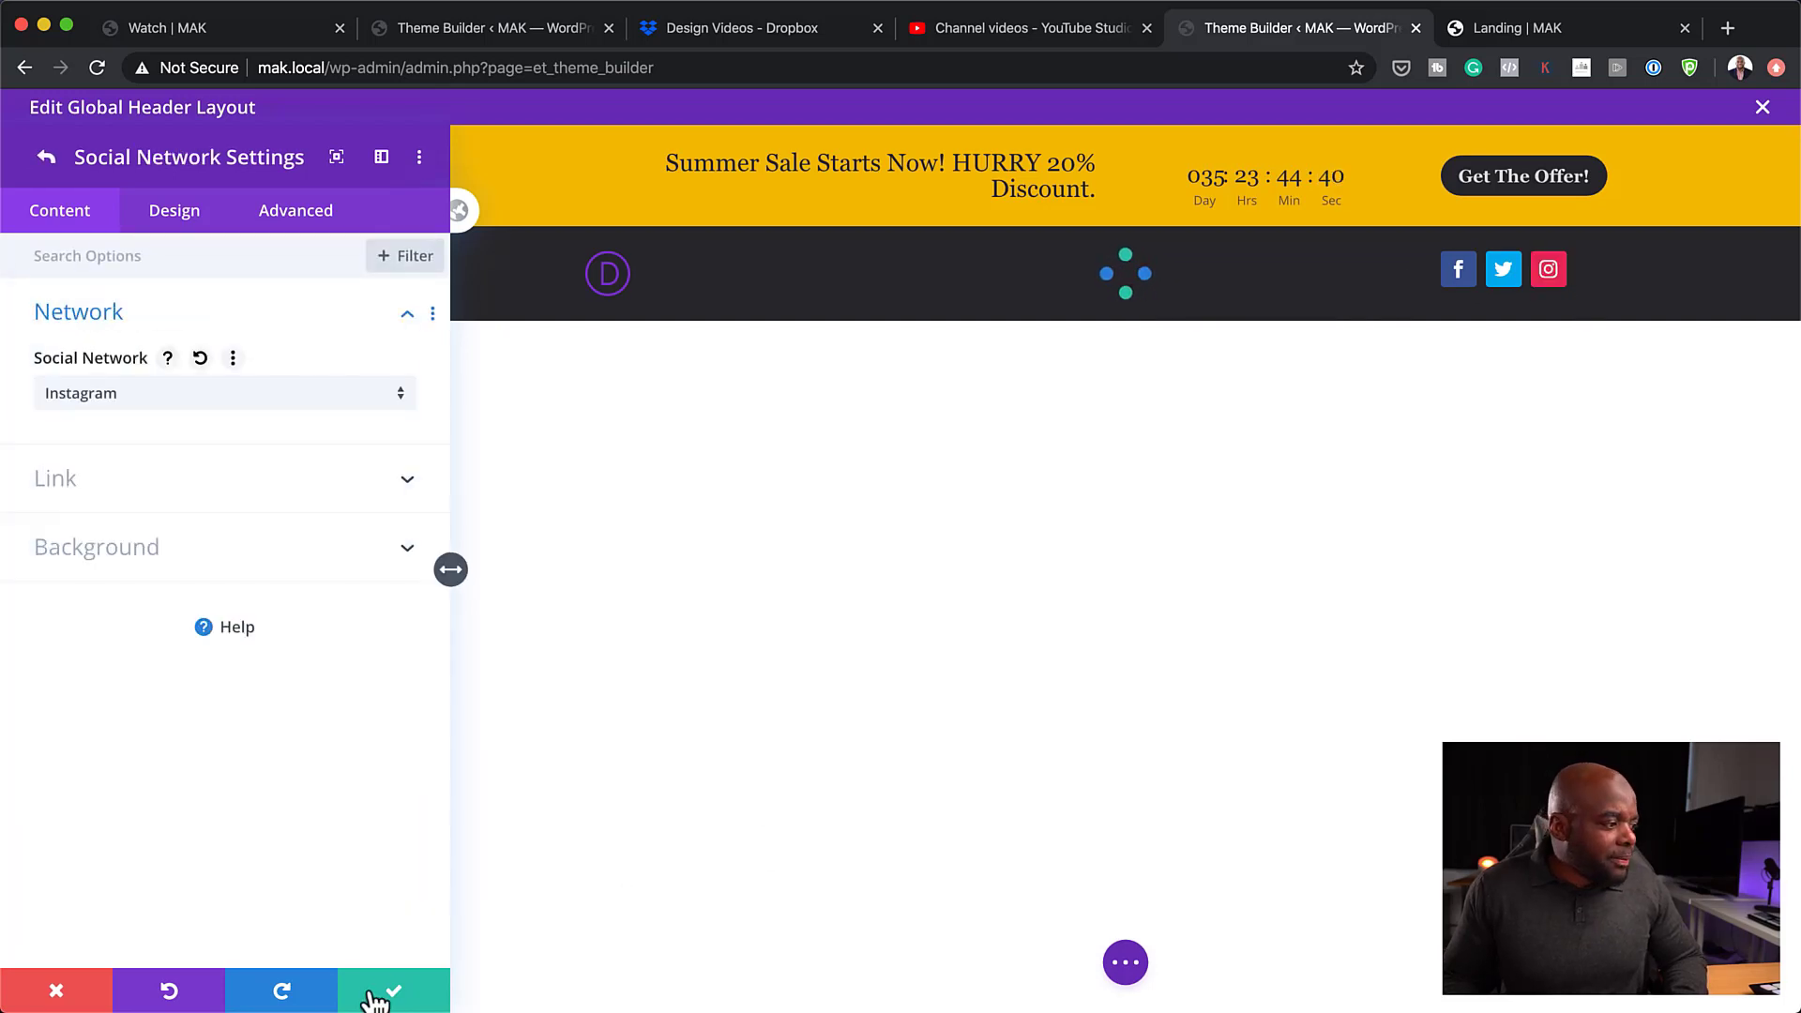
{"action": "left_click", "coordinate": [379, 996]}
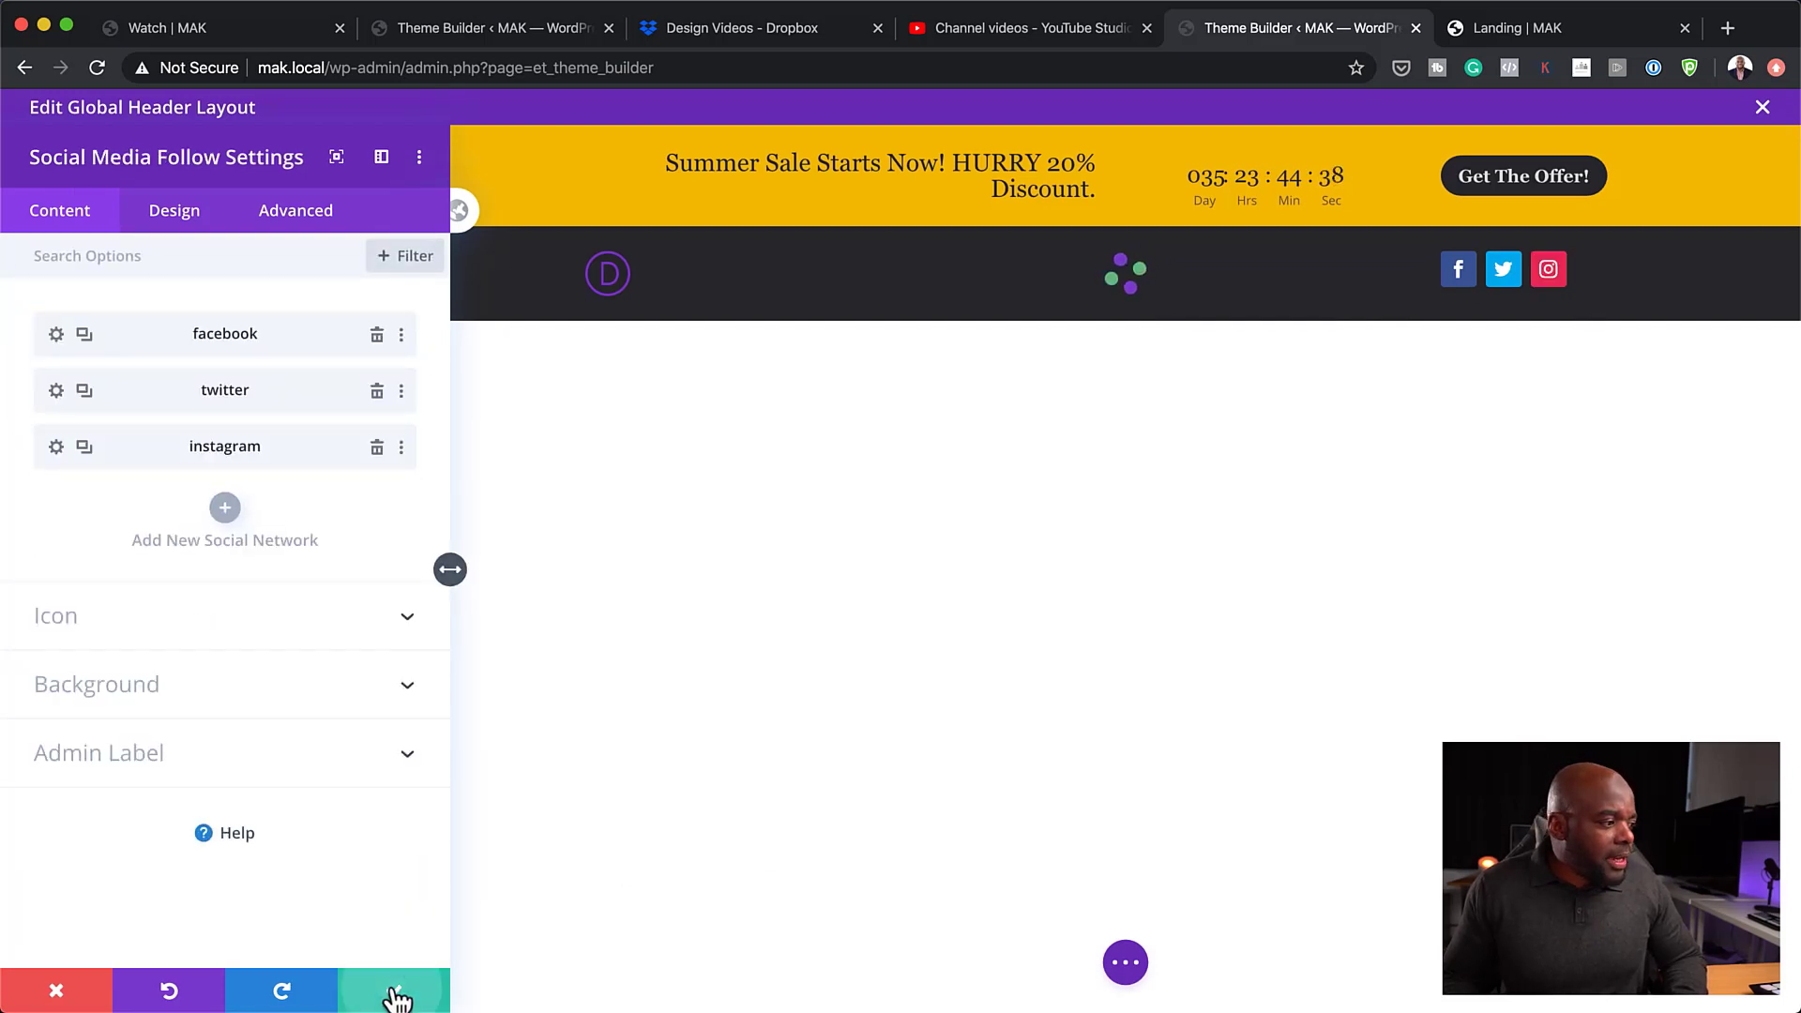
{"action": "left_click", "coordinate": [398, 996]}
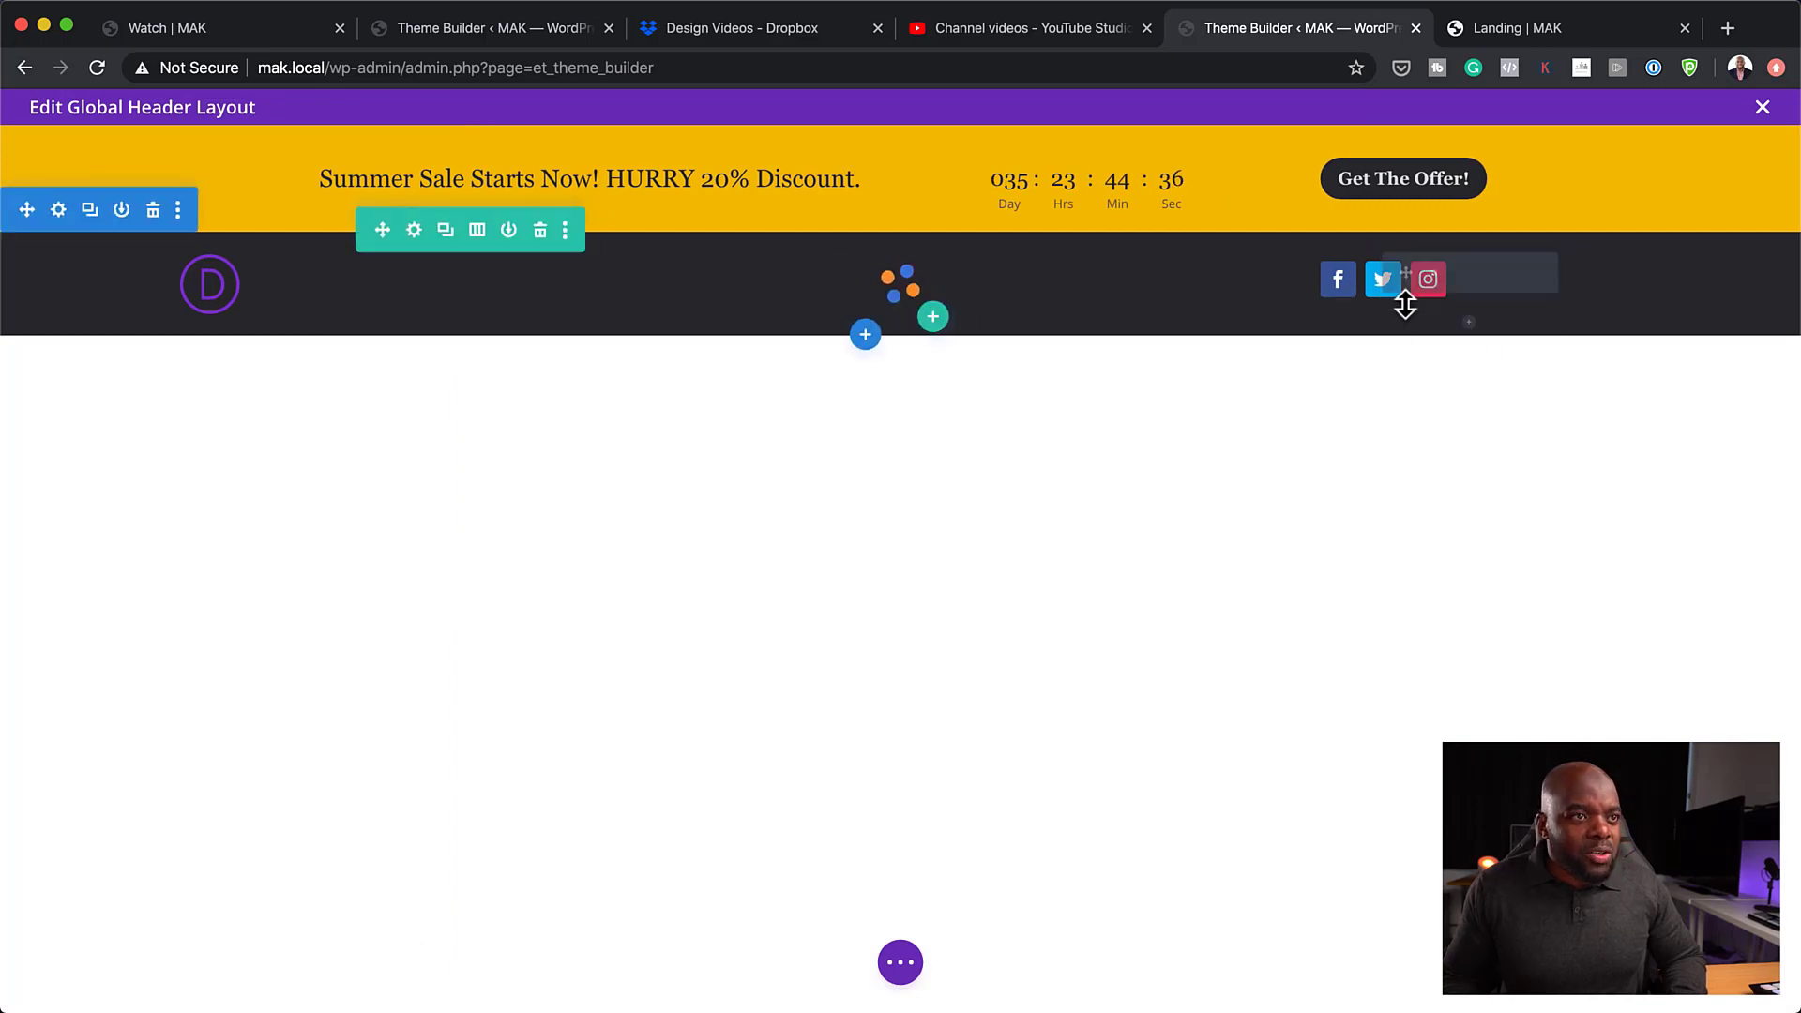
- Save and close the Global Header layout, and reload the Landing page to check the social icons in the header
{"action": "left_click_drag", "start_coordinate": [1395, 171], "coordinate": [129, 301]}
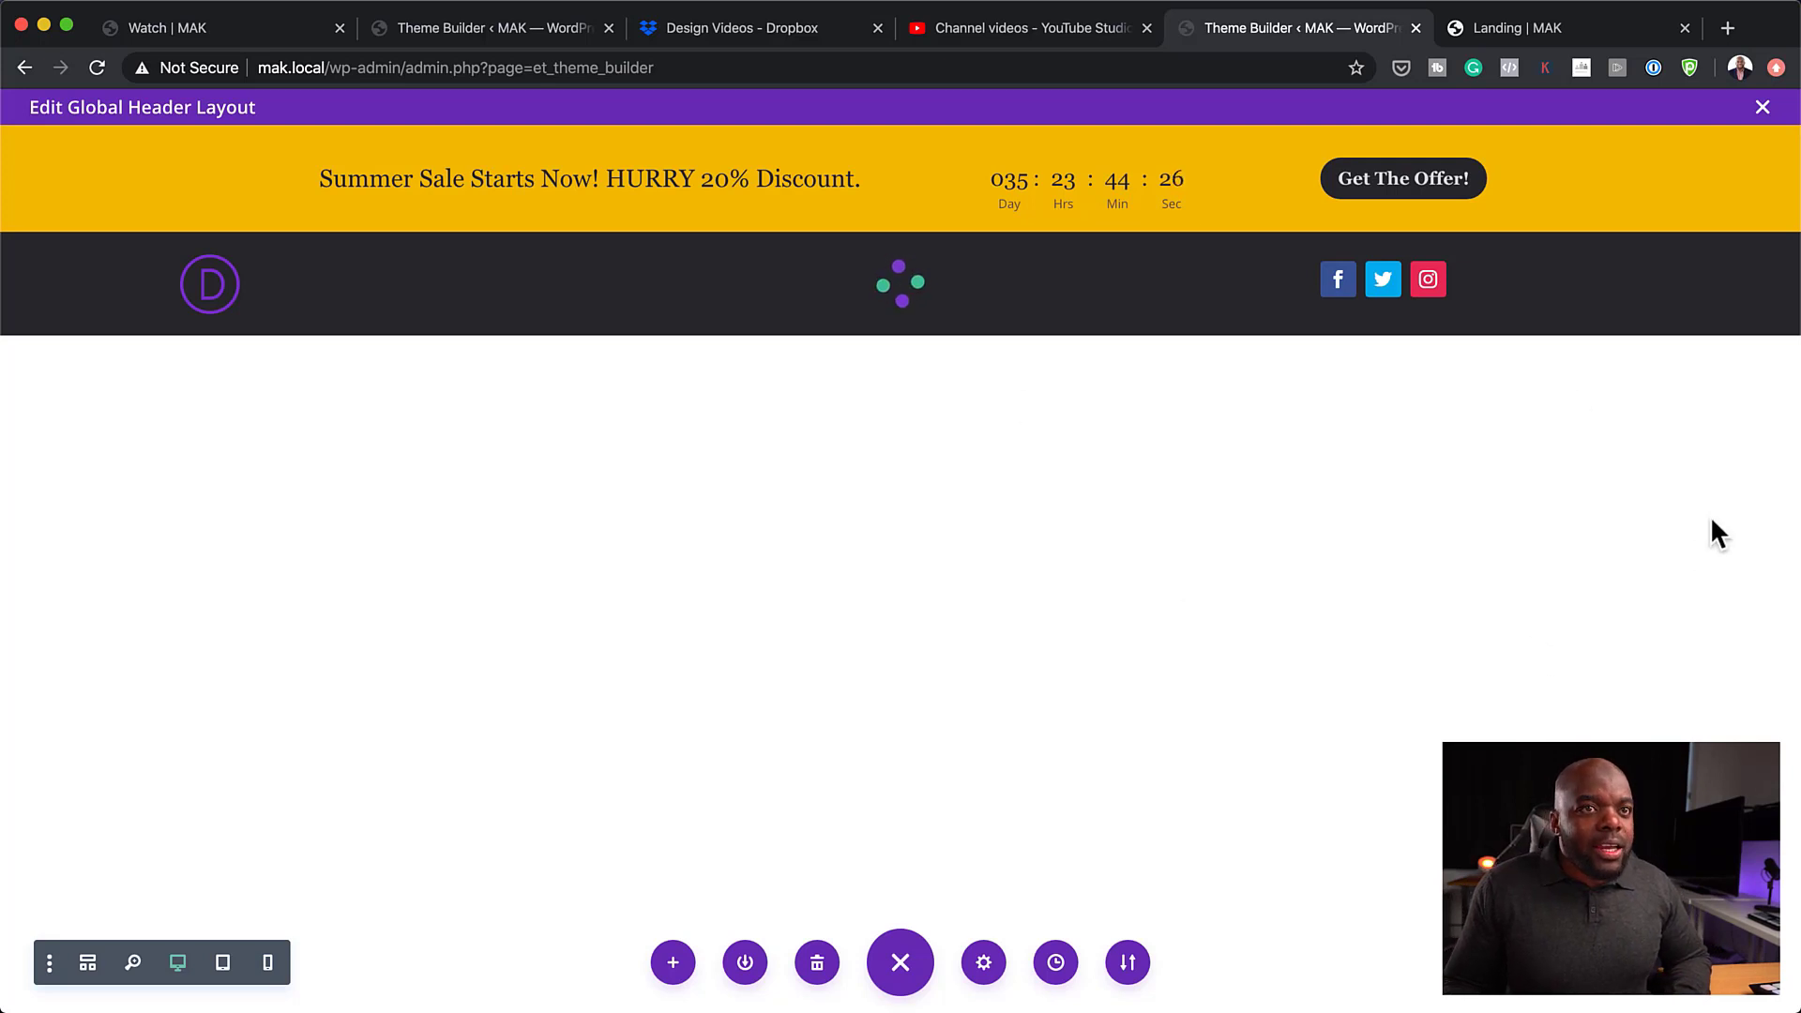
{"action": "left_click", "coordinate": [1762, 109]}
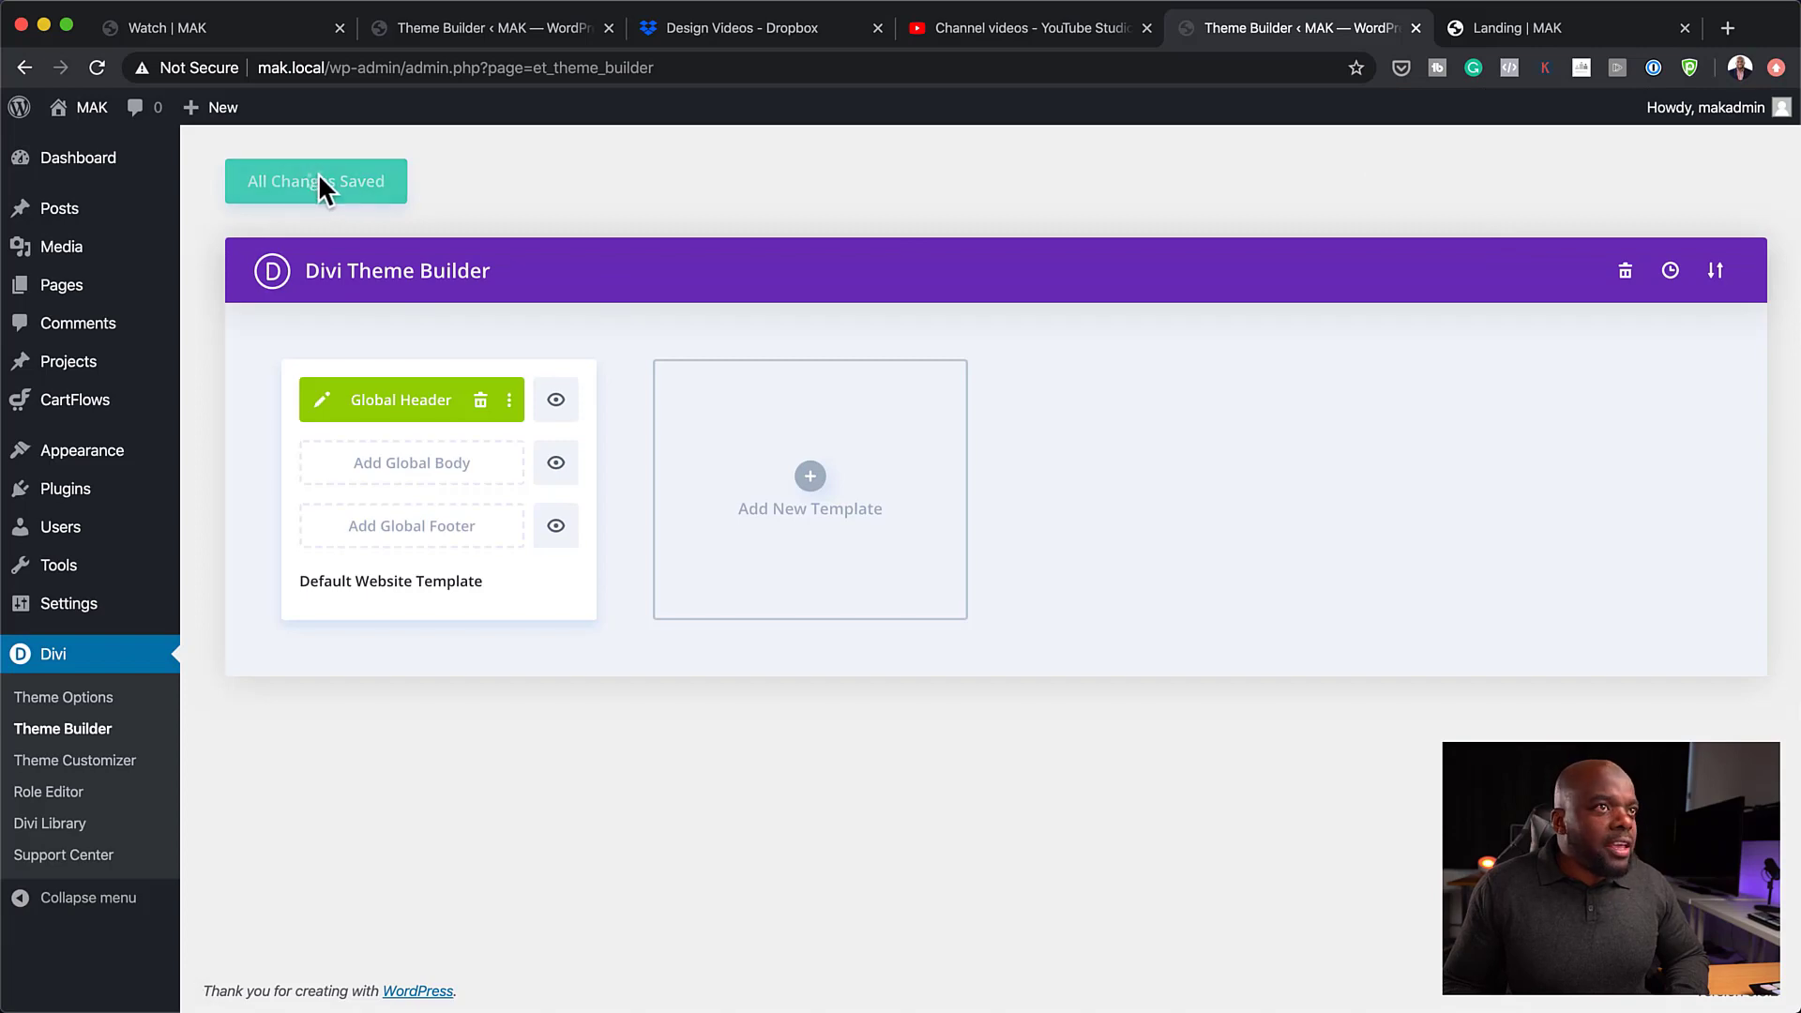
{"action": "left_click", "coordinate": [1550, 30]}
{"action": "left_click", "coordinate": [98, 69]}
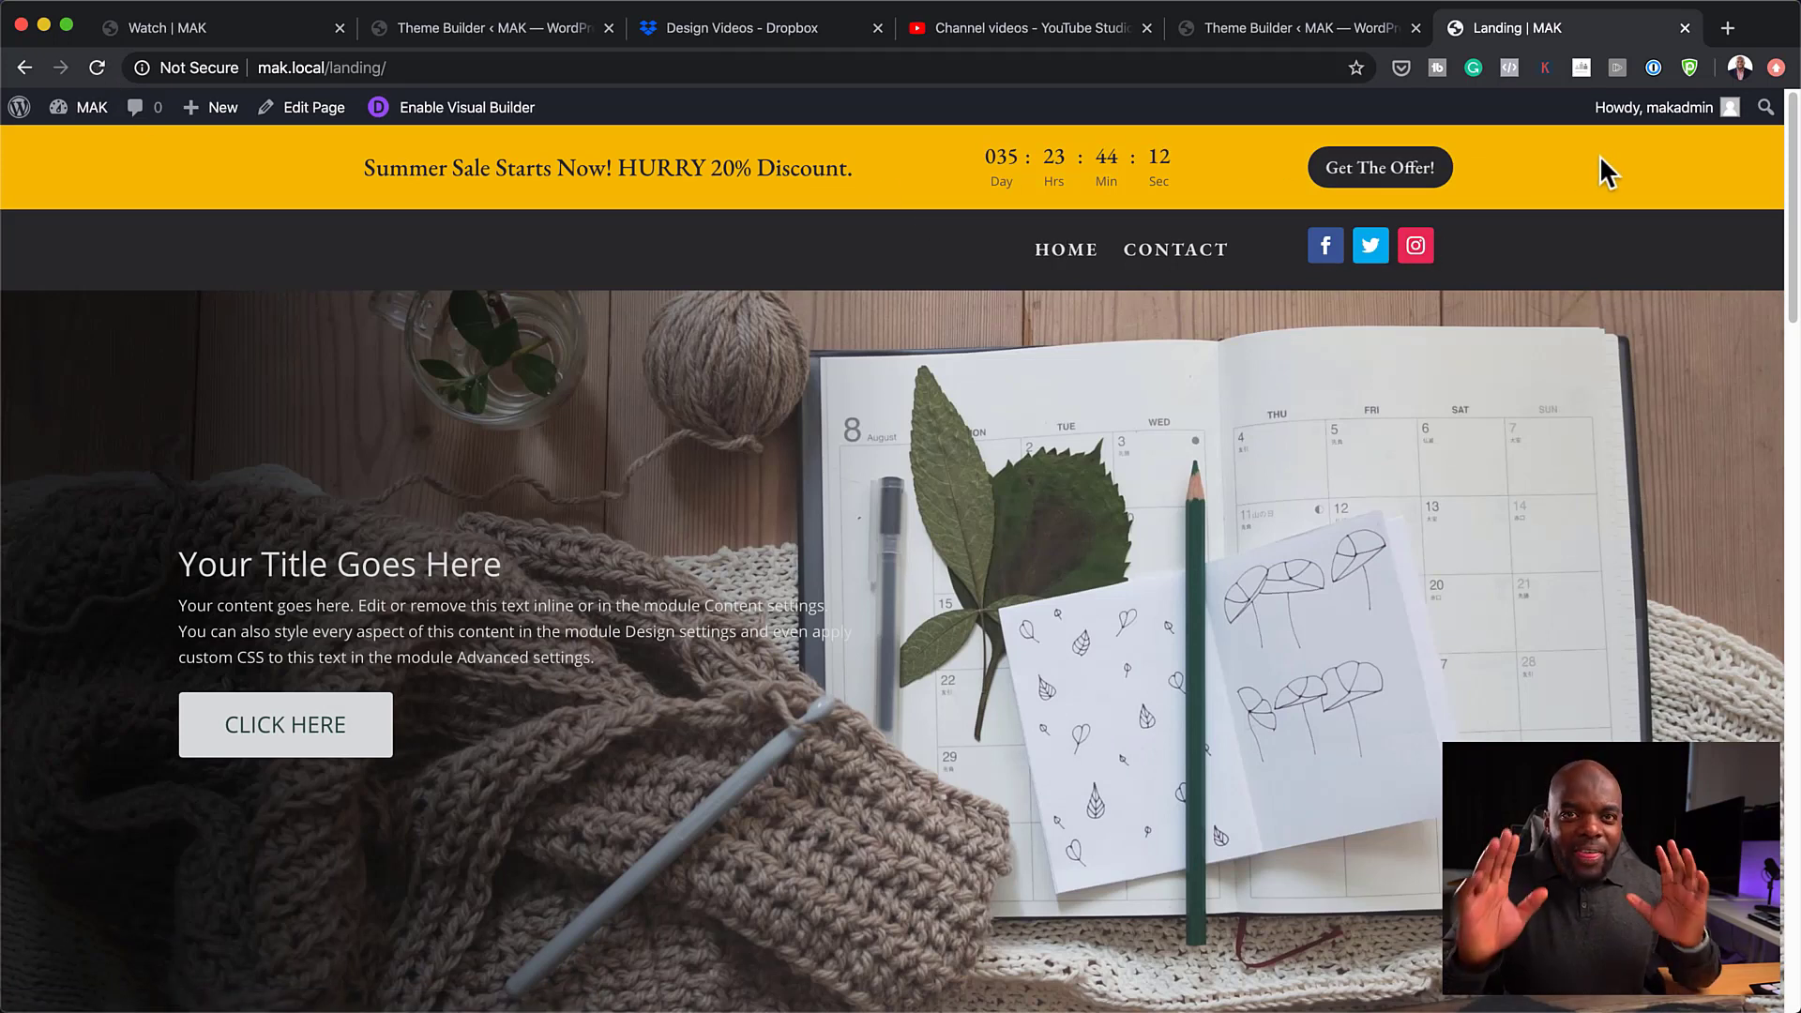
- In Divi Theme Options, set the site logo to the MOUNTAIN image logo-07-free-img.png from the media library and save the changes
{"action": "left_click", "coordinate": [1279, 31]}
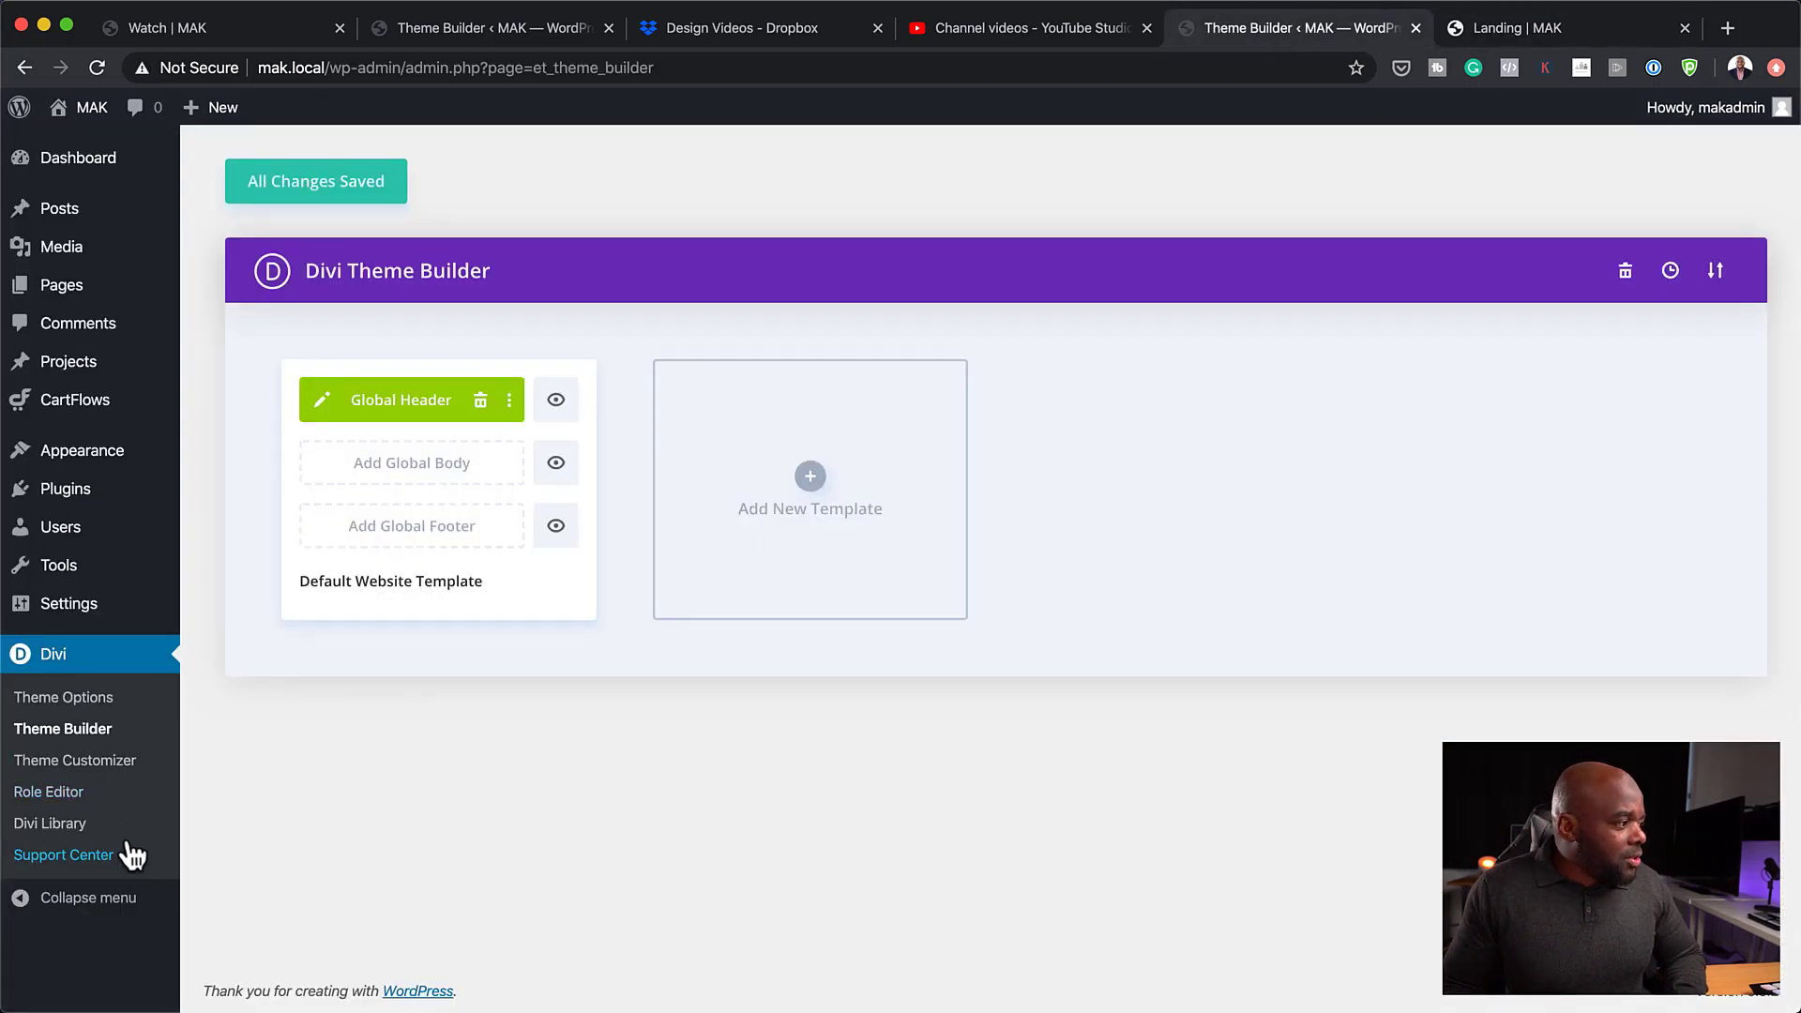
{"action": "left_click", "coordinate": [98, 703]}
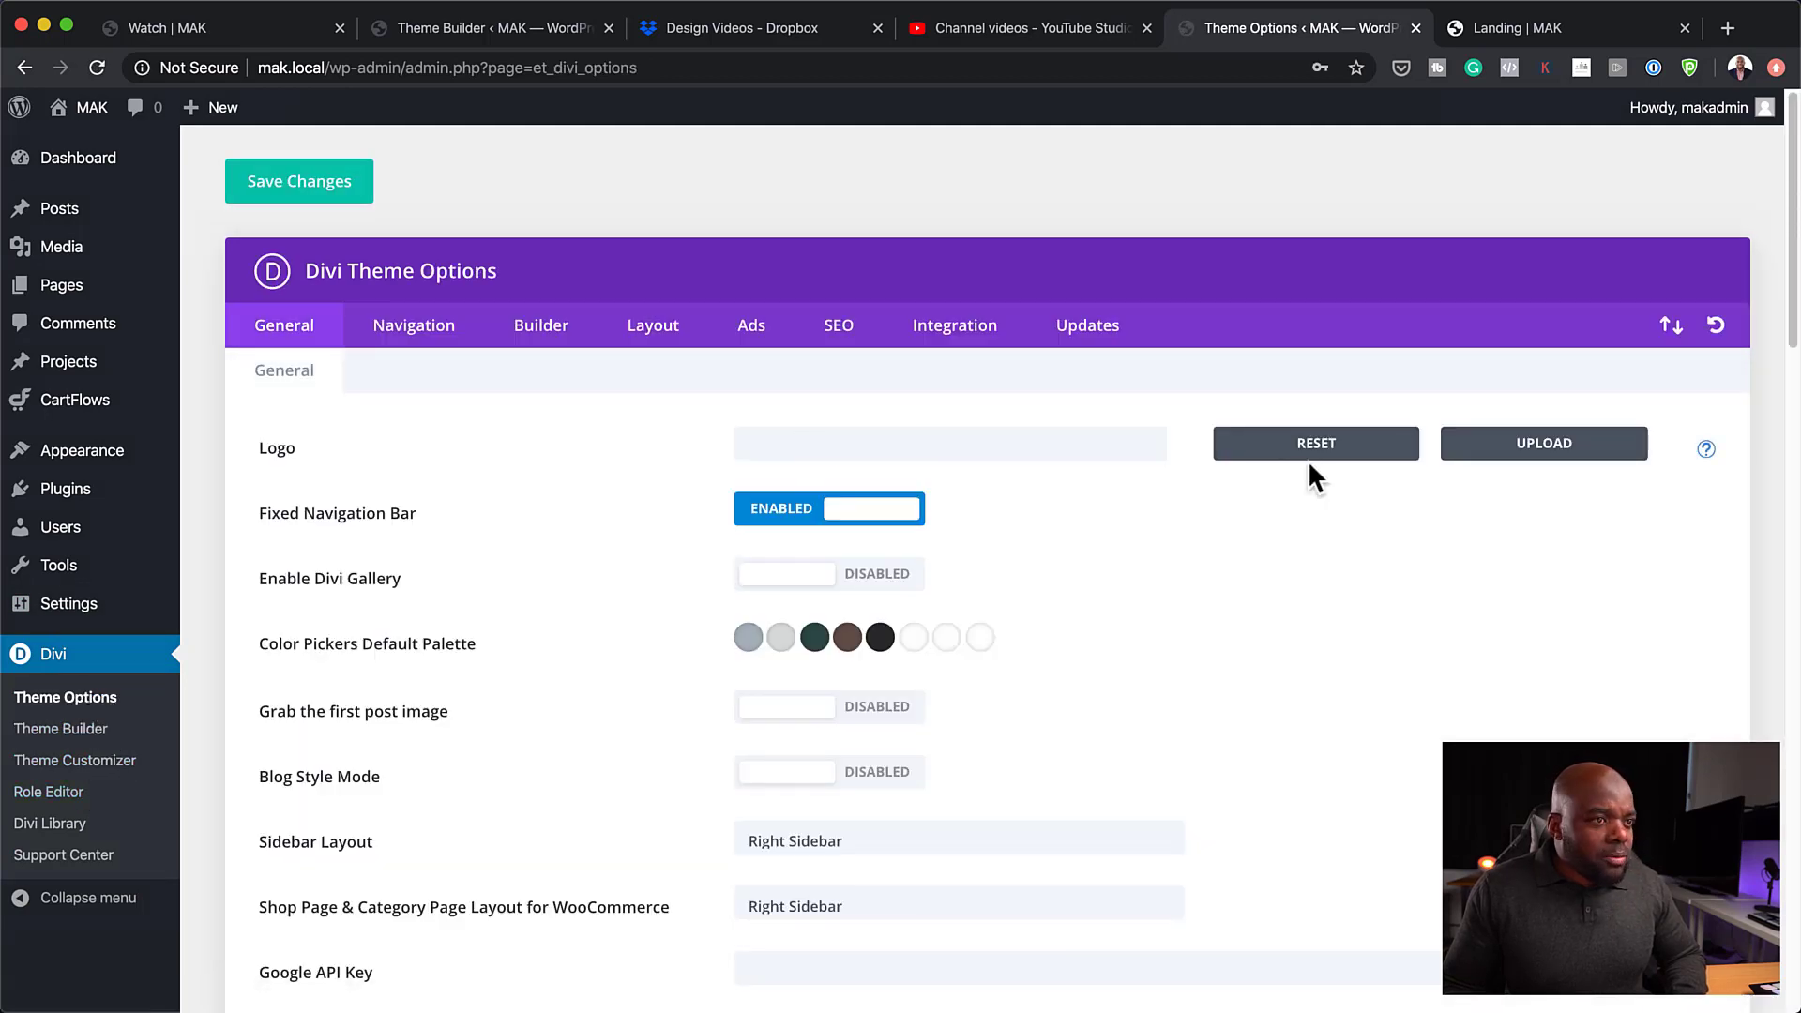
{"action": "left_click", "coordinate": [1565, 455]}
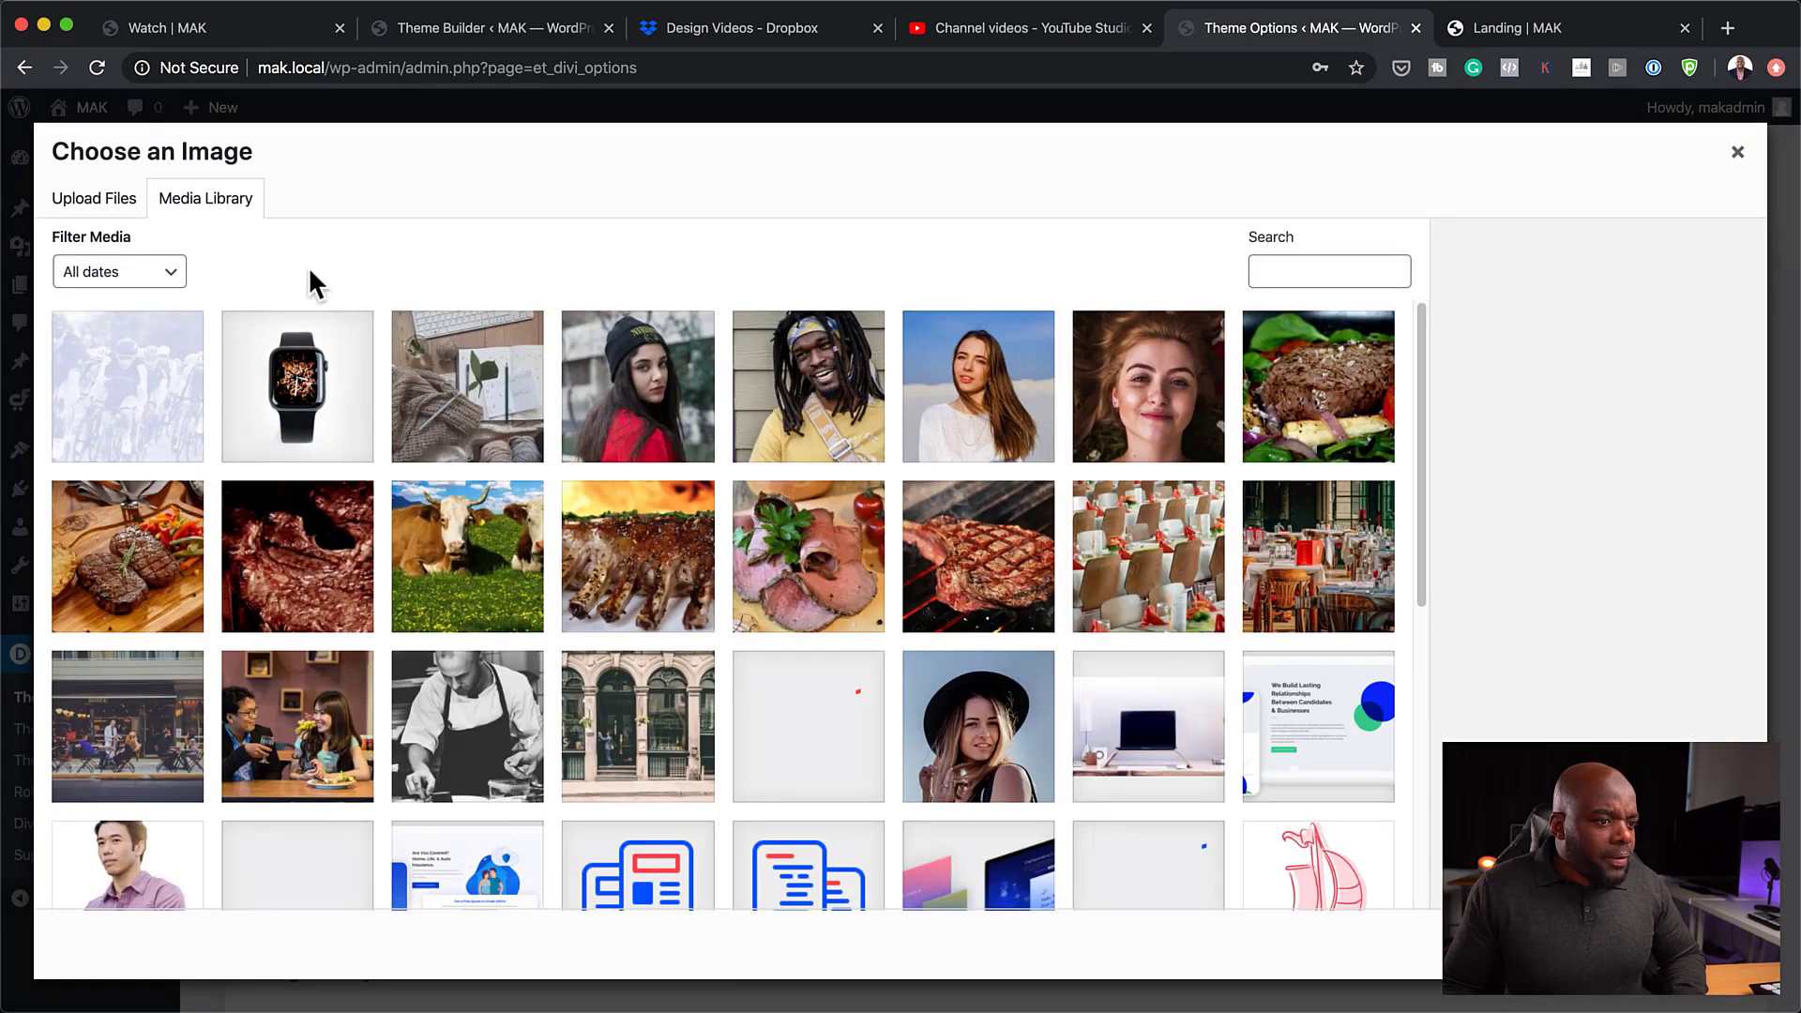
{"action": "scroll", "coordinate": [1065, 741], "scroll_direction": "down", "scroll_amount": 8}
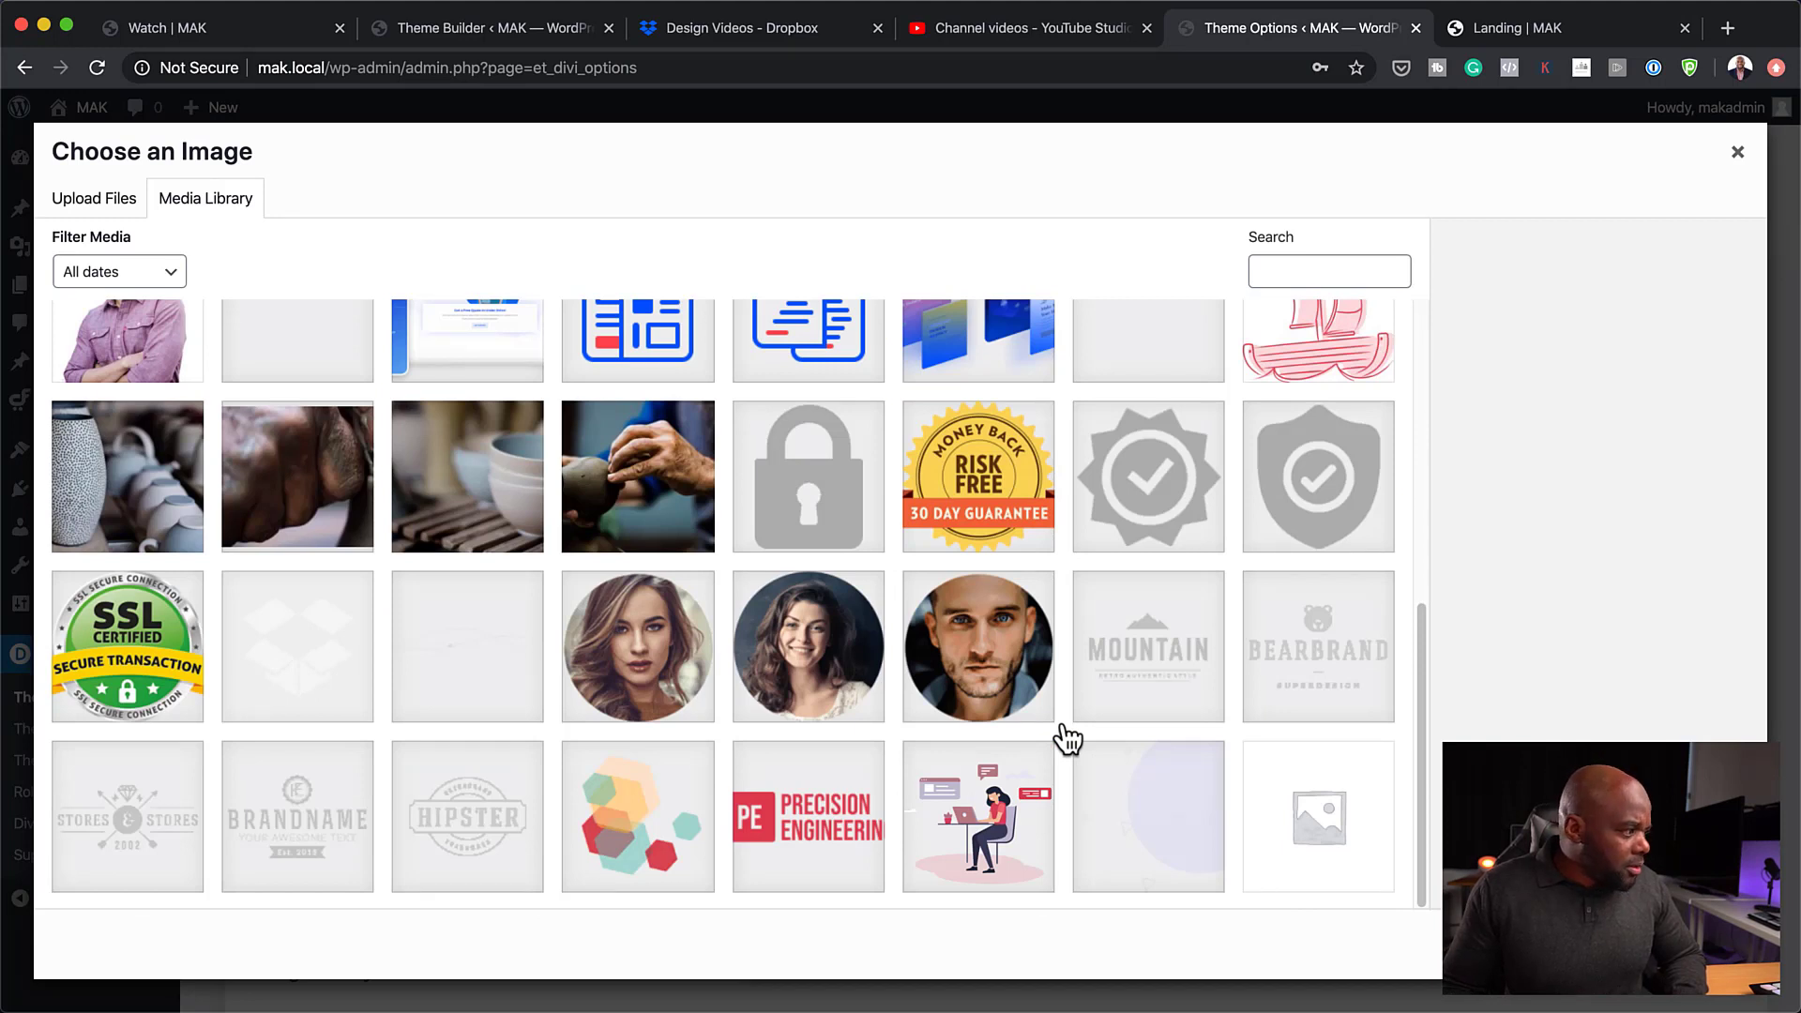
{"action": "left_click", "coordinate": [1187, 653]}
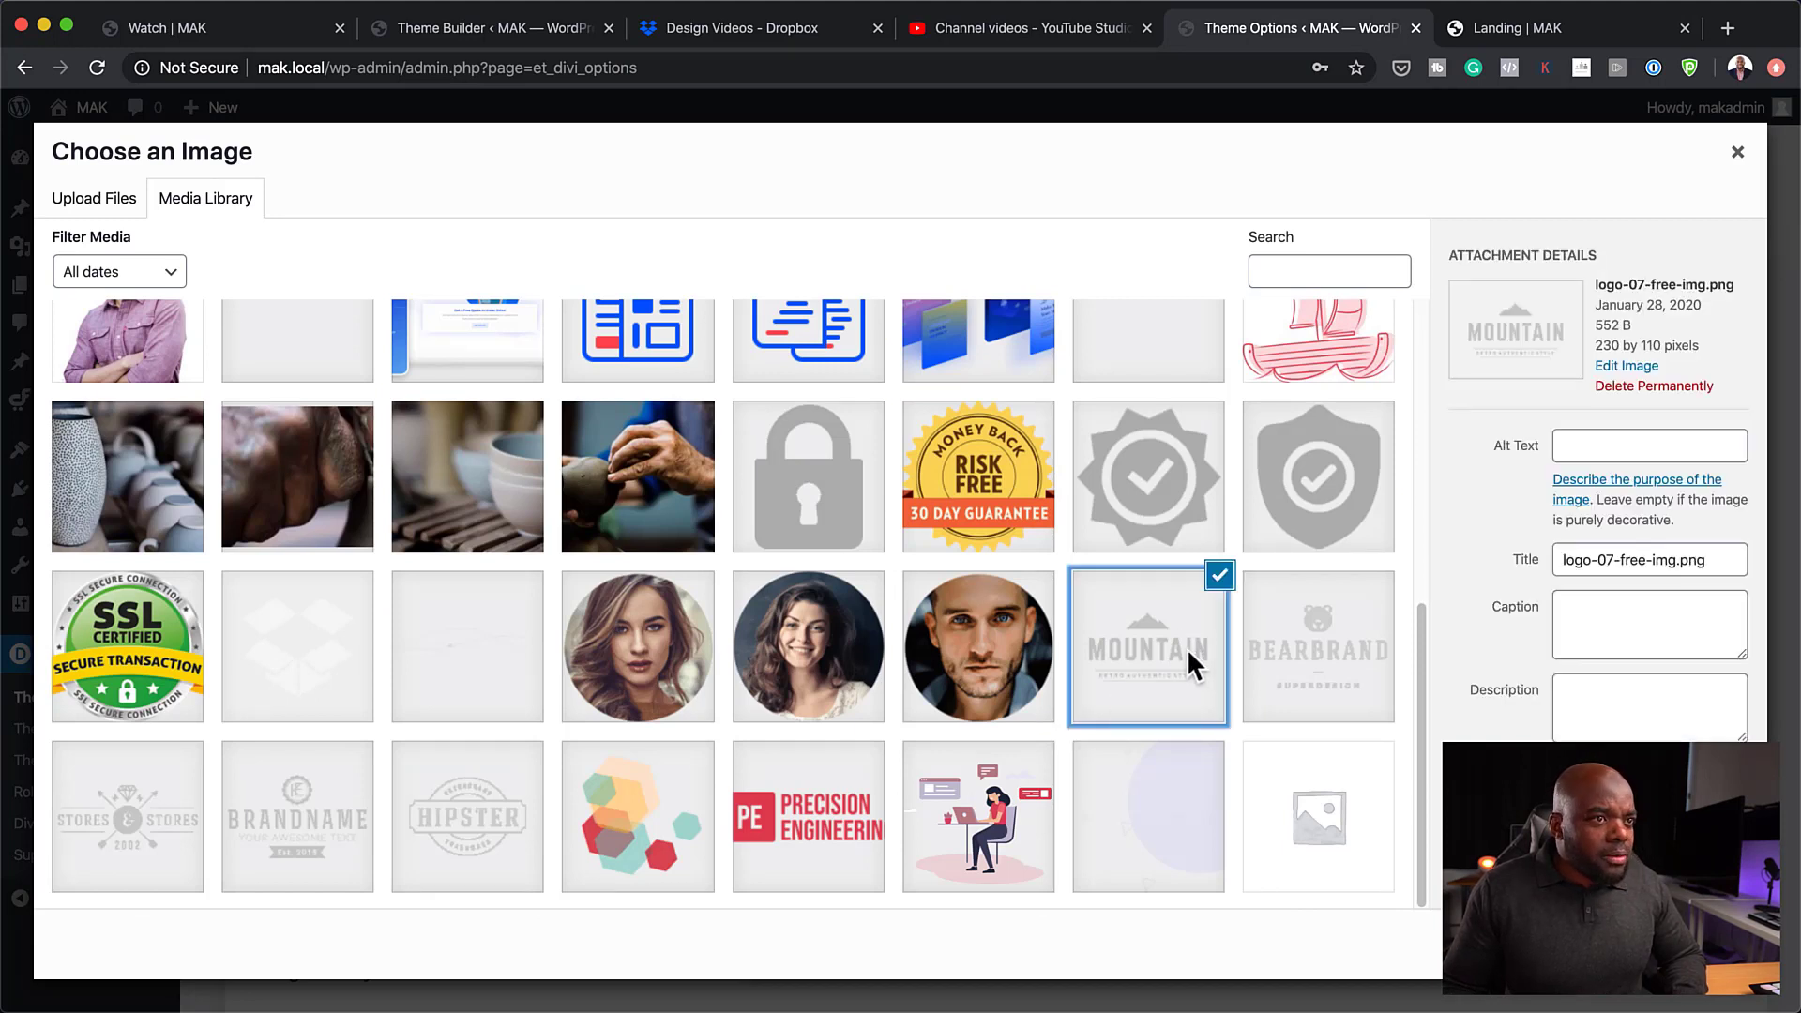
{"action": "left_click", "coordinate": [1679, 947]}
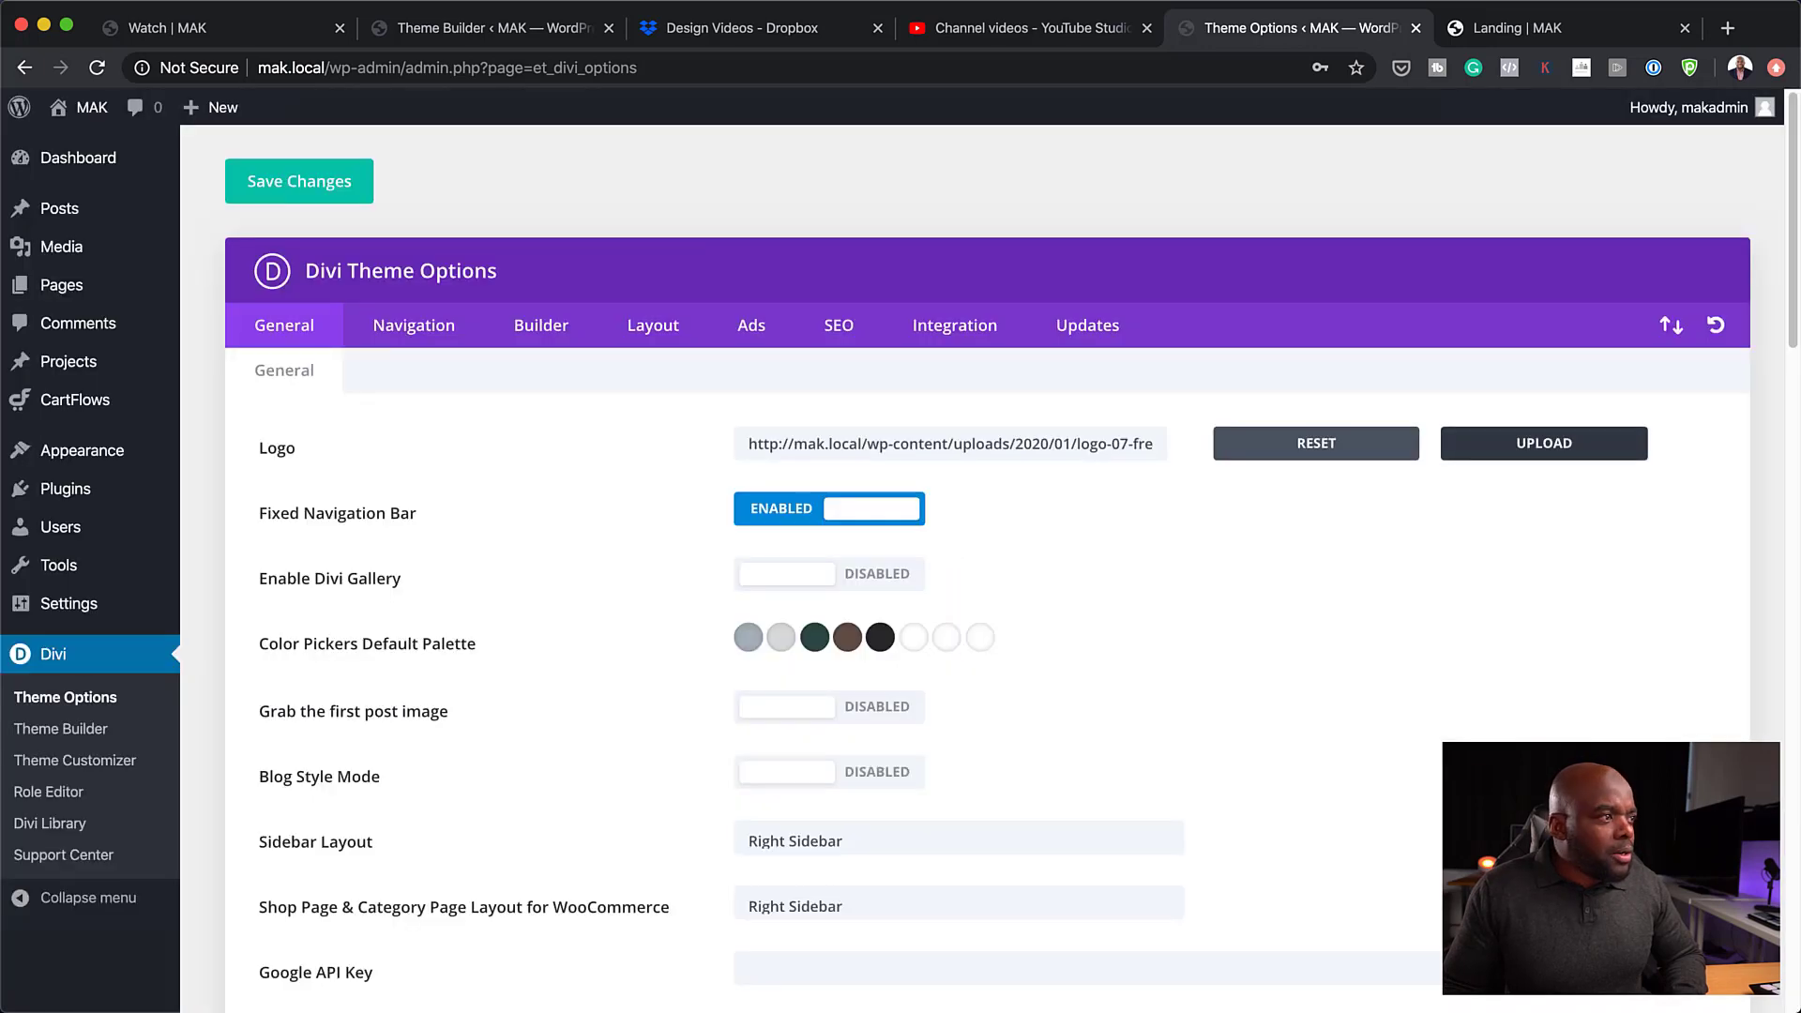
{"action": "left_click", "coordinate": [324, 200]}
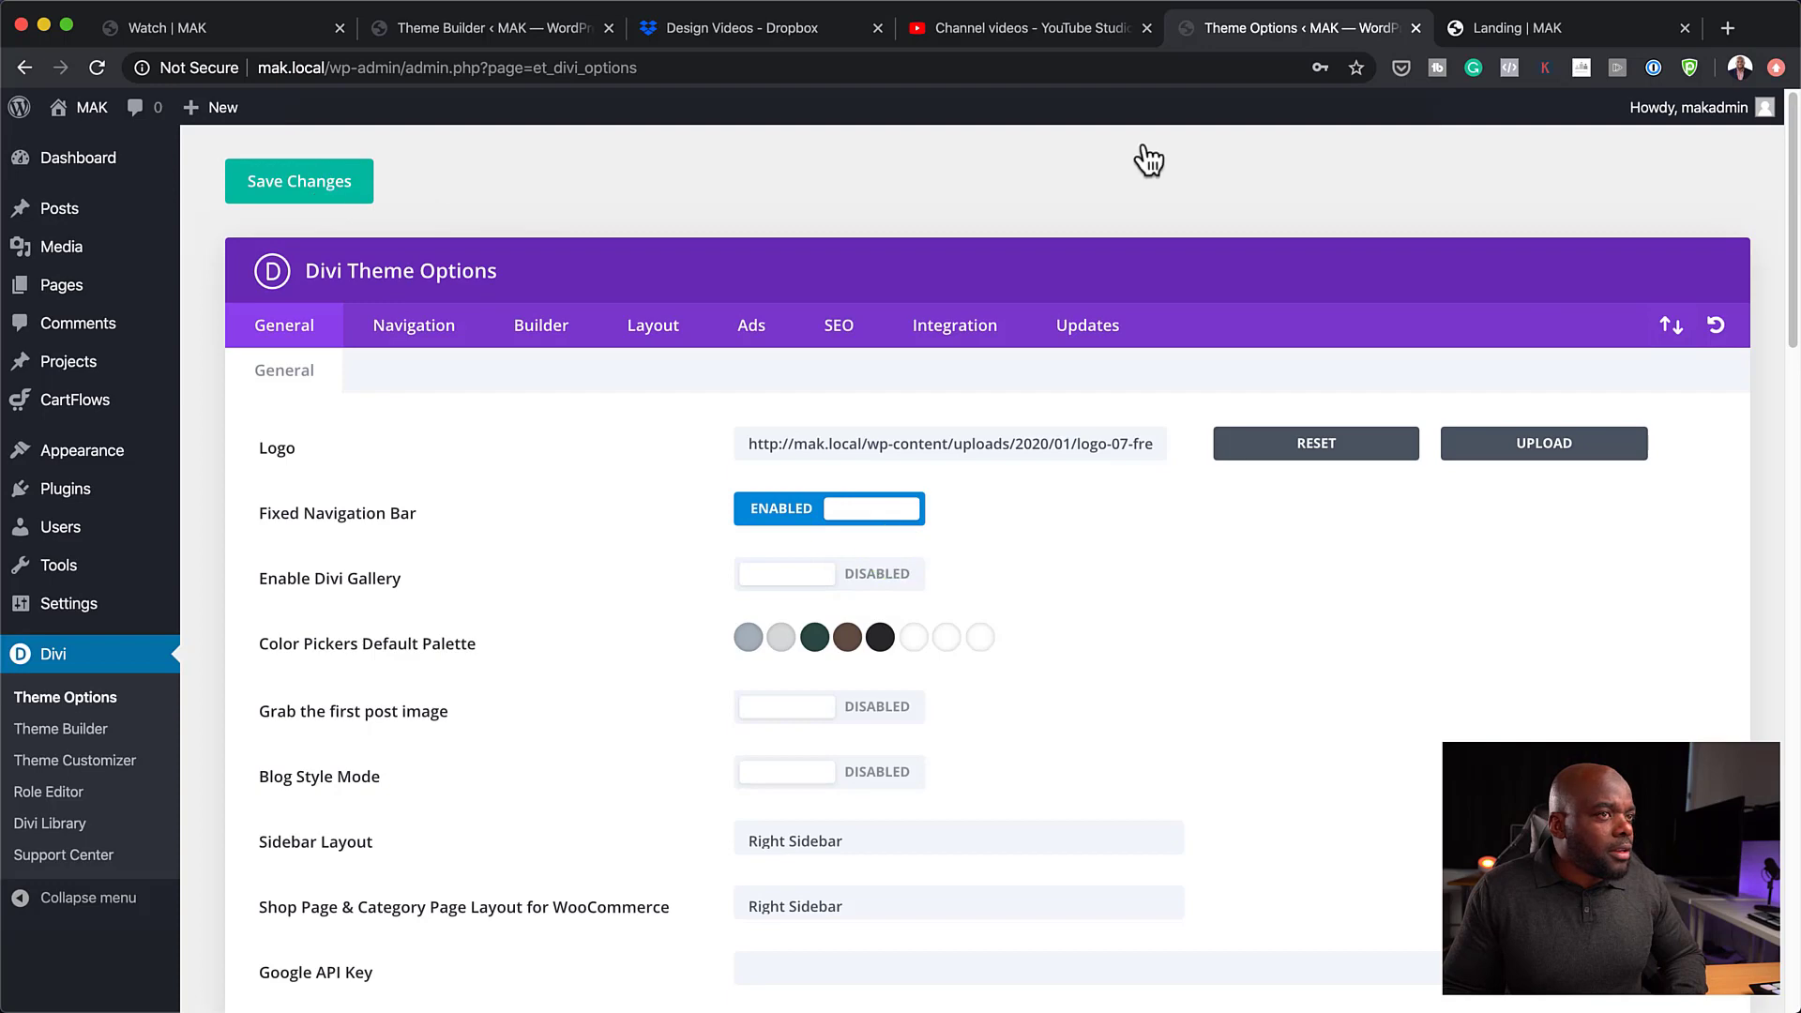
- Reload the Landing page to check the logo in the dark menu section and return to Theme Options
{"action": "left_click", "coordinate": [1579, 43]}
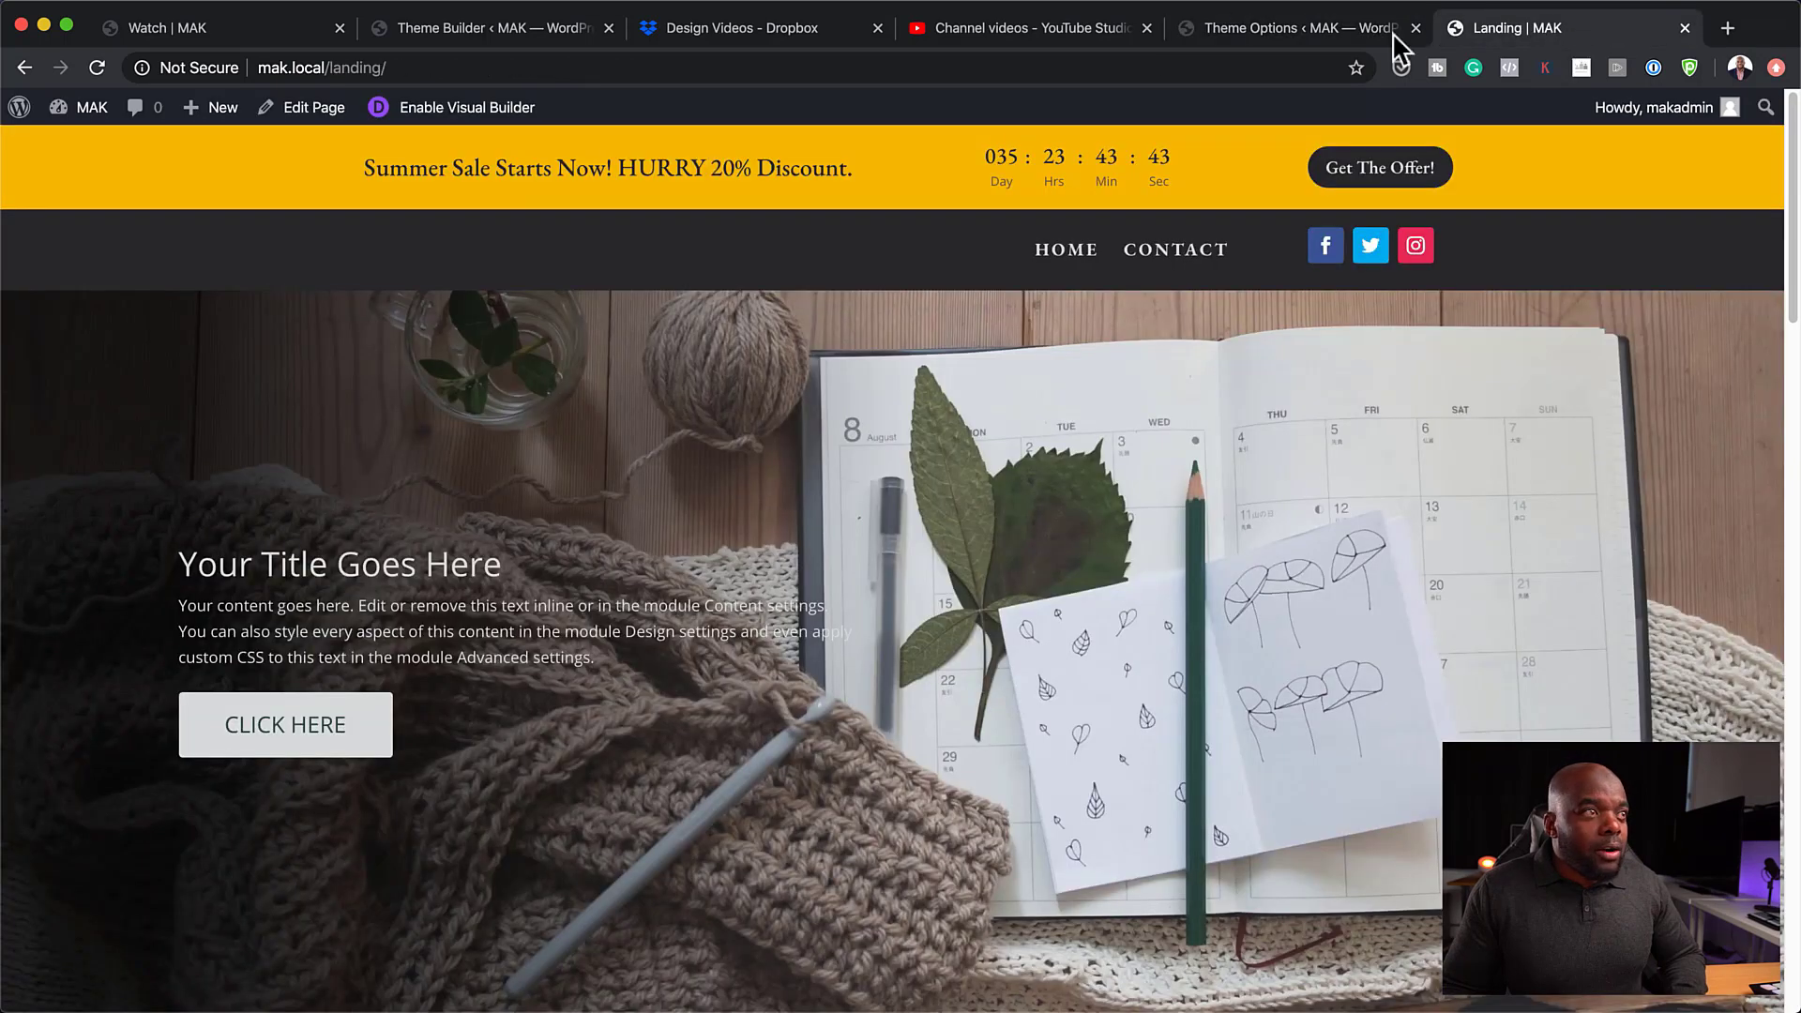
{"action": "left_click", "coordinate": [97, 68]}
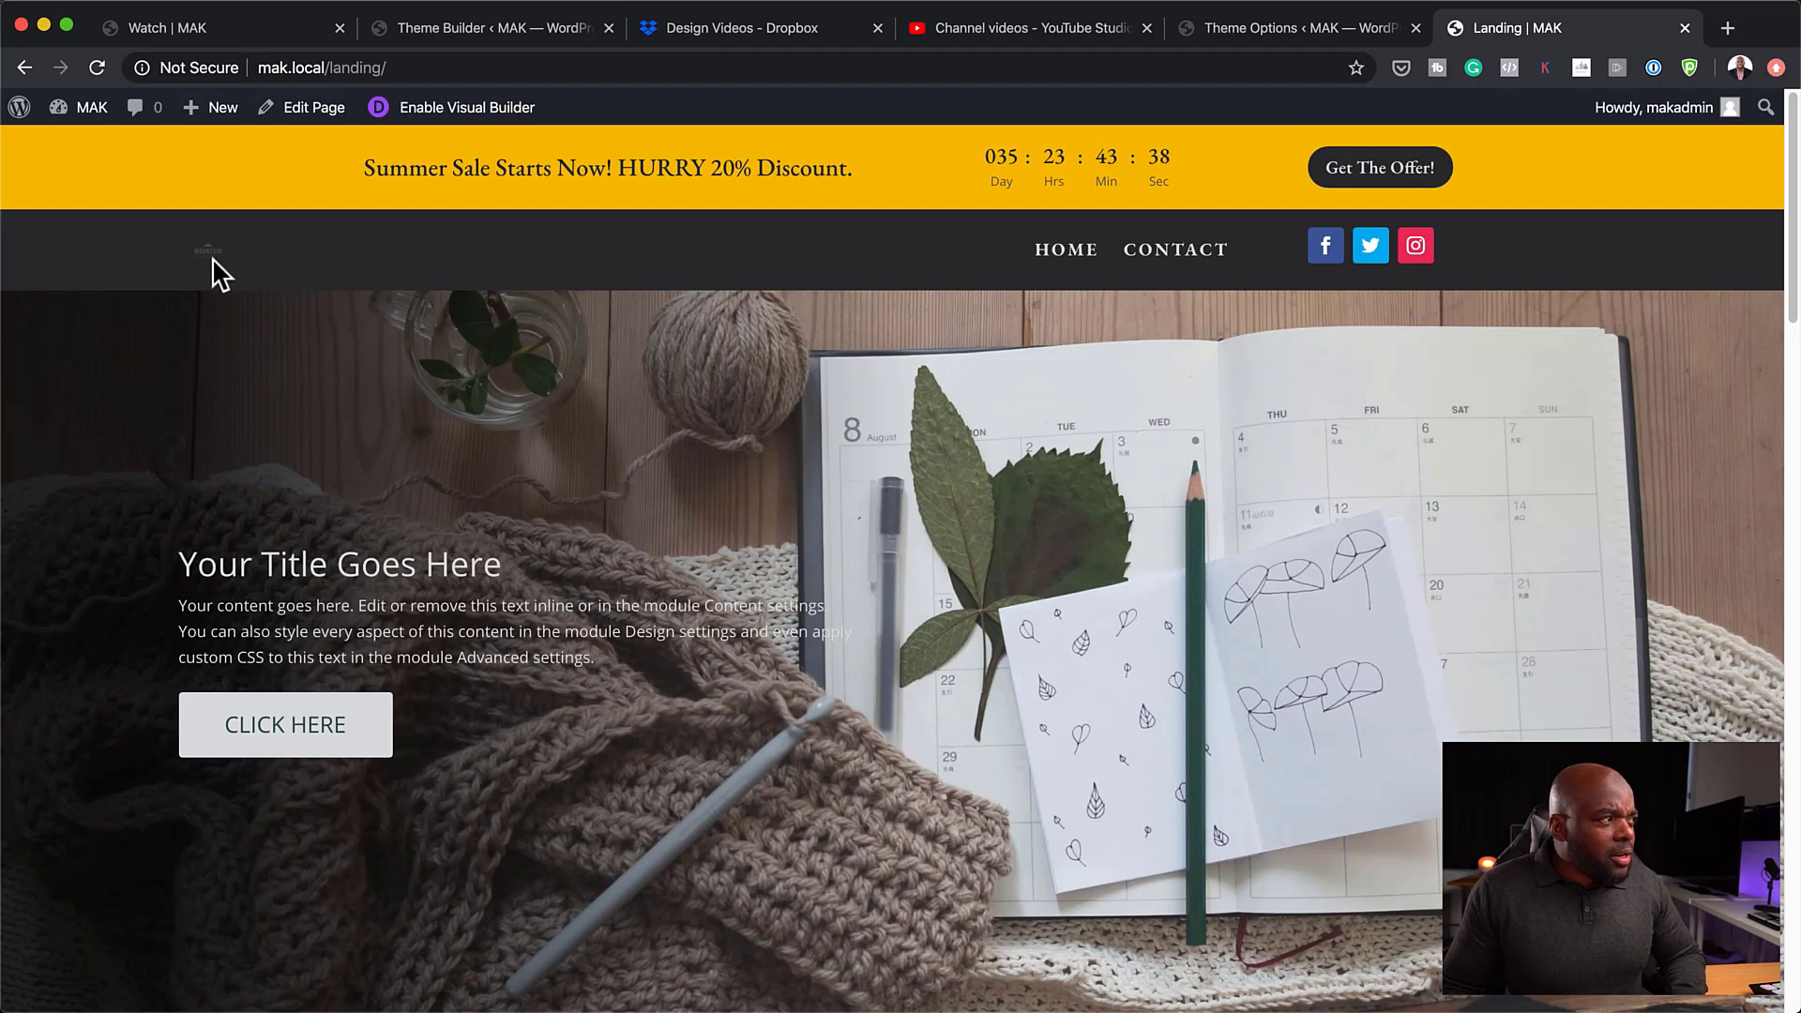
{"action": "left_click", "coordinate": [1323, 28]}
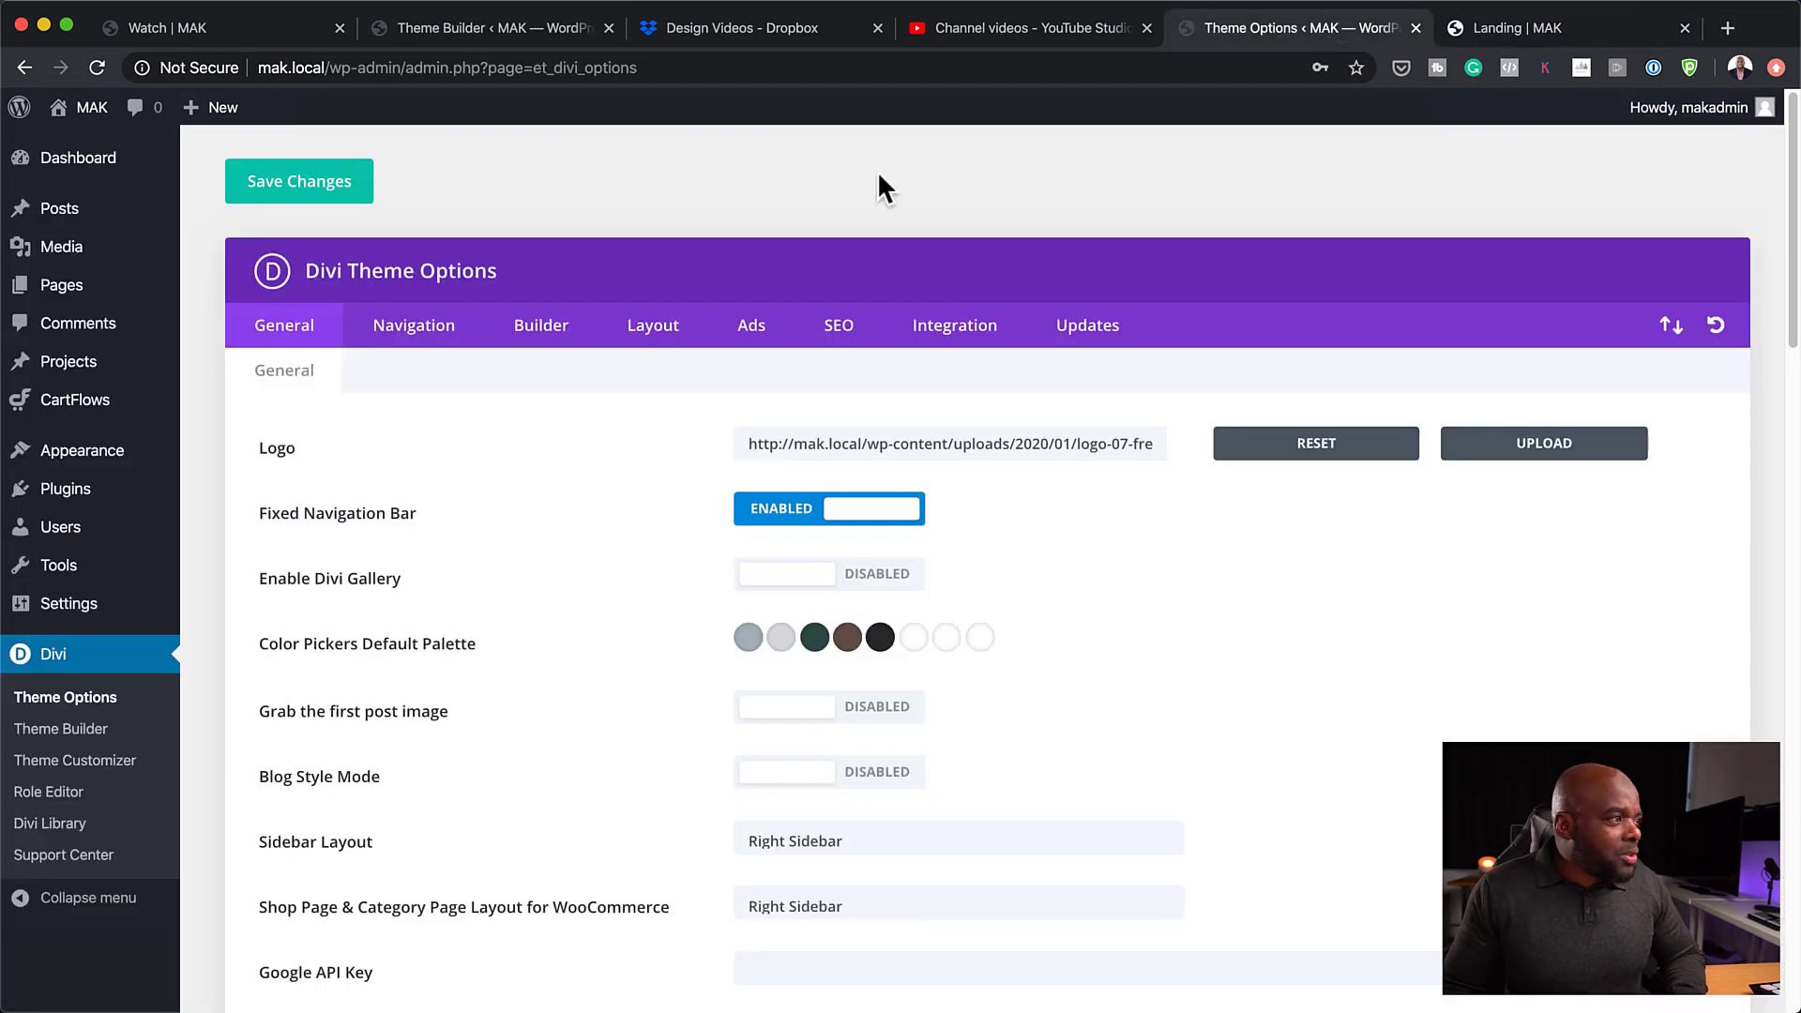
- Reopen the Global Header in the Theme Builder and try to open the small logo's settings directly in the dark section
{"action": "left_click", "coordinate": [90, 732]}
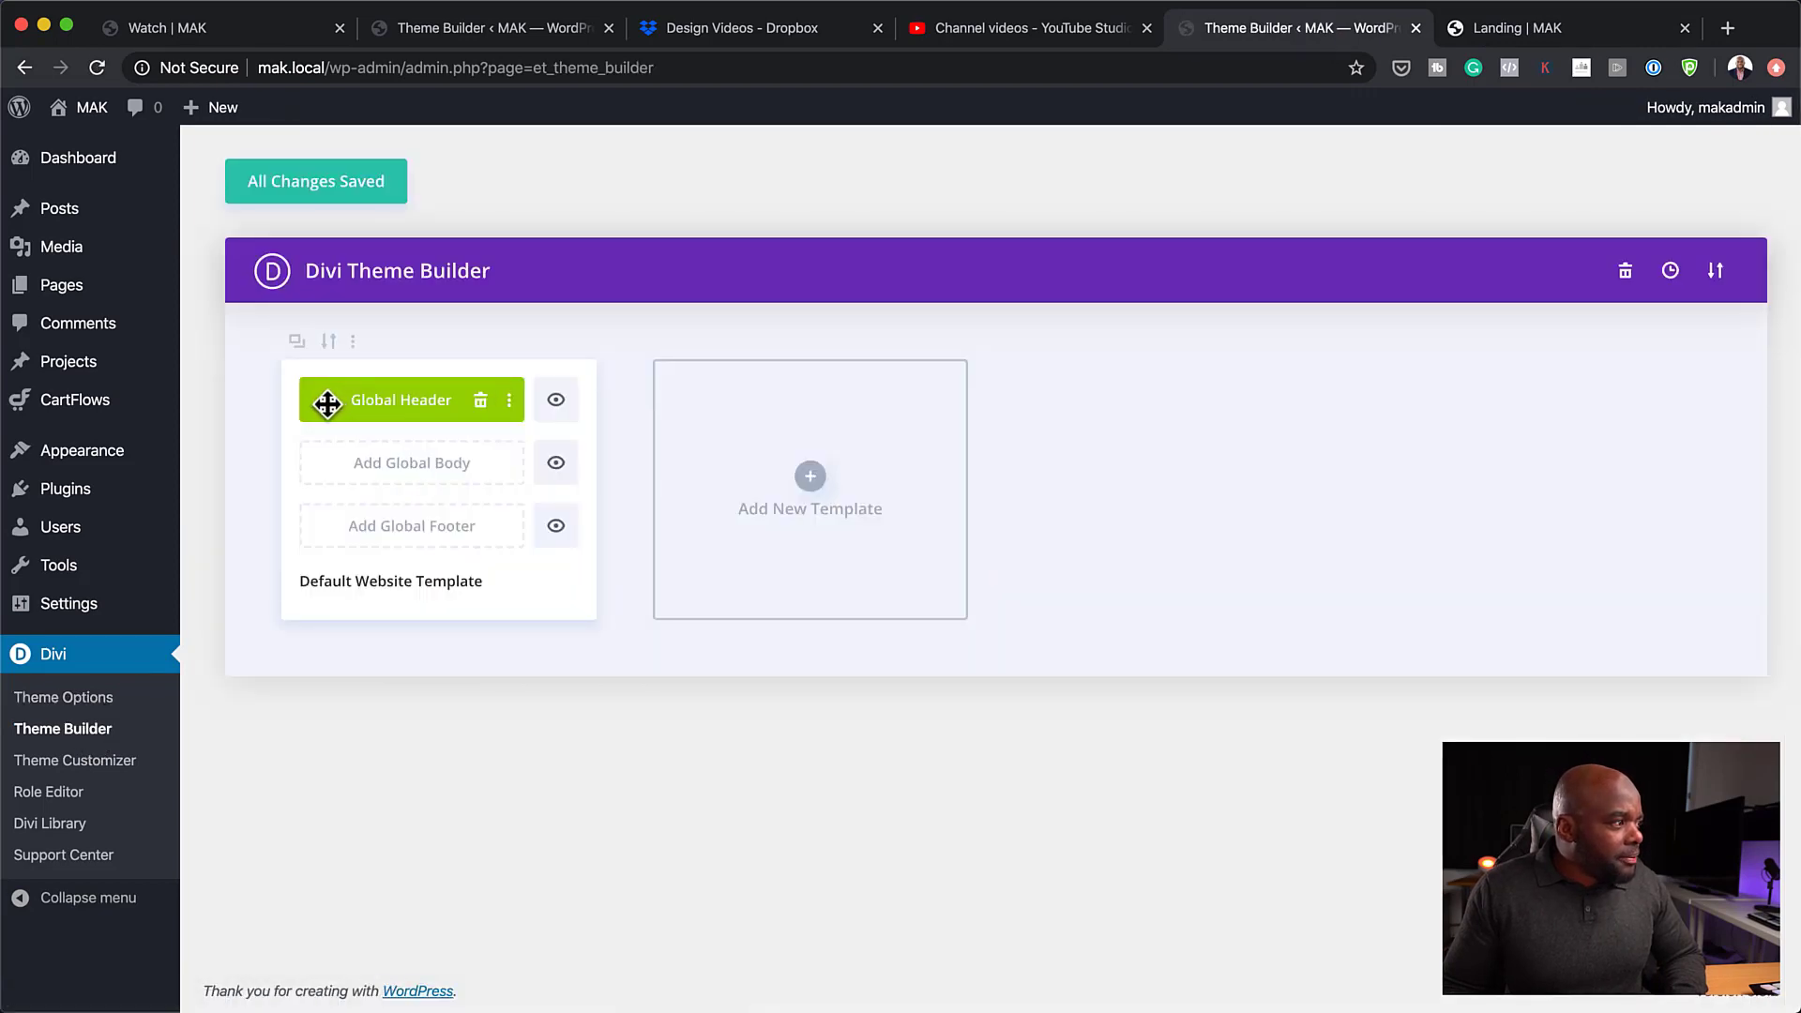
{"action": "left_click", "coordinate": [326, 404]}
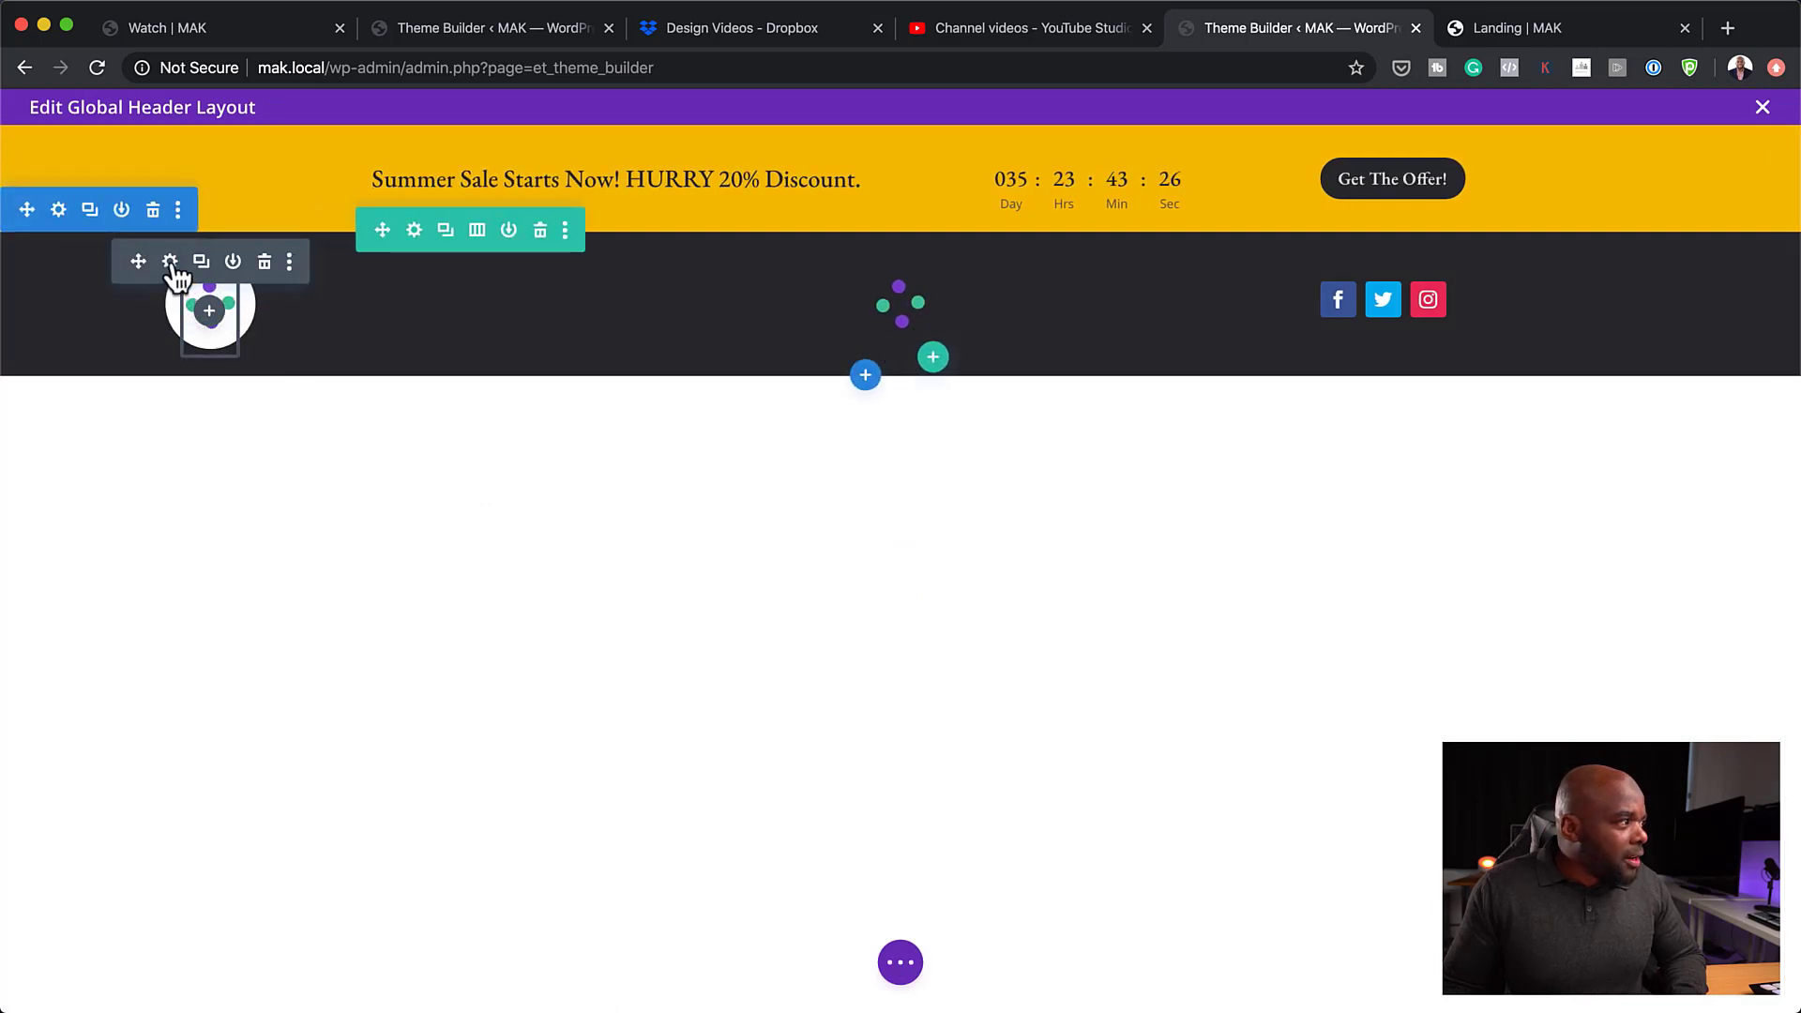
{"action": "left_click", "coordinate": [176, 283]}
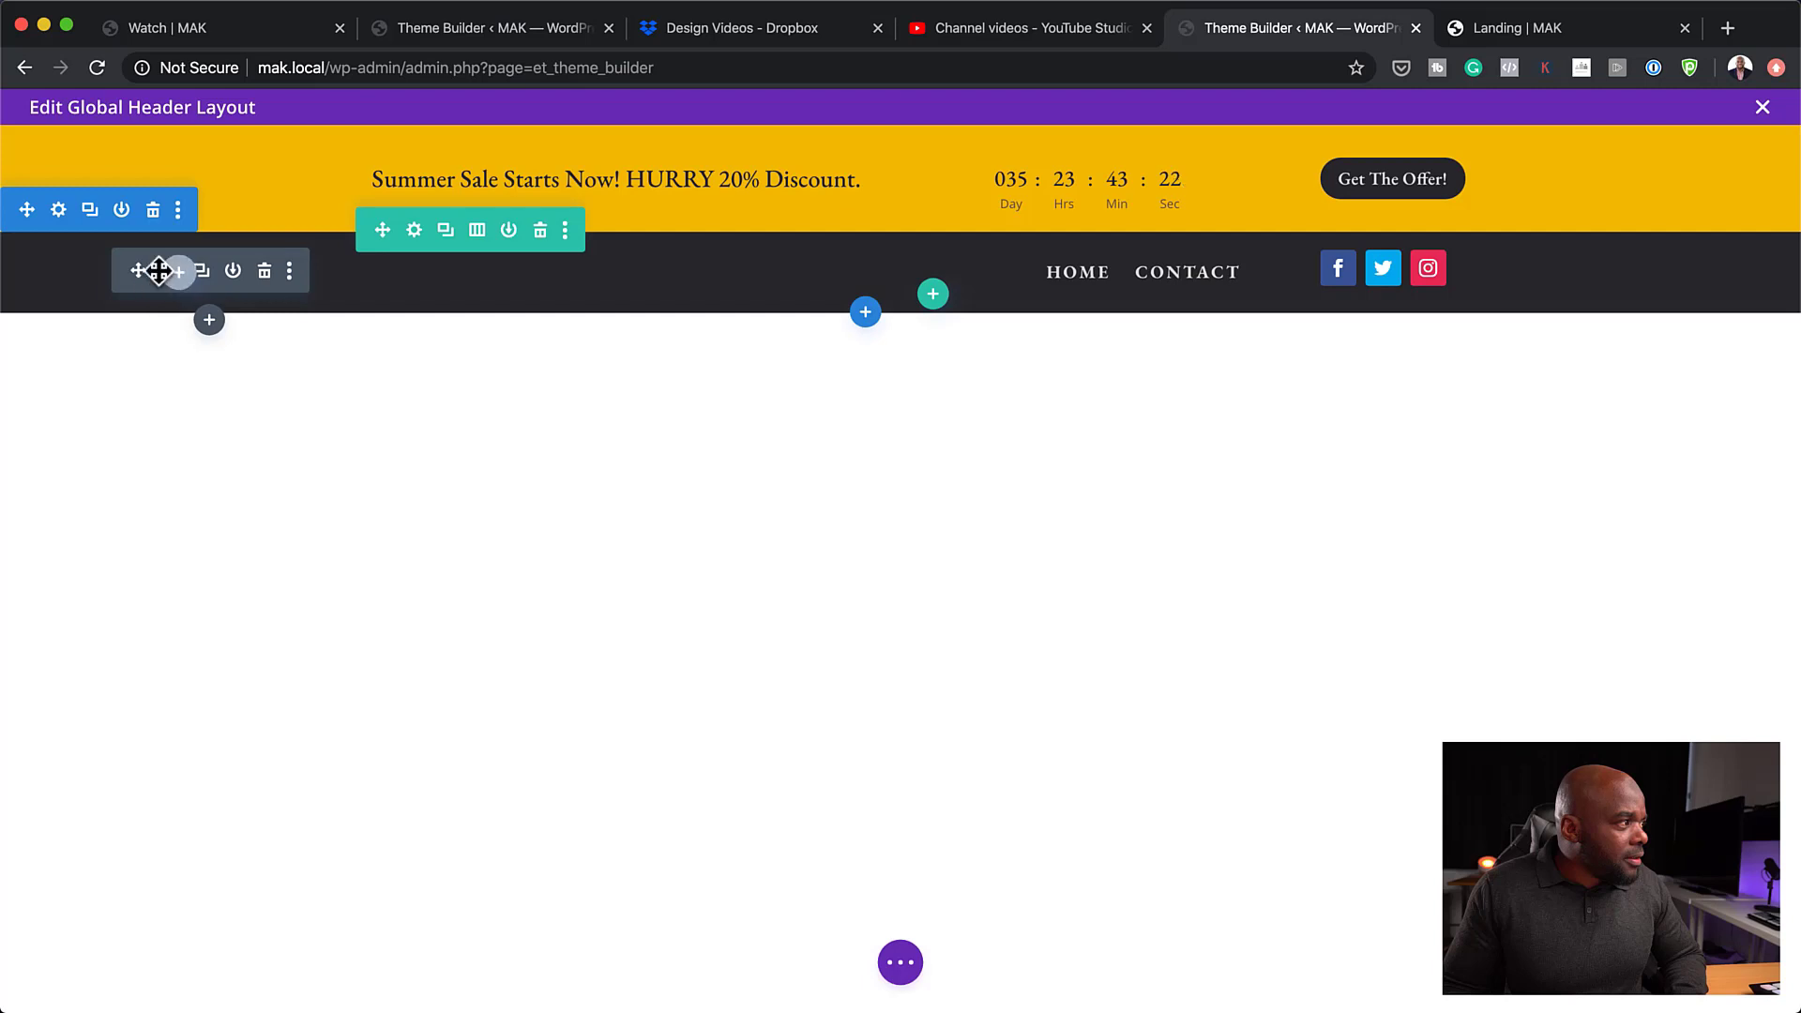
{"action": "left_click", "coordinate": [183, 272]}
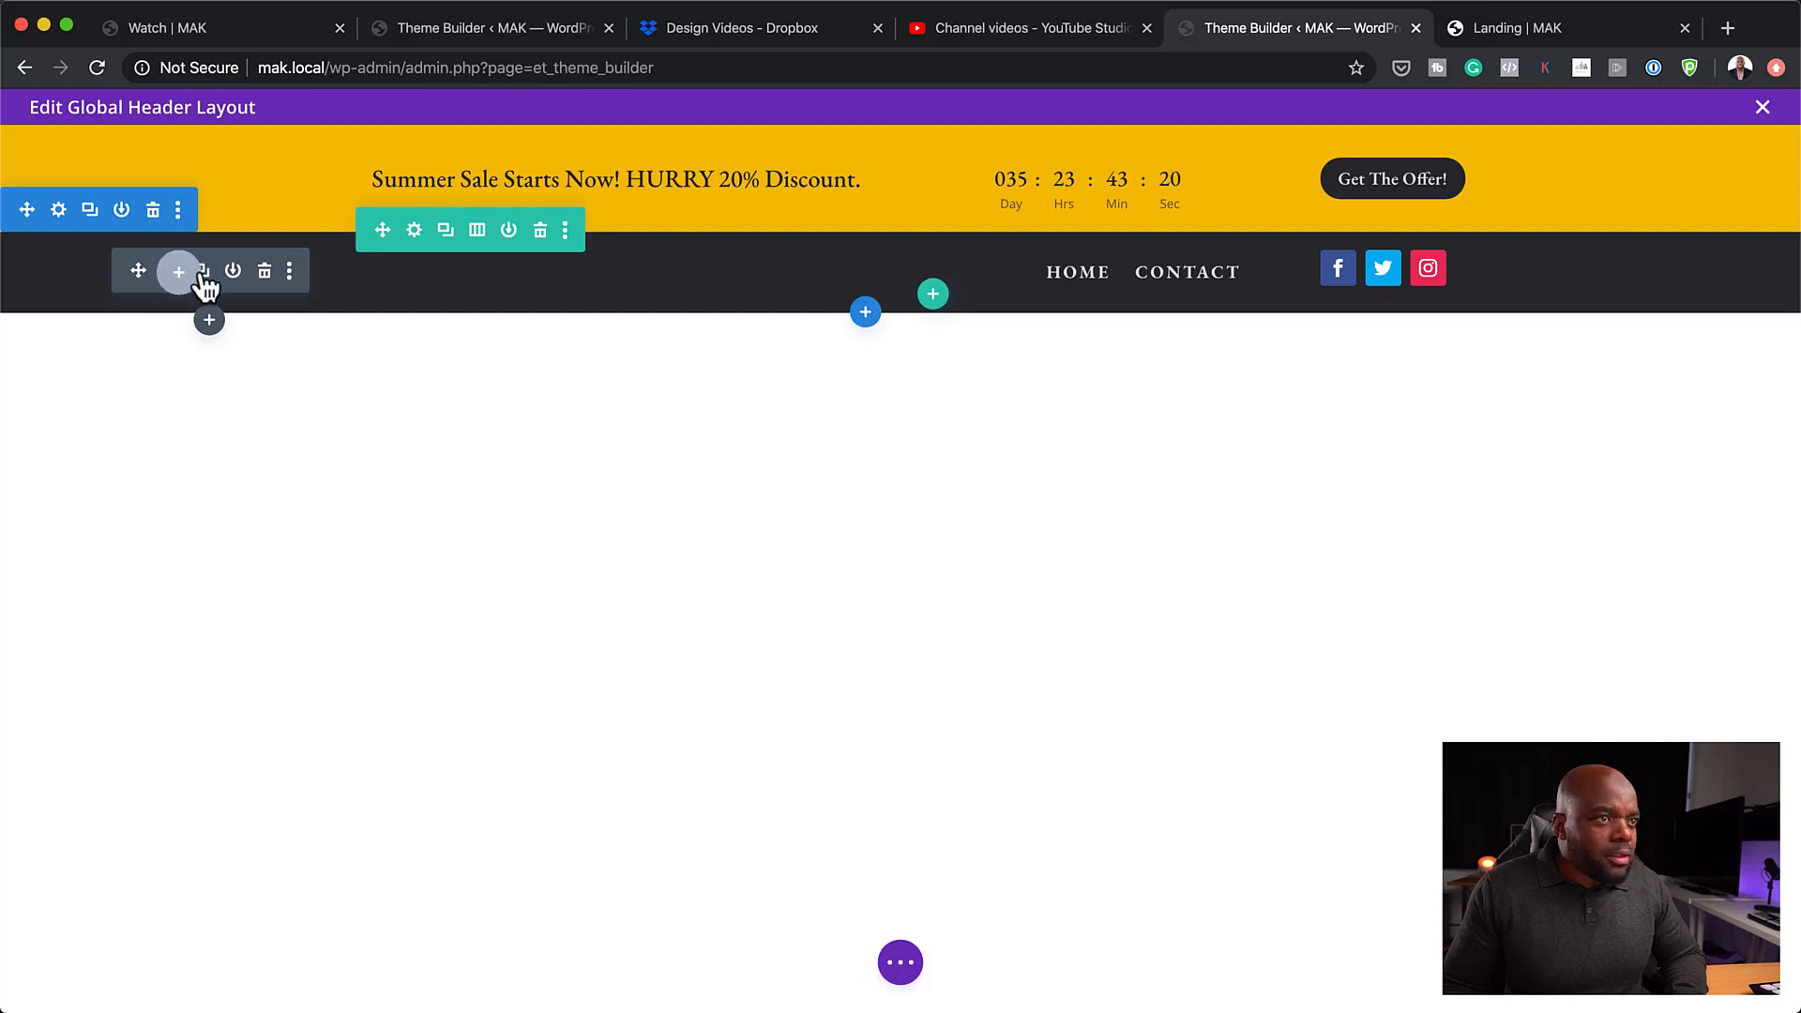
- Show the Layers view and open the settings of the Image module in the first column of the dark menu section
{"action": "left_click", "coordinate": [903, 964]}
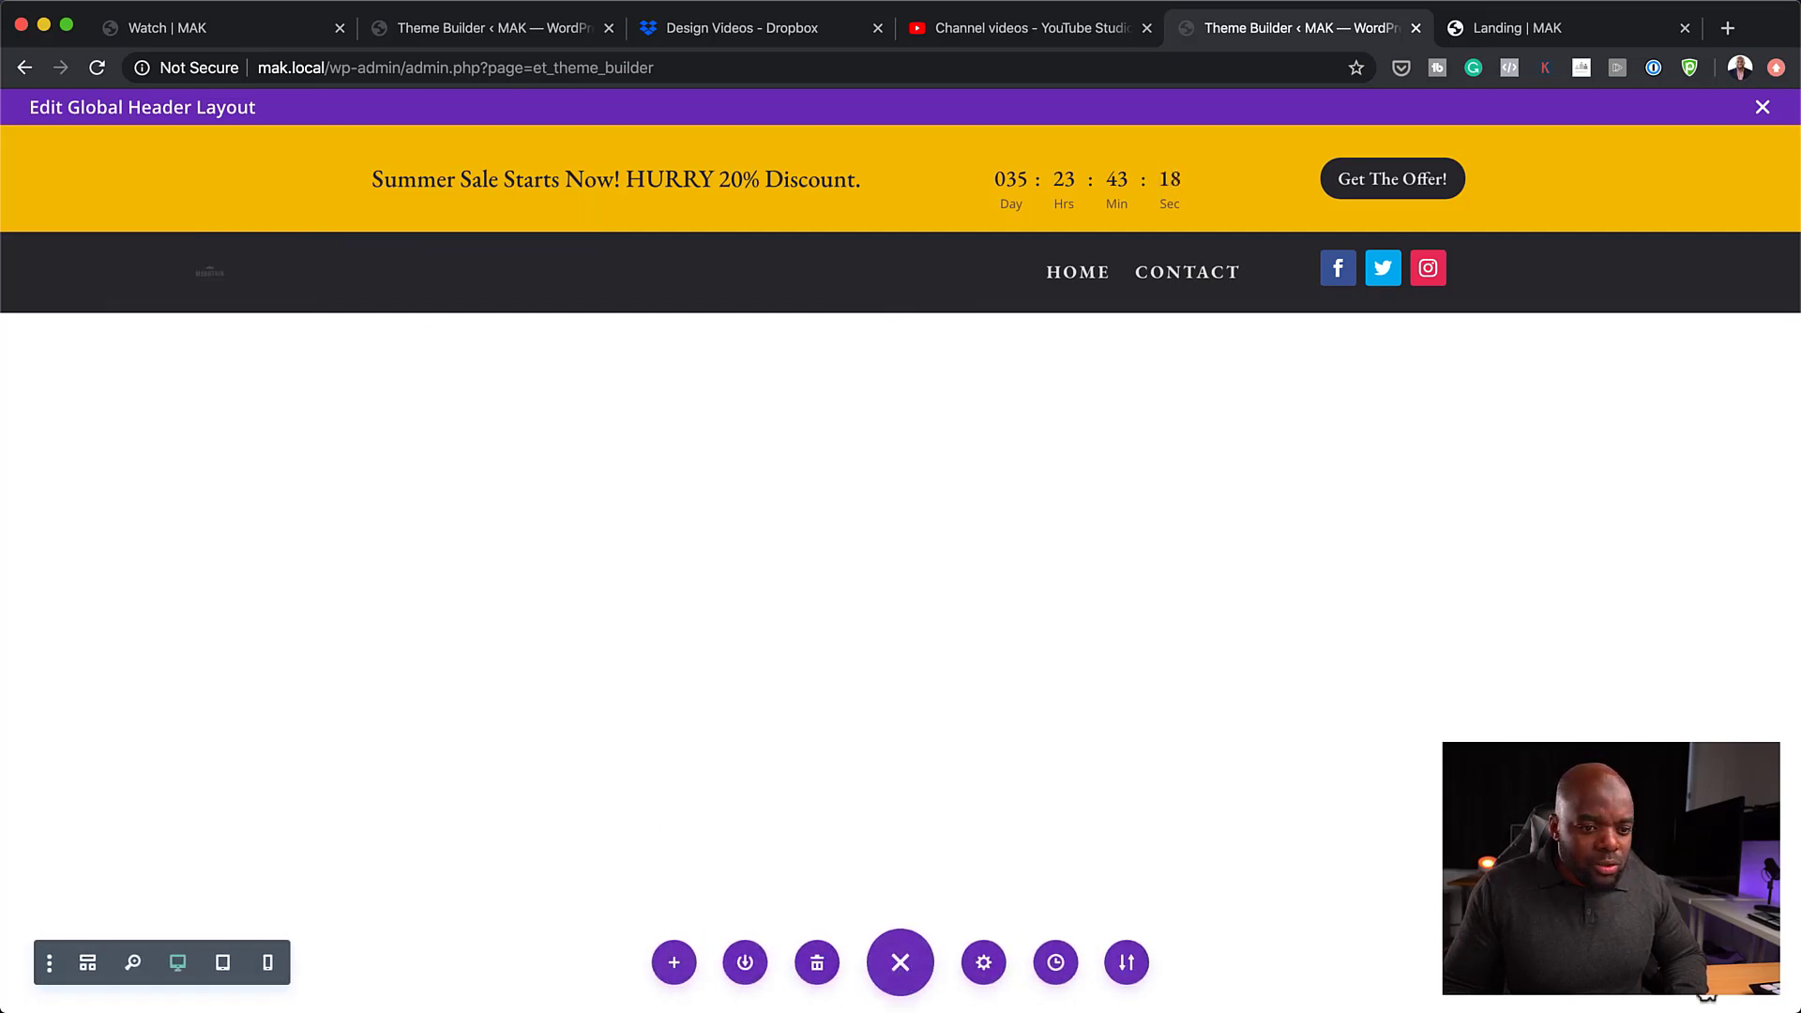
{"action": "key", "text": "super+l"}
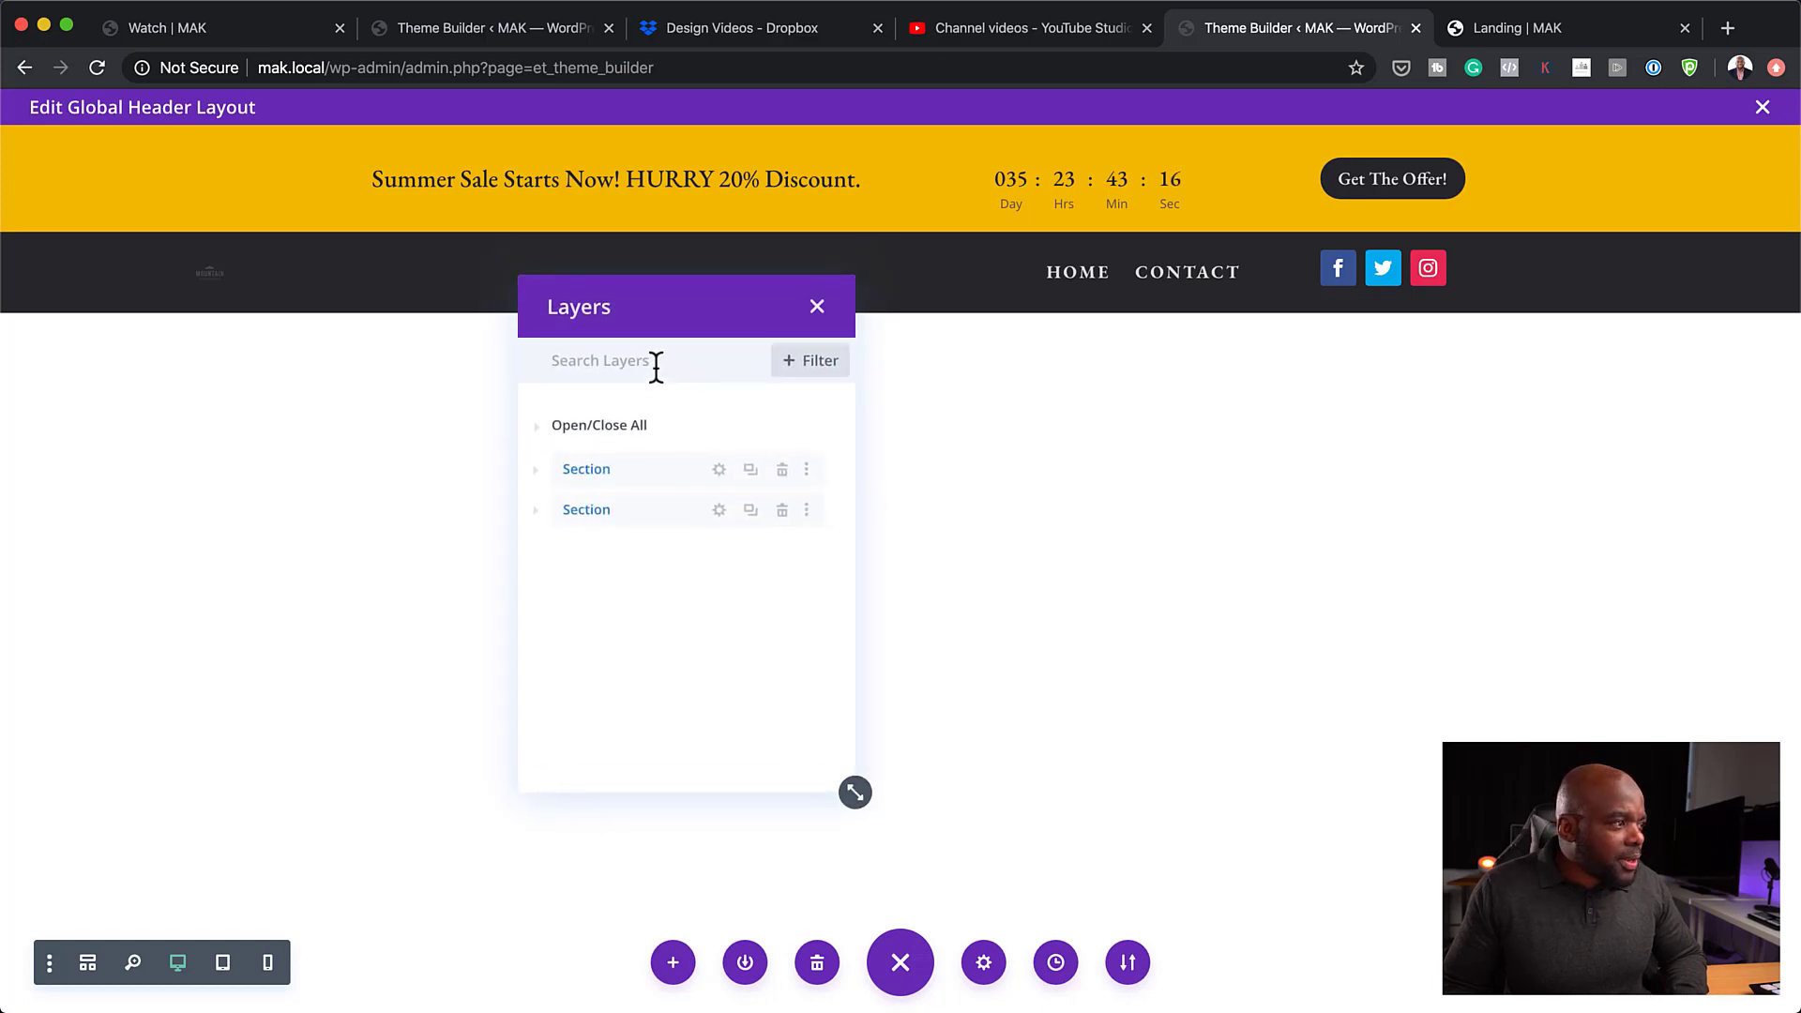
{"action": "left_click_drag", "start_coordinate": [670, 316], "coordinate": [1297, 429]}
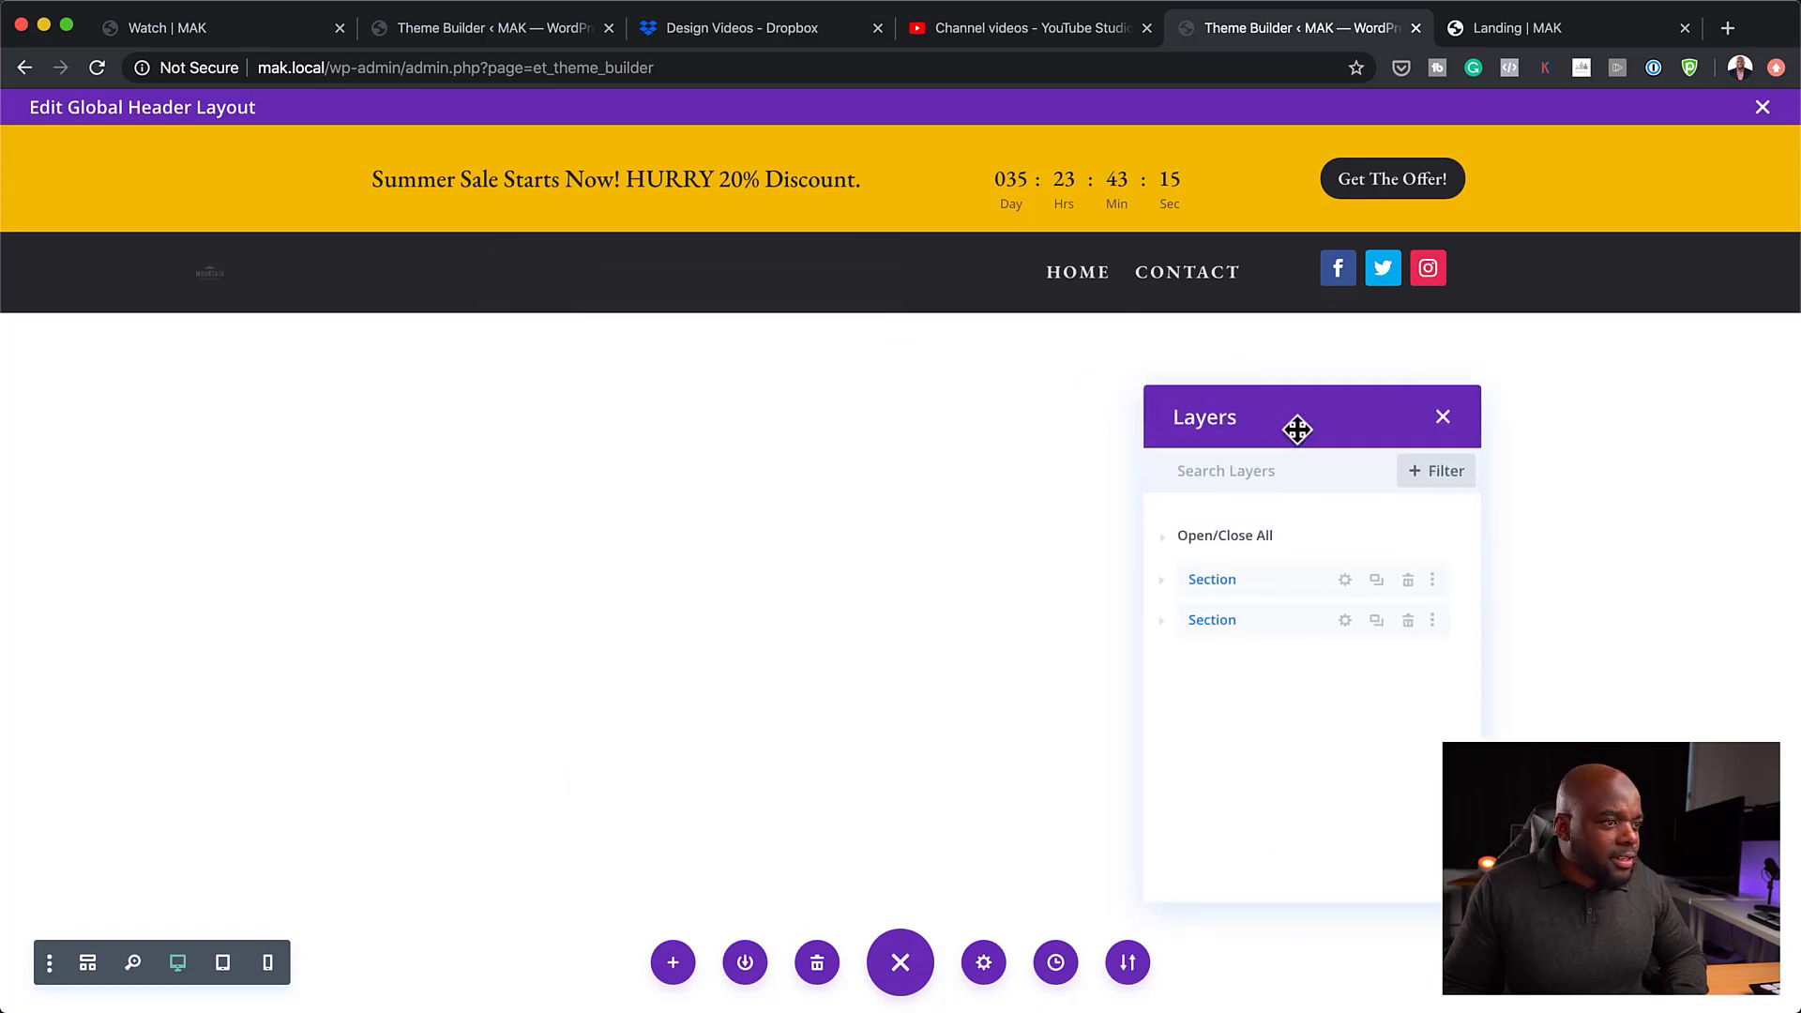
{"action": "left_click", "coordinate": [1163, 630]}
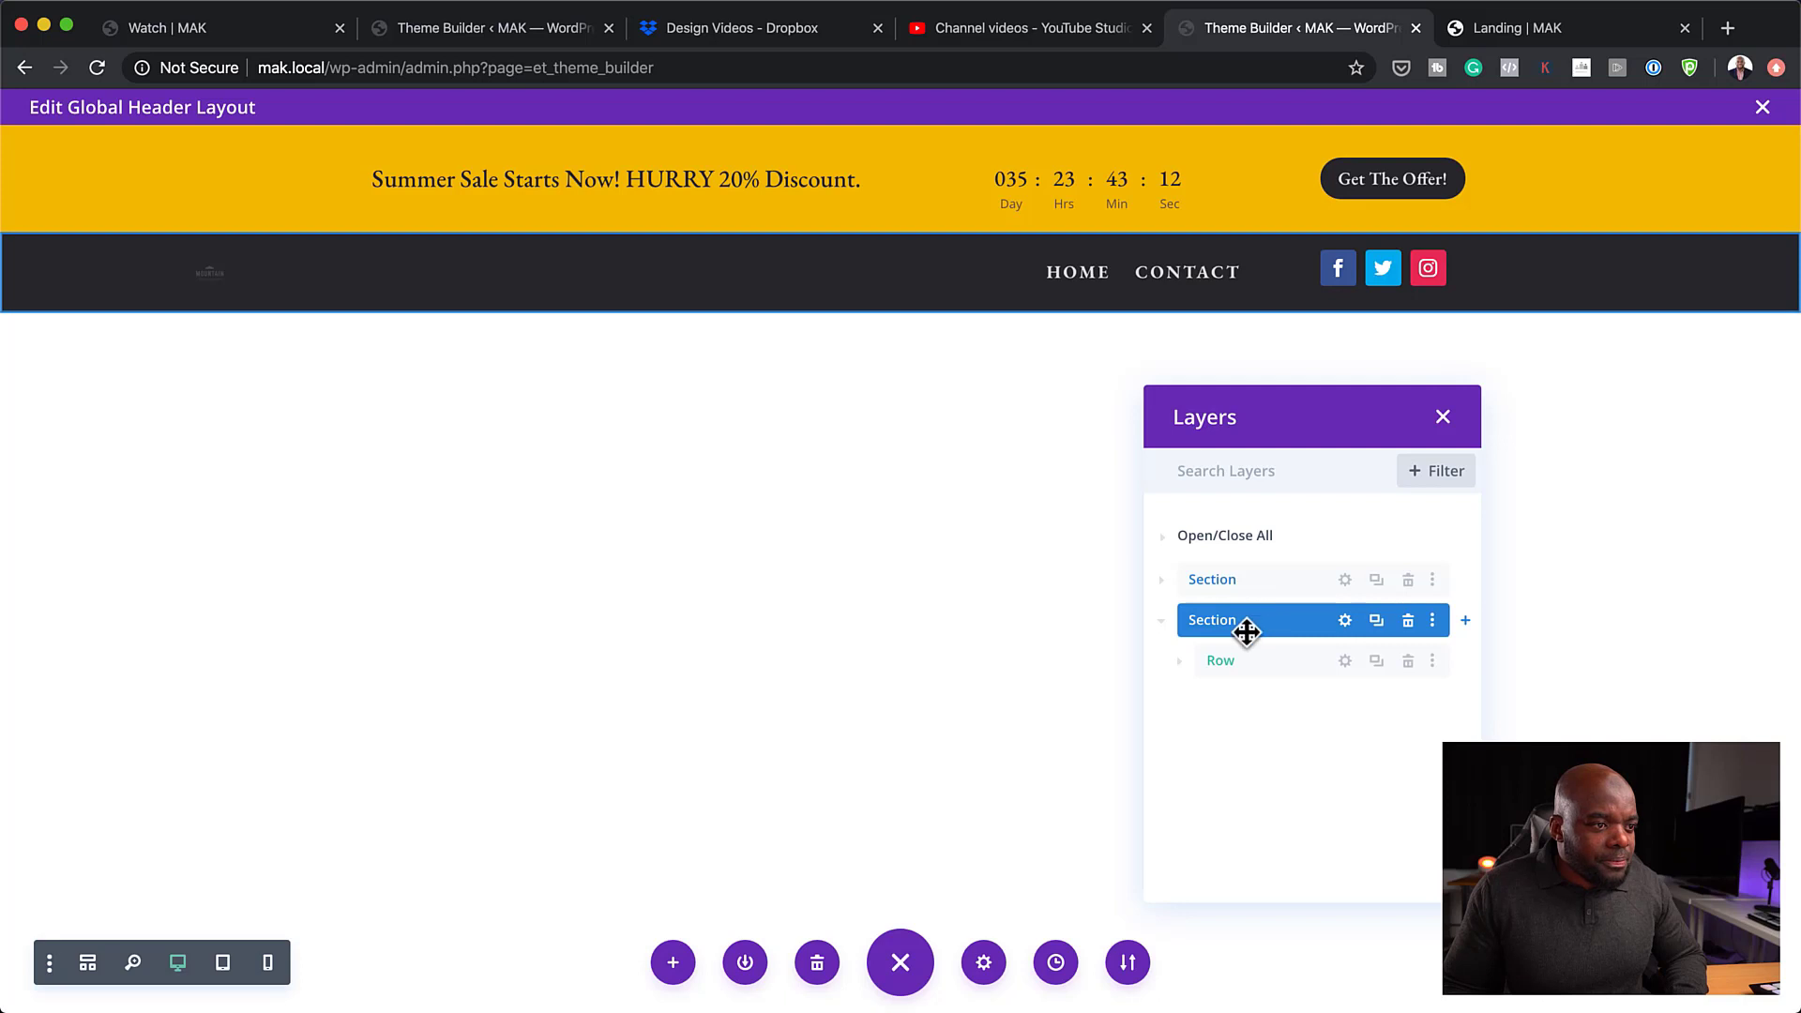
{"action": "left_click", "coordinate": [1180, 663]}
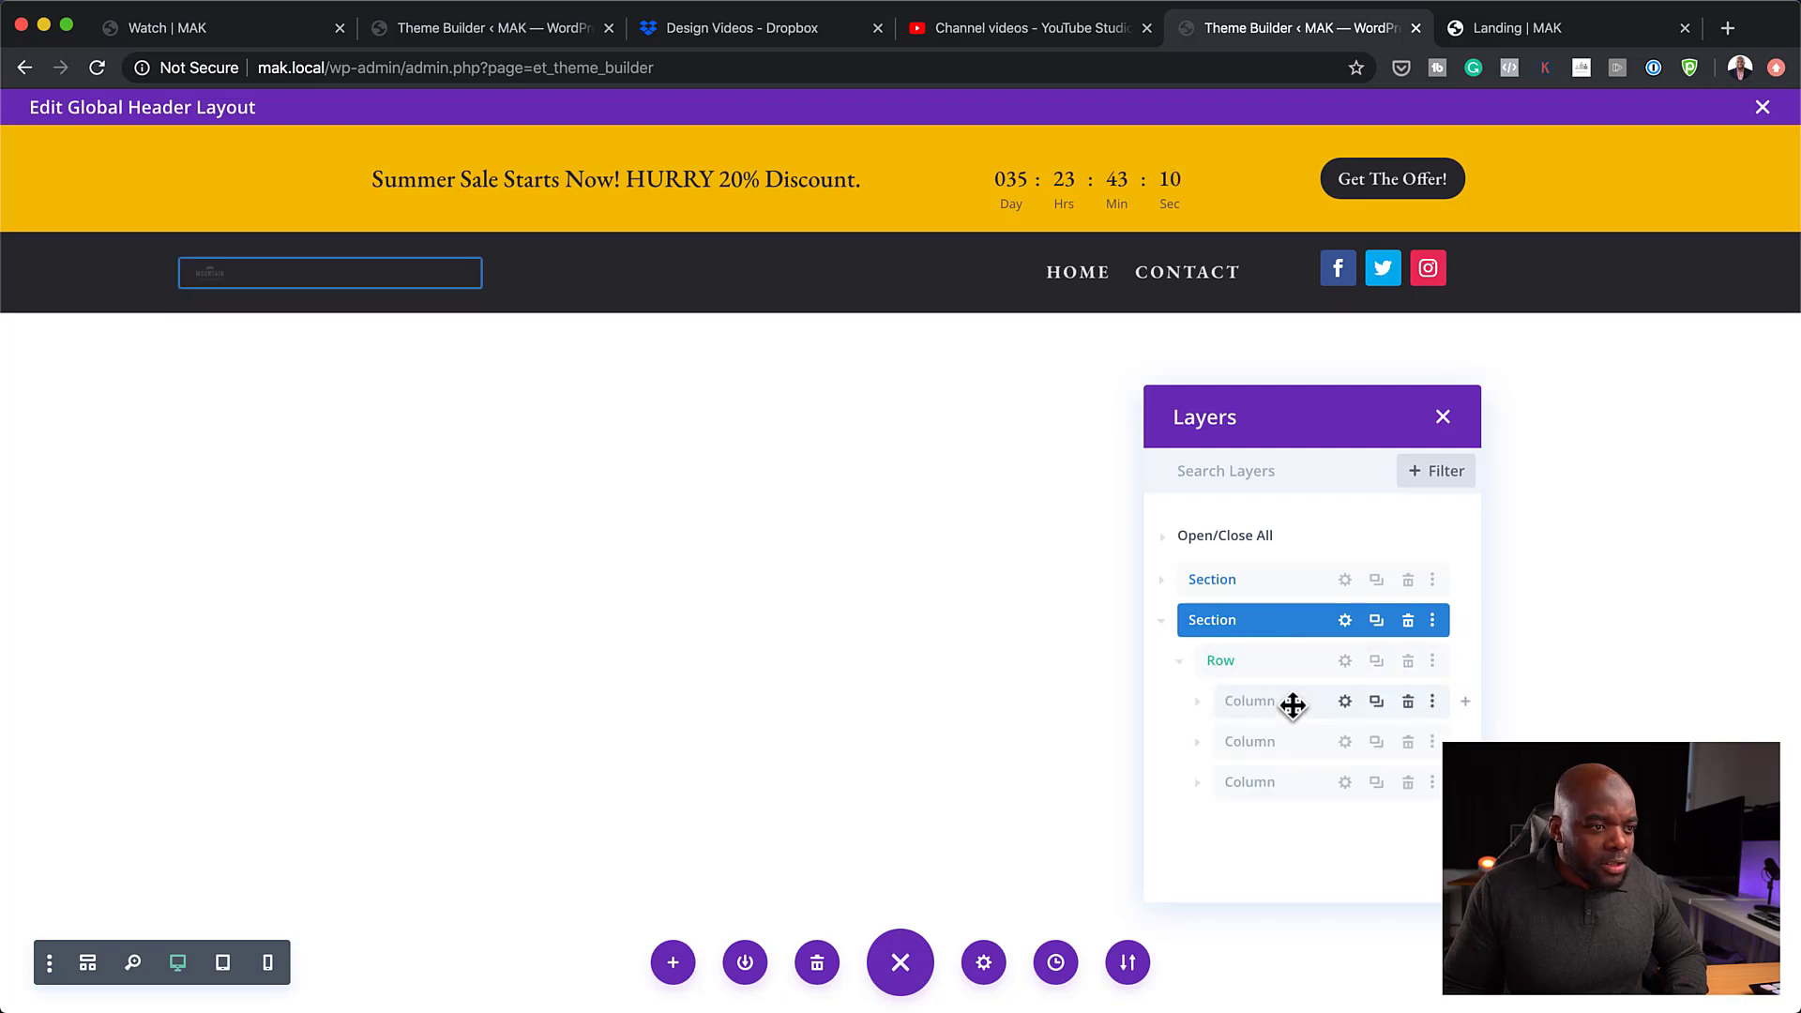
{"action": "left_click", "coordinate": [1197, 704]}
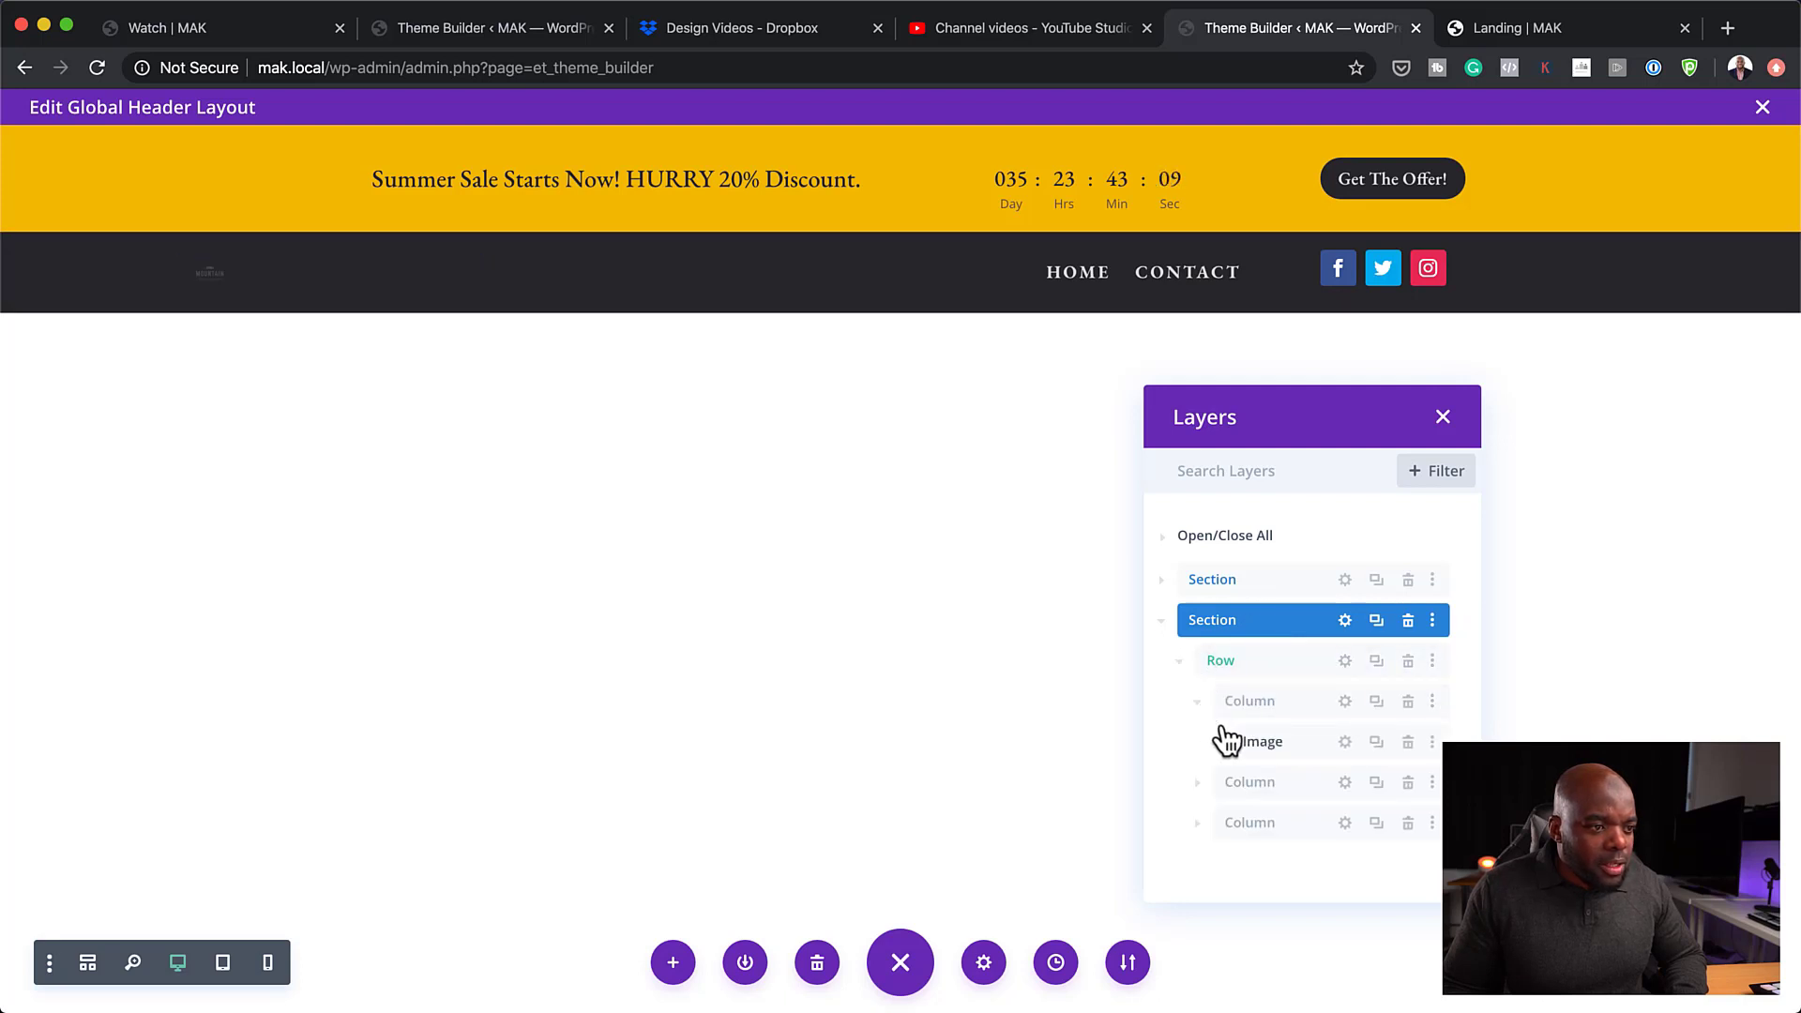
{"action": "left_click", "coordinate": [1345, 742]}
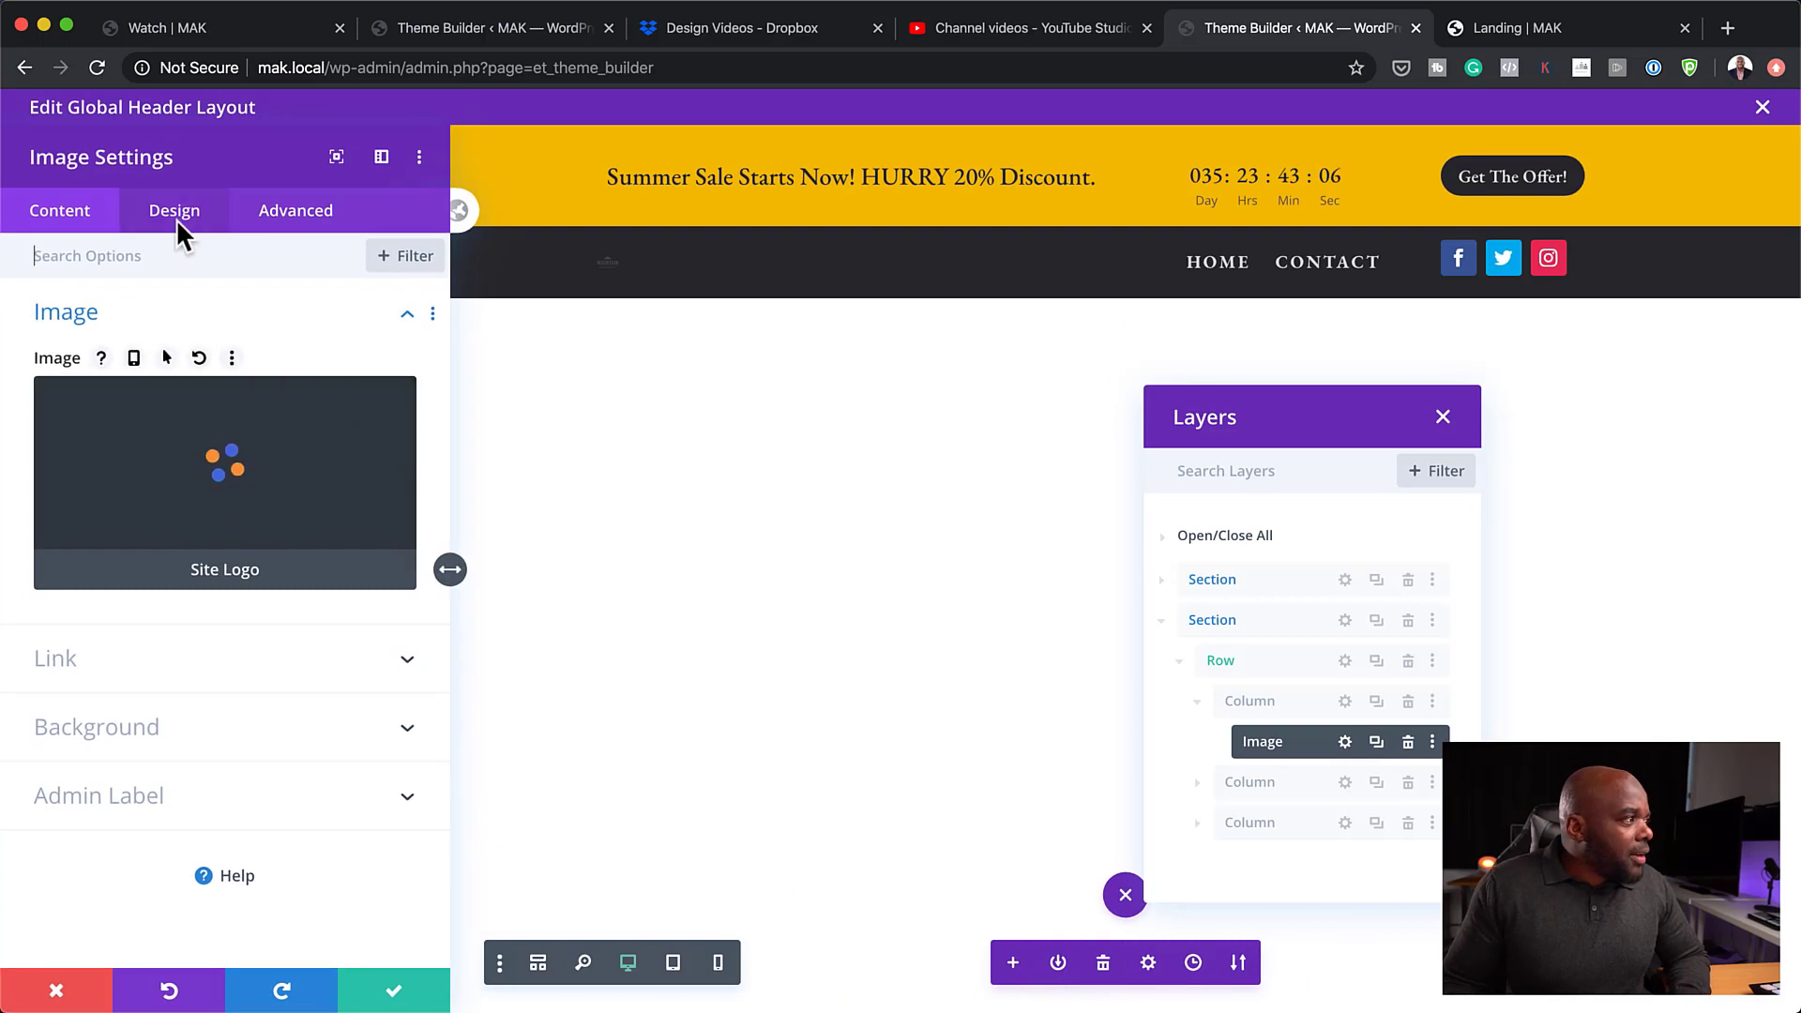
- Set the logo image's width to 42% in its sizing options and save the module
{"action": "left_click", "coordinate": [178, 226]}
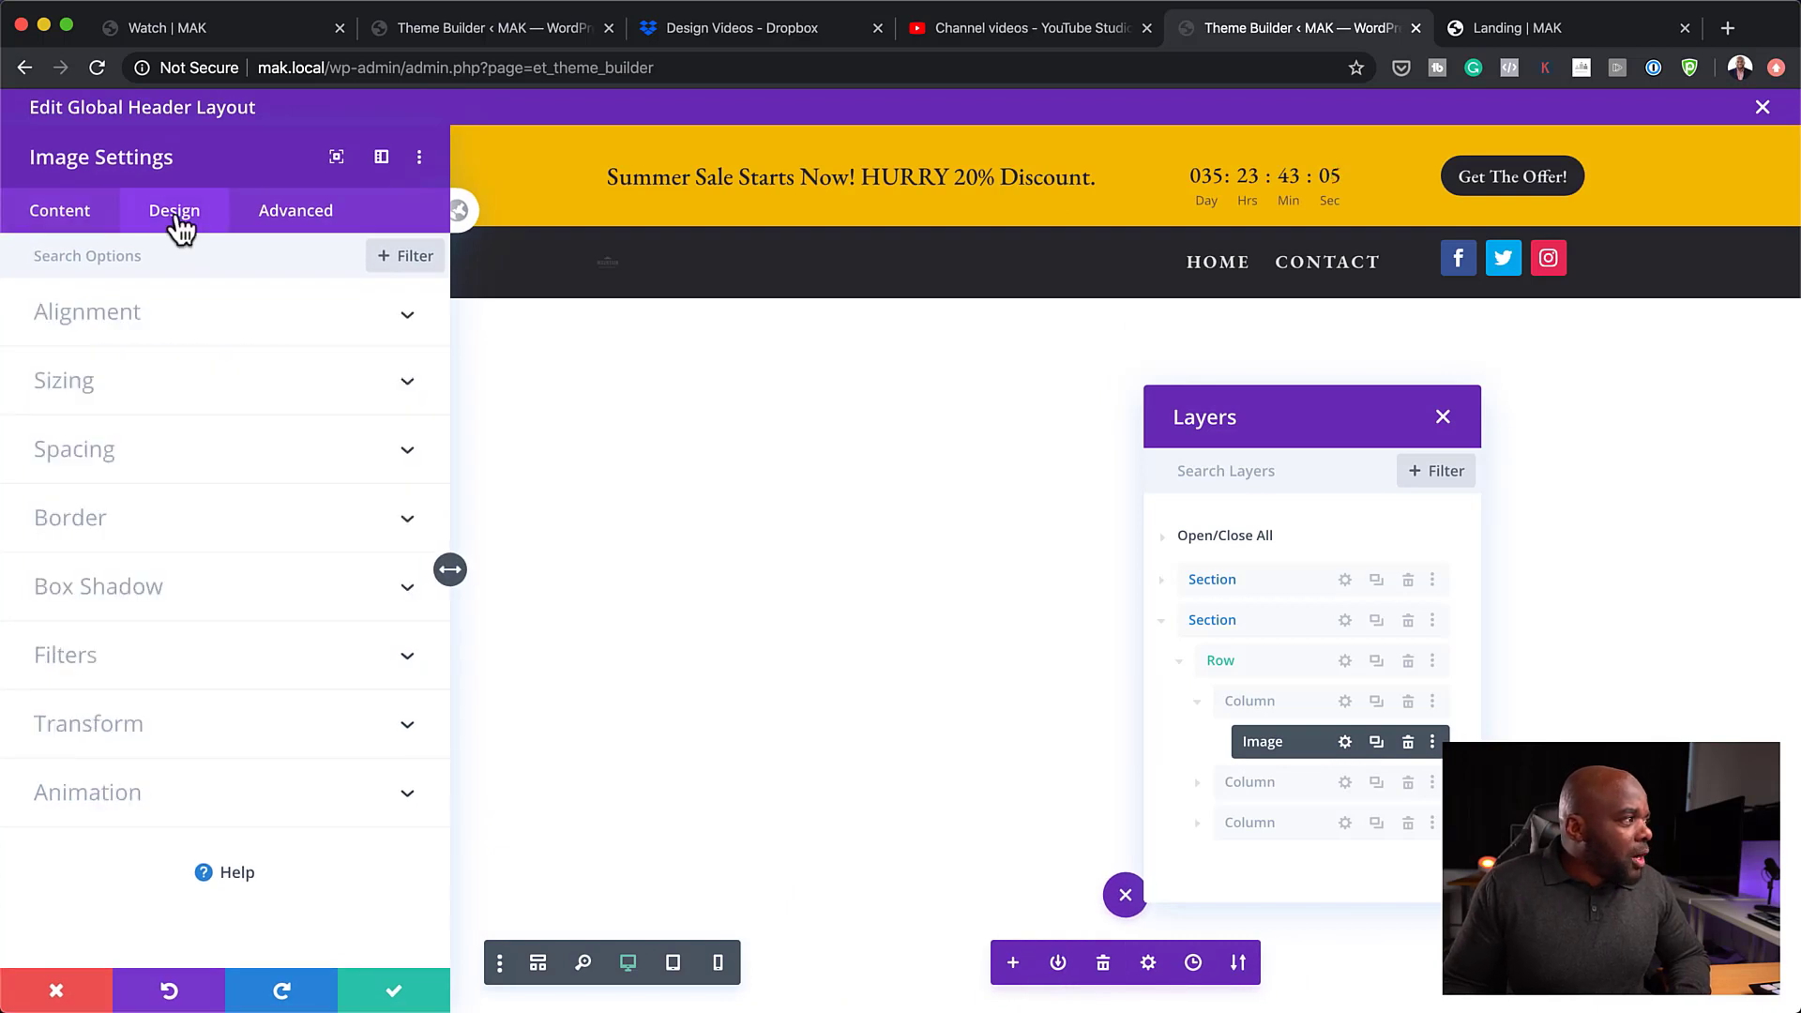
{"action": "left_click", "coordinate": [96, 387]}
{"action": "left_click_drag", "start_coordinate": [91, 439], "coordinate": [137, 441]}
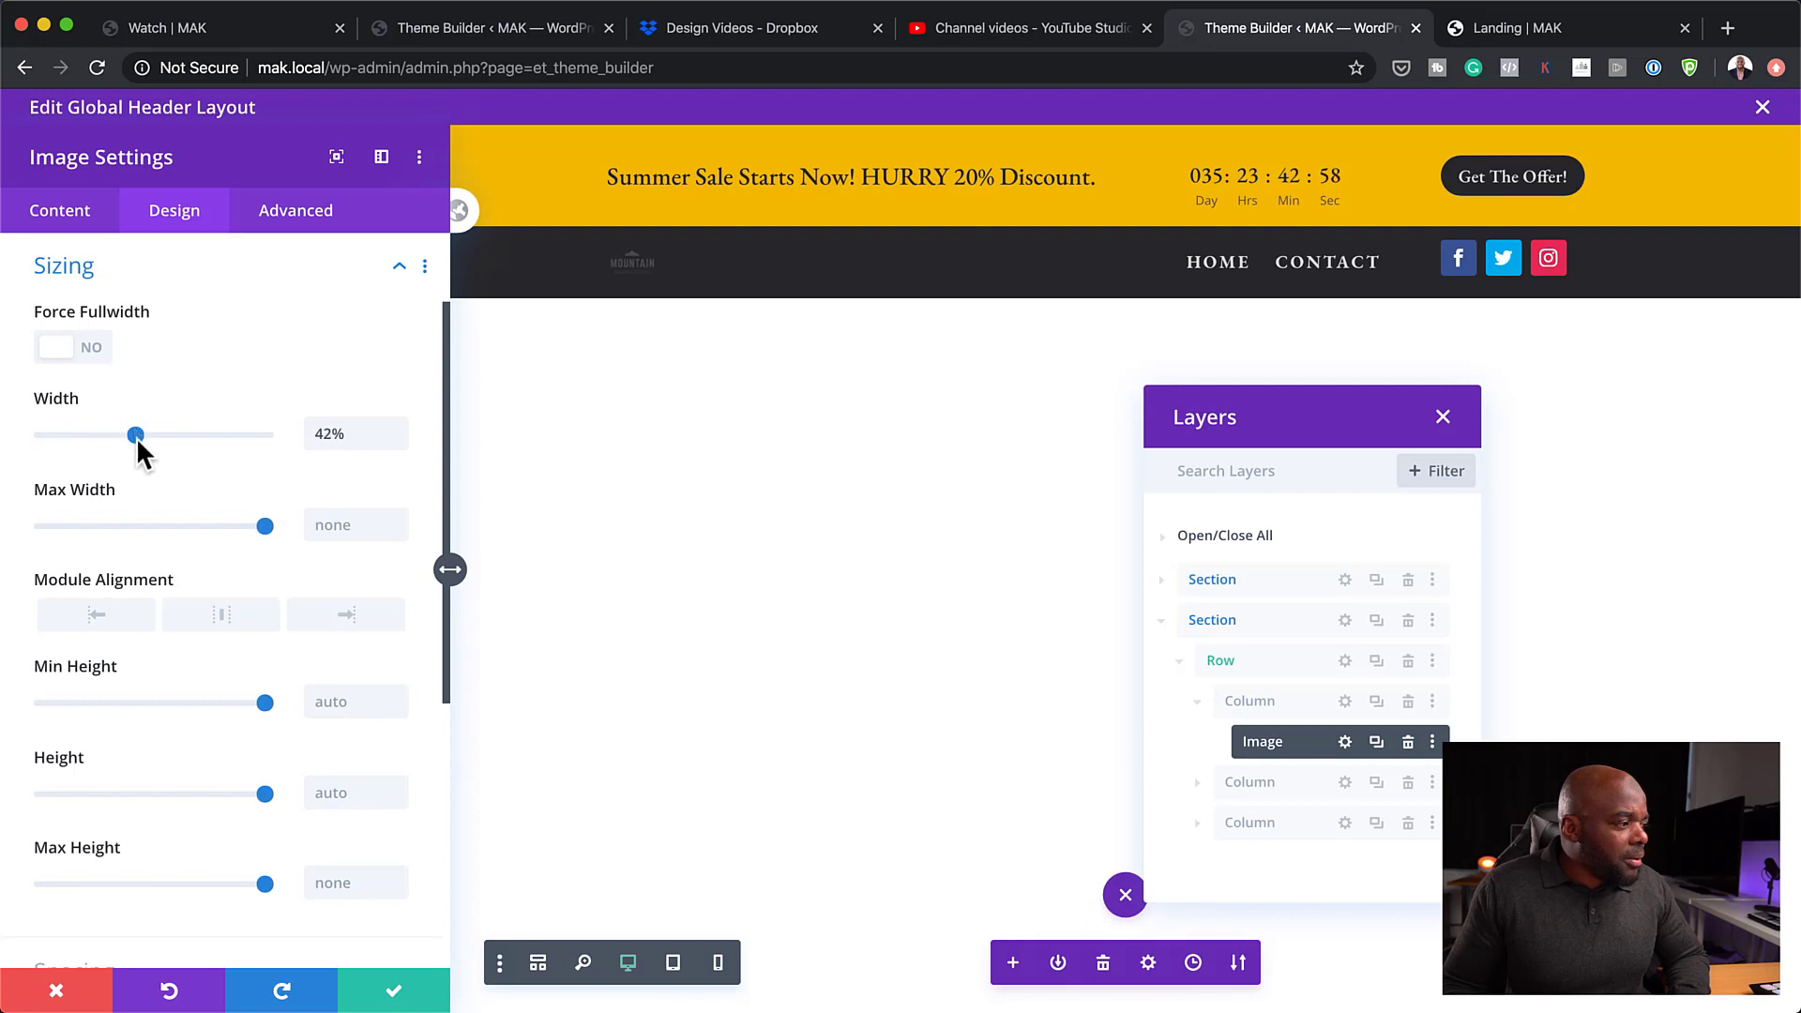
{"action": "left_click", "coordinate": [392, 996]}
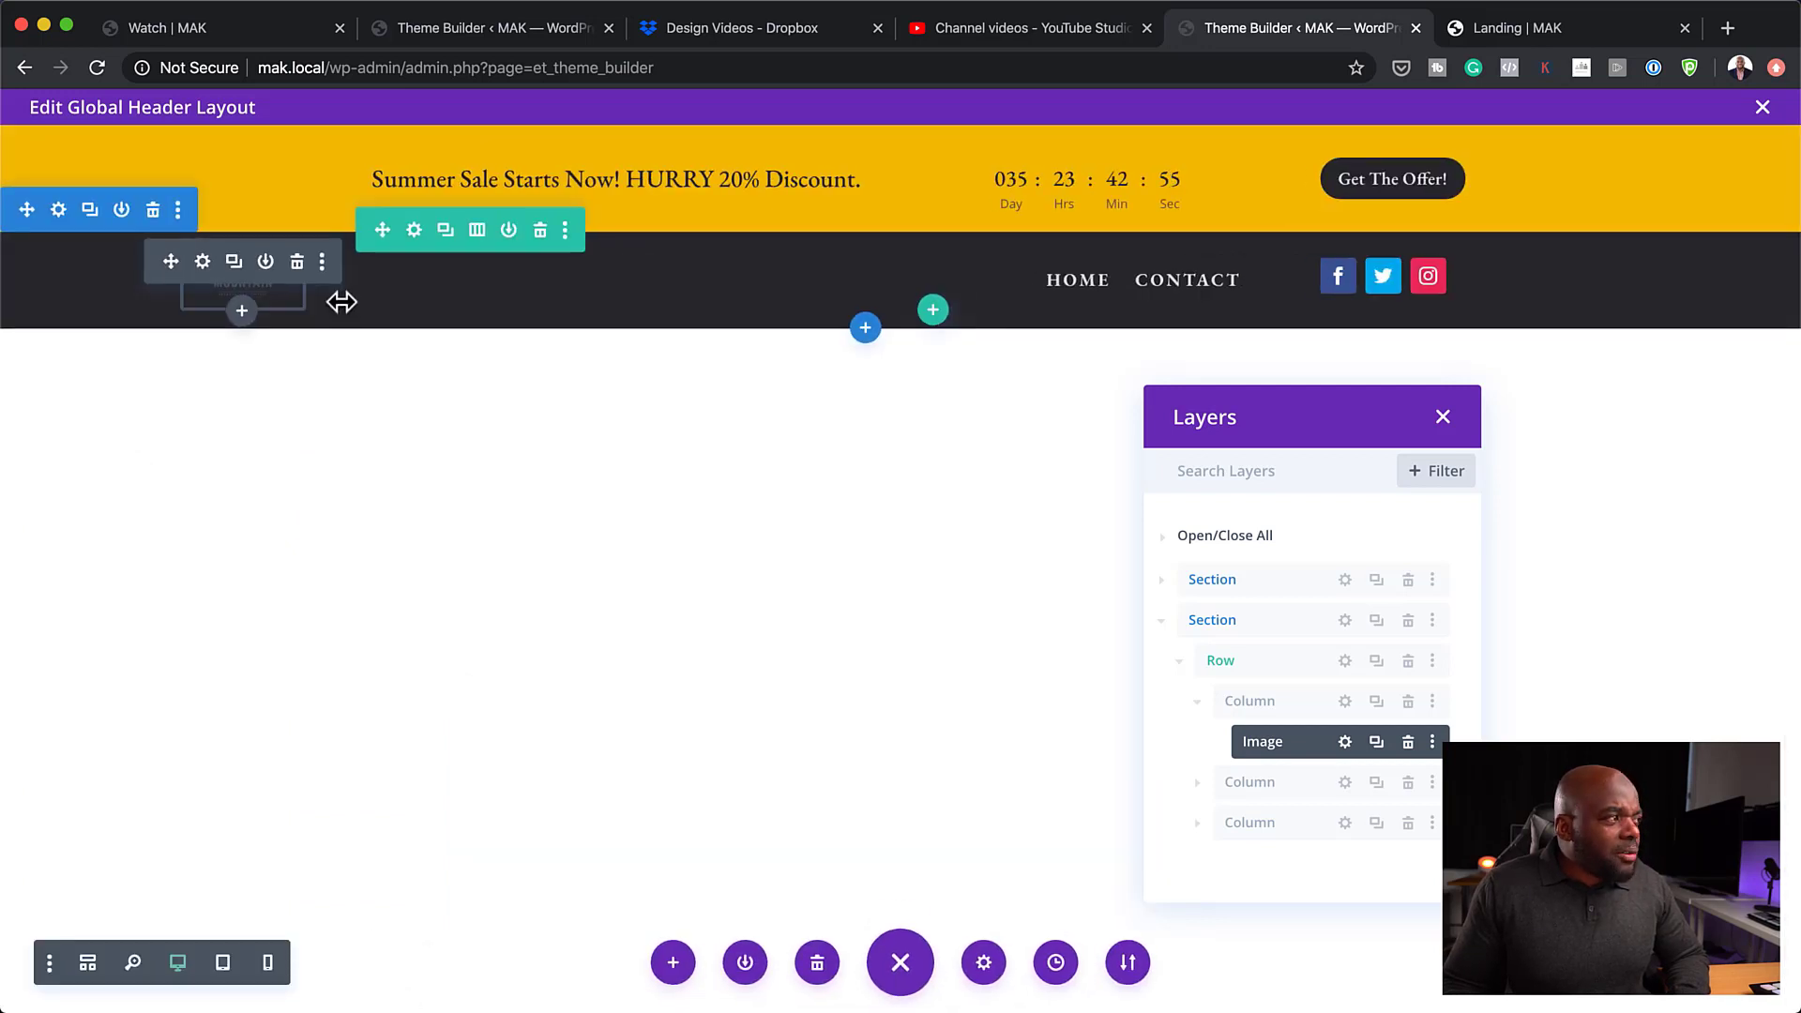
- Raise the logo image's brightness filter to 200%, save the module and close the Layers view
{"action": "left_click", "coordinate": [203, 263]}
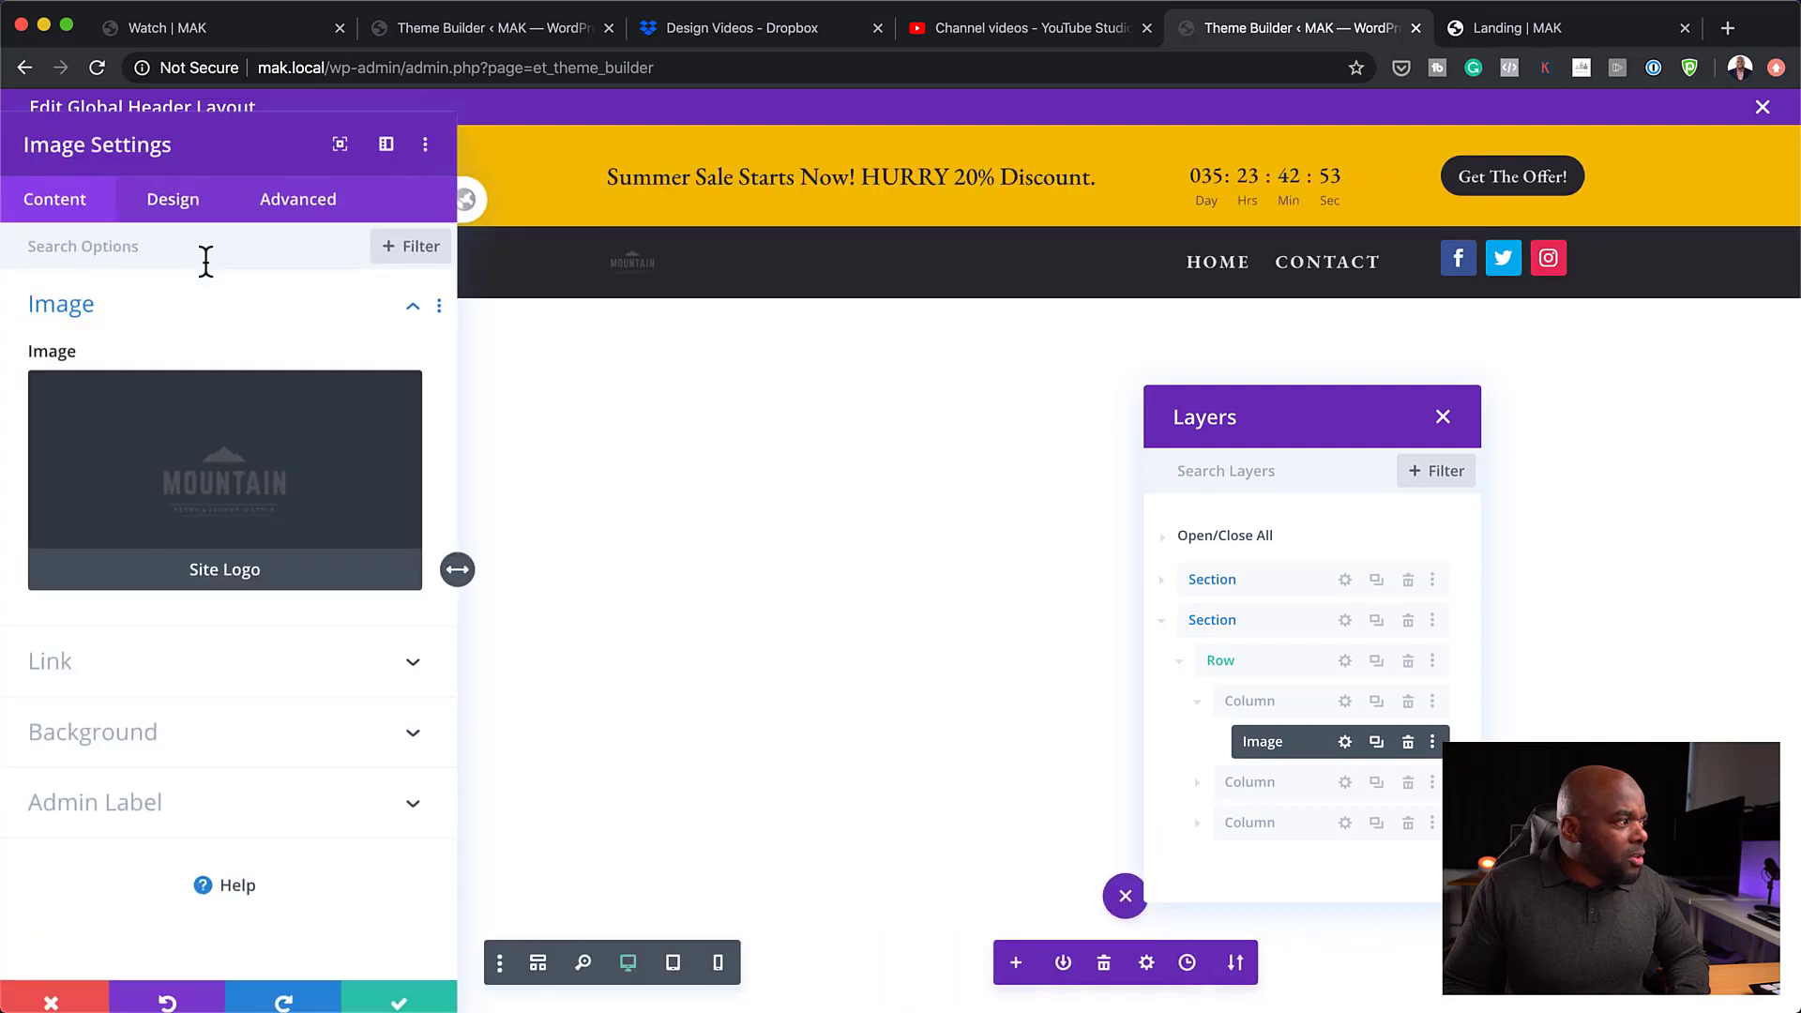
{"action": "left_click", "coordinate": [175, 212]}
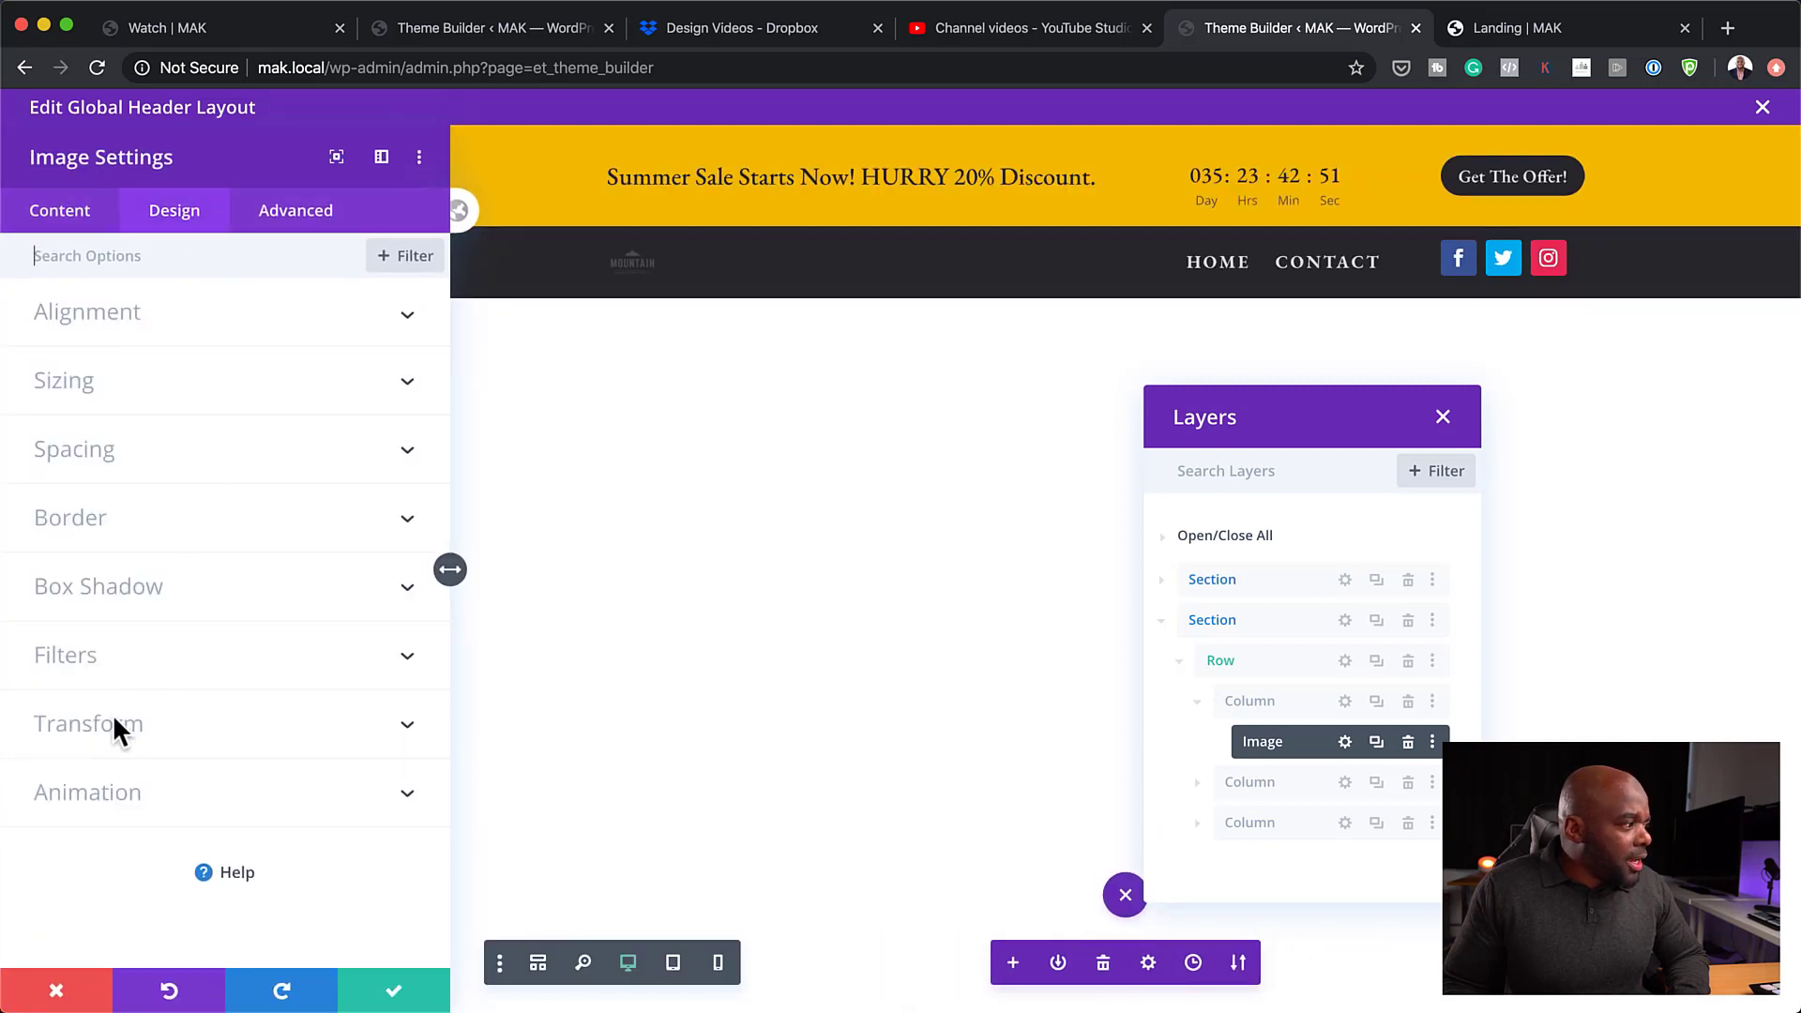
{"action": "left_click", "coordinate": [83, 656]}
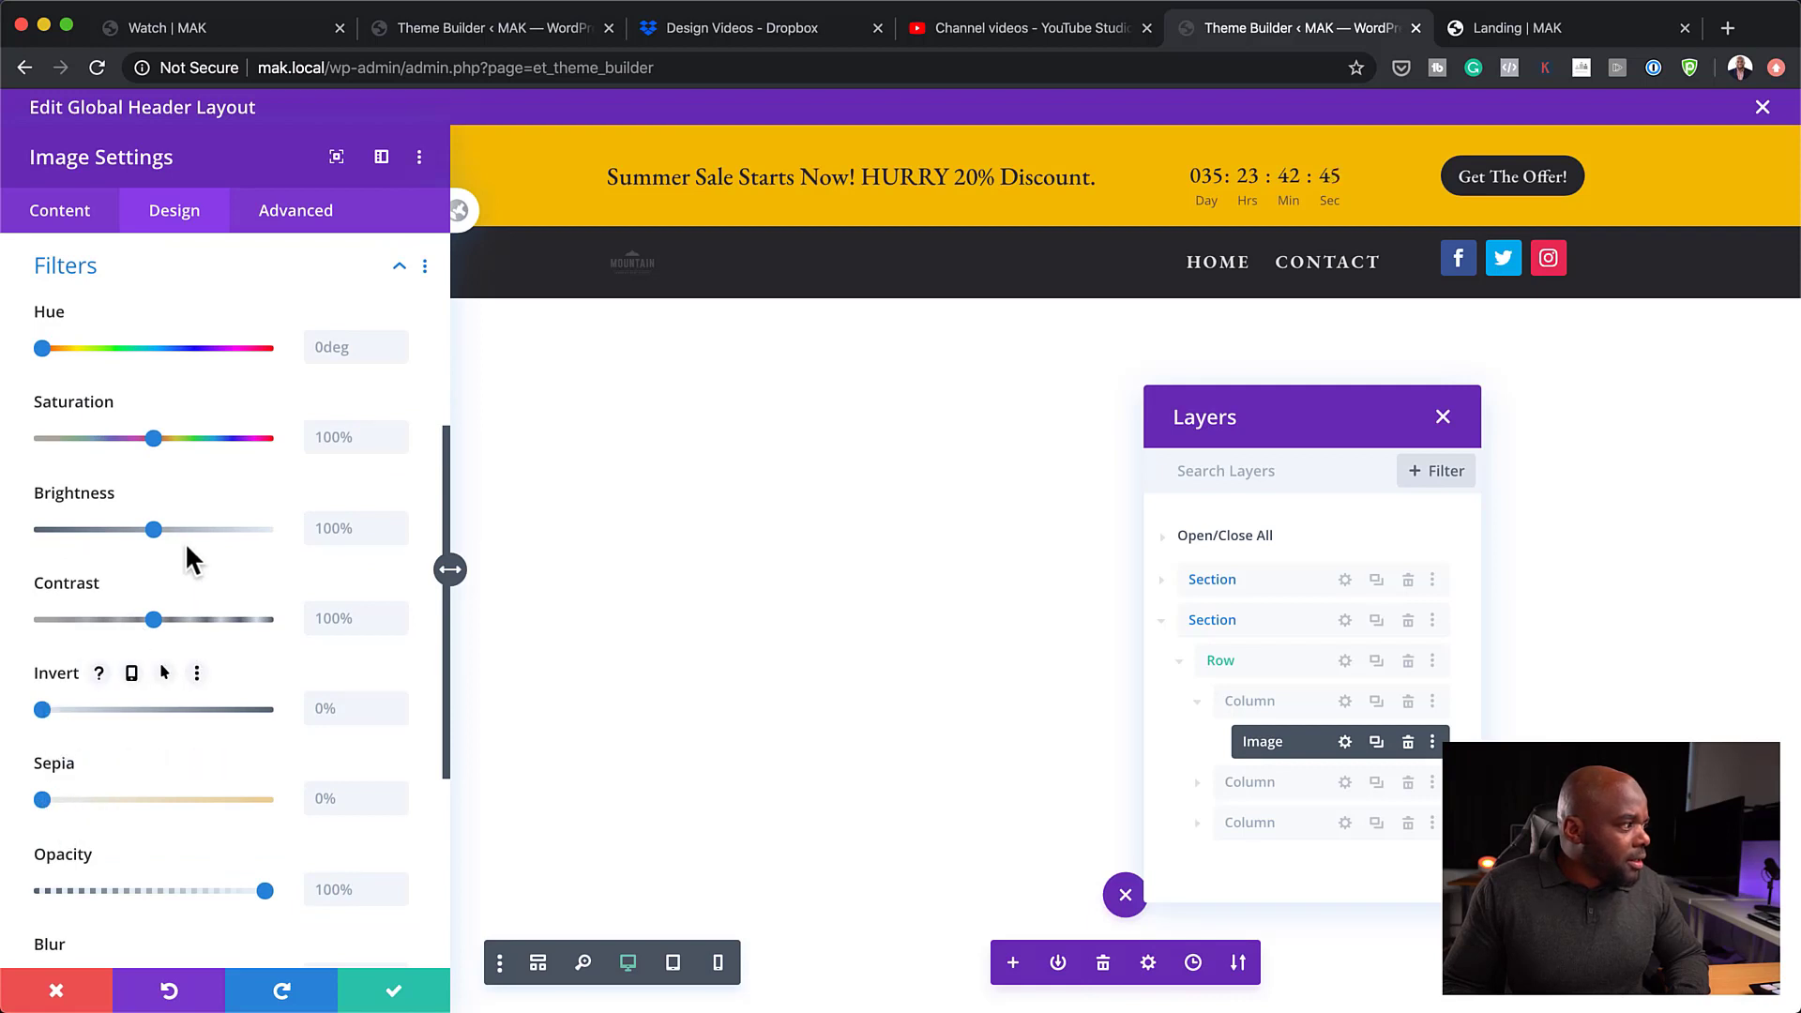
{"action": "left_click_drag", "start_coordinate": [154, 529], "coordinate": [291, 539]}
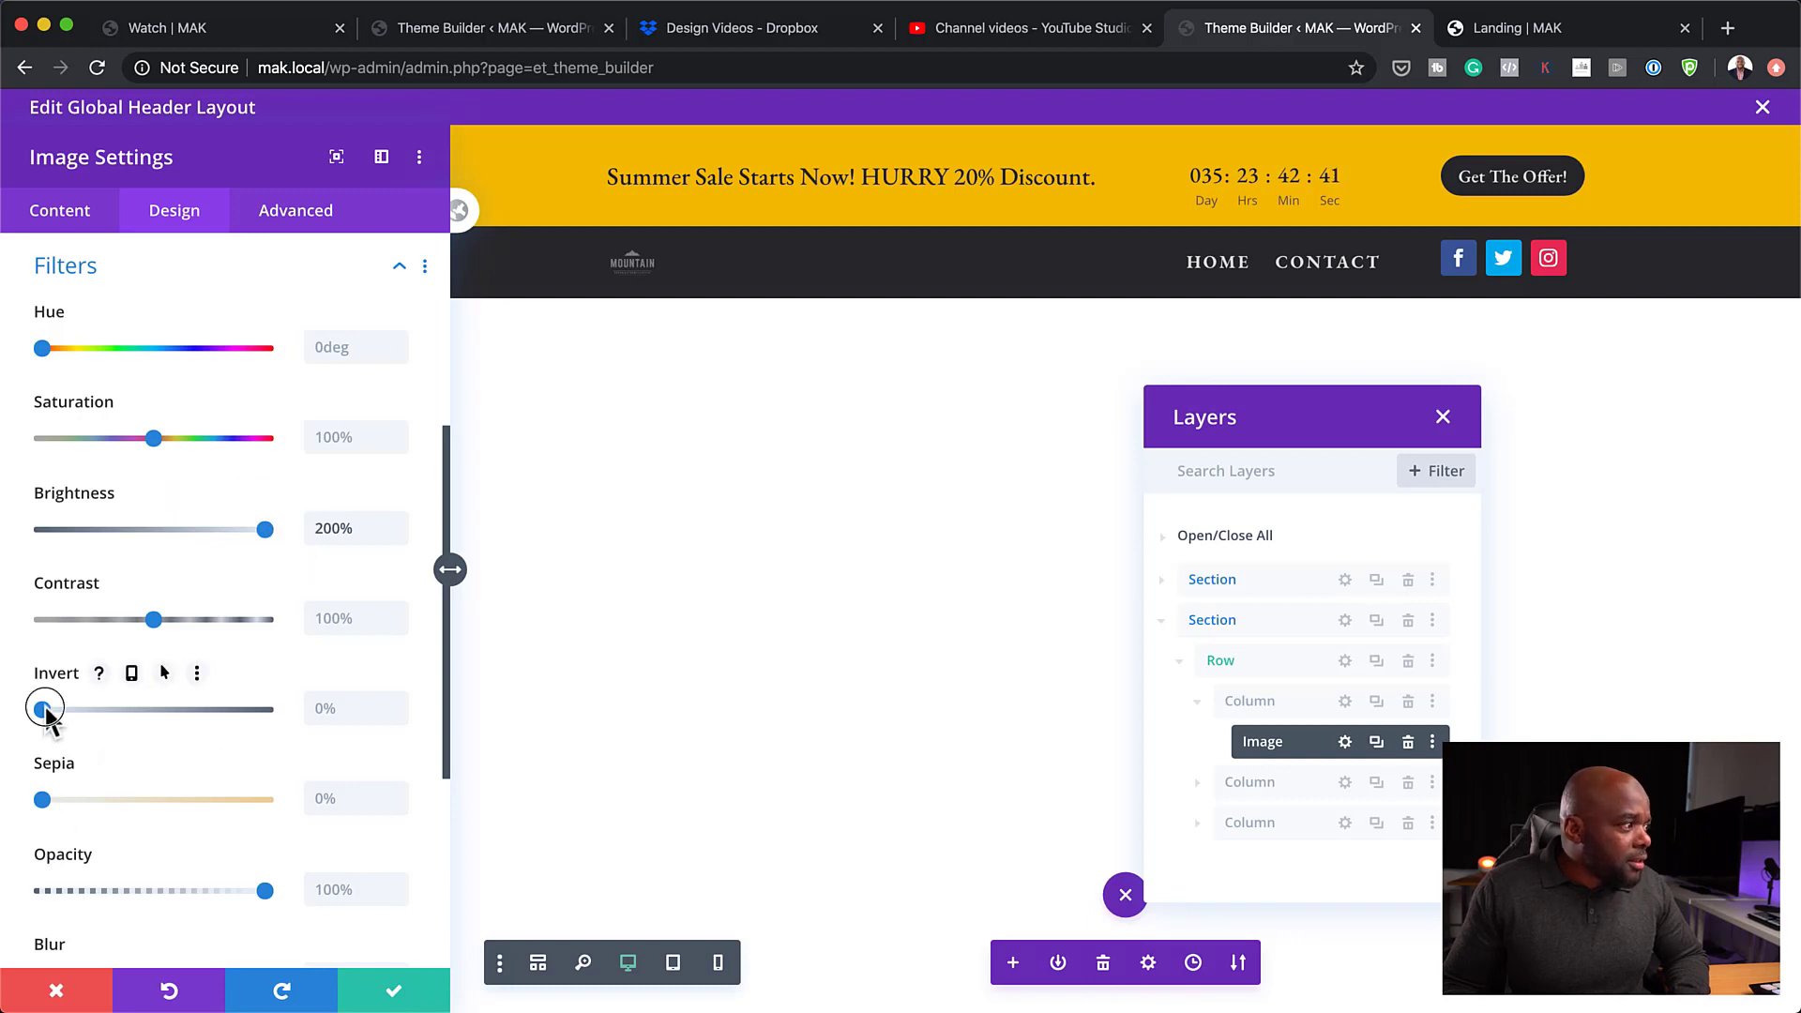
{"action": "left_click_drag", "start_coordinate": [45, 713], "coordinate": [4, 727]}
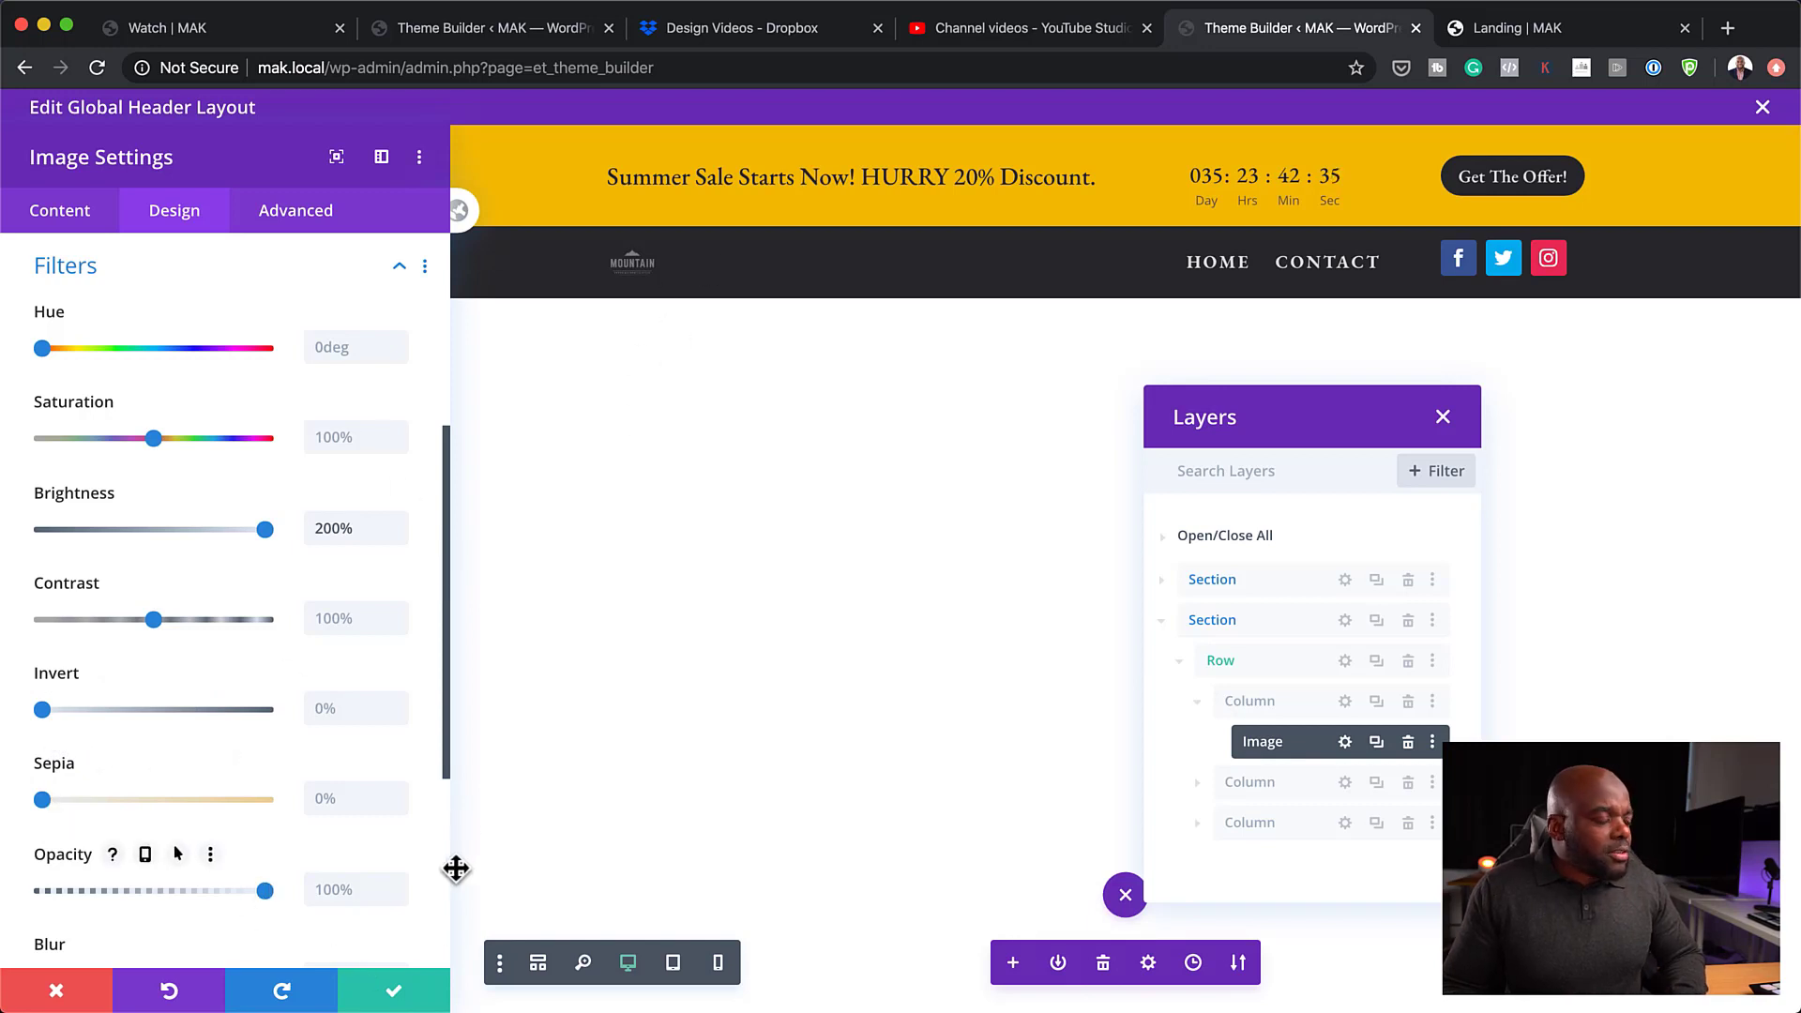
{"action": "left_click", "coordinate": [394, 991]}
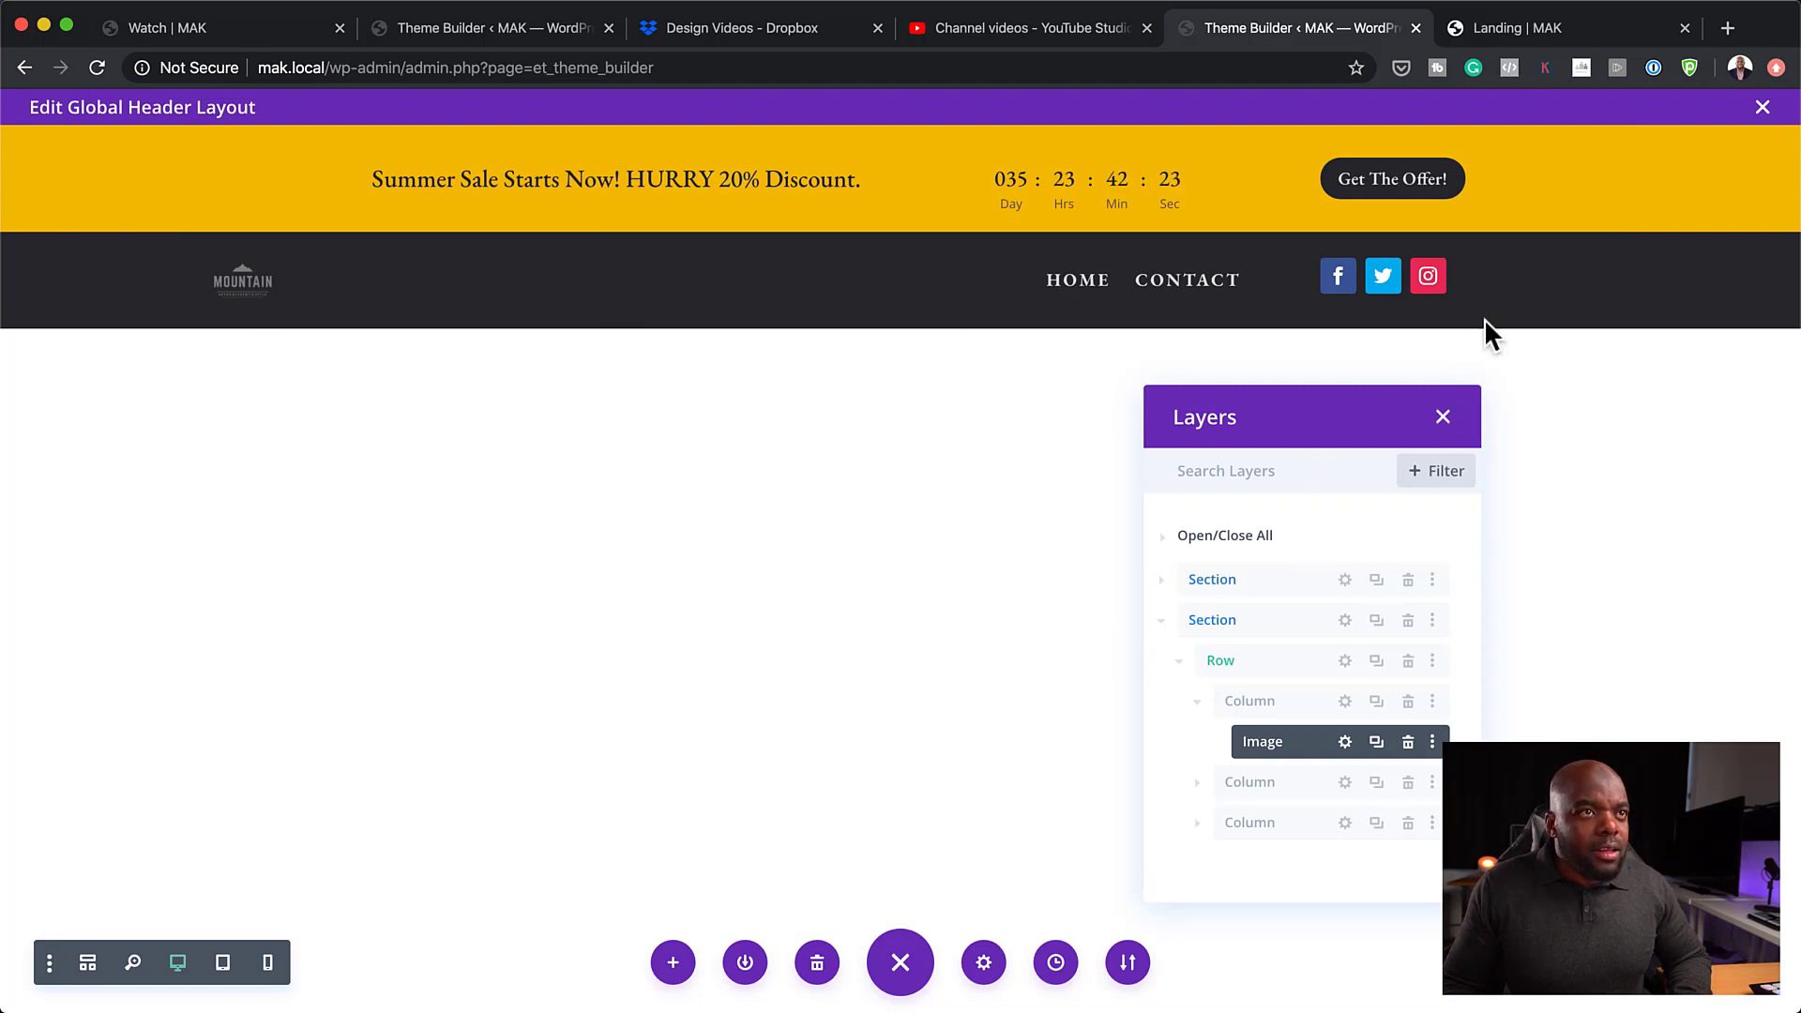
{"action": "left_click", "coordinate": [1443, 416]}
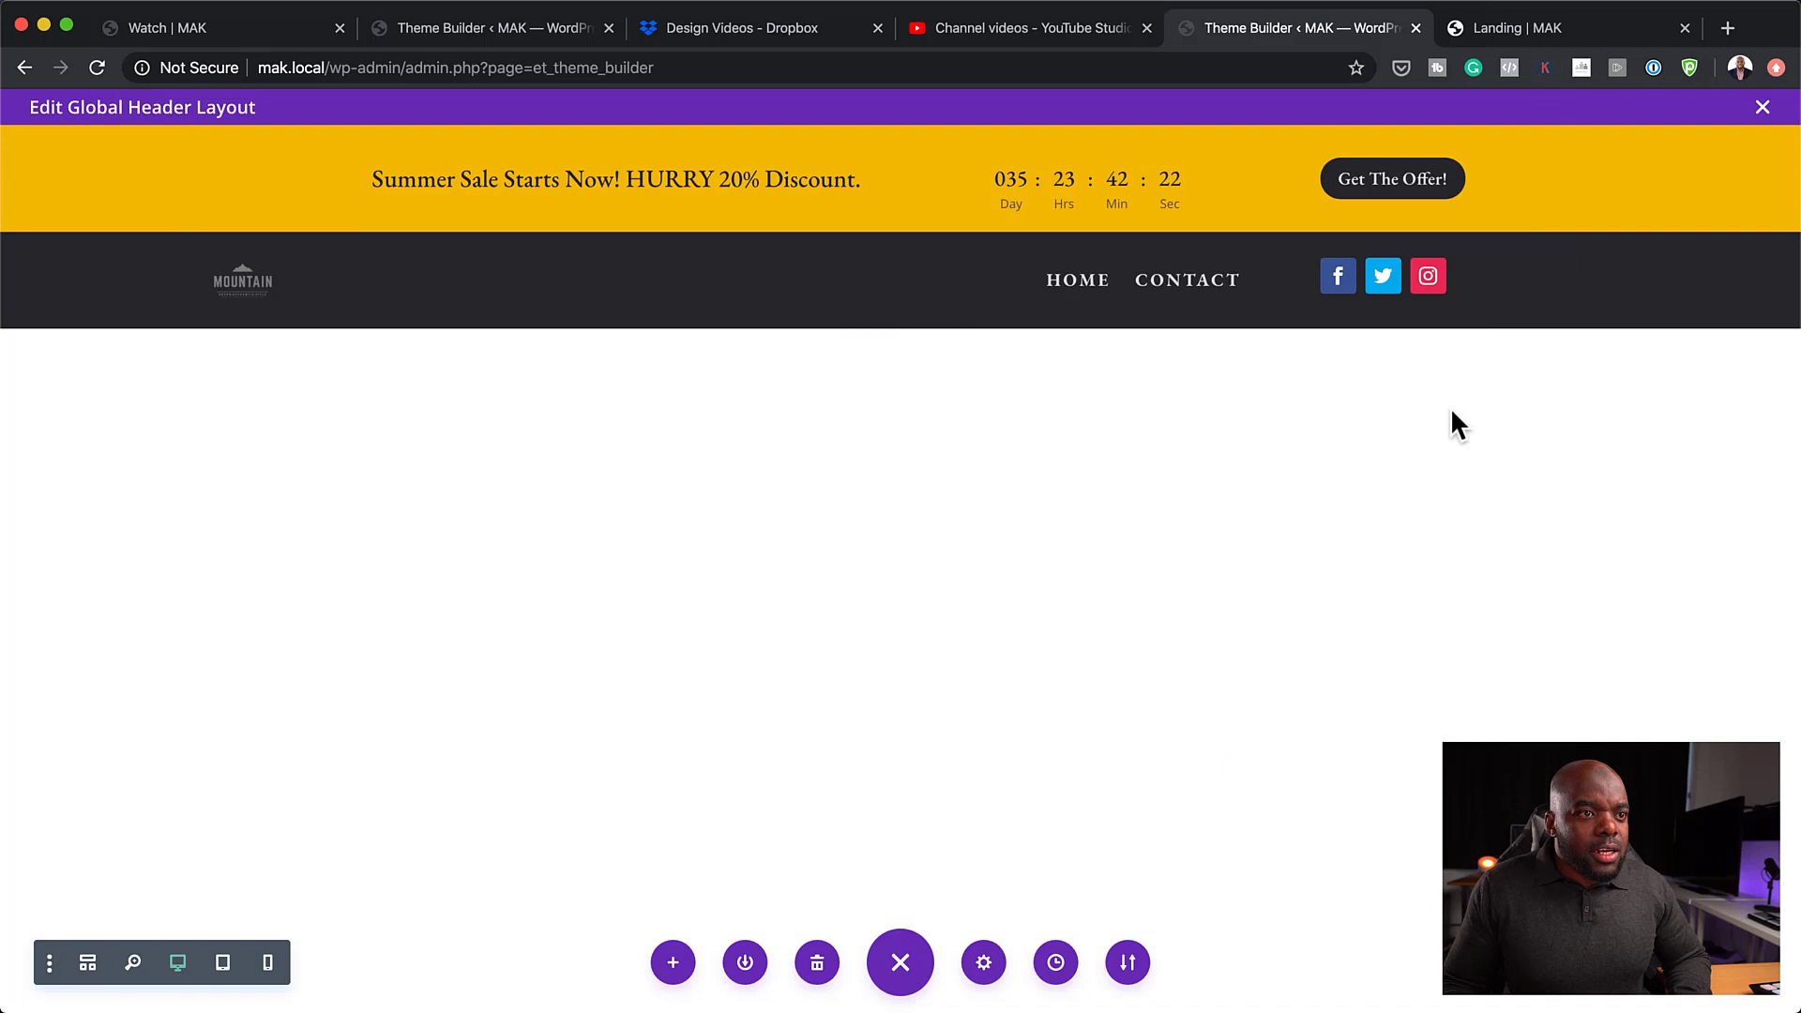
- Reload the Landing page and look over the brightened logo and the header while browsing the page
{"action": "left_click", "coordinate": [1525, 28]}
{"action": "left_click", "coordinate": [100, 72]}
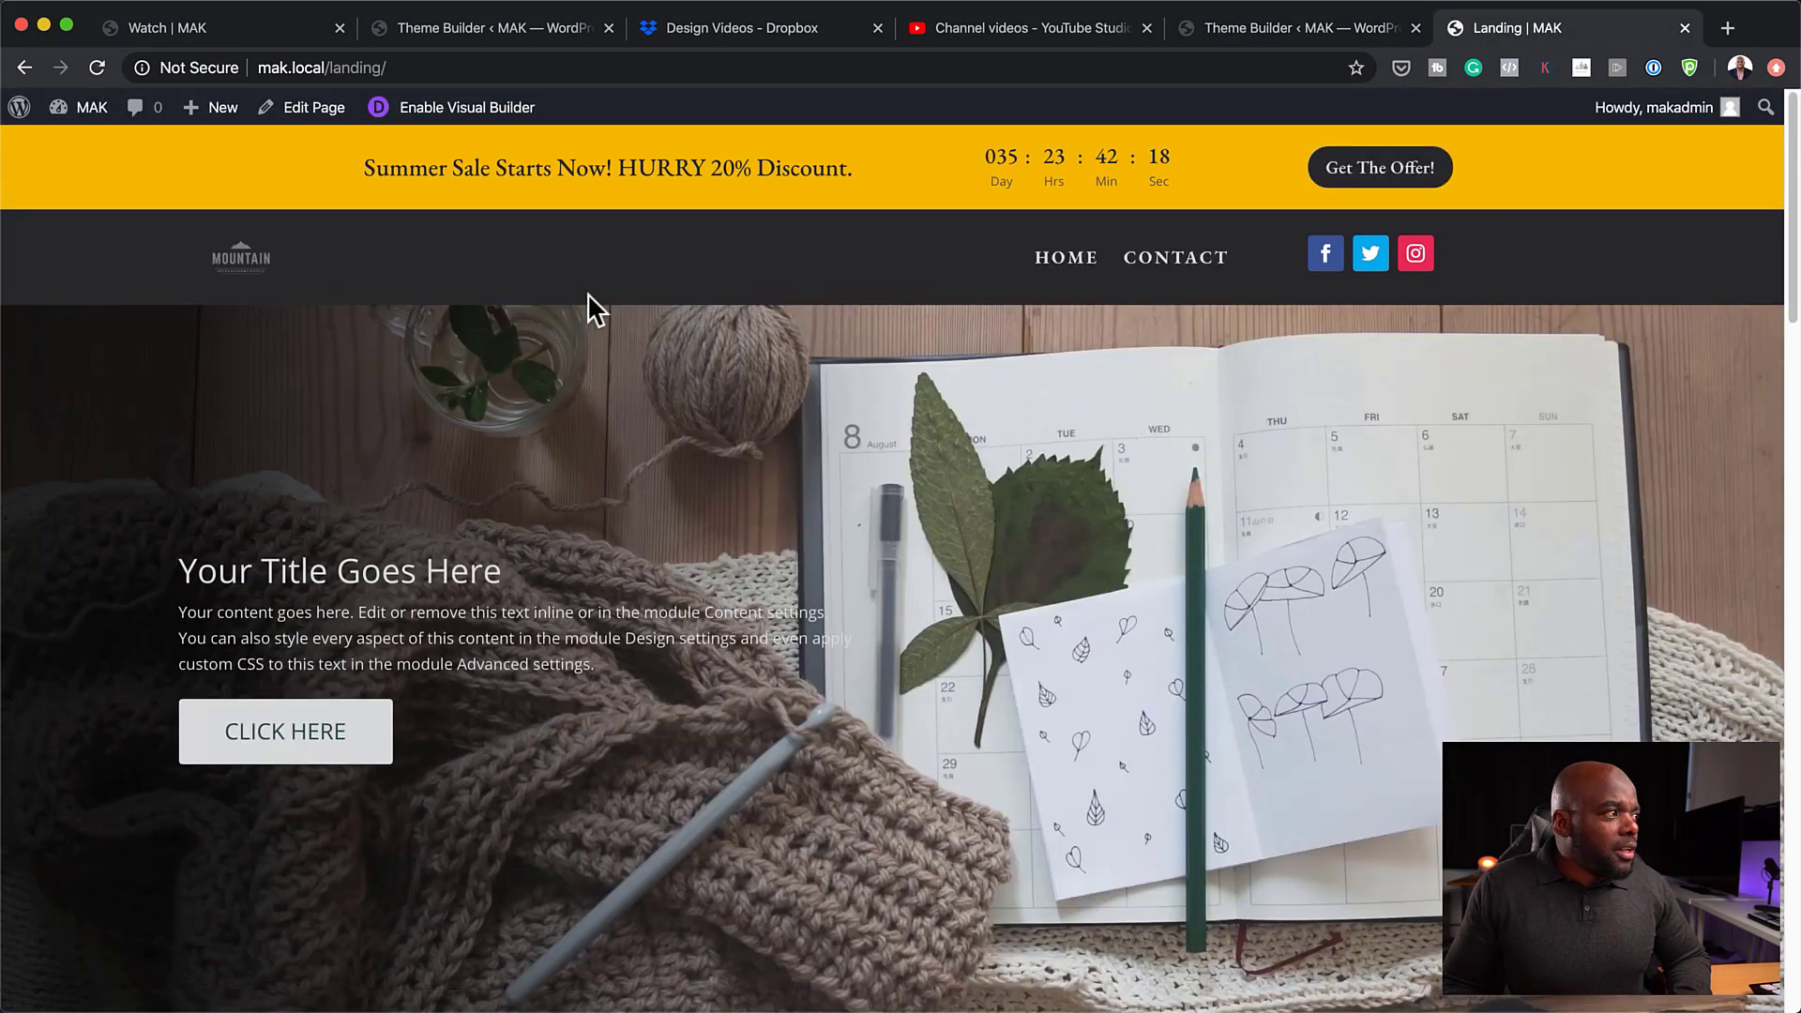
{"action": "scroll", "coordinate": [1091, 788], "scroll_direction": "down", "scroll_amount": 15}
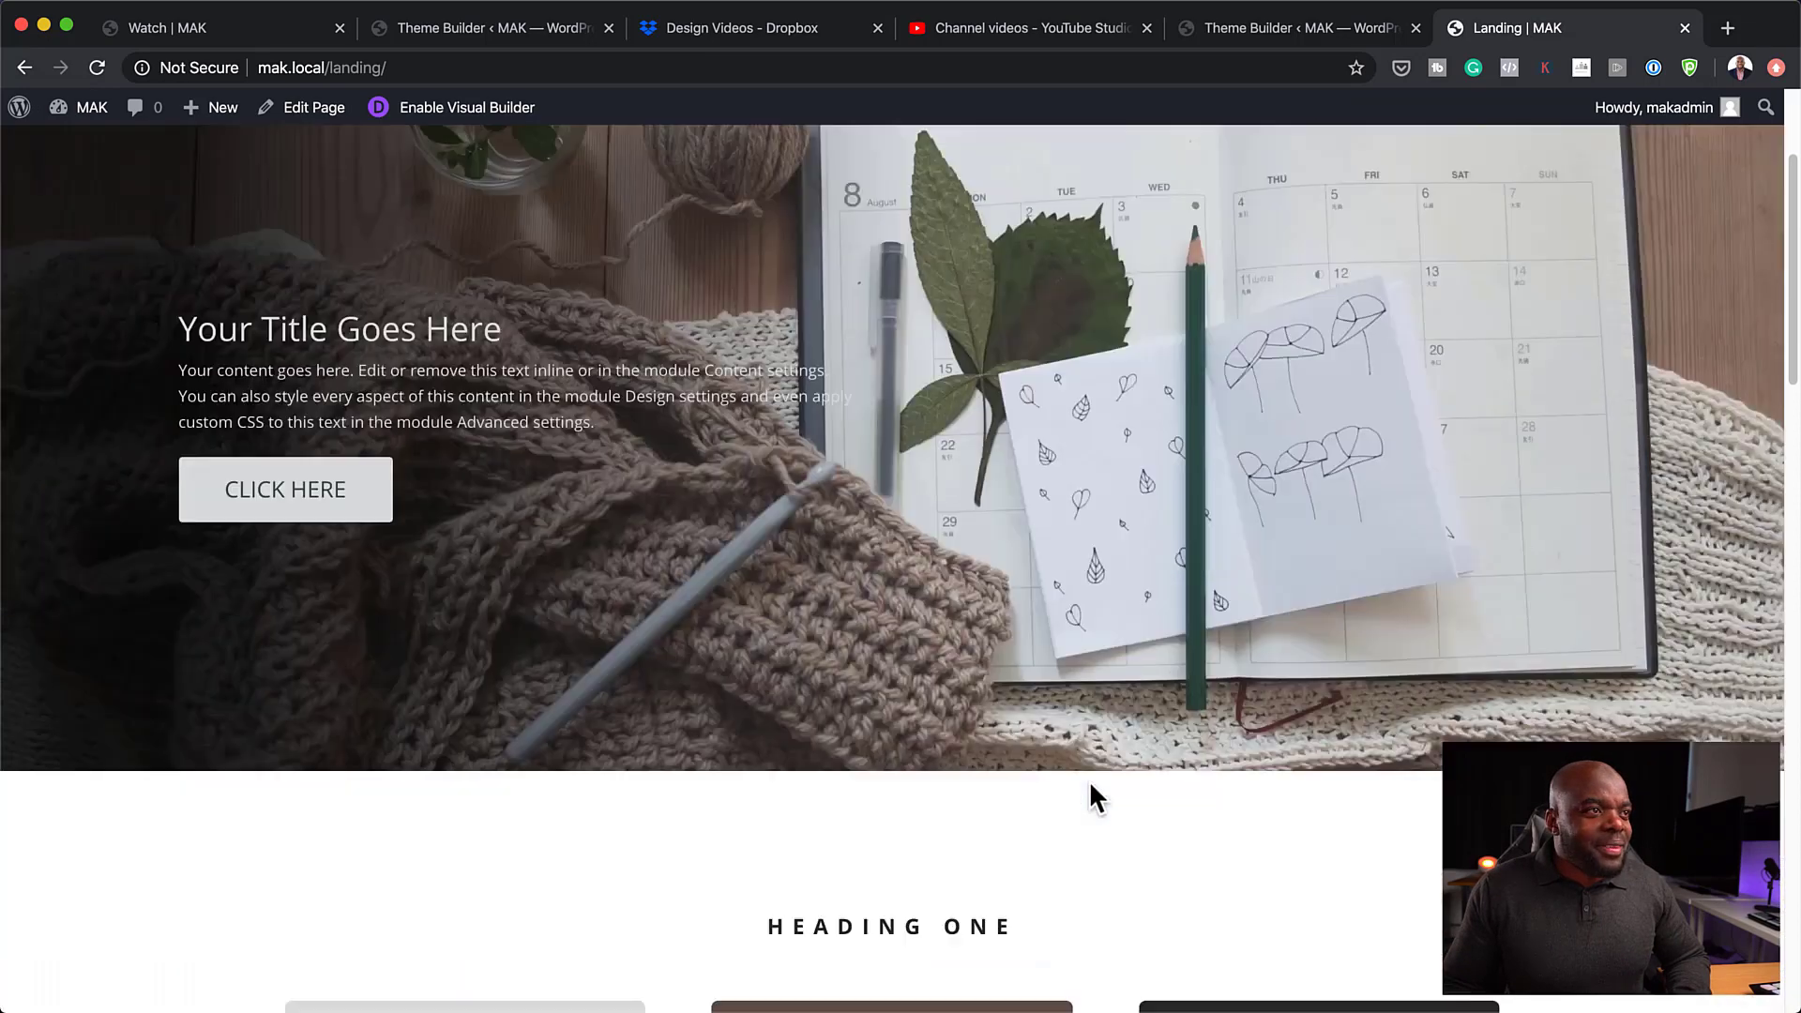
{"action": "scroll", "coordinate": [1091, 788], "scroll_direction": "up", "scroll_amount": 15}
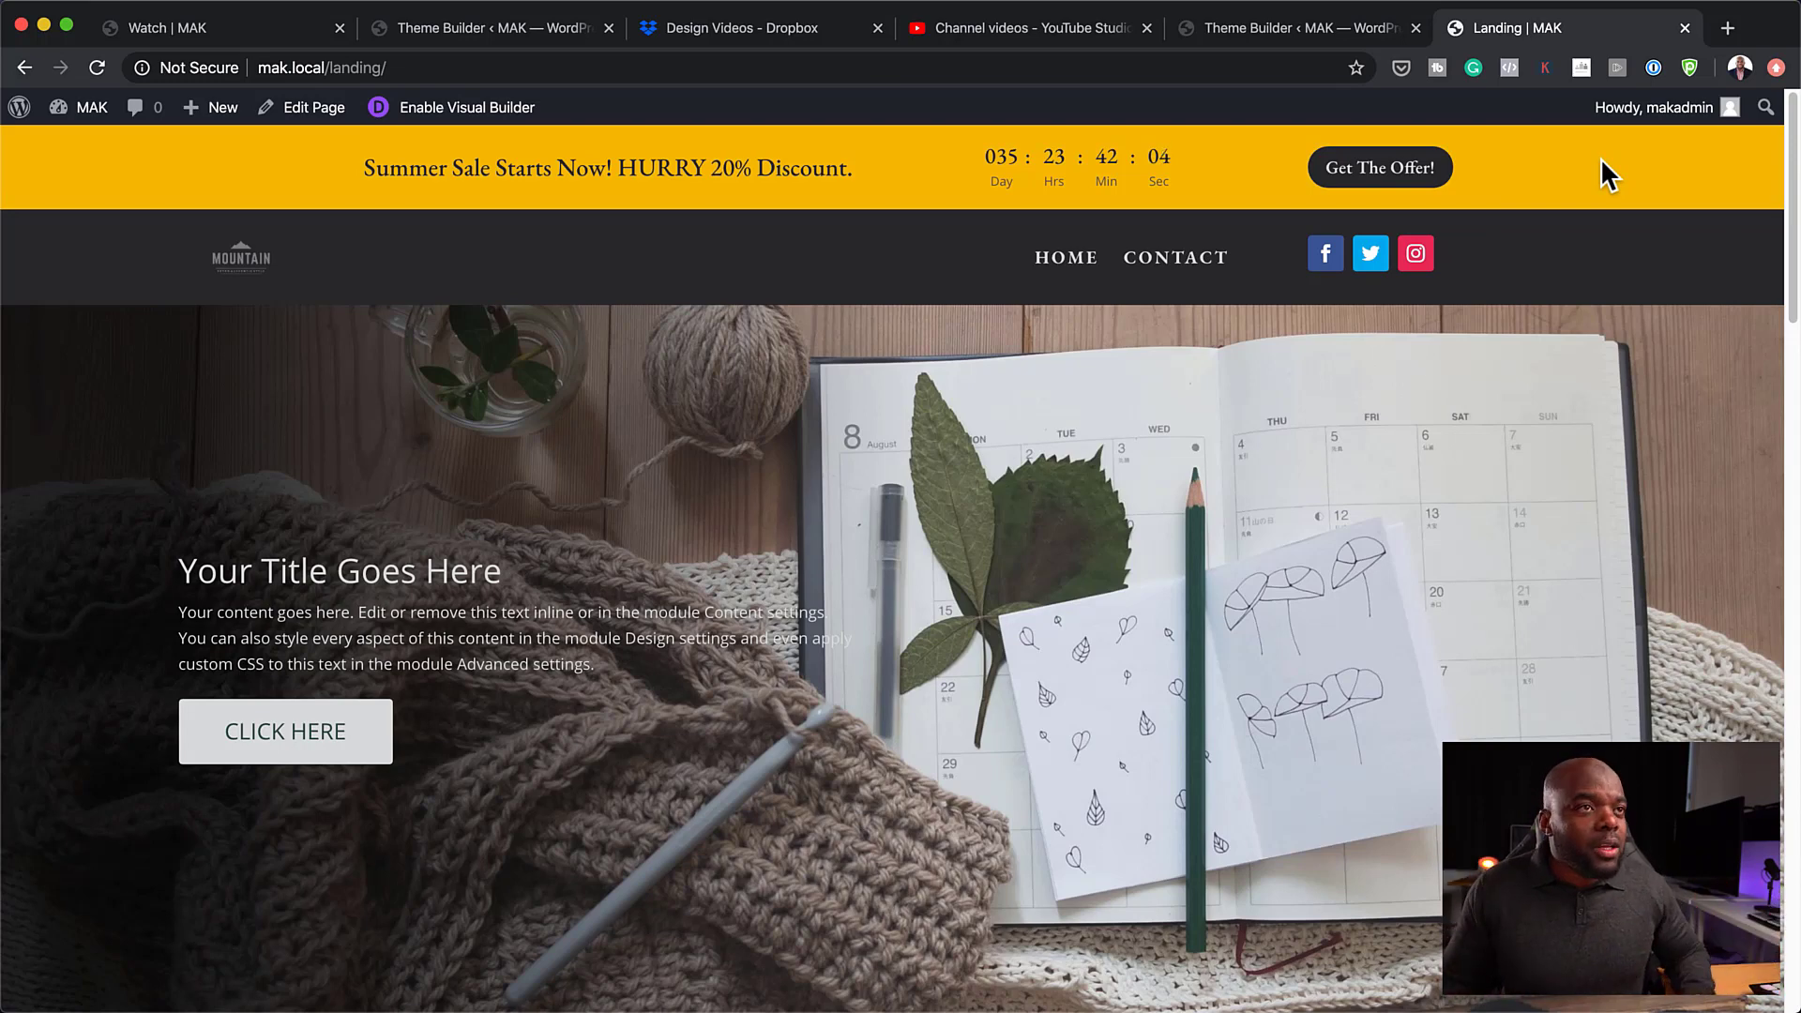
- Disable the yellow sale bar section on phone, tablet and desktop, and reload the Landing page to check the header
{"action": "left_click", "coordinate": [1262, 28]}
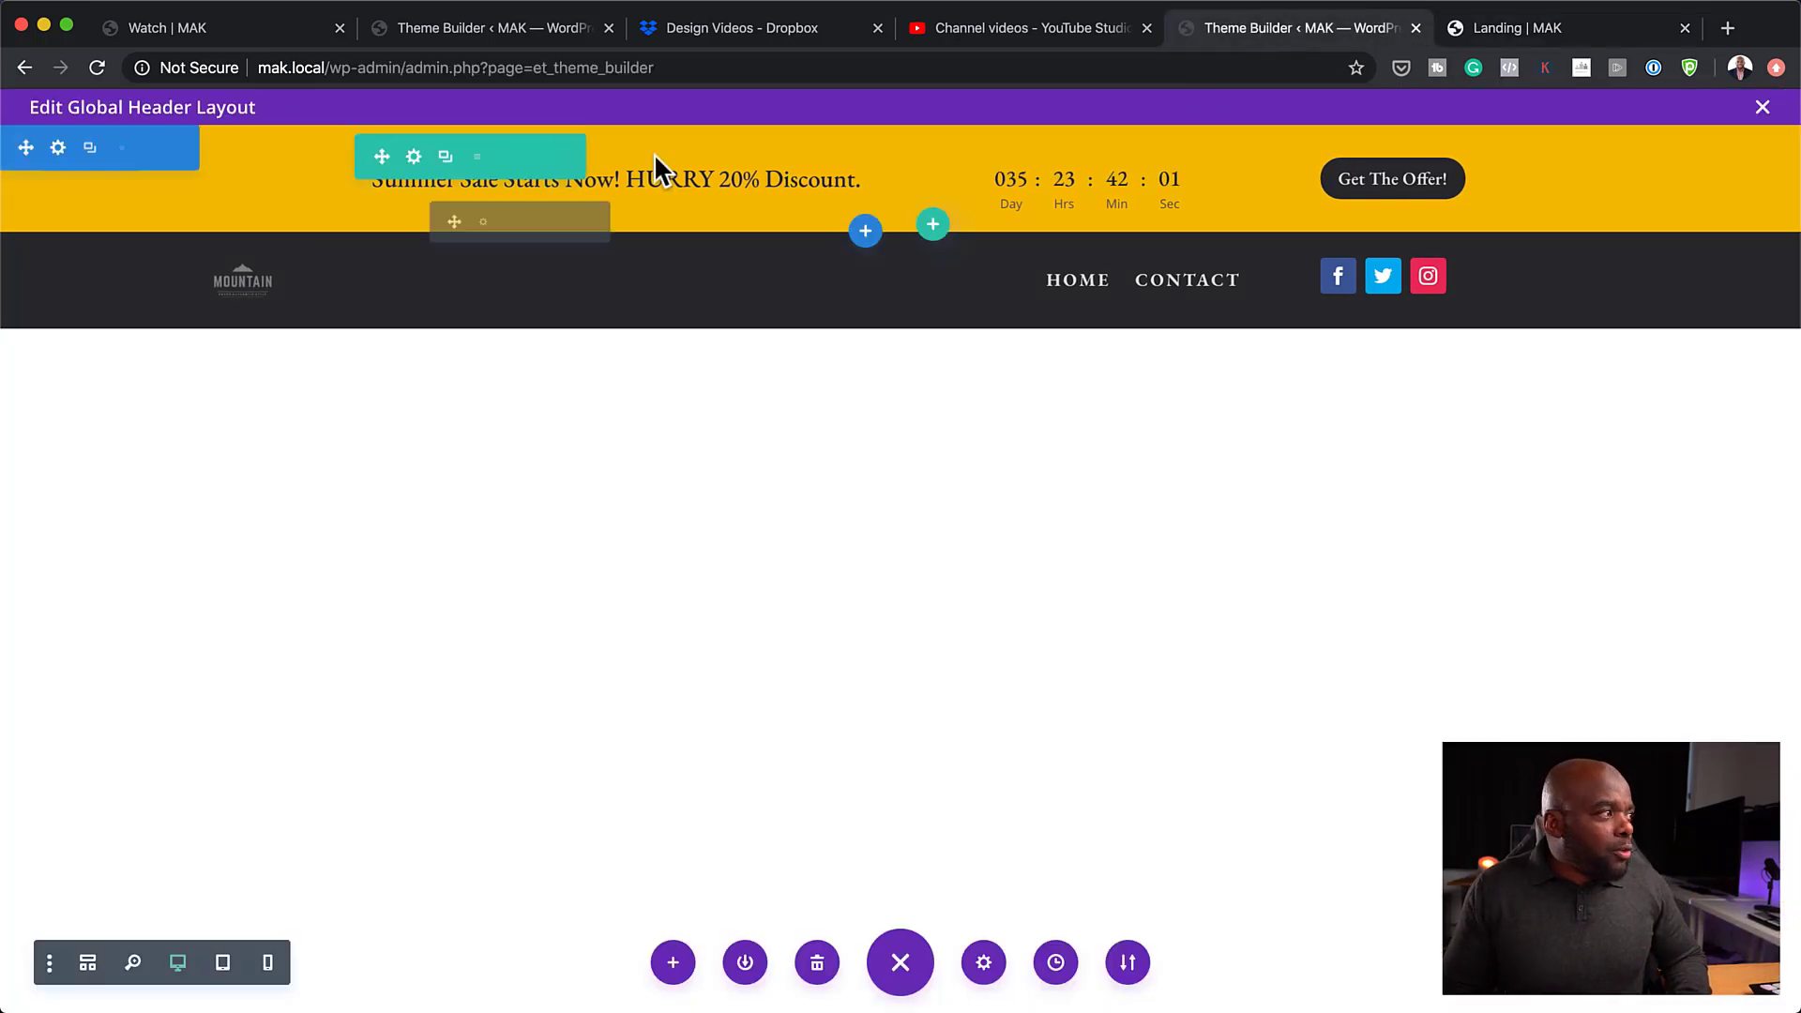
{"action": "left_click", "coordinate": [60, 150]}
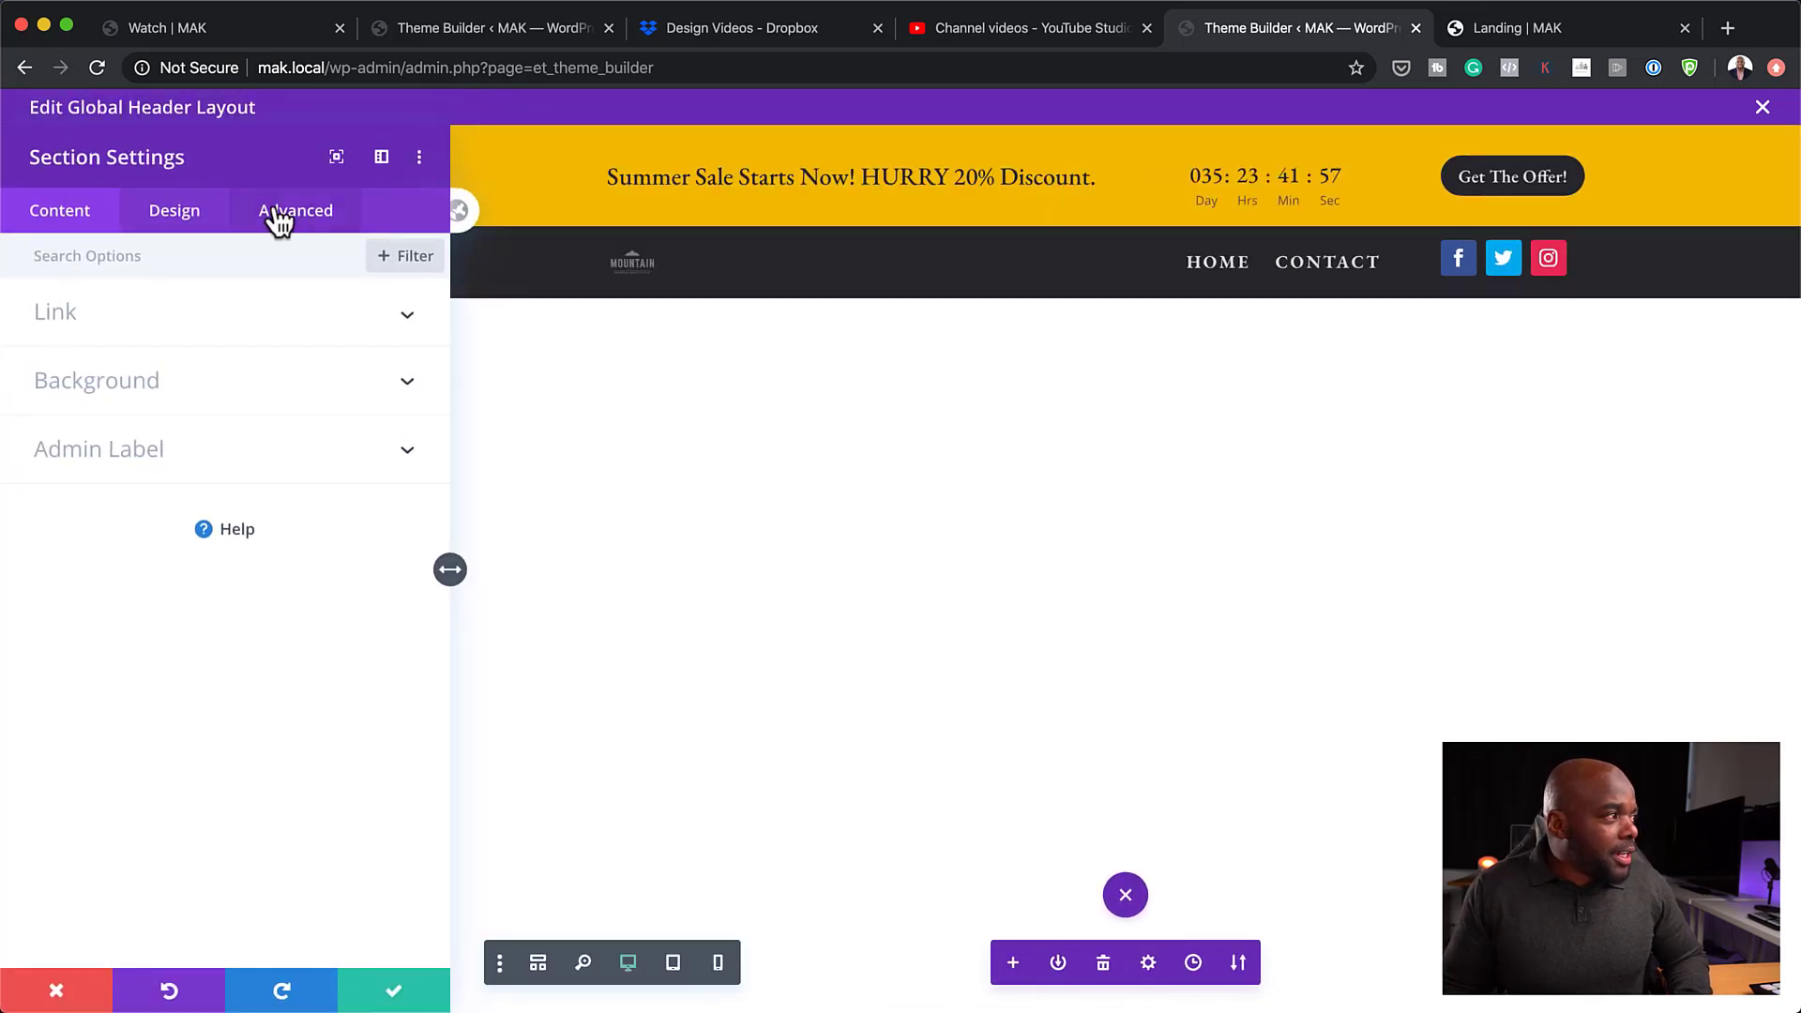
{"action": "left_click", "coordinate": [308, 215]}
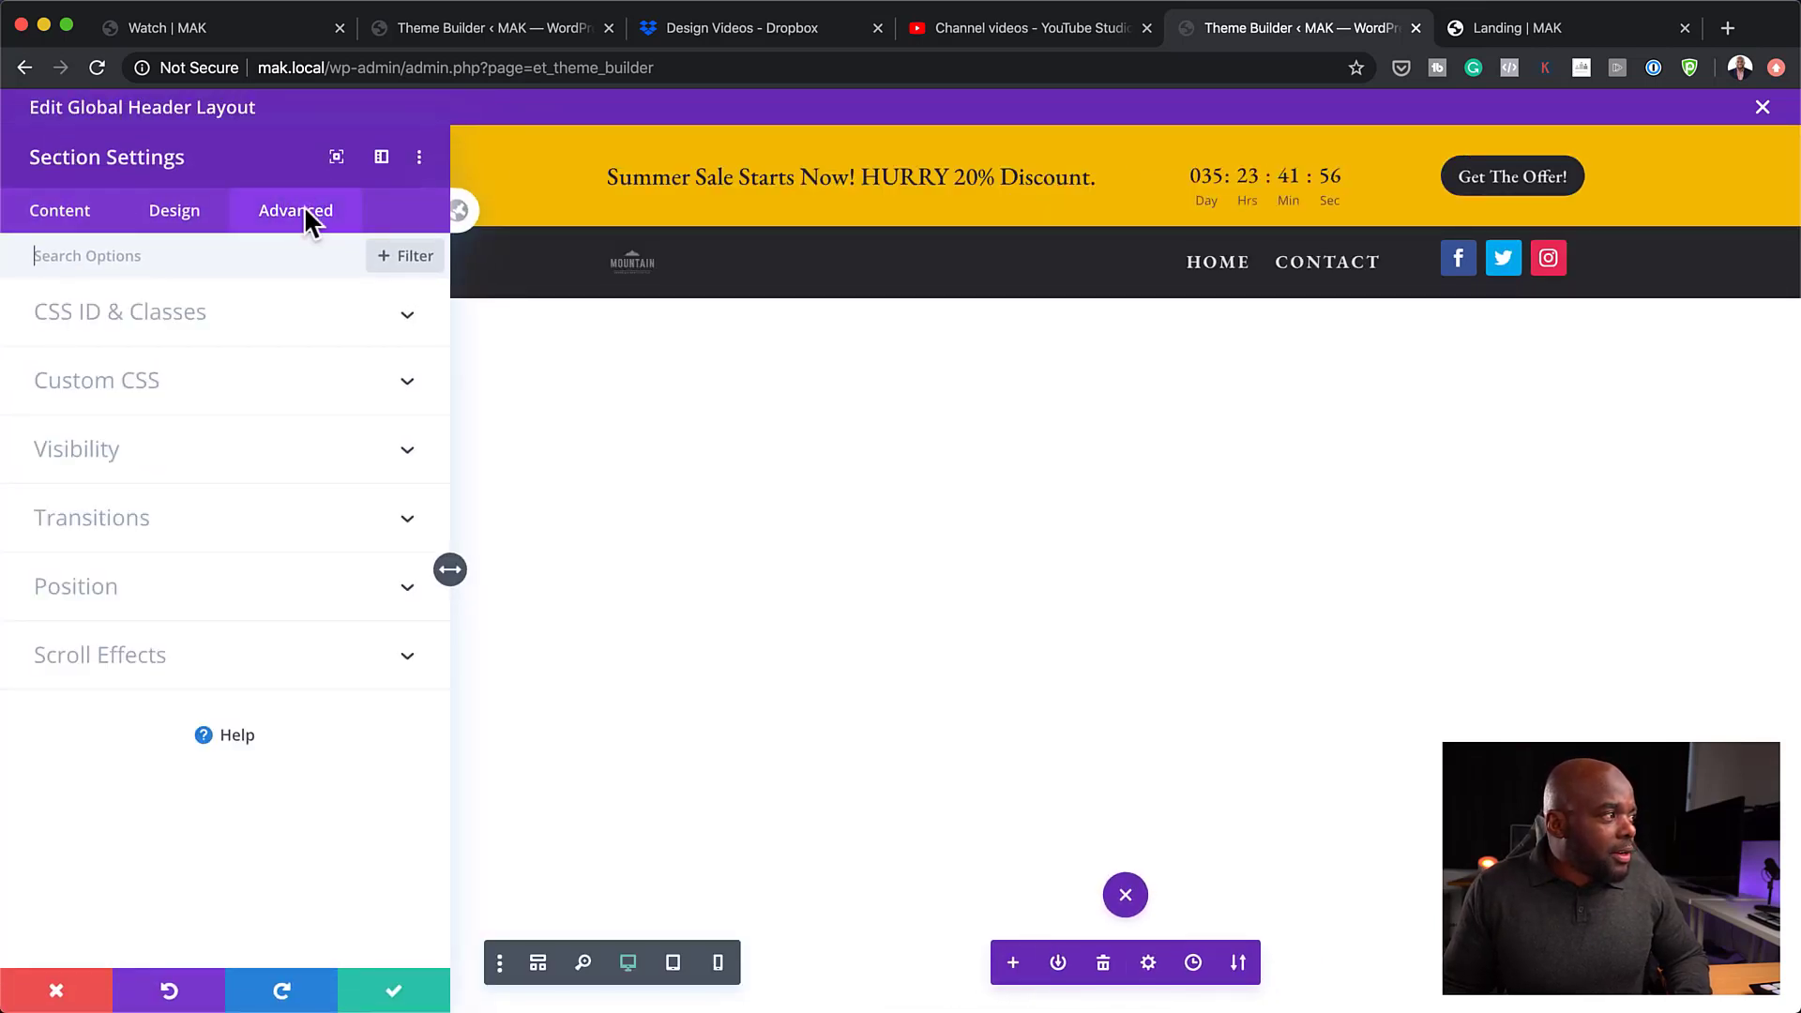
{"action": "left_click", "coordinate": [114, 454]}
{"action": "left_click", "coordinate": [49, 362]}
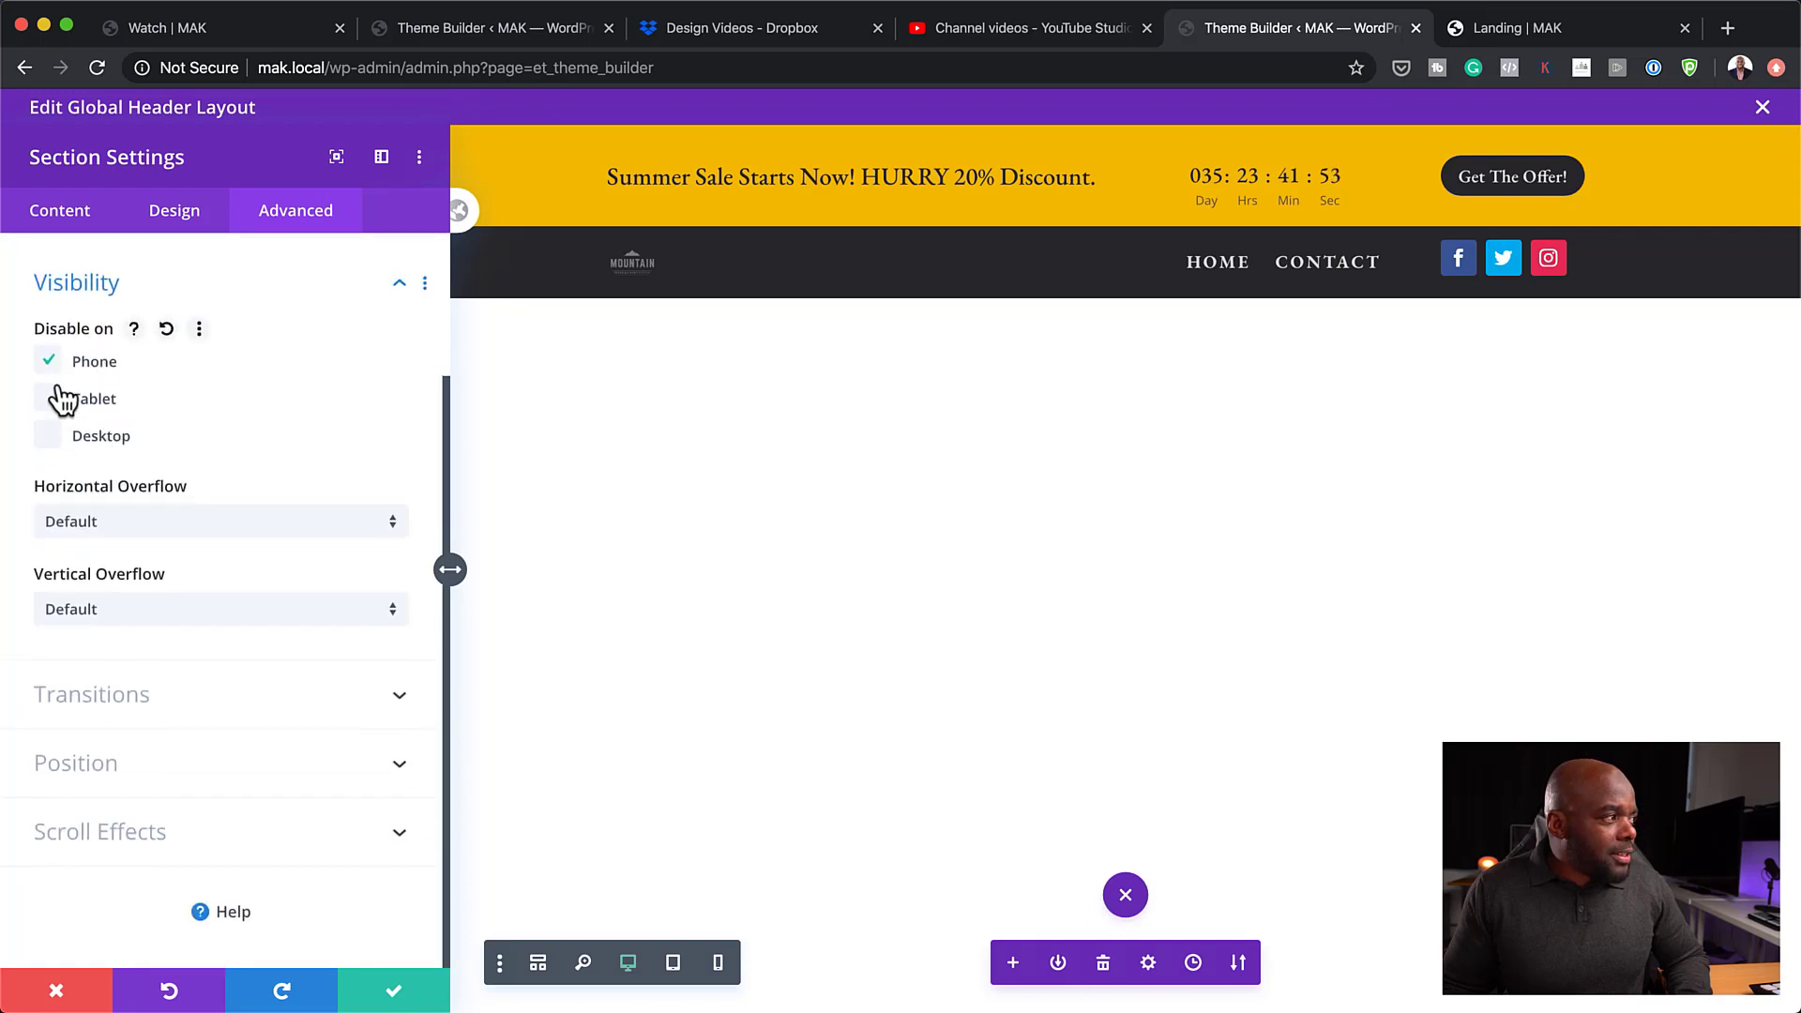
{"action": "left_click", "coordinate": [52, 398]}
{"action": "left_click", "coordinate": [52, 437]}
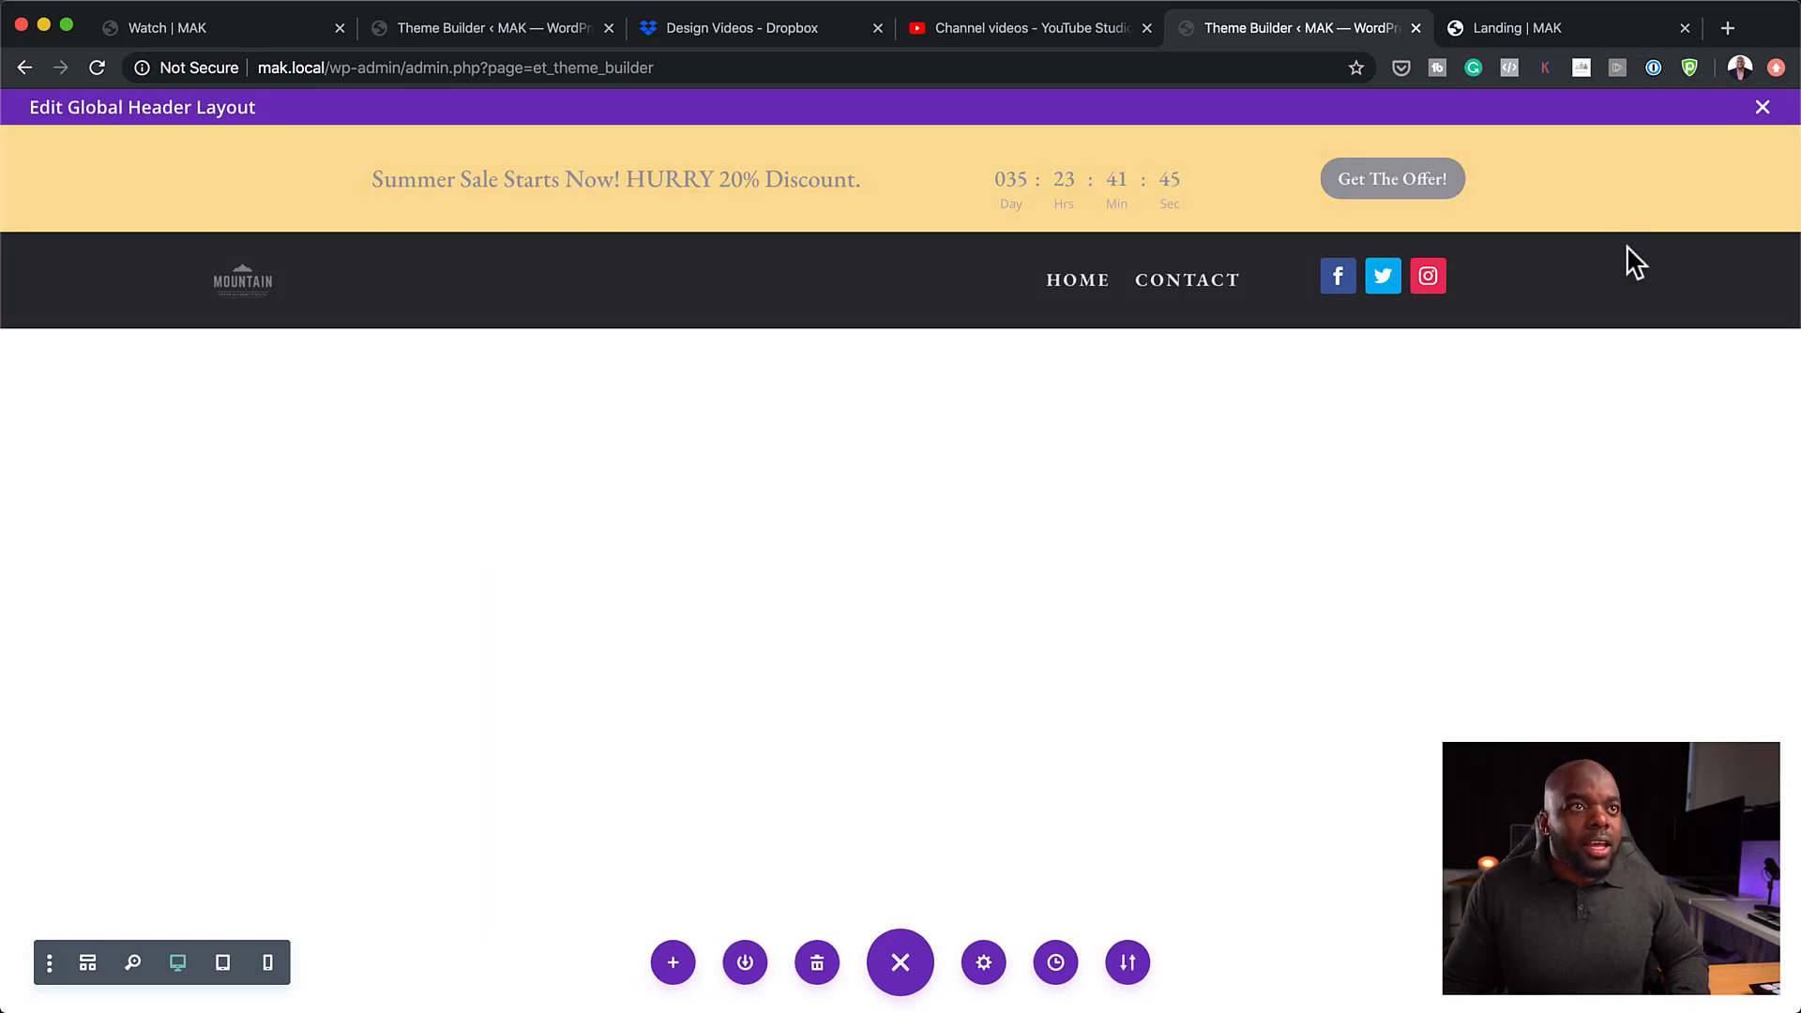
{"action": "left_click", "coordinate": [1580, 35]}
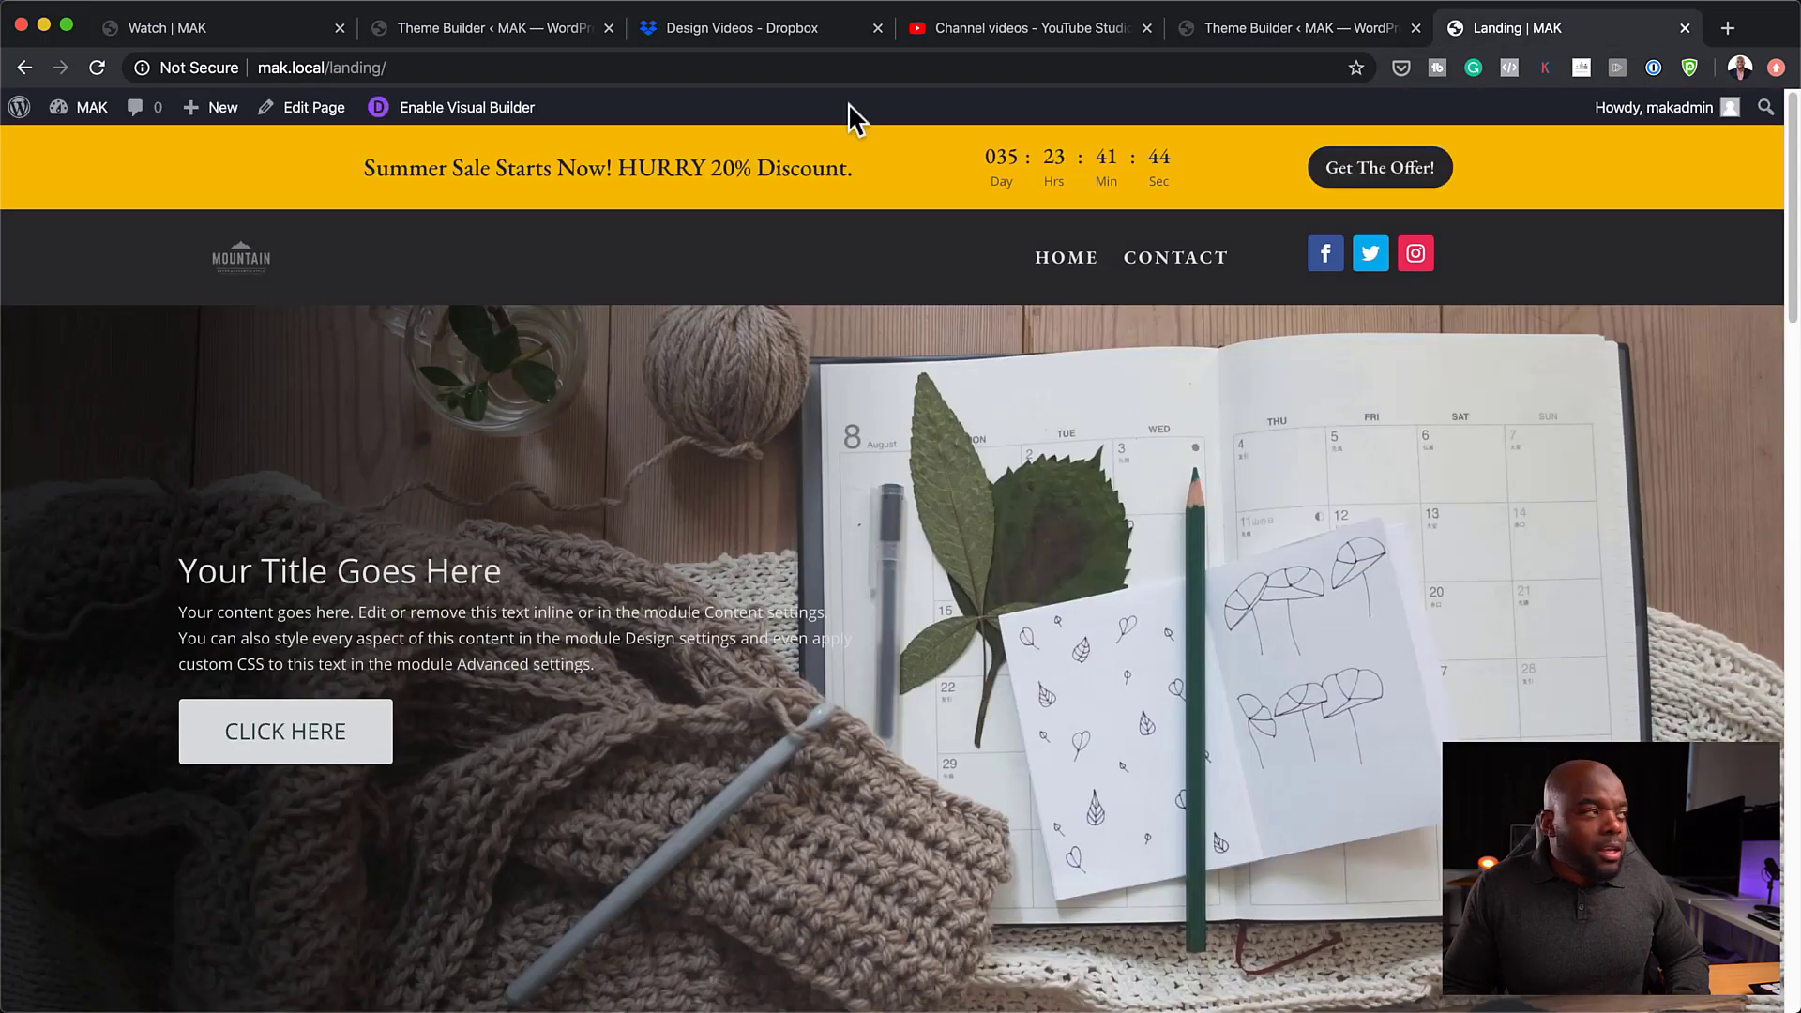
{"action": "left_click", "coordinate": [96, 69]}
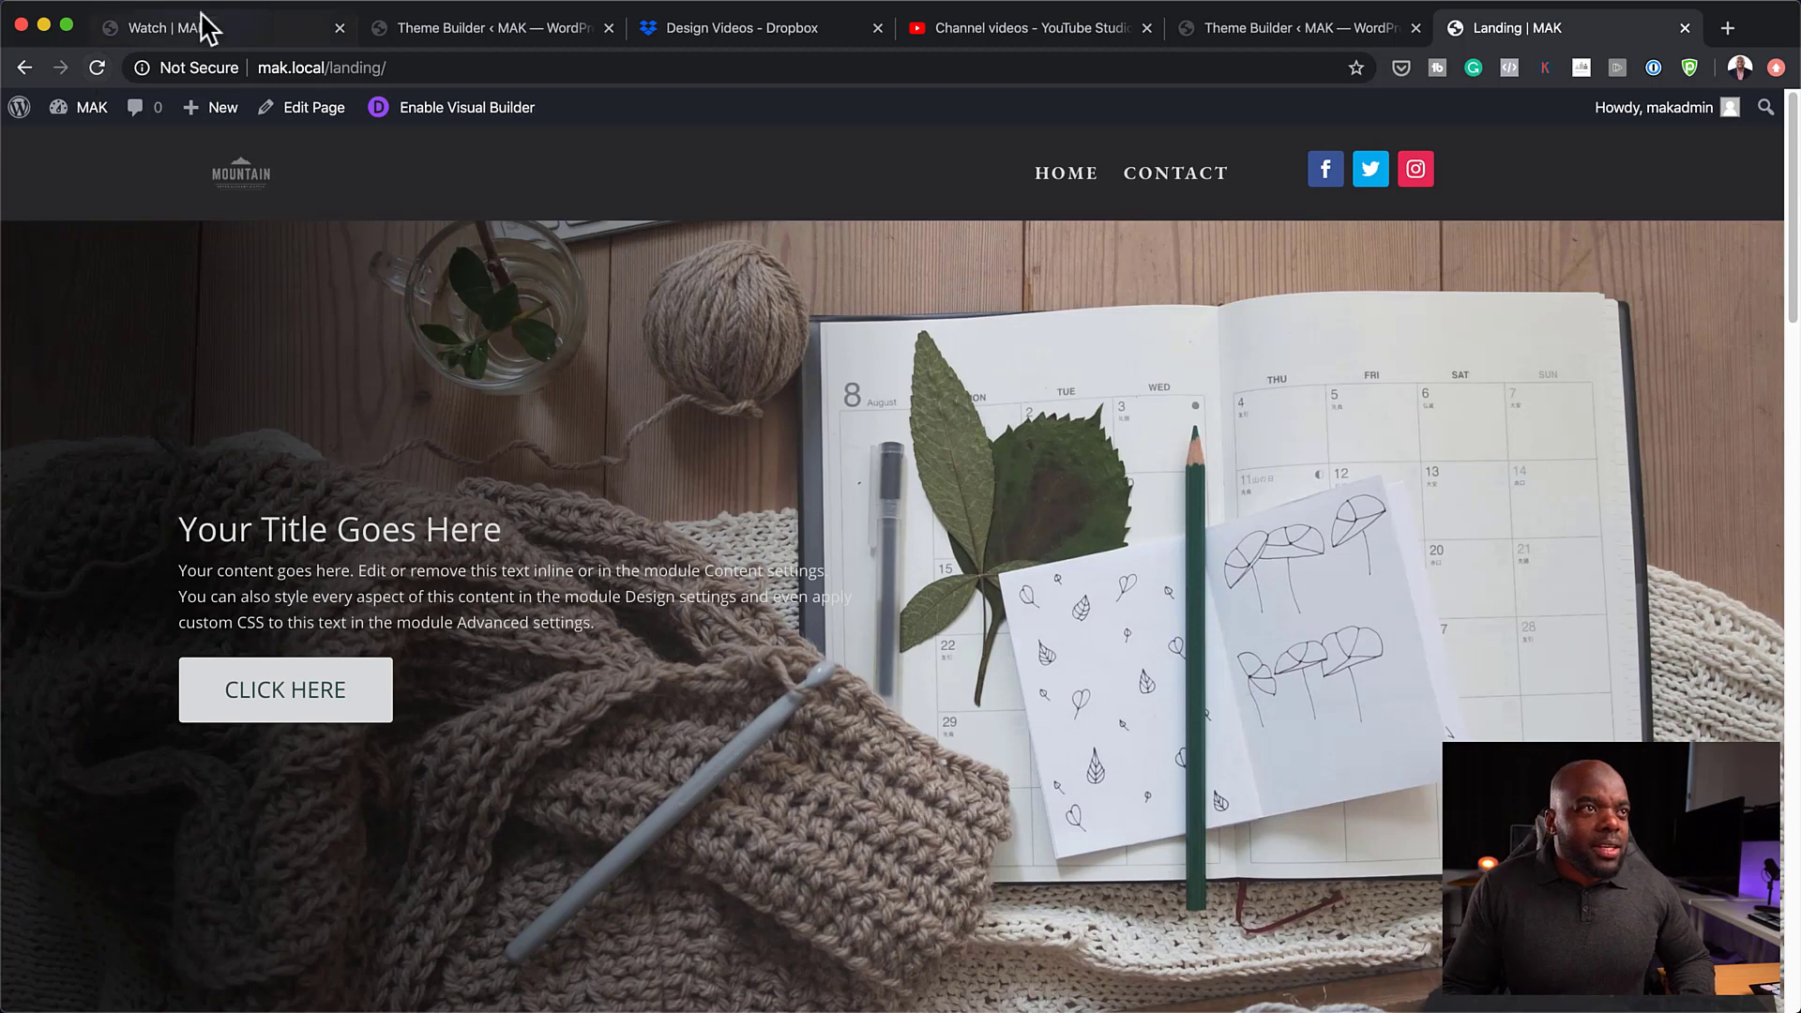
- Re-enable the yellow sale bar section on desktop, tablet and phone, save it and reload the Landing page
{"action": "left_click", "coordinate": [1325, 35]}
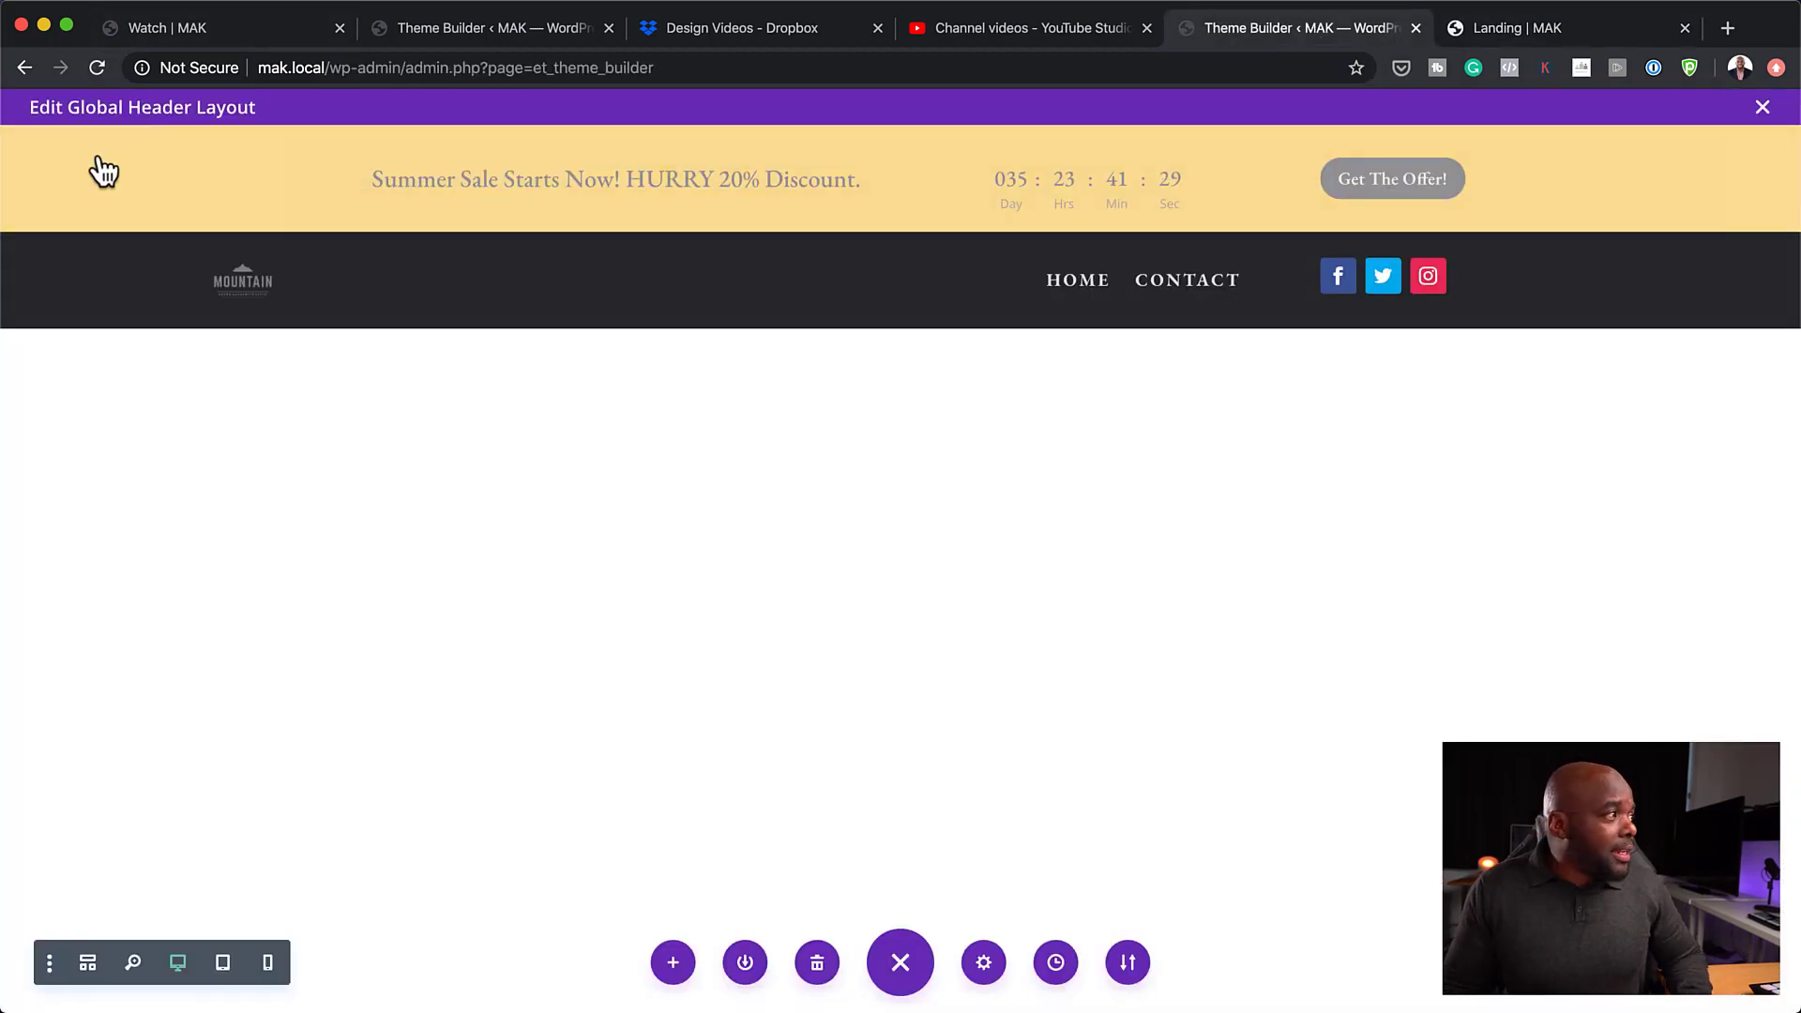
{"action": "left_click", "coordinate": [60, 150]}
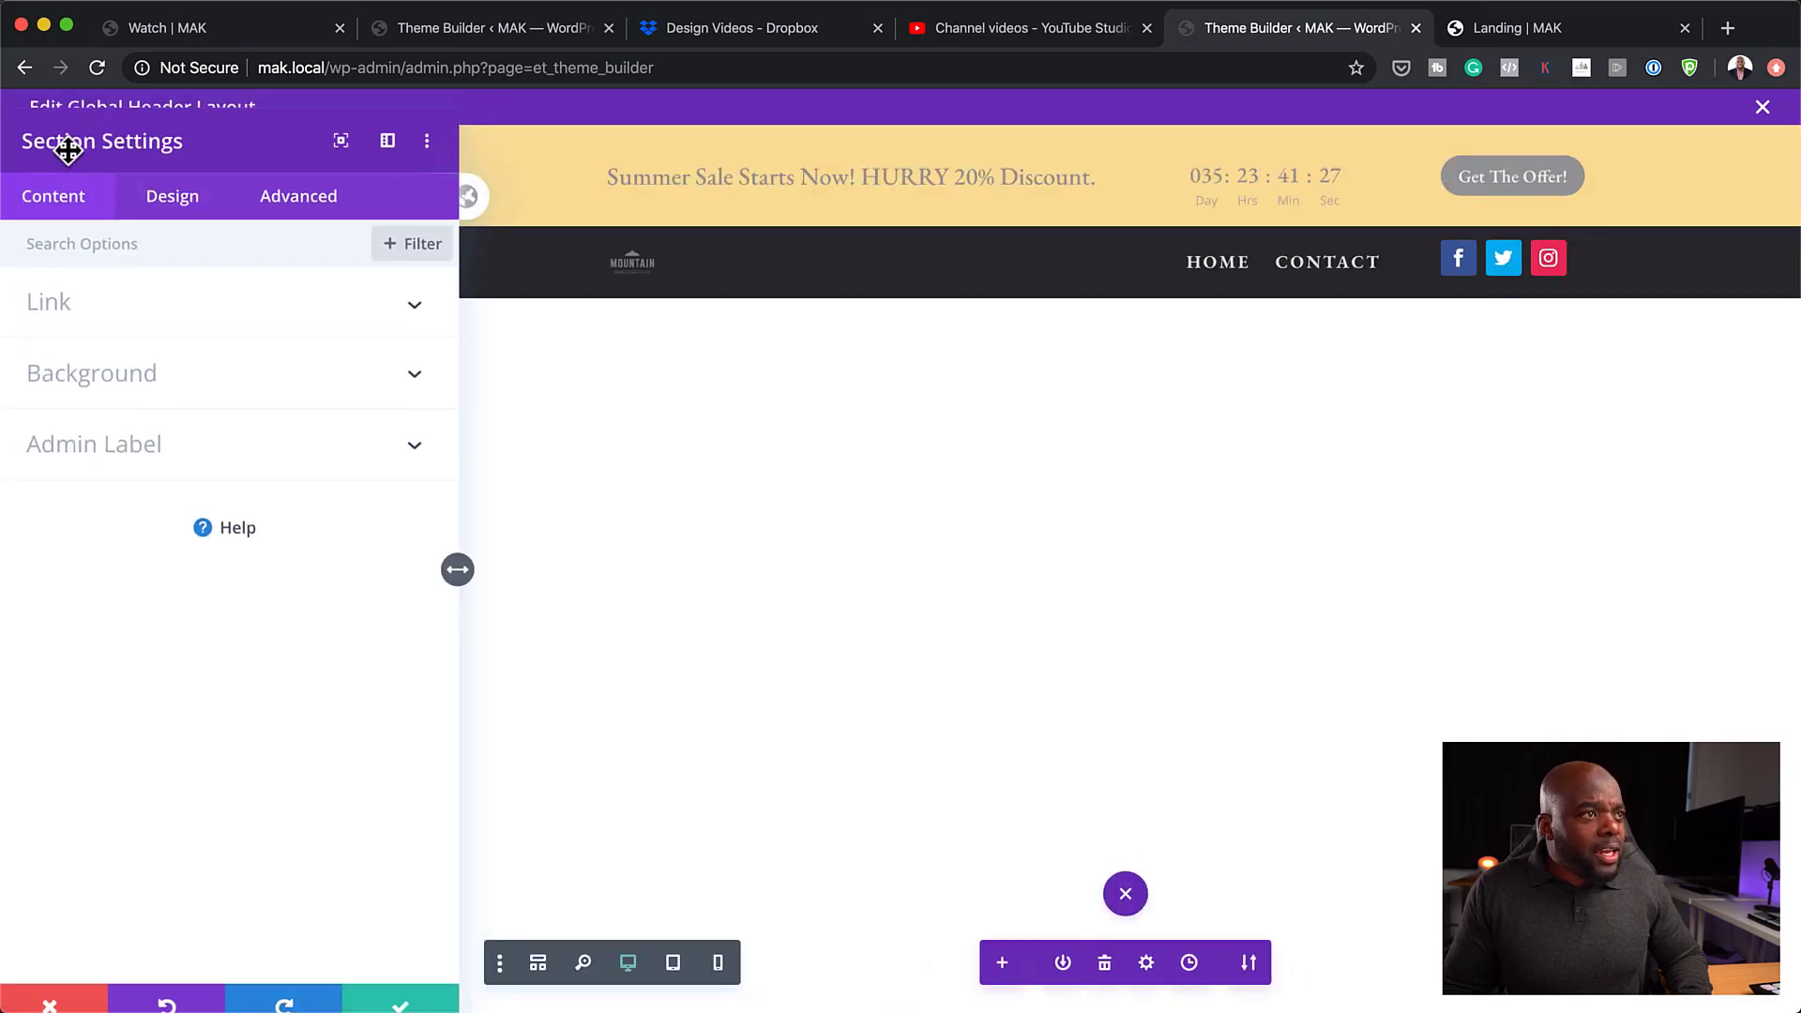
{"action": "left_click", "coordinate": [298, 223]}
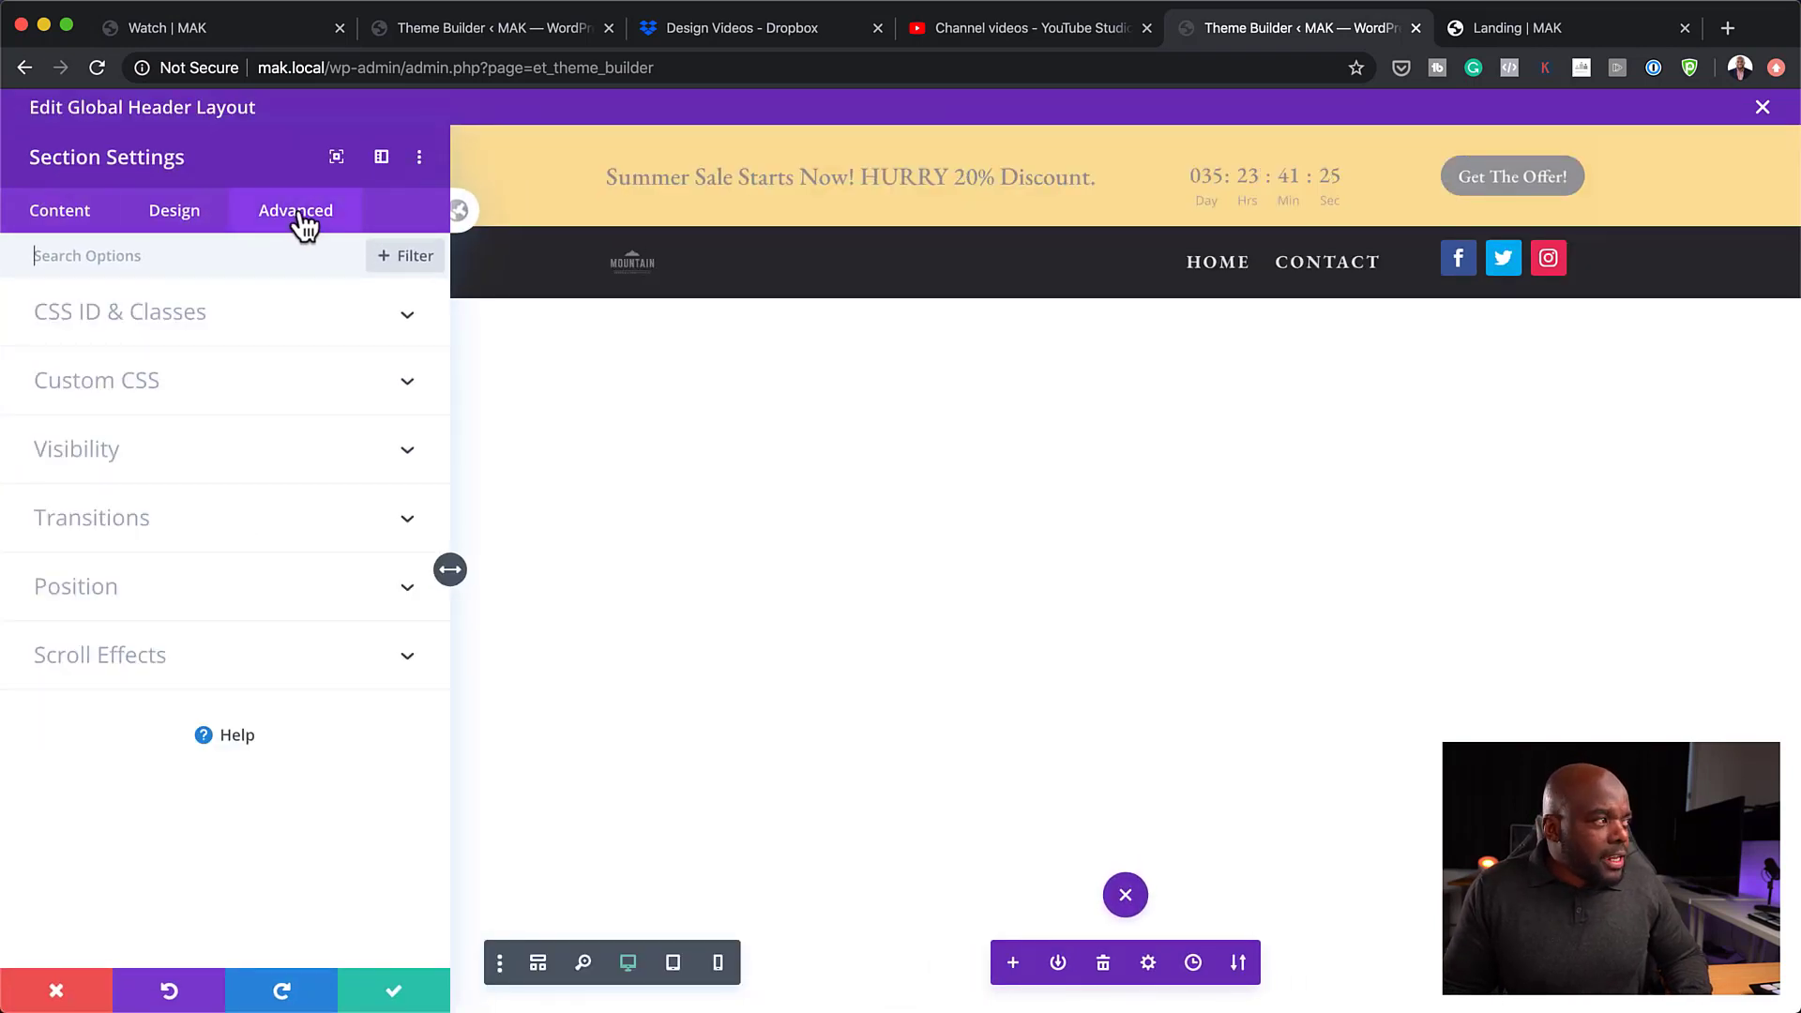
{"action": "left_click", "coordinate": [87, 452]}
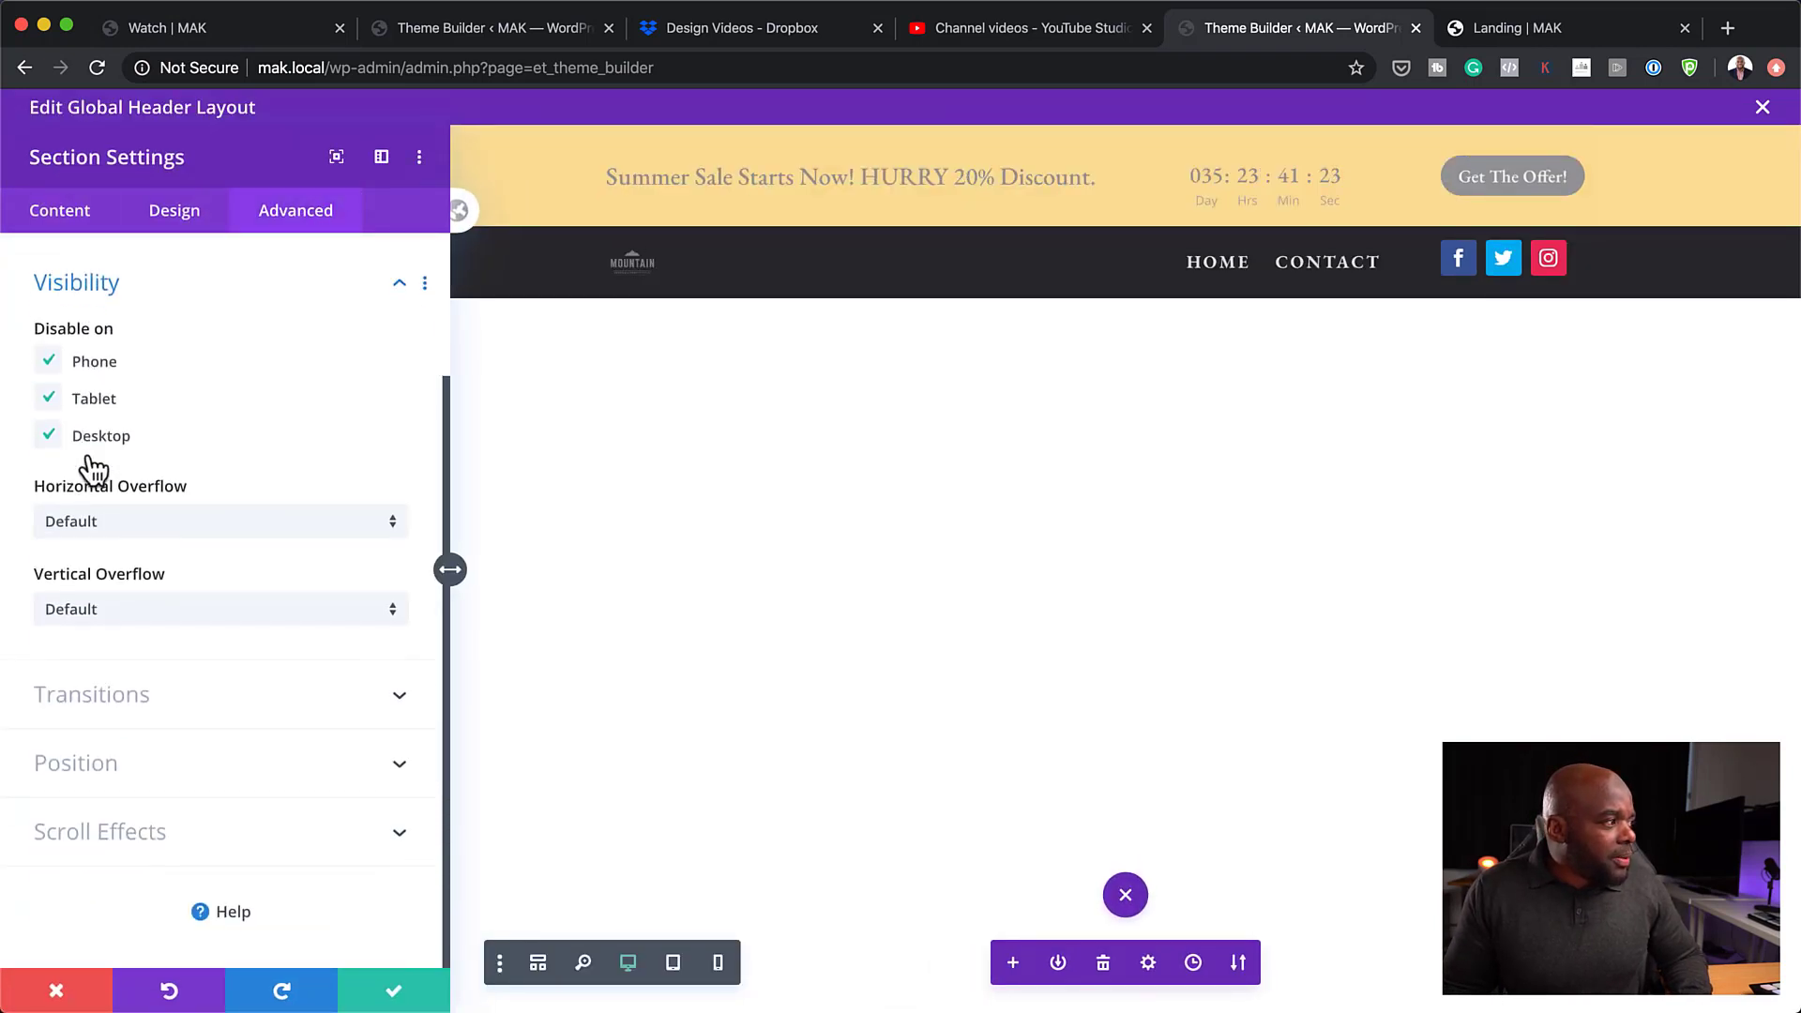
{"action": "left_click", "coordinate": [49, 437]}
{"action": "left_click", "coordinate": [49, 399]}
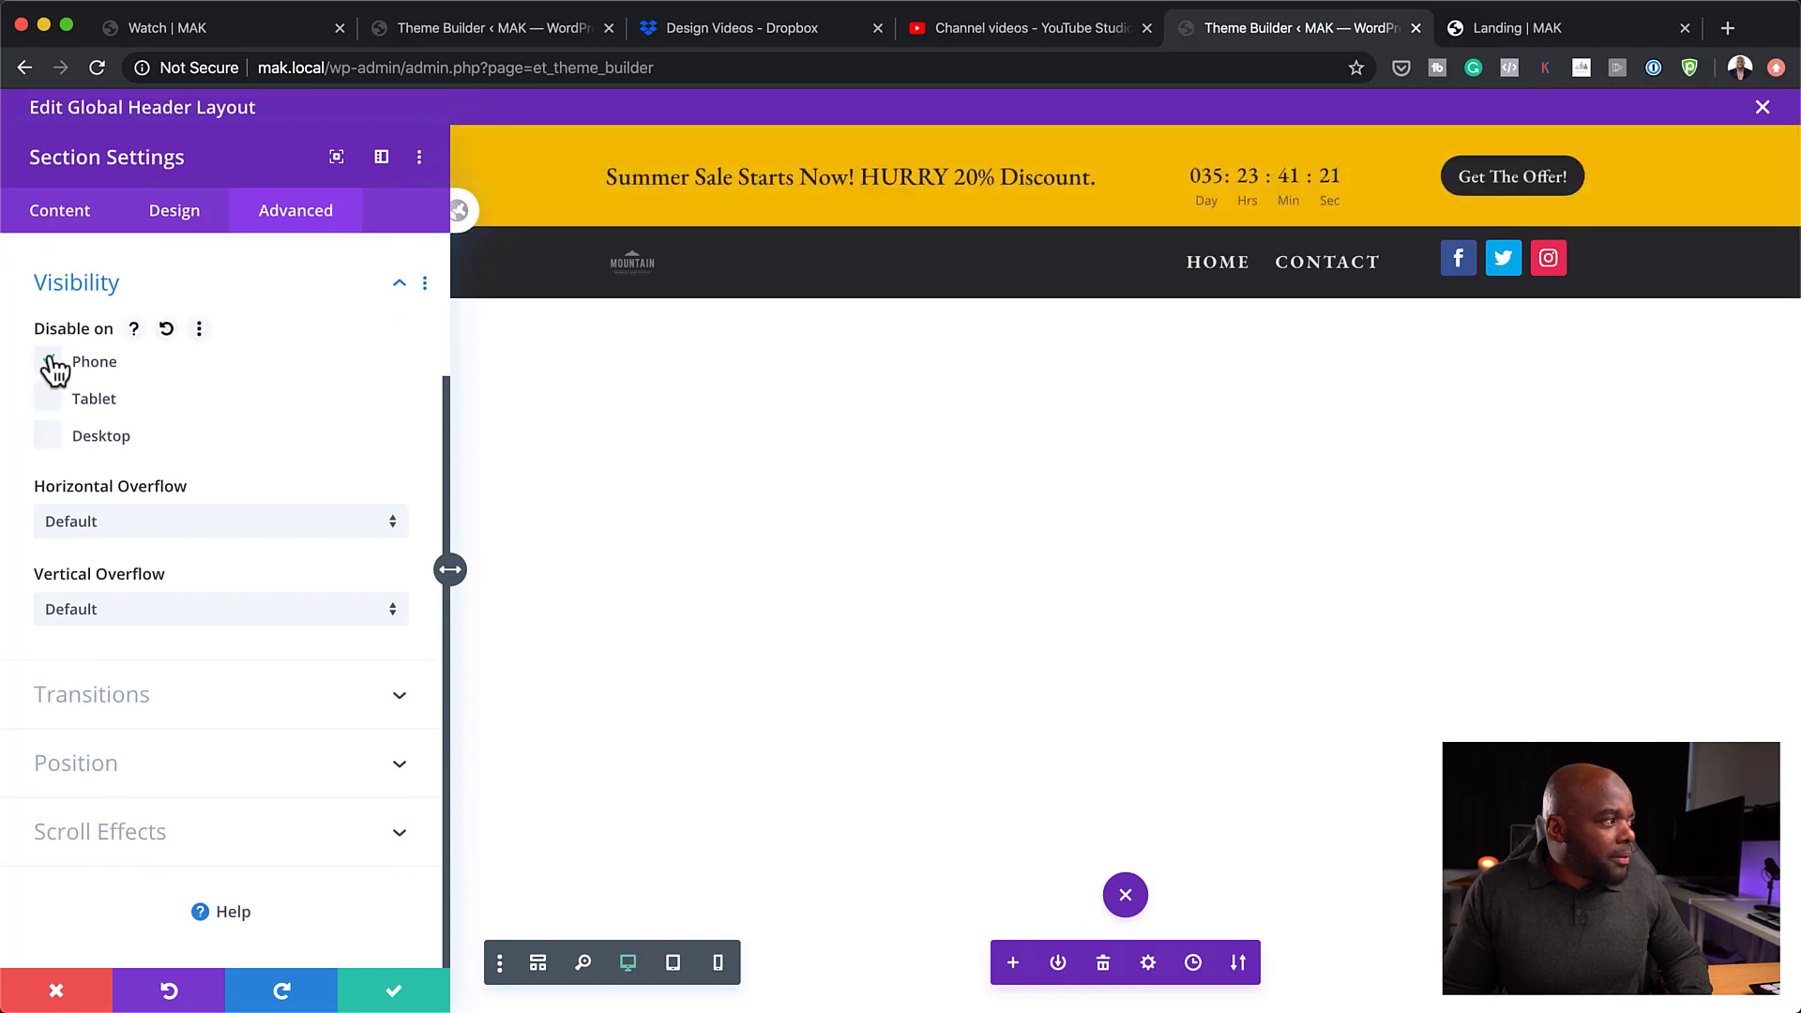
{"action": "left_click", "coordinate": [49, 362]}
{"action": "left_click", "coordinate": [390, 991]}
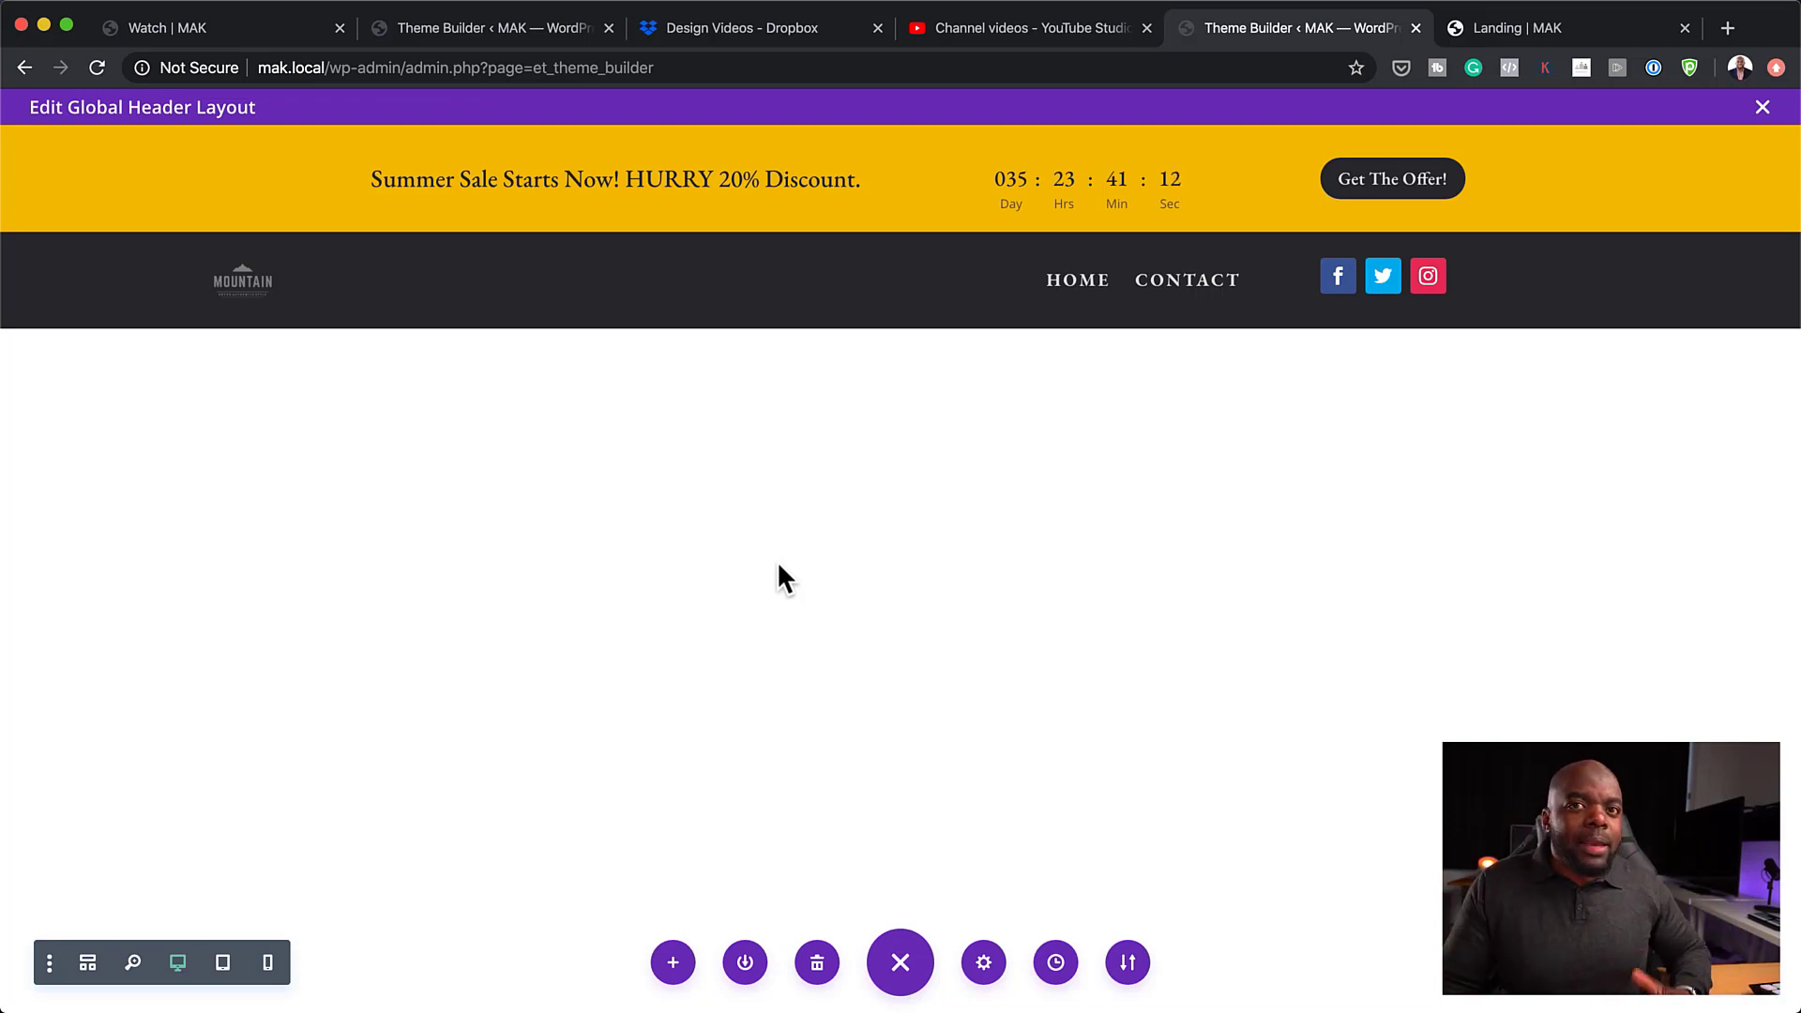
{"action": "left_click", "coordinate": [1507, 26]}
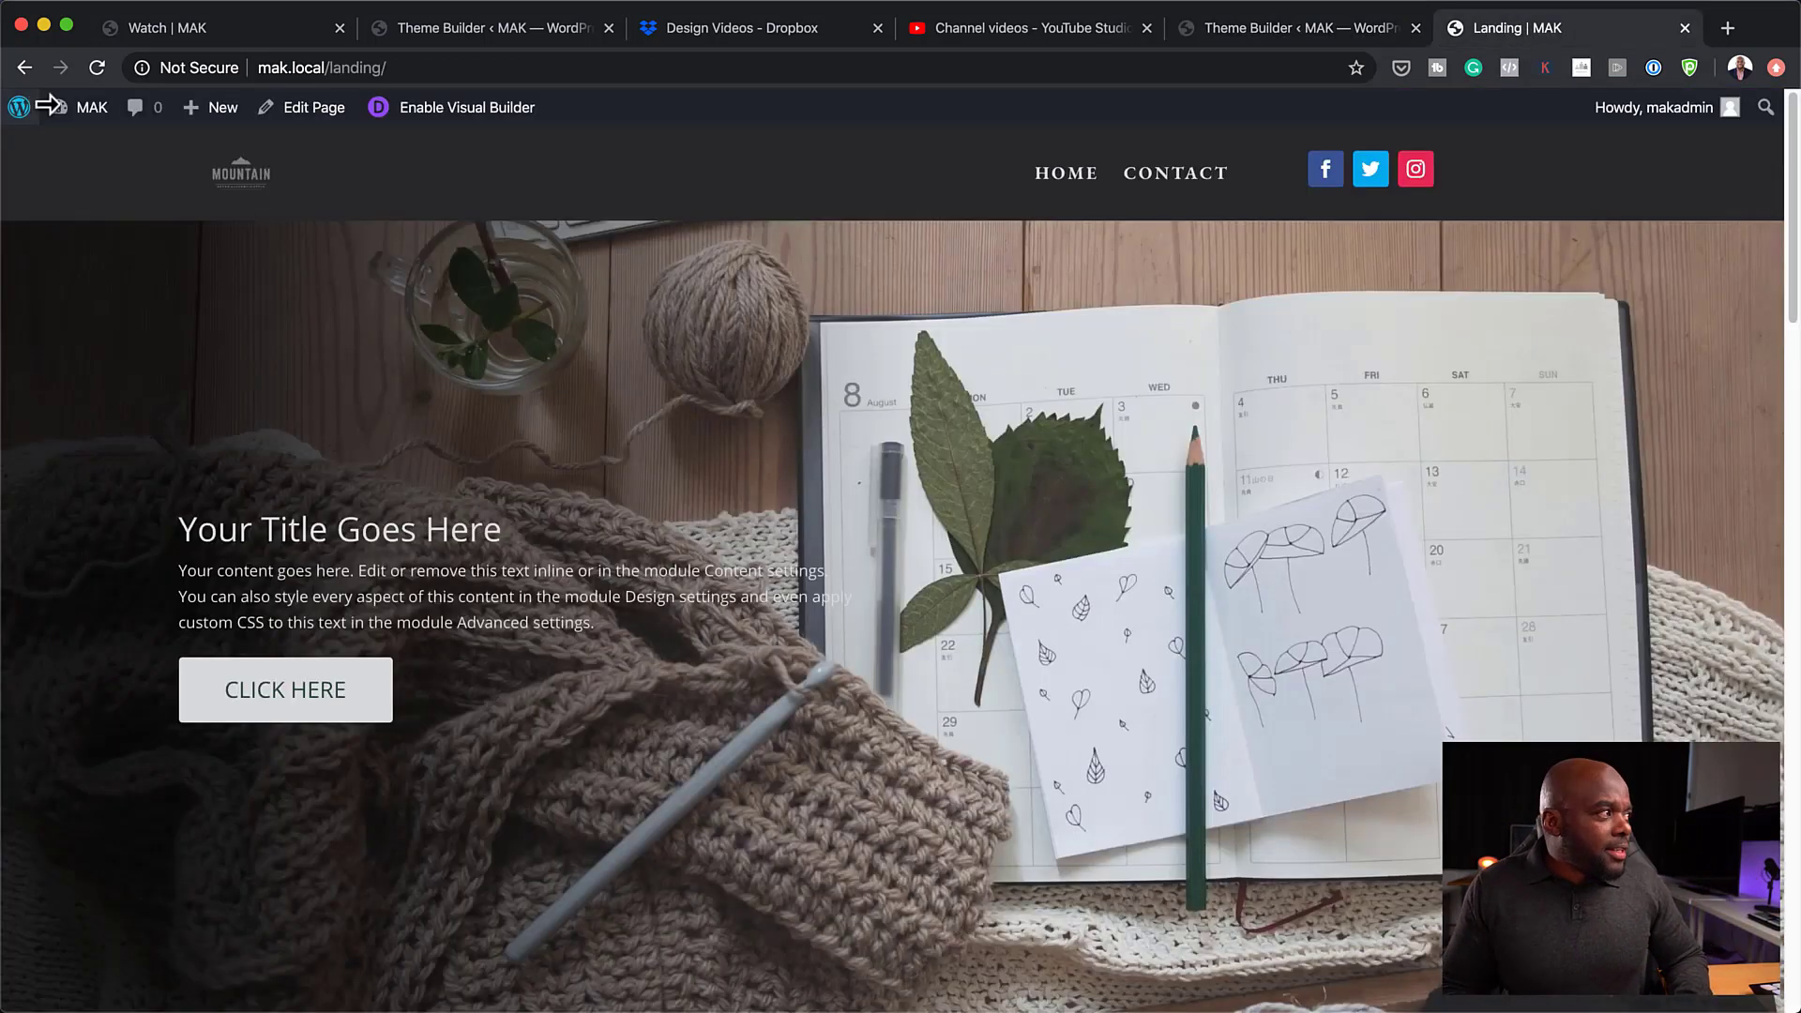
{"action": "left_click", "coordinate": [98, 68]}
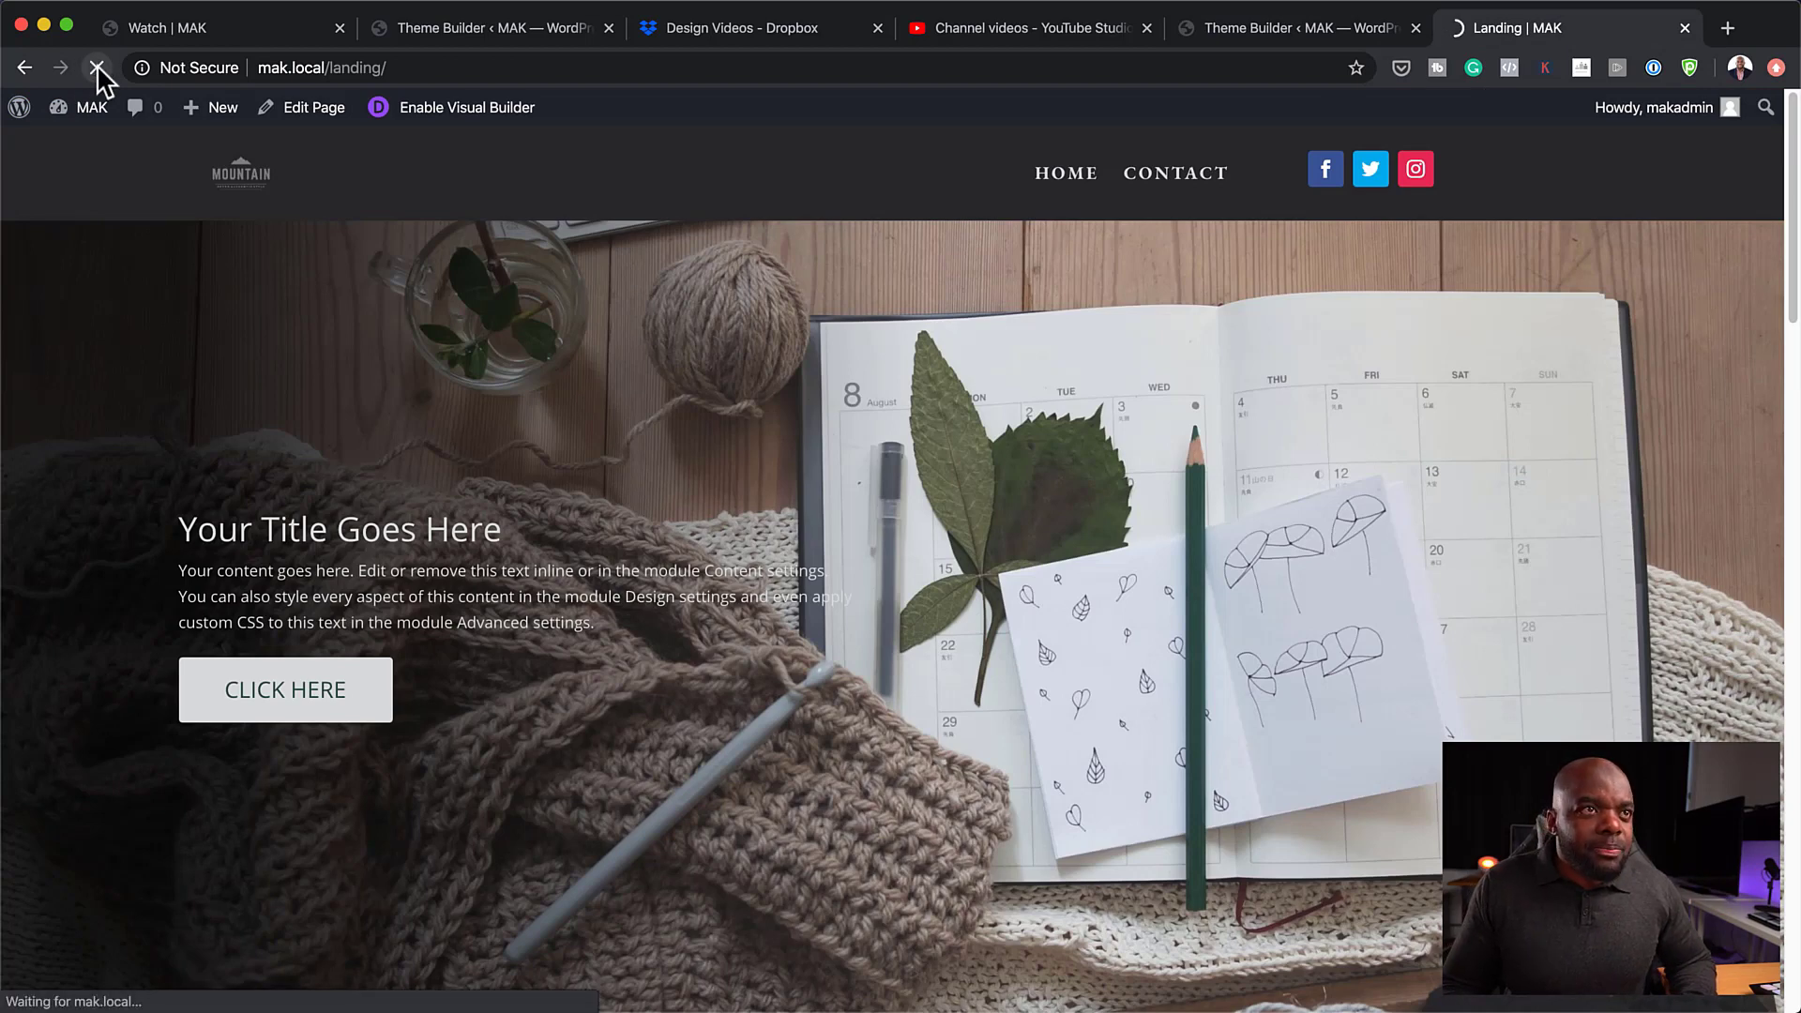